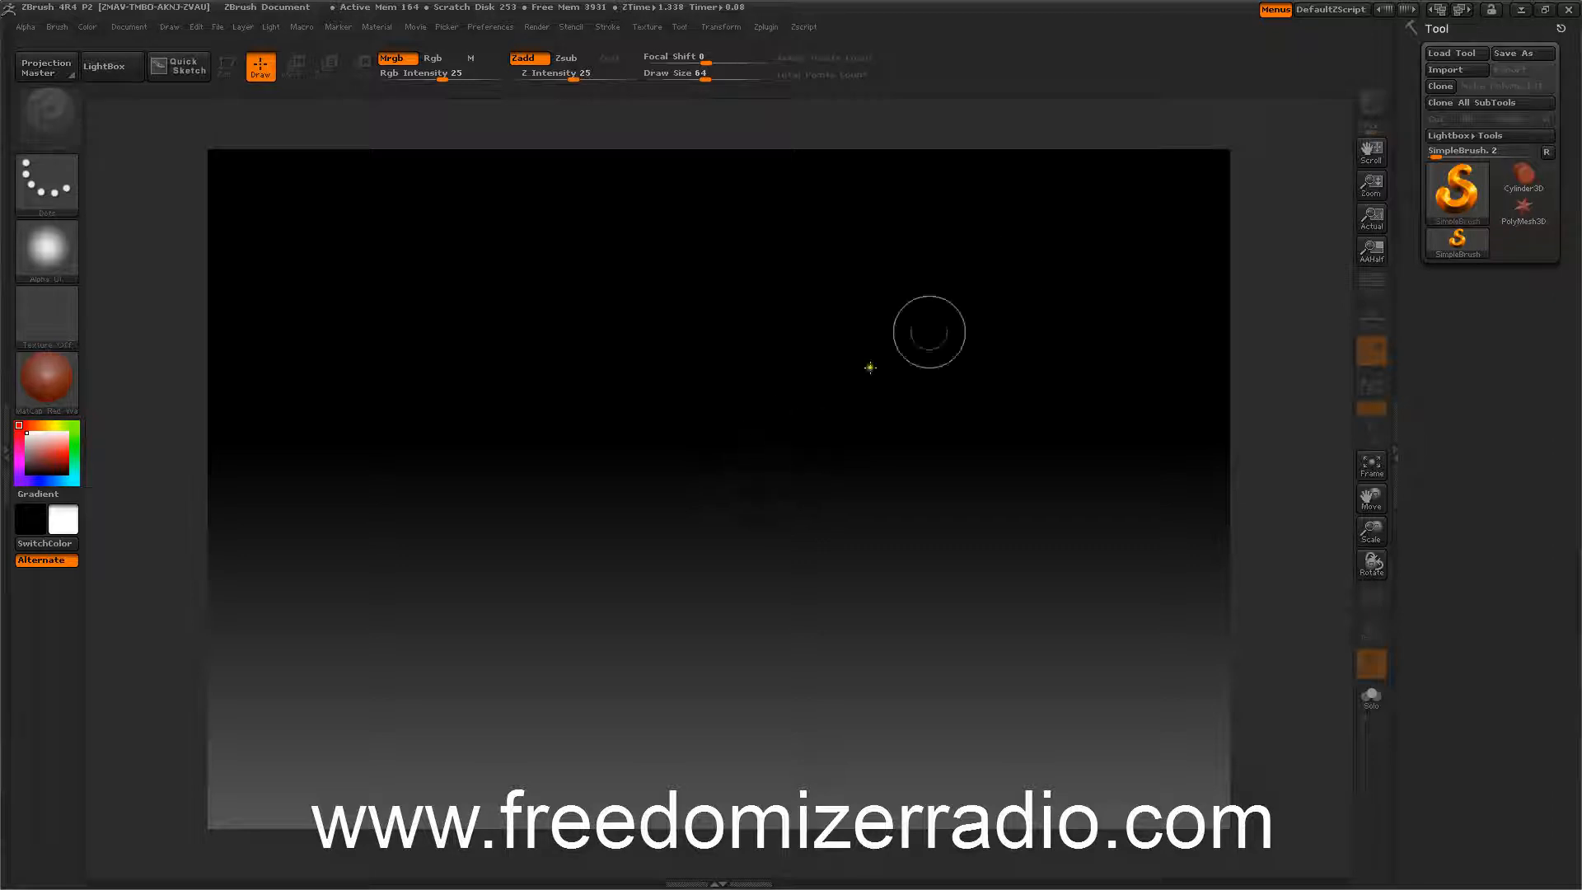
# Pick the Sphere3D tool, draw it on the canvas and enter Edit mode.
pyautogui.click(1463, 187)
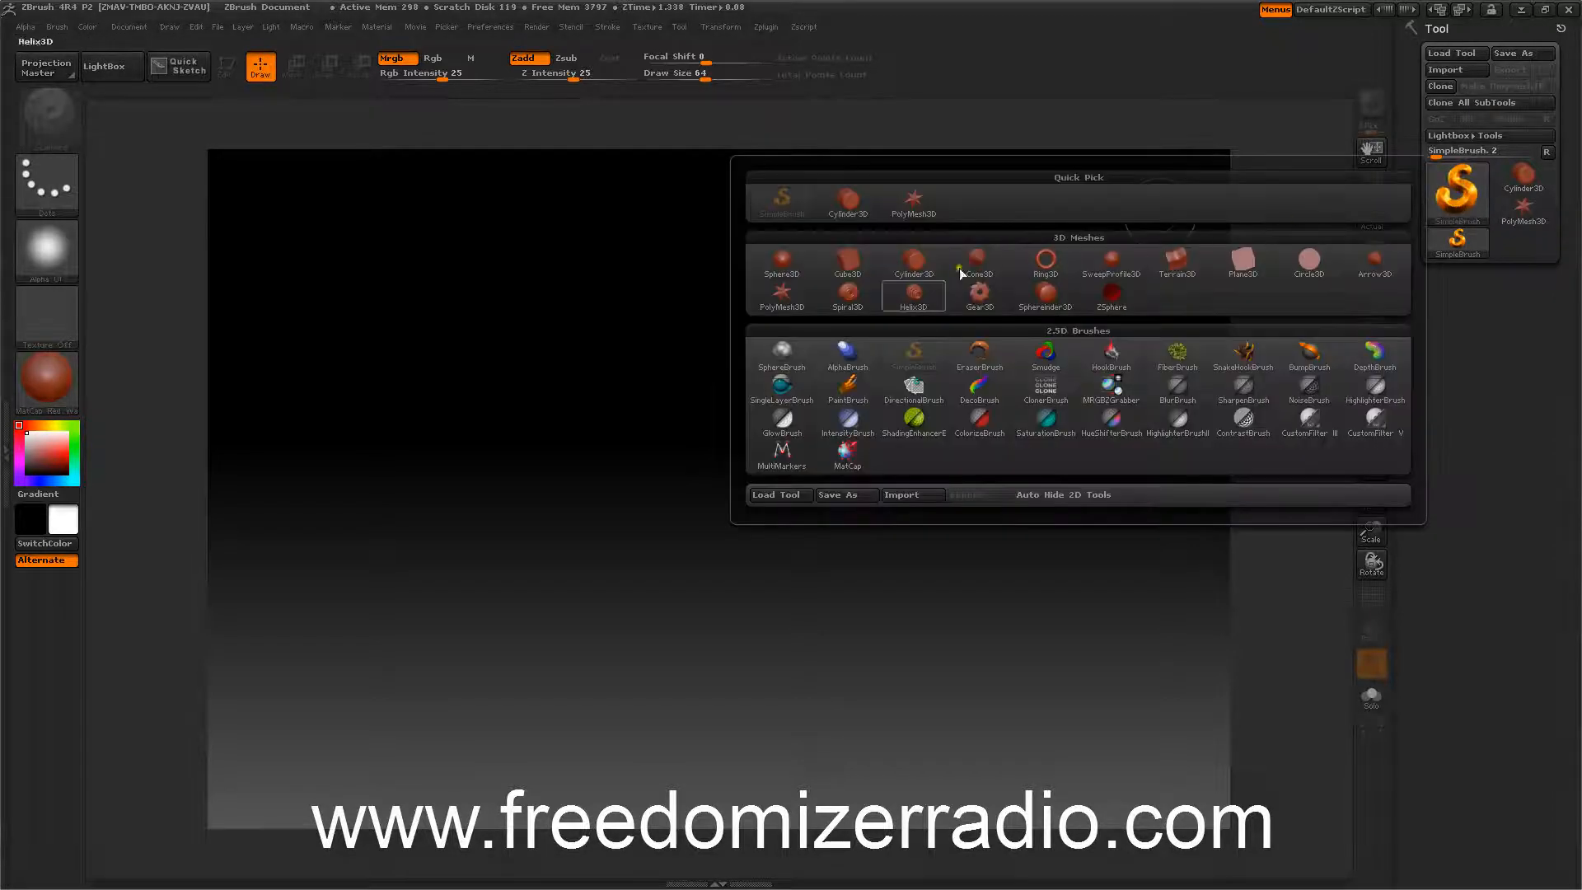
pyautogui.click(782, 262)
pyautogui.moveTo(697, 472)
pyautogui.mouseDown()
pyautogui.moveTo(791, 593)
pyautogui.moveTo(808, 554)
pyautogui.mouseUp()
pyautogui.click(224, 73)
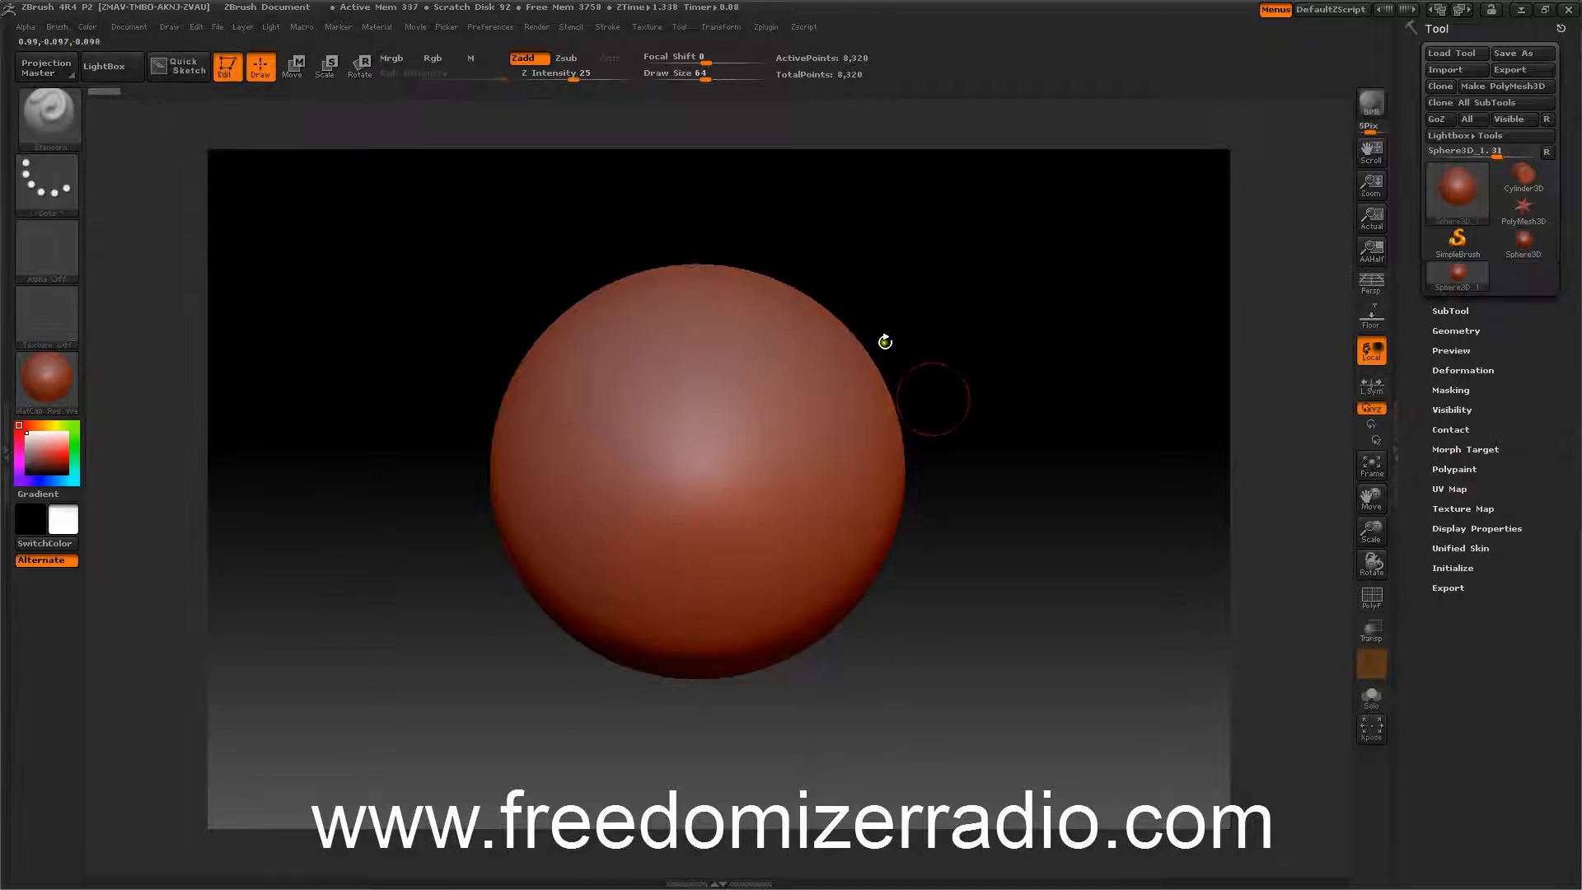
# Convert the sphere to a PolyMesh3D and divide it three times in Geometry.
pyautogui.click(1480, 88)
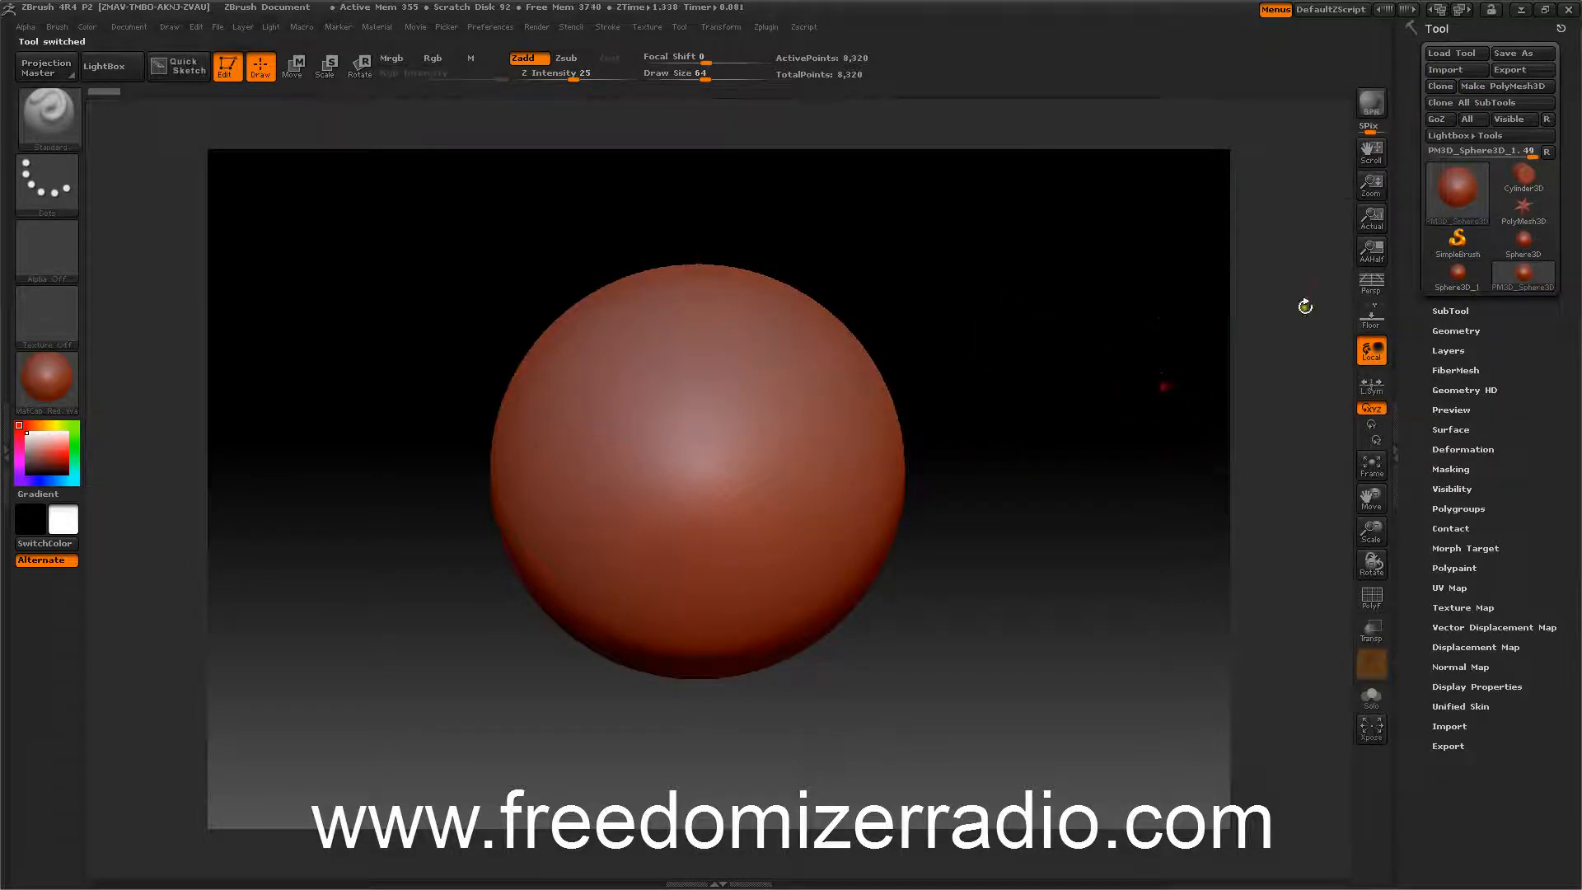
pyautogui.click(1456, 330)
pyautogui.click(1444, 470)
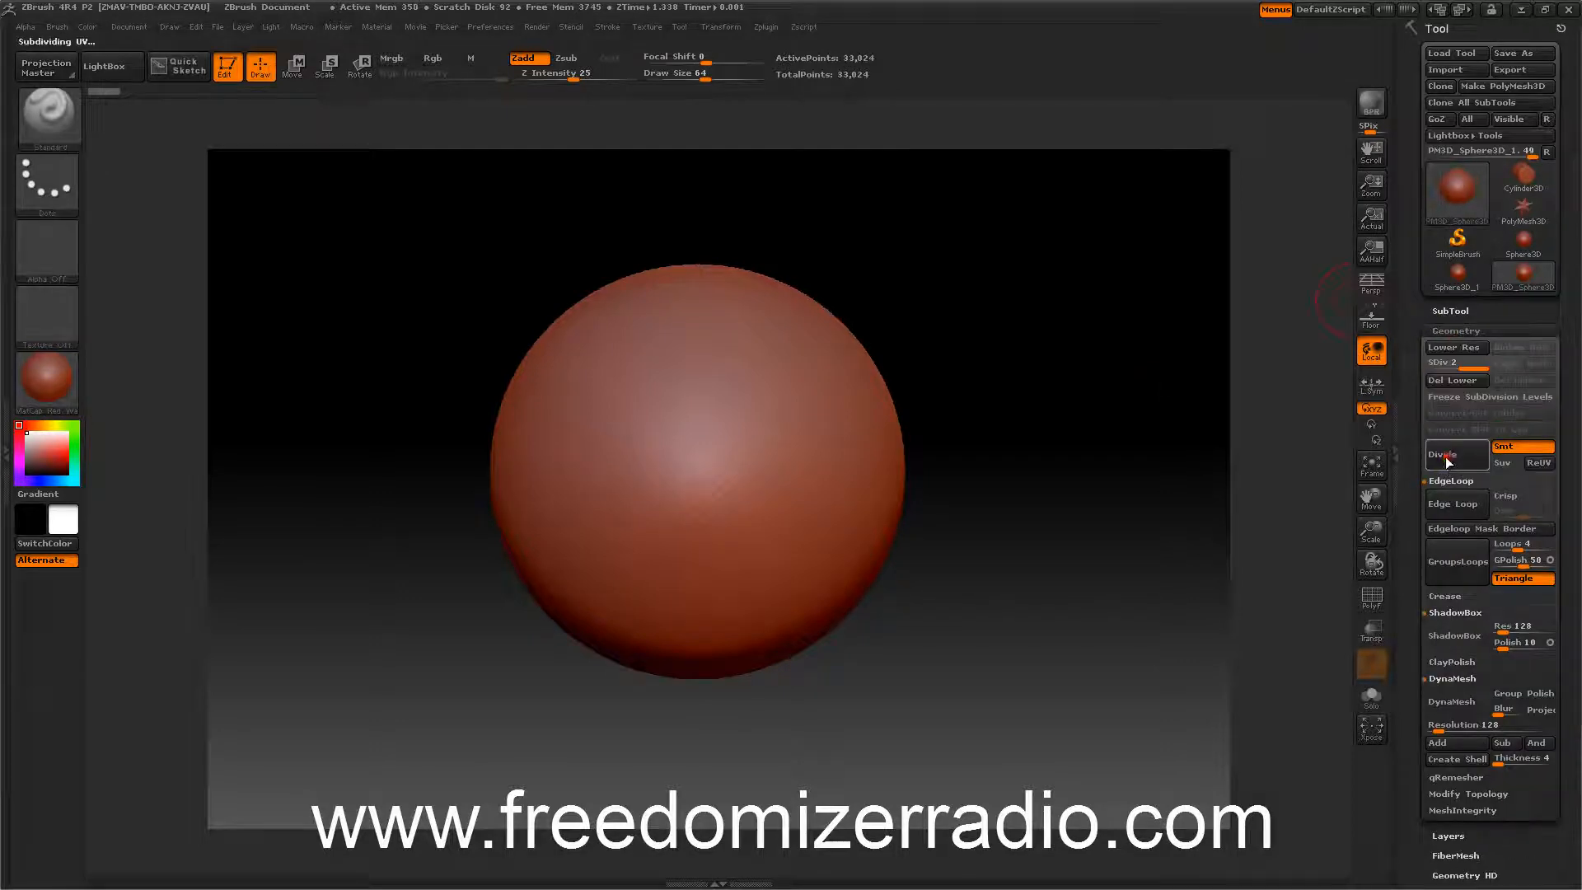
pyautogui.click(1447, 468)
pyautogui.click(1452, 468)
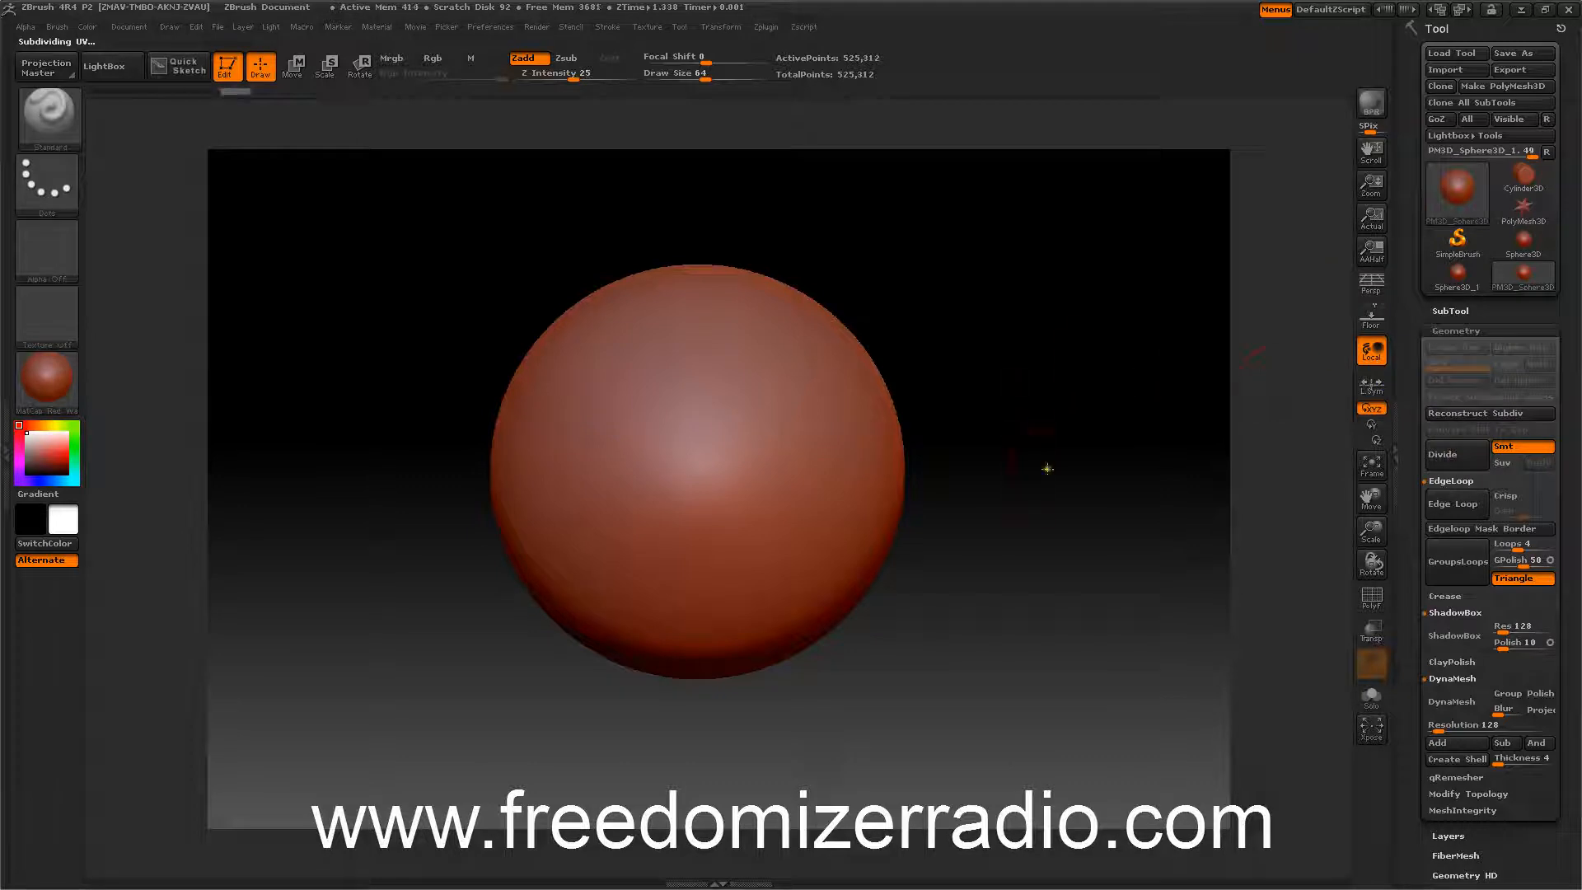
# With the polyframe shown, delete higher subdivision levels and reconstruct lower ones twice to reach a low base mesh.
pyautogui.click(1370, 597)
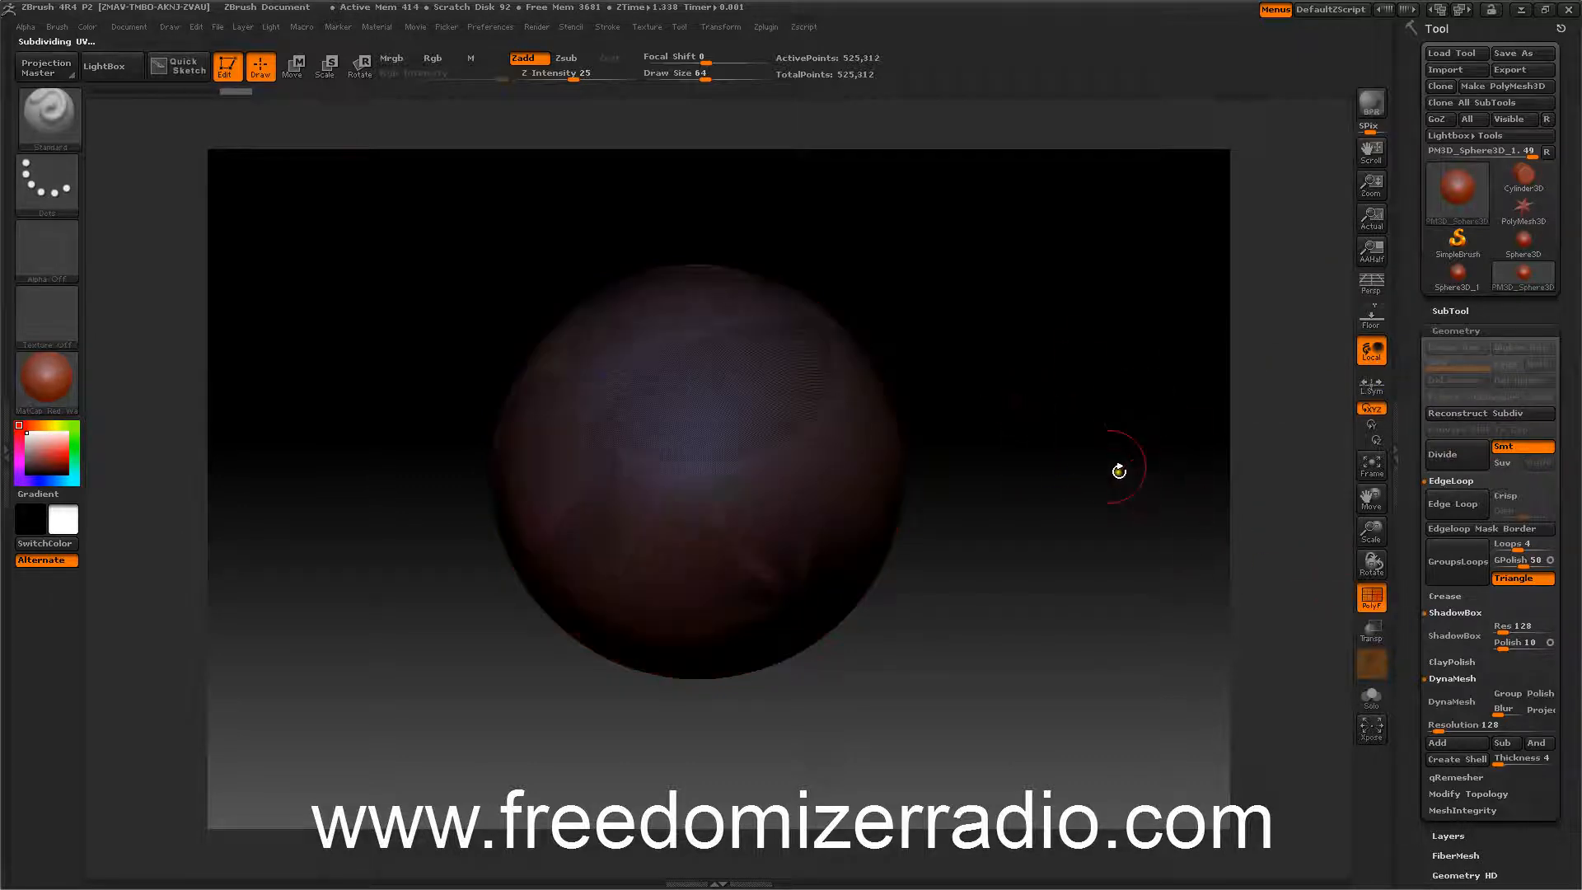
pyautogui.moveTo(1116, 466)
pyautogui.mouseDown()
pyautogui.moveTo(1120, 412)
pyautogui.moveTo(1098, 427)
pyautogui.moveTo(1172, 513)
pyautogui.moveTo(1137, 438)
pyautogui.moveTo(1156, 451)
pyautogui.mouseUp()
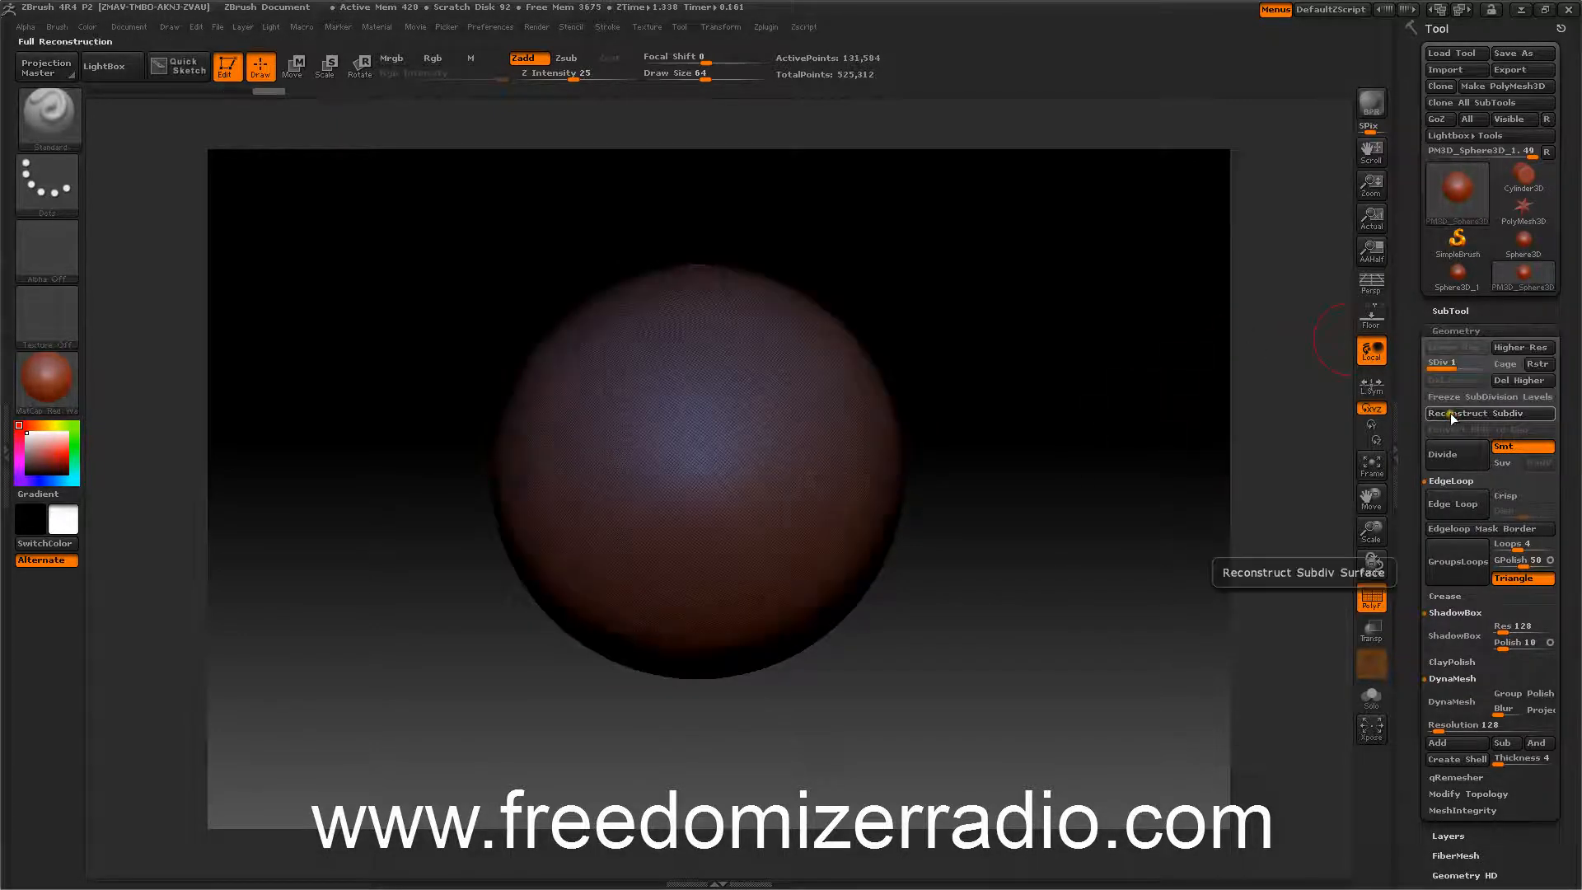
pyautogui.click(1512, 382)
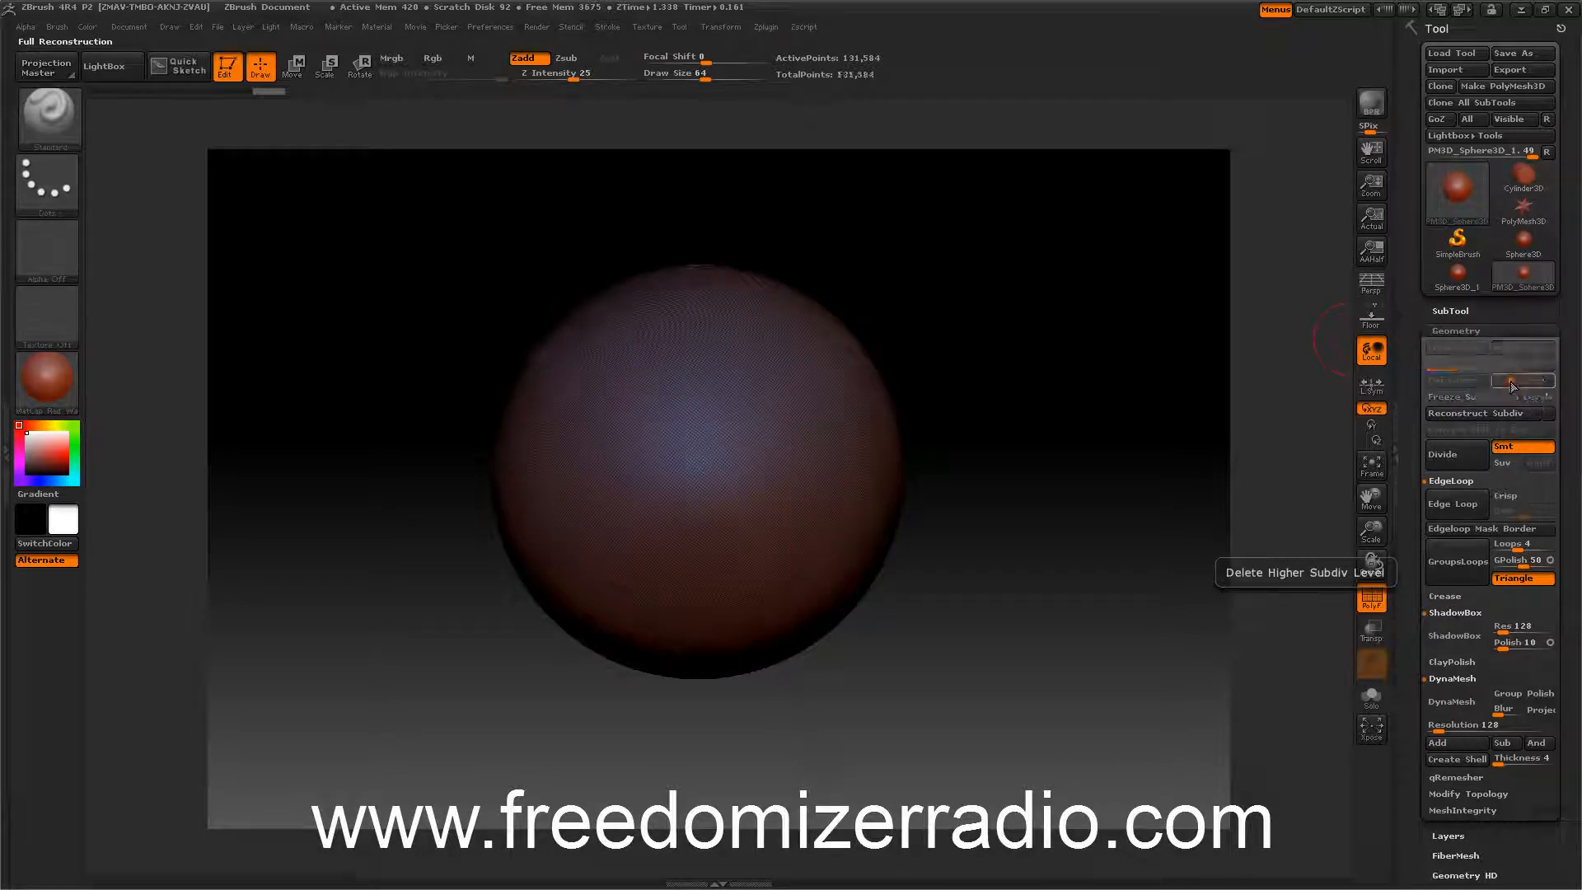
pyautogui.click(1474, 413)
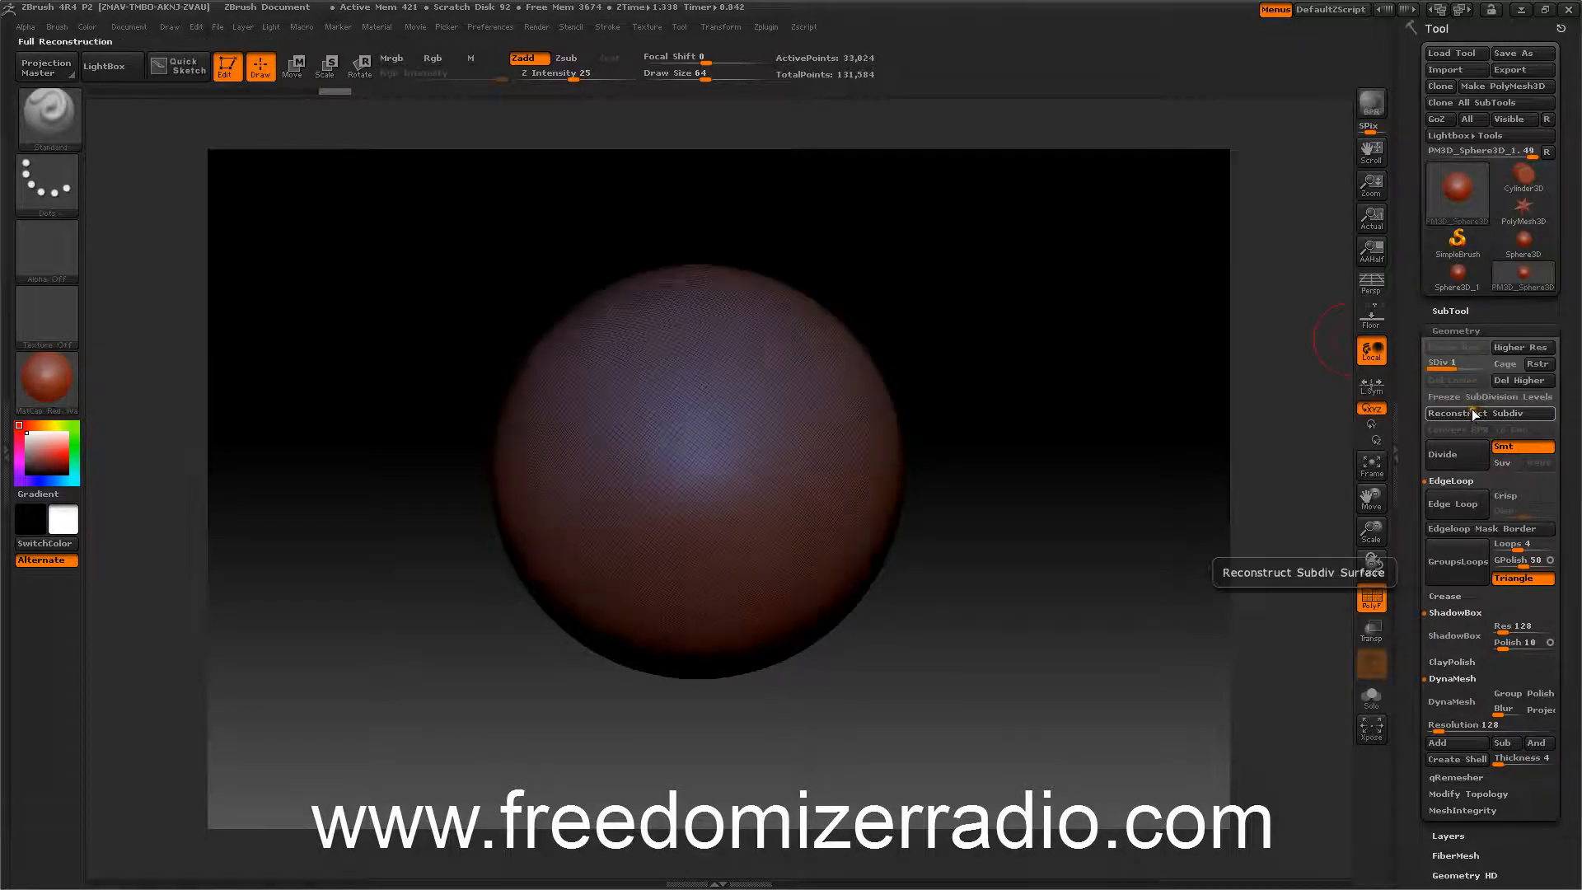
pyautogui.click(1508, 382)
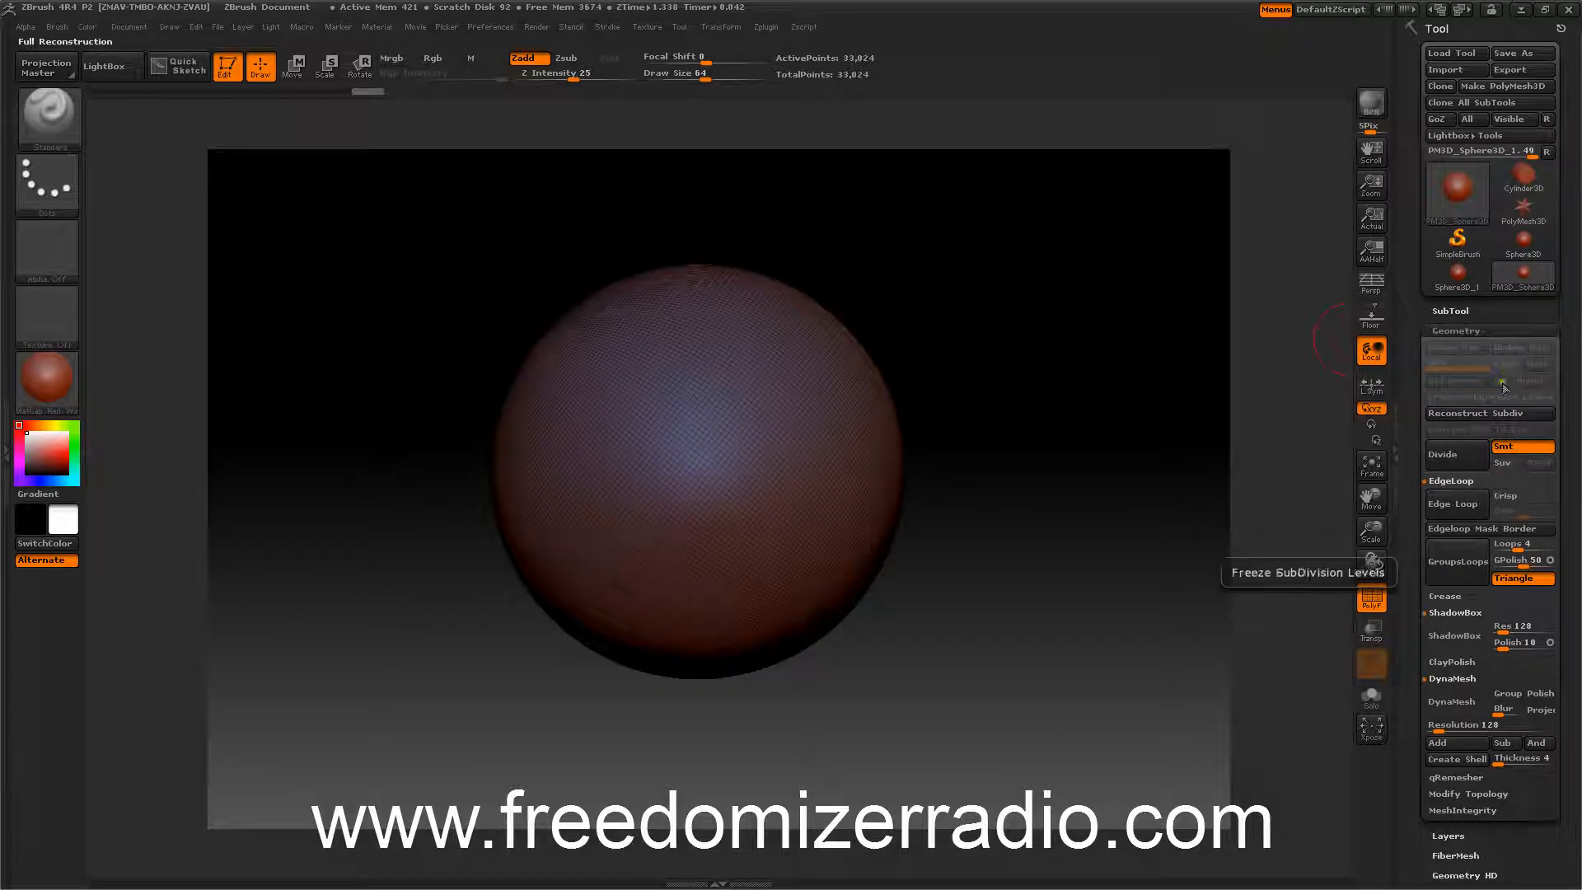
pyautogui.click(1475, 414)
pyautogui.moveTo(1135, 388)
pyautogui.mouseDown()
pyautogui.moveTo(1176, 388)
pyautogui.moveTo(1123, 346)
pyautogui.moveTo(1098, 364)
pyautogui.moveTo(1089, 413)
pyautogui.moveTo(1060, 396)
pyautogui.moveTo(1064, 415)
pyautogui.moveTo(1046, 408)
pyautogui.moveTo(1062, 403)
pyautogui.moveTo(1064, 427)
pyautogui.moveTo(1017, 414)
pyautogui.moveTo(1109, 452)
pyautogui.mouseUp()
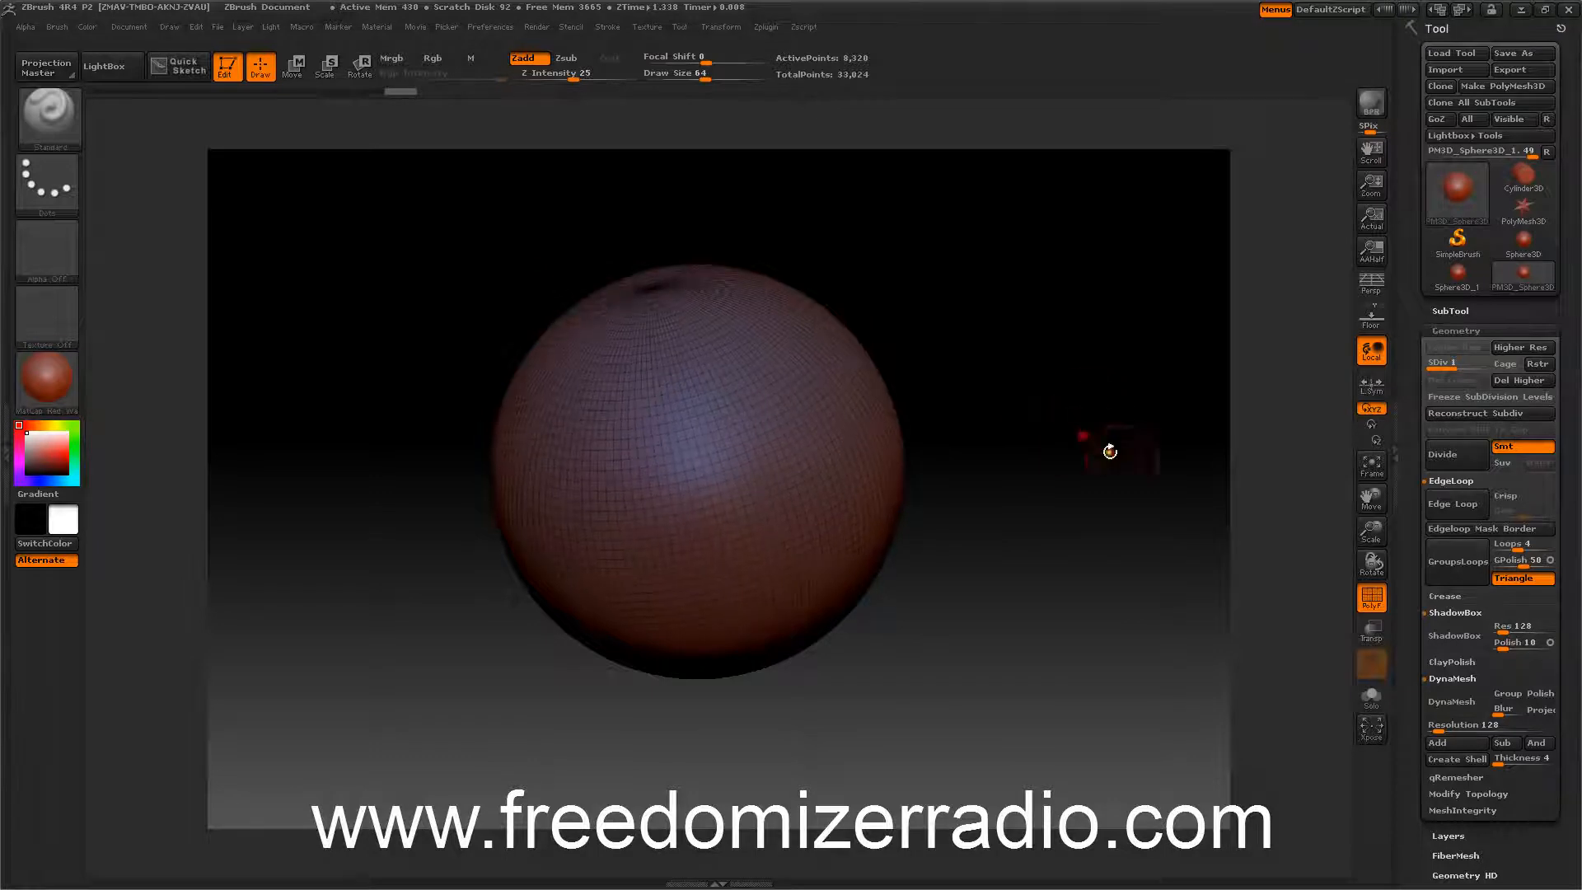
# Select the CurvePinch brush from the brush library.
pyautogui.click(41, 120)
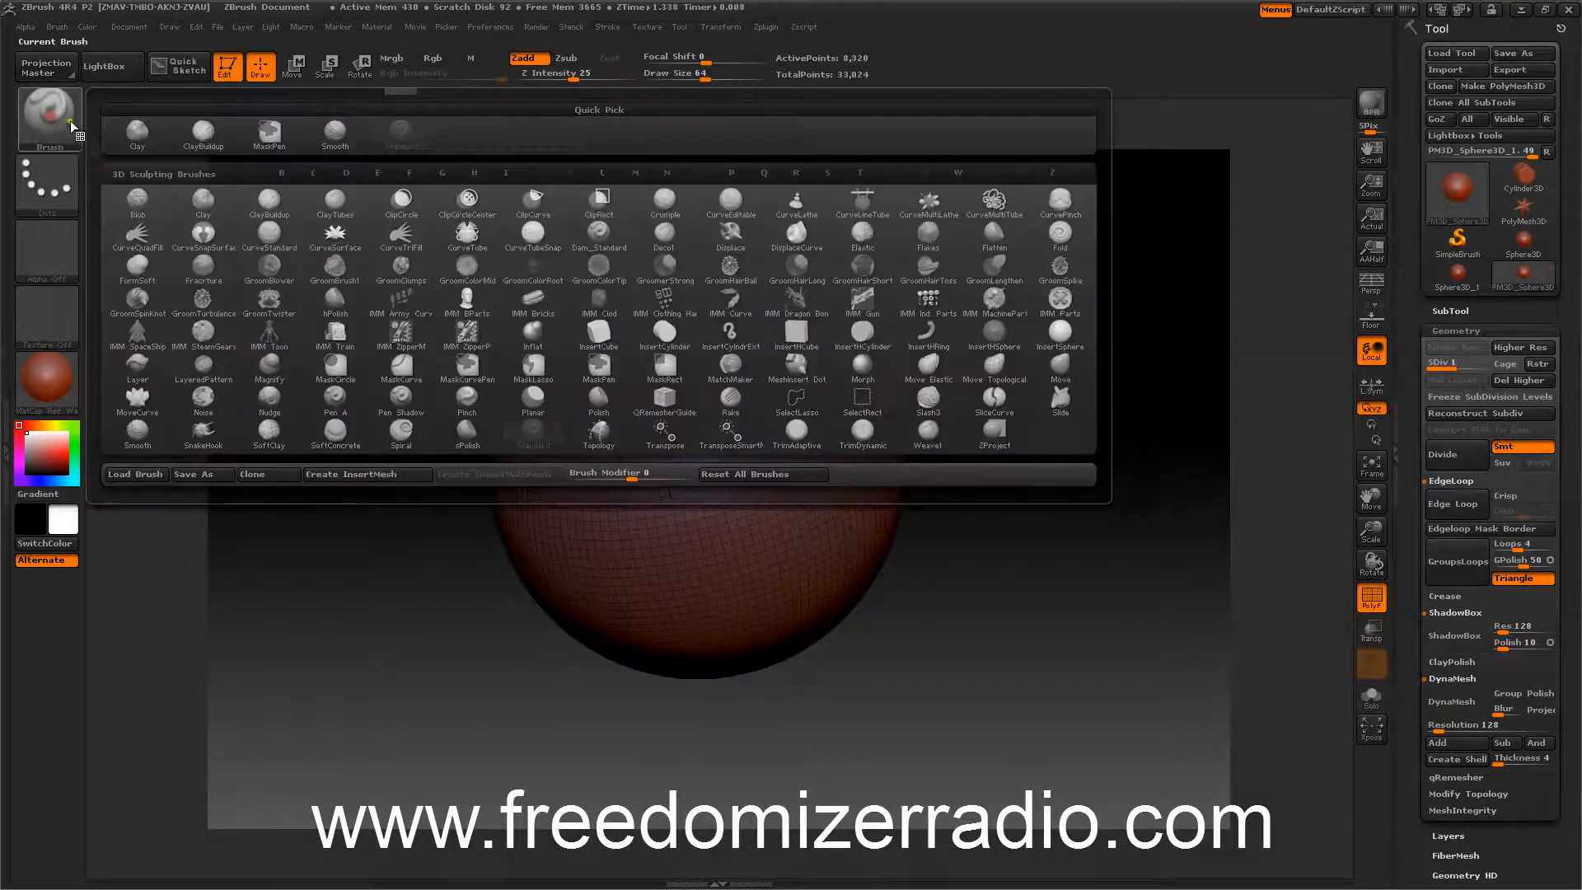
pyautogui.click(1052, 206)
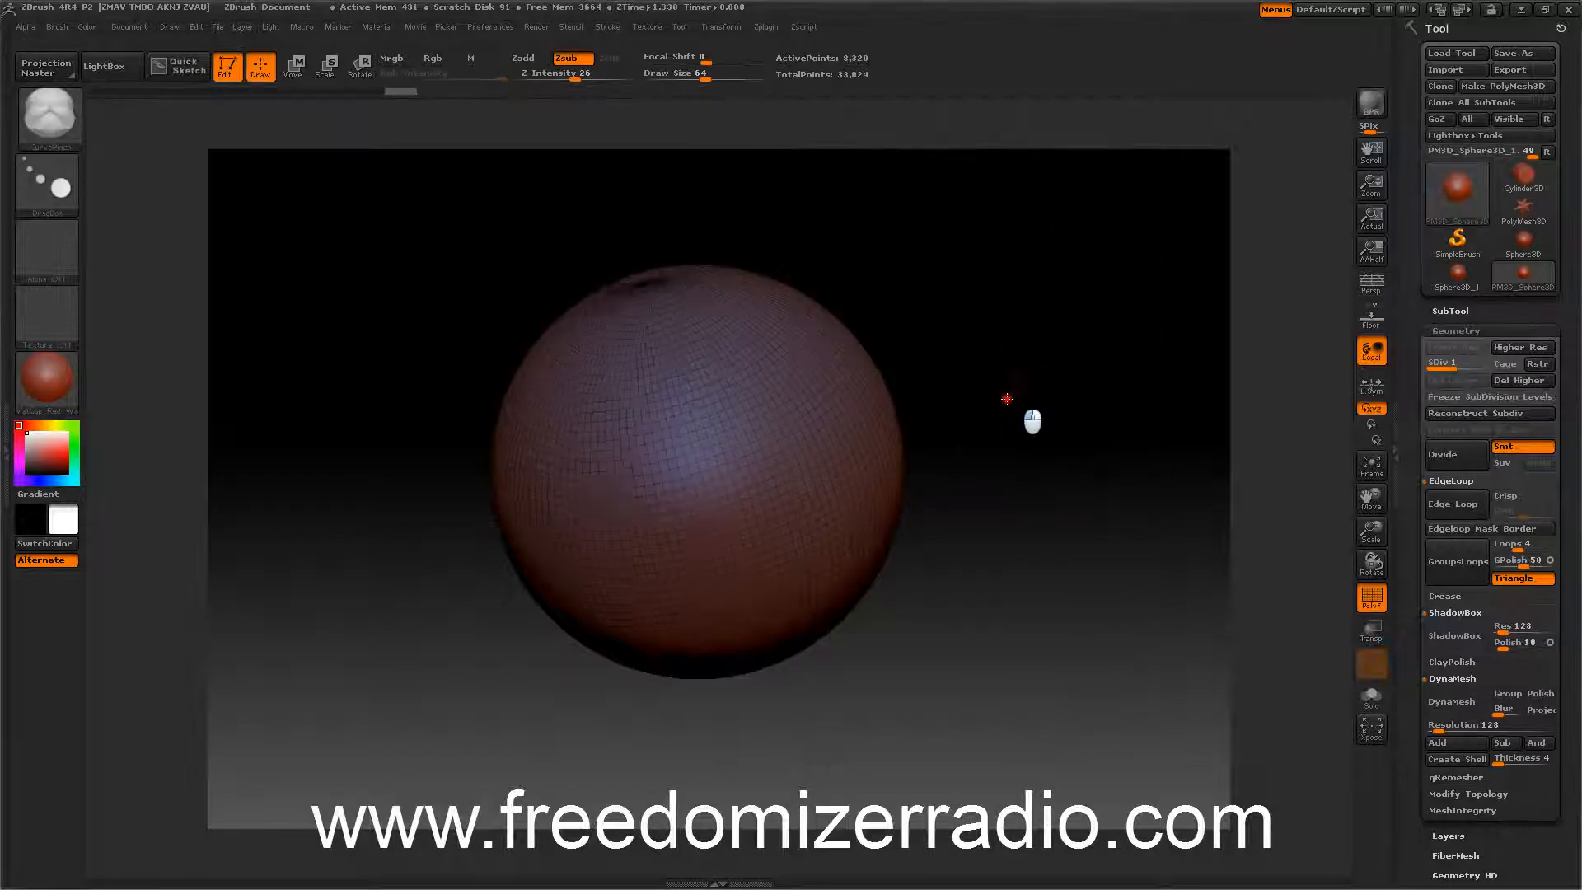
pyautogui.moveTo(987, 350); pyautogui.dragTo(983, 377)
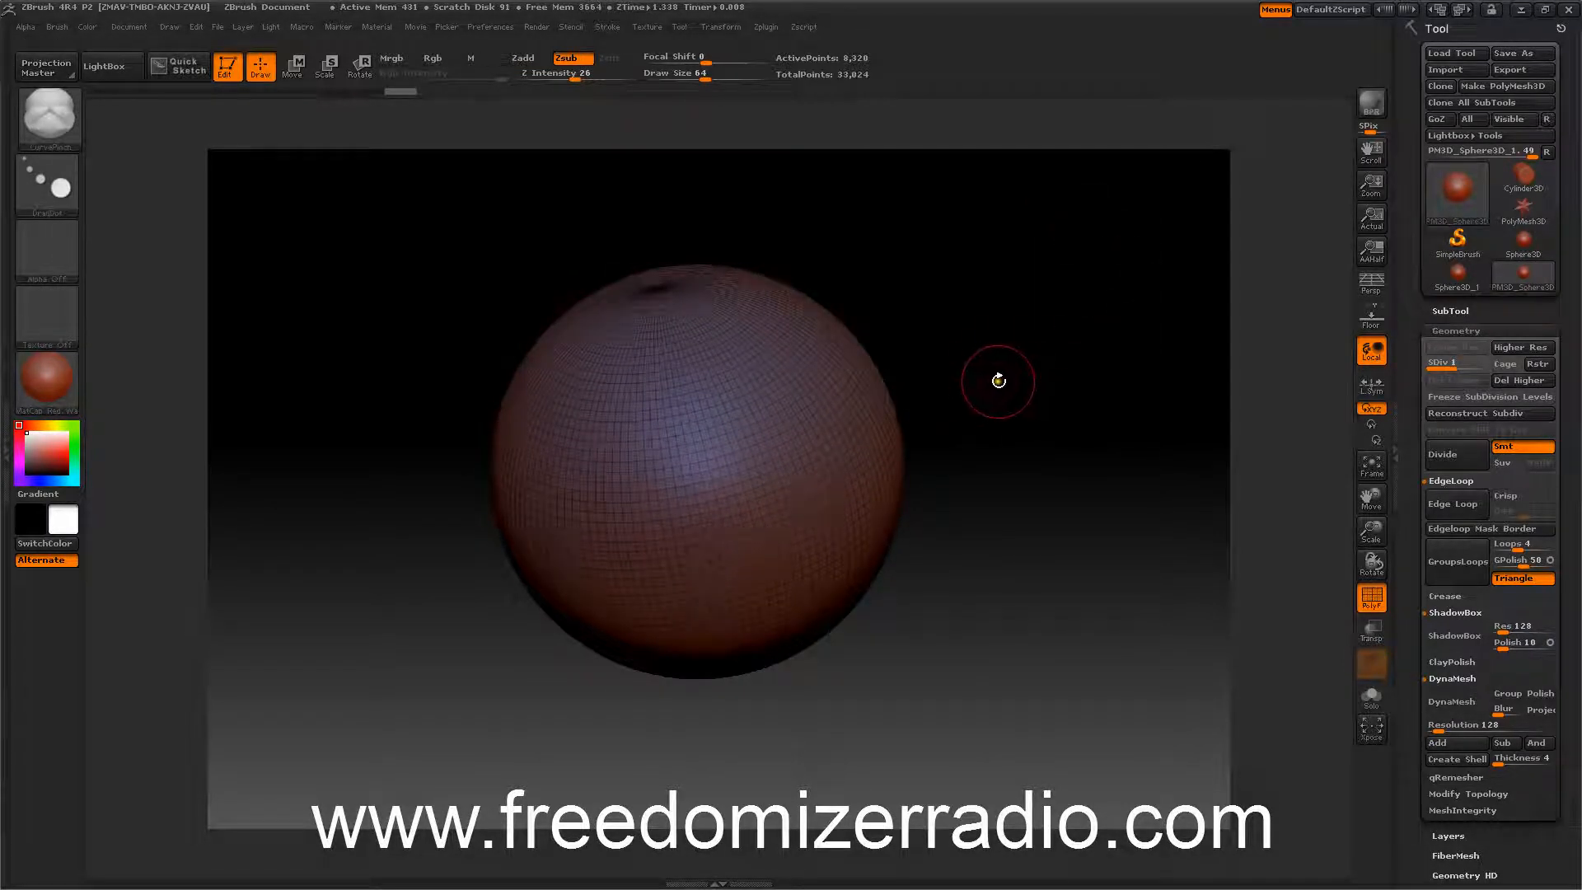
pyautogui.moveTo(1030, 425)
pyautogui.mouseDown()
pyautogui.moveTo(1000, 396)
pyautogui.moveTo(1031, 449)
pyautogui.moveTo(1006, 396)
pyautogui.moveTo(987, 395)
pyautogui.moveTo(996, 444)
pyautogui.moveTo(1041, 442)
pyautogui.moveTo(992, 357)
pyautogui.moveTo(1021, 428)
pyautogui.moveTo(995, 457)
pyautogui.moveTo(1003, 410)
pyautogui.moveTo(1022, 437)
pyautogui.moveTo(1005, 409)
pyautogui.moveTo(1025, 414)
pyautogui.mouseUp()
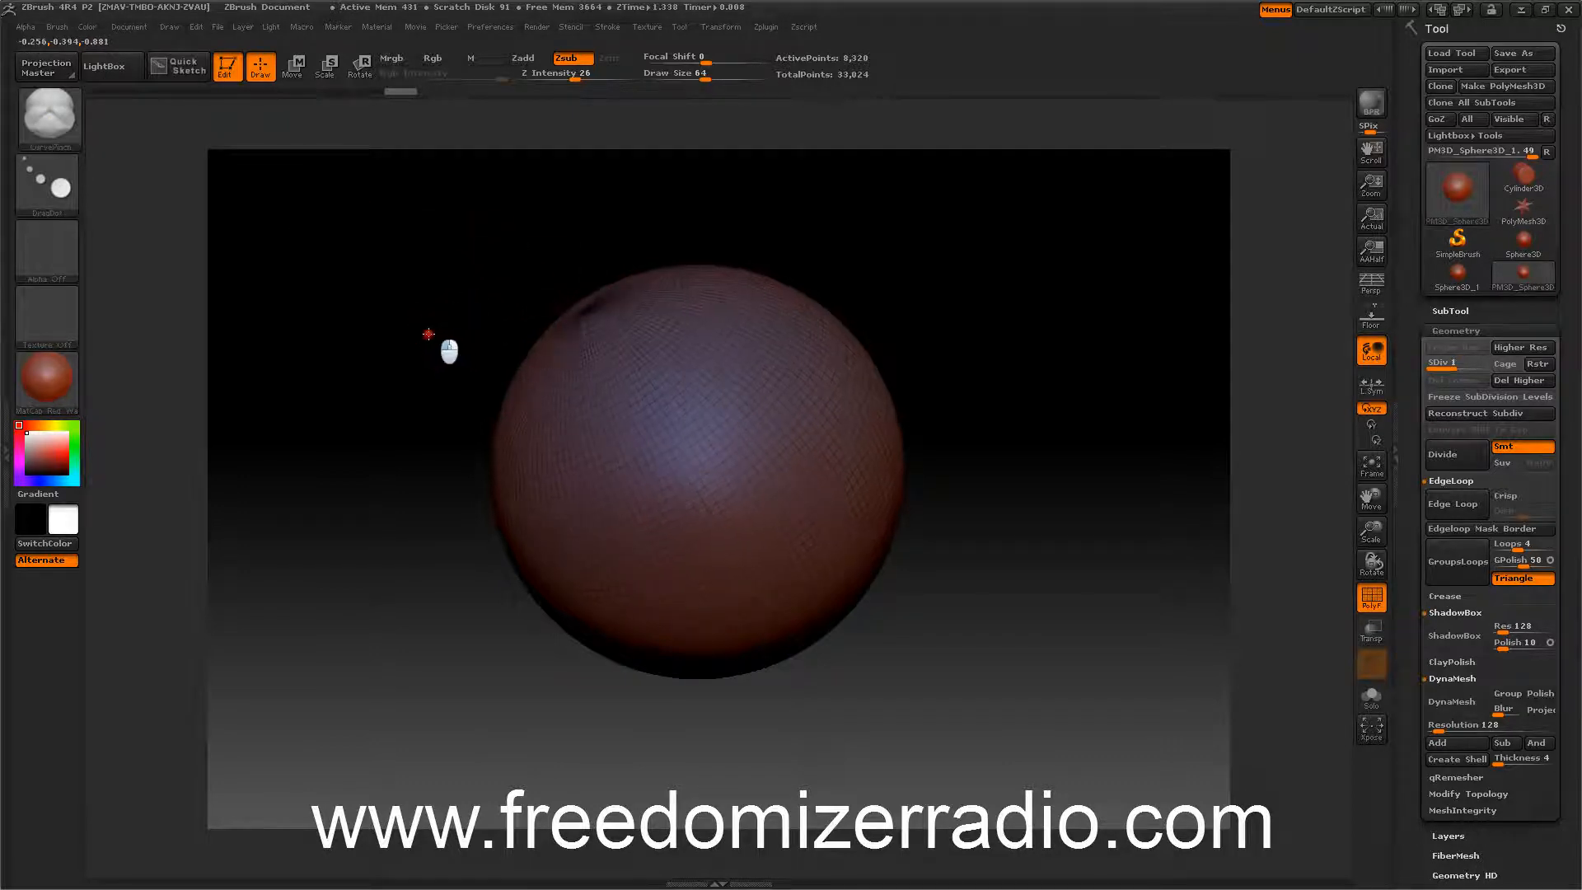
# Try drawing a CurvePinch curve across the sphere and adjusting it, then undo the pinch.
pyautogui.moveTo(586, 310)
pyautogui.mouseDown()
pyautogui.moveTo(720, 408)
pyautogui.moveTo(845, 579)
pyautogui.moveTo(849, 629)
pyautogui.mouseUp()
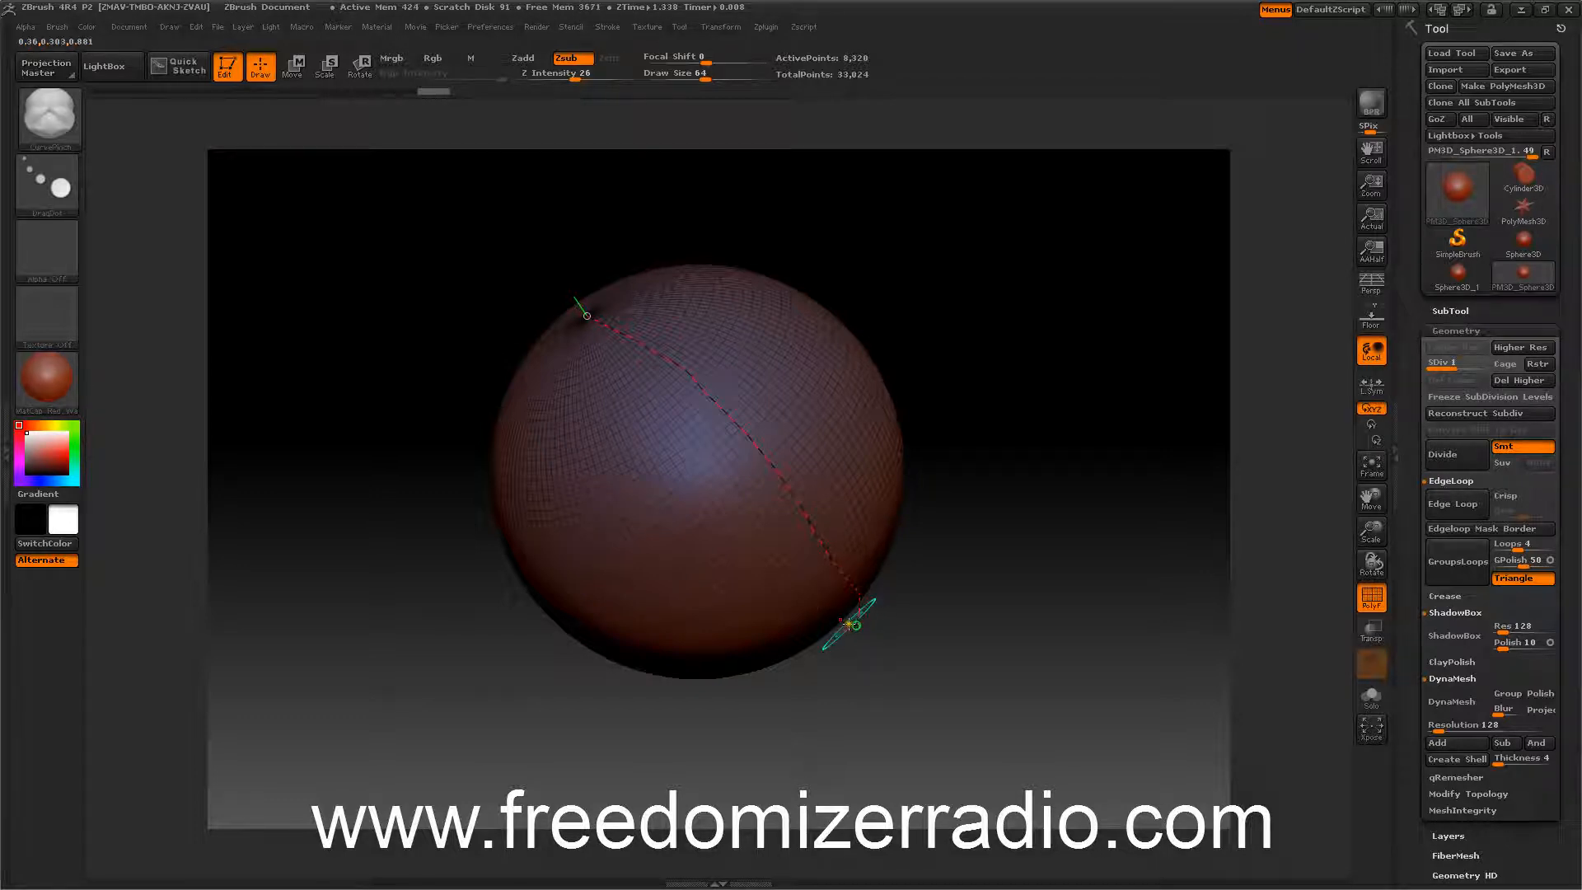
pyautogui.moveTo(383, 360); pyautogui.dragTo(368, 236)
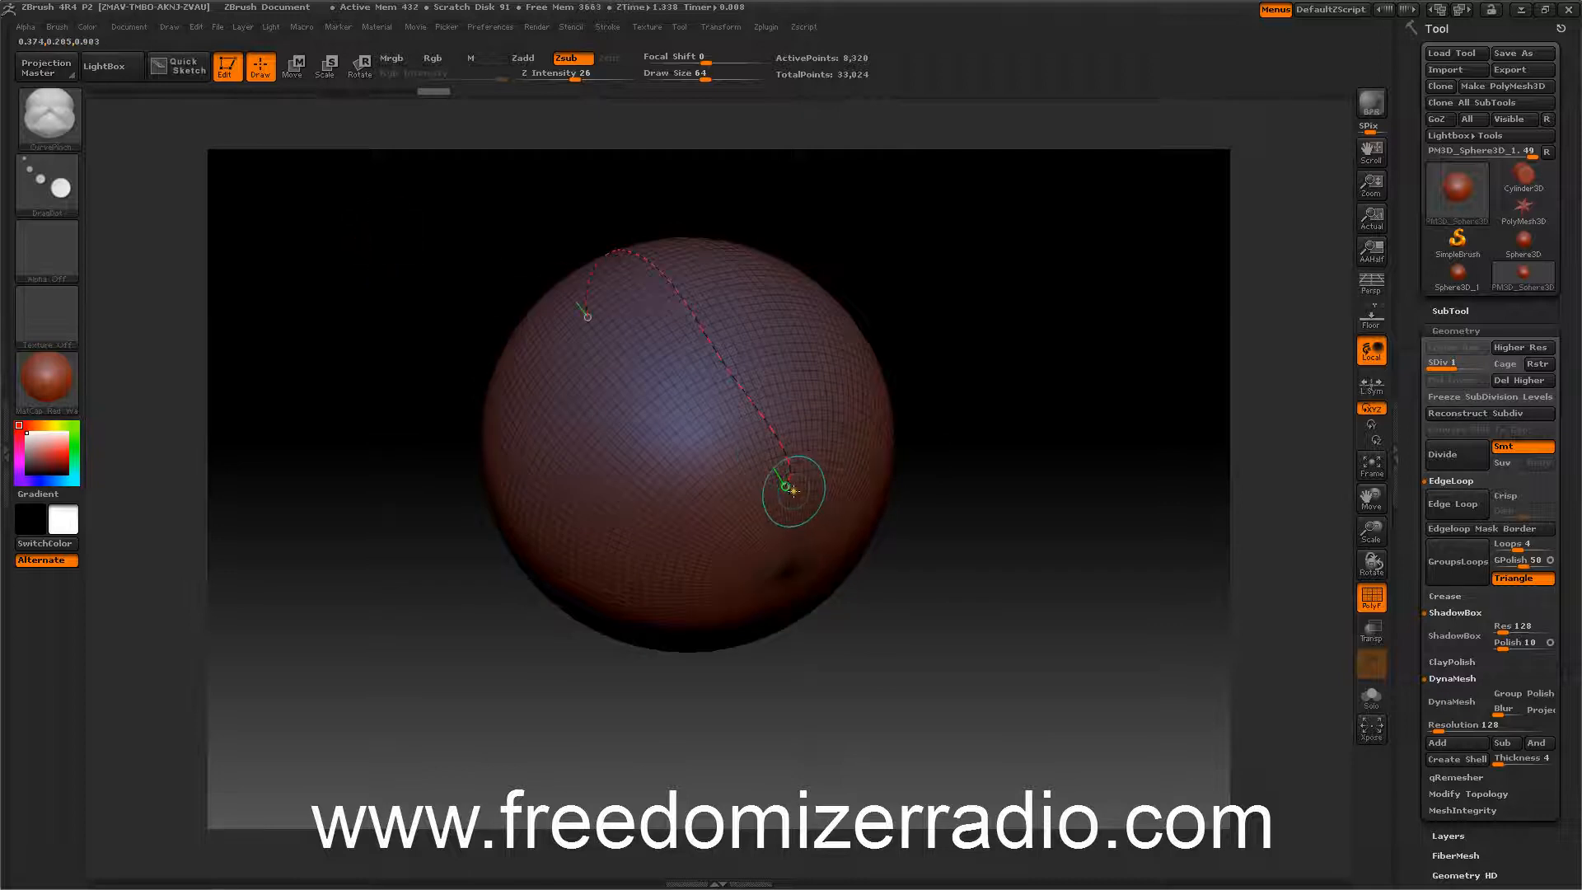
pyautogui.moveTo(783, 483); pyautogui.dragTo(819, 602)
pyautogui.moveTo(440, 416); pyautogui.dragTo(509, 461)
pyautogui.moveTo(565, 268)
pyautogui.mouseDown()
pyautogui.moveTo(494, 279)
pyautogui.moveTo(539, 272)
pyautogui.mouseUp()
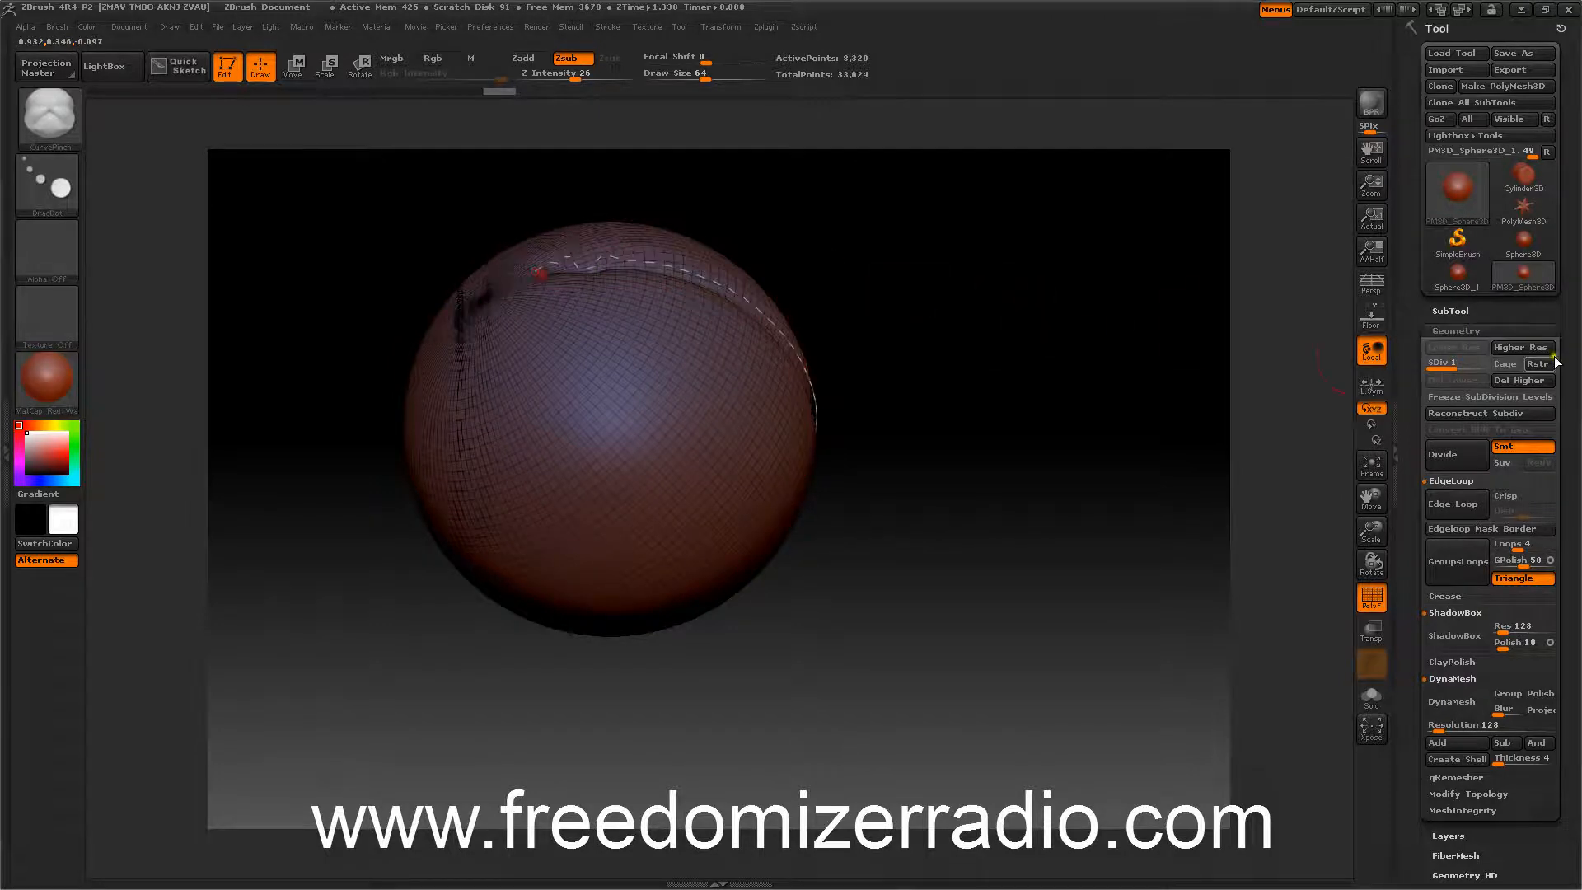
pyautogui.press('ctrl')
pyautogui.hotkey('ctrl', 'z')
pyautogui.hotkey('ctrl', 'z')
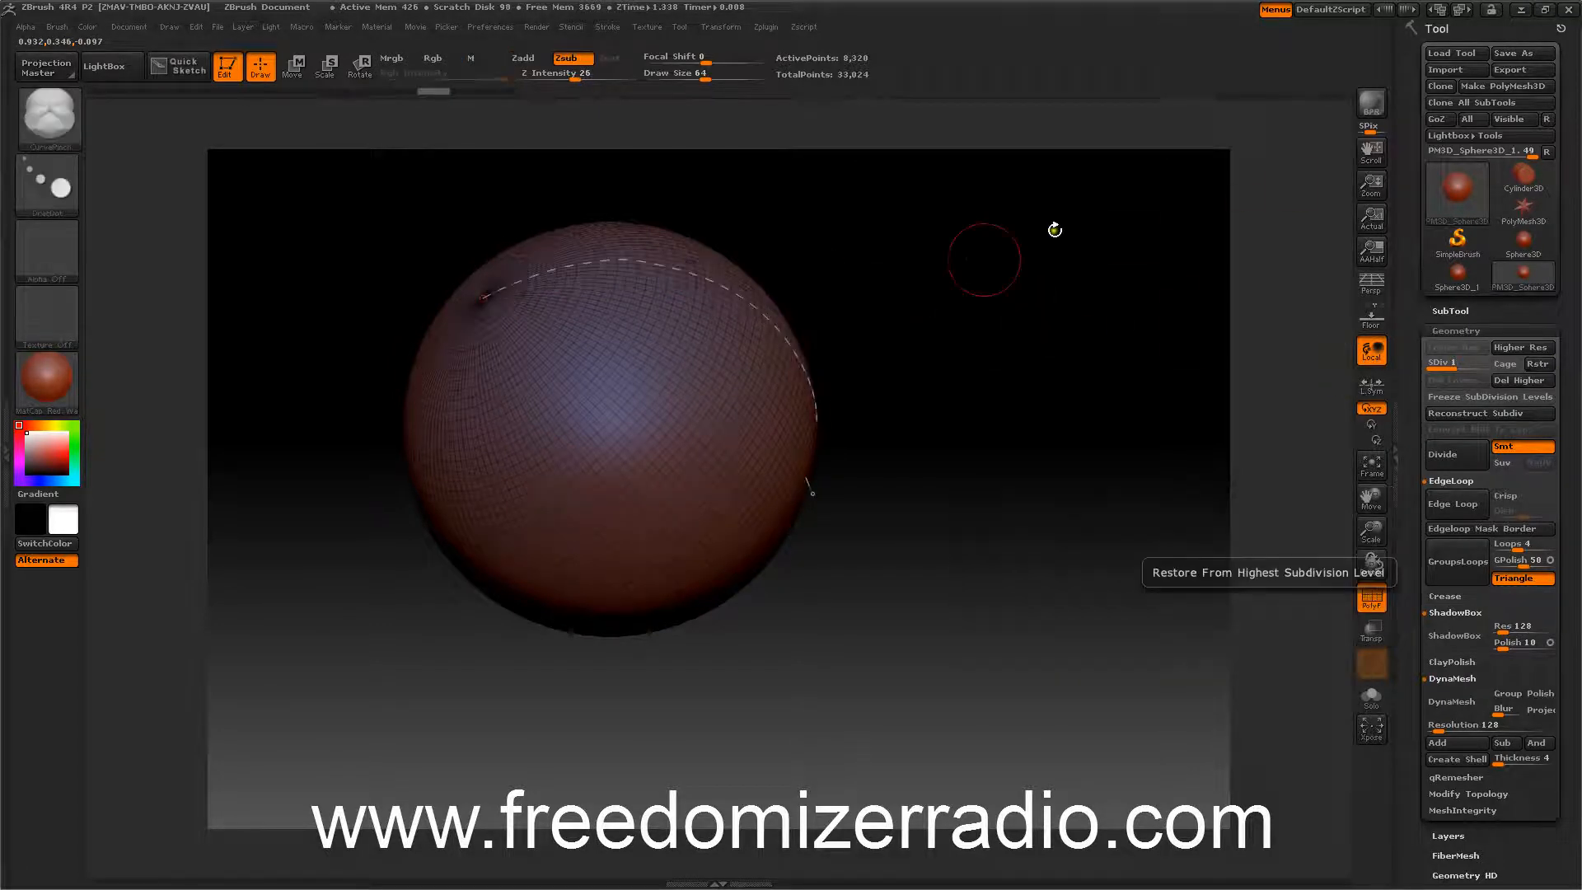
pyautogui.moveTo(1046, 375)
pyautogui.mouseDown()
pyautogui.moveTo(1038, 438)
pyautogui.moveTo(1066, 383)
pyautogui.mouseUp()
pyautogui.hotkey('ctrl', 'z')
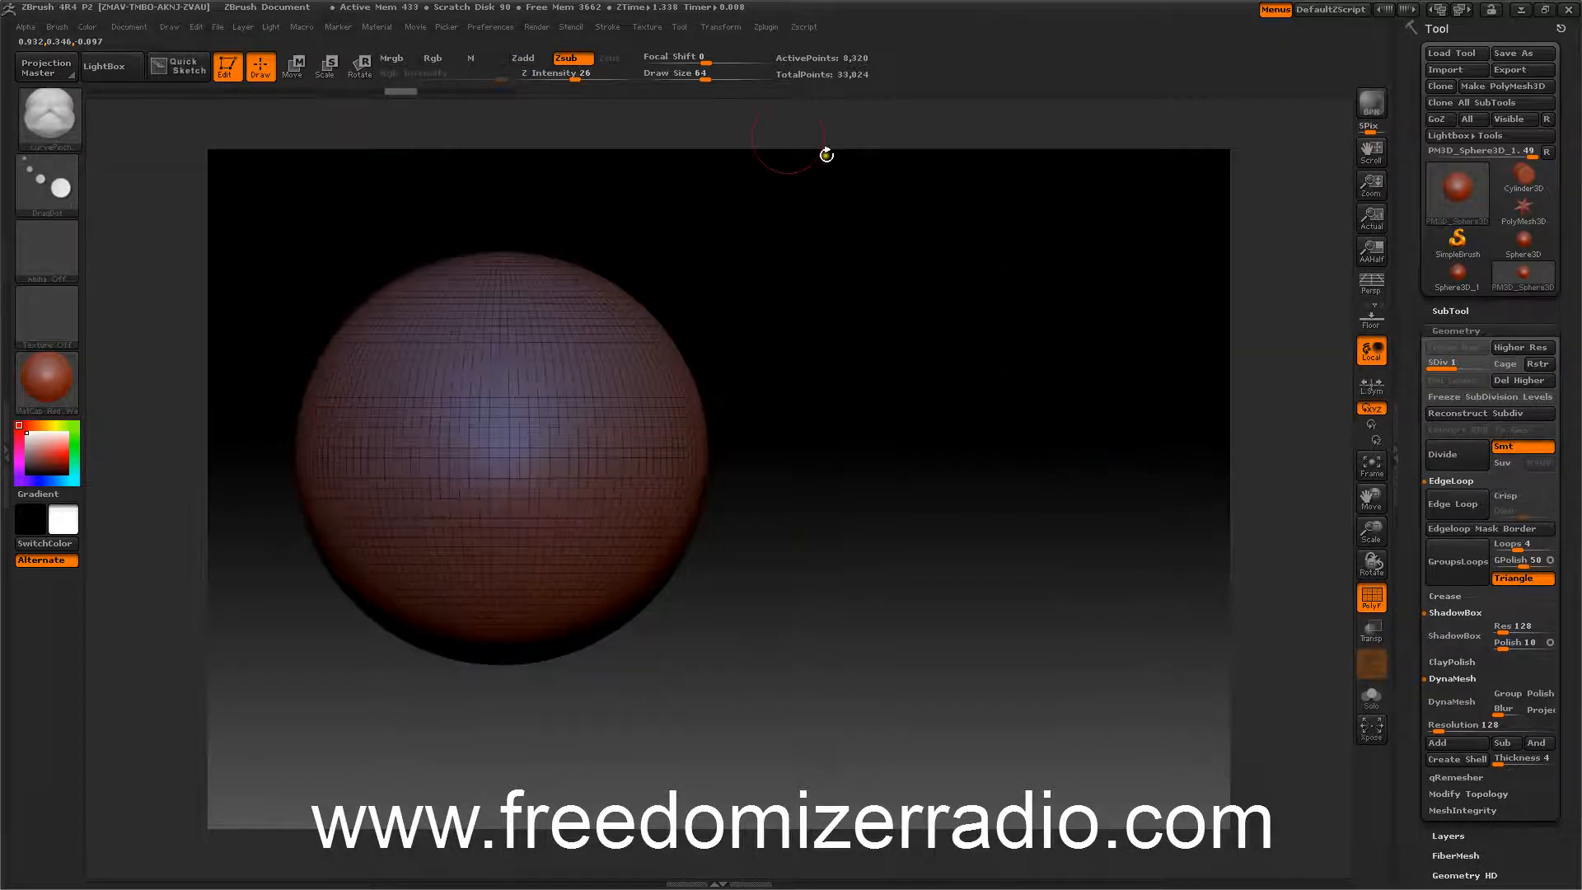
# Activate radial symmetry on the Z axis with X turned off and a radial count of 8.
pyautogui.click(722, 27)
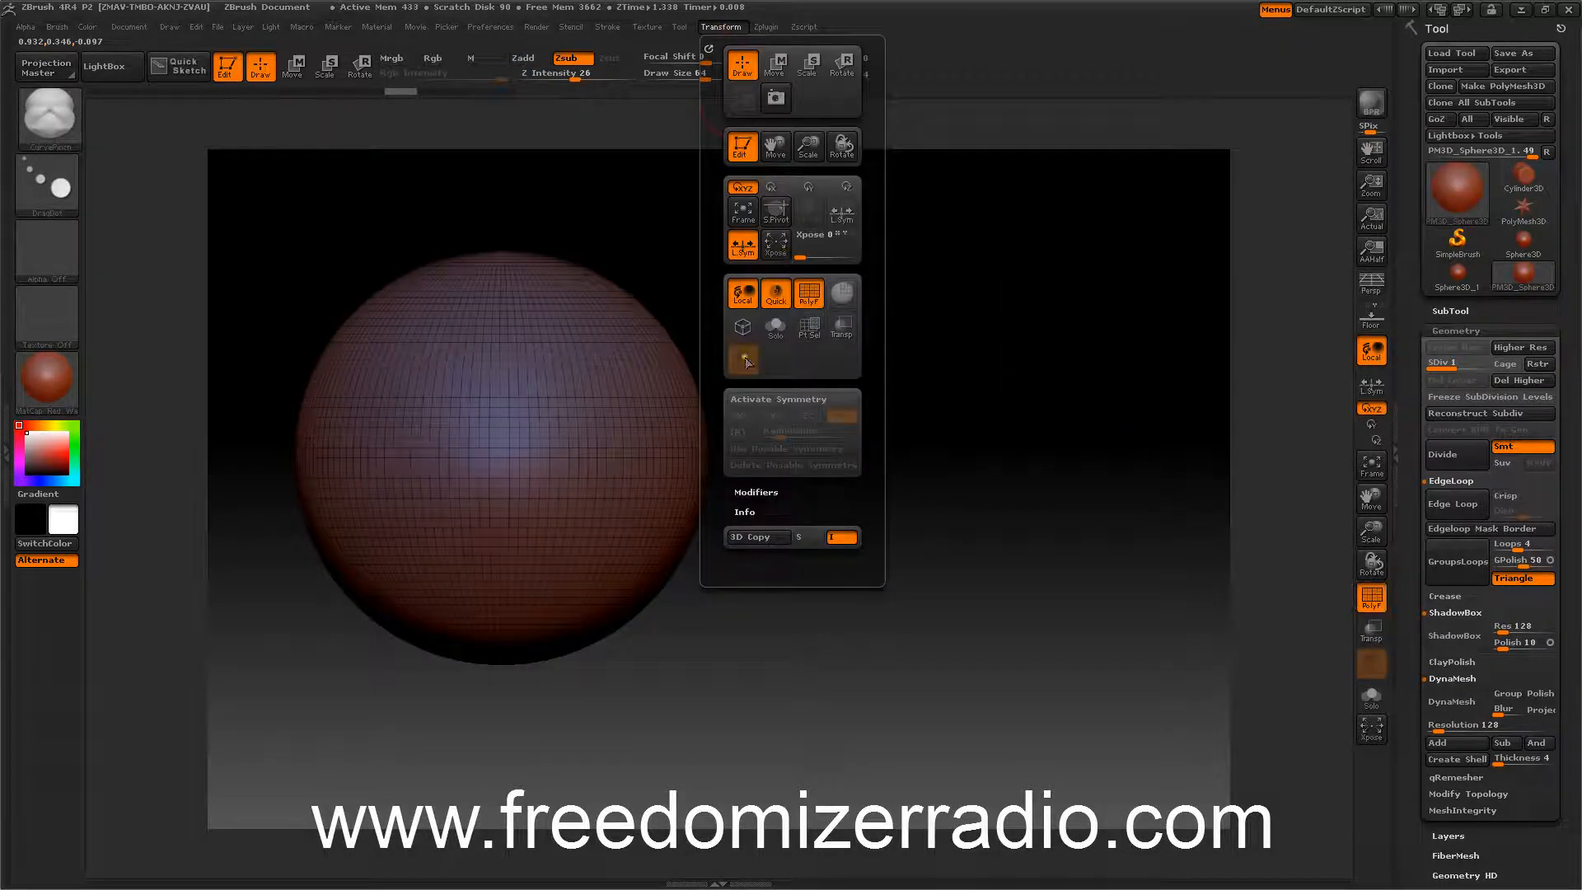
pyautogui.click(766, 399)
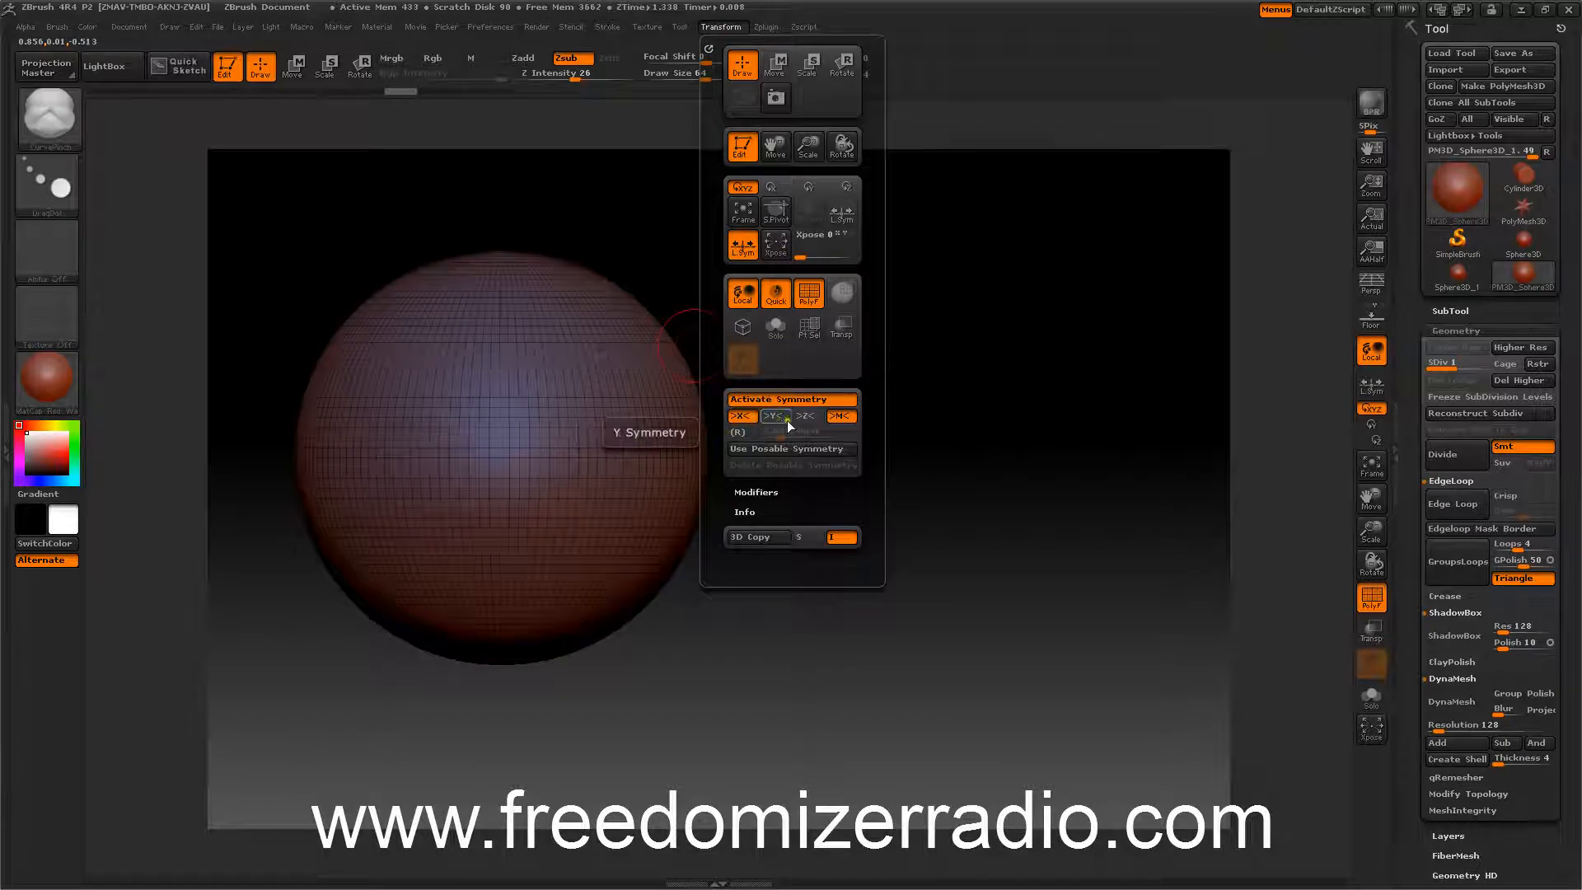
pyautogui.click(812, 416)
pyautogui.click(737, 432)
pyautogui.click(740, 416)
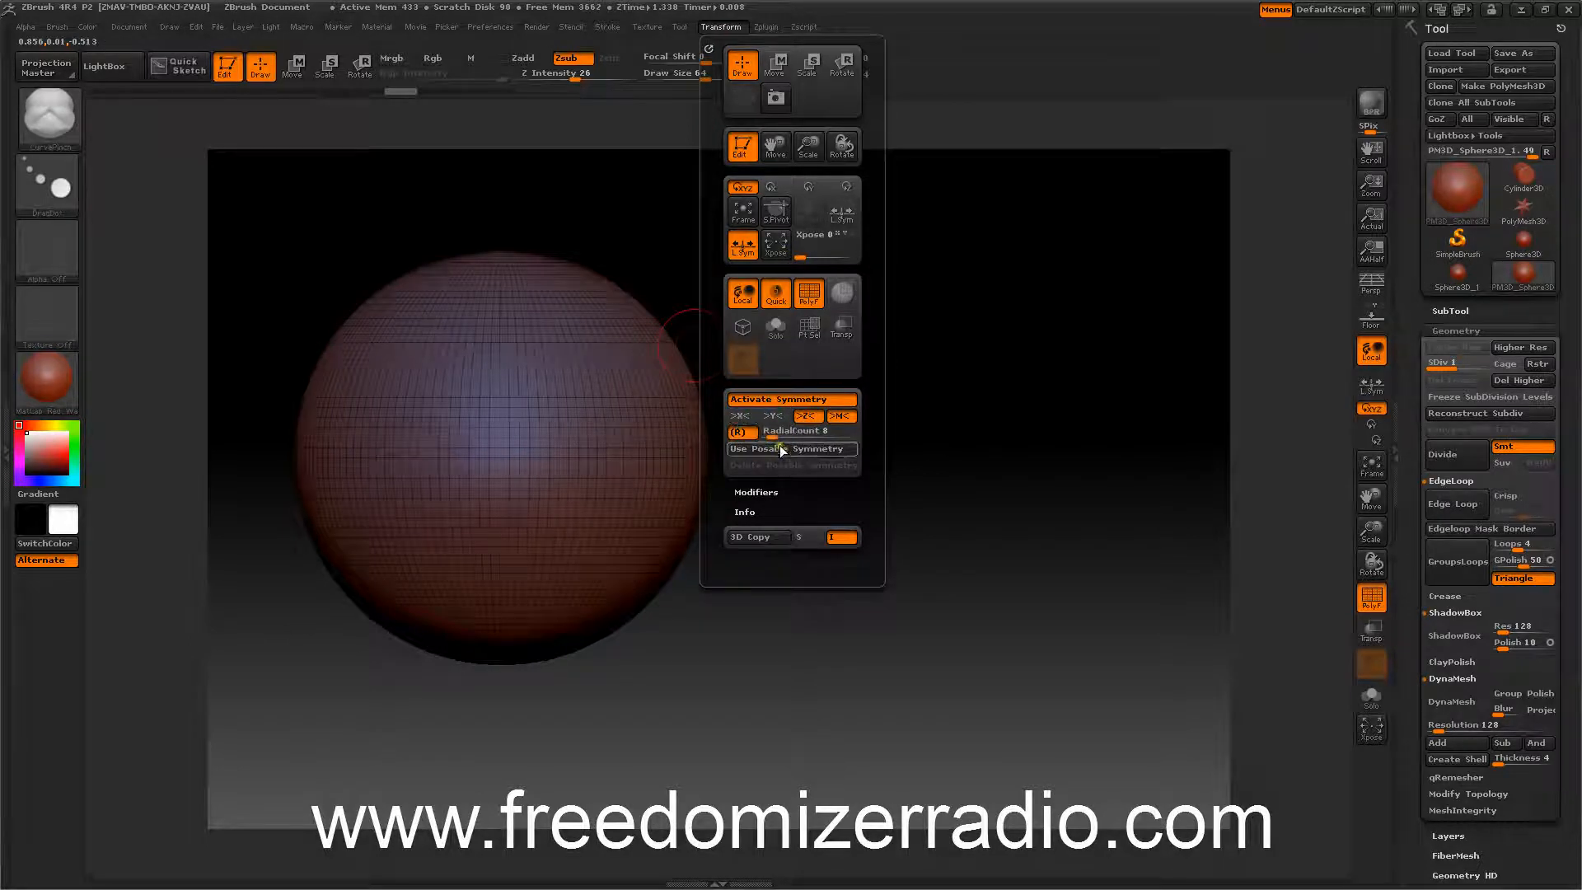
pyautogui.moveTo(772, 435); pyautogui.dragTo(770, 439)
# Draw a CurvePinch curve over the top of the sphere to pinch radial seams.
pyautogui.moveTo(964, 439)
pyautogui.mouseDown()
pyautogui.moveTo(960, 454)
pyautogui.moveTo(915, 438)
pyautogui.moveTo(946, 453)
pyautogui.moveTo(967, 440)
pyautogui.moveTo(971, 459)
pyautogui.moveTo(1059, 483)
pyautogui.moveTo(1060, 512)
pyautogui.moveTo(1045, 496)
pyautogui.moveTo(1068, 504)
pyautogui.moveTo(1074, 477)
pyautogui.moveTo(1090, 498)
pyautogui.moveTo(1098, 530)
pyautogui.moveTo(1060, 611)
pyautogui.moveTo(505, 388)
pyautogui.moveTo(445, 473)
pyautogui.mouseUp()
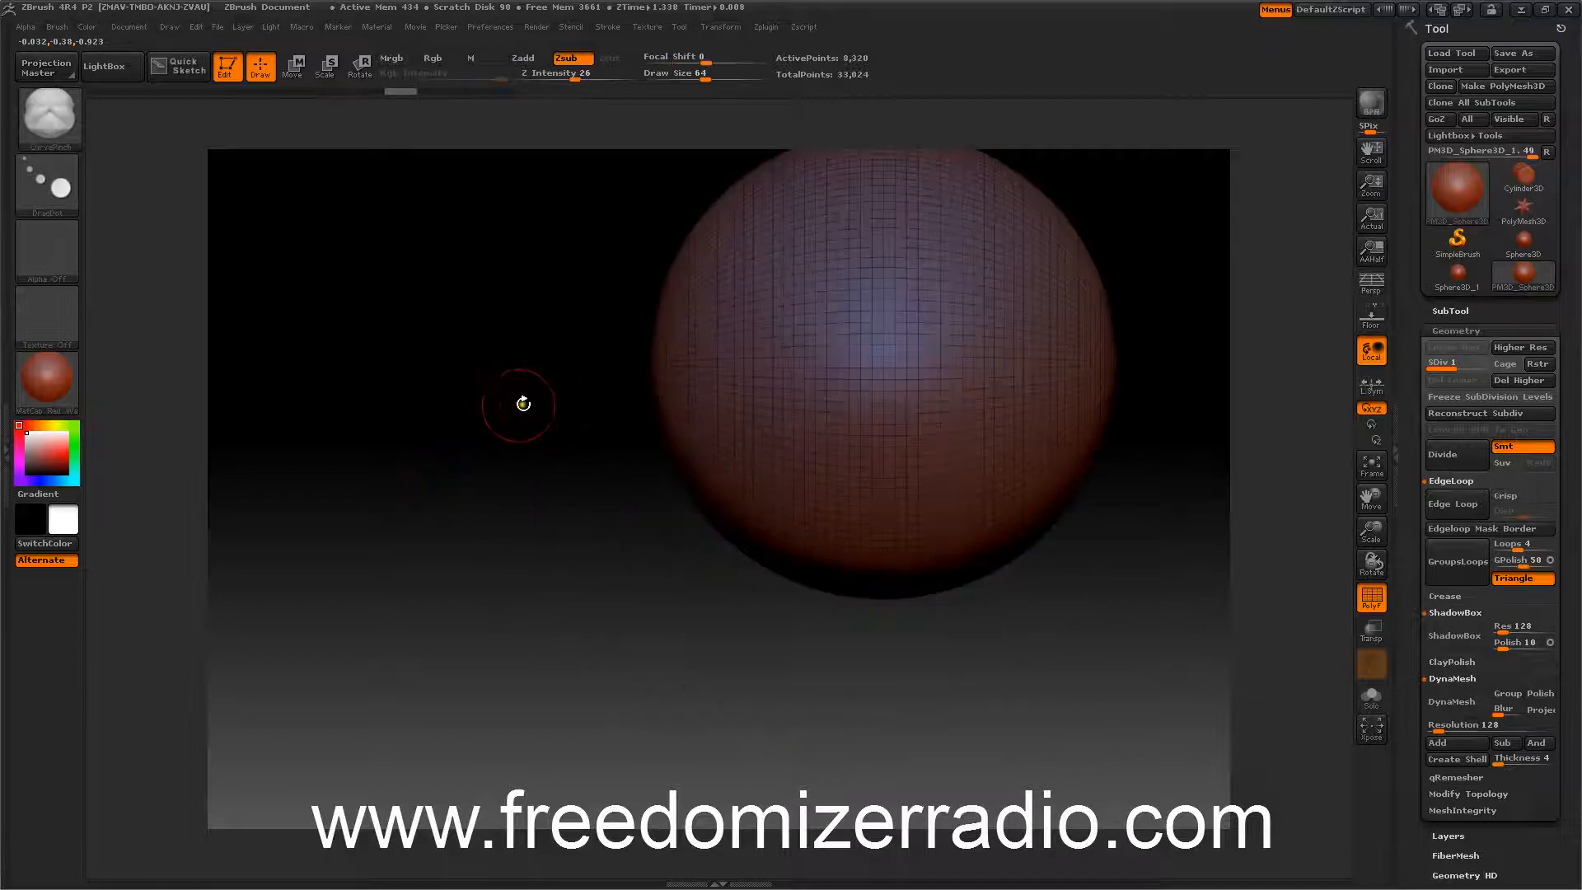
pyautogui.moveTo(558, 428)
pyautogui.keyDown('alt'); pyautogui.mouseDown()
pyautogui.moveTo(470, 501)
pyautogui.moveTo(393, 448)
pyautogui.mouseUp(); pyautogui.keyUp('alt')
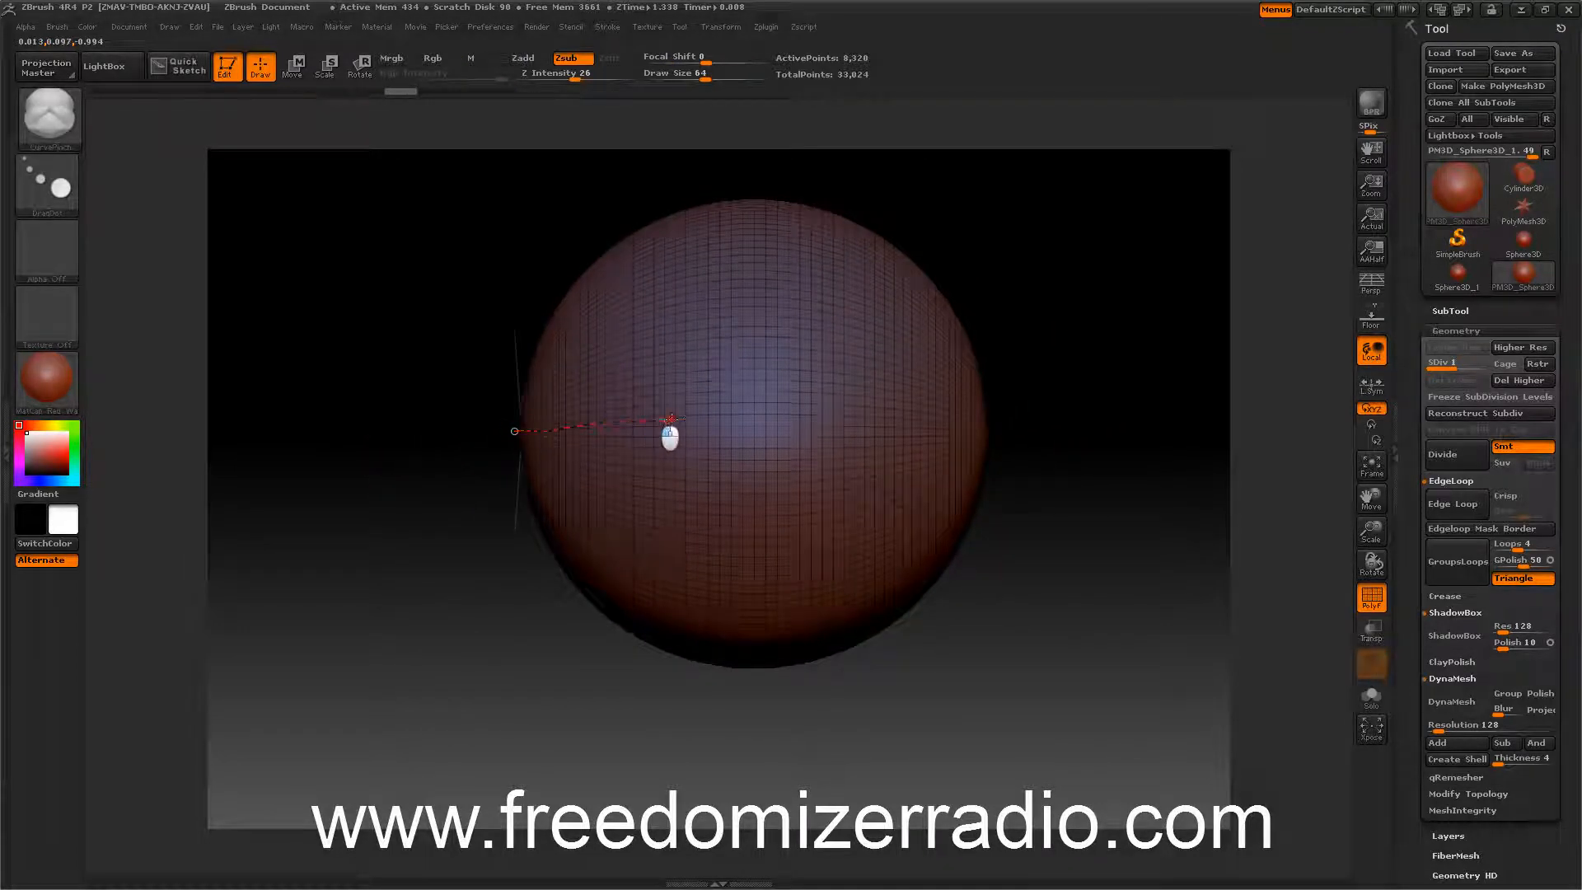
pyautogui.moveTo(670, 419)
pyautogui.mouseDown()
pyautogui.moveTo(988, 428)
pyautogui.moveTo(1060, 537)
pyautogui.moveTo(1123, 378)
pyautogui.moveTo(1104, 467)
pyautogui.moveTo(1055, 459)
pyautogui.mouseUp()
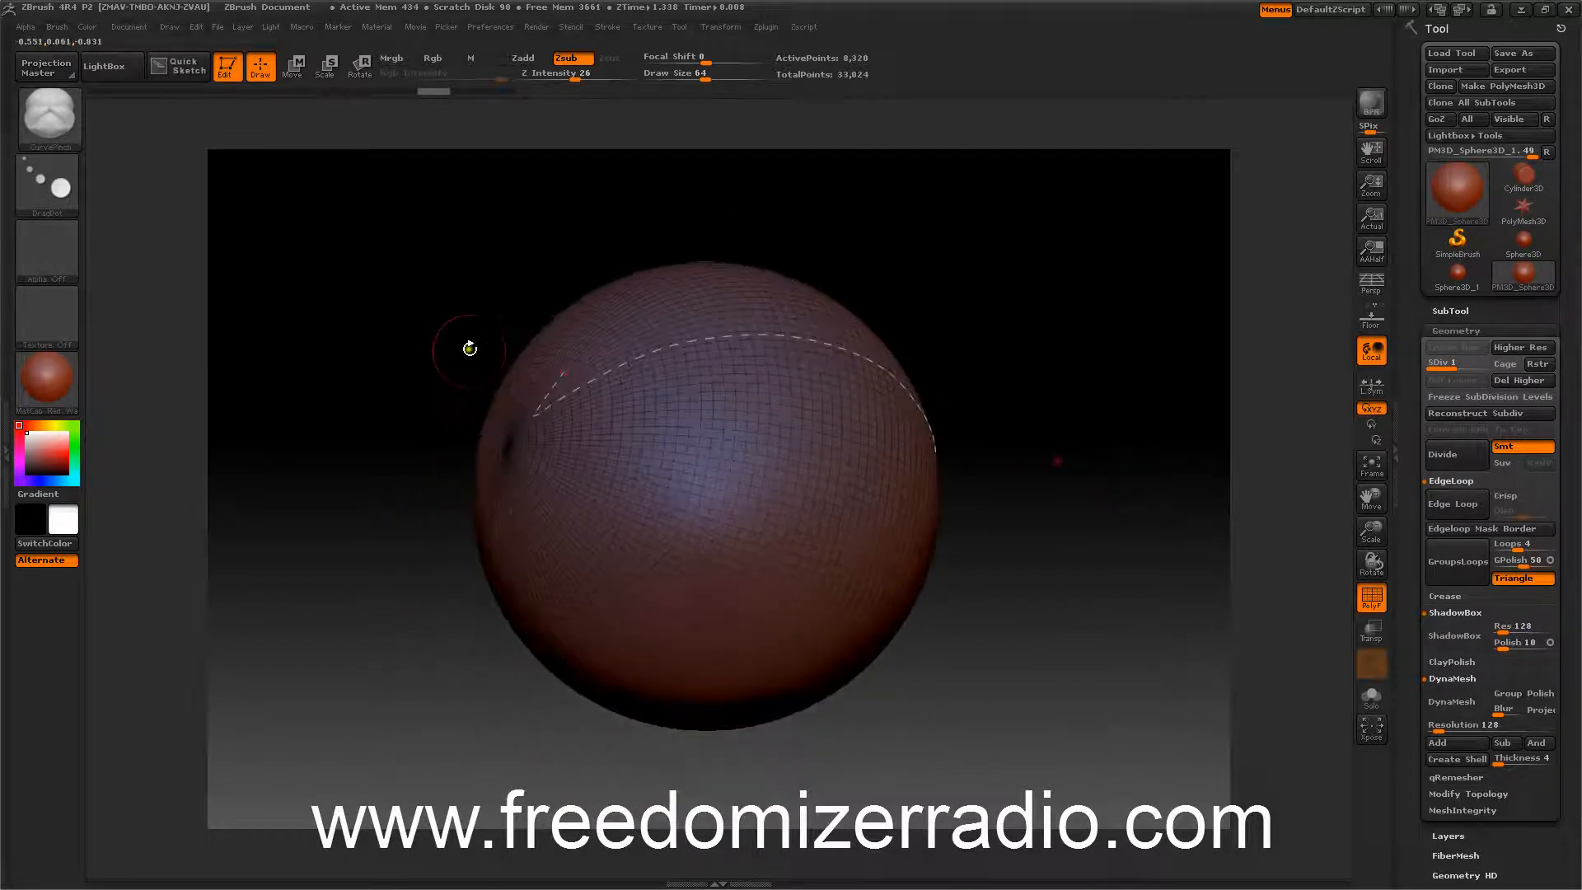
pyautogui.click(559, 368)
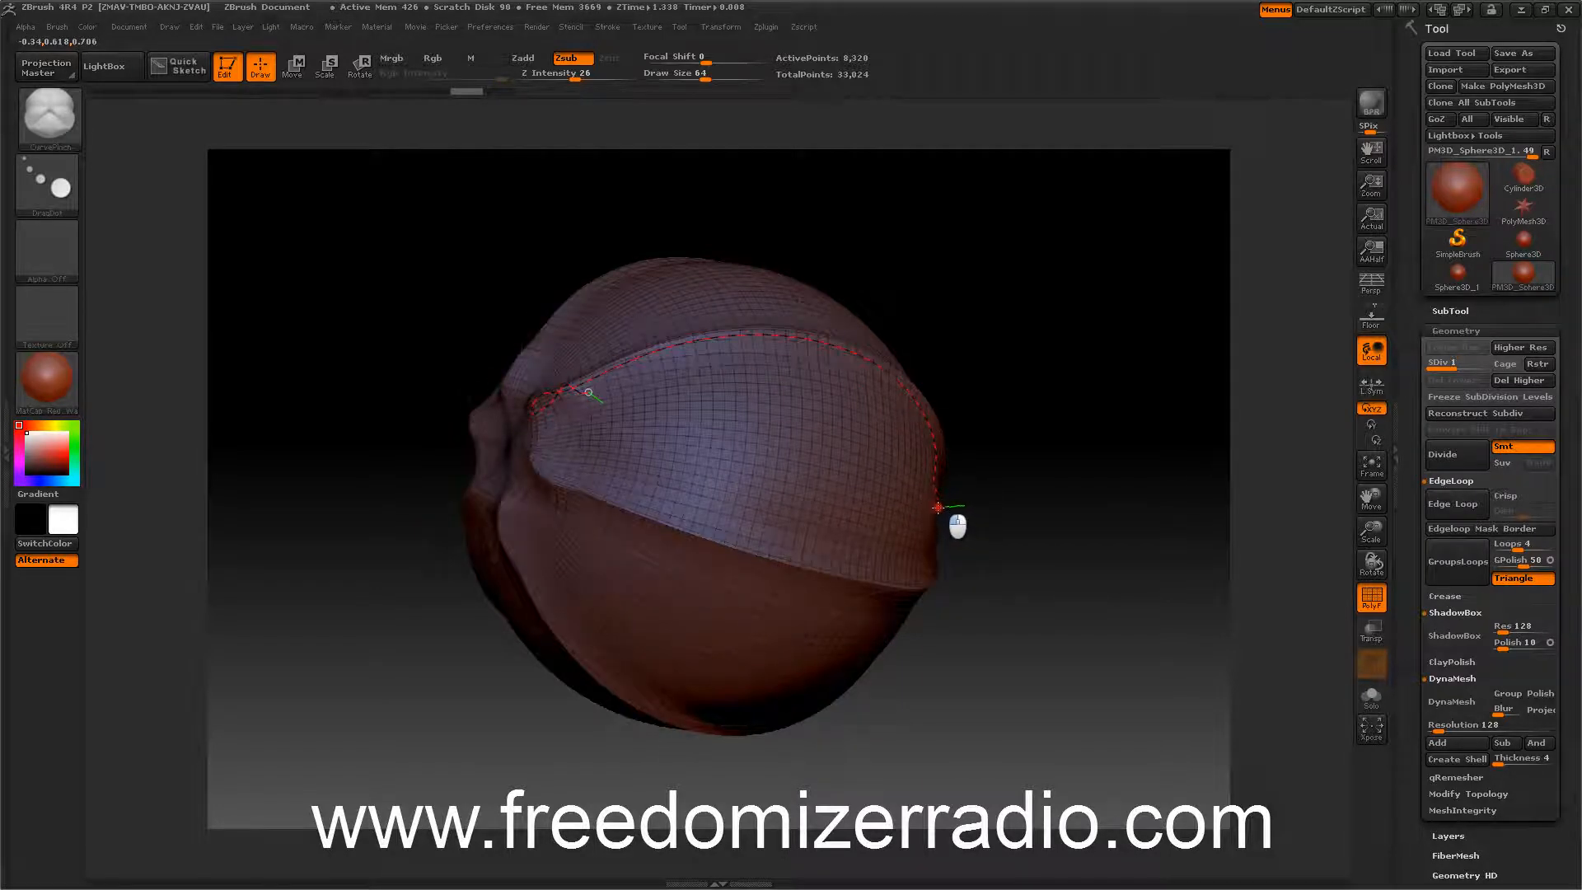
# Move the curve's end points to reshape the pinched seams around the sphere.
pyautogui.moveTo(938, 508)
pyautogui.mouseDown()
pyautogui.moveTo(967, 522)
pyautogui.moveTo(938, 520)
pyautogui.mouseUp()
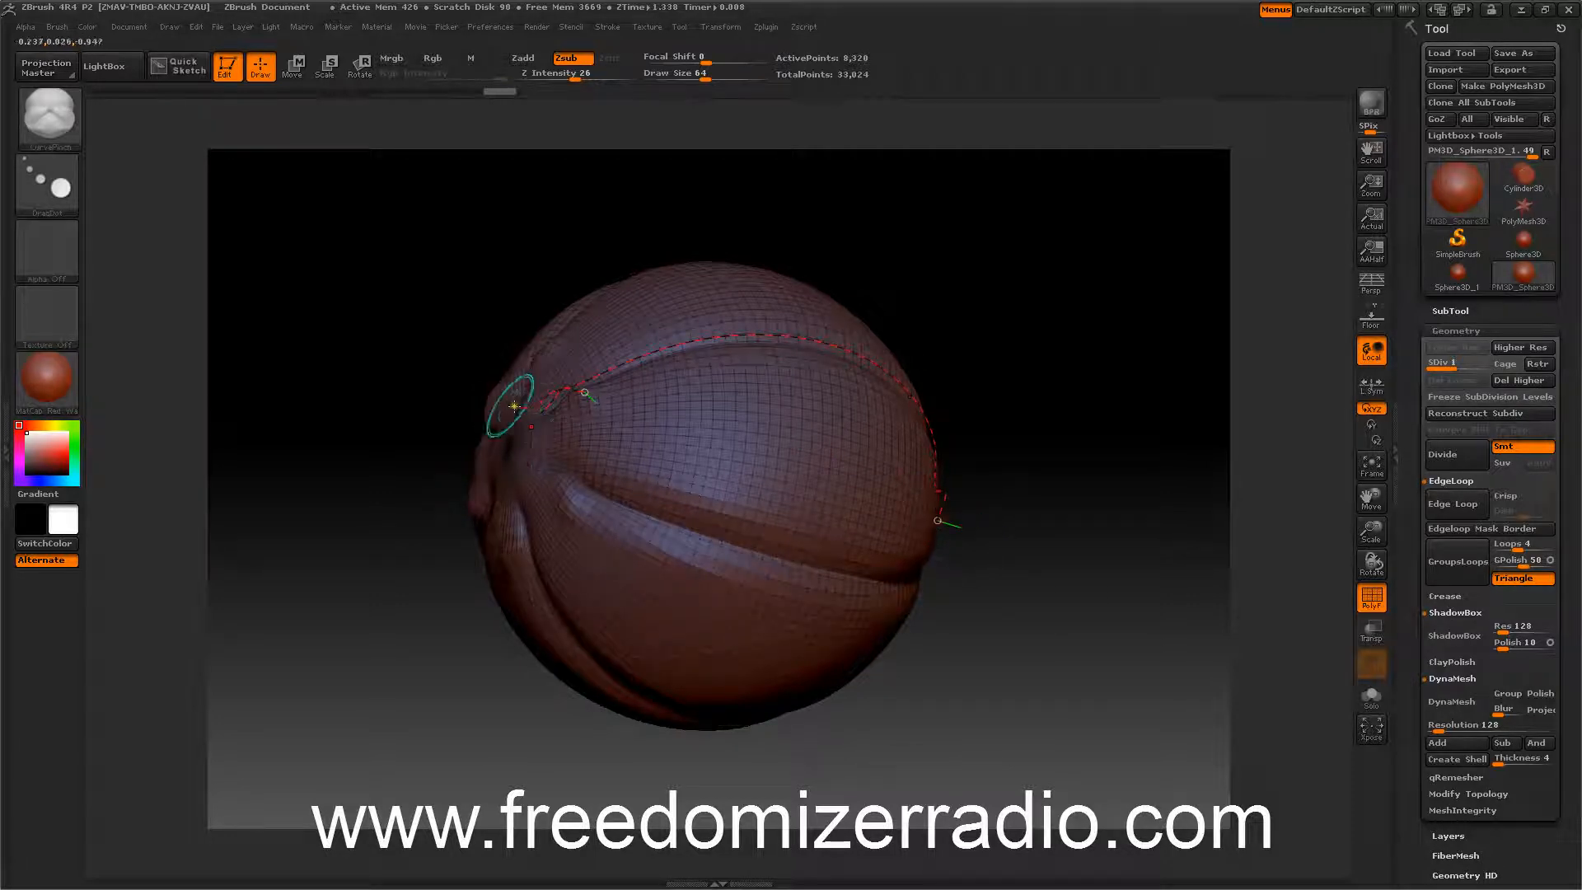
pyautogui.moveTo(576, 401); pyautogui.dragTo(704, 350)
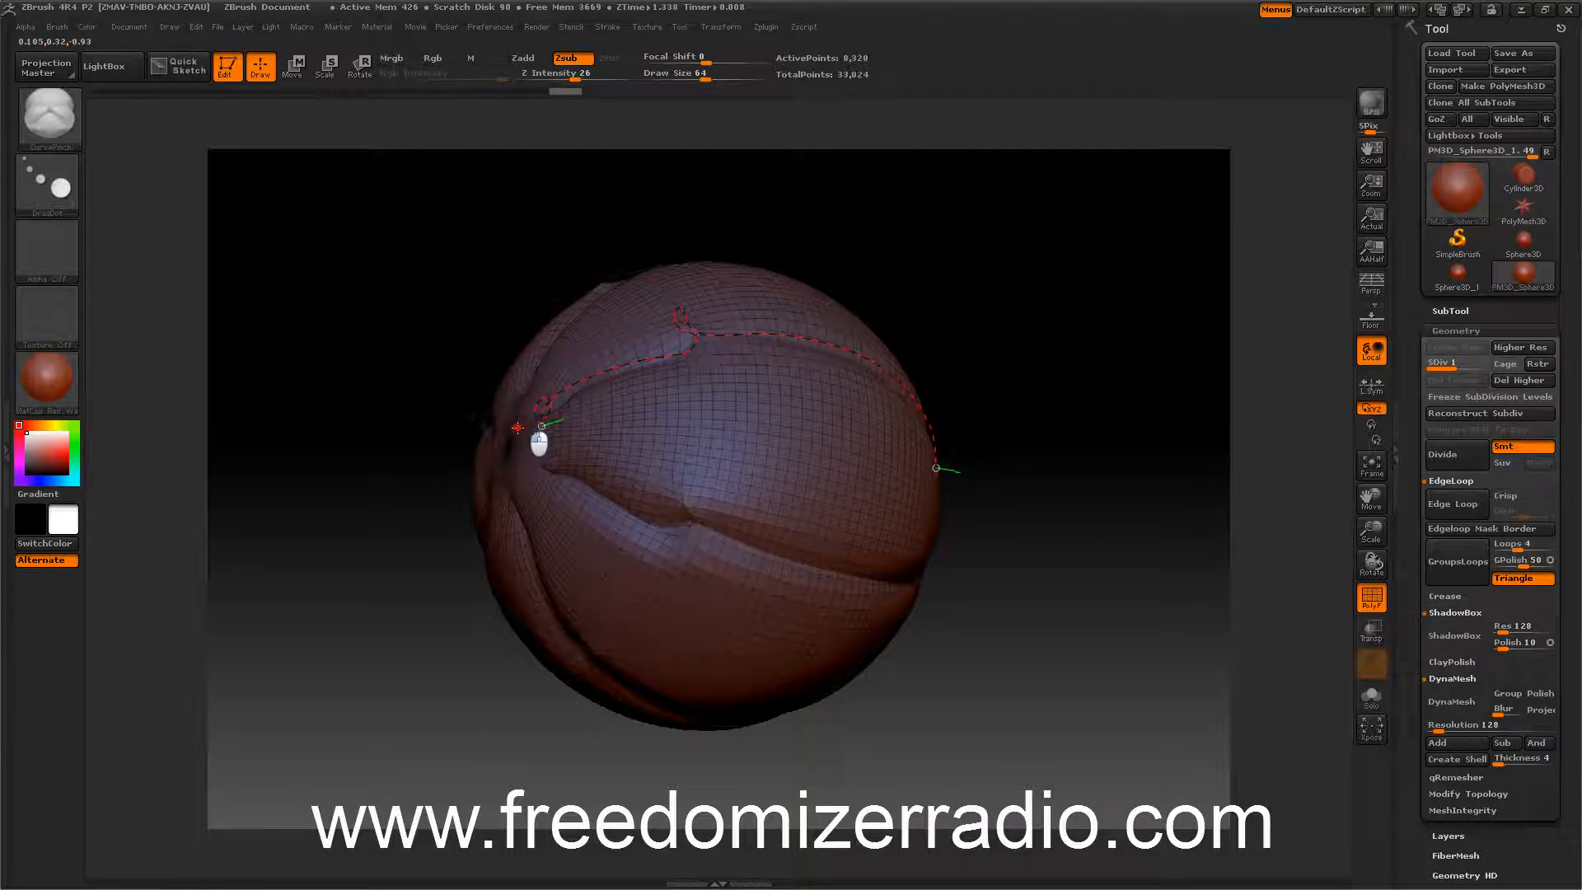
pyautogui.moveTo(517, 427); pyautogui.dragTo(534, 420)
pyautogui.moveTo(513, 430); pyautogui.dragTo(507, 441)
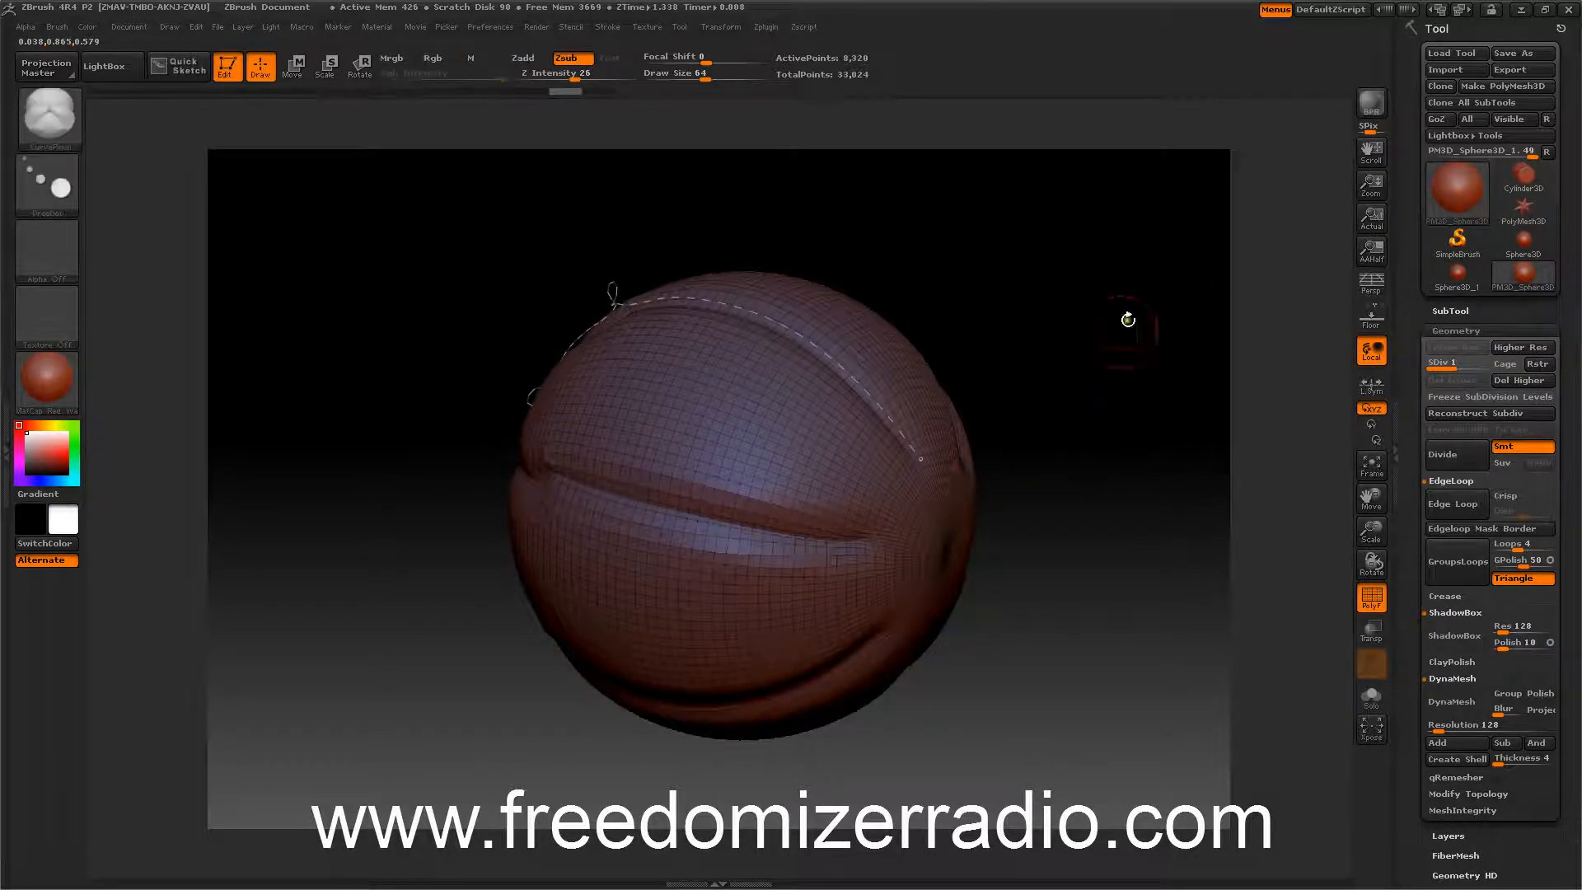
pyautogui.moveTo(1200, 519)
pyautogui.mouseDown()
pyautogui.moveTo(1253, 530)
pyautogui.moveTo(1234, 462)
pyautogui.mouseUp()
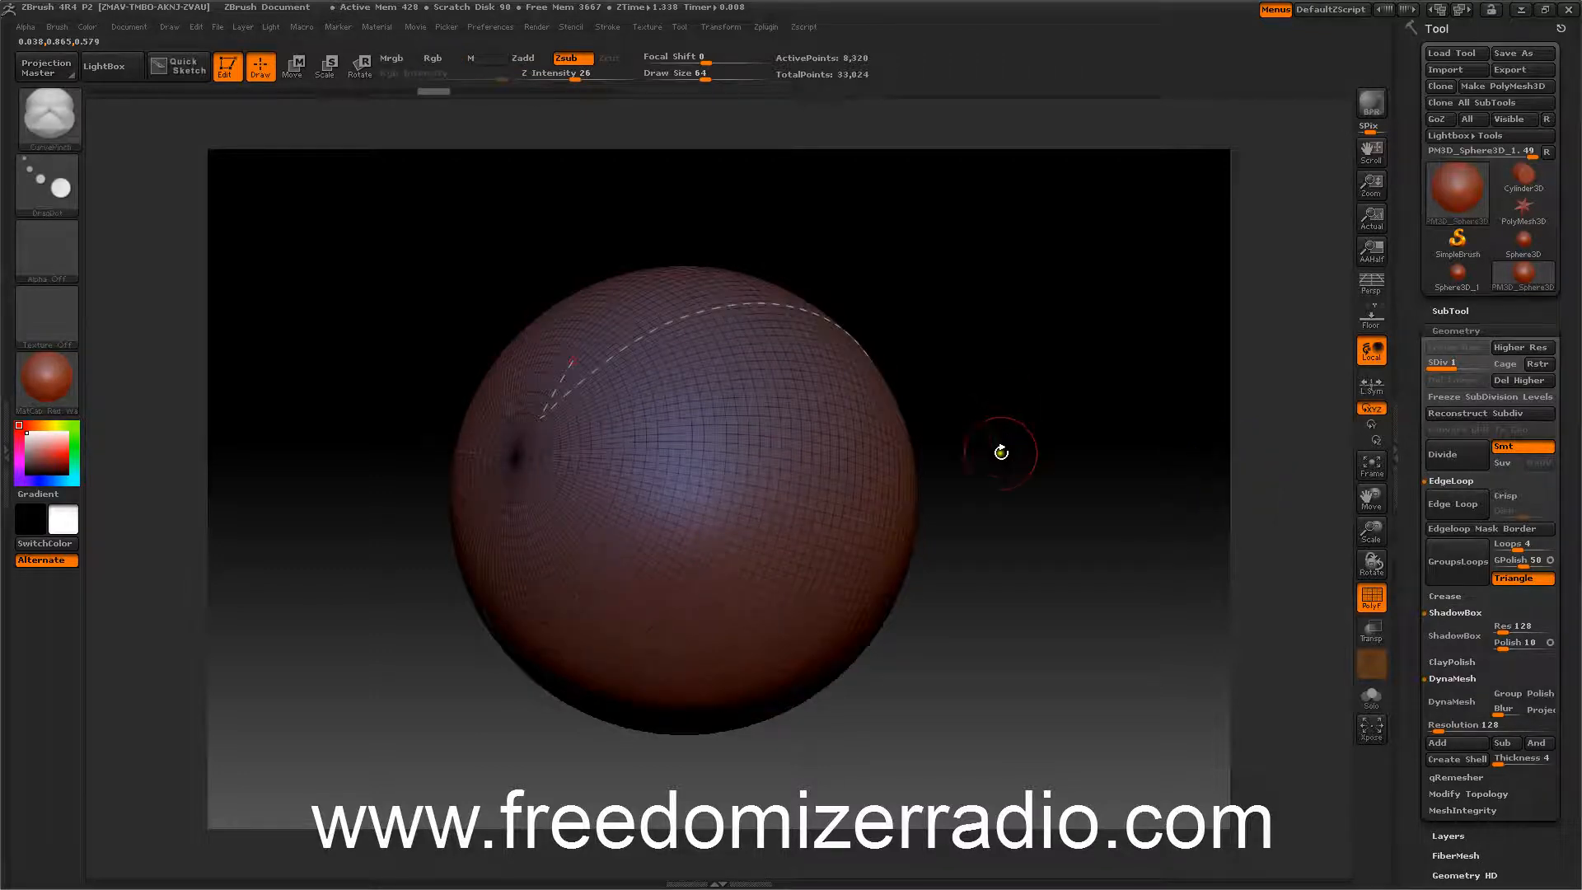
# Reapply the CurvePinch curve along the sphere's side and turn off the polyframe display.
pyautogui.moveTo(1001, 453)
pyautogui.mouseDown()
pyautogui.moveTo(1028, 494)
pyautogui.moveTo(1007, 448)
pyautogui.mouseUp()
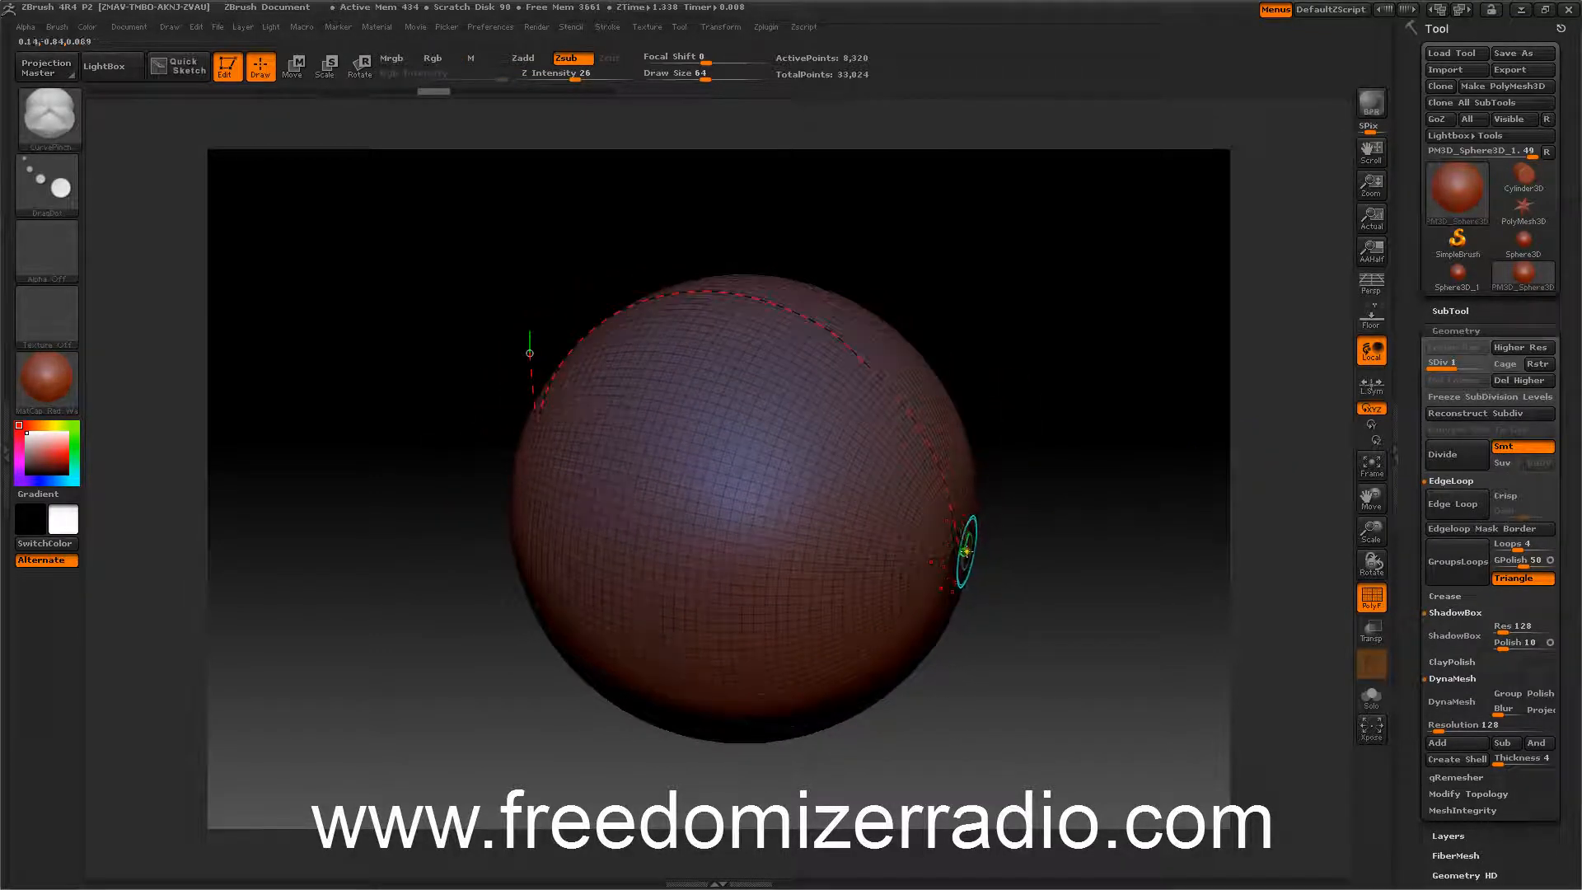
pyautogui.click(962, 548)
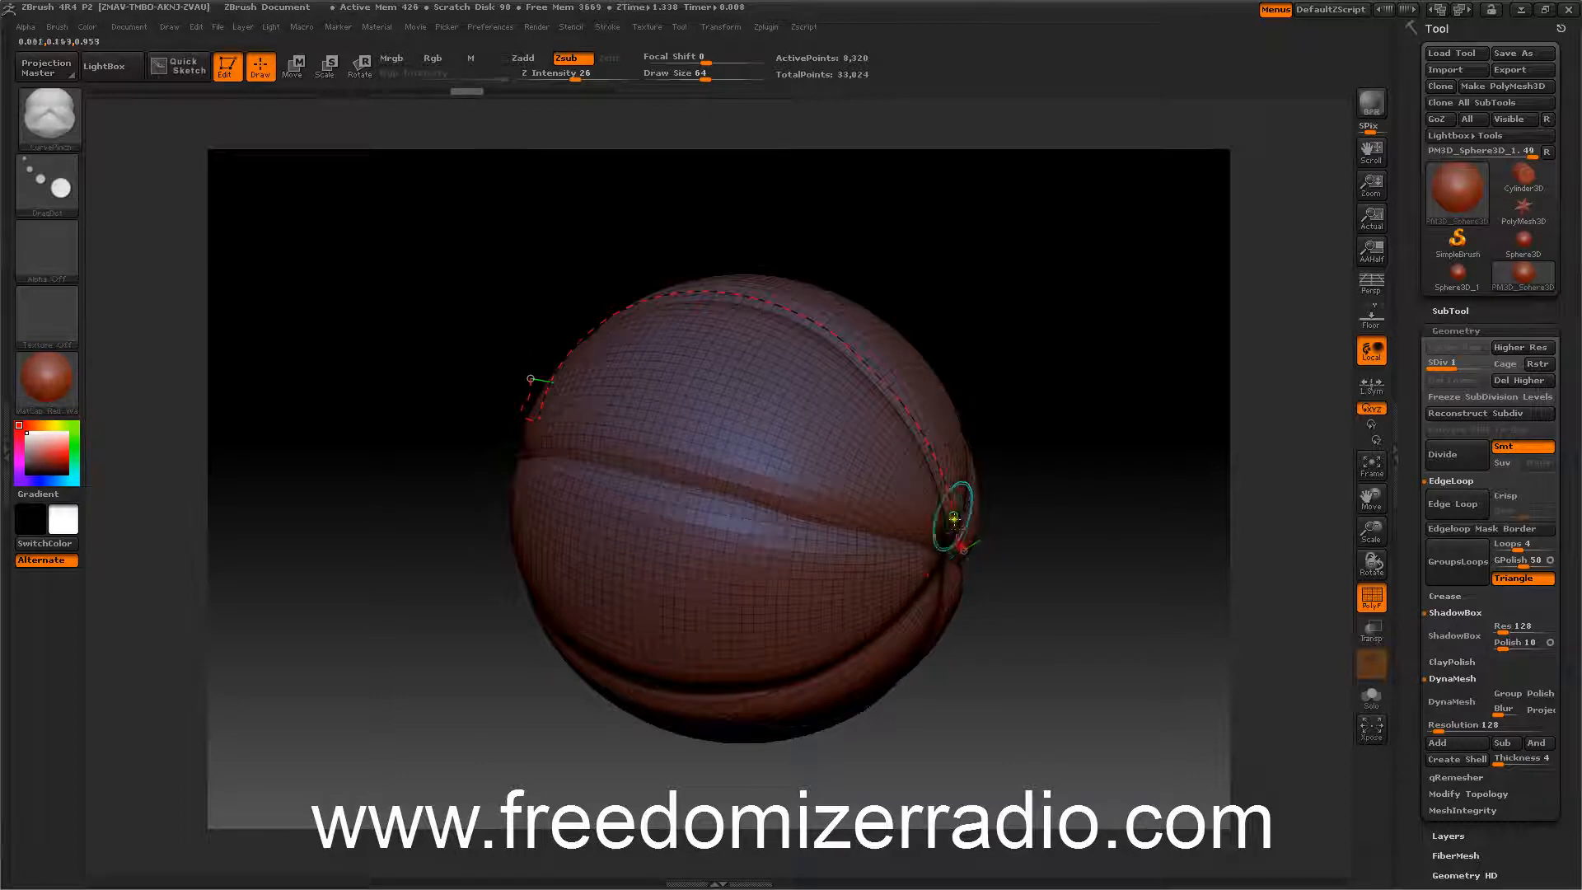
pyautogui.moveTo(314, 379)
pyautogui.mouseDown()
pyautogui.moveTo(367, 395)
pyautogui.moveTo(276, 392)
pyautogui.moveTo(264, 367)
pyautogui.moveTo(298, 406)
pyautogui.mouseUp()
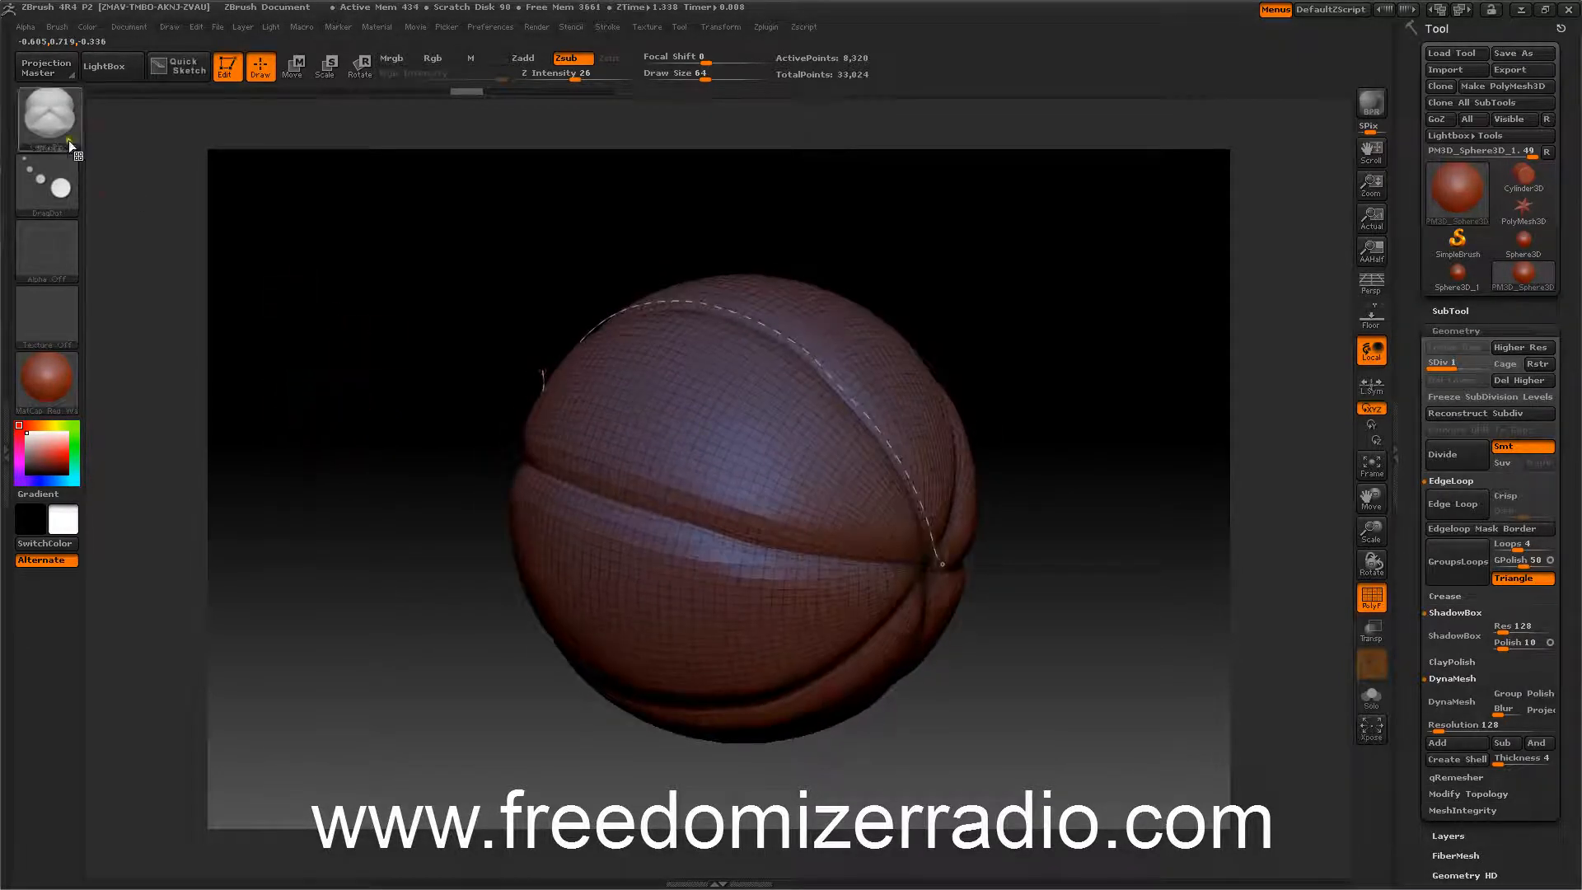
pyautogui.click(1372, 599)
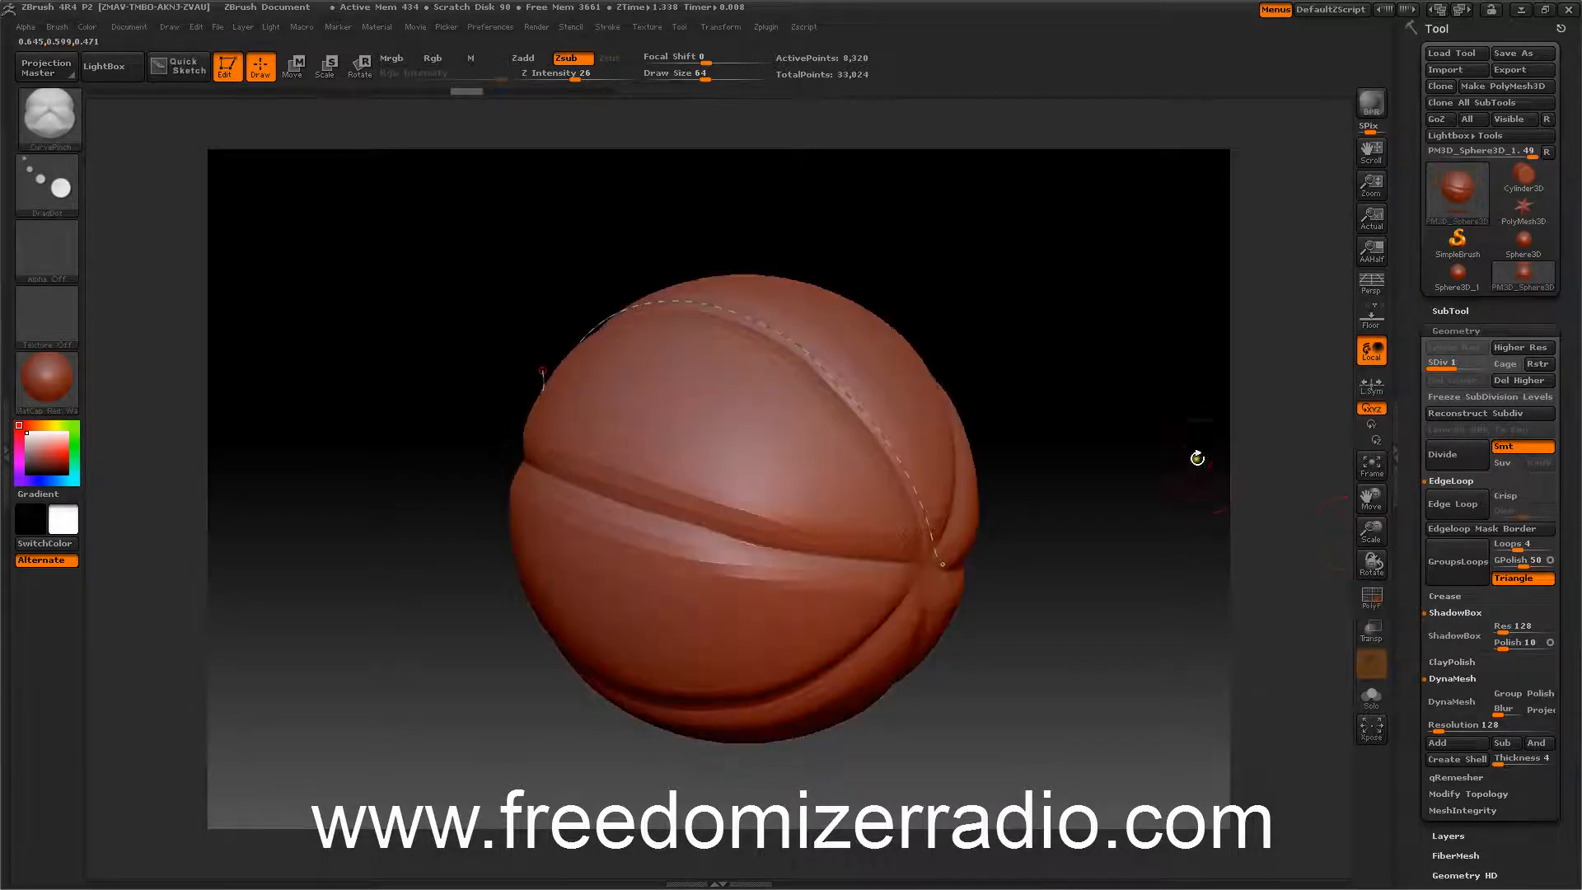
# Switch the sculpting brush to the Standard brush.
pyautogui.moveTo(1193, 459); pyautogui.dragTo(1258, 502)
pyautogui.click(46, 114)
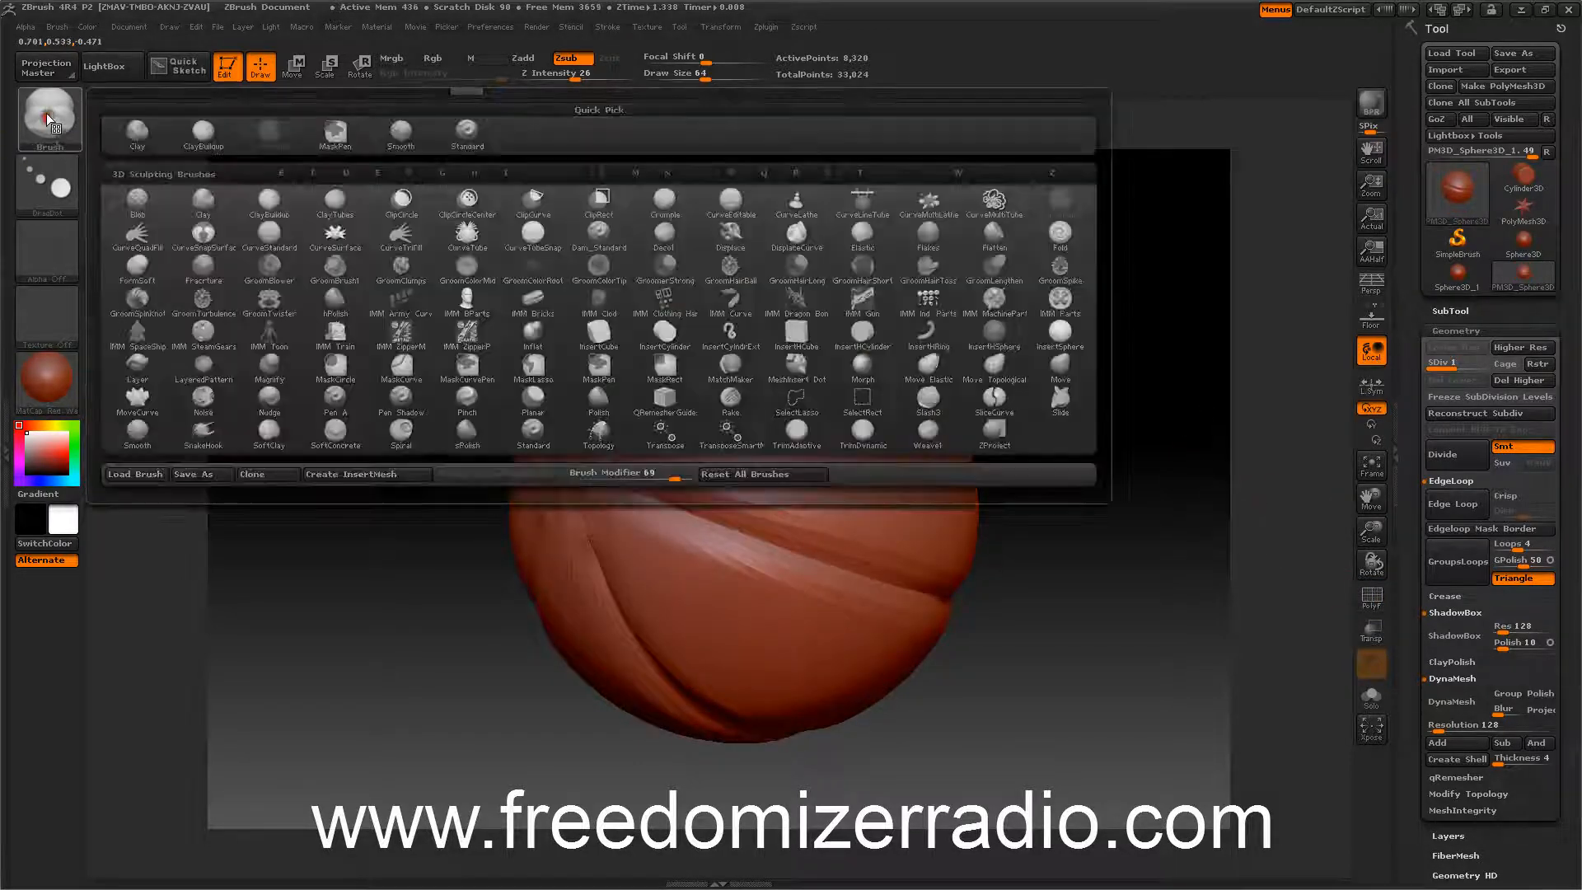
pyautogui.click(453, 126)
pyautogui.moveTo(1031, 240); pyautogui.dragTo(1063, 264)
pyautogui.moveTo(1207, 342); pyautogui.dragTo(1118, 370)
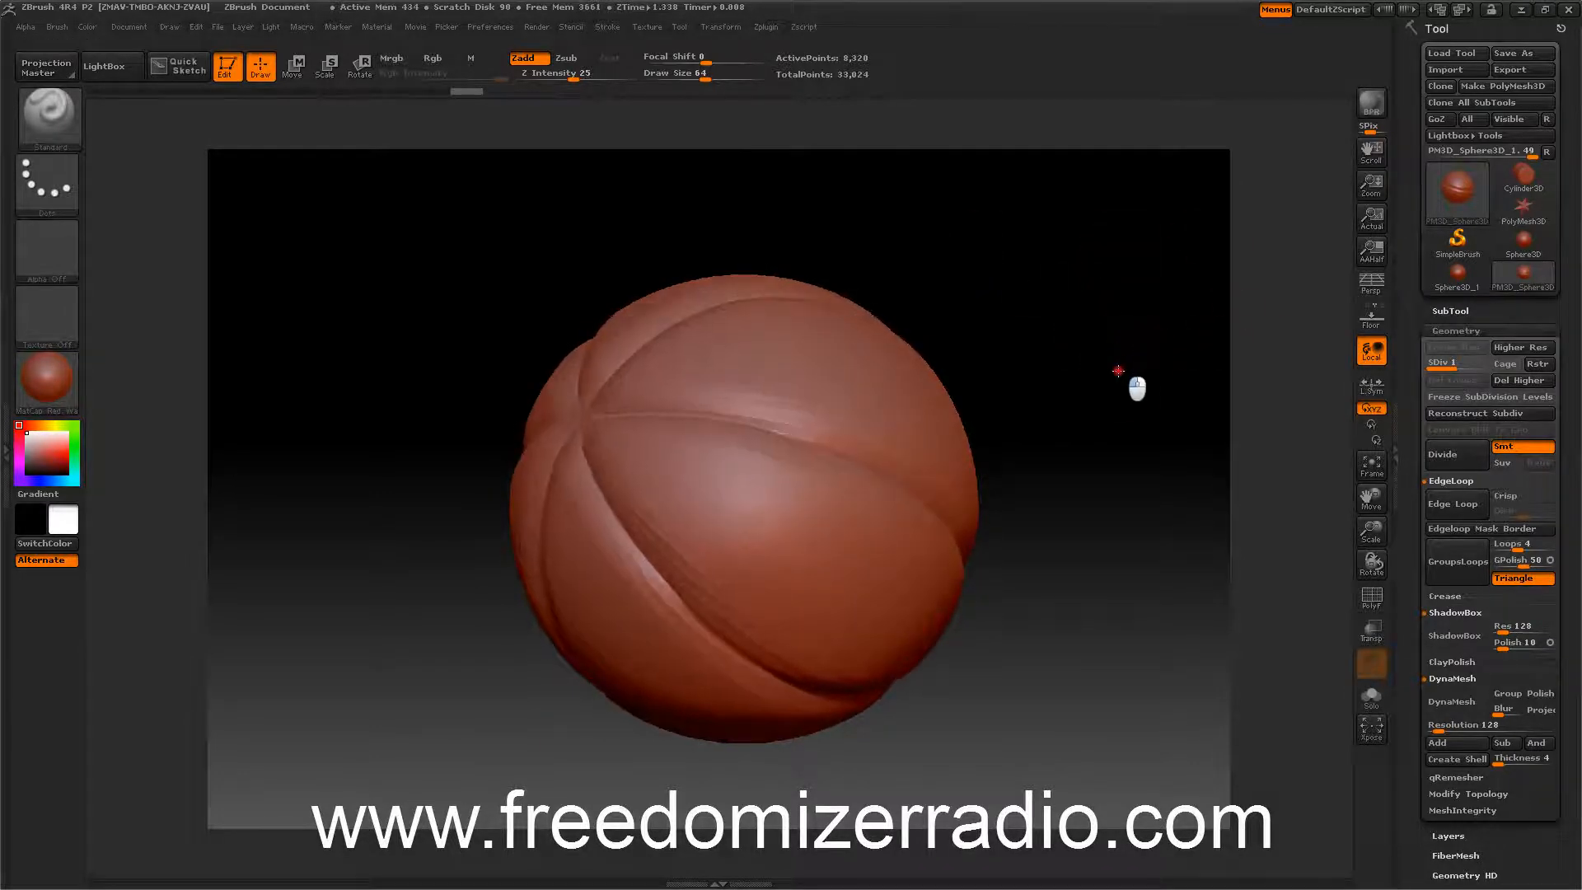
# Step up to the highest subdivision level and divide the sphere twice more.
pyautogui.click(1447, 456)
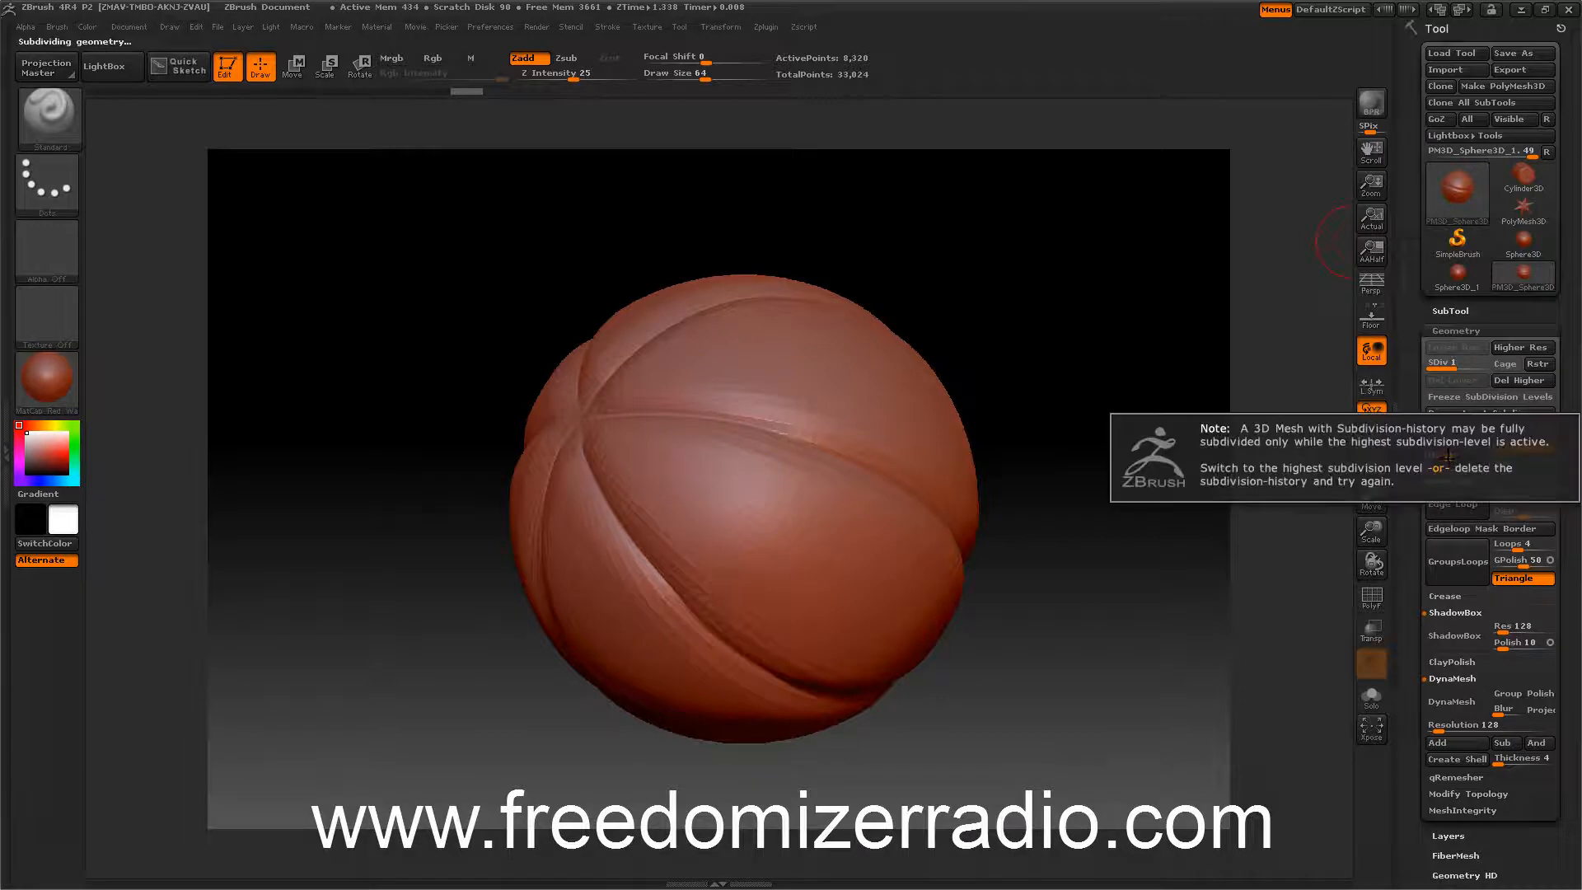
pyautogui.click(1508, 349)
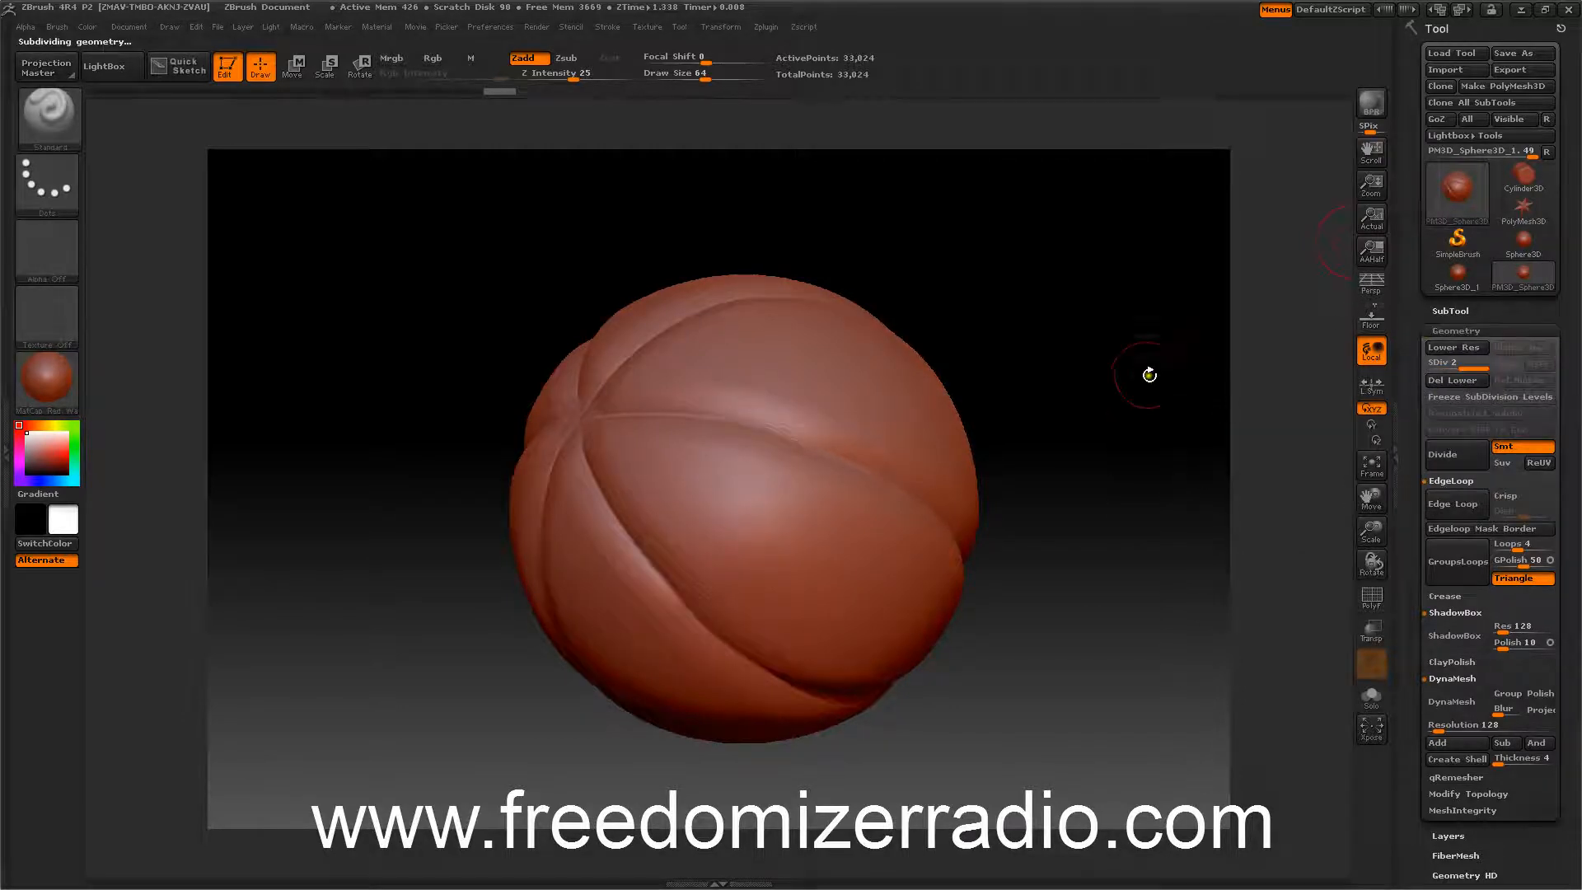
pyautogui.moveTo(1147, 370); pyautogui.dragTo(1151, 295)
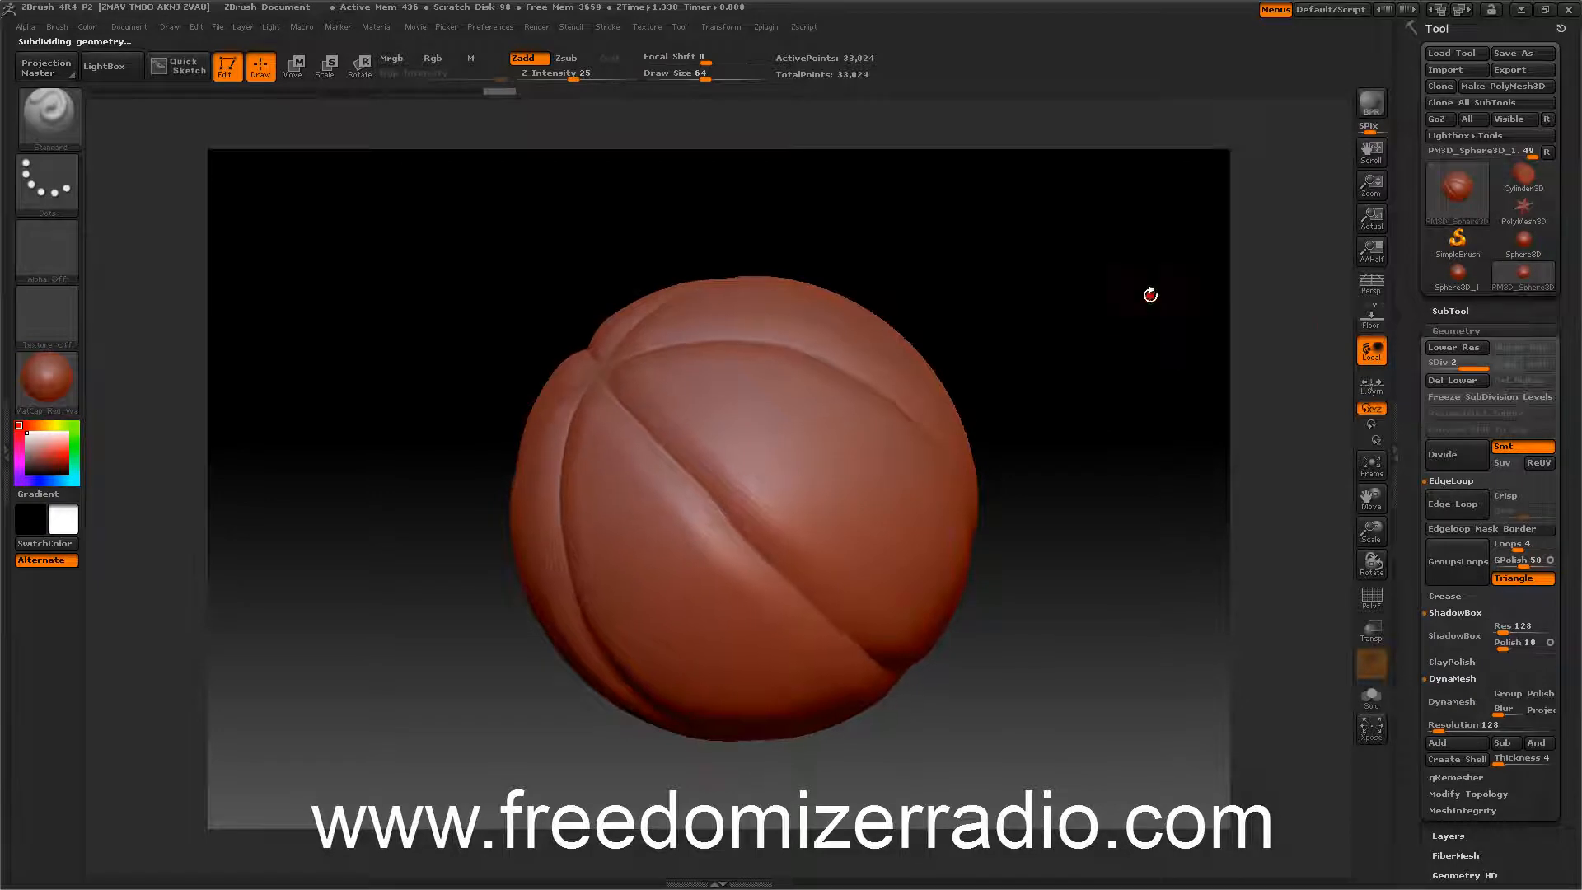
pyautogui.click(1452, 460)
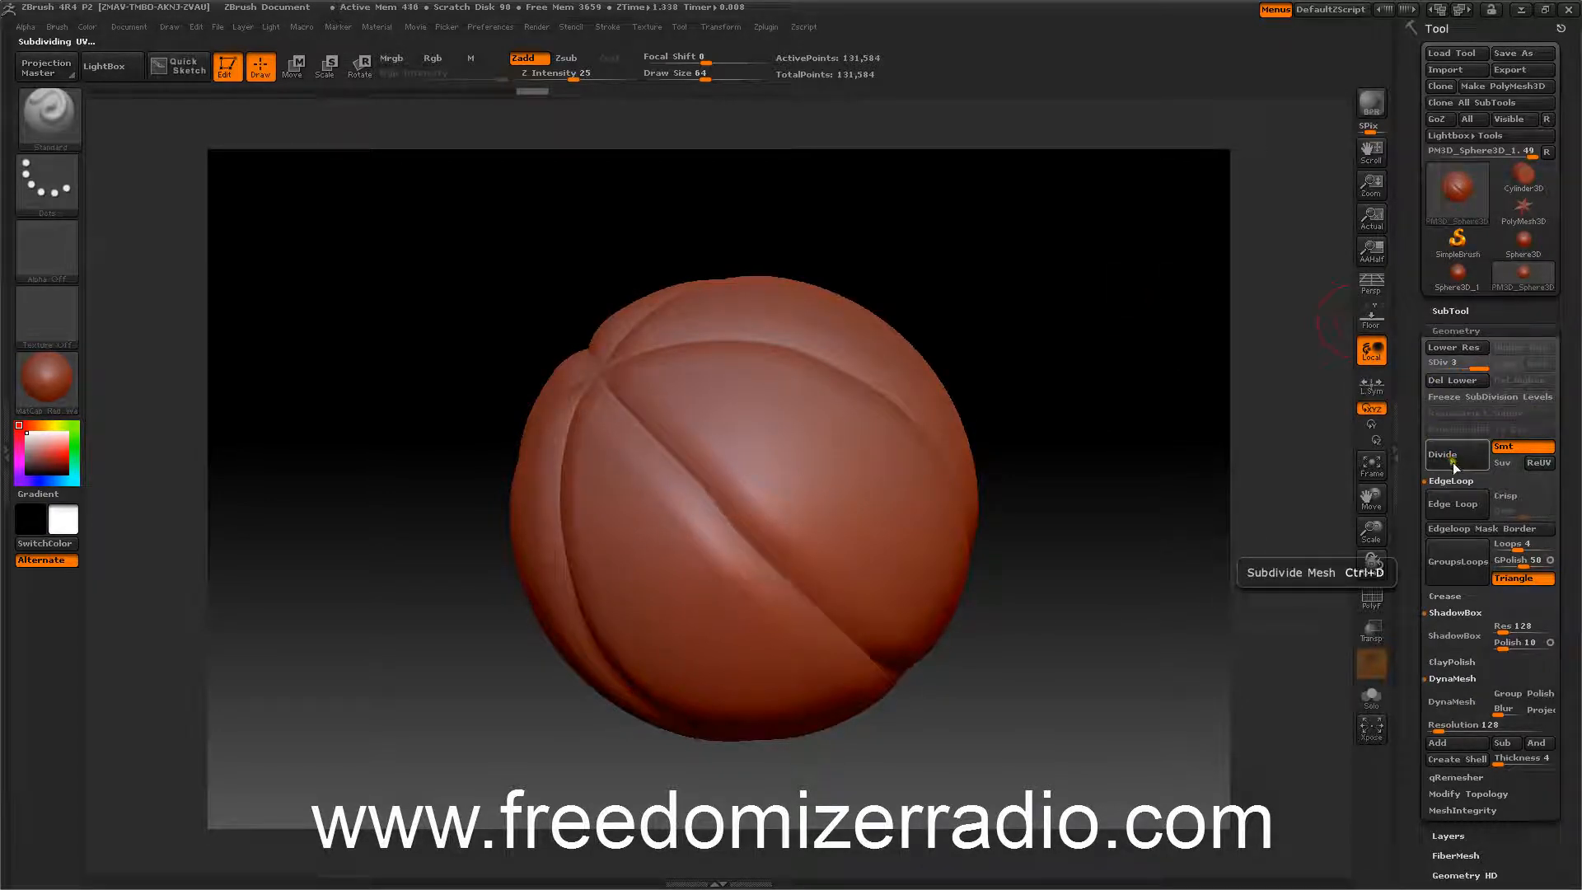
pyautogui.click(1456, 461)
# Mask the sphere by cavity so the pinched seams are masked.
pyautogui.moveTo(1220, 397); pyautogui.dragTo(1159, 306)
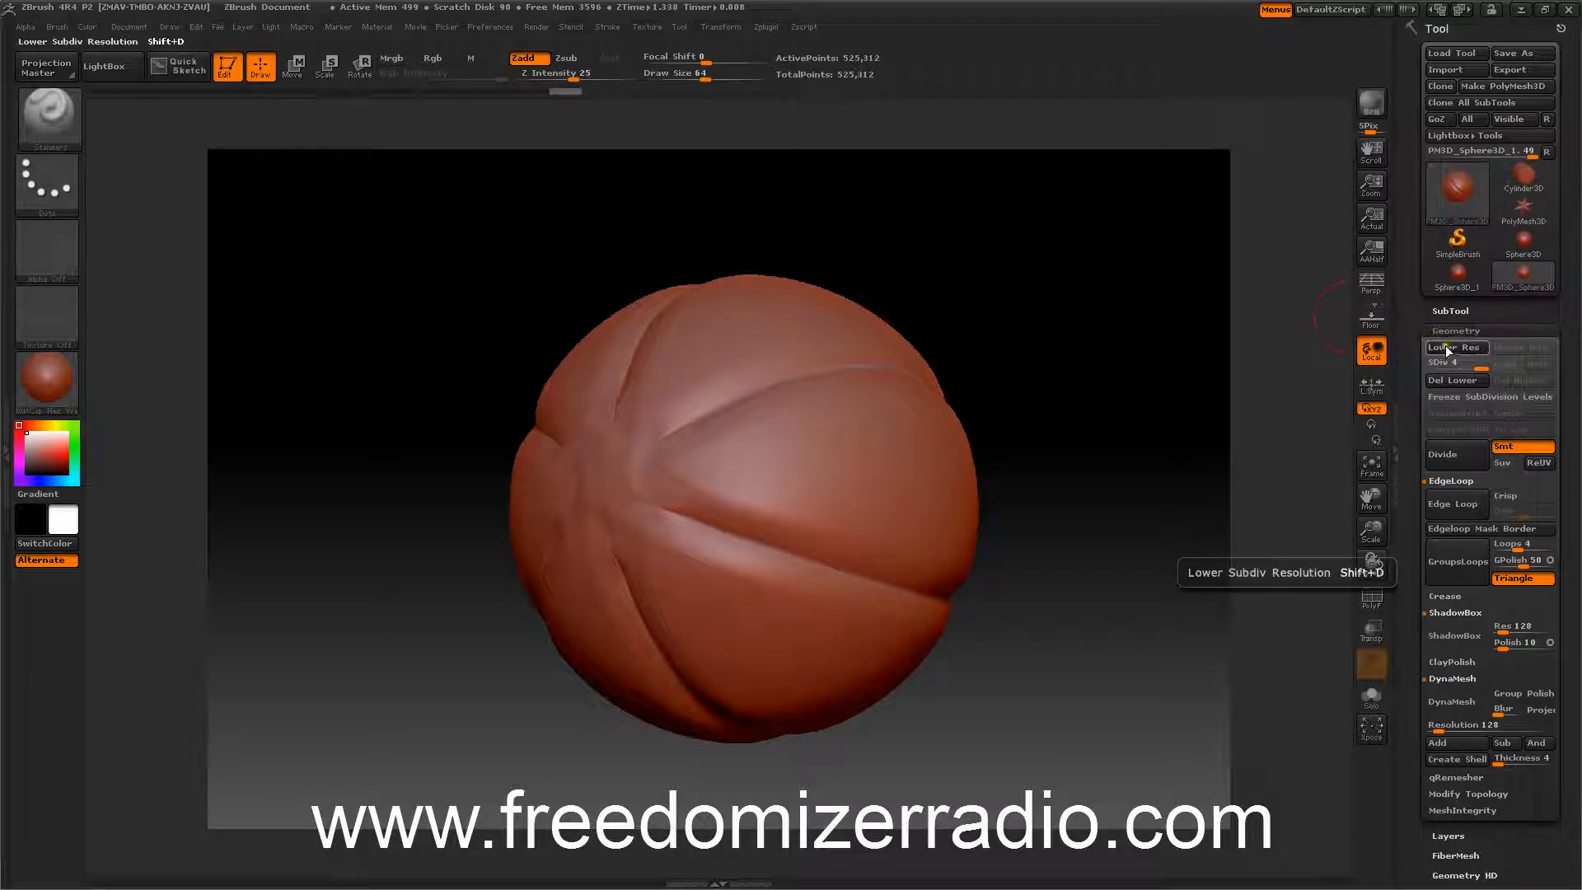
pyautogui.moveTo(1414, 420); pyautogui.dragTo(1402, 270)
pyautogui.moveTo(1210, 363); pyautogui.dragTo(1126, 388)
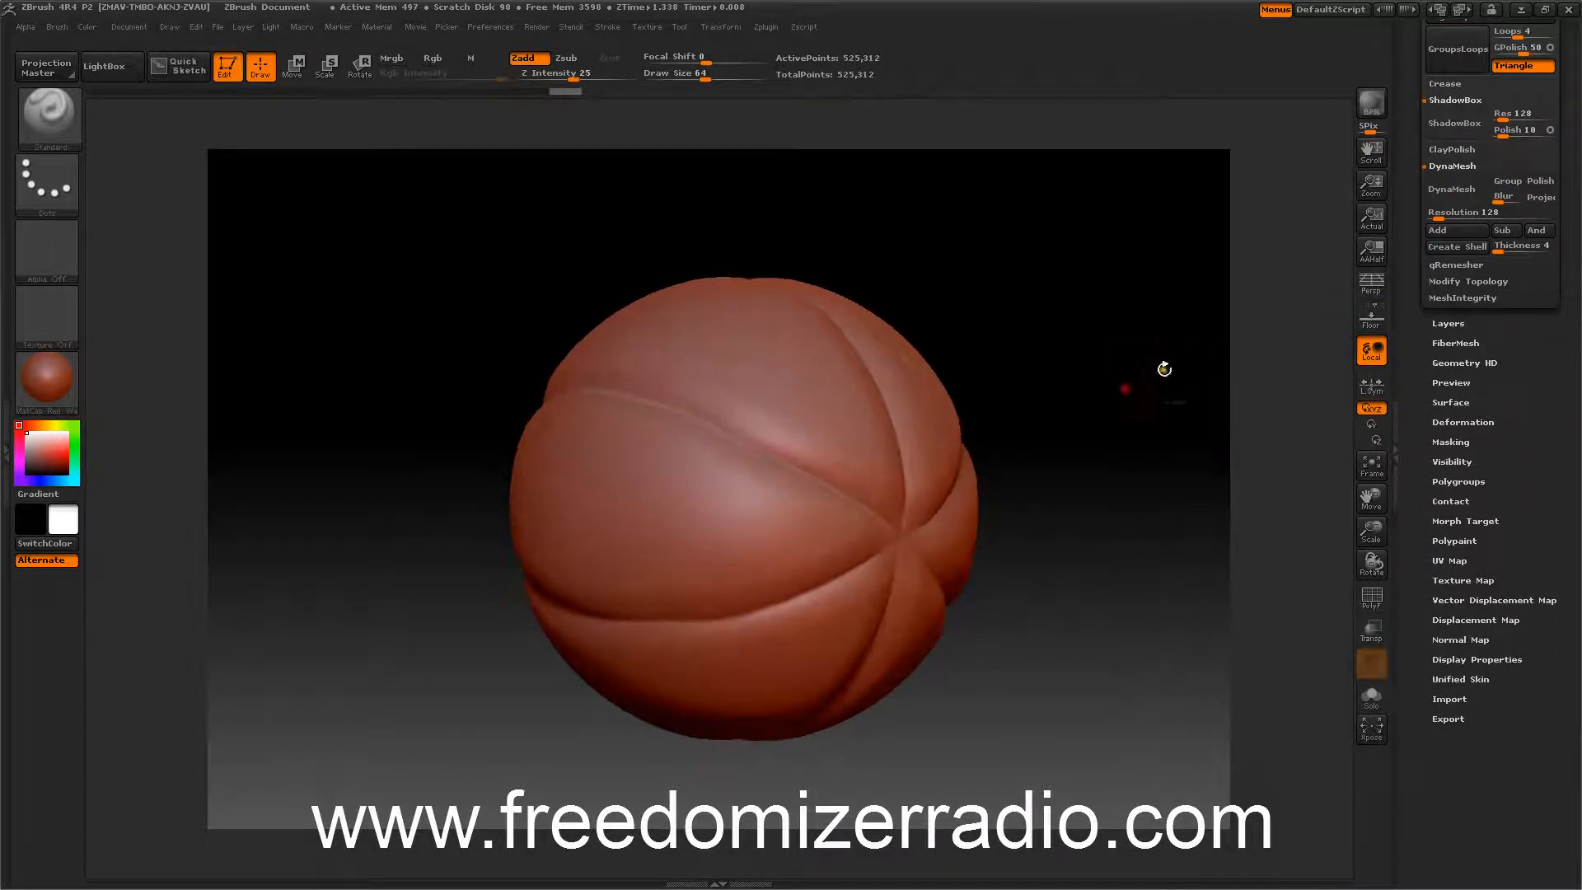
pyautogui.click(1443, 442)
pyautogui.moveTo(1416, 511); pyautogui.dragTo(1416, 447)
pyautogui.click(1443, 511)
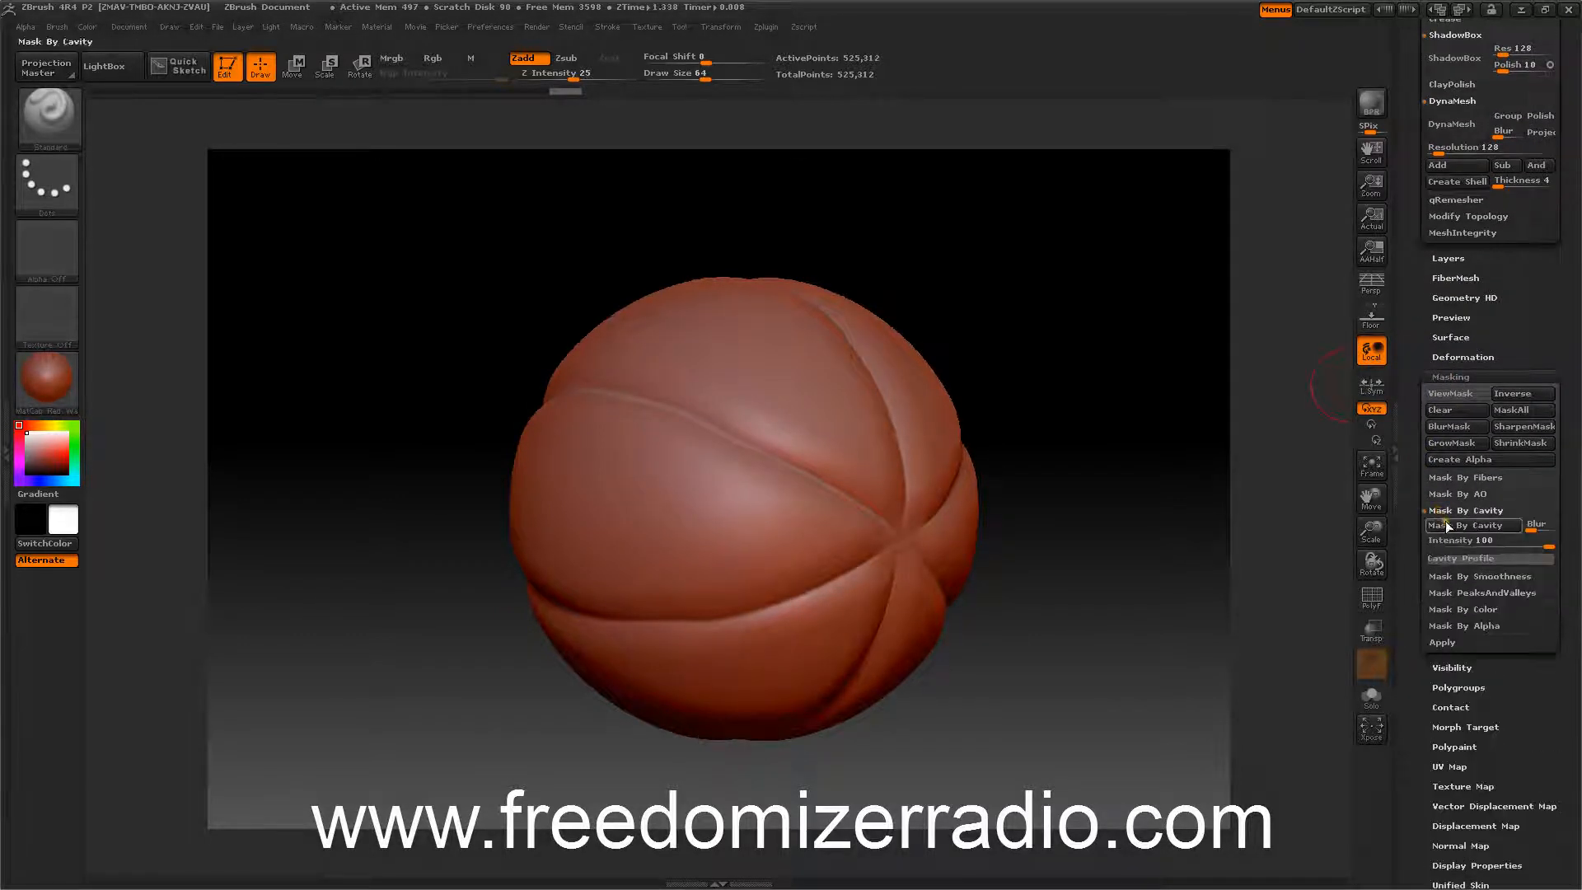
pyautogui.click(1448, 528)
pyautogui.moveTo(1228, 437)
pyautogui.mouseDown()
pyautogui.moveTo(1222, 462)
pyautogui.moveTo(1258, 500)
pyautogui.moveTo(1285, 502)
pyautogui.moveTo(1296, 487)
pyautogui.moveTo(1253, 512)
pyautogui.moveTo(1177, 457)
pyautogui.moveTo(1165, 399)
pyautogui.moveTo(1165, 416)
pyautogui.moveTo(1264, 498)
pyautogui.moveTo(1203, 435)
pyautogui.mouseUp()
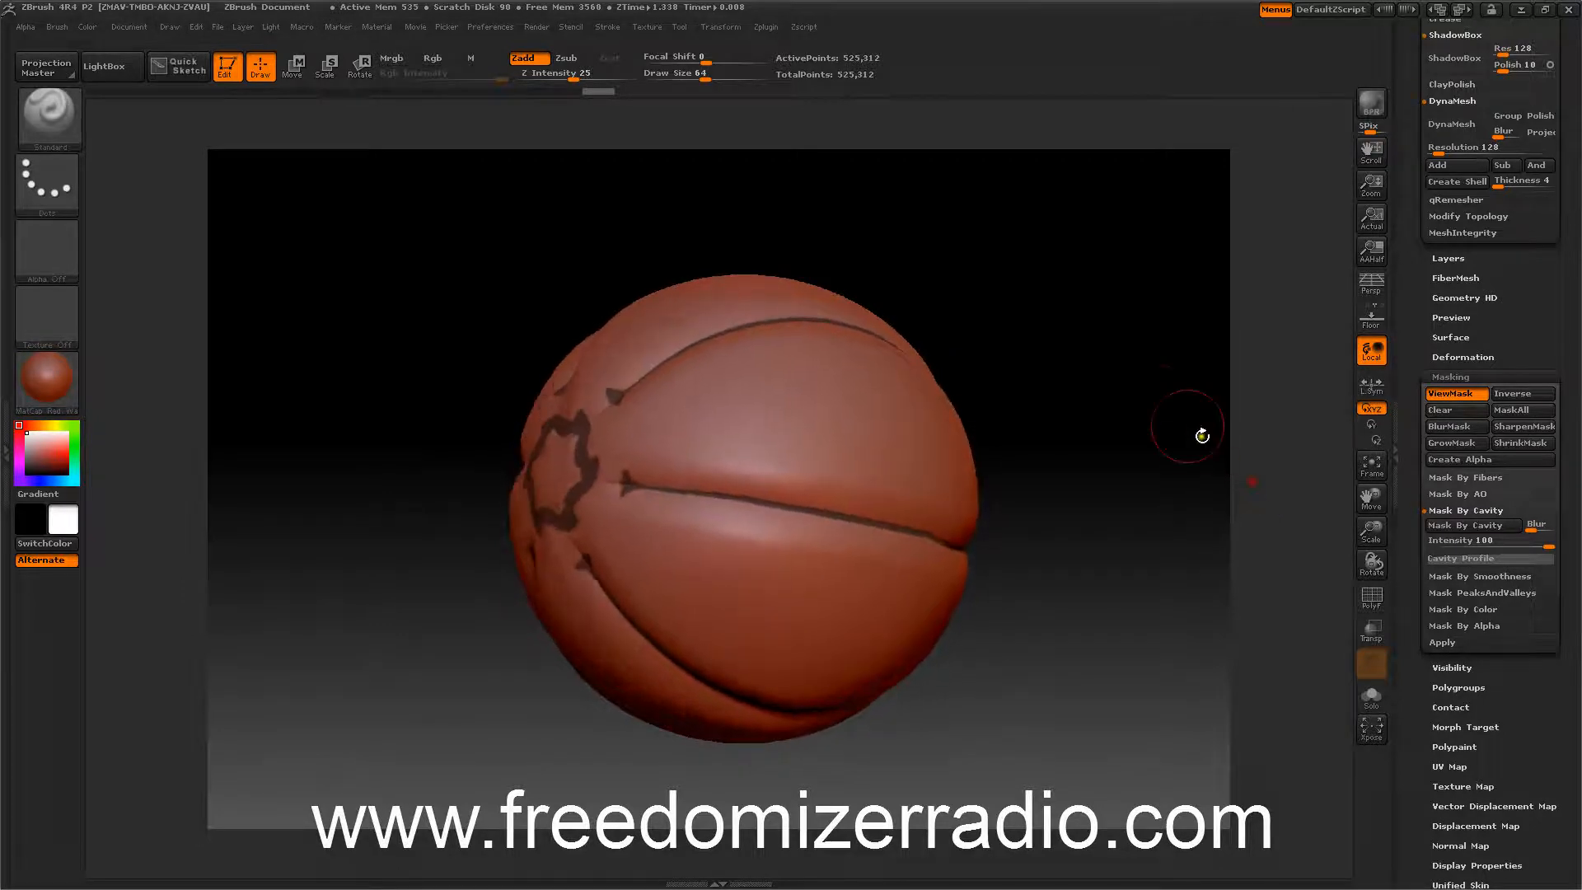
# Paint a mask stroke near the pole with the MaskPen and undo it.
pyautogui.moveTo(491, 343); pyautogui.dragTo(448, 371)
pyautogui.press('ctrl')
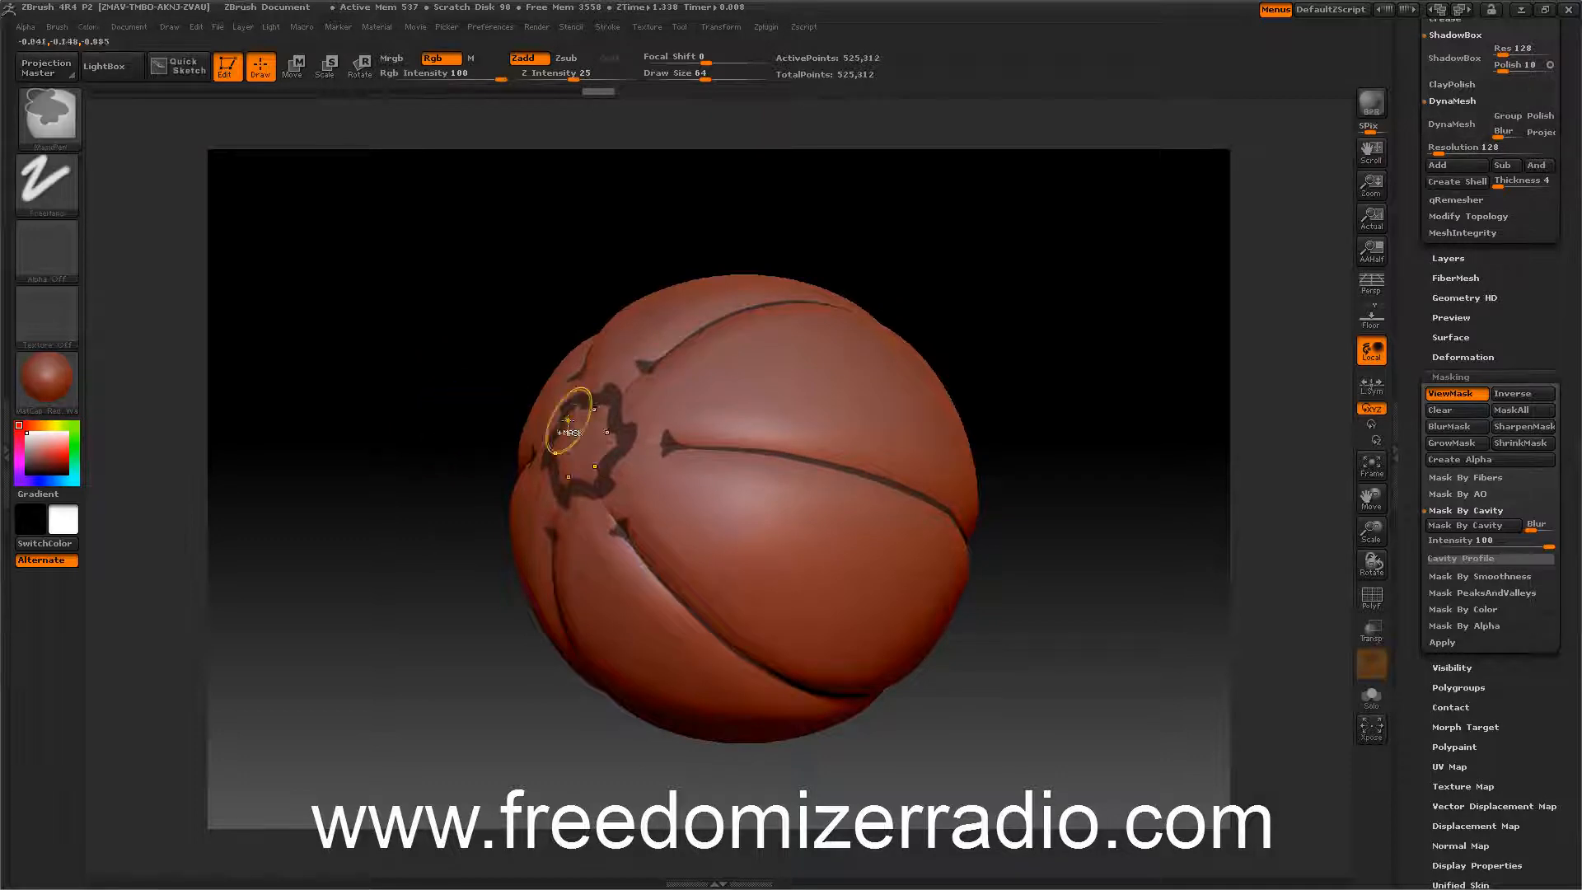
pyautogui.keyDown('ctrl'); pyautogui.moveTo(631, 432); pyautogui.dragTo(624, 439); pyautogui.keyUp('ctrl')
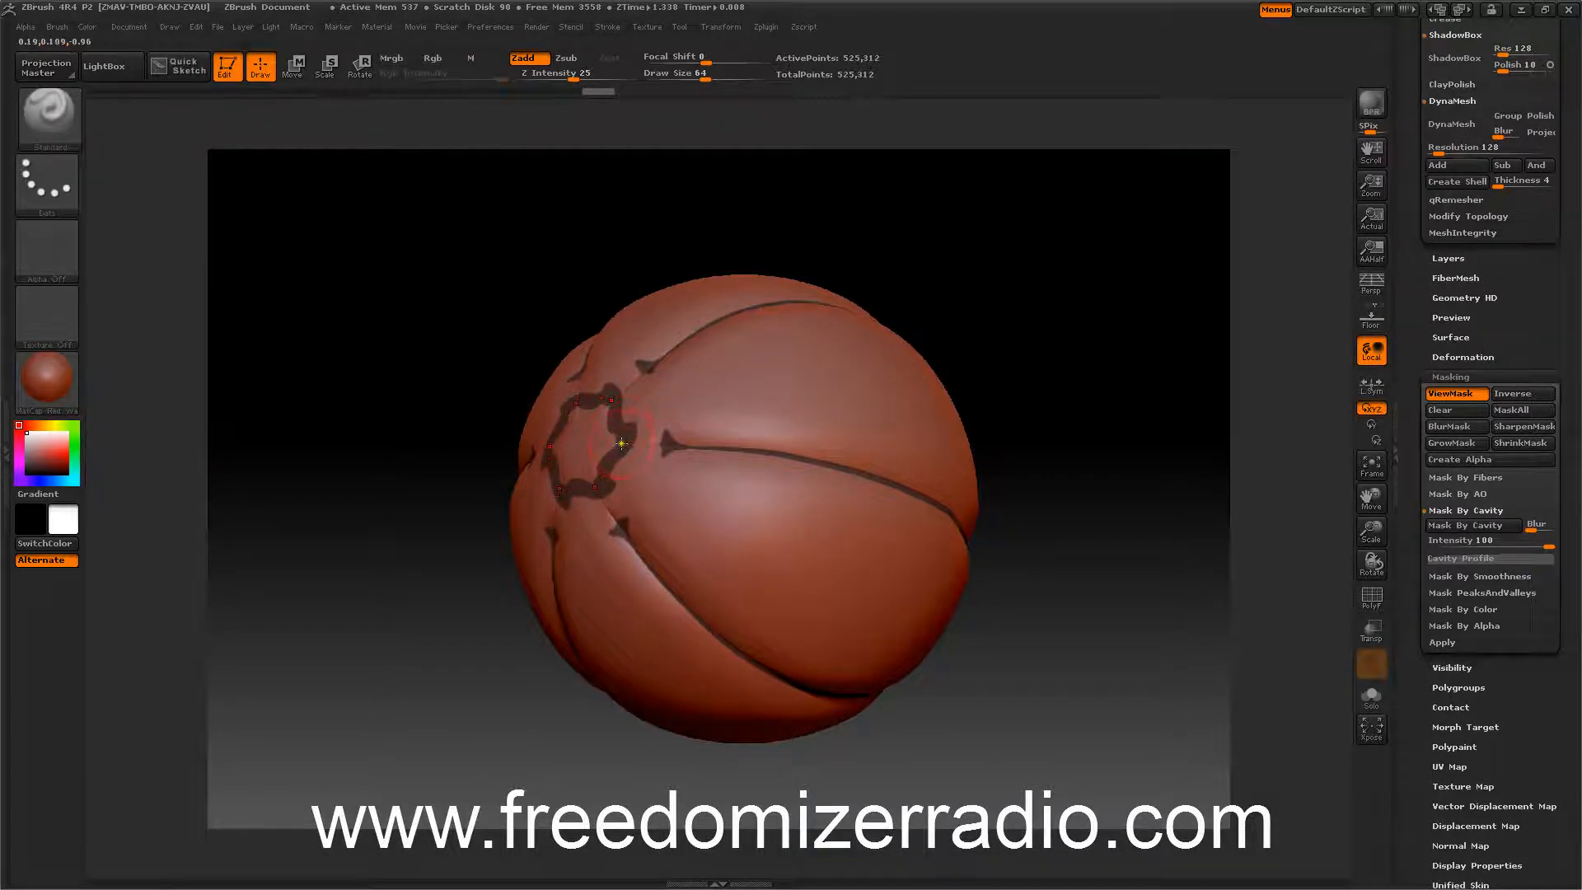
pyautogui.keyDown('ctrl'); pyautogui.moveTo(630, 438); pyautogui.dragTo(668, 444); pyautogui.keyUp('ctrl')
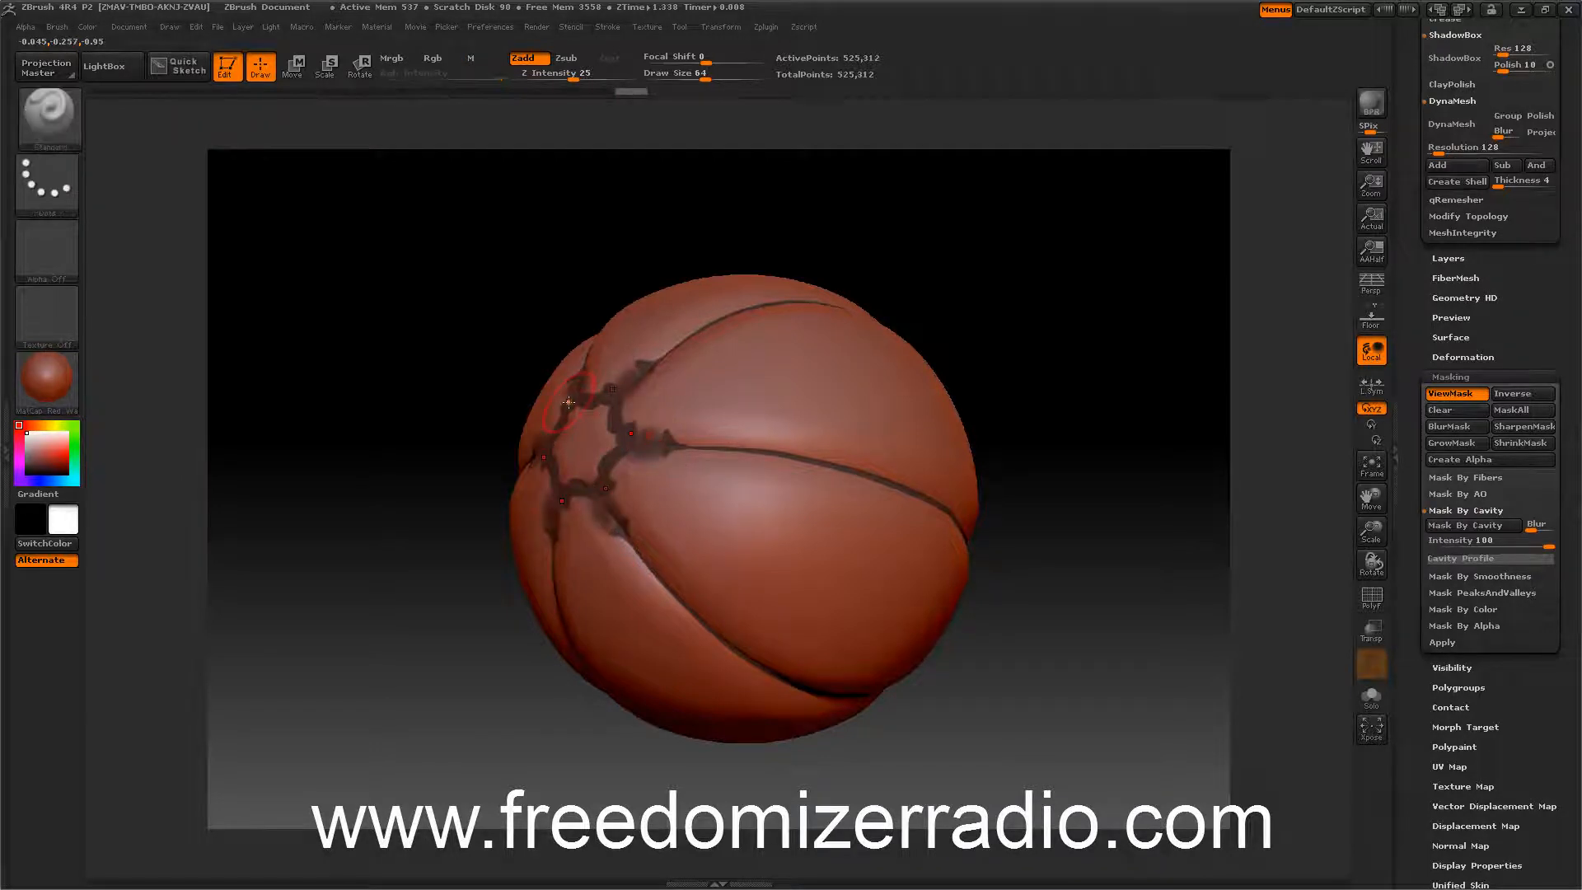
pyautogui.hotkey('ctrl', 'z')
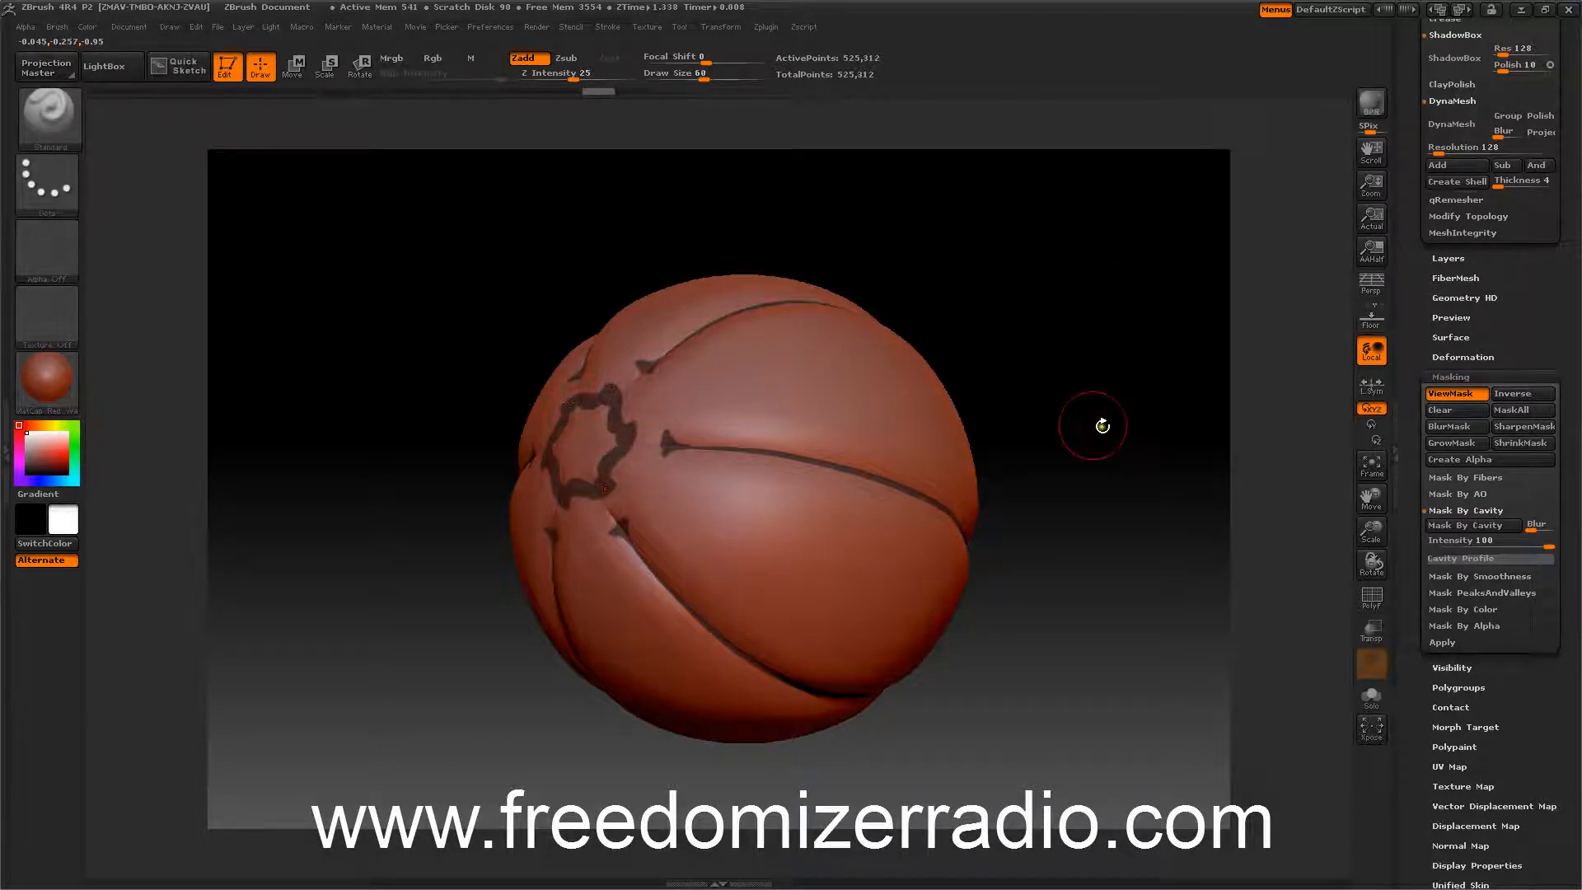
# Reduce the draw size to 20 and enable Lazy Mouse for the stroke.
pyautogui.press('[')
pyautogui.press('[')
pyautogui.press('[')
pyautogui.press('[')
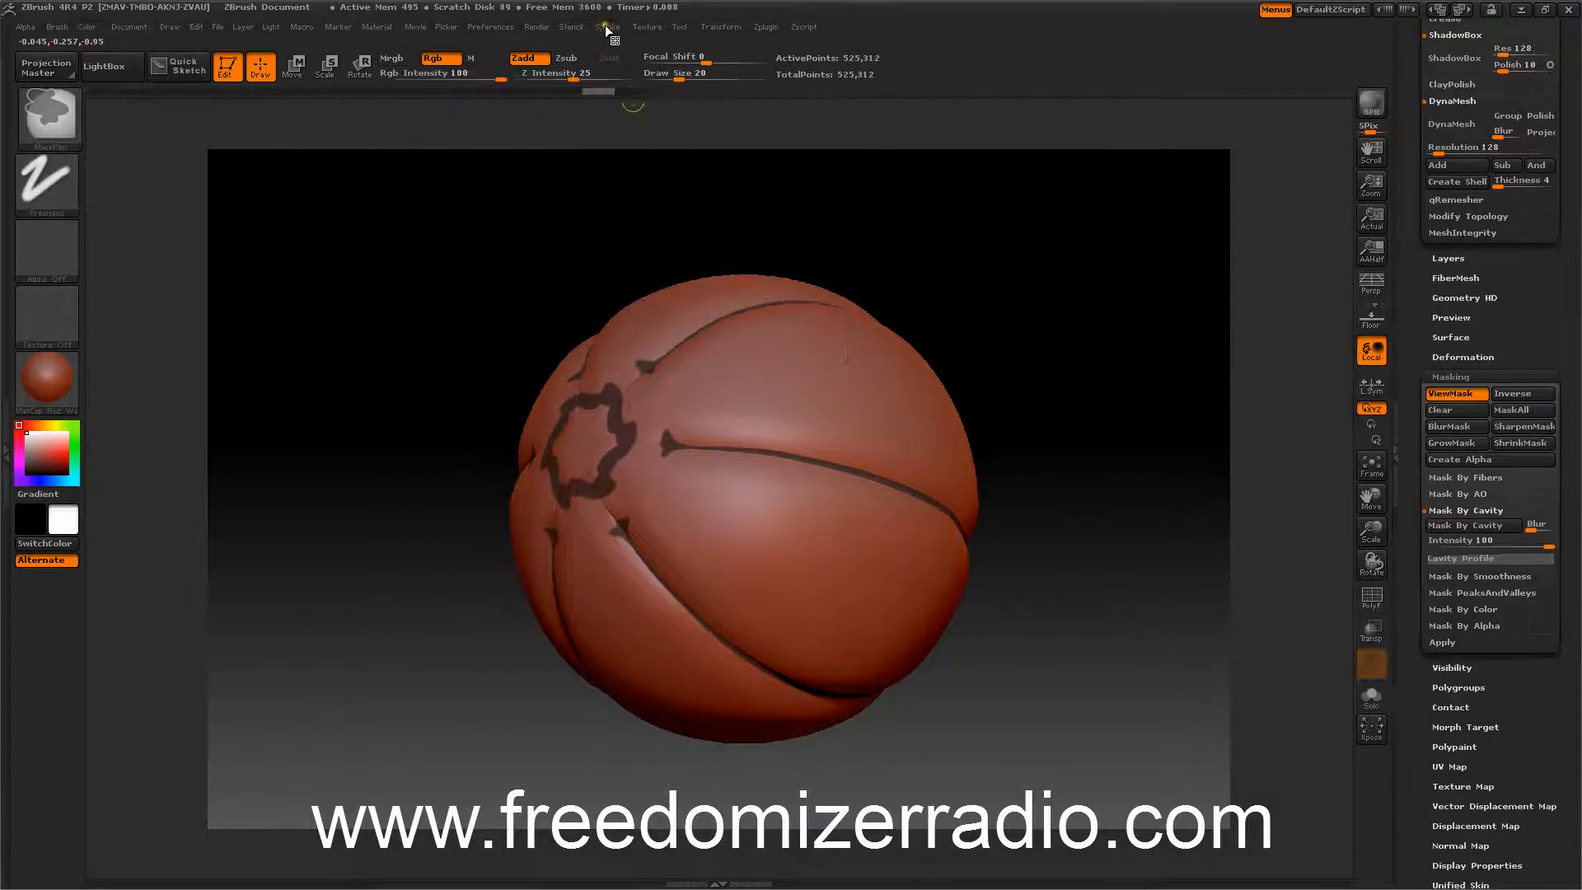
pyautogui.keyDown('ctrl'); pyautogui.click(605, 25); pyautogui.keyUp('ctrl')
pyautogui.click(639, 239)
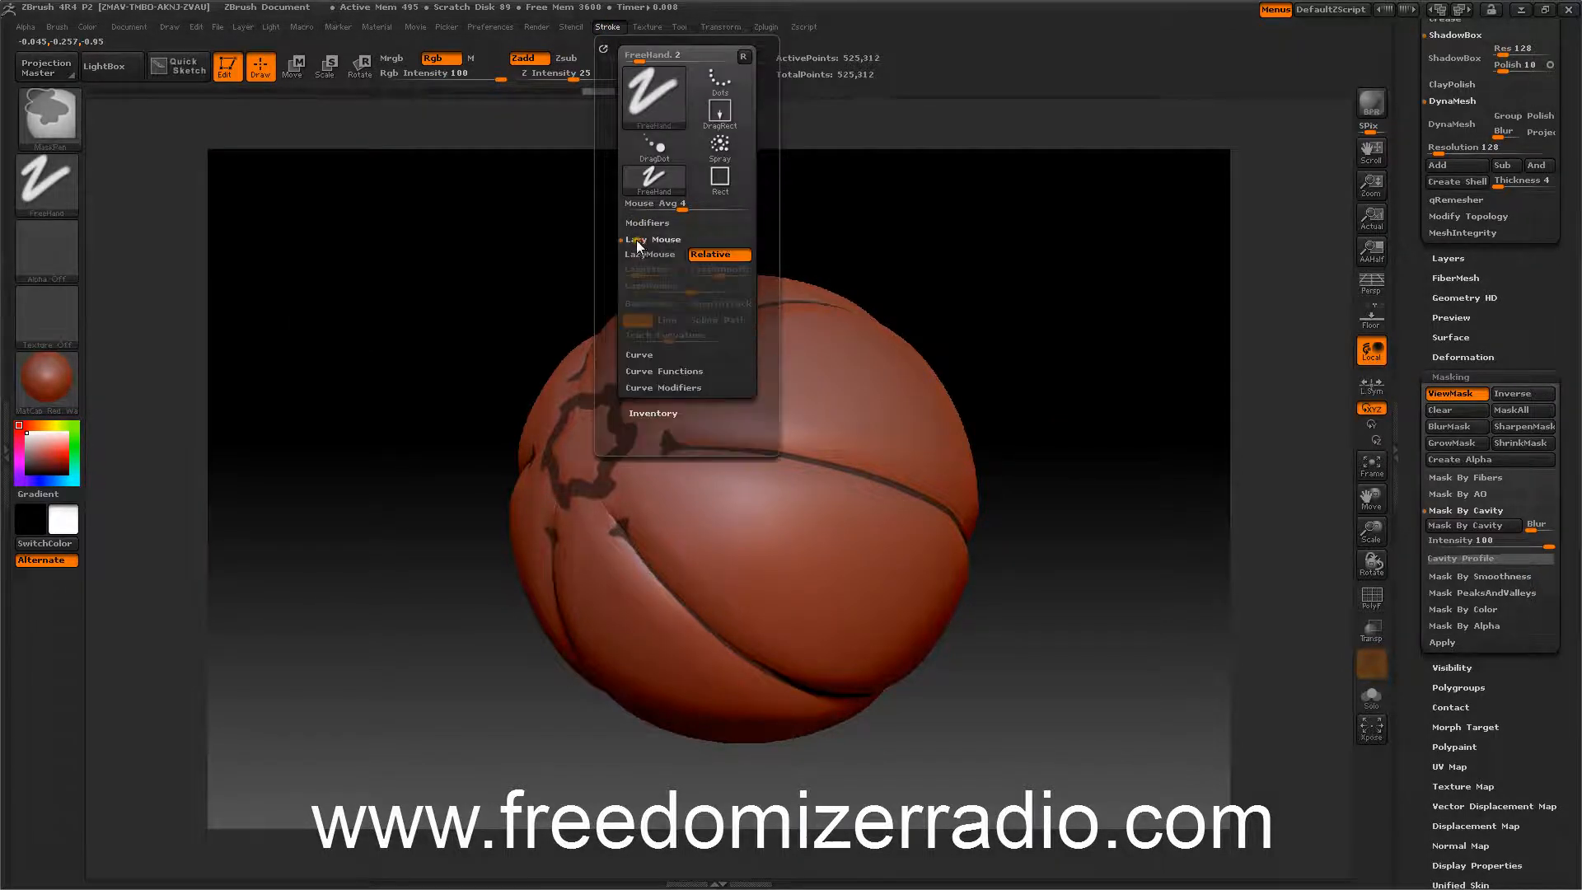
# Paint a mask stroke along the sphere's horizontal seam.
pyautogui.moveTo(409, 381)
pyautogui.mouseDown()
pyautogui.moveTo(399, 427)
pyautogui.moveTo(439, 394)
pyautogui.mouseUp()
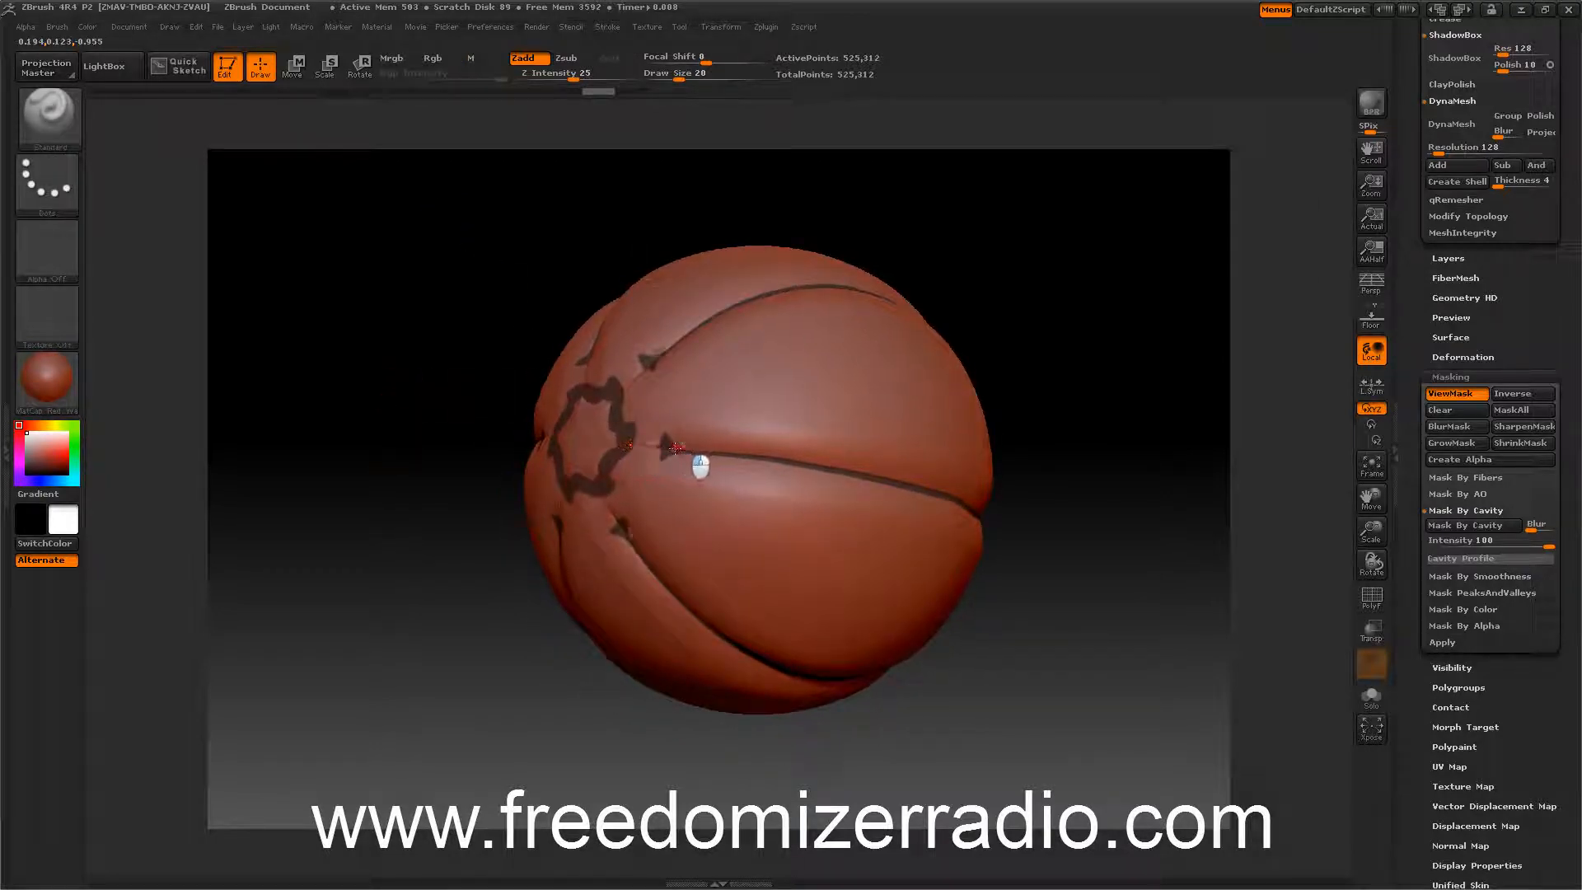
pyautogui.moveTo(676, 448); pyautogui.dragTo(617, 448)
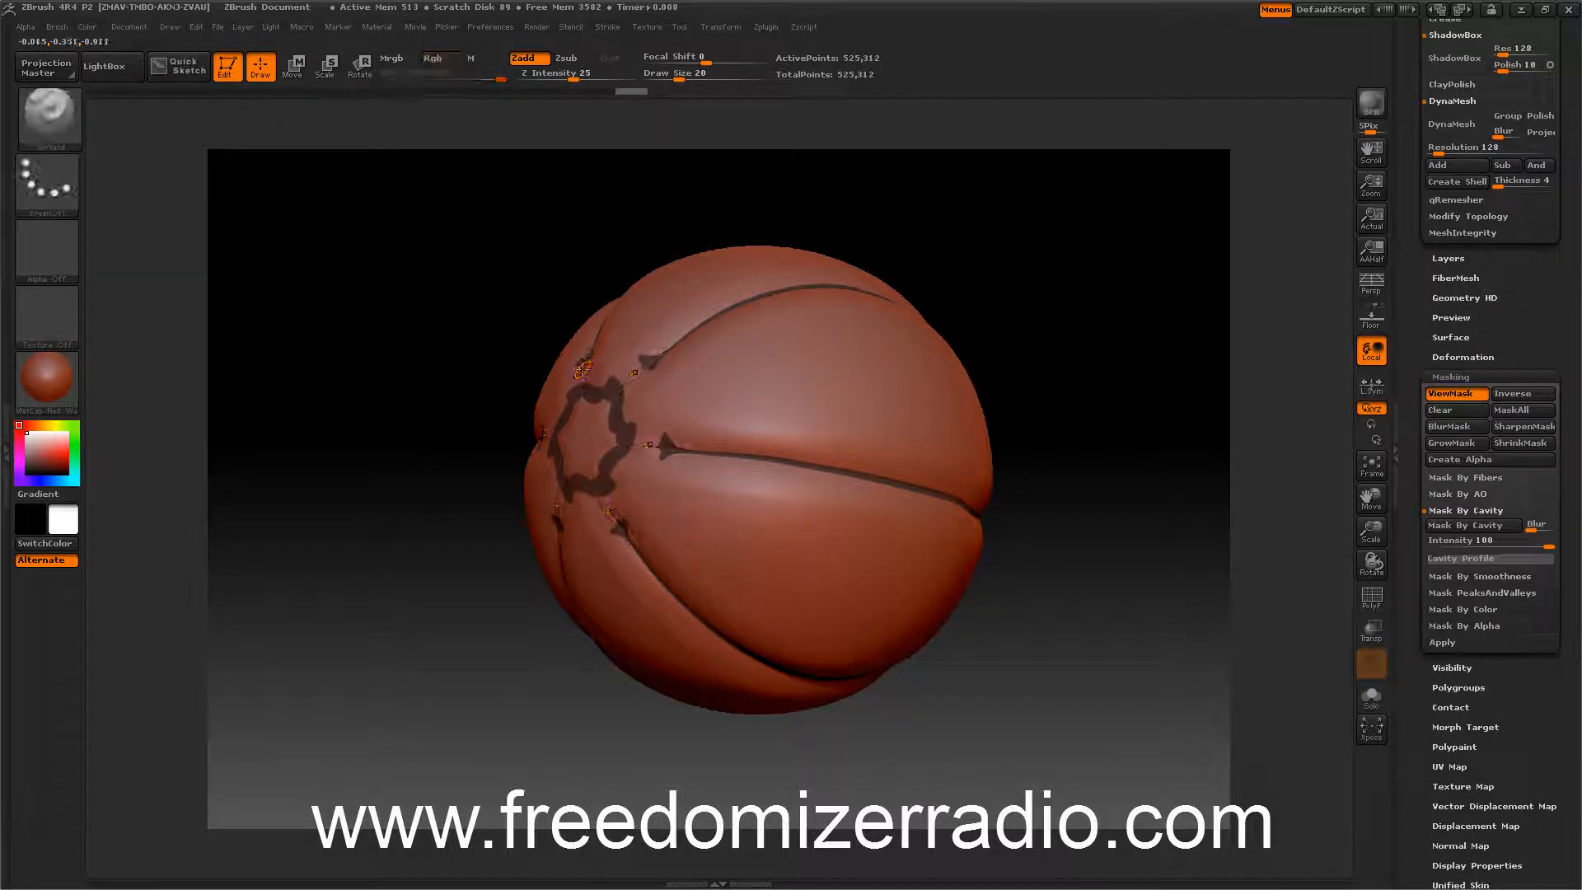
pyautogui.moveTo(628, 446)
pyautogui.keyDown('ctrl'); pyautogui.mouseDown()
pyautogui.moveTo(847, 471)
pyautogui.moveTo(1006, 523)
pyautogui.mouseUp(); pyautogui.keyUp('ctrl')
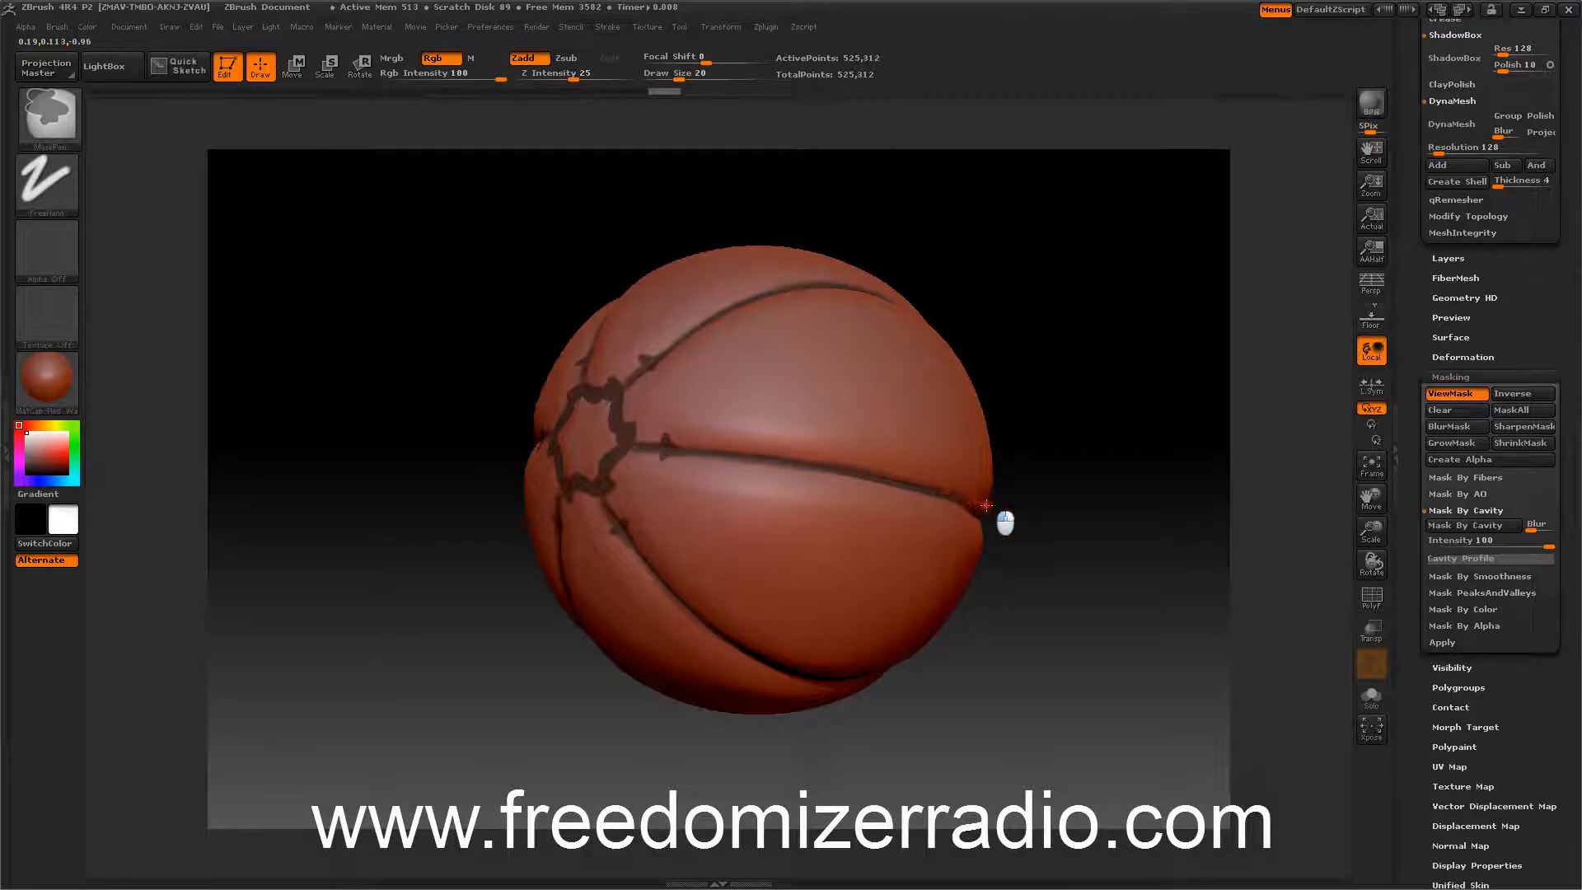
# Mask along the seams around the pole and fill the pole's center with mask.
pyautogui.moveTo(1123, 548)
pyautogui.mouseDown()
pyautogui.moveTo(1087, 554)
pyautogui.moveTo(1036, 524)
pyautogui.mouseUp()
pyautogui.press('ctrl')
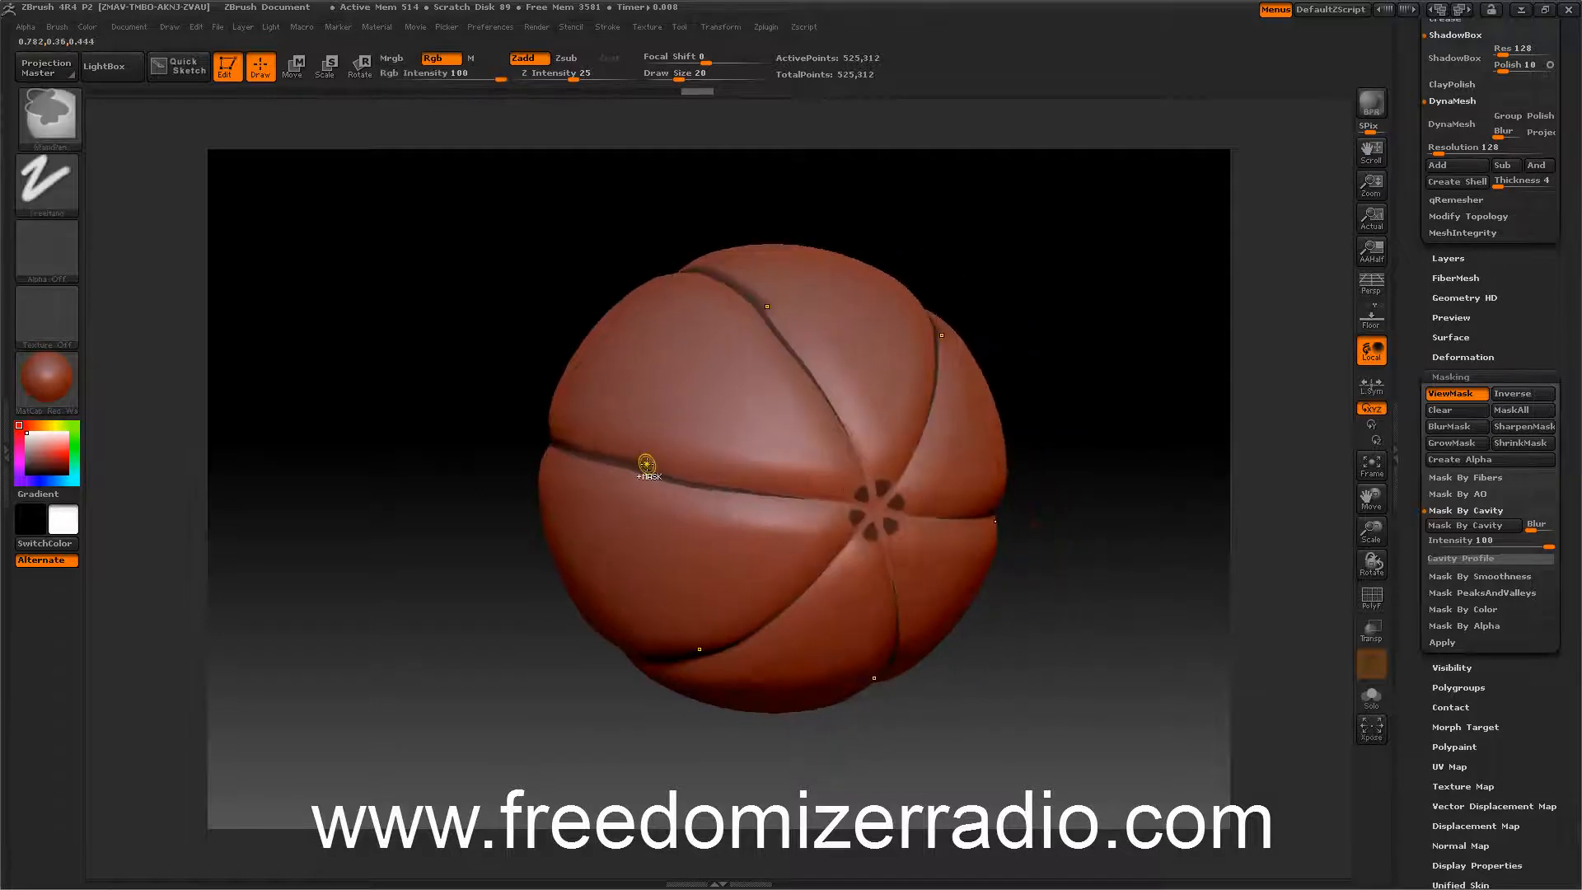
pyautogui.moveTo(659, 474)
pyautogui.keyDown('ctrl'); pyautogui.mouseDown()
pyautogui.moveTo(865, 512)
pyautogui.moveTo(878, 496)
pyautogui.moveTo(885, 523)
pyautogui.mouseUp(); pyautogui.keyUp('ctrl')
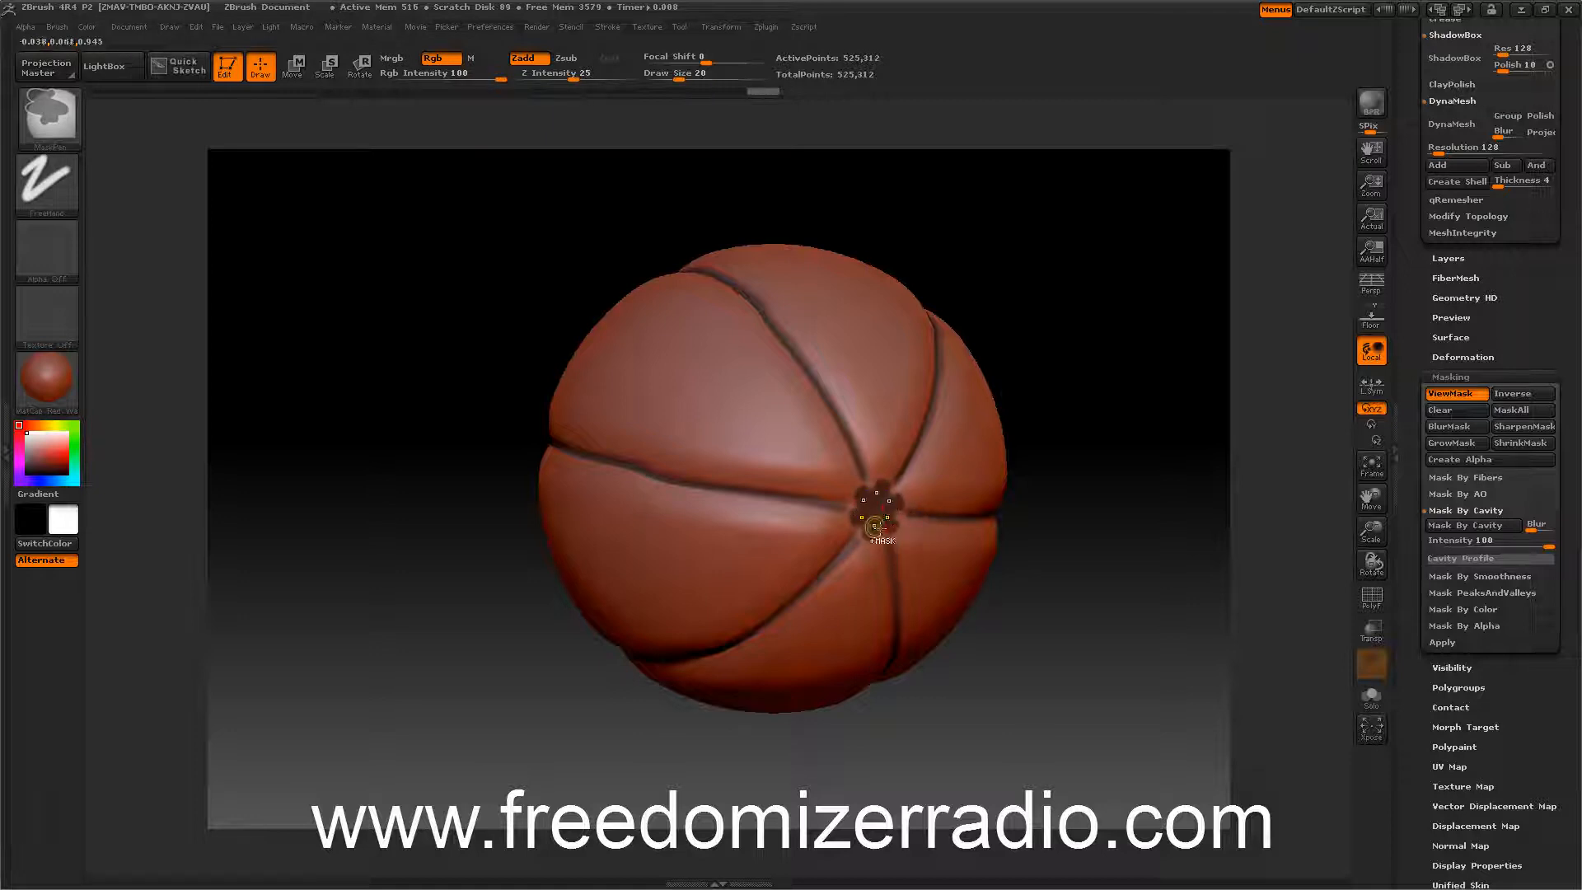
pyautogui.keyDown('ctrl'); pyautogui.click(888, 504); pyautogui.keyUp('ctrl')
pyautogui.moveTo(383, 425)
pyautogui.mouseDown()
pyautogui.moveTo(674, 416)
pyautogui.moveTo(669, 454)
pyautogui.moveTo(670, 434)
pyautogui.moveTo(721, 463)
pyautogui.moveTo(684, 464)
pyautogui.mouseUp()
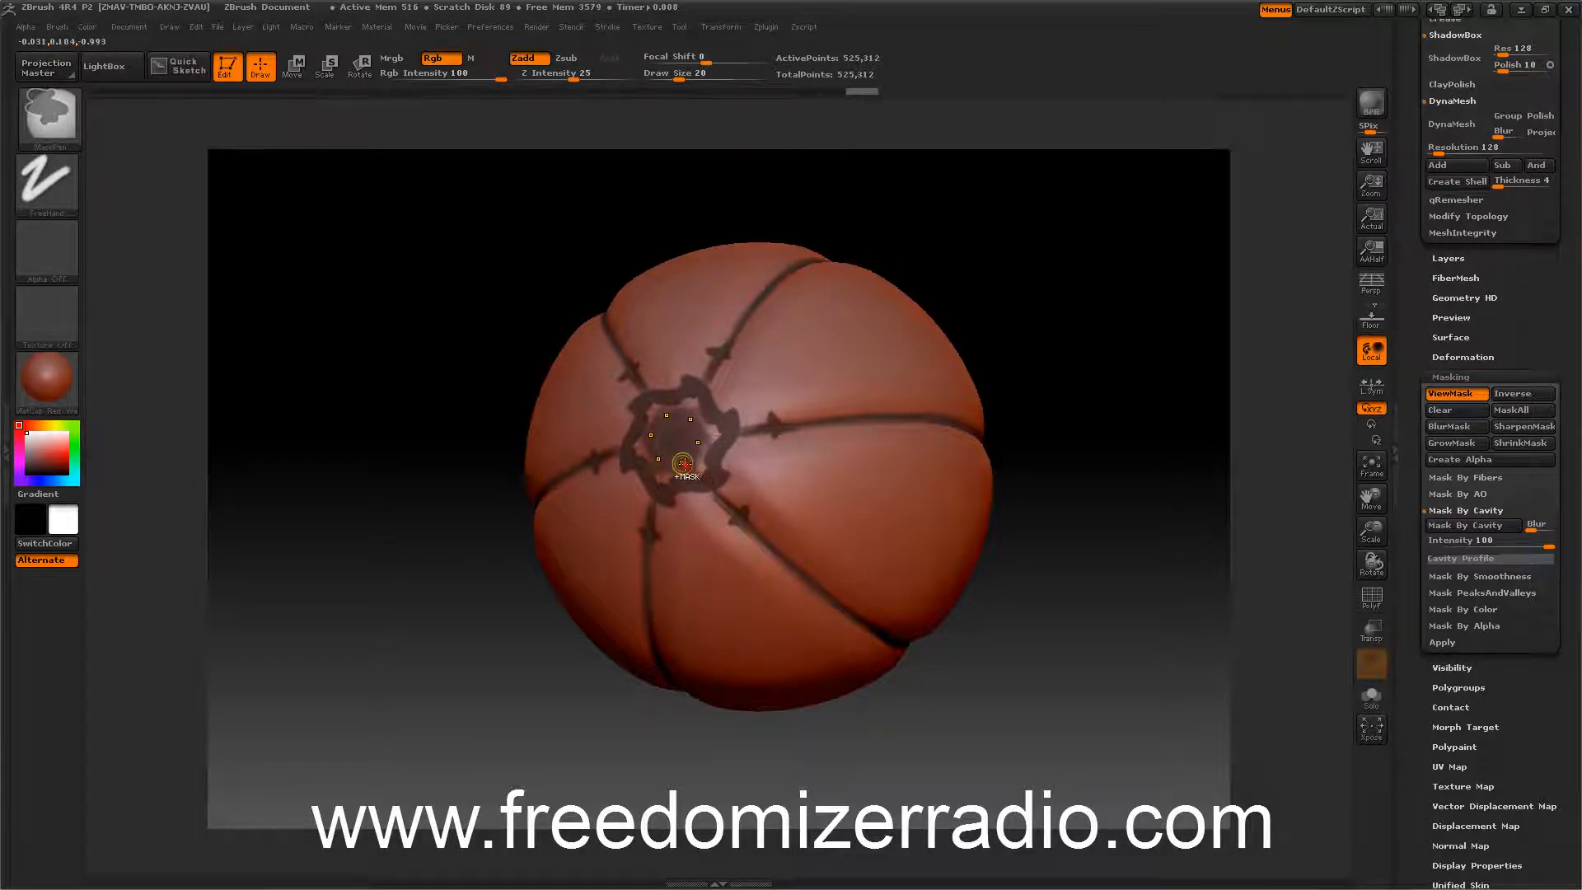
pyautogui.moveTo(650, 403)
pyautogui.keyDown('ctrl'); pyautogui.mouseDown()
pyautogui.moveTo(690, 421)
pyautogui.moveTo(676, 433)
pyautogui.moveTo(657, 409)
pyautogui.mouseUp(); pyautogui.keyUp('ctrl')
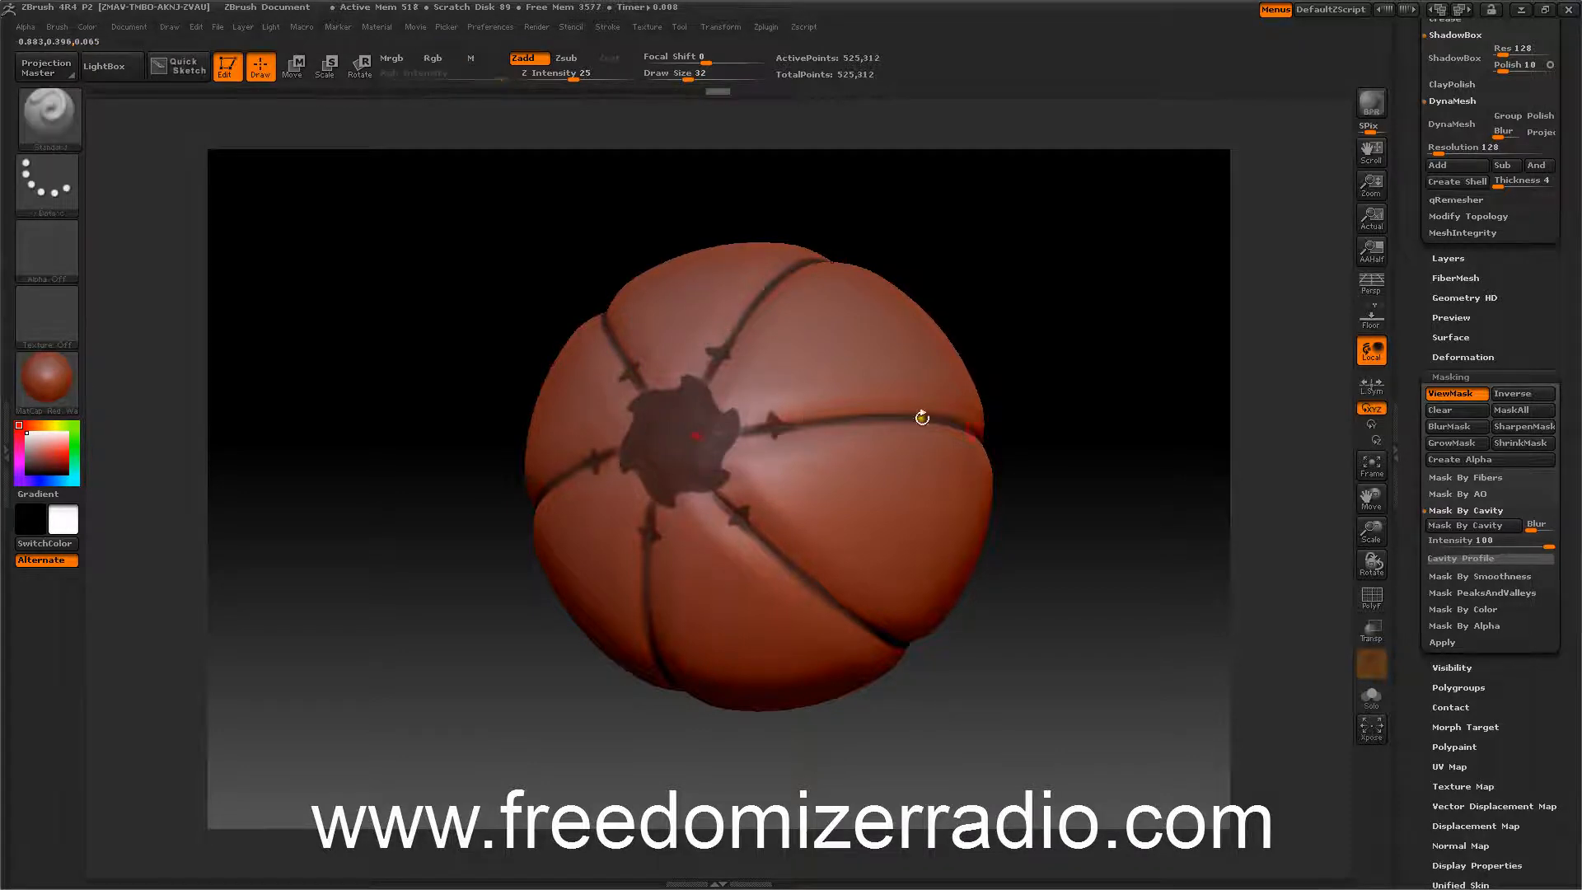
# Apply a slight Inflate deformation to the unmasked surface of the ball.
pyautogui.moveTo(1165, 483); pyautogui.dragTo(1122, 488)
pyautogui.press('ctrl')
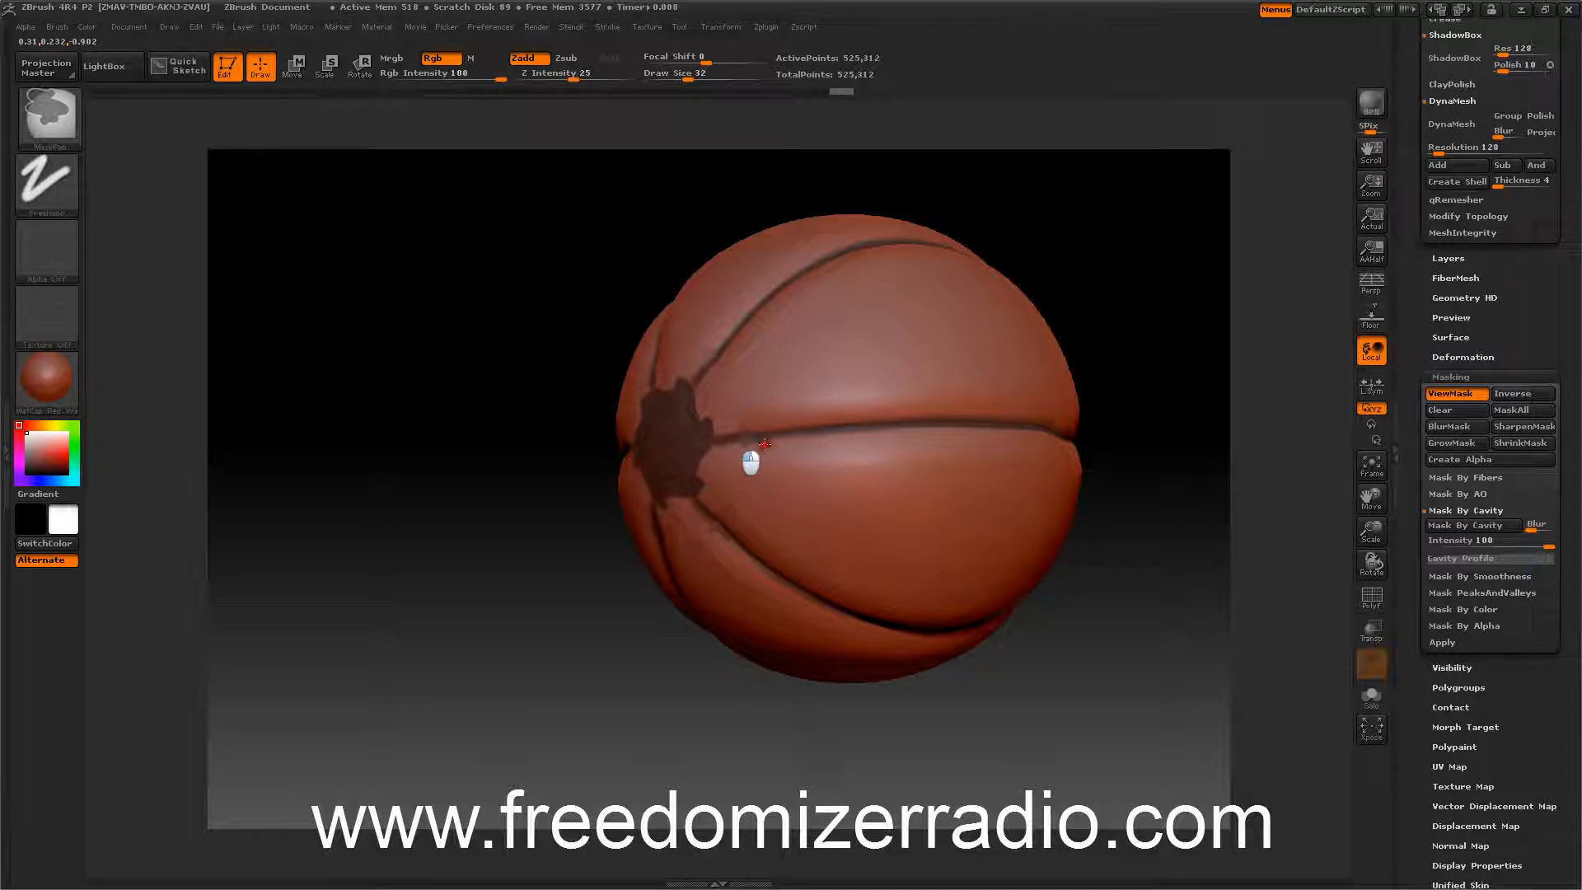
pyautogui.moveTo(1170, 600)
pyautogui.mouseDown()
pyautogui.moveTo(1194, 607)
pyautogui.moveTo(1153, 575)
pyautogui.moveTo(1127, 612)
pyautogui.moveTo(1170, 585)
pyautogui.moveTo(1184, 548)
pyautogui.moveTo(1166, 527)
pyautogui.moveTo(1152, 544)
pyautogui.moveTo(1113, 527)
pyautogui.moveTo(1060, 572)
pyautogui.moveTo(1030, 546)
pyautogui.mouseUp()
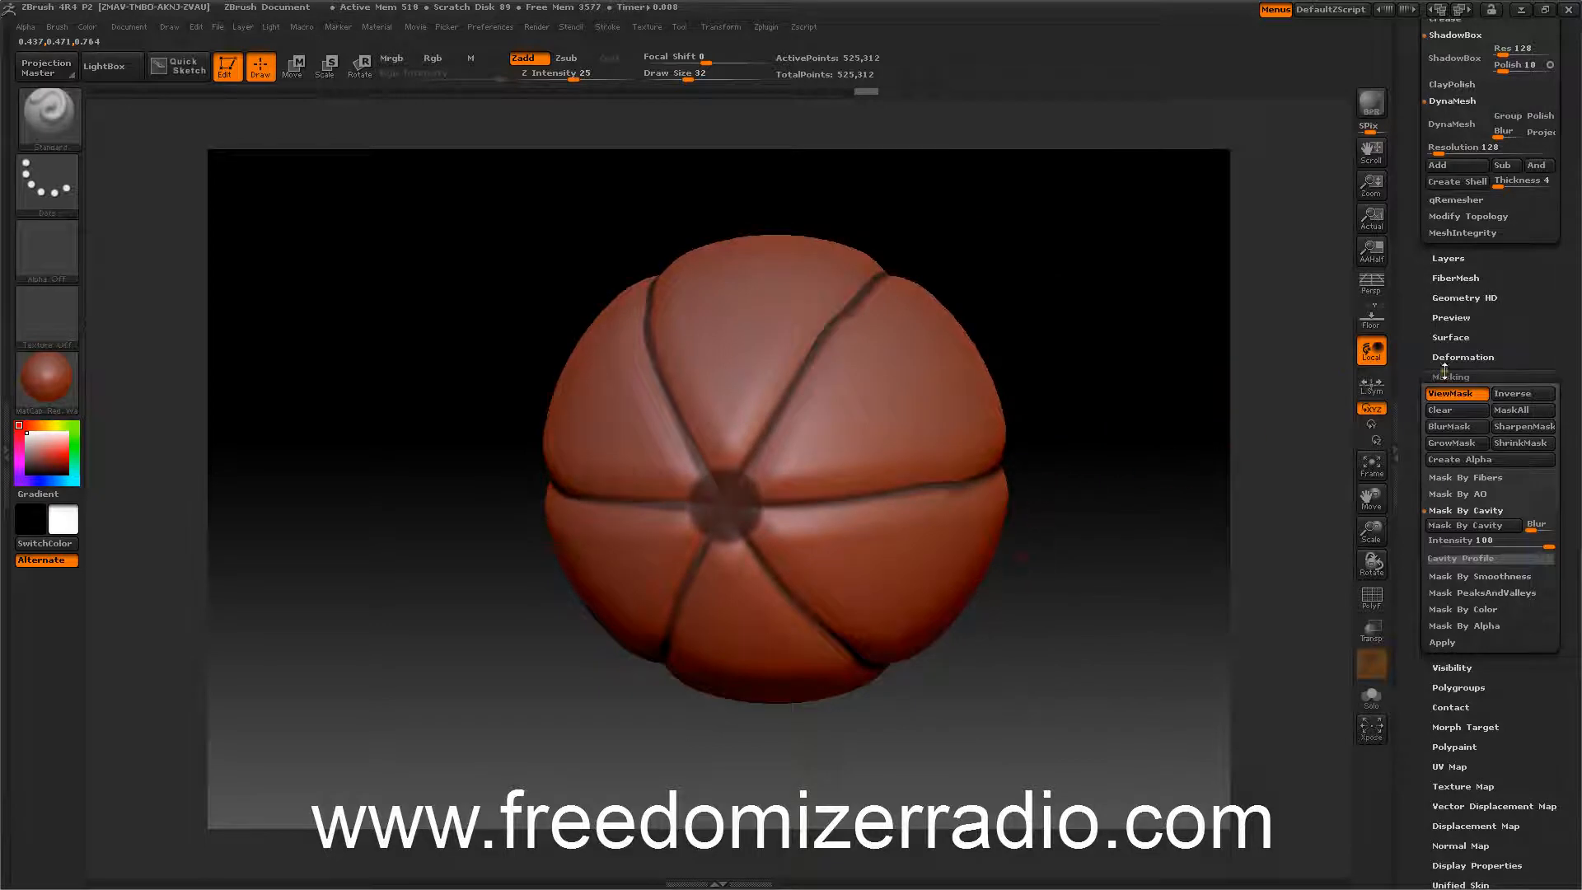
pyautogui.click(1446, 376)
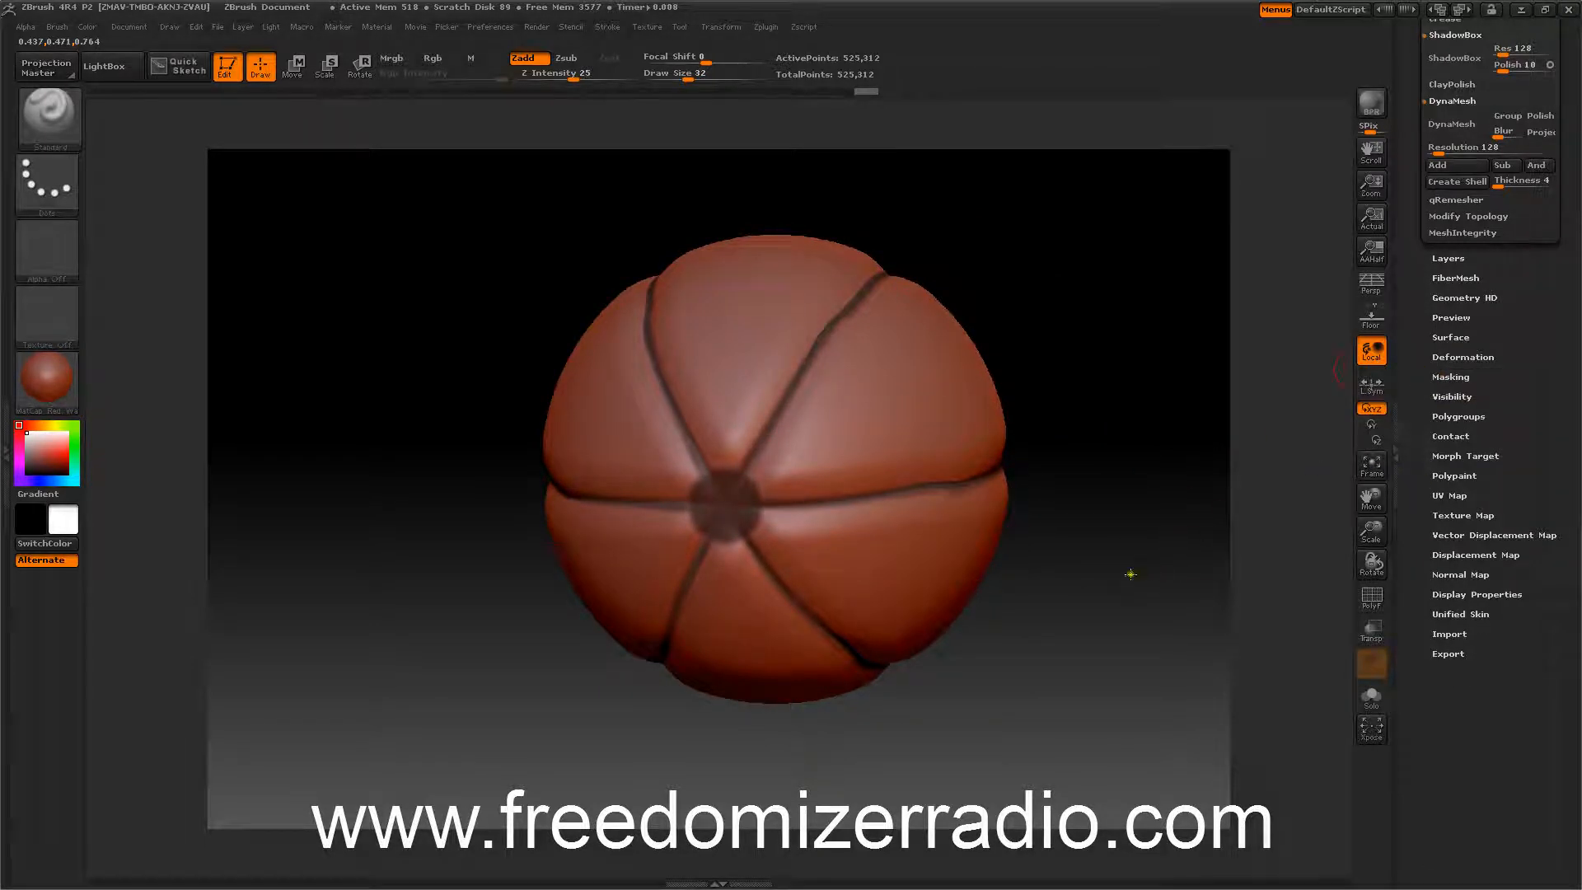
pyautogui.moveTo(1130, 574); pyautogui.dragTo(1121, 539)
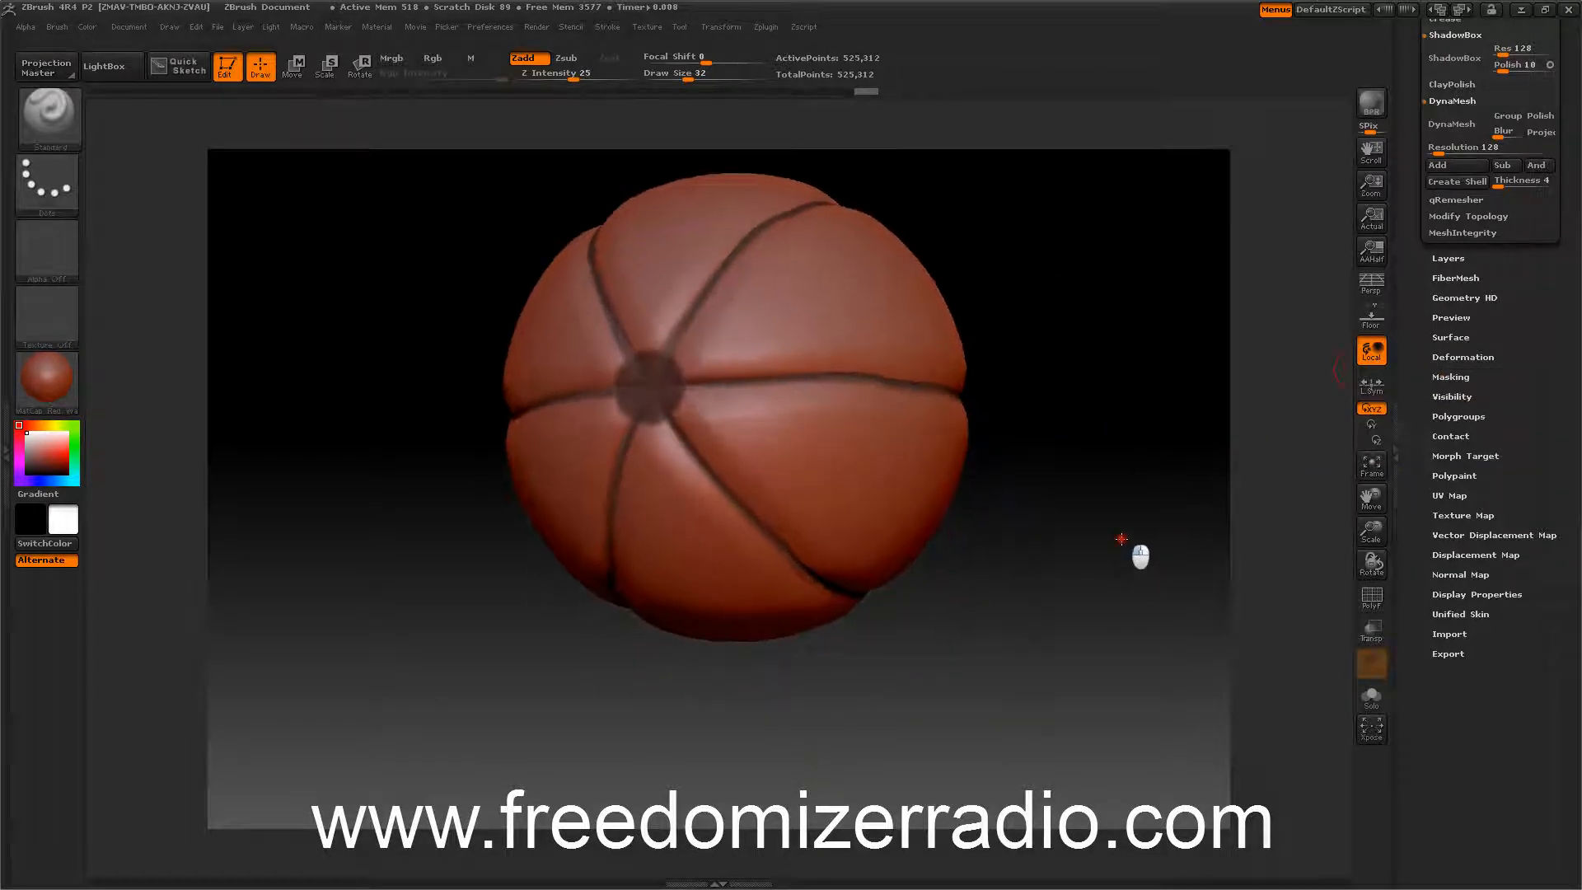
pyautogui.moveTo(1419, 408); pyautogui.dragTo(1416, 455)
pyautogui.click(1442, 413)
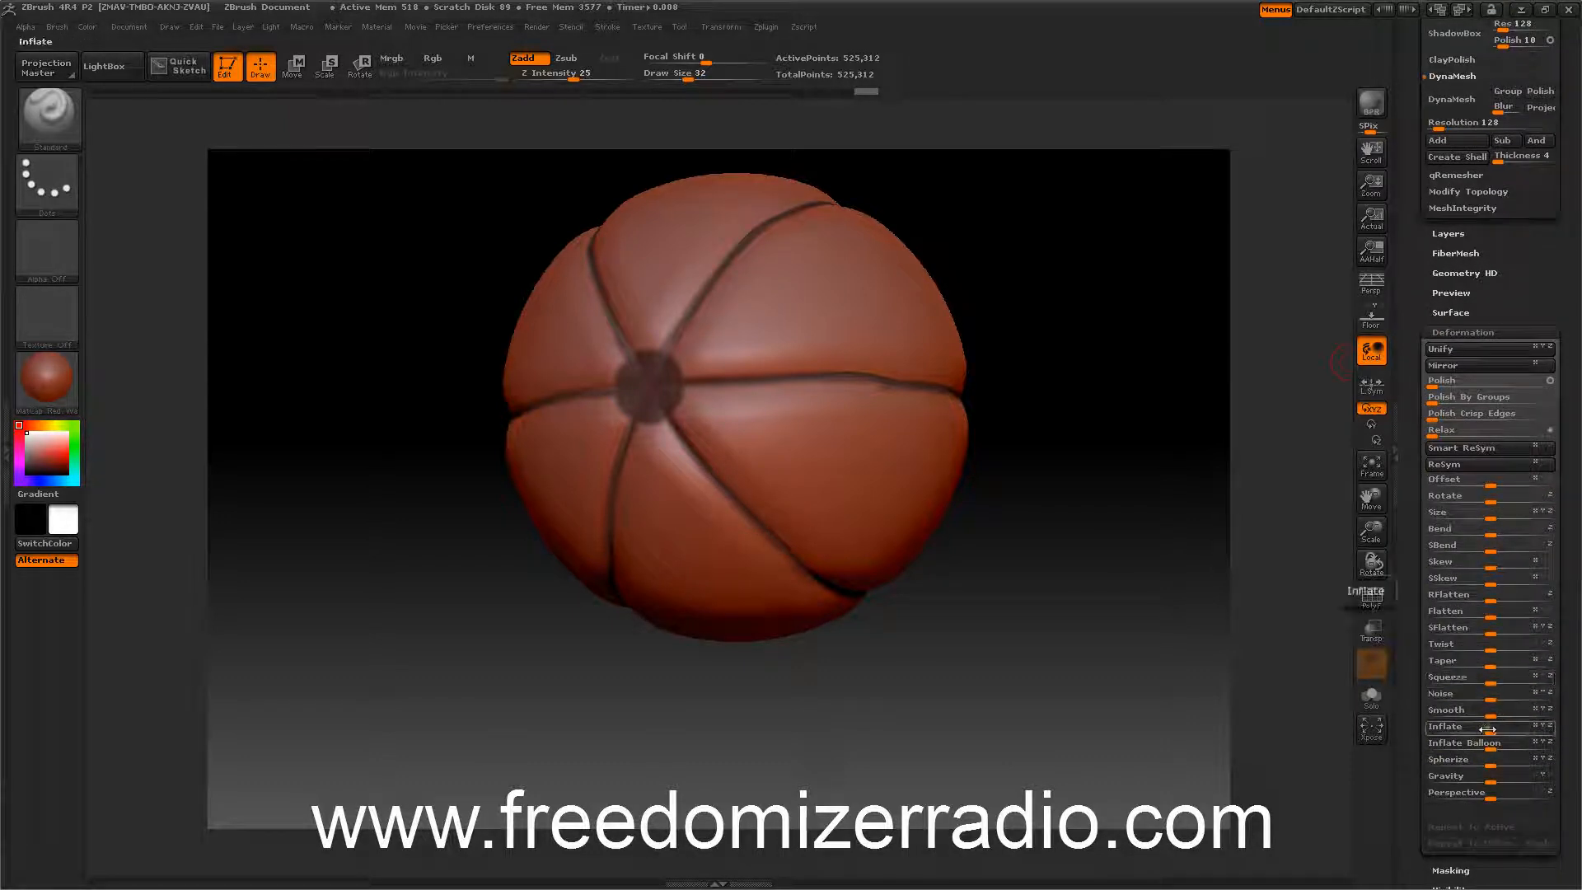
pyautogui.moveTo(1487, 729); pyautogui.dragTo(1529, 727)
# Apply Inflate Balloon at -21 and undo it.
pyautogui.moveTo(1170, 577); pyautogui.dragTo(1026, 497)
pyautogui.keyDown('ctrl'); pyautogui.click(1025, 439); pyautogui.keyUp('ctrl')
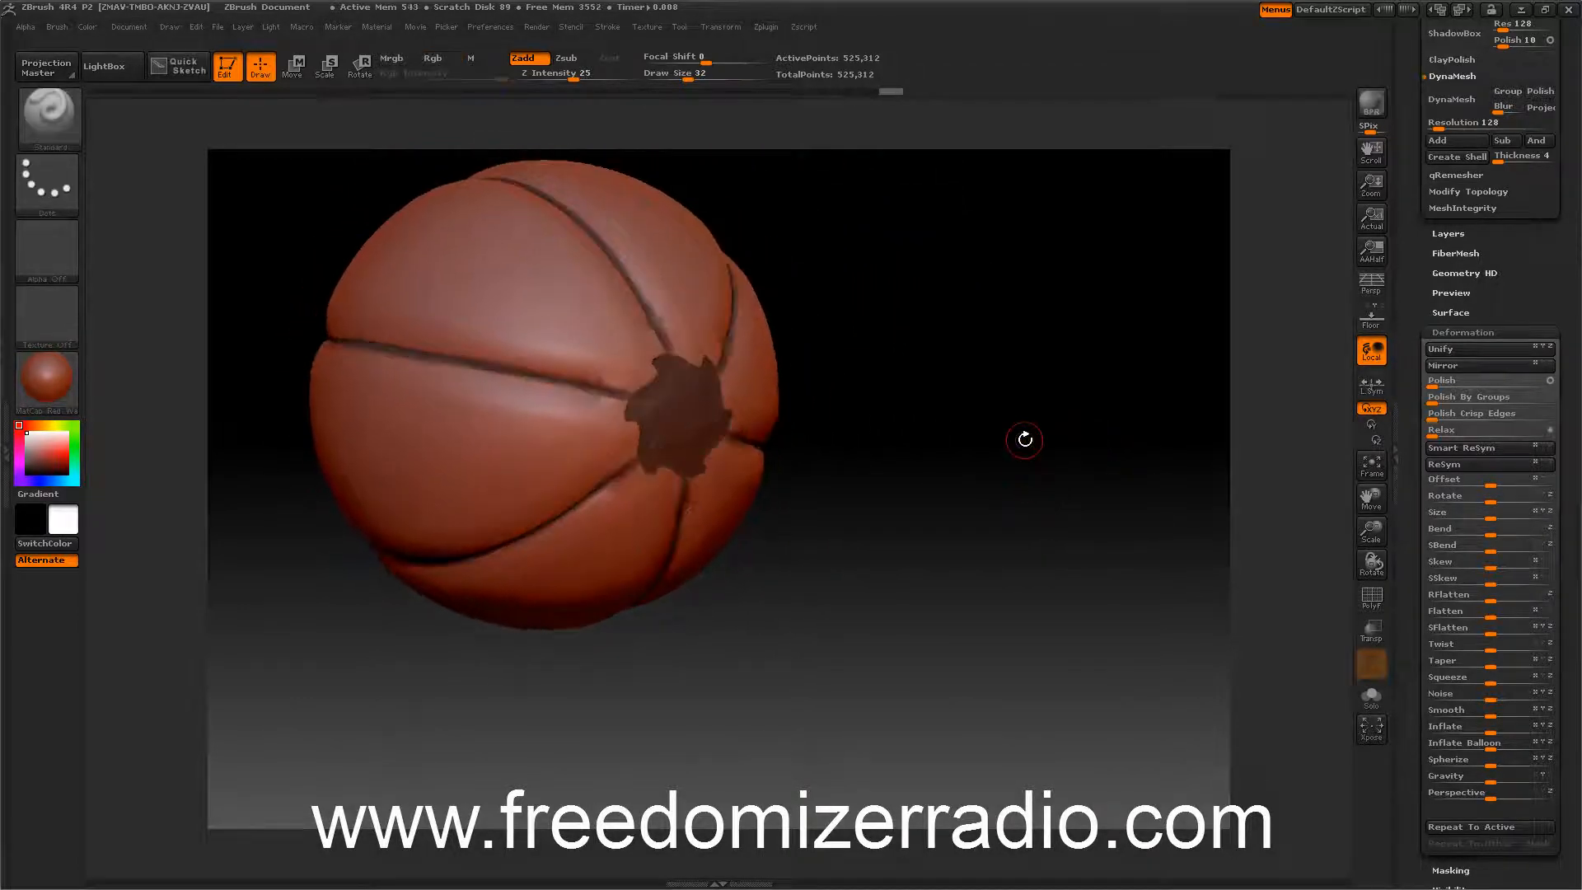
pyautogui.click(1511, 744)
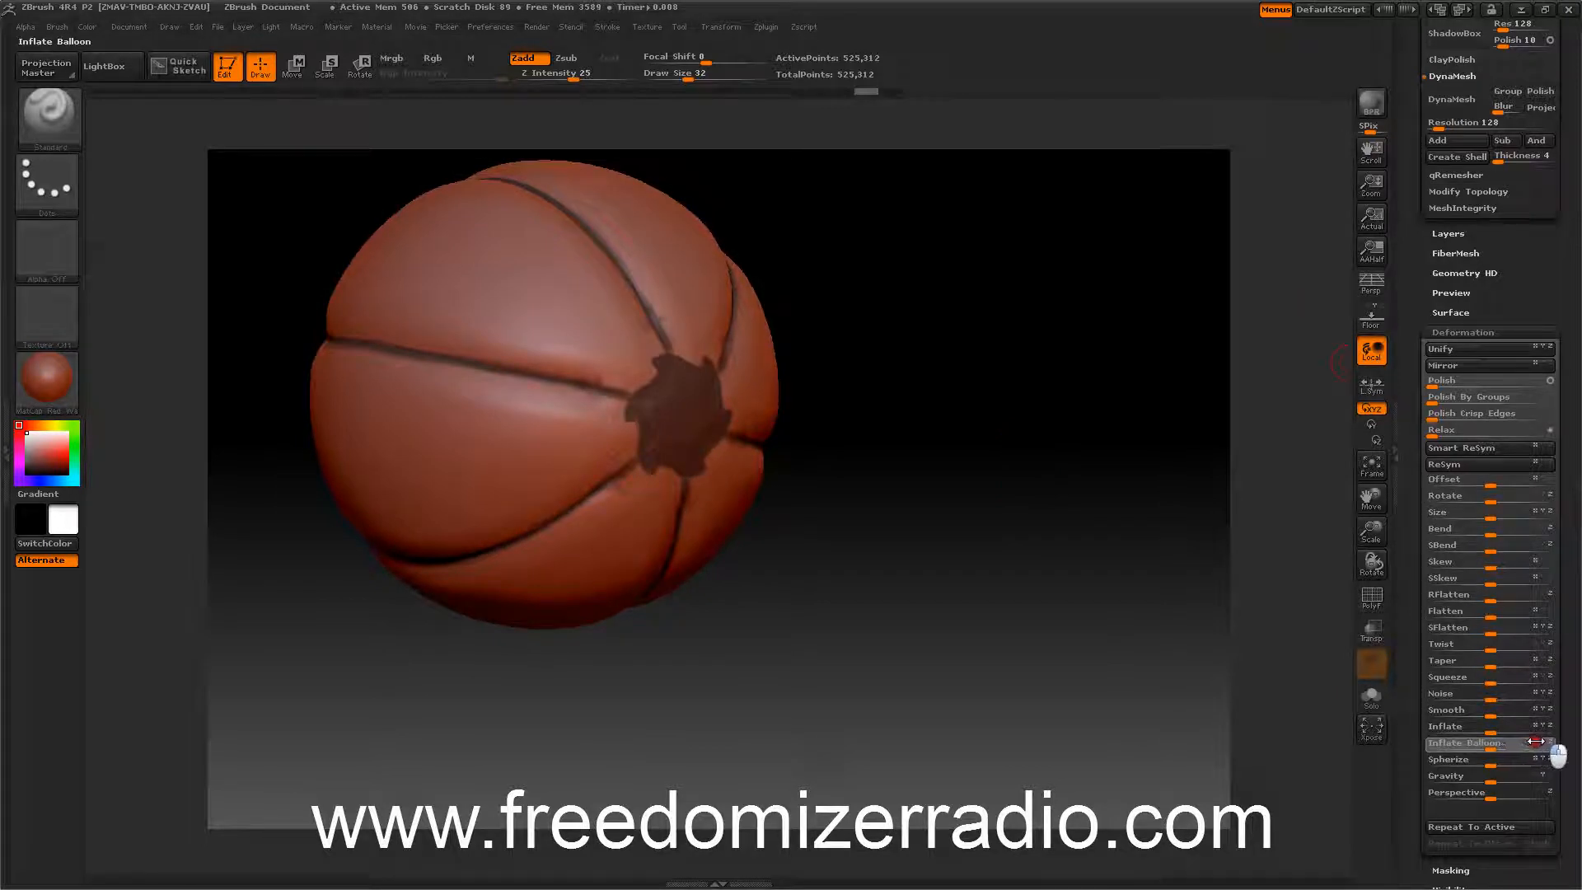
pyautogui.moveTo(1535, 741); pyautogui.dragTo(1426, 542)
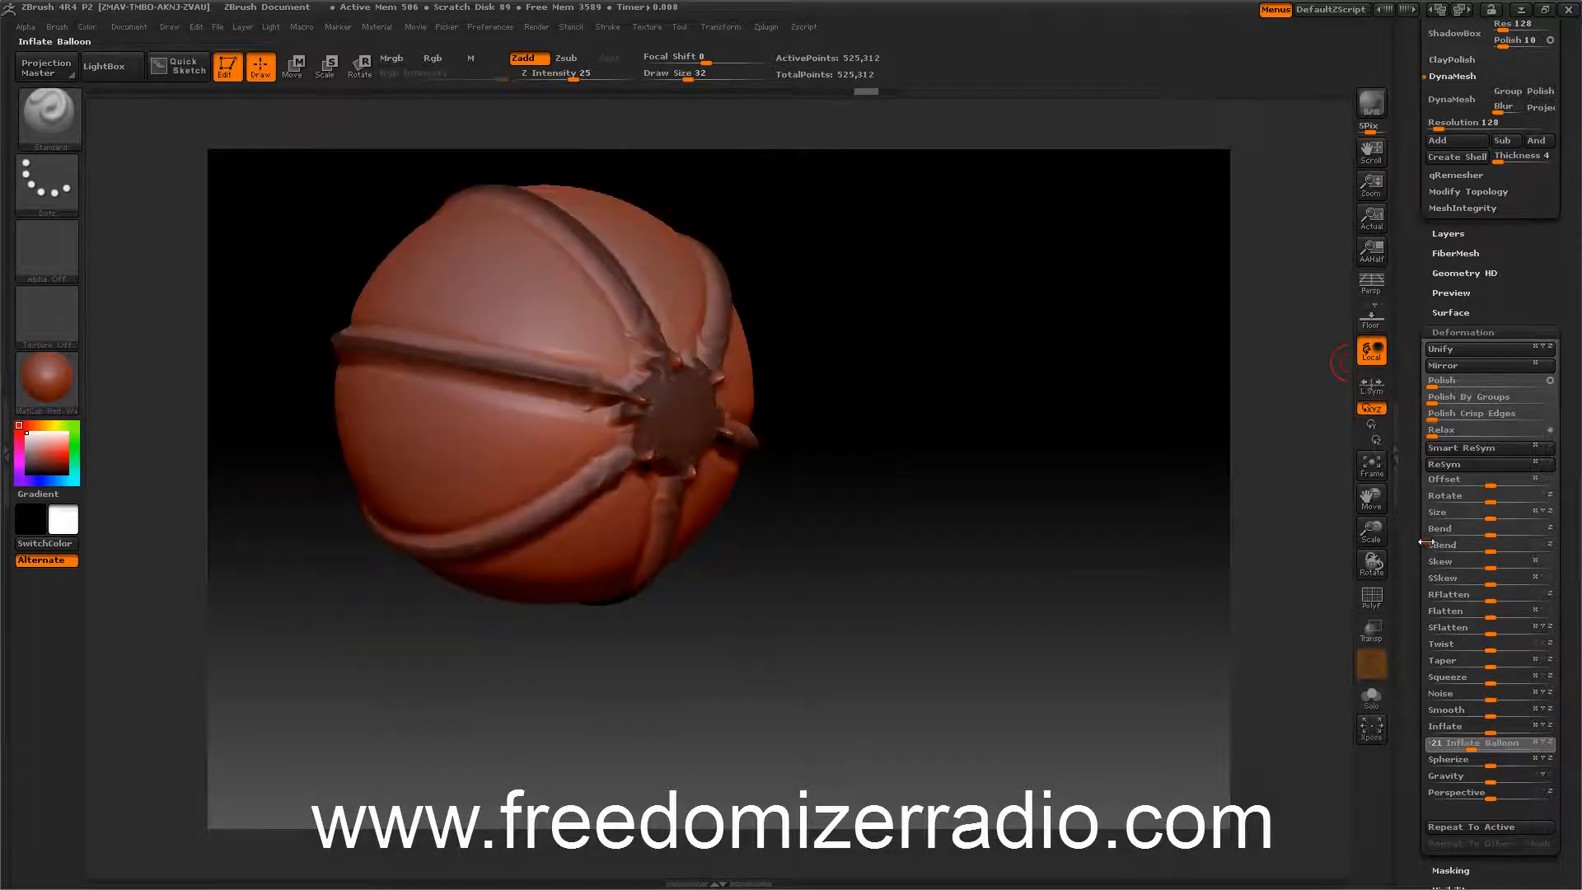
pyautogui.moveTo(1026, 534)
pyautogui.mouseDown()
pyautogui.moveTo(1062, 536)
pyautogui.moveTo(1038, 533)
pyautogui.mouseUp()
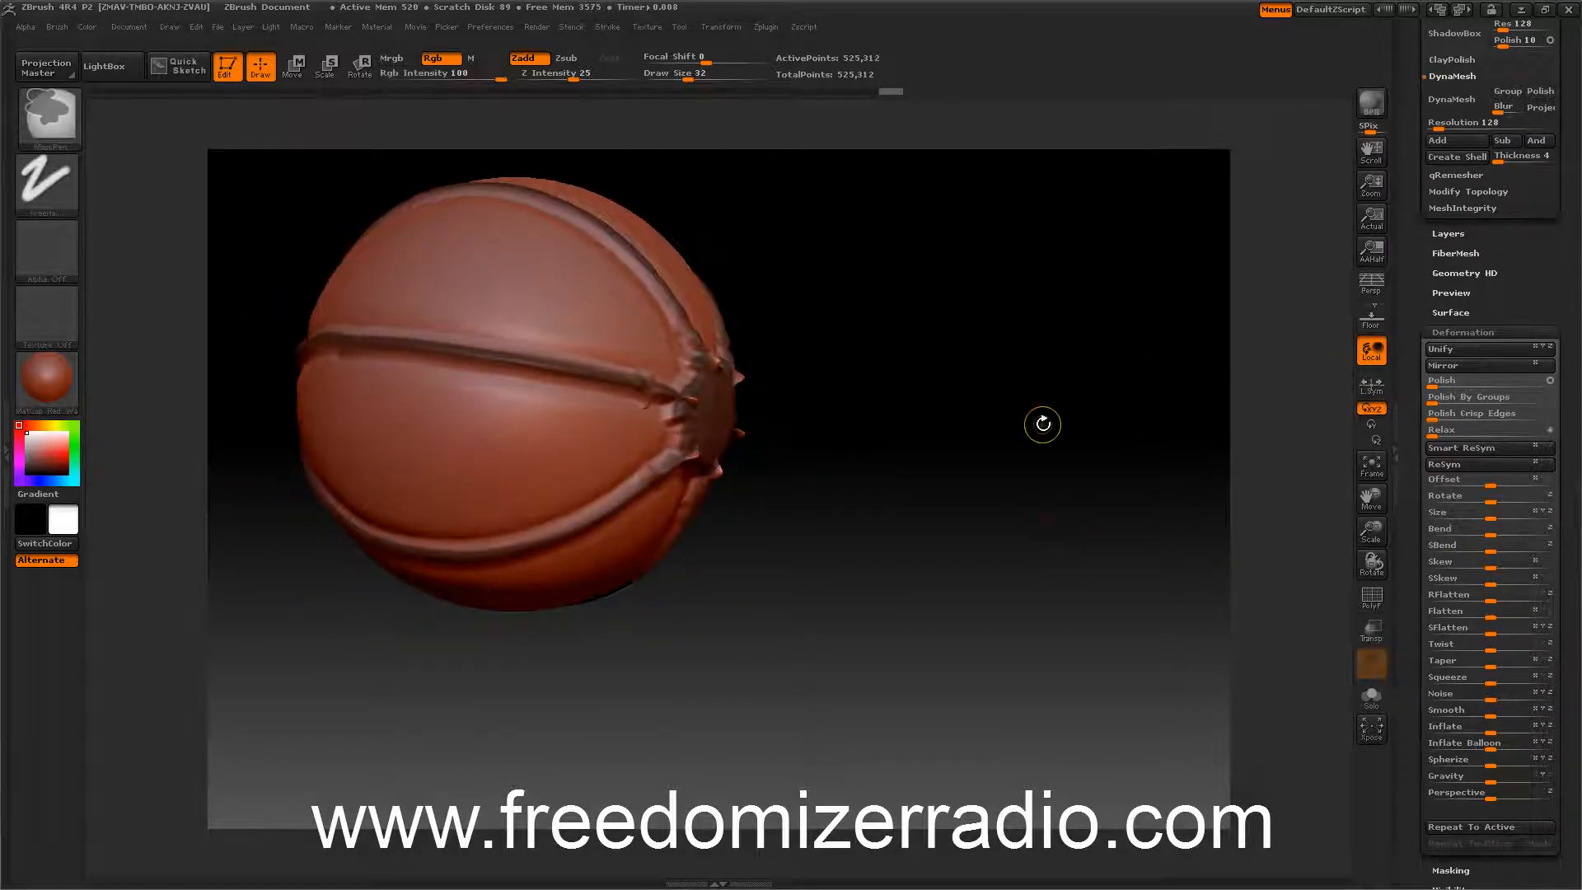
pyautogui.hotkey('ctrl', 'z')
# Invert the mask so the seams become unmasked, and reopen the Deformation settings.
pyautogui.moveTo(1226, 430)
pyautogui.mouseDown()
pyautogui.moveTo(1183, 452)
pyautogui.moveTo(1236, 505)
pyautogui.moveTo(1252, 468)
pyautogui.moveTo(1232, 520)
pyautogui.moveTo(1194, 420)
pyautogui.mouseUp()
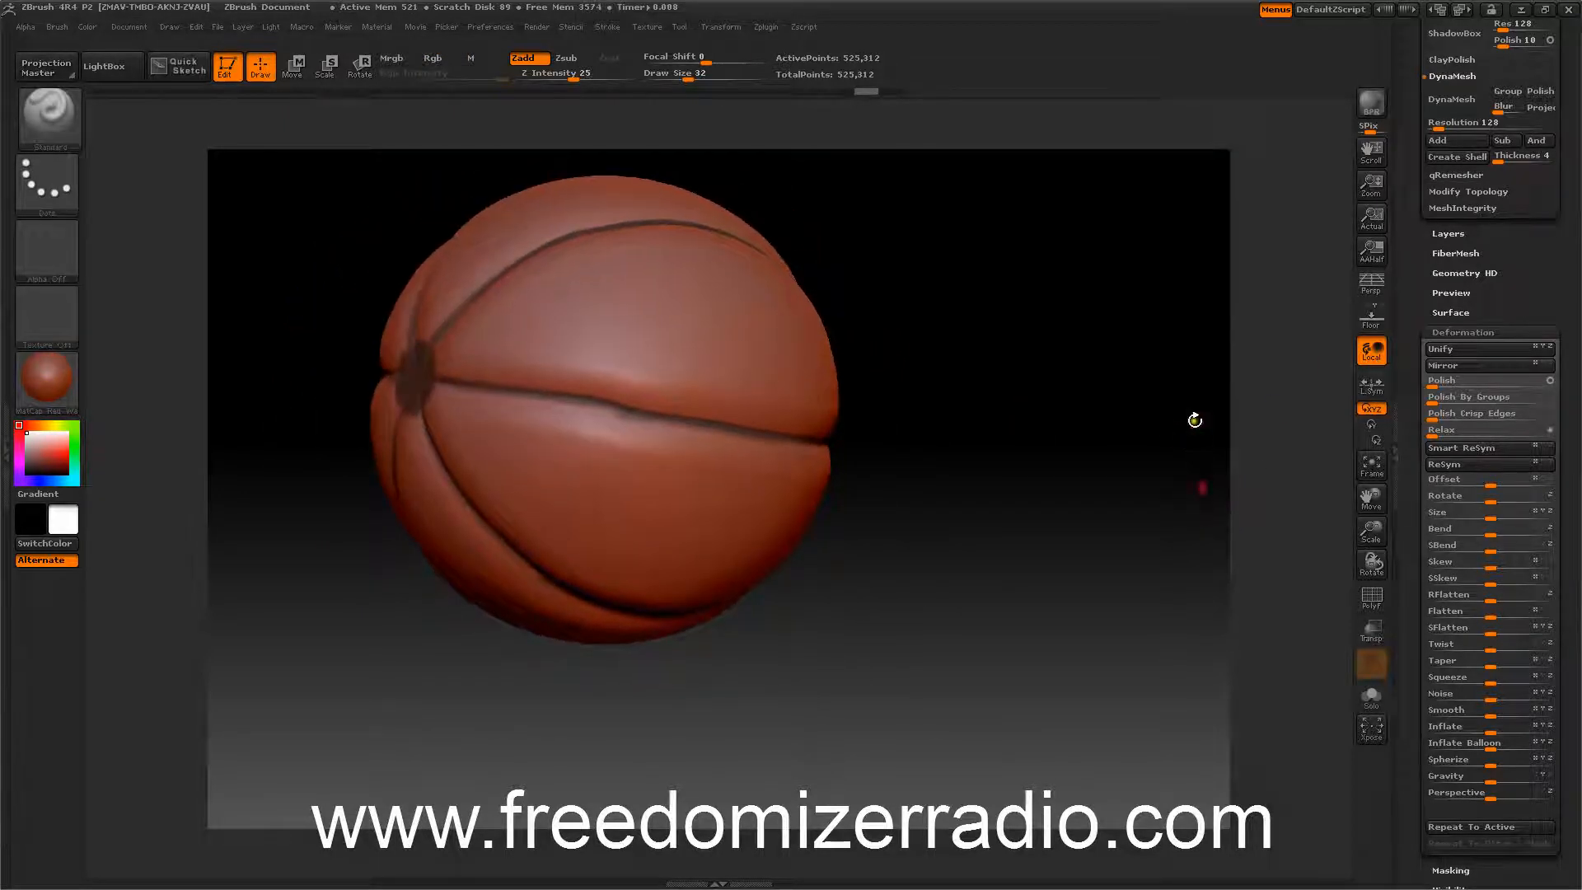
pyautogui.click(1445, 328)
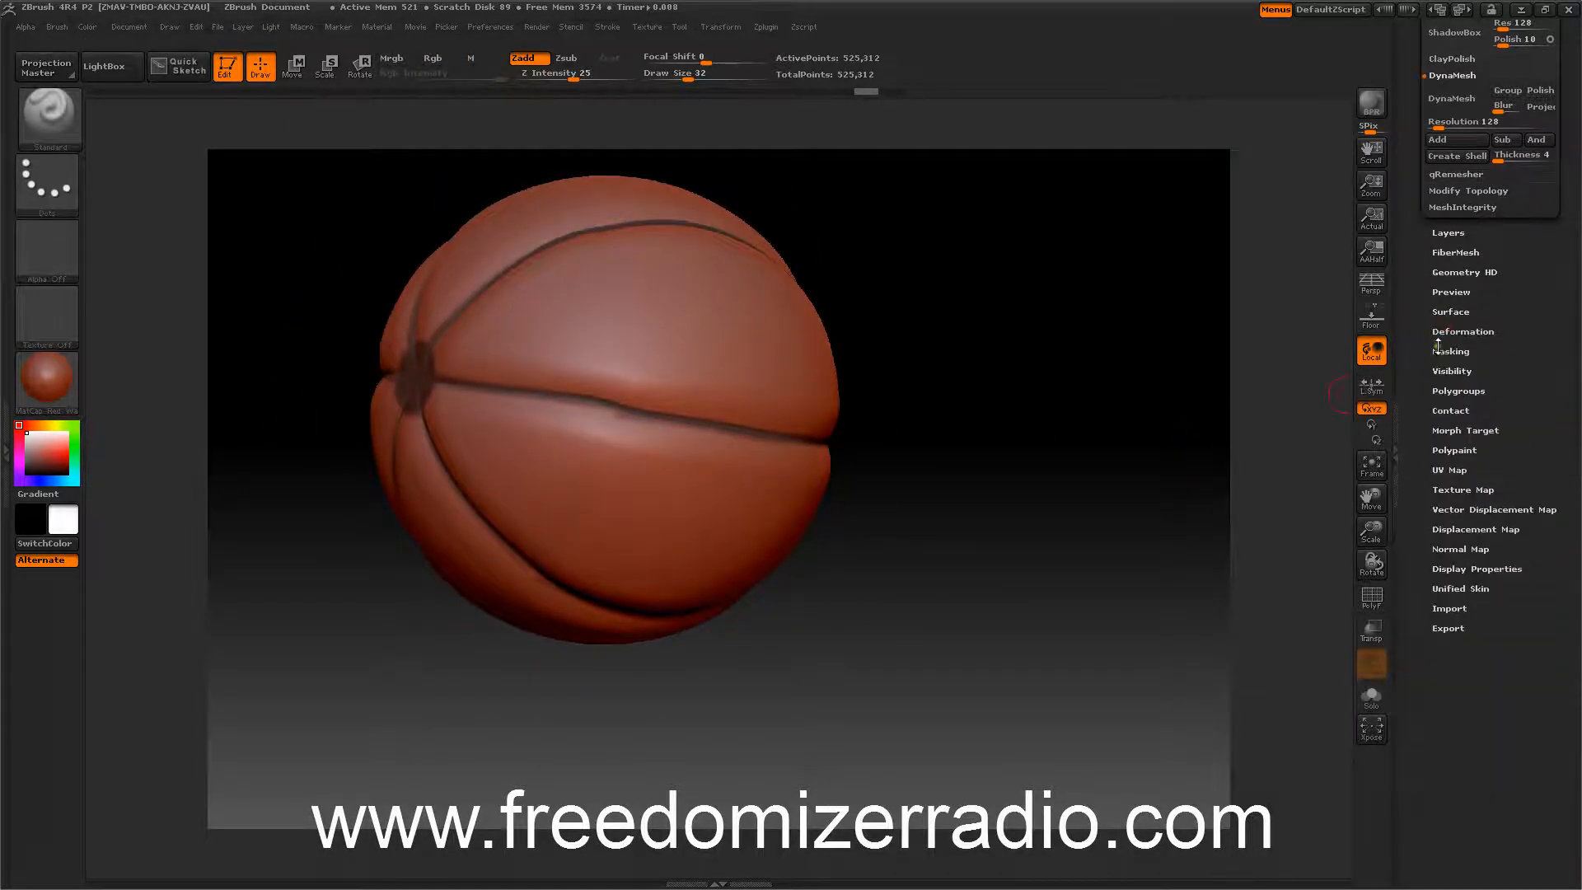
pyautogui.click(1450, 350)
pyautogui.click(1512, 367)
pyautogui.moveTo(1244, 437); pyautogui.dragTo(1305, 401)
pyautogui.click(1463, 331)
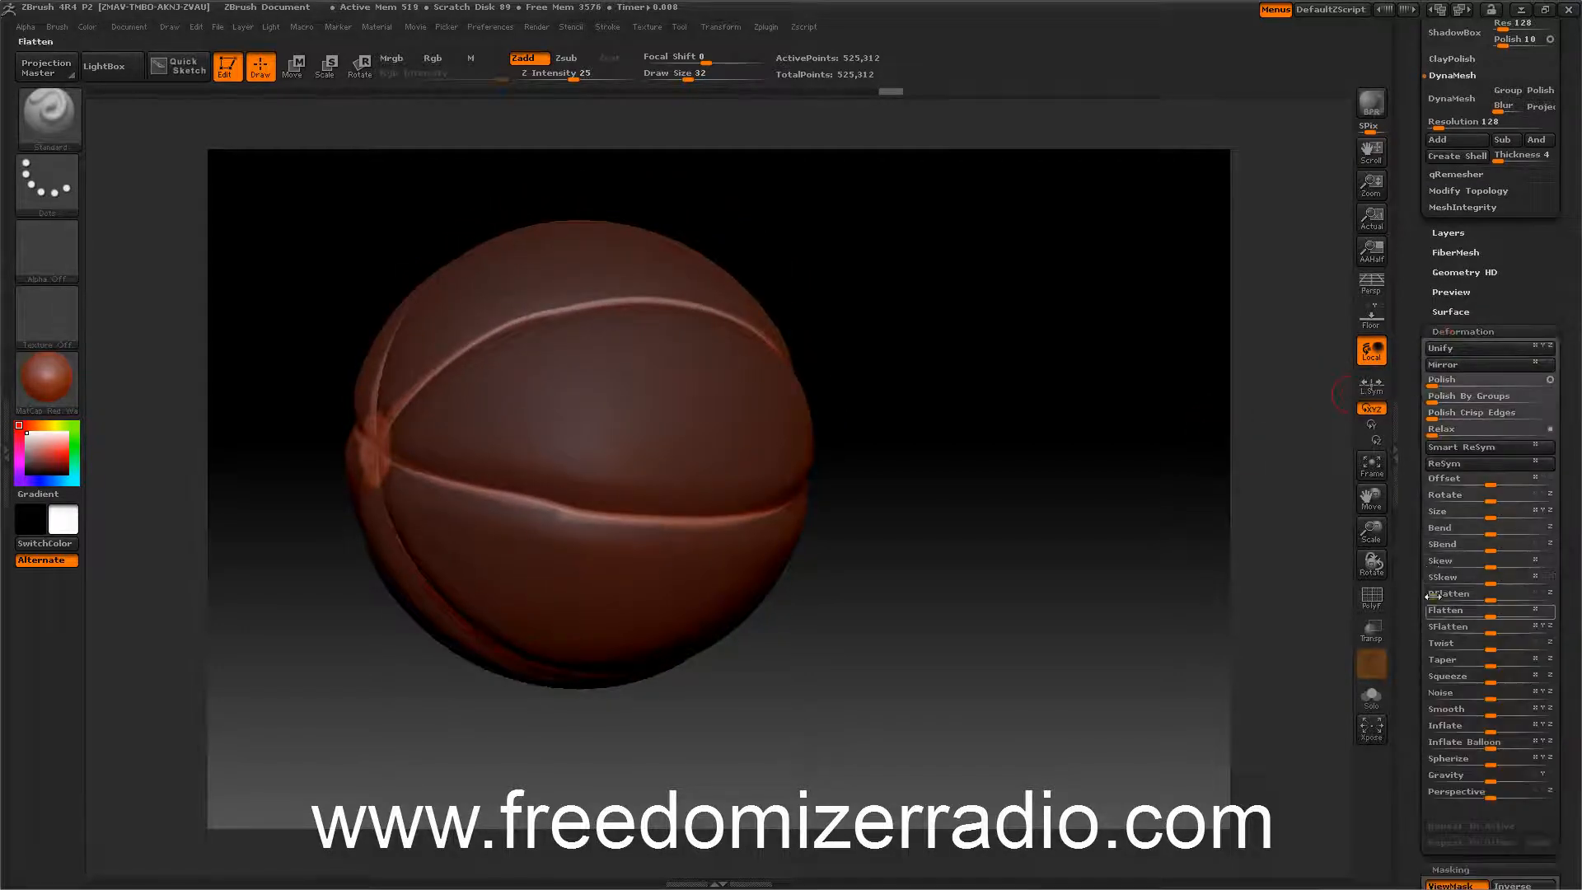
# Apply a slight Inflate deformation to the unmasked seams.
pyautogui.moveTo(1486, 726); pyautogui.dragTo(1508, 725)
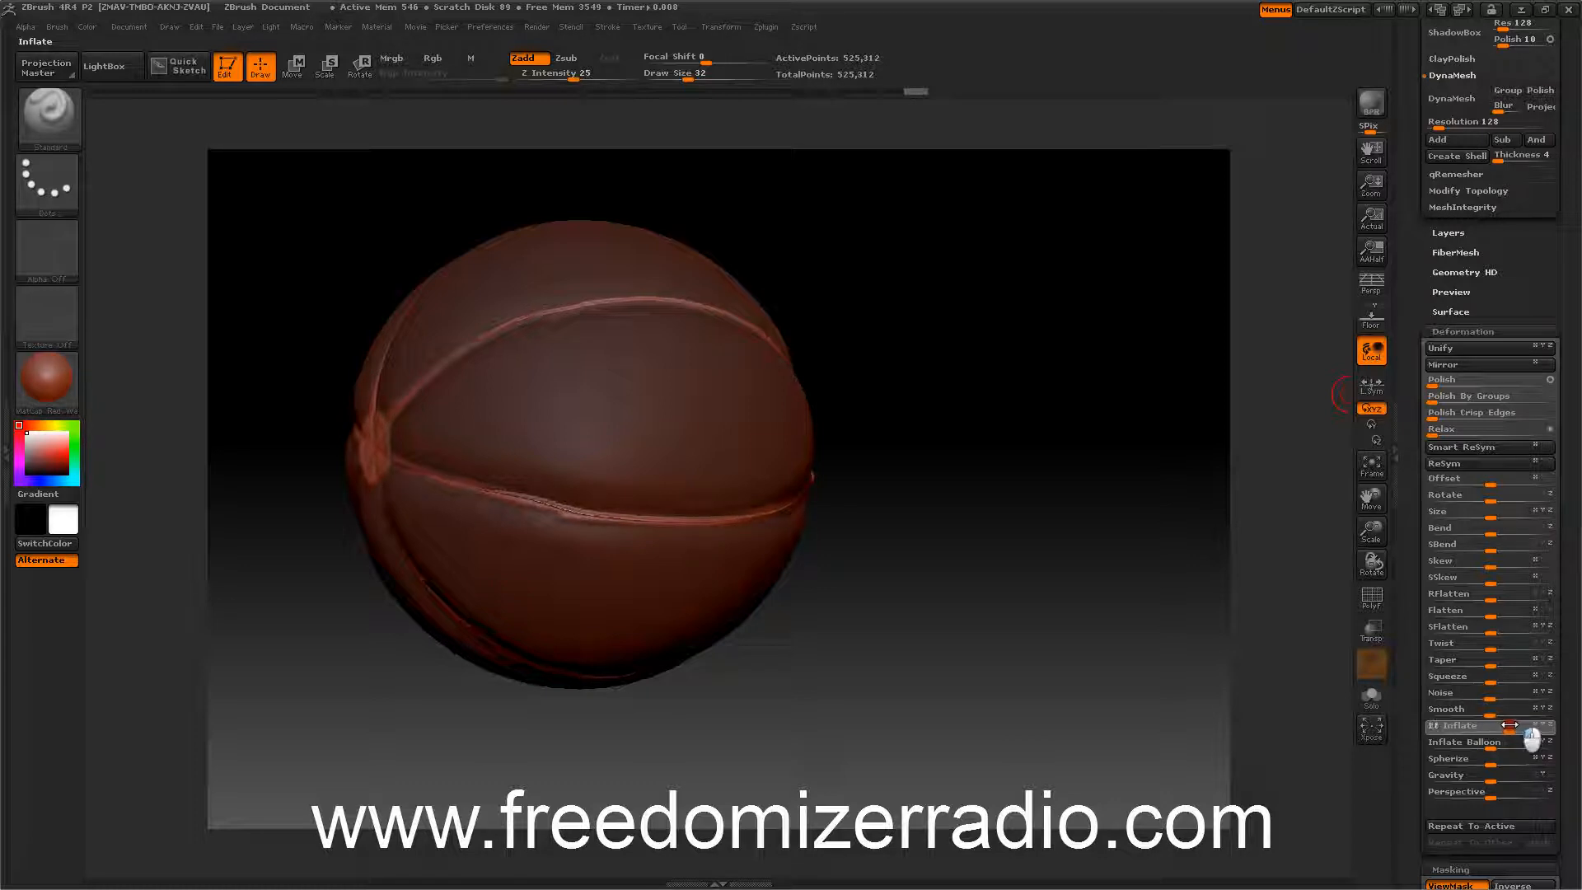
pyautogui.moveTo(1111, 552); pyautogui.dragTo(1121, 473)
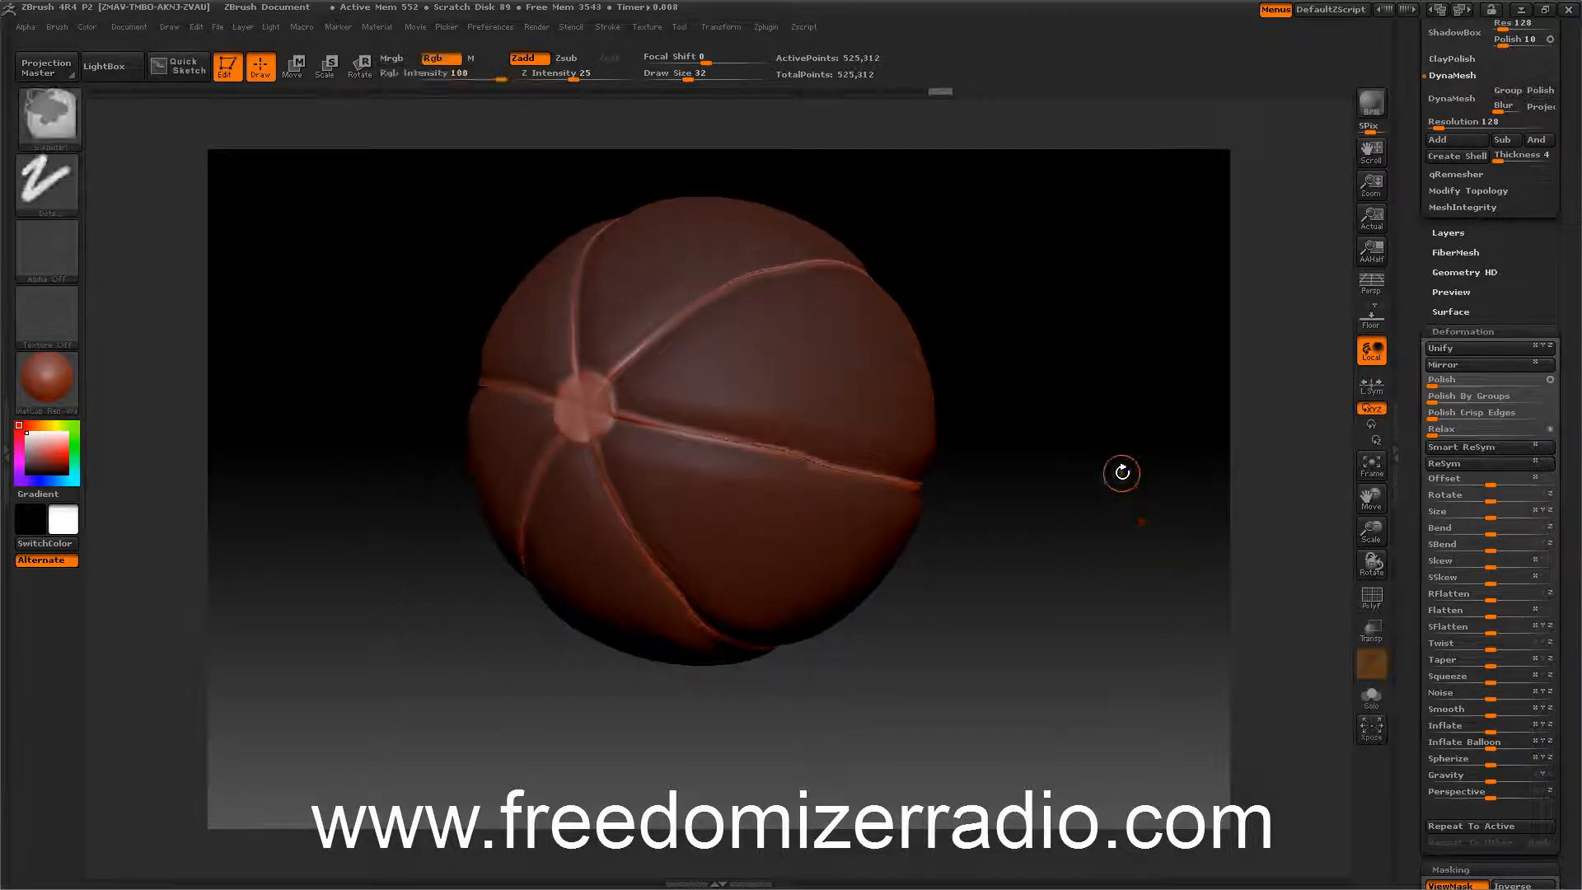
# Blur the mask twice to soften its edges along the seams.
pyautogui.click(1434, 329)
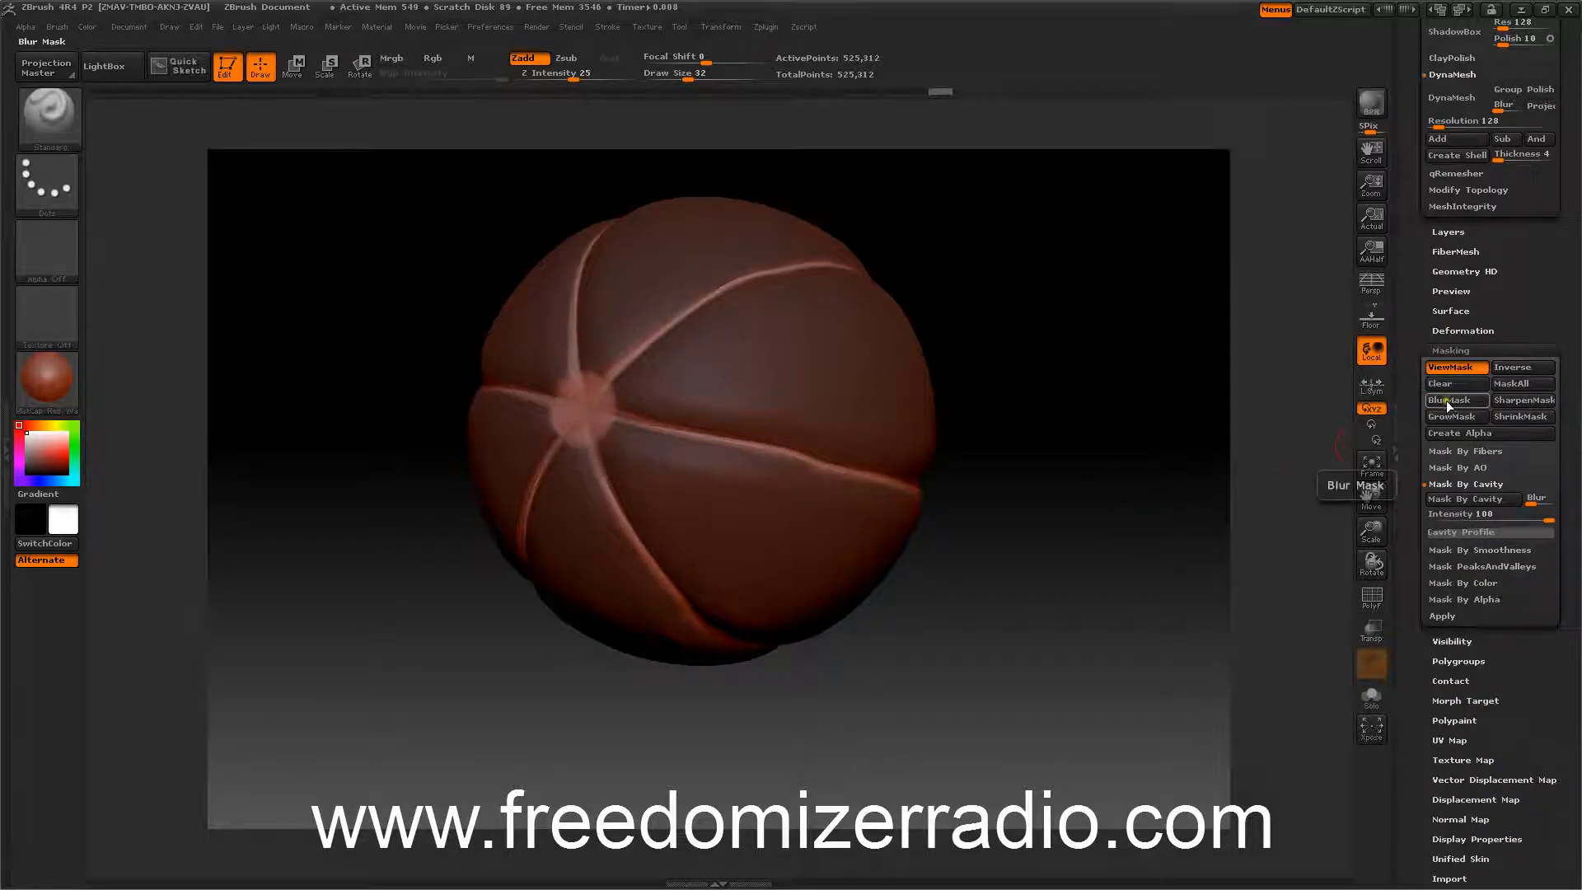
pyautogui.click(1446, 400)
pyautogui.click(1446, 400)
pyautogui.moveTo(1305, 443); pyautogui.dragTo(1253, 443)
# Apply Inflate to the seams again in two small increments.
pyautogui.click(1438, 330)
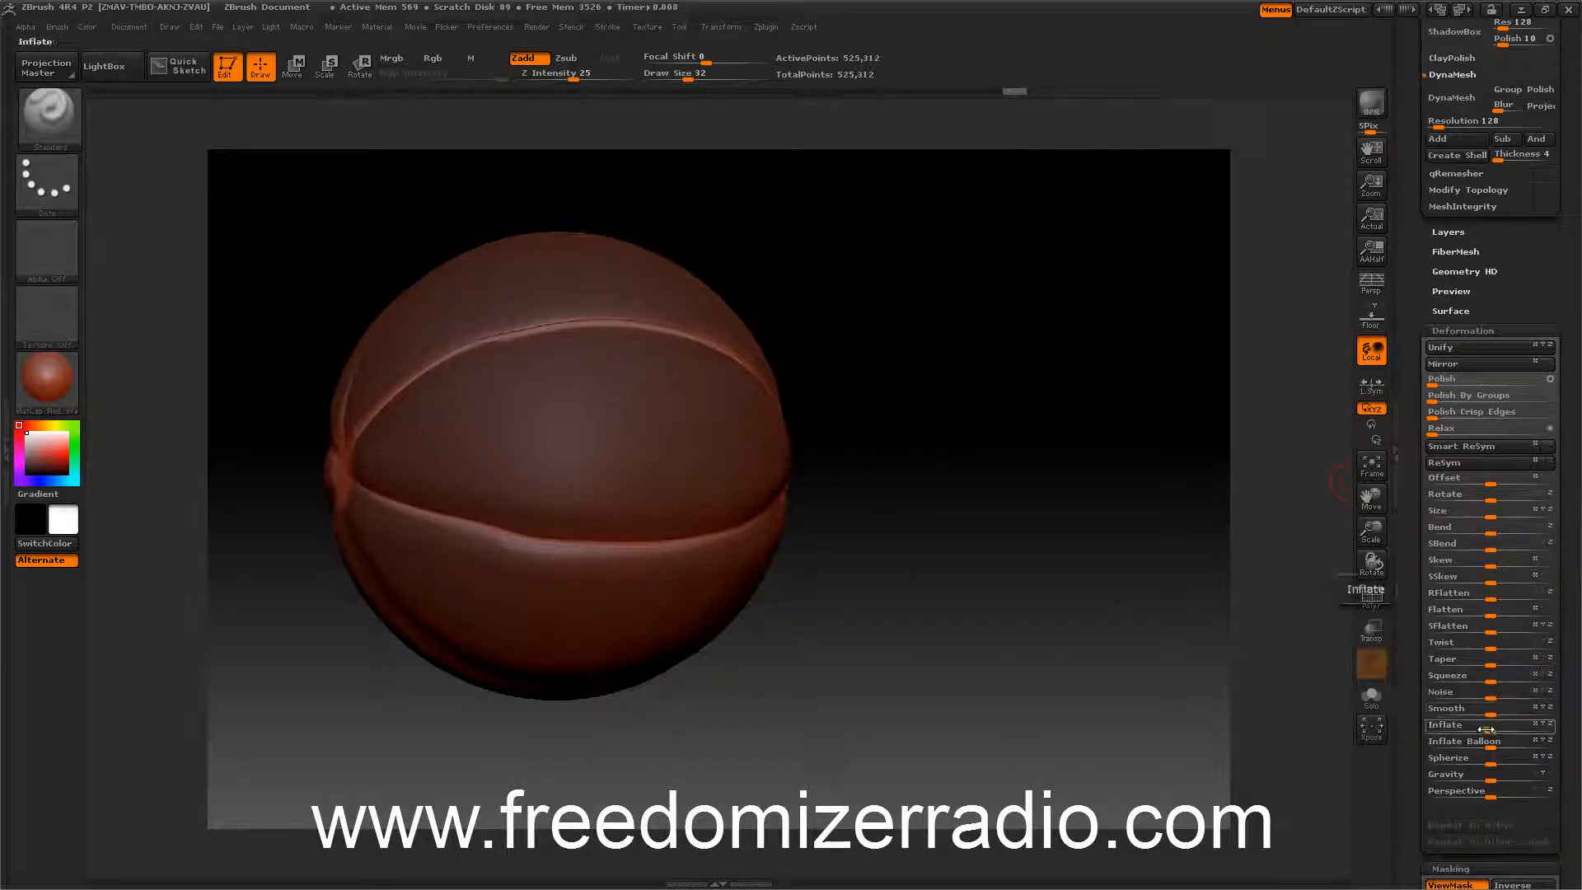
pyautogui.moveTo(1487, 725); pyautogui.dragTo(1512, 725)
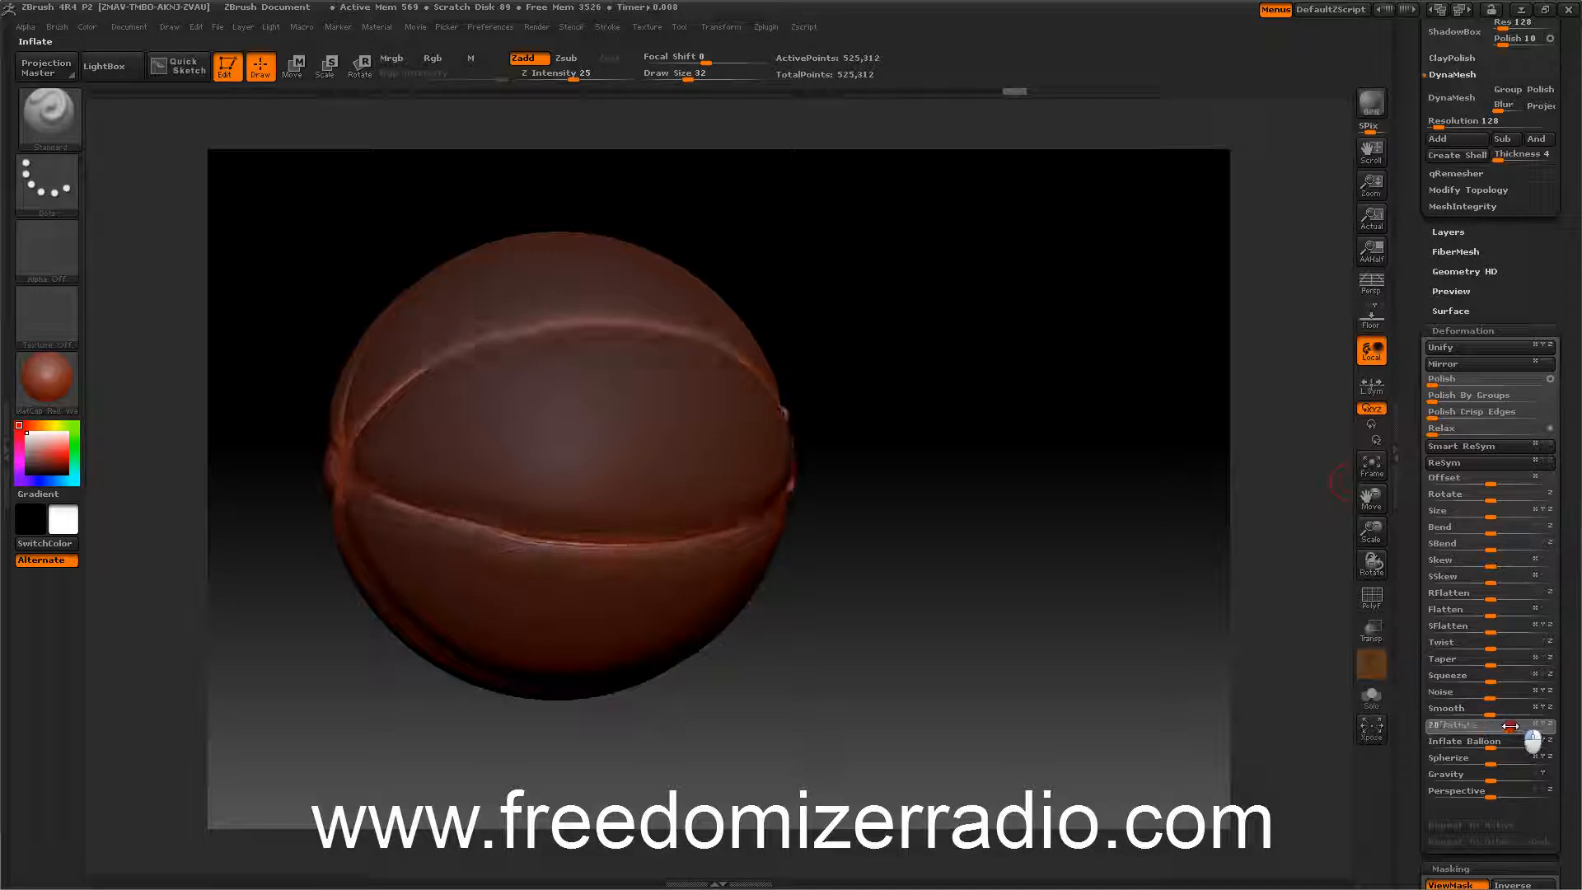
pyautogui.moveTo(1236, 612); pyautogui.dragTo(1197, 590)
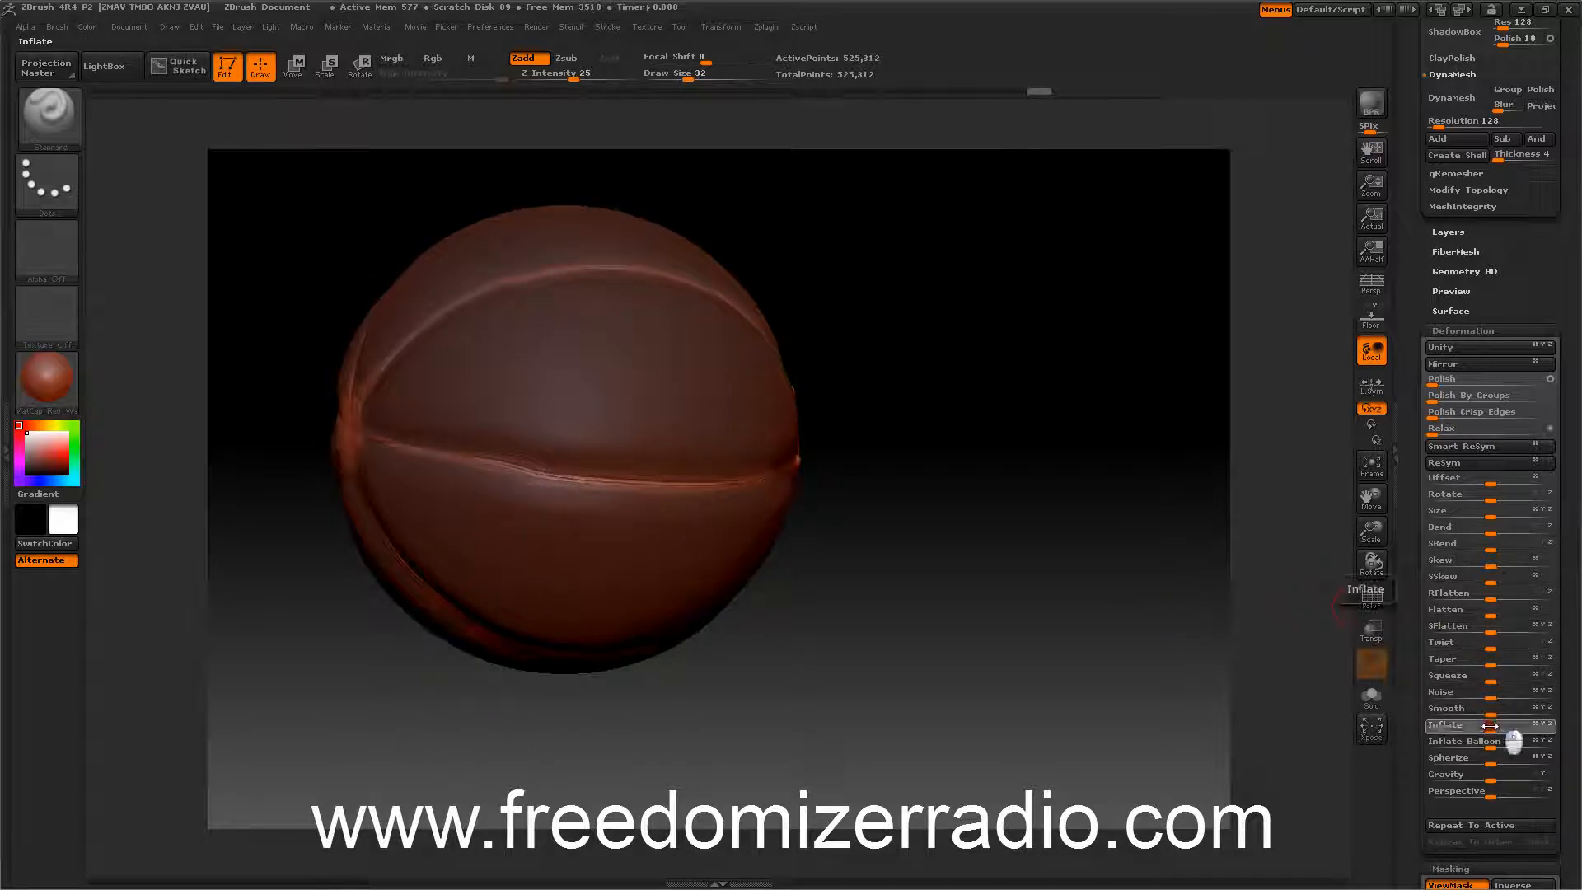
pyautogui.moveTo(1480, 727); pyautogui.dragTo(1479, 726)
pyautogui.moveTo(1175, 590)
pyautogui.mouseDown()
pyautogui.moveTo(1208, 590)
pyautogui.moveTo(1193, 586)
pyautogui.mouseUp()
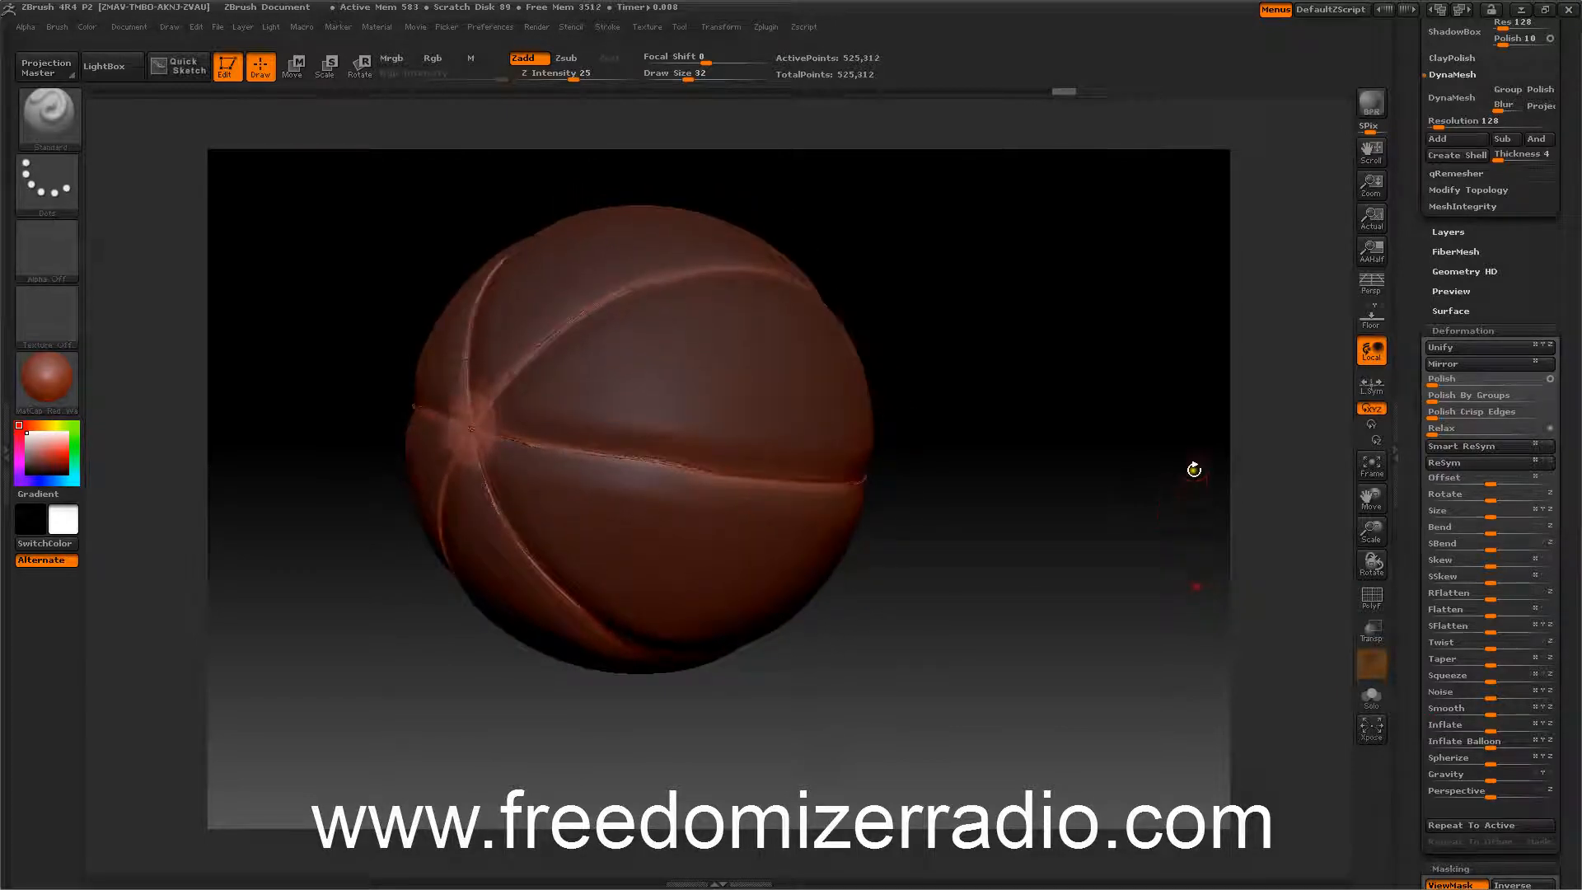
# Invert the mask so the seams become masked again.
pyautogui.click(1444, 330)
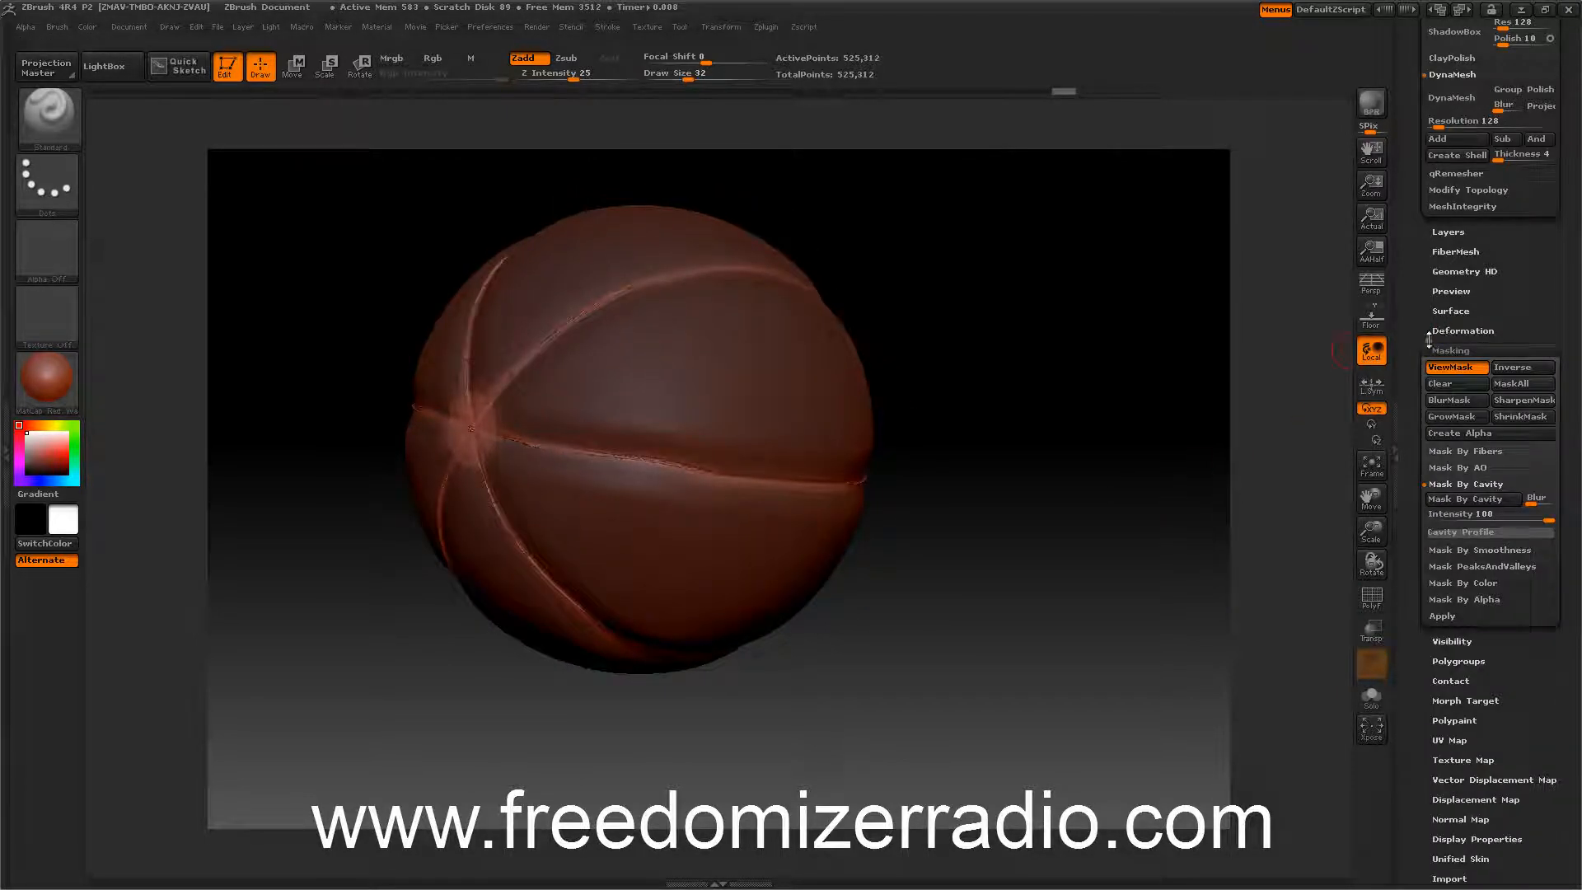
pyautogui.moveTo(1170, 392); pyautogui.dragTo(1215, 401)
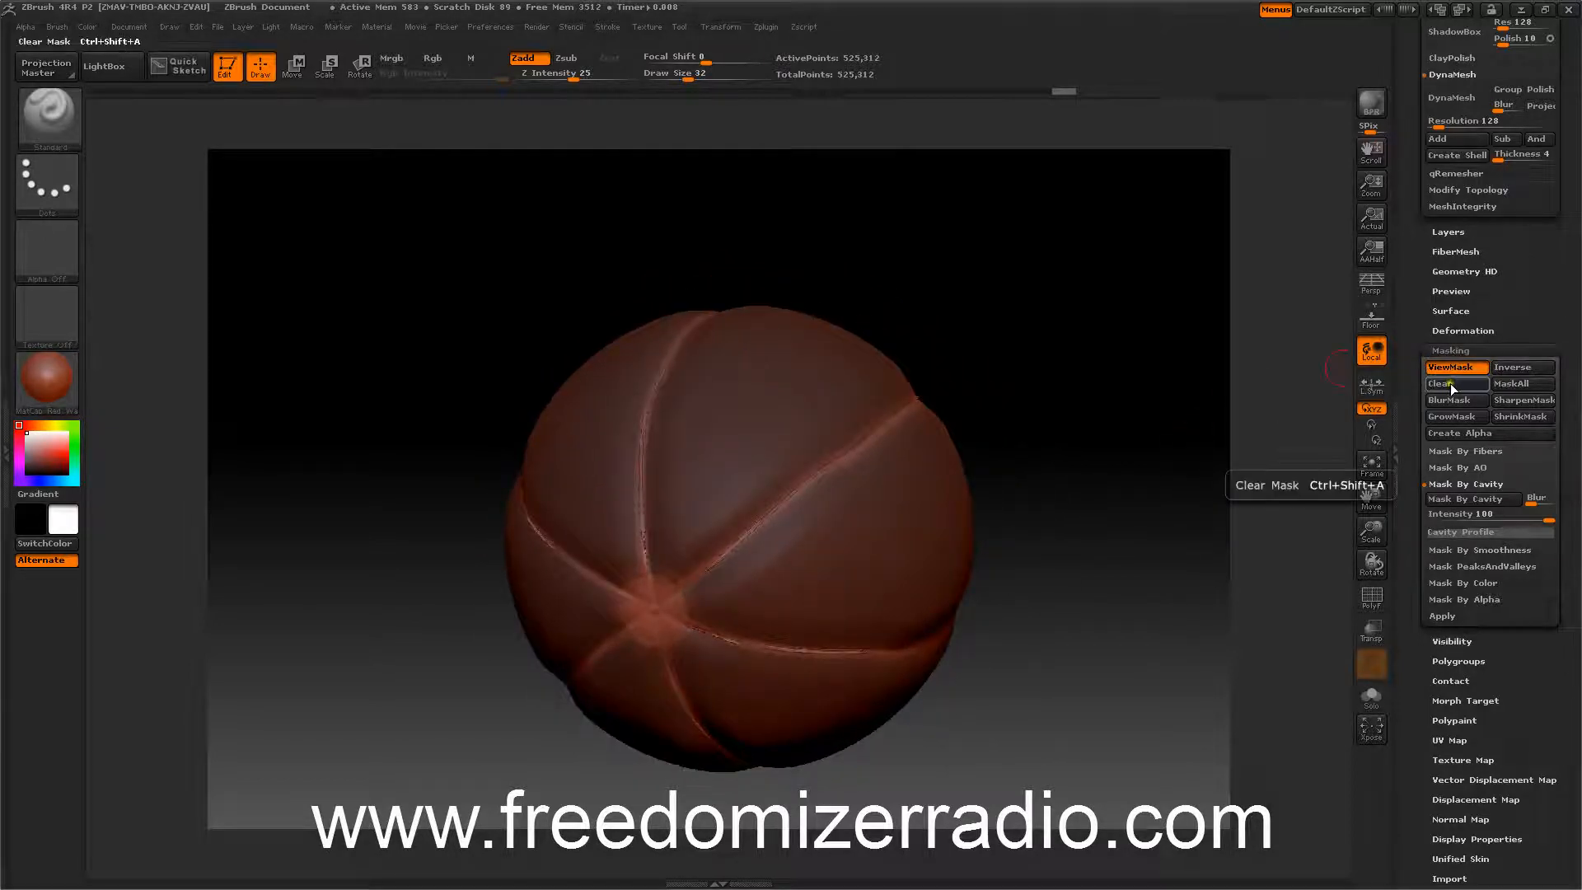
pyautogui.click(1505, 369)
pyautogui.moveTo(1237, 417); pyautogui.dragTo(1088, 408)
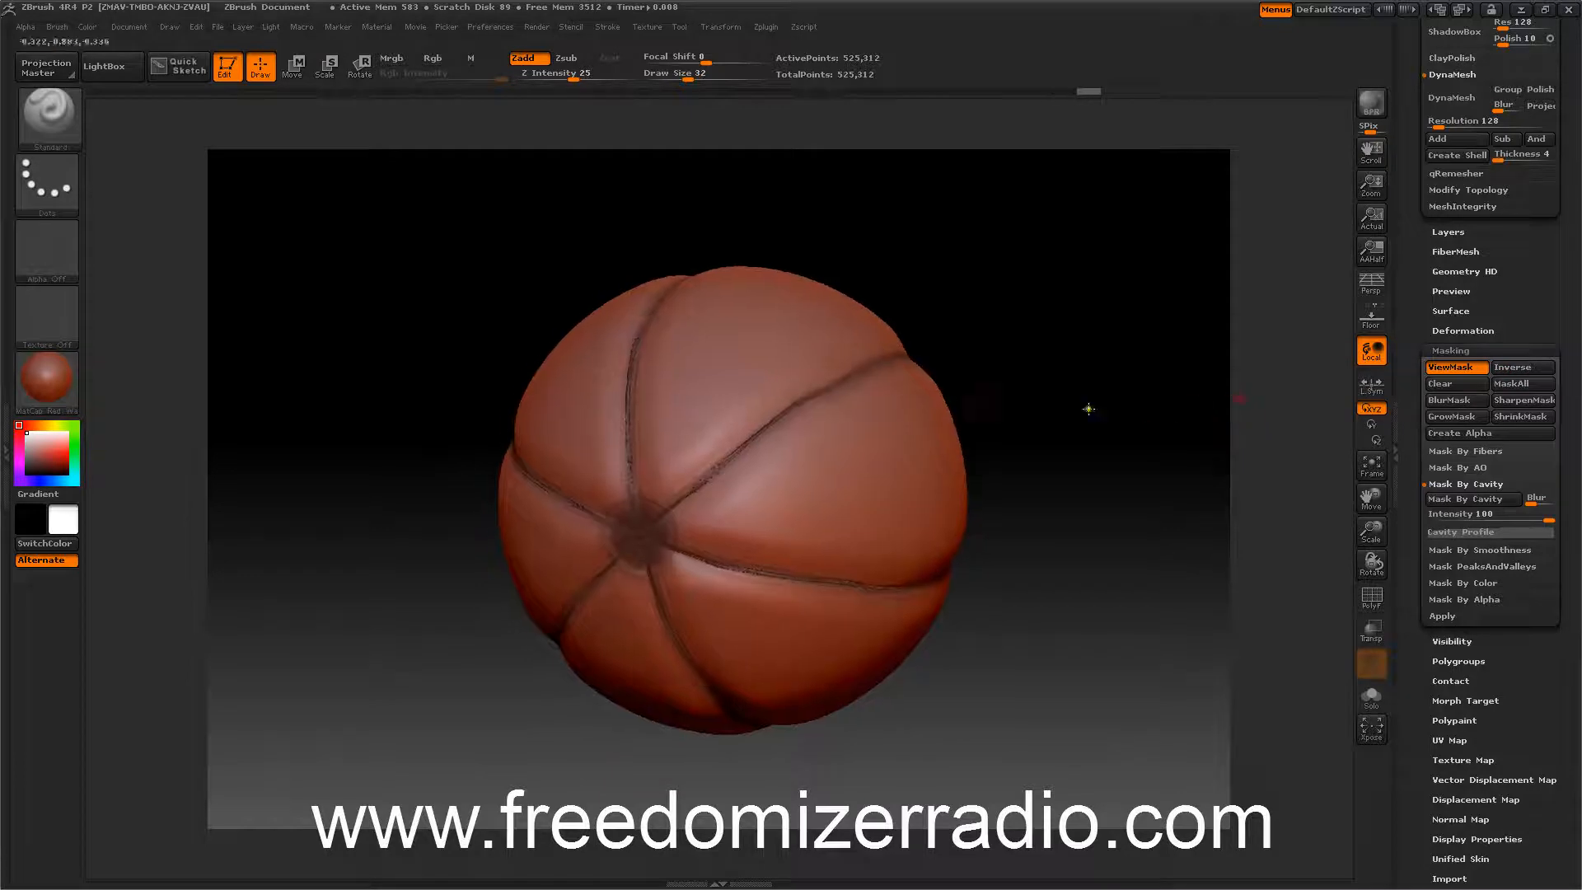
# Switch the model's material to Blinn.
pyautogui.click(54, 383)
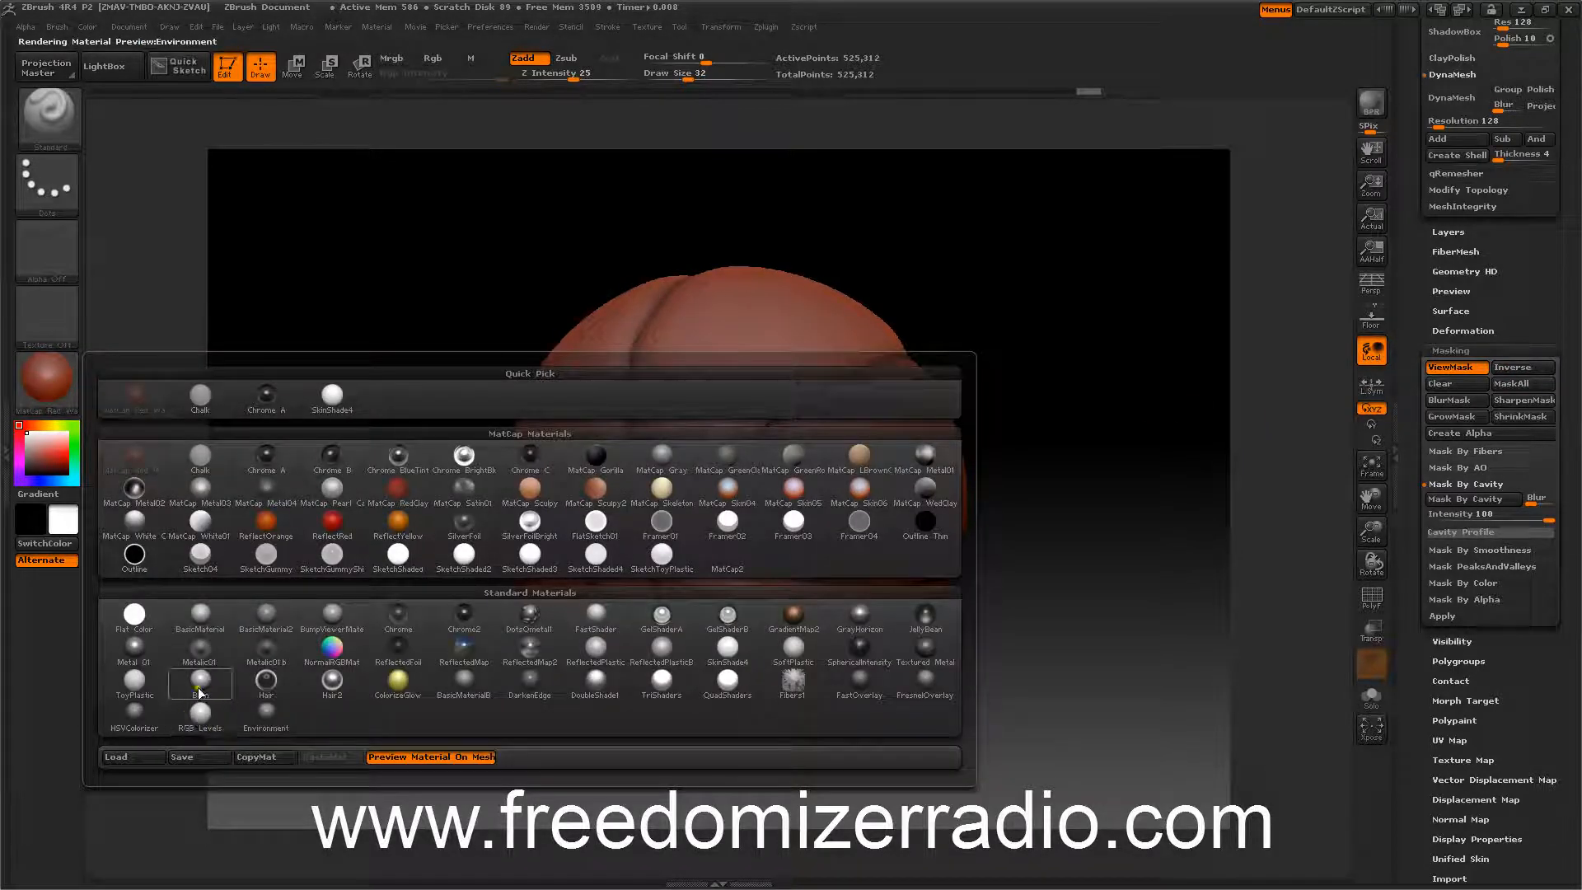
pyautogui.moveTo(204, 689)
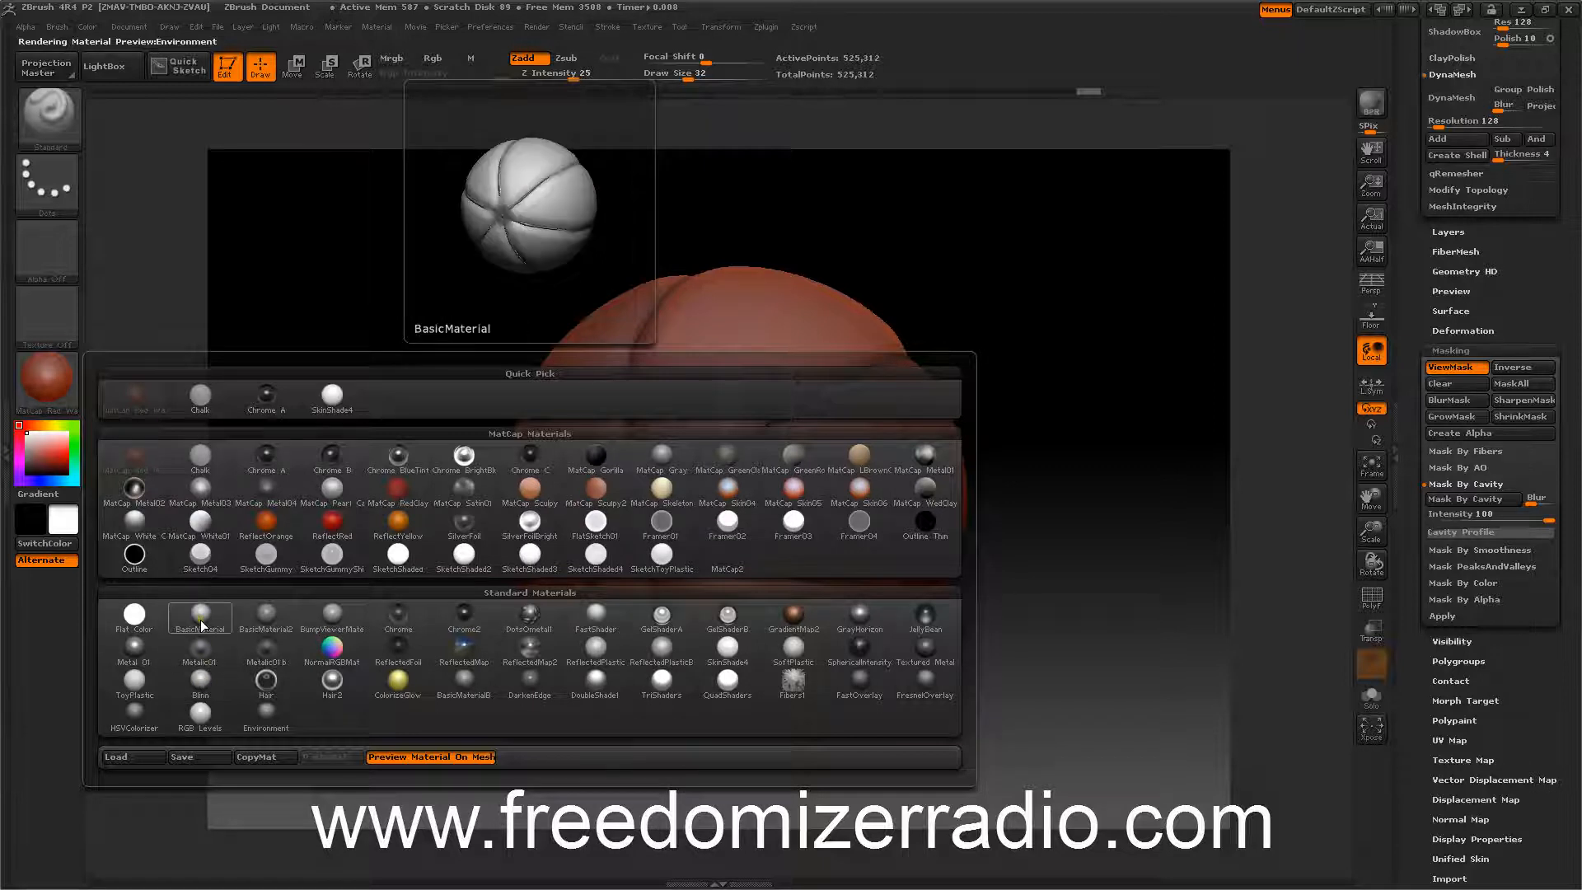
pyautogui.click(201, 683)
pyautogui.moveTo(391, 325)
pyautogui.mouseDown()
pyautogui.moveTo(403, 396)
pyautogui.moveTo(377, 346)
pyautogui.mouseUp()
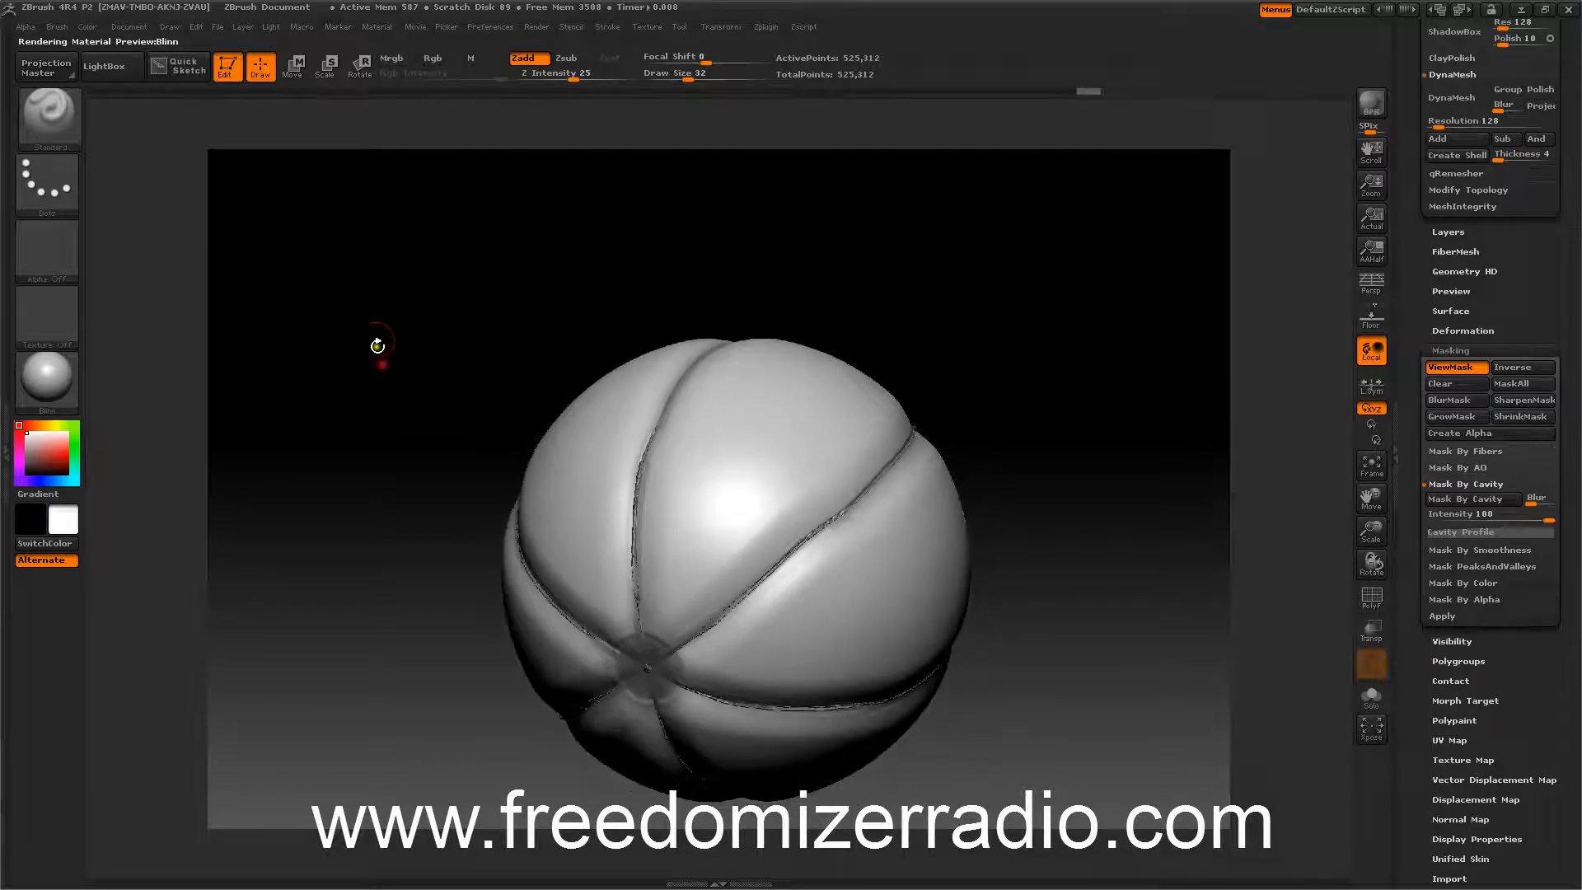
pyautogui.click(376, 27)
pyautogui.click(402, 300)
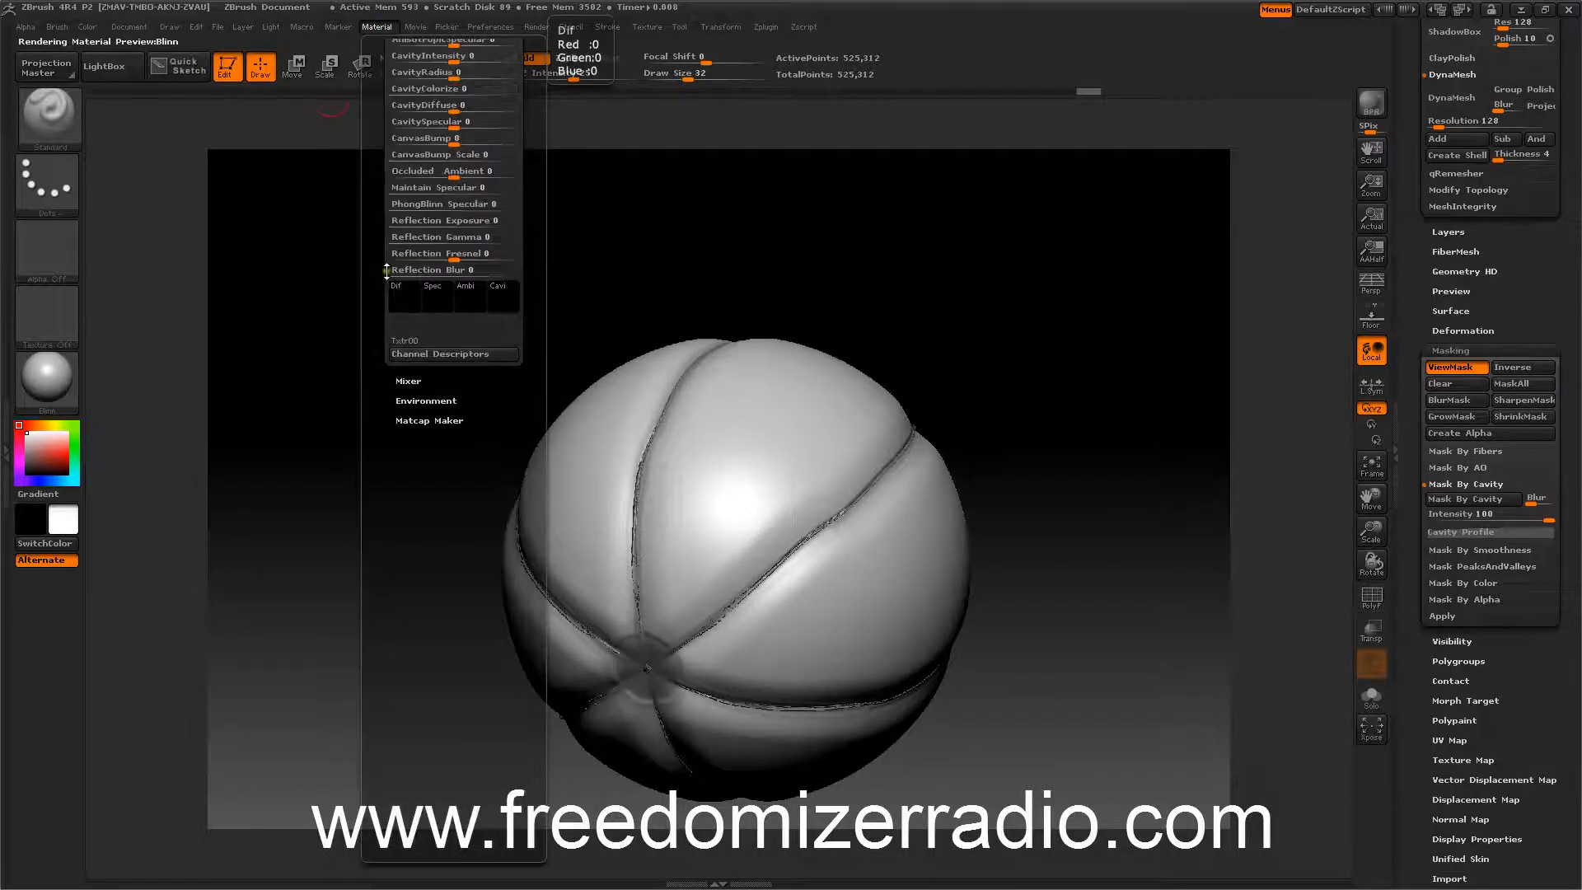
pyautogui.moveTo(387, 239); pyautogui.dragTo(388, 400)
pyautogui.click(483, 402)
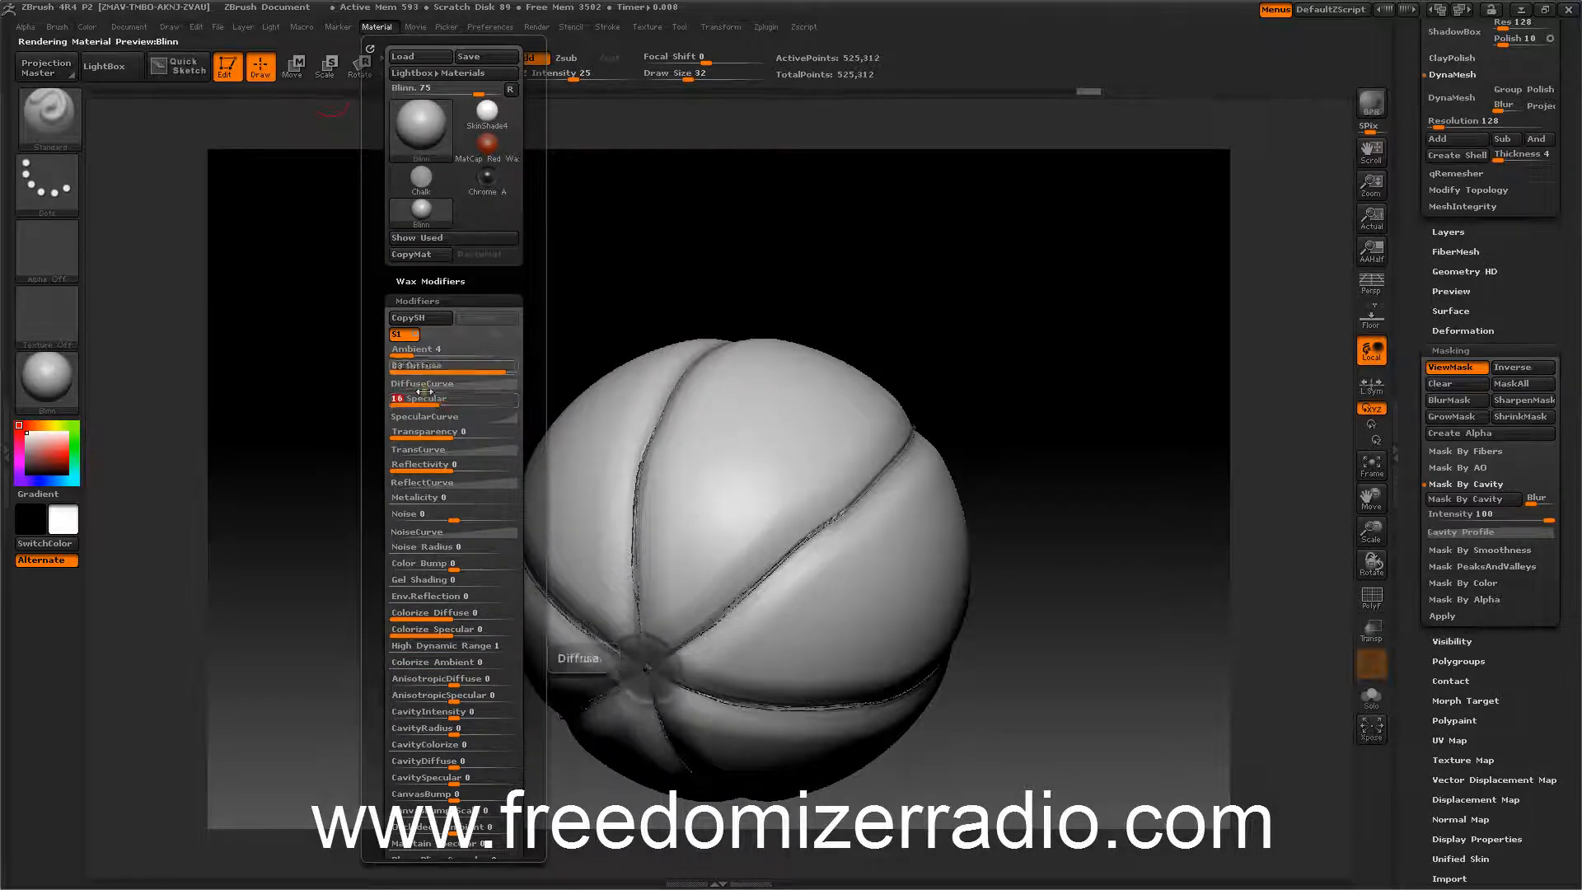
pyautogui.moveTo(298, 339); pyautogui.dragTo(310, 344)
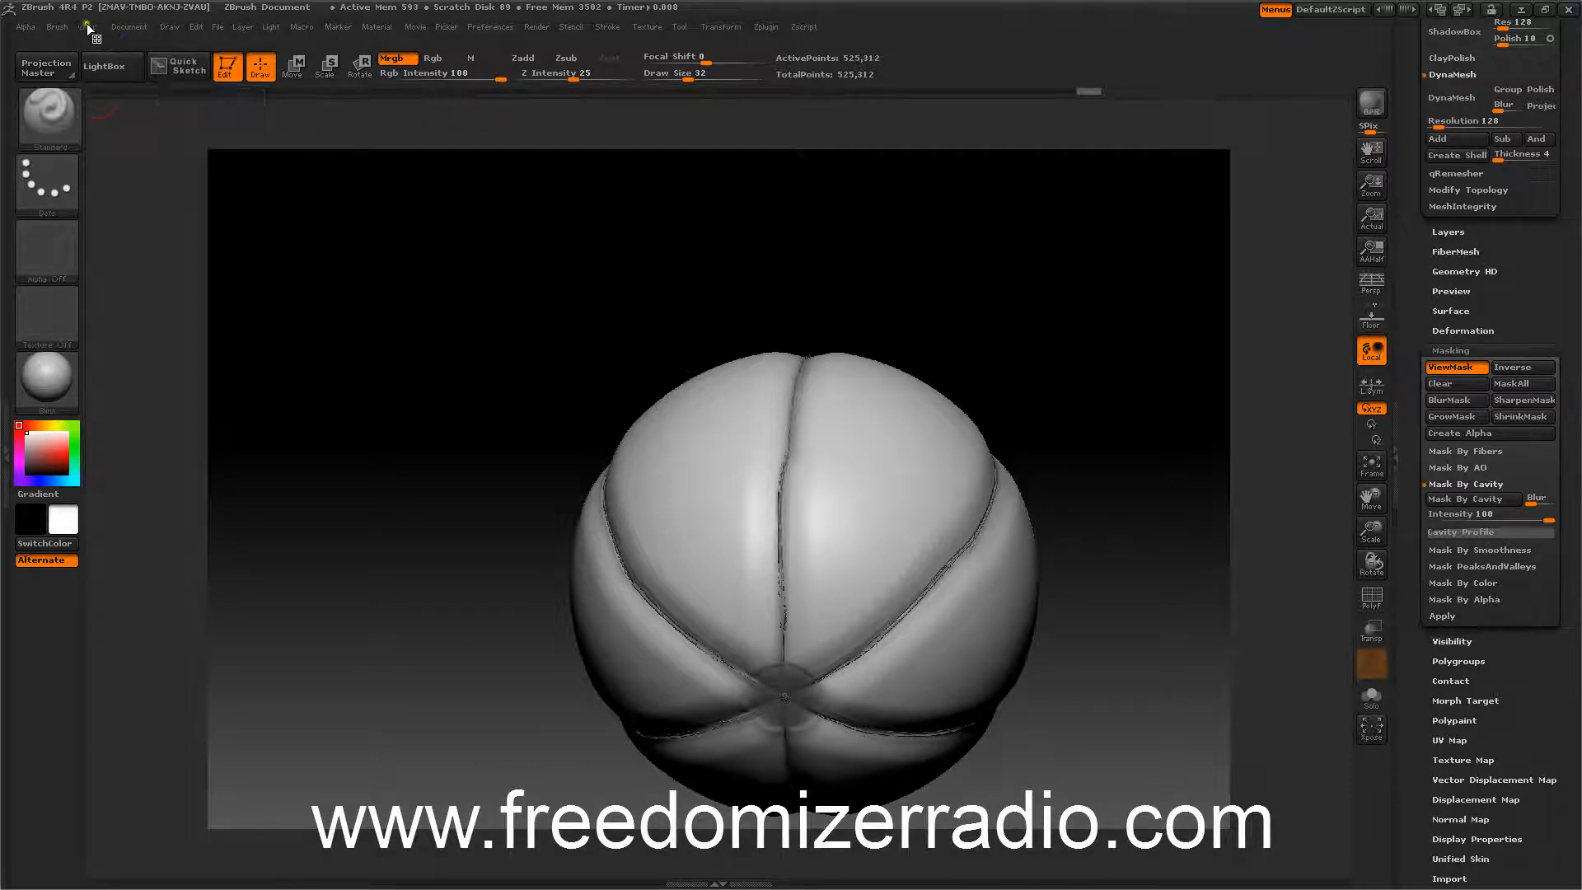
# Pick an orange color and fill the whole object with it.
pyautogui.moveTo(86, 24)
pyautogui.moveTo(170, 125); pyautogui.dragTo(154, 123)
pyautogui.moveTo(333, 231); pyautogui.dragTo(318, 272)
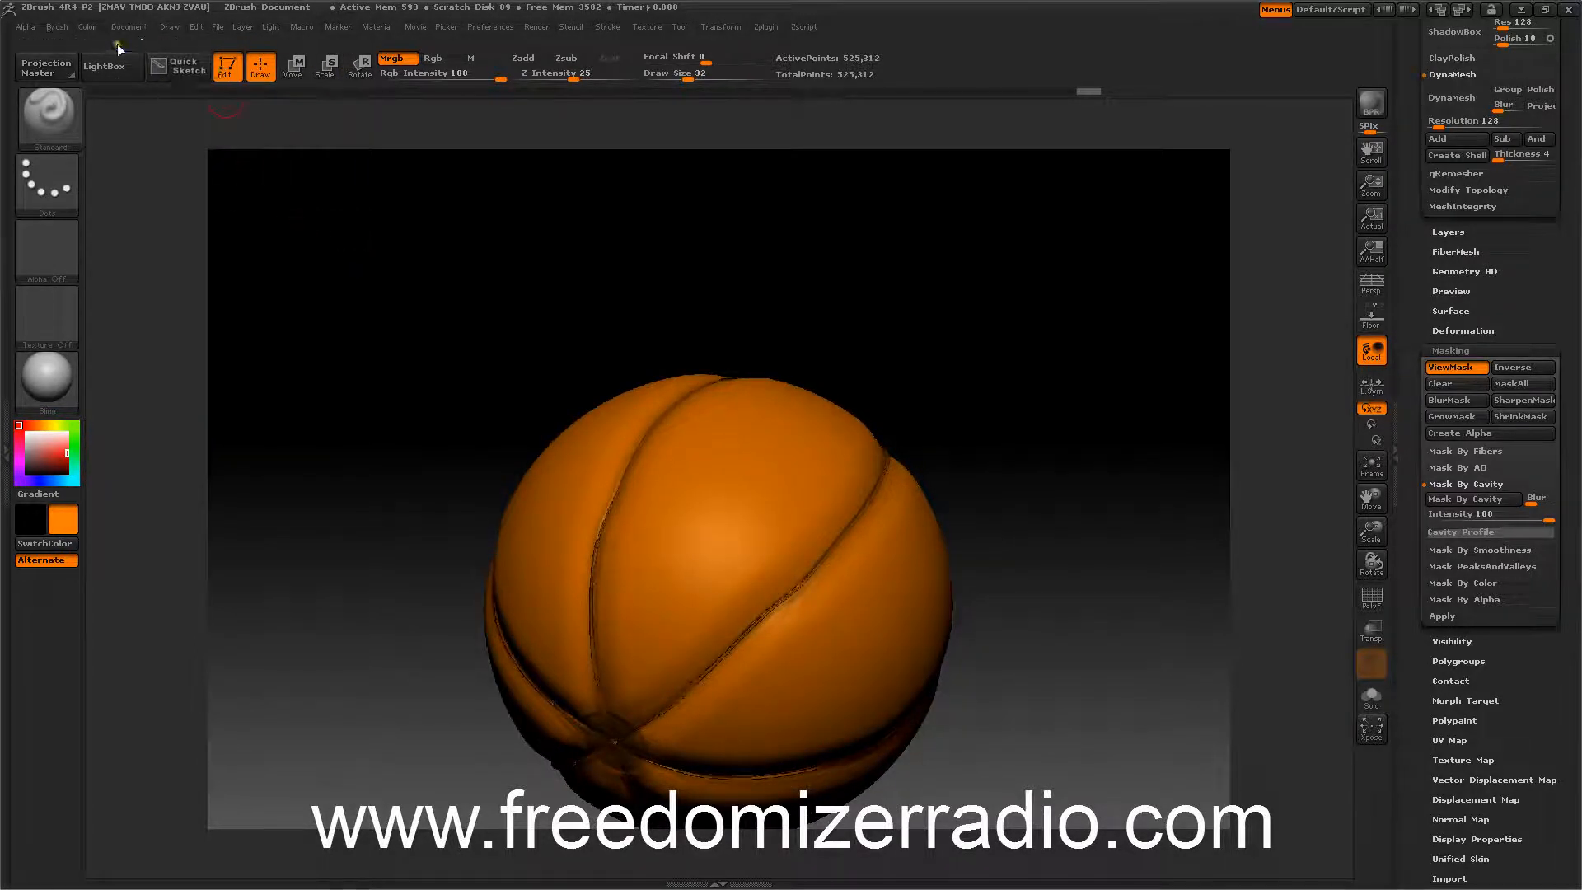
pyautogui.click(94, 29)
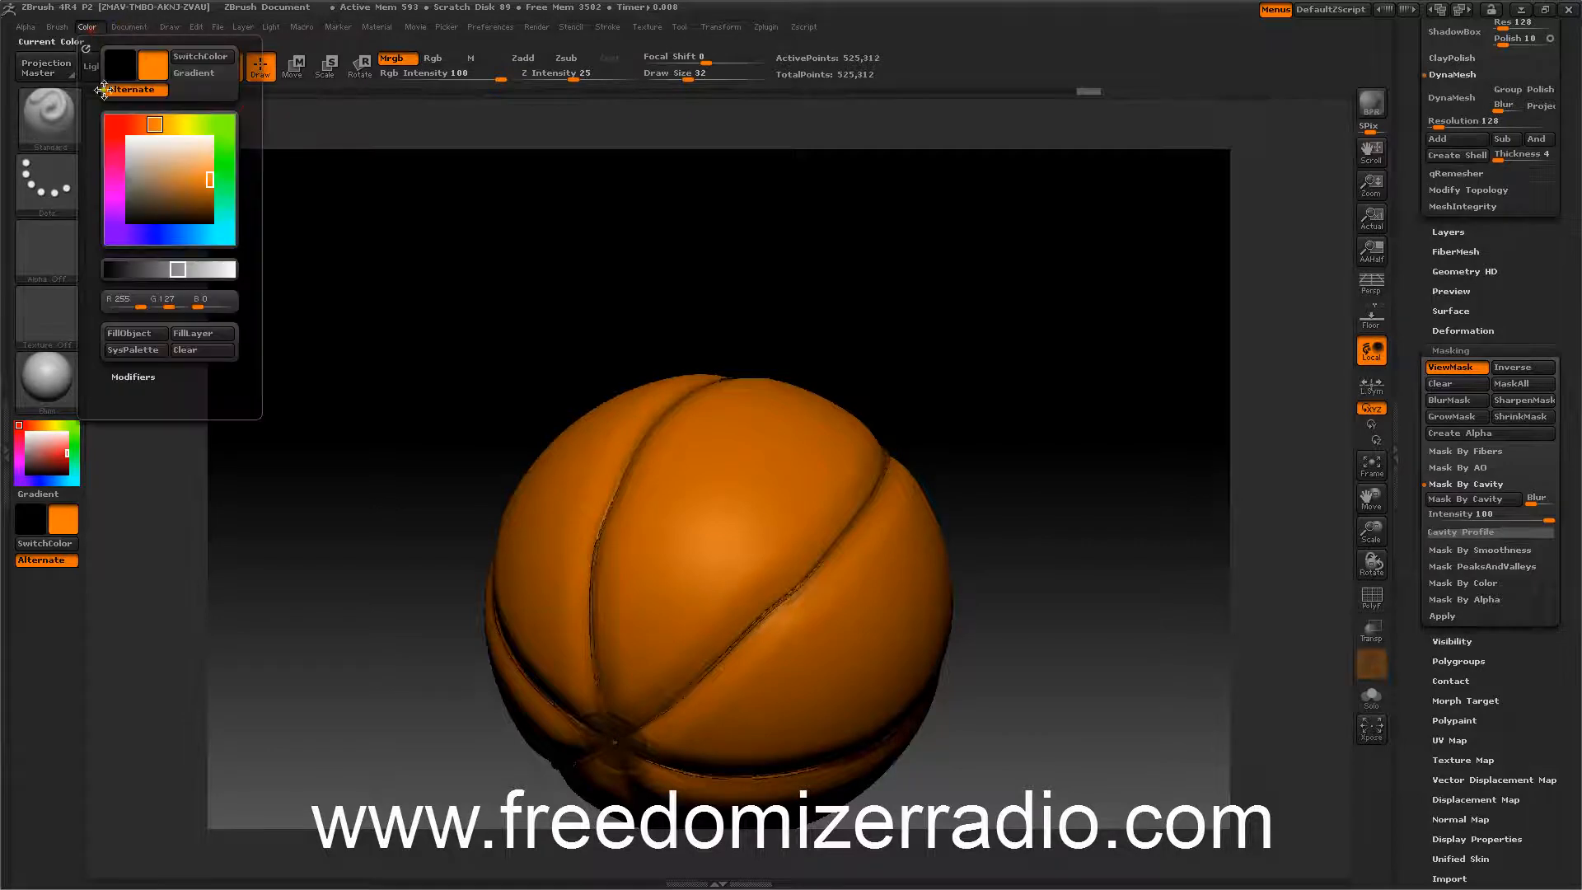
pyautogui.click(127, 334)
pyautogui.moveTo(345, 303); pyautogui.dragTo(356, 284)
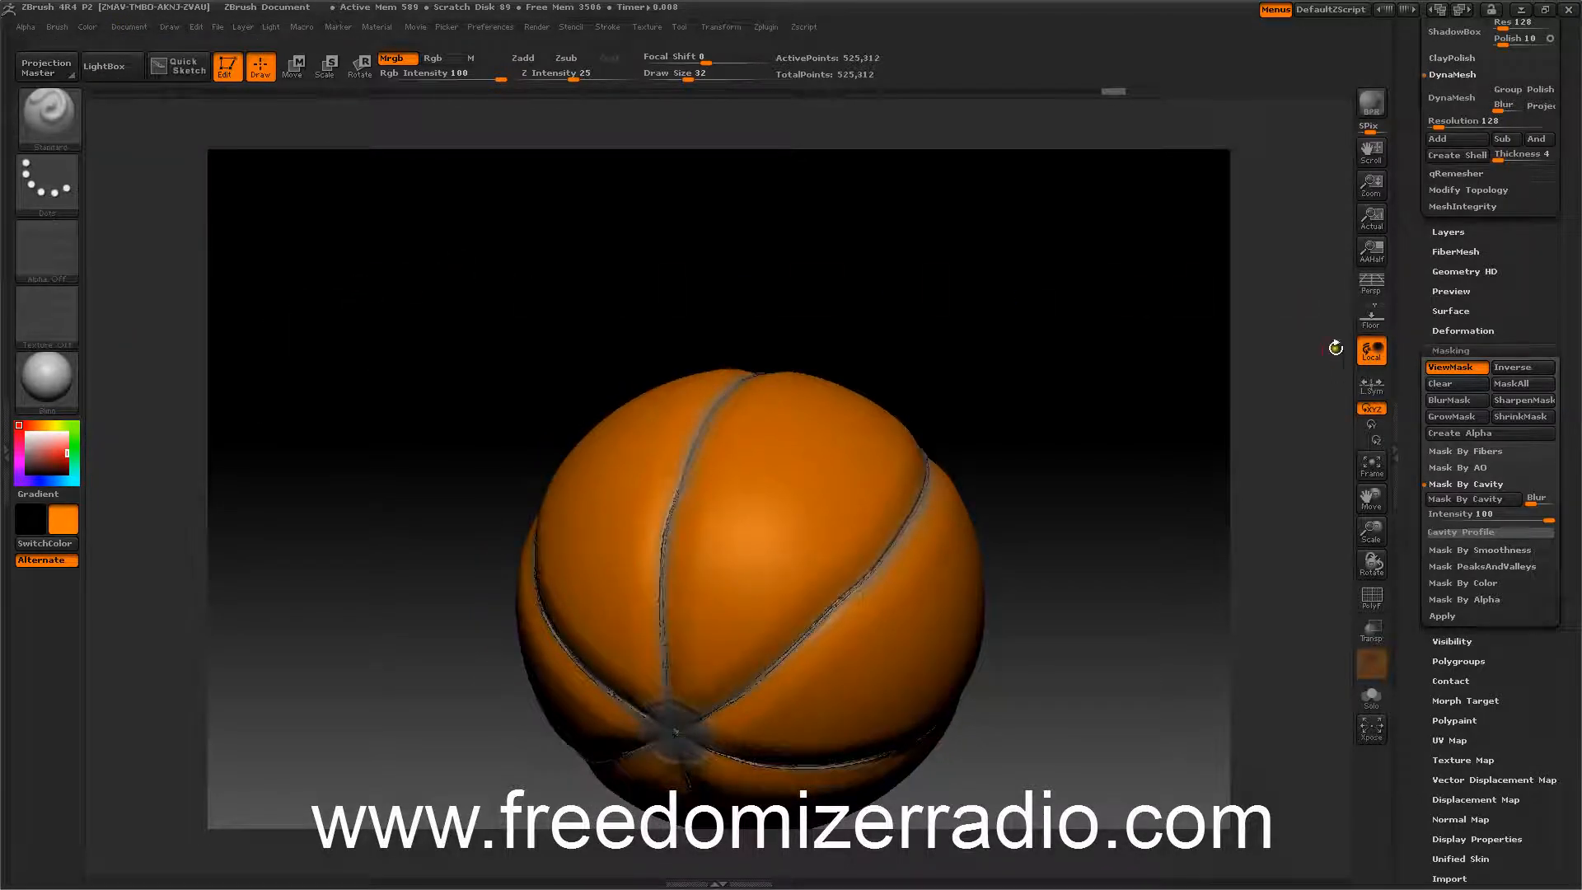
# Invert the mask and fill the unmasked seams with a darker orange color.
pyautogui.click(1513, 367)
pyautogui.moveTo(1109, 304); pyautogui.dragTo(1122, 294)
pyautogui.click(86, 27)
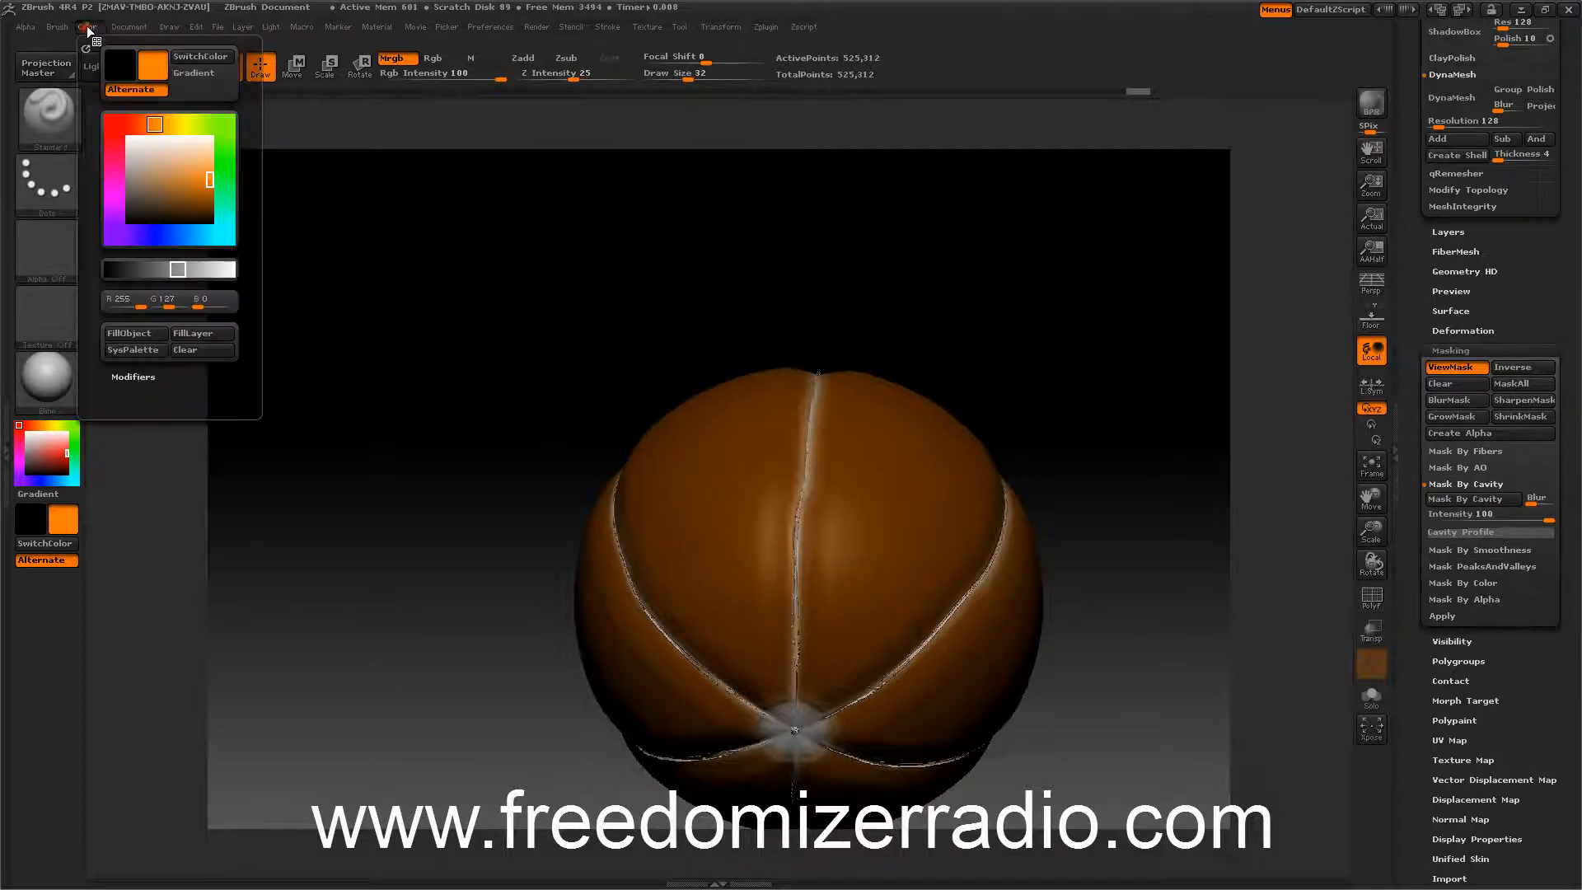
pyautogui.click(208, 185)
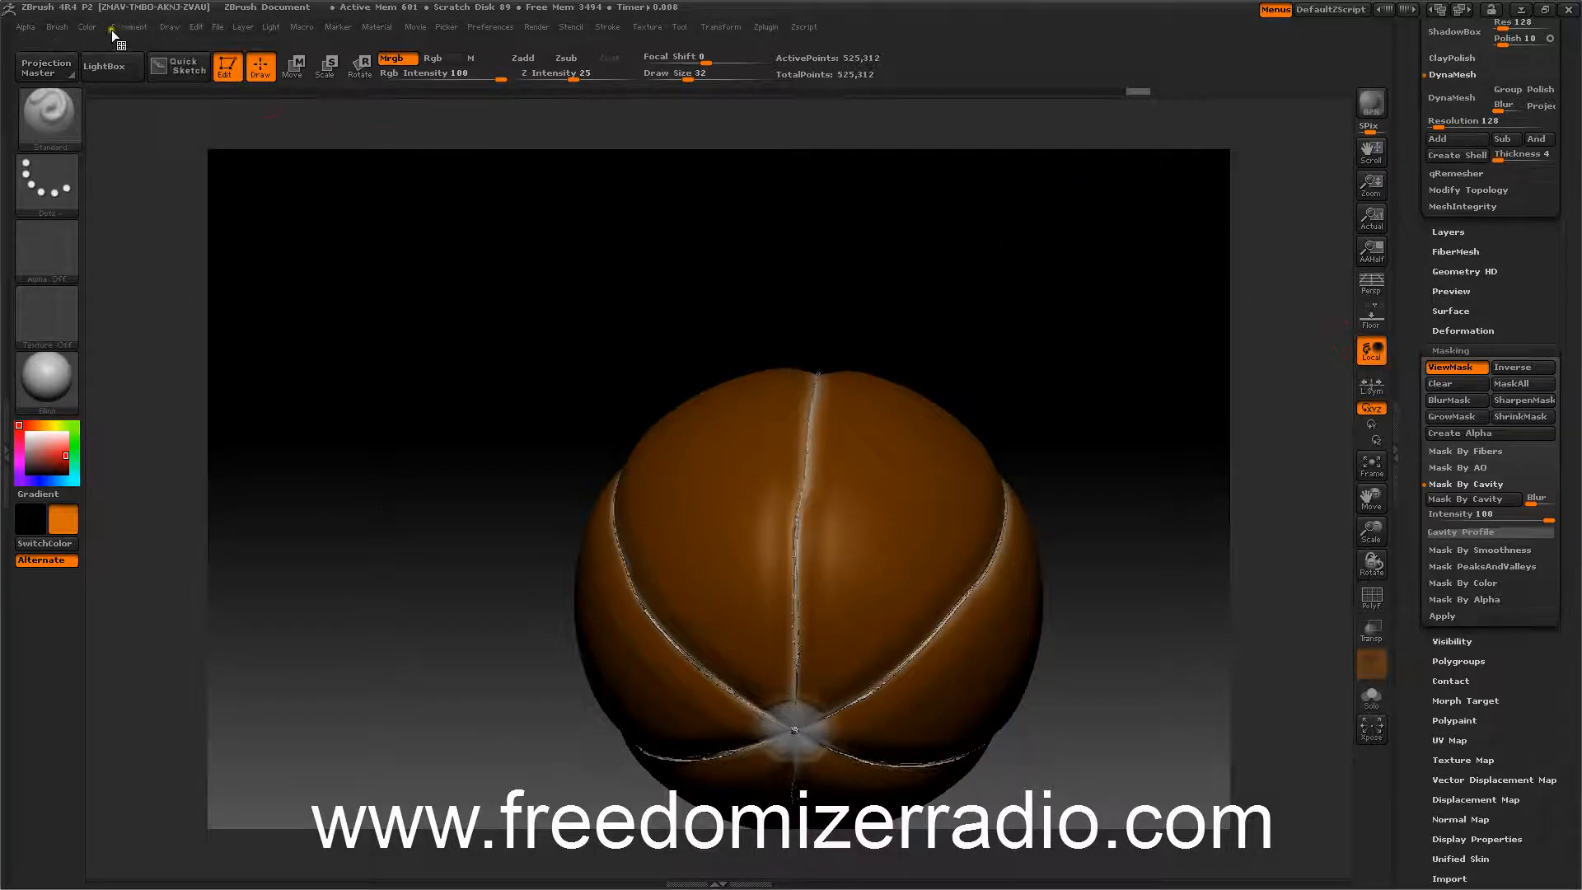
pyautogui.click(87, 27)
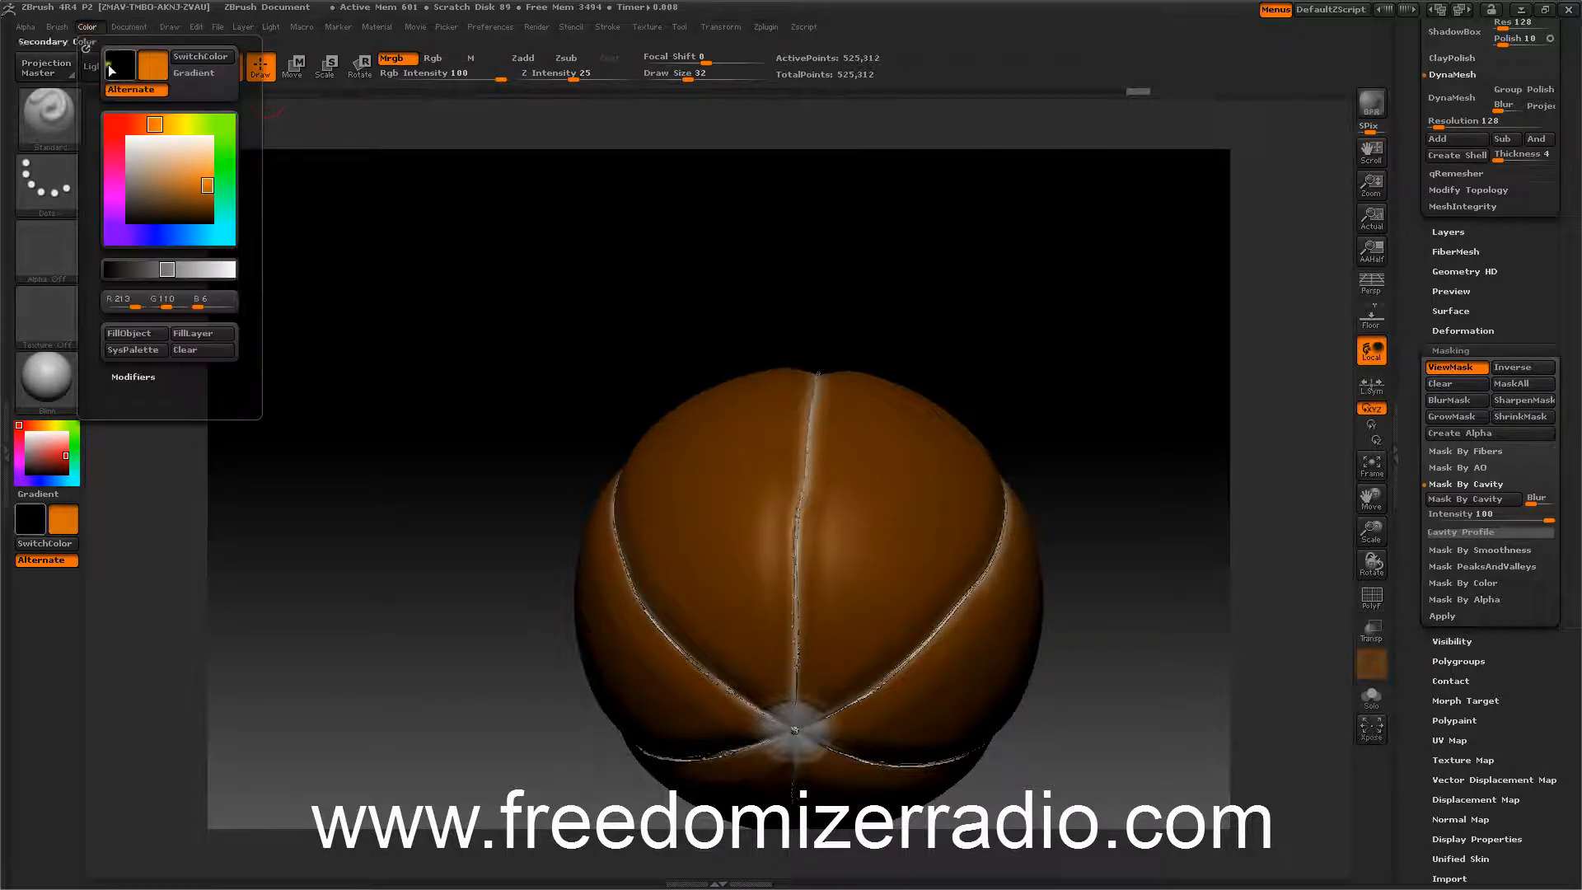
pyautogui.click(144, 335)
# Turn off the mask display on the model.
pyautogui.moveTo(434, 328)
pyautogui.mouseDown()
pyautogui.moveTo(407, 349)
pyautogui.moveTo(407, 314)
pyautogui.mouseUp()
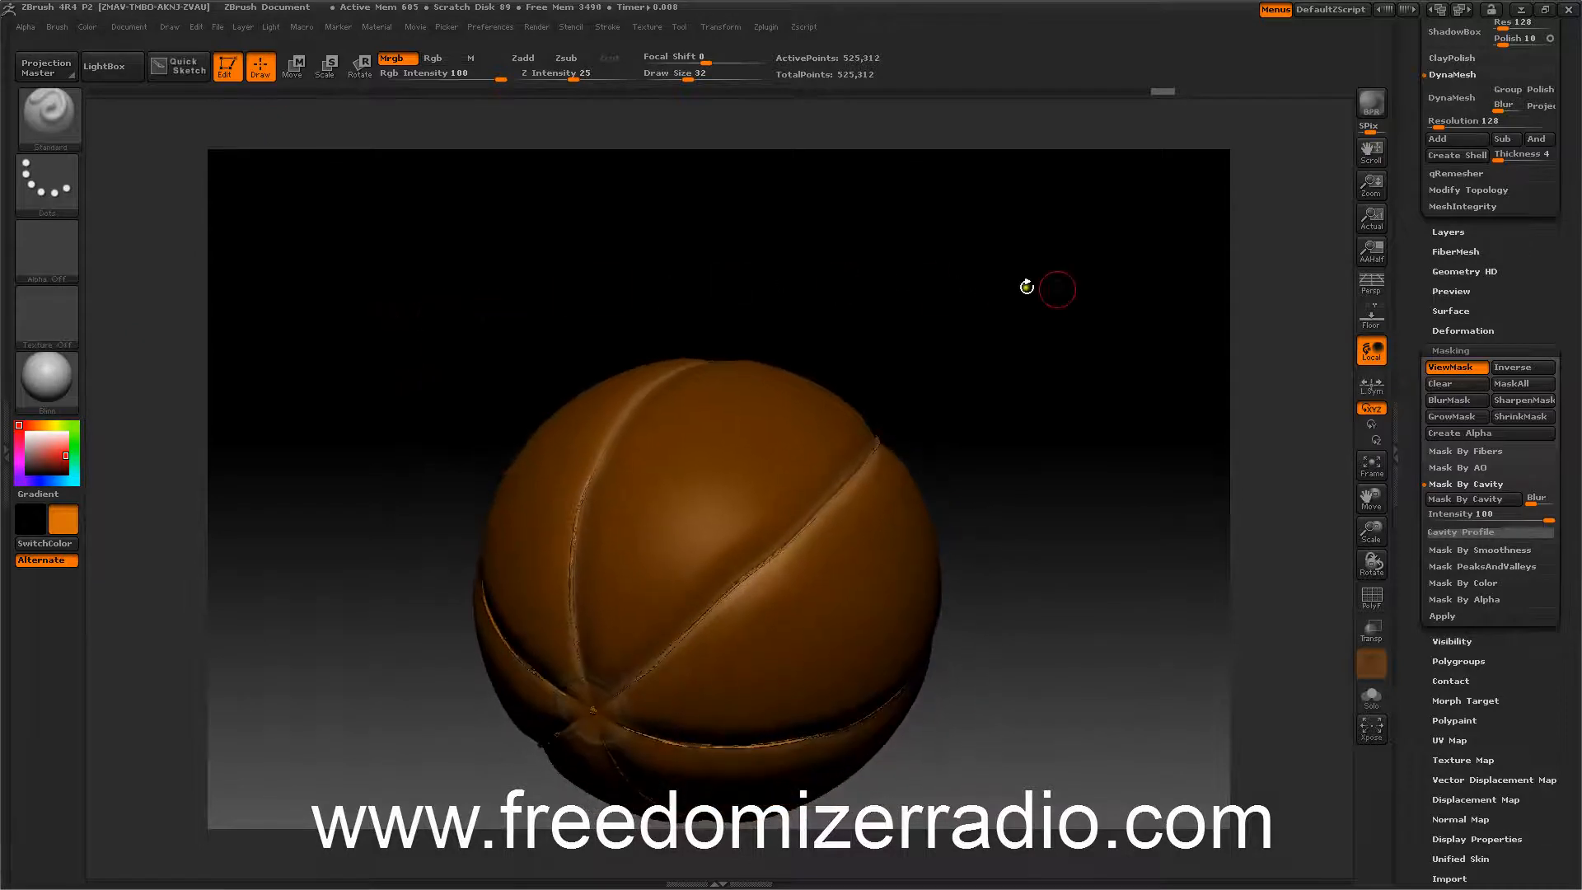
pyautogui.click(1450, 368)
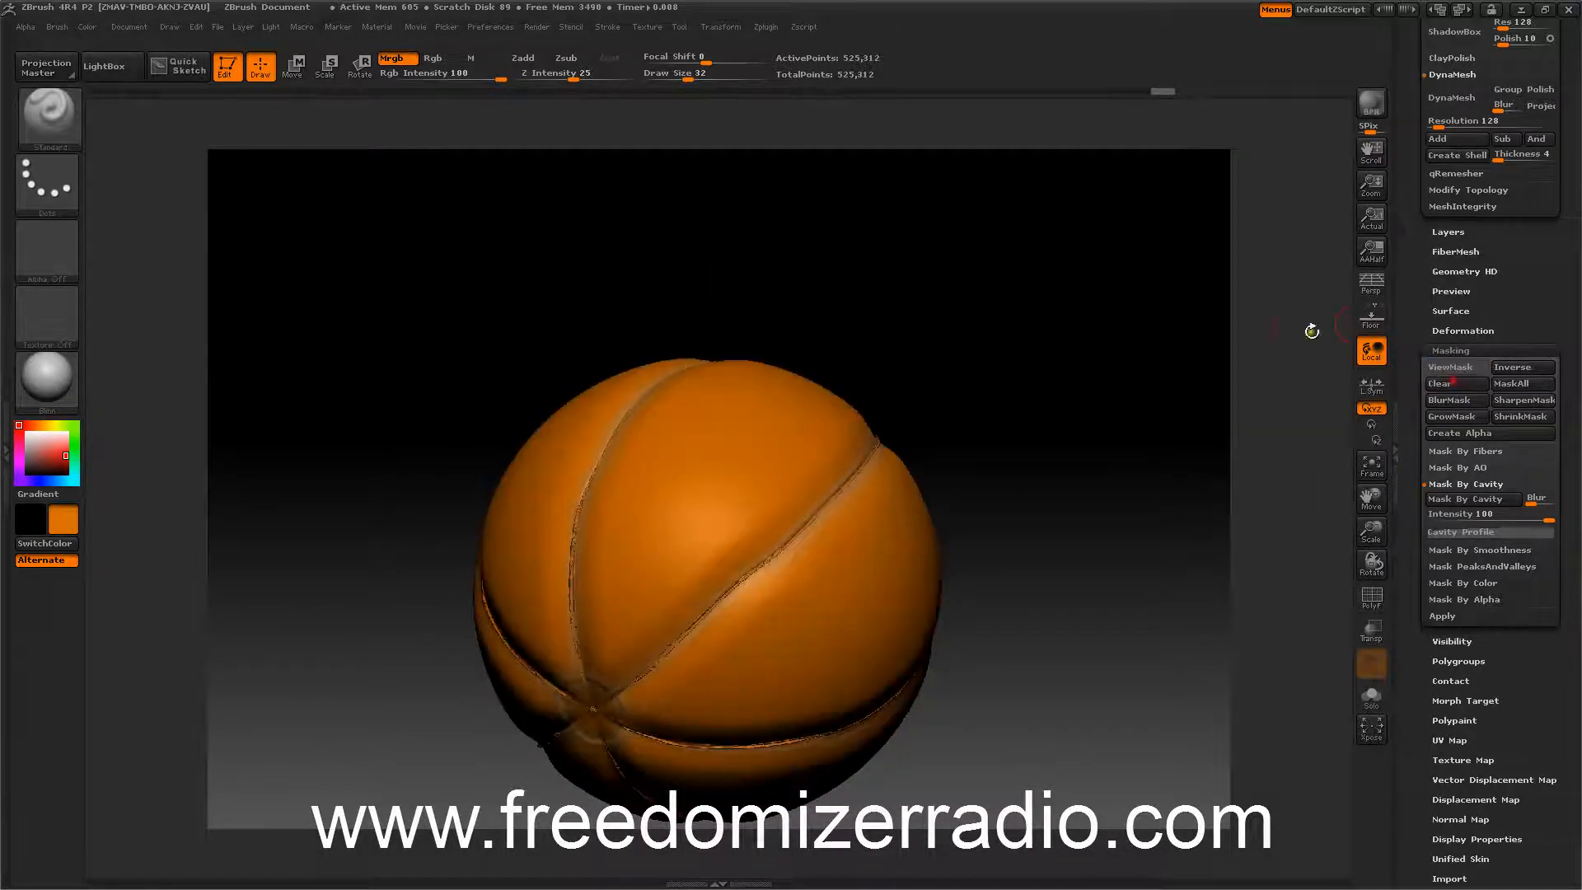
pyautogui.moveTo(1012, 328)
pyautogui.mouseDown()
pyautogui.moveTo(1041, 334)
pyautogui.moveTo(936, 329)
pyautogui.moveTo(936, 314)
pyautogui.moveTo(964, 346)
pyautogui.moveTo(953, 376)
pyautogui.moveTo(908, 334)
pyautogui.moveTo(987, 289)
pyautogui.moveTo(1003, 343)
pyautogui.moveTo(1010, 326)
pyautogui.mouseUp()
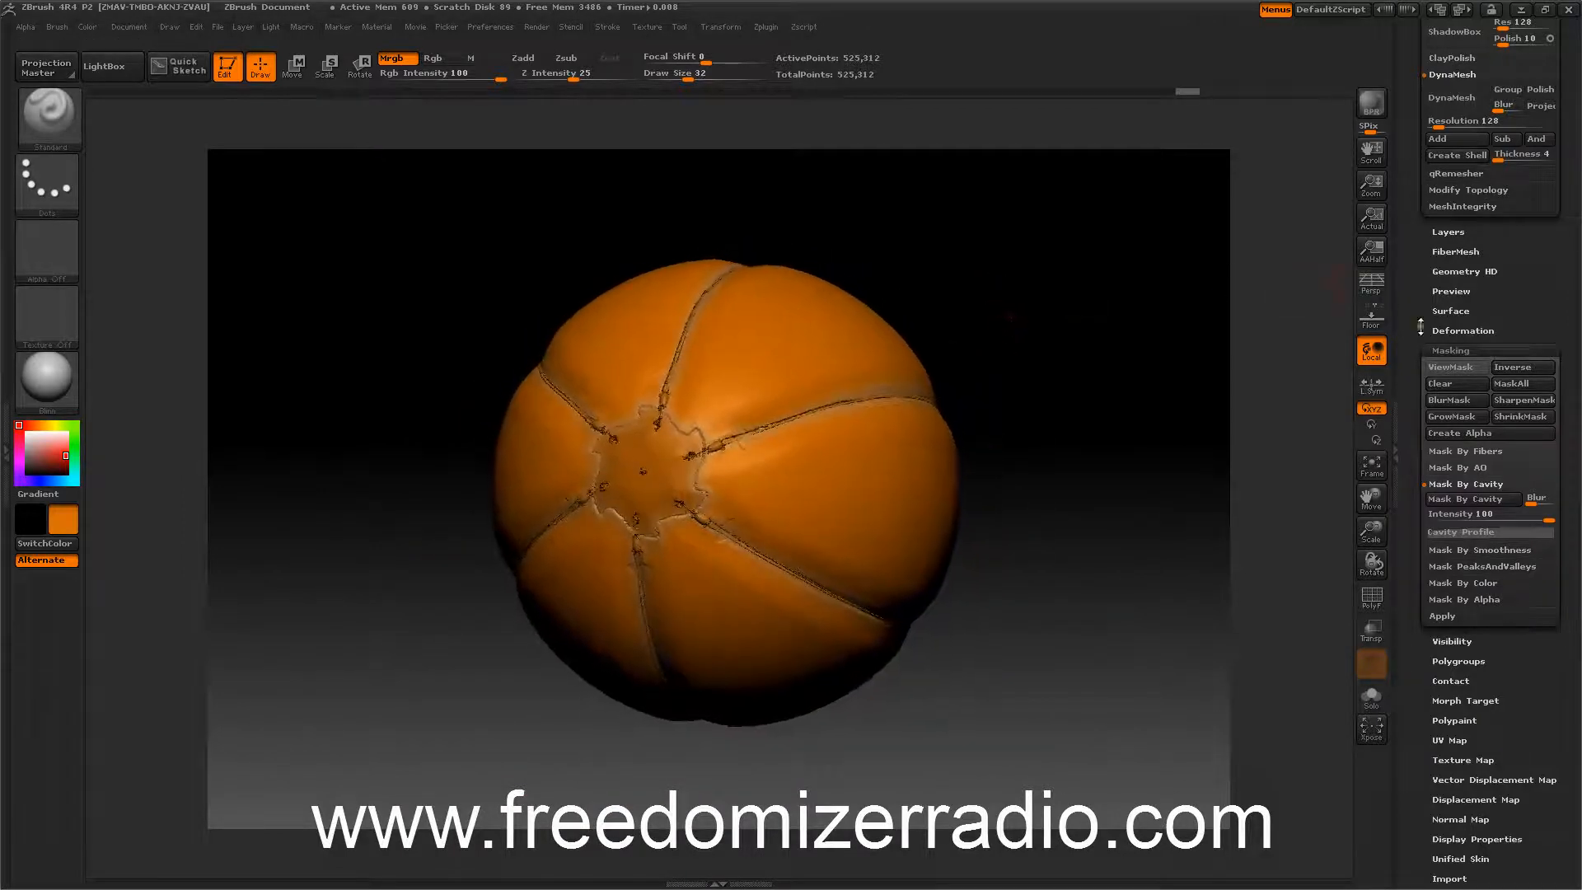
# Apply an Inflate deformation to the unmasked surface.
pyautogui.click(1437, 330)
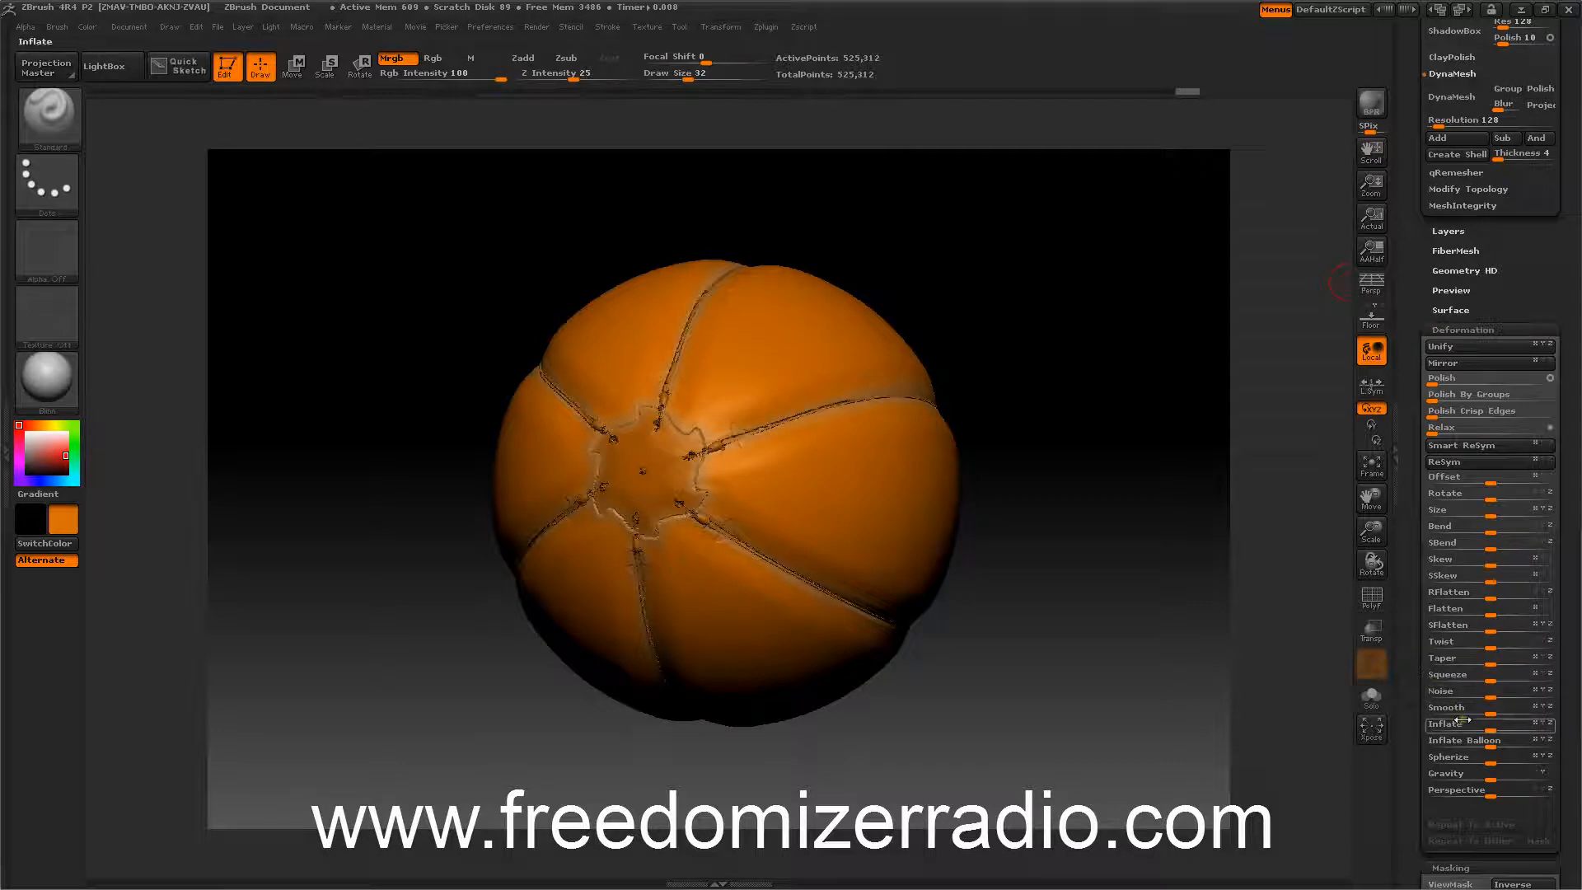
pyautogui.moveTo(1470, 707); pyautogui.dragTo(1524, 706)
pyautogui.moveTo(1133, 520); pyautogui.dragTo(1195, 606)
# Smooth the surface along the seams with Smooth brush strokes.
pyautogui.press('shift')
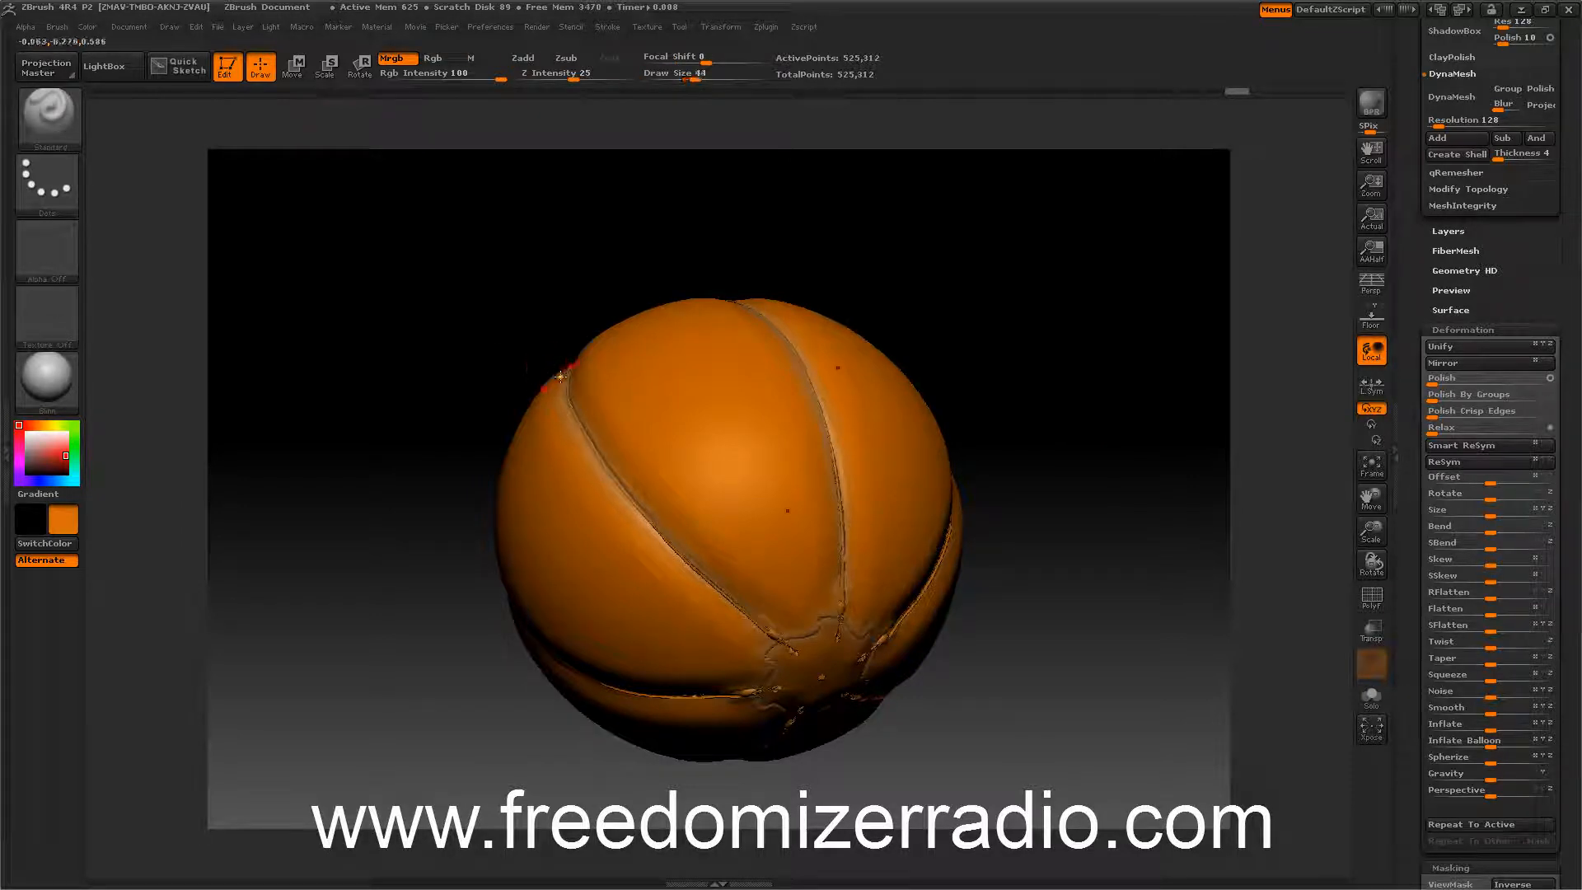
pyautogui.moveTo(548, 370); pyautogui.dragTo(418, 330)
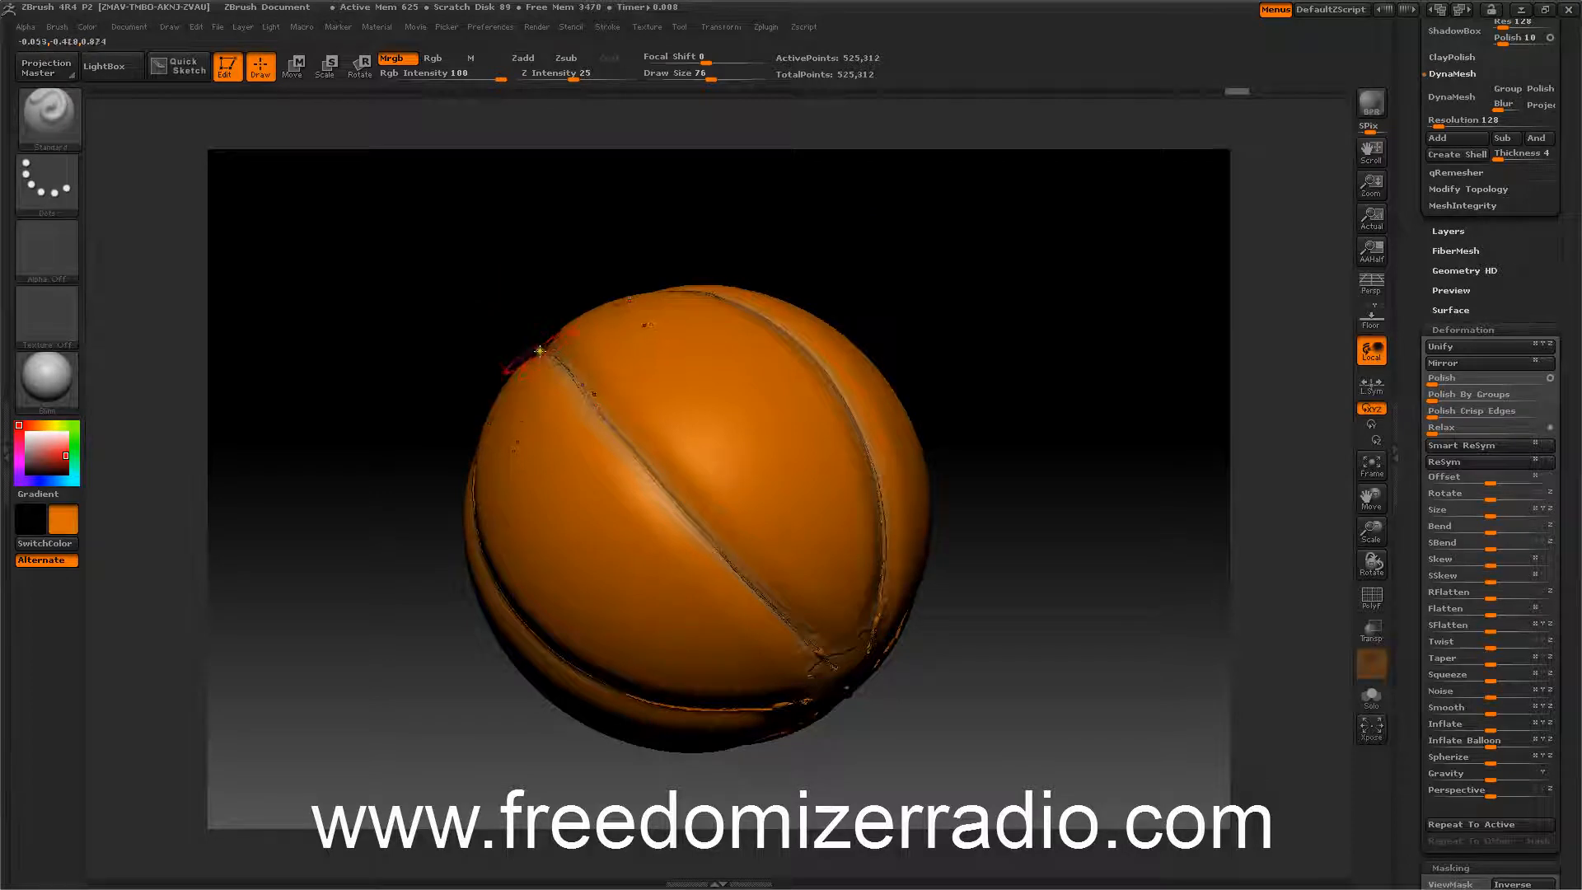
pyautogui.press('shift')
pyautogui.keyDown('shift'); pyautogui.moveTo(548, 348); pyautogui.dragTo(758, 570); pyautogui.keyUp('shift')
pyautogui.keyDown('shift'); pyautogui.moveTo(849, 665); pyautogui.dragTo(608, 400); pyautogui.keyUp('shift')
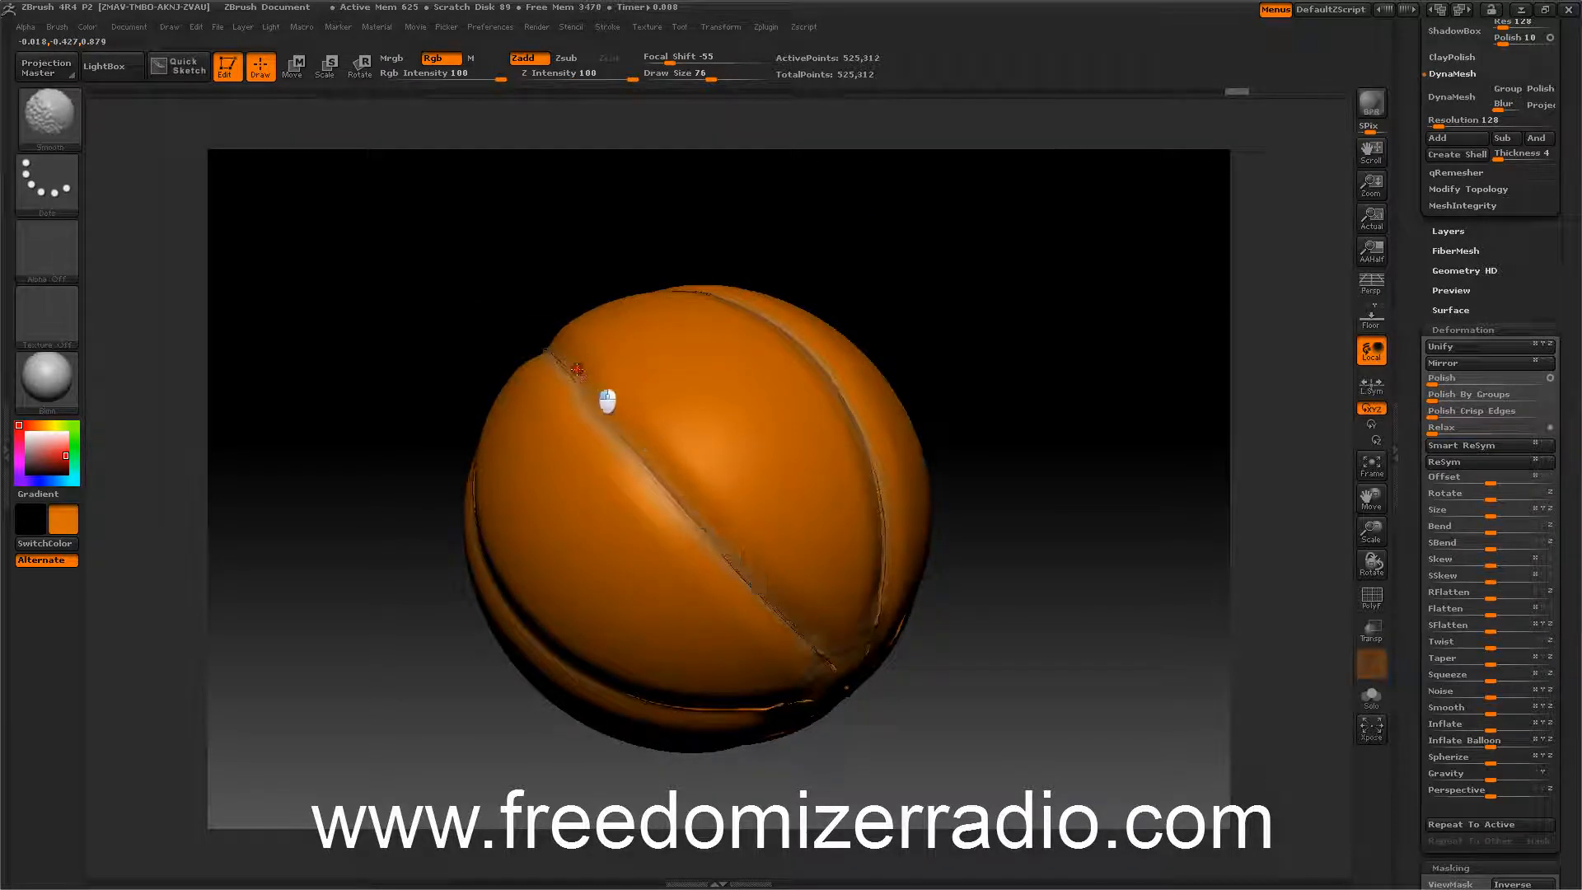
pyautogui.keyDown('shift'); pyautogui.moveTo(544, 345); pyautogui.dragTo(754, 584); pyautogui.keyUp('shift')
pyautogui.keyDown('shift'); pyautogui.moveTo(796, 632); pyautogui.dragTo(683, 522); pyautogui.keyUp('shift')
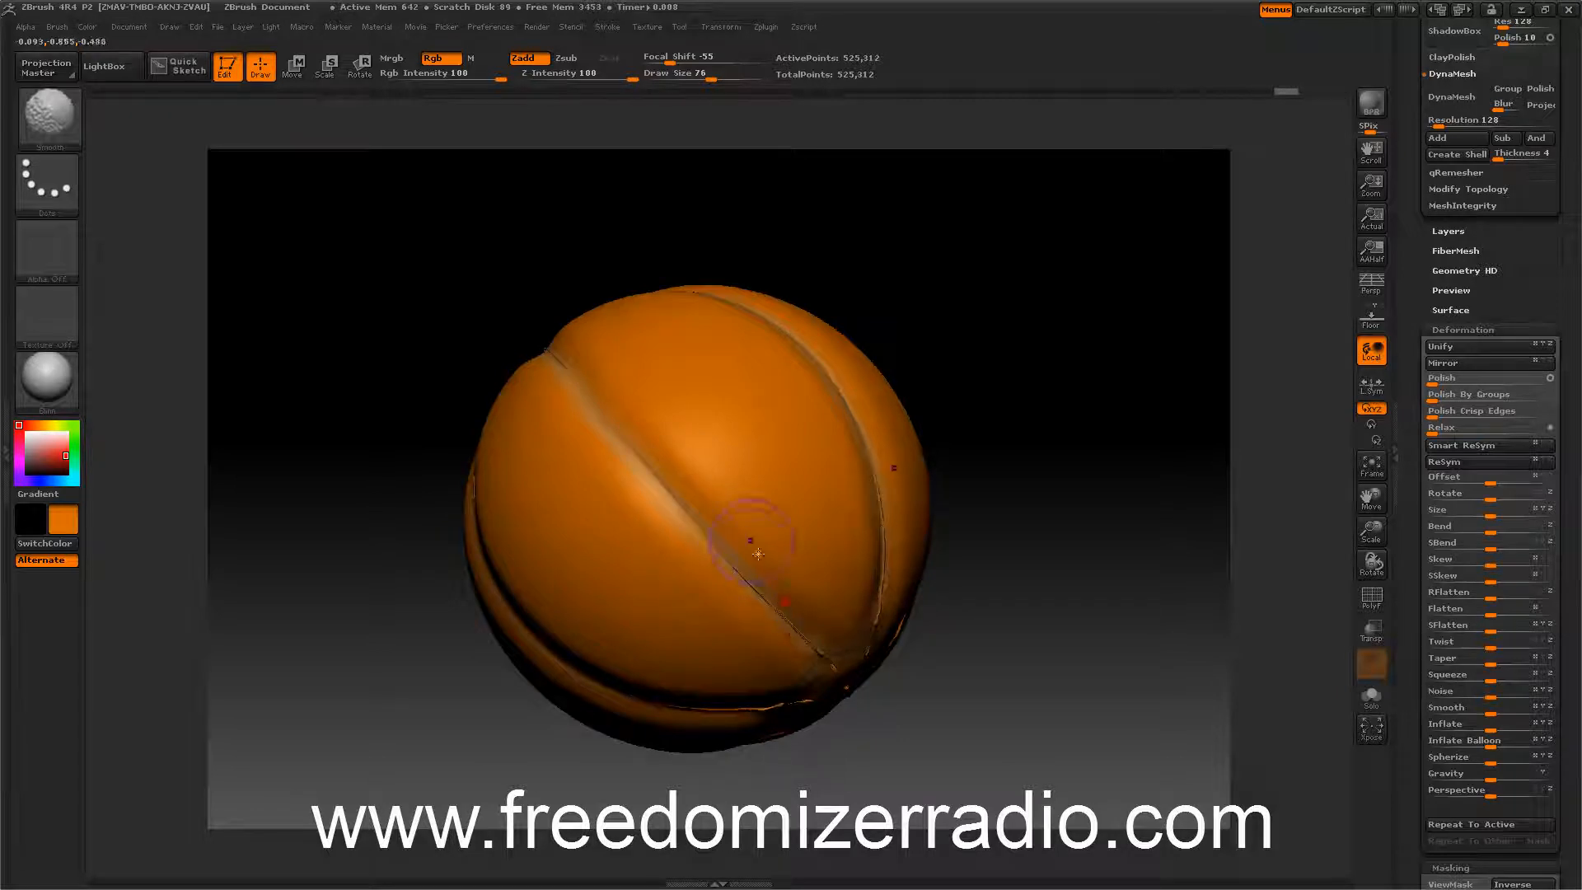
# Adjust the brush's focal shift and keep smoothing along the seams.
pyautogui.moveTo(683, 57)
pyautogui.mouseDown()
pyautogui.moveTo(699, 55)
pyautogui.moveTo(669, 61)
pyautogui.moveTo(701, 57)
pyautogui.mouseUp()
pyautogui.keyDown('shift'); pyautogui.click(689, 62); pyautogui.keyUp('shift')
pyautogui.keyDown('shift'); pyautogui.moveTo(647, 476); pyautogui.dragTo(841, 666); pyautogui.keyUp('shift')
pyautogui.moveTo(289, 445); pyautogui.dragTo(325, 381)
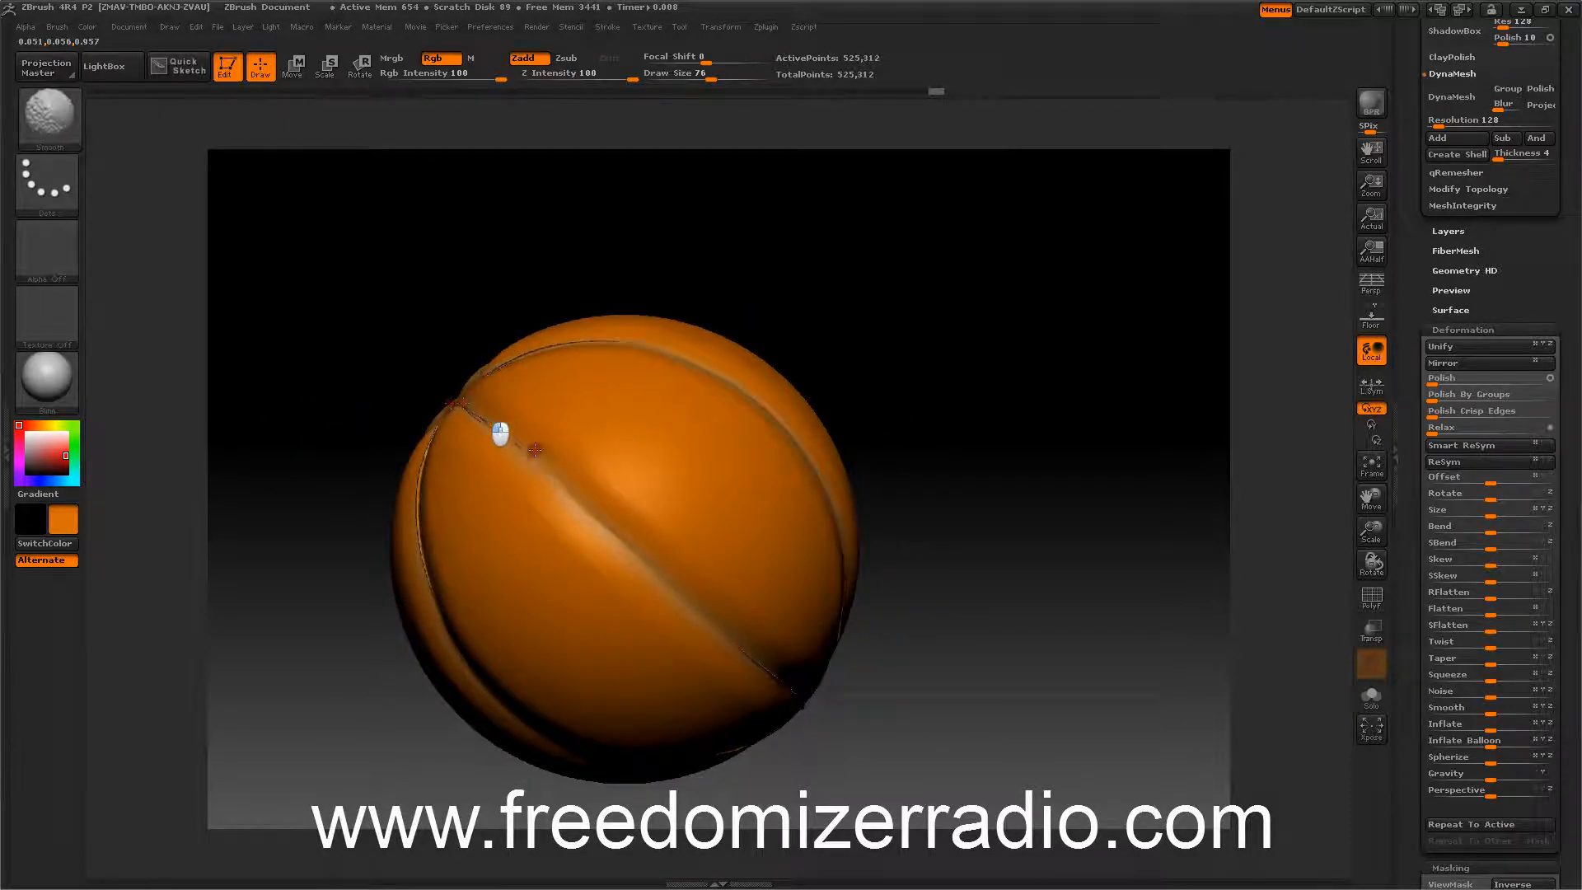
pyautogui.moveTo(332, 303)
pyautogui.mouseDown()
pyautogui.moveTo(417, 399)
pyautogui.moveTo(449, 355)
pyautogui.mouseUp()
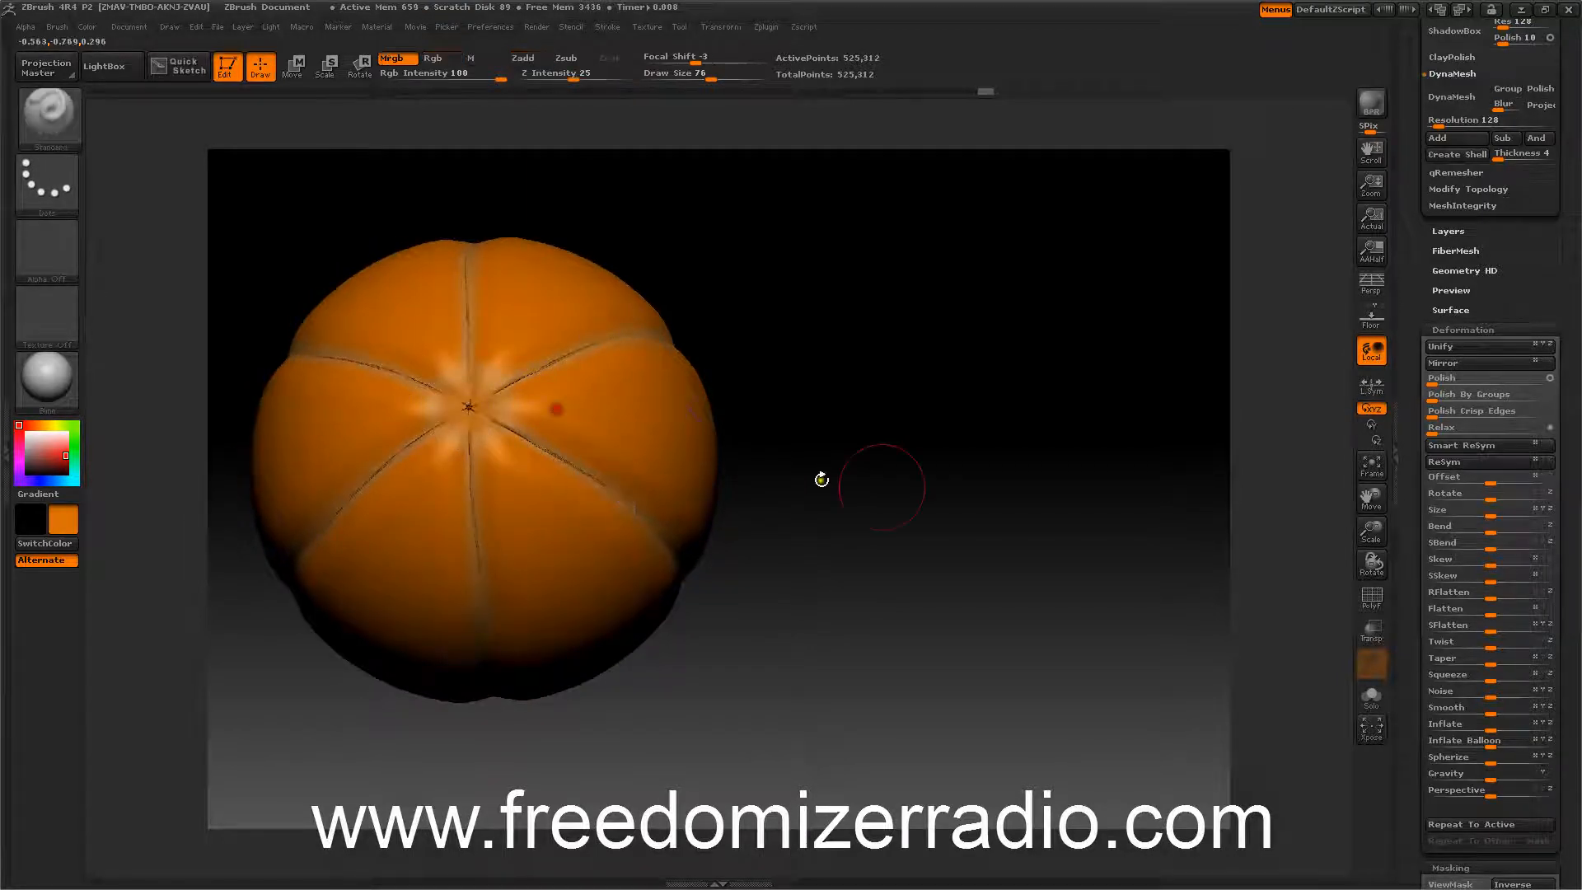
# Smooth the seams around the pole and apply a slight Smooth deformation.
pyautogui.moveTo(818, 473)
pyautogui.mouseDown()
pyautogui.moveTo(954, 442)
pyautogui.moveTo(918, 431)
pyautogui.moveTo(870, 375)
pyautogui.moveTo(873, 339)
pyautogui.mouseUp()
pyautogui.moveTo(615, 522)
pyautogui.keyDown('shift'); pyautogui.mouseDown()
pyautogui.moveTo(579, 525)
pyautogui.moveTo(586, 504)
pyautogui.moveTo(634, 527)
pyautogui.moveTo(656, 583)
pyautogui.mouseUp(); pyautogui.keyUp('shift')
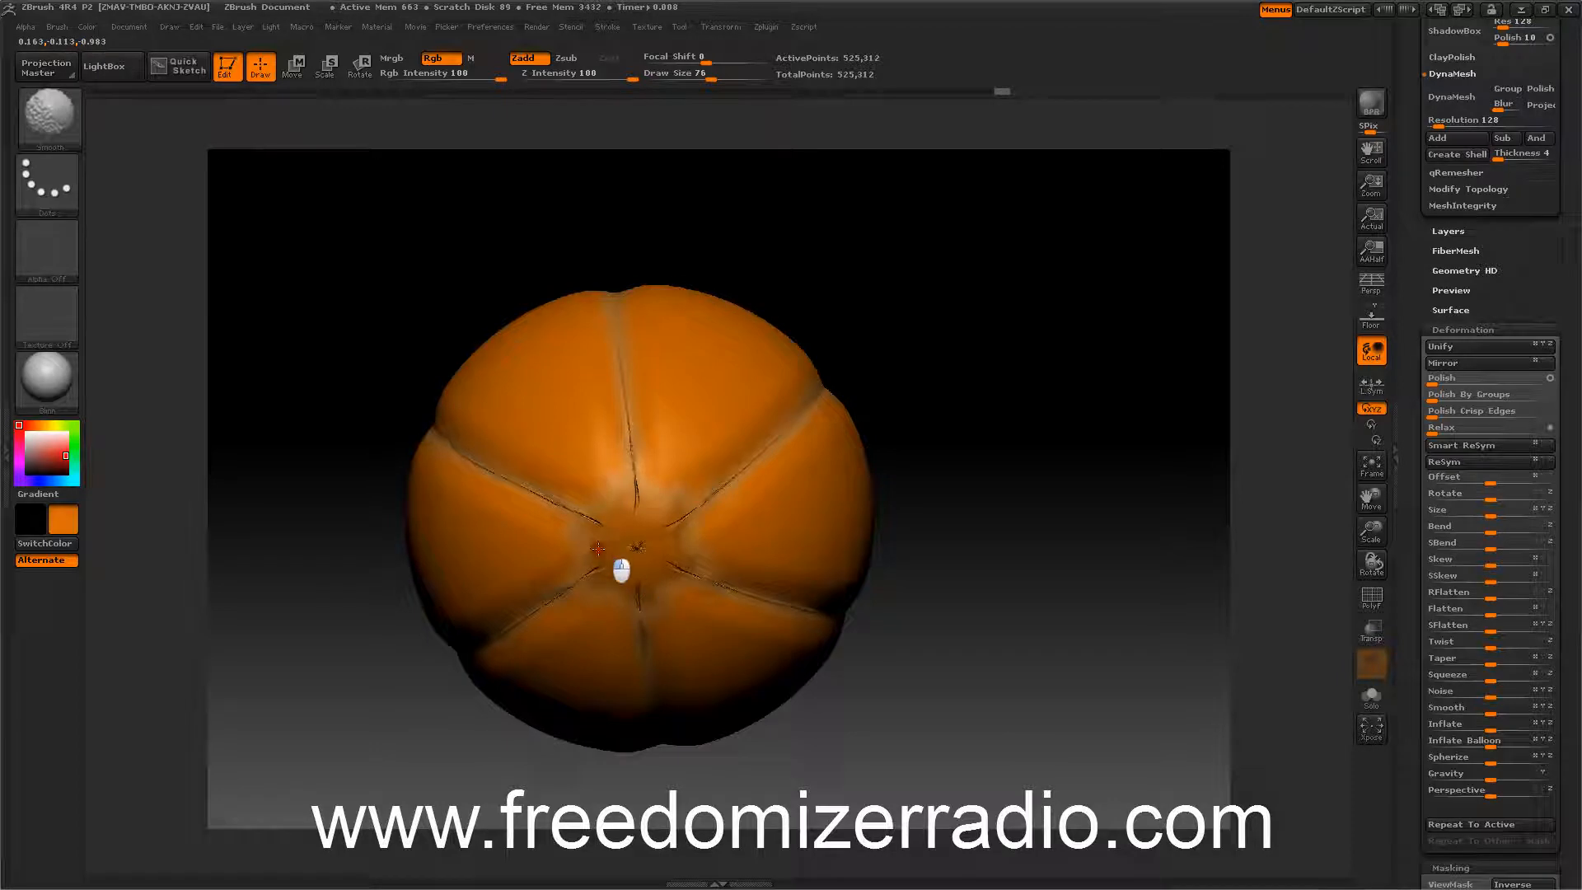
pyautogui.moveTo(651, 493)
pyautogui.keyDown('shift'); pyautogui.mouseDown()
pyautogui.moveTo(635, 448)
pyautogui.moveTo(695, 530)
pyautogui.moveTo(738, 511)
pyautogui.mouseUp(); pyautogui.keyUp('shift')
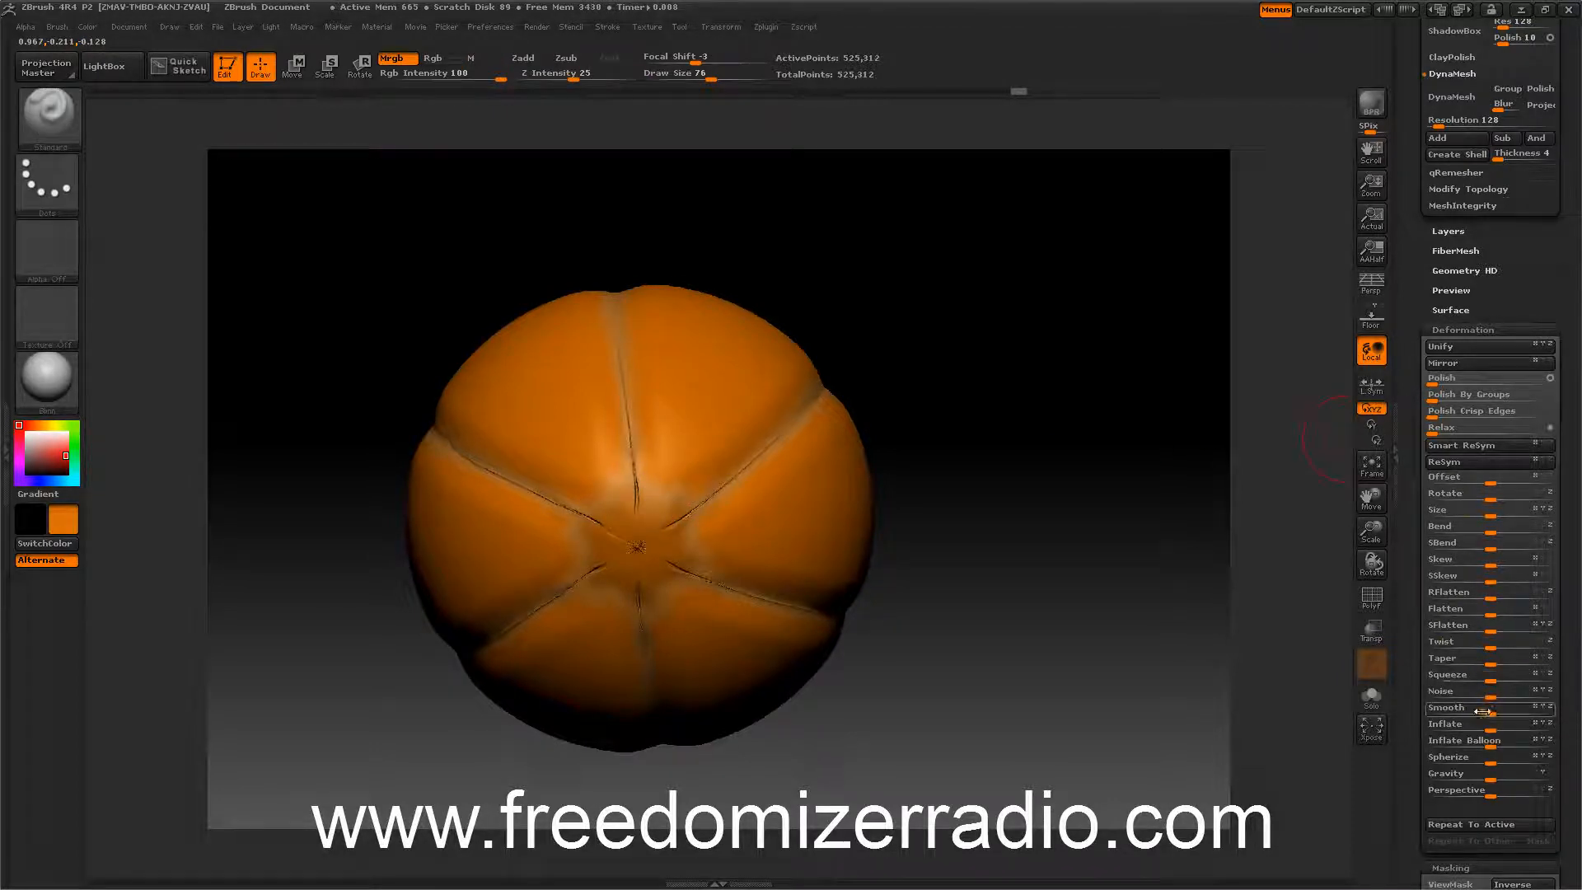
pyautogui.moveTo(1488, 711)
pyautogui.mouseDown()
pyautogui.moveTo(1540, 706)
pyautogui.moveTo(1478, 714)
pyautogui.moveTo(1547, 721)
pyautogui.moveTo(1491, 707)
pyautogui.moveTo(1525, 708)
pyautogui.moveTo(1505, 709)
pyautogui.mouseUp()
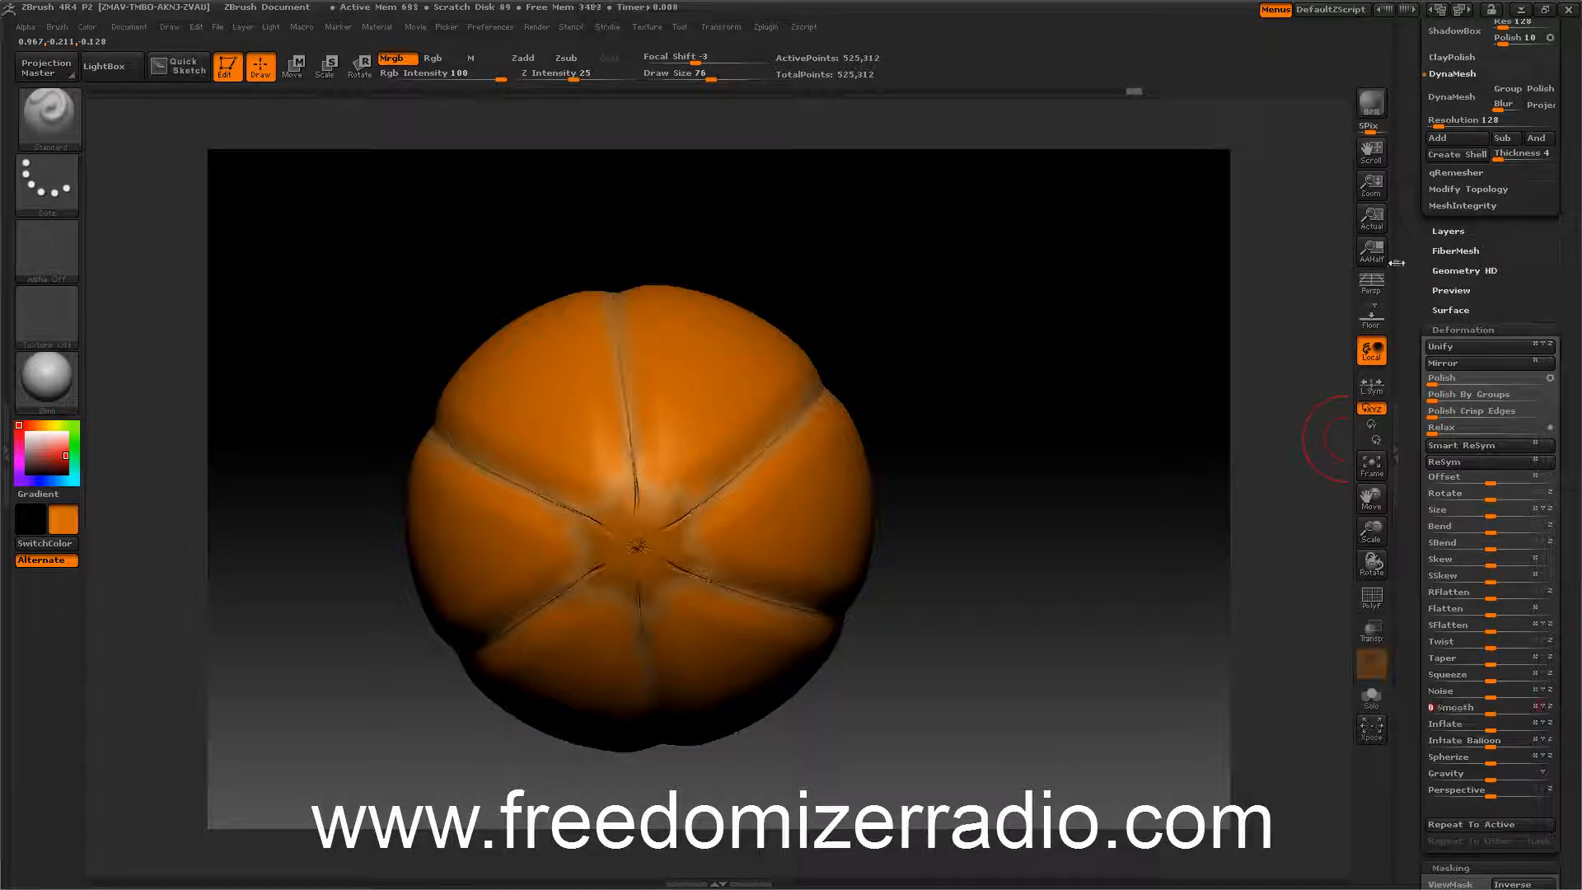
# Smooth the seam junctions around the ball's top pole with Smooth brush strokes.
pyautogui.moveTo(1153, 312)
pyautogui.mouseDown()
pyautogui.moveTo(1092, 389)
pyautogui.moveTo(1106, 447)
pyautogui.moveTo(1195, 398)
pyautogui.moveTo(1115, 360)
pyautogui.moveTo(1131, 336)
pyautogui.mouseUp()
pyautogui.moveTo(1208, 458)
pyautogui.keyDown('alt'); pyautogui.mouseDown()
pyautogui.moveTo(1161, 392)
pyautogui.moveTo(1154, 536)
pyautogui.moveTo(1137, 510)
pyautogui.moveTo(1149, 504)
pyautogui.mouseUp(); pyautogui.keyUp('alt')
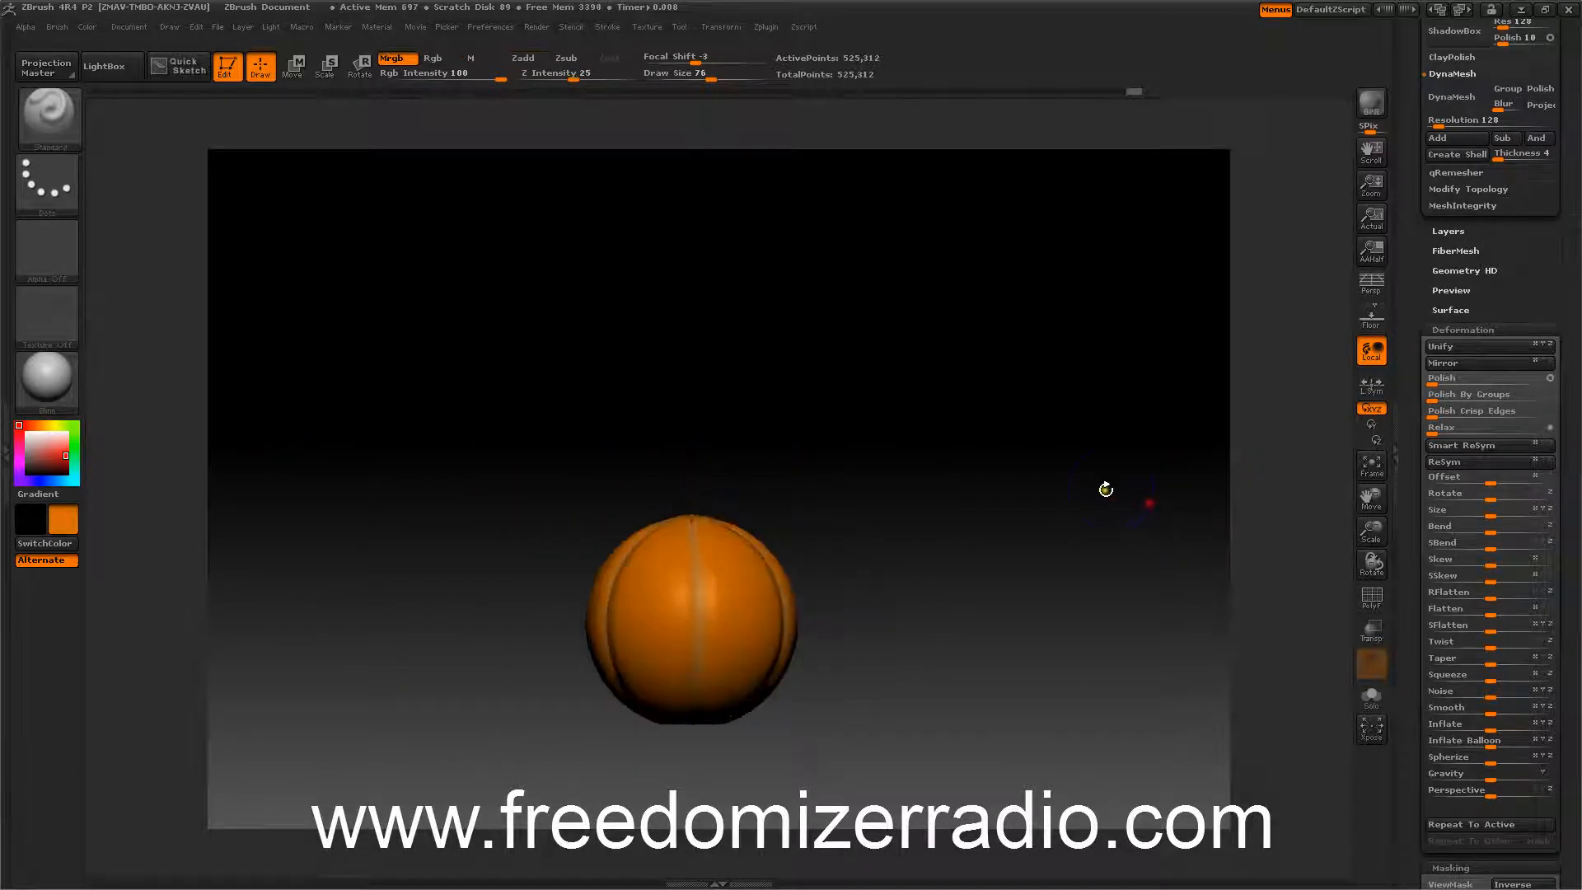
pyautogui.moveTo(1107, 567)
pyautogui.keyDown('alt'); pyautogui.mouseDown()
pyautogui.moveTo(1101, 453)
pyautogui.moveTo(1115, 523)
pyautogui.moveTo(1116, 491)
pyautogui.mouseUp(); pyautogui.keyUp('alt')
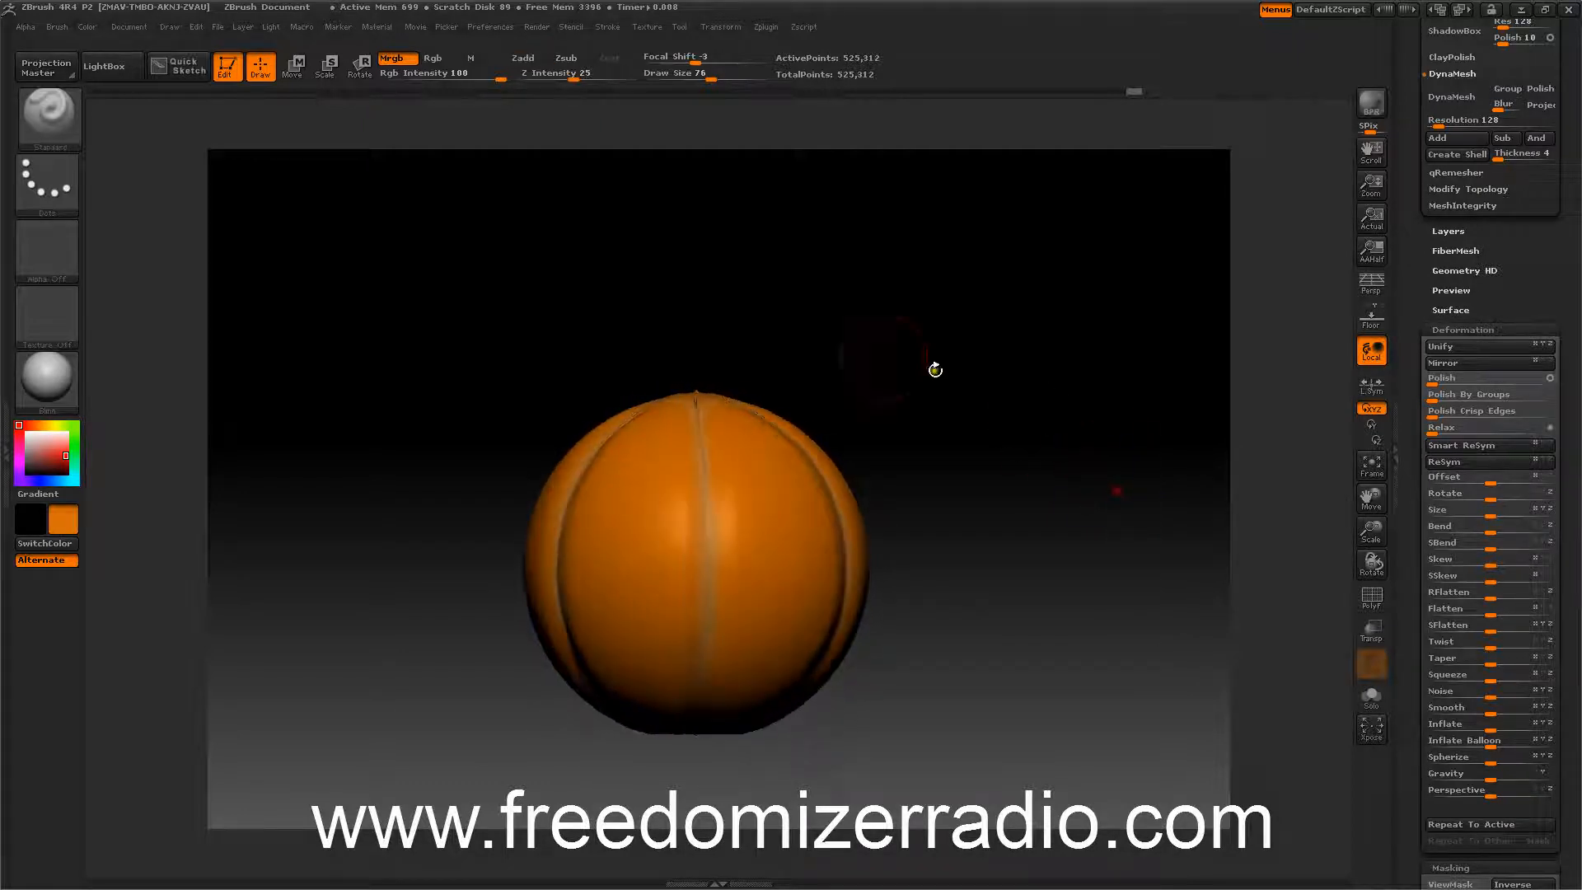
pyautogui.moveTo(501, 332)
pyautogui.mouseDown()
pyautogui.moveTo(511, 427)
pyautogui.moveTo(498, 416)
pyautogui.mouseUp()
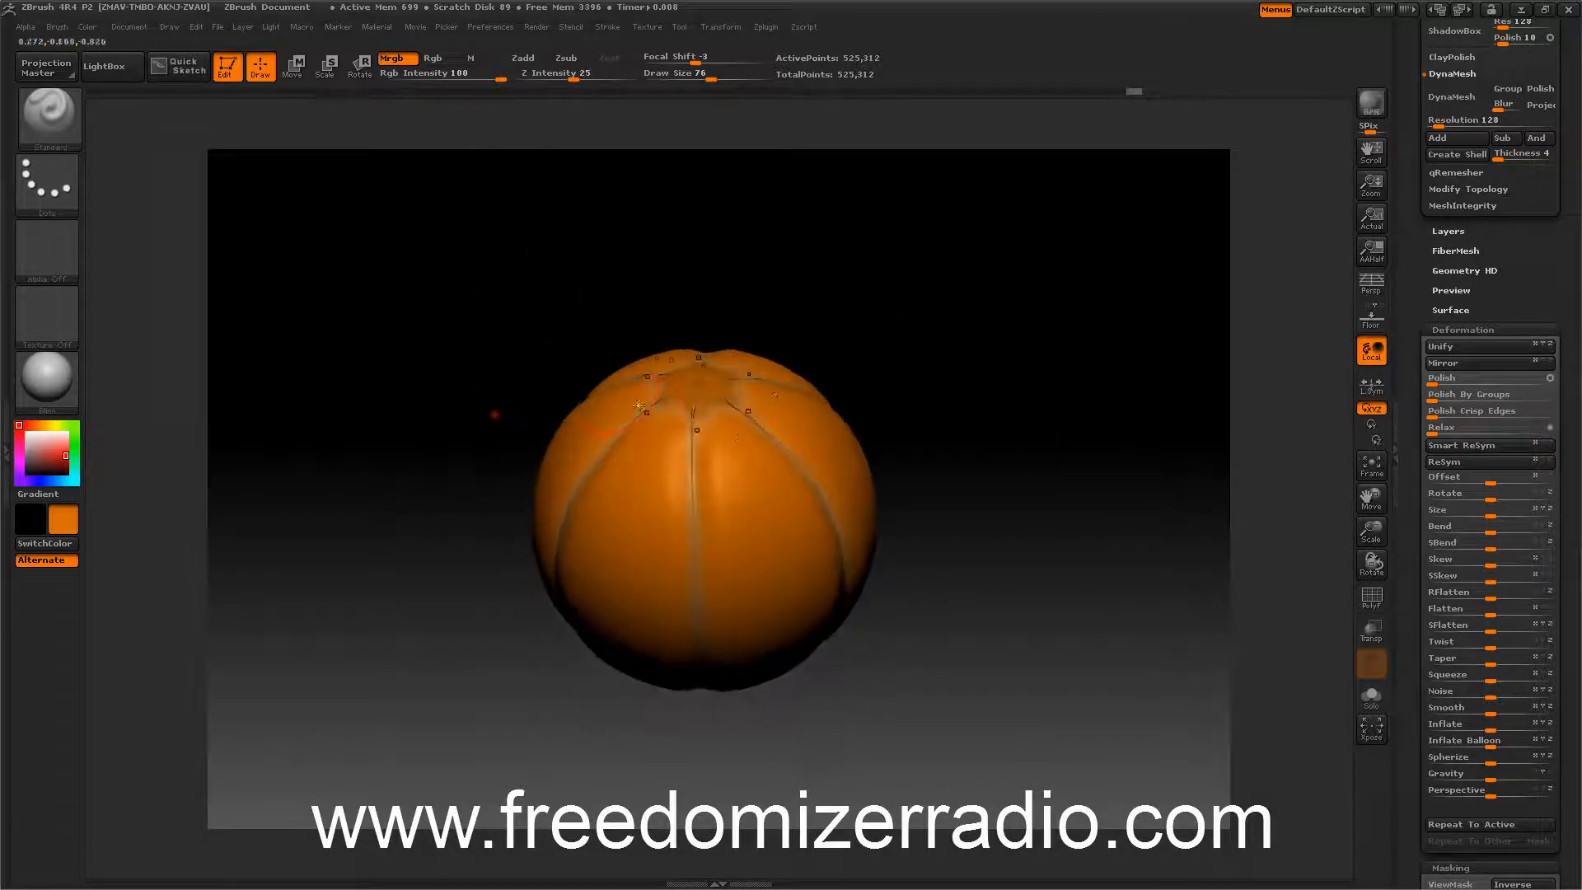
pyautogui.press('shift')
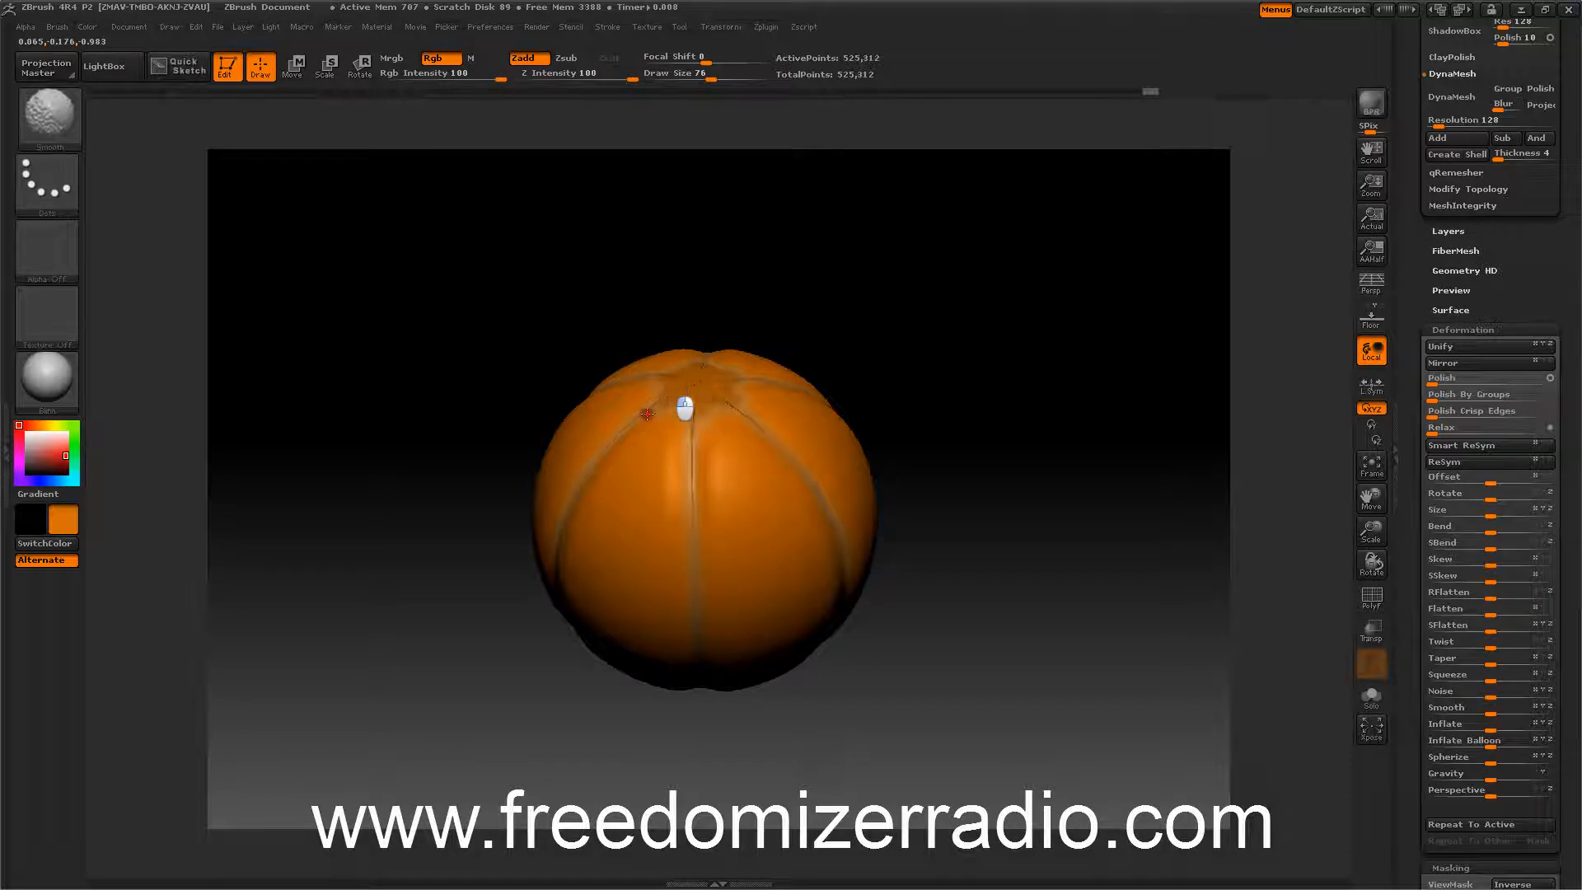
pyautogui.keyDown('shift'); pyautogui.moveTo(646, 414); pyautogui.dragTo(640, 418); pyautogui.keyUp('shift')
pyautogui.keyDown('shift'); pyautogui.moveTo(640, 418); pyautogui.dragTo(659, 411); pyautogui.keyUp('shift')
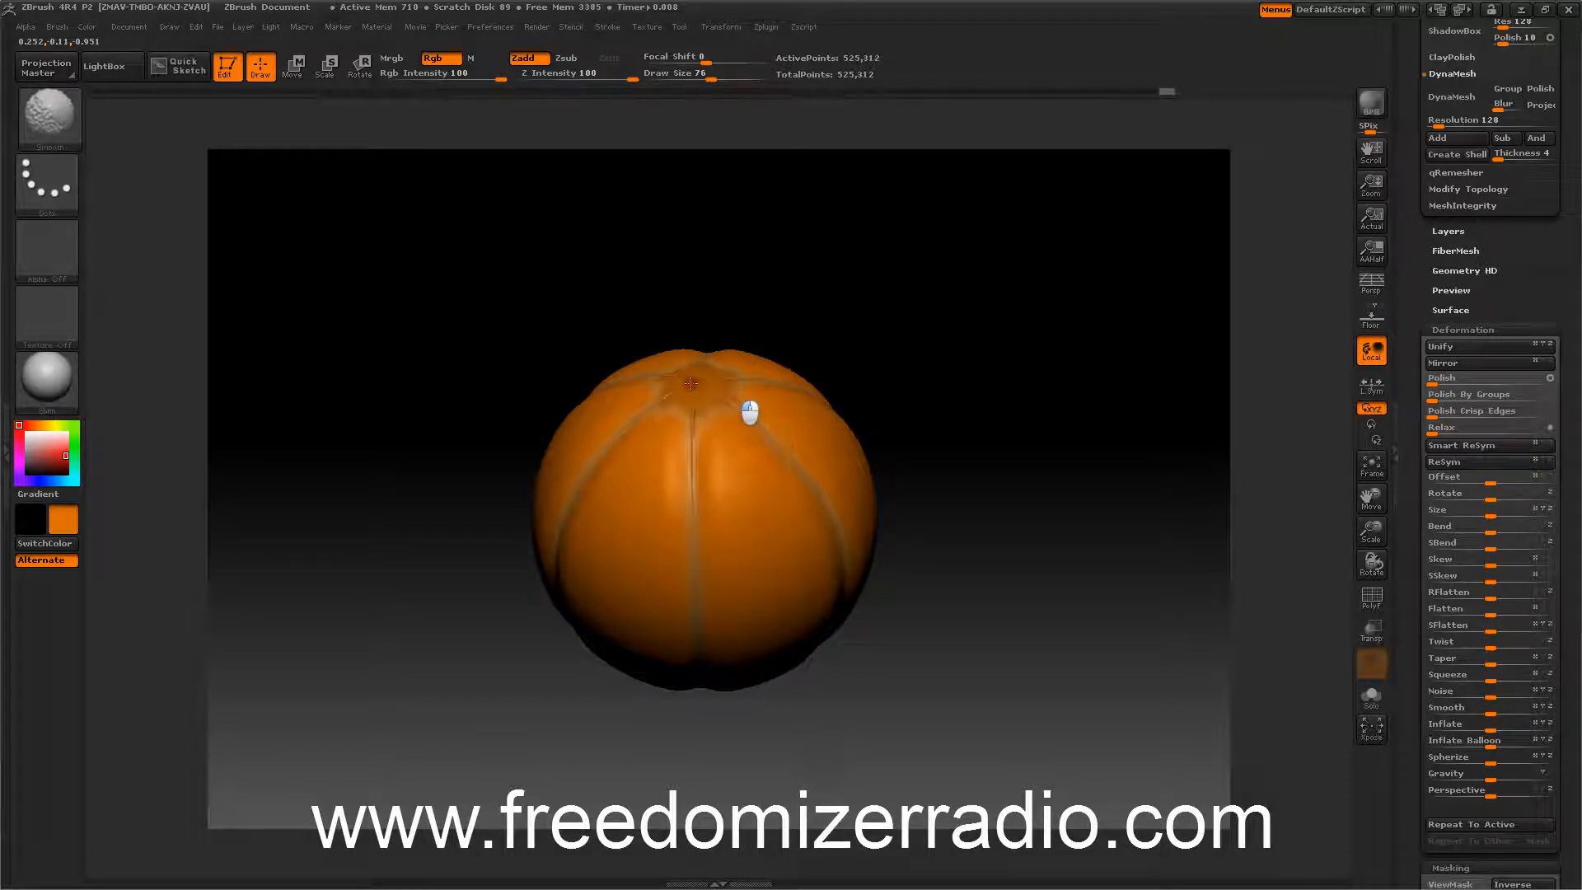
pyautogui.keyDown('shift'); pyautogui.moveTo(689, 480); pyautogui.dragTo(696, 496); pyautogui.keyUp('shift')
pyautogui.moveTo(399, 391); pyautogui.dragTo(463, 383)
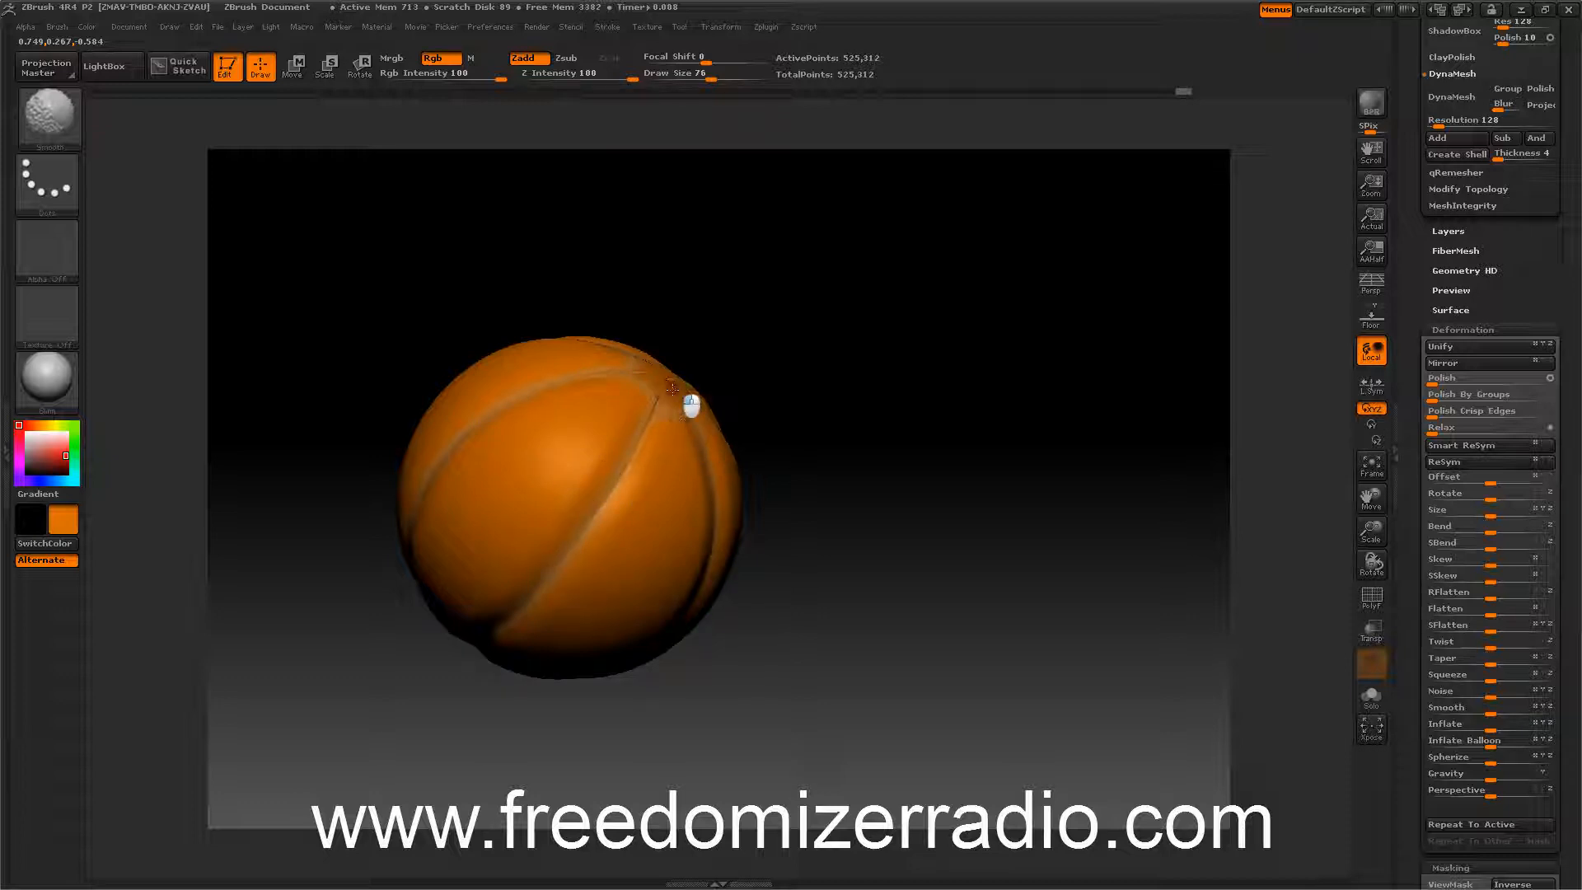
pyautogui.moveTo(710, 387)
pyautogui.mouseDown()
pyautogui.moveTo(879, 413)
pyautogui.moveTo(808, 294)
pyautogui.moveTo(883, 410)
pyautogui.moveTo(936, 381)
pyautogui.moveTo(915, 300)
pyautogui.moveTo(821, 316)
pyautogui.mouseUp()
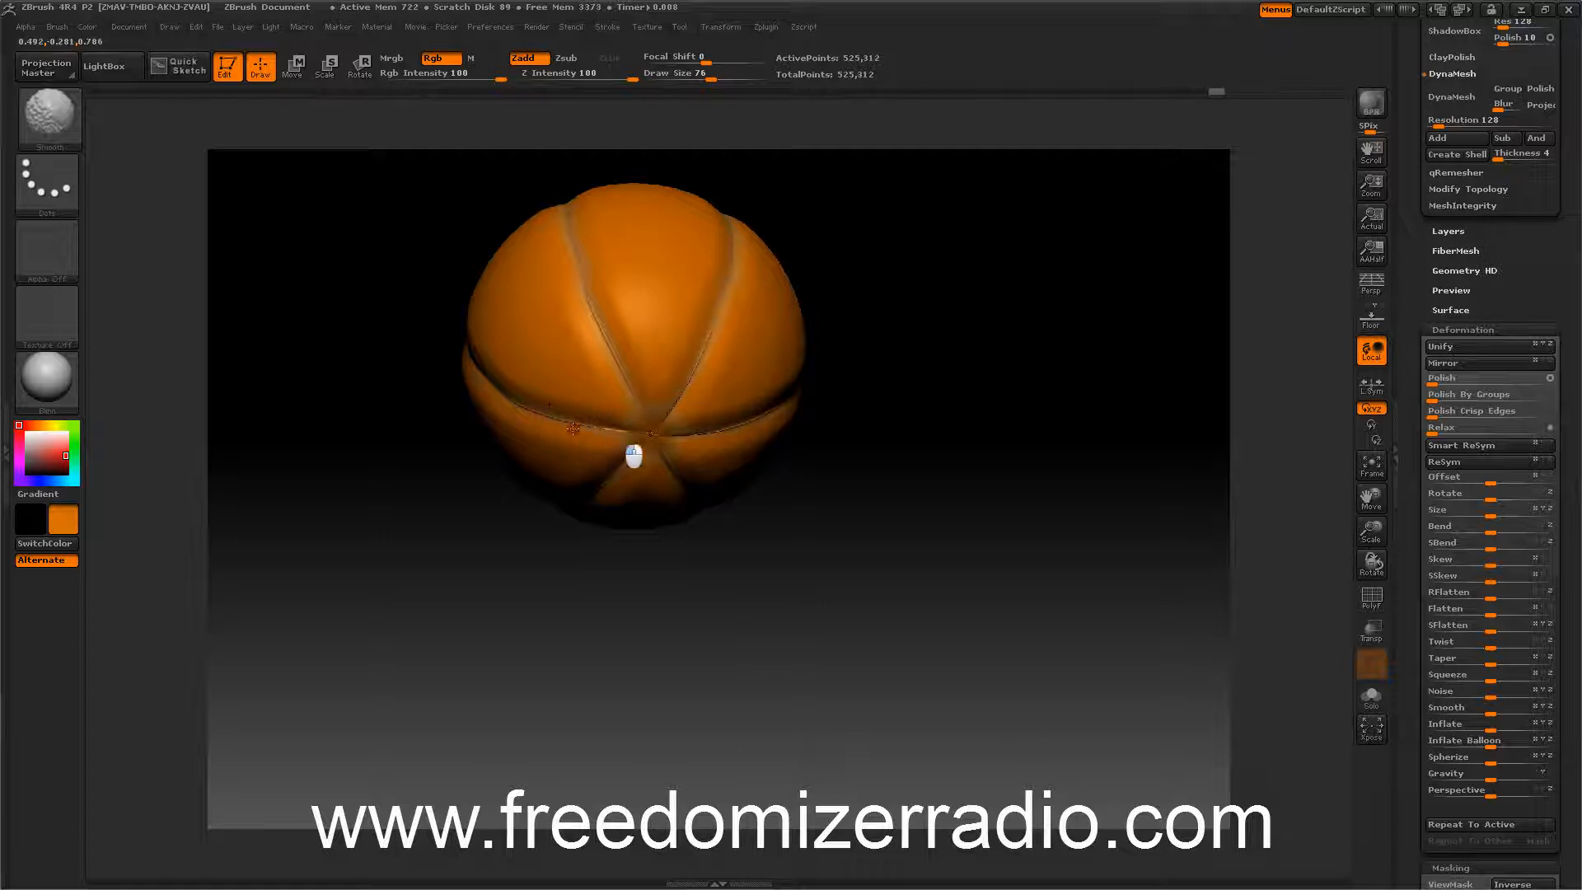
pyautogui.moveTo(901, 417)
pyautogui.mouseDown()
pyautogui.moveTo(907, 540)
pyautogui.moveTo(900, 441)
pyautogui.moveTo(994, 567)
pyautogui.moveTo(1006, 557)
pyautogui.moveTo(988, 544)
pyautogui.moveTo(967, 597)
pyautogui.moveTo(939, 540)
pyautogui.moveTo(987, 560)
pyautogui.mouseUp()
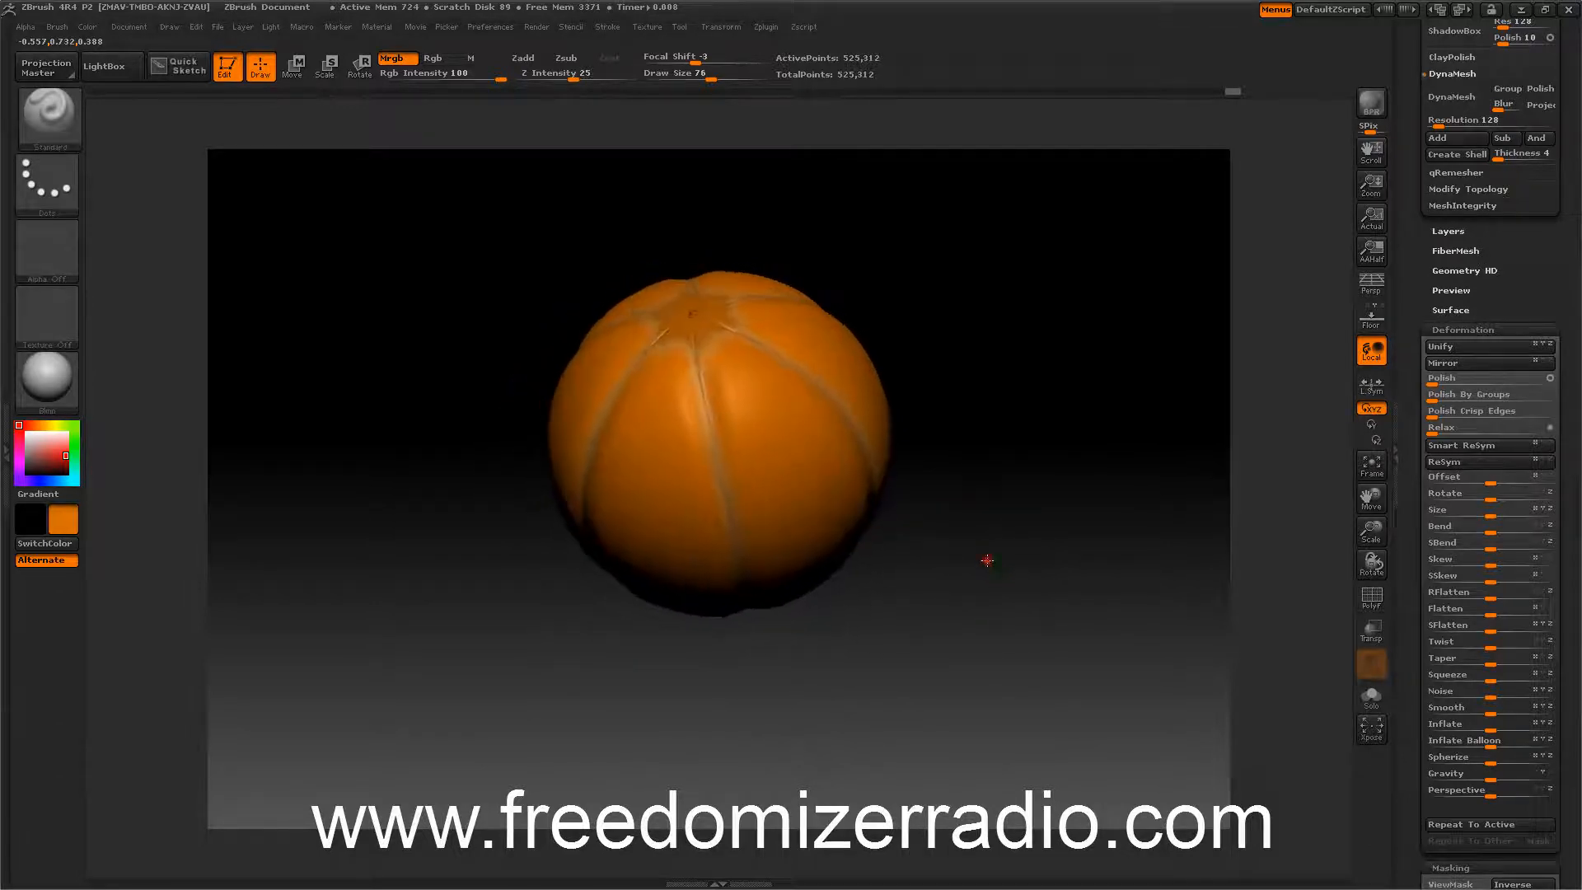
# Switch the brush stroke type to Spray.
pyautogui.click(51, 178)
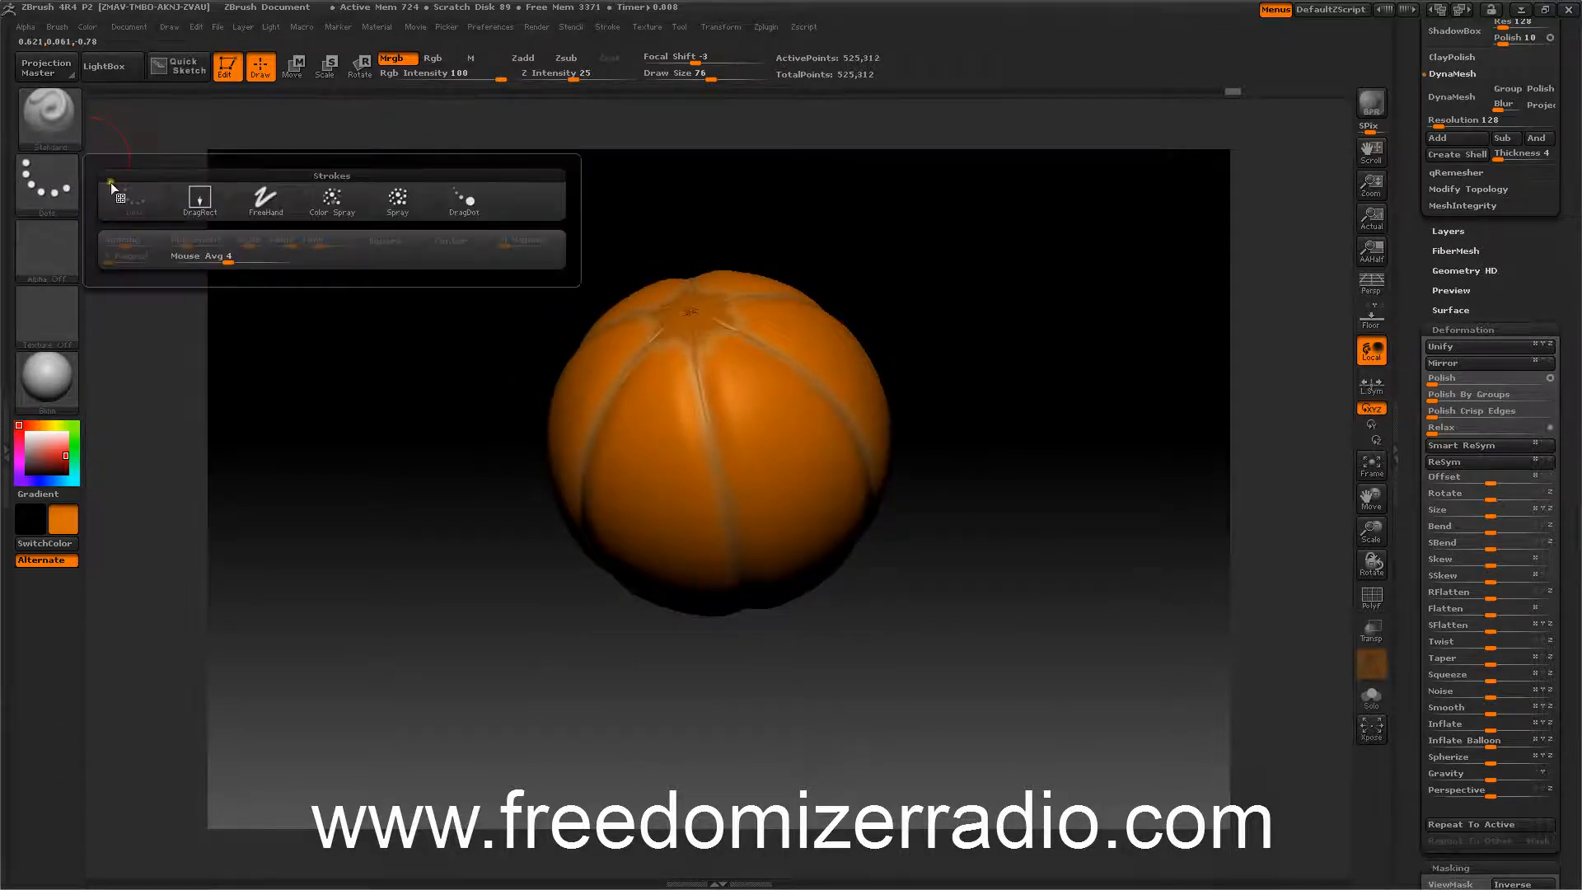
pyautogui.click(393, 196)
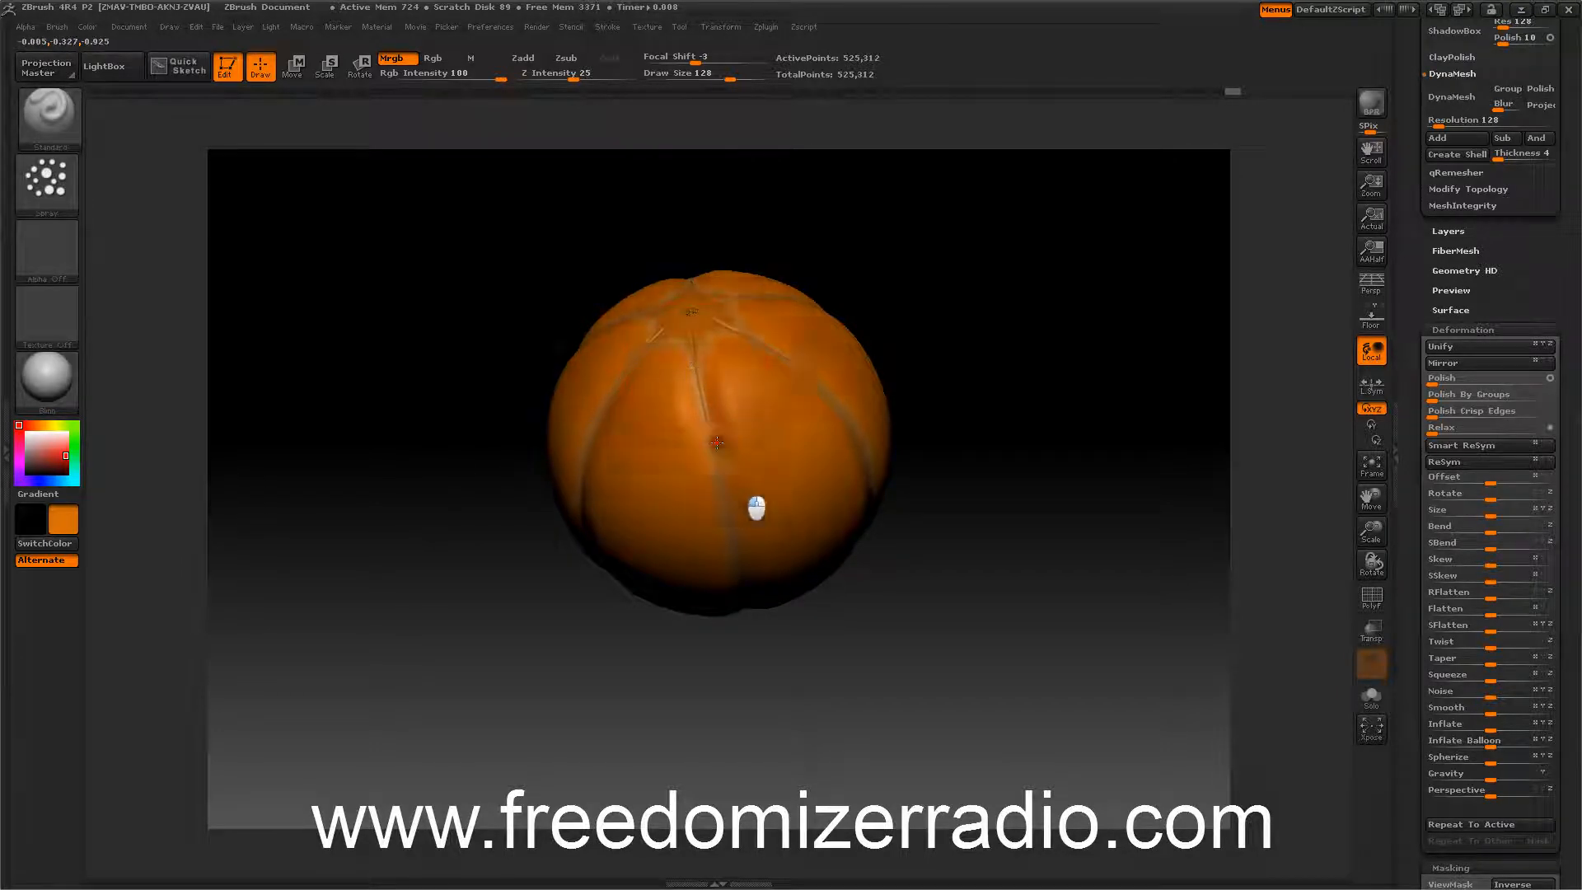
pyautogui.moveTo(716, 626); pyautogui.dragTo(547, 519)
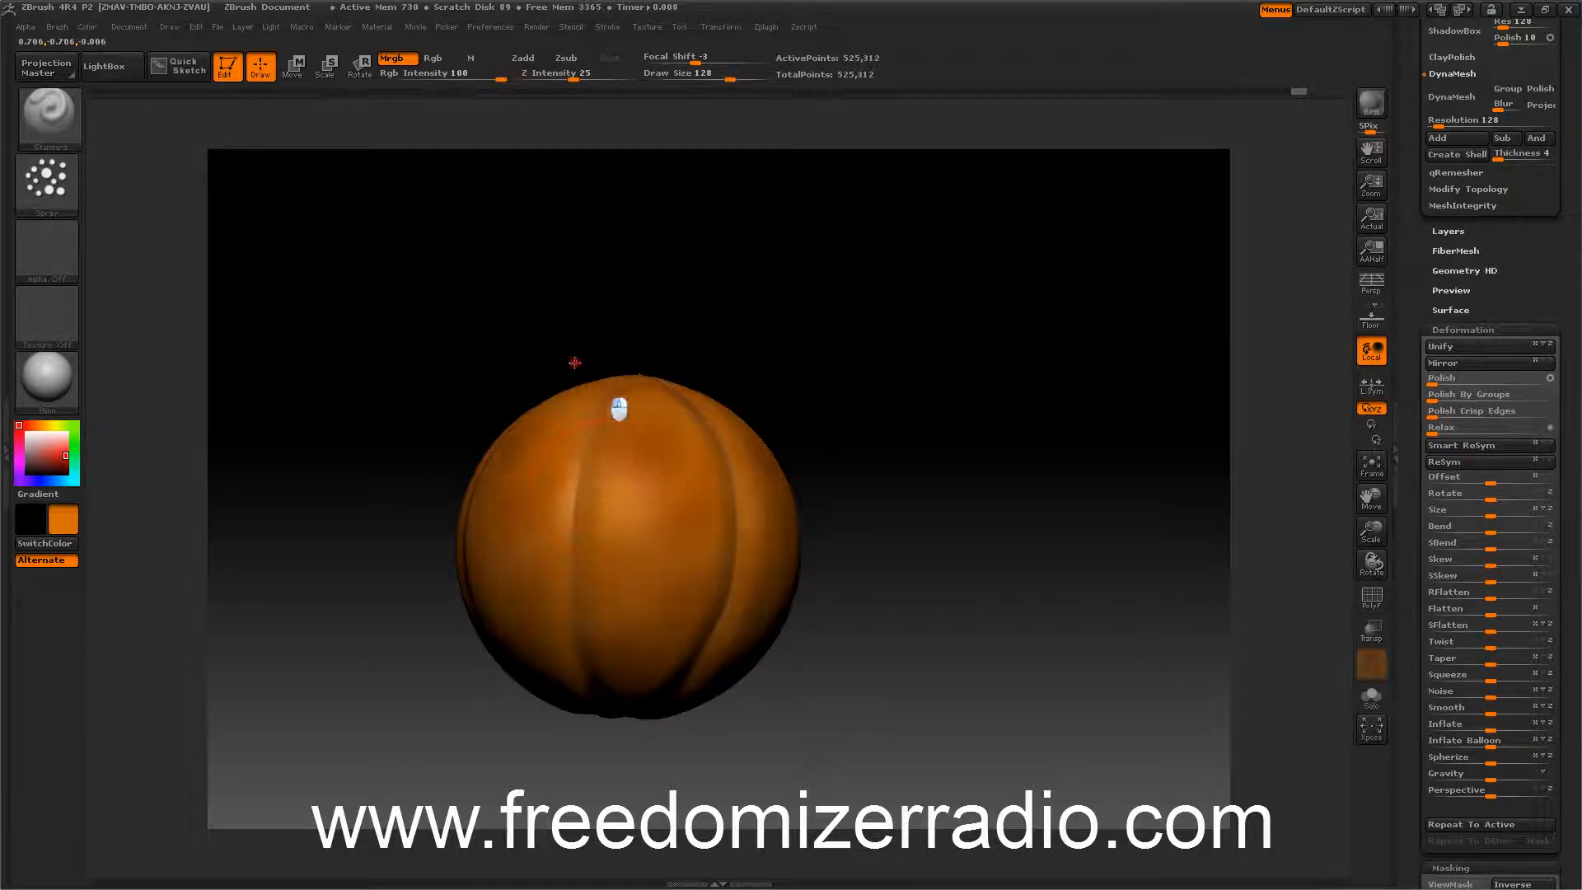
pyautogui.moveTo(572, 365); pyautogui.dragTo(381, 324)
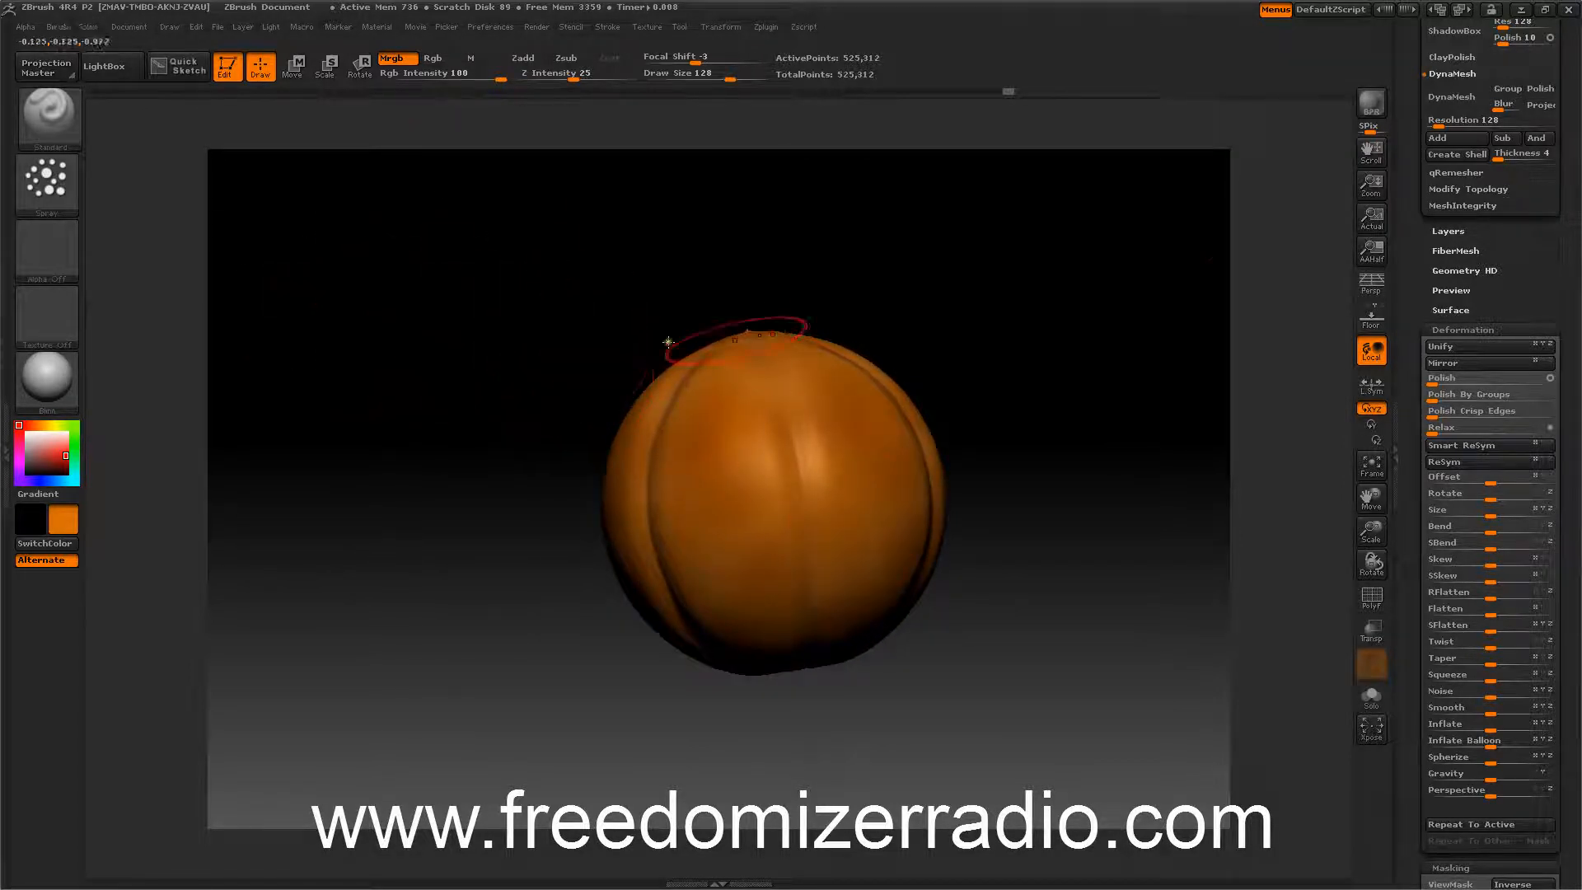
# Open the Surface Noise editor and set the noise scale to 10.2548 with strength 0.0087.
pyautogui.click(1441, 331)
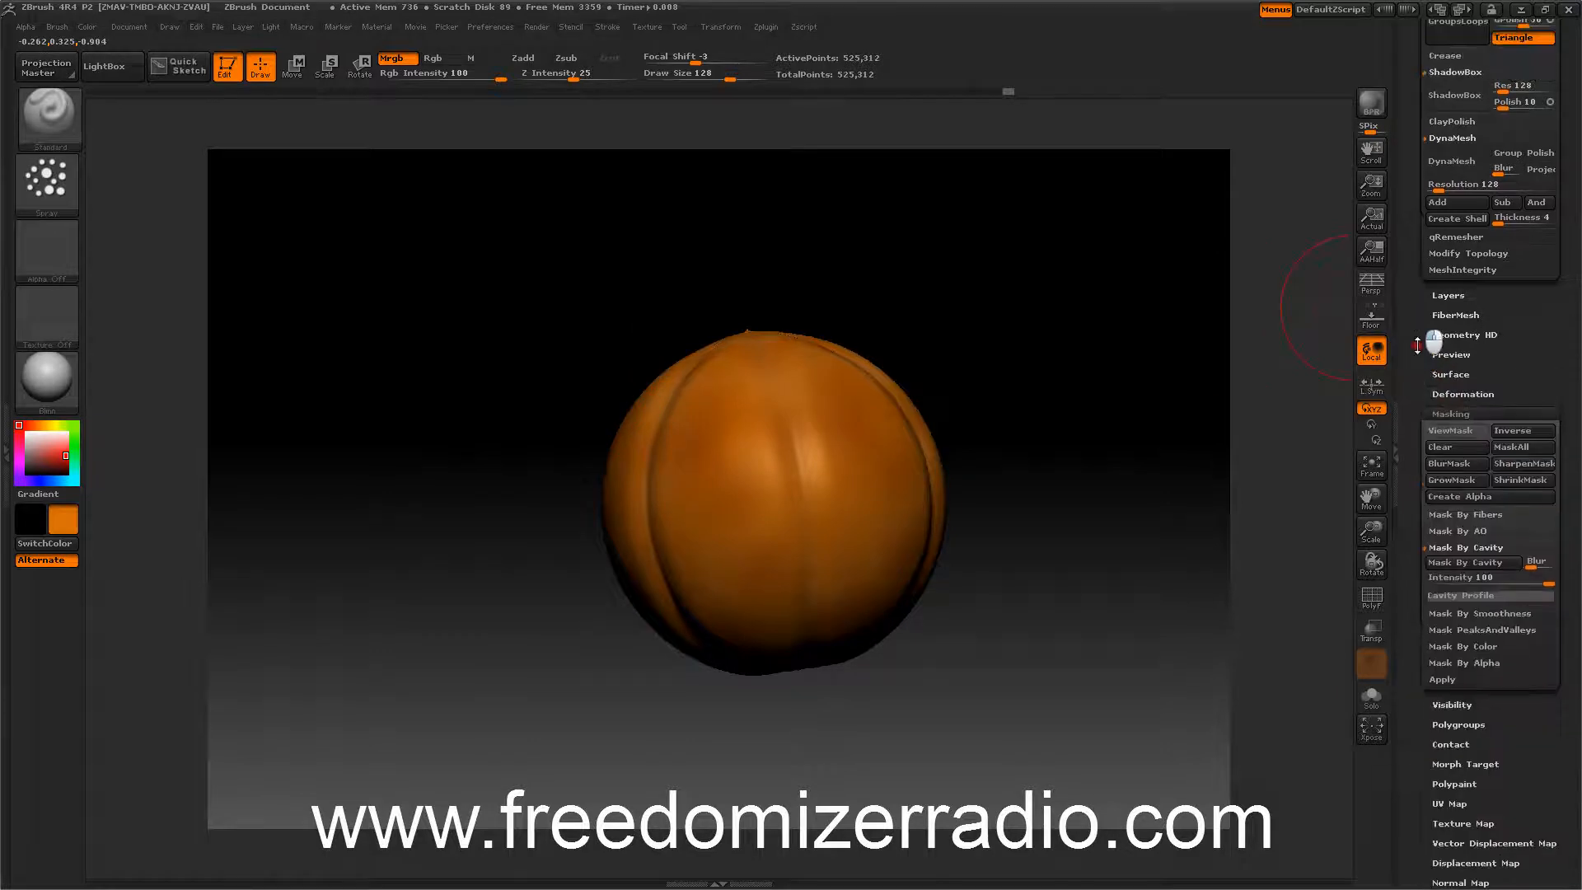
pyautogui.click(1439, 444)
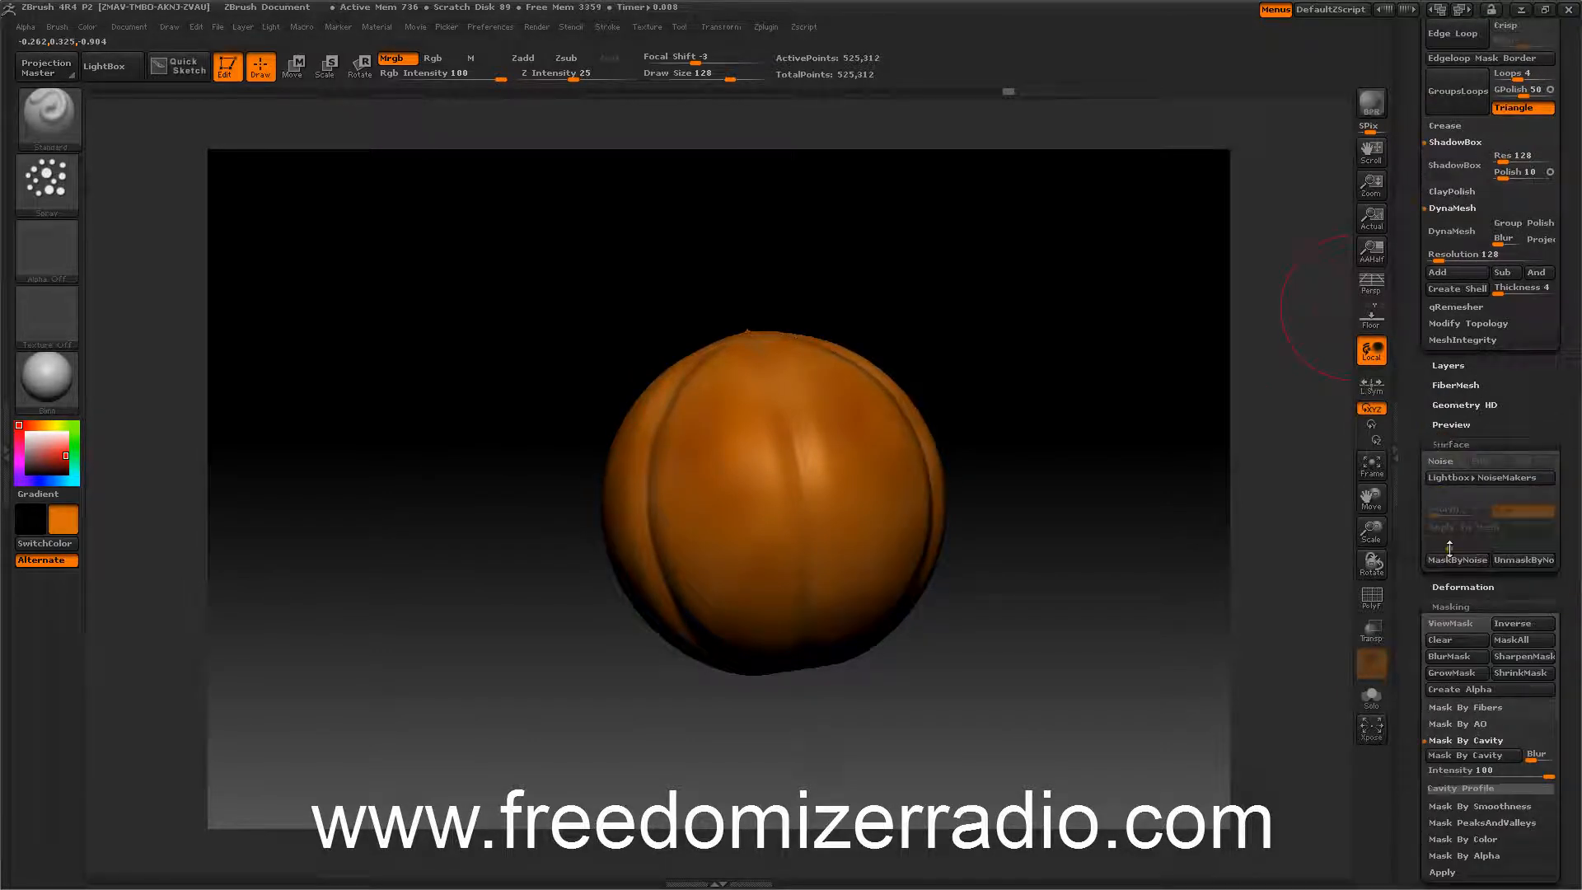
pyautogui.click(1442, 461)
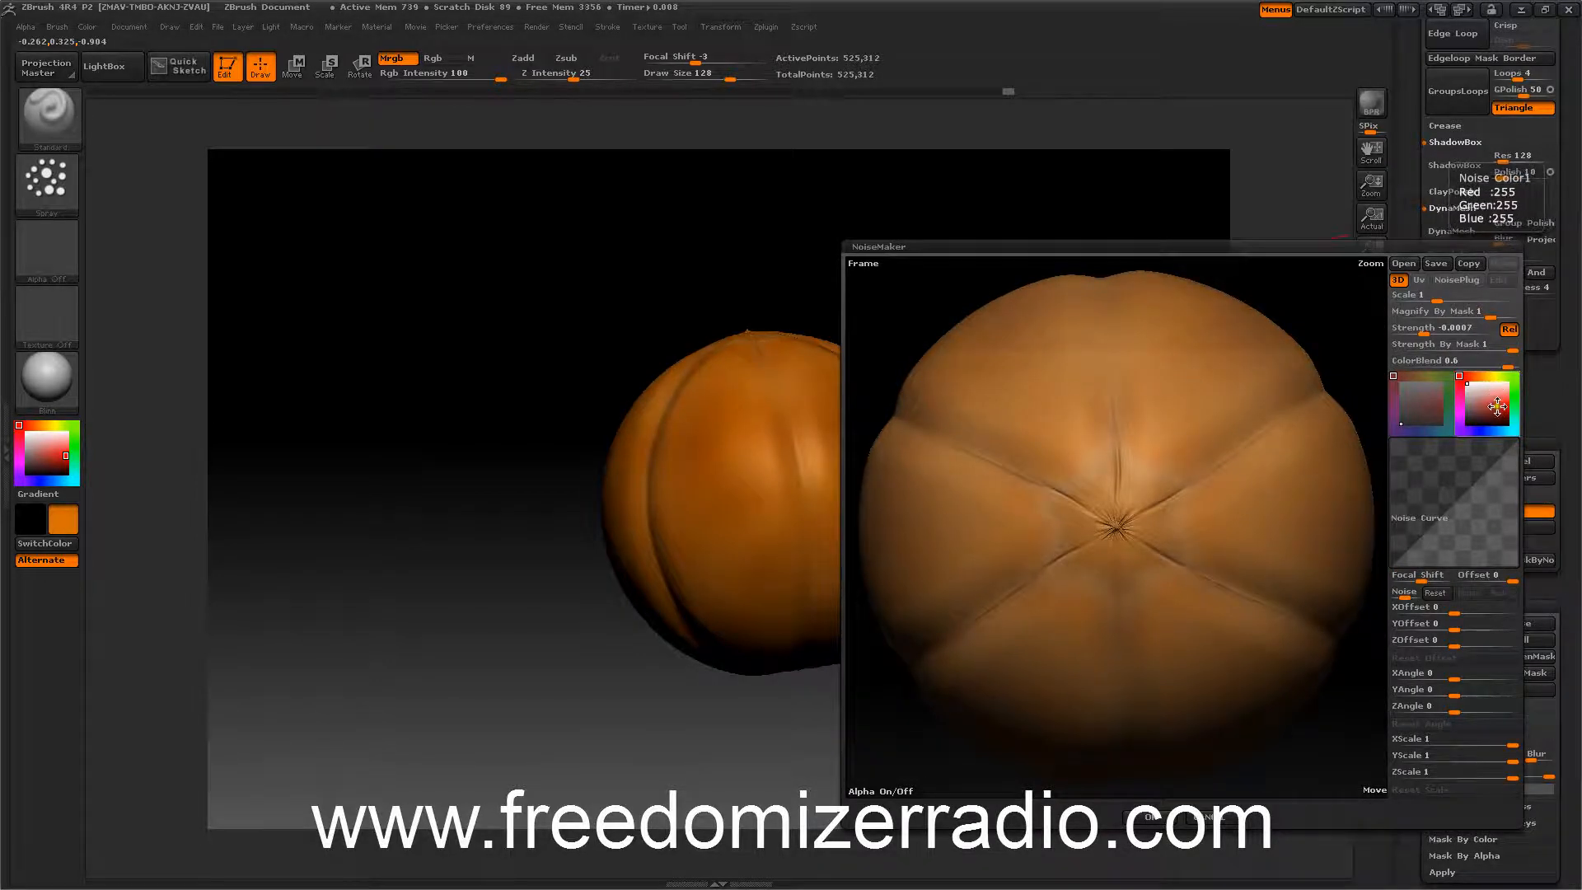
pyautogui.moveTo(1492, 384); pyautogui.dragTo(1487, 376)
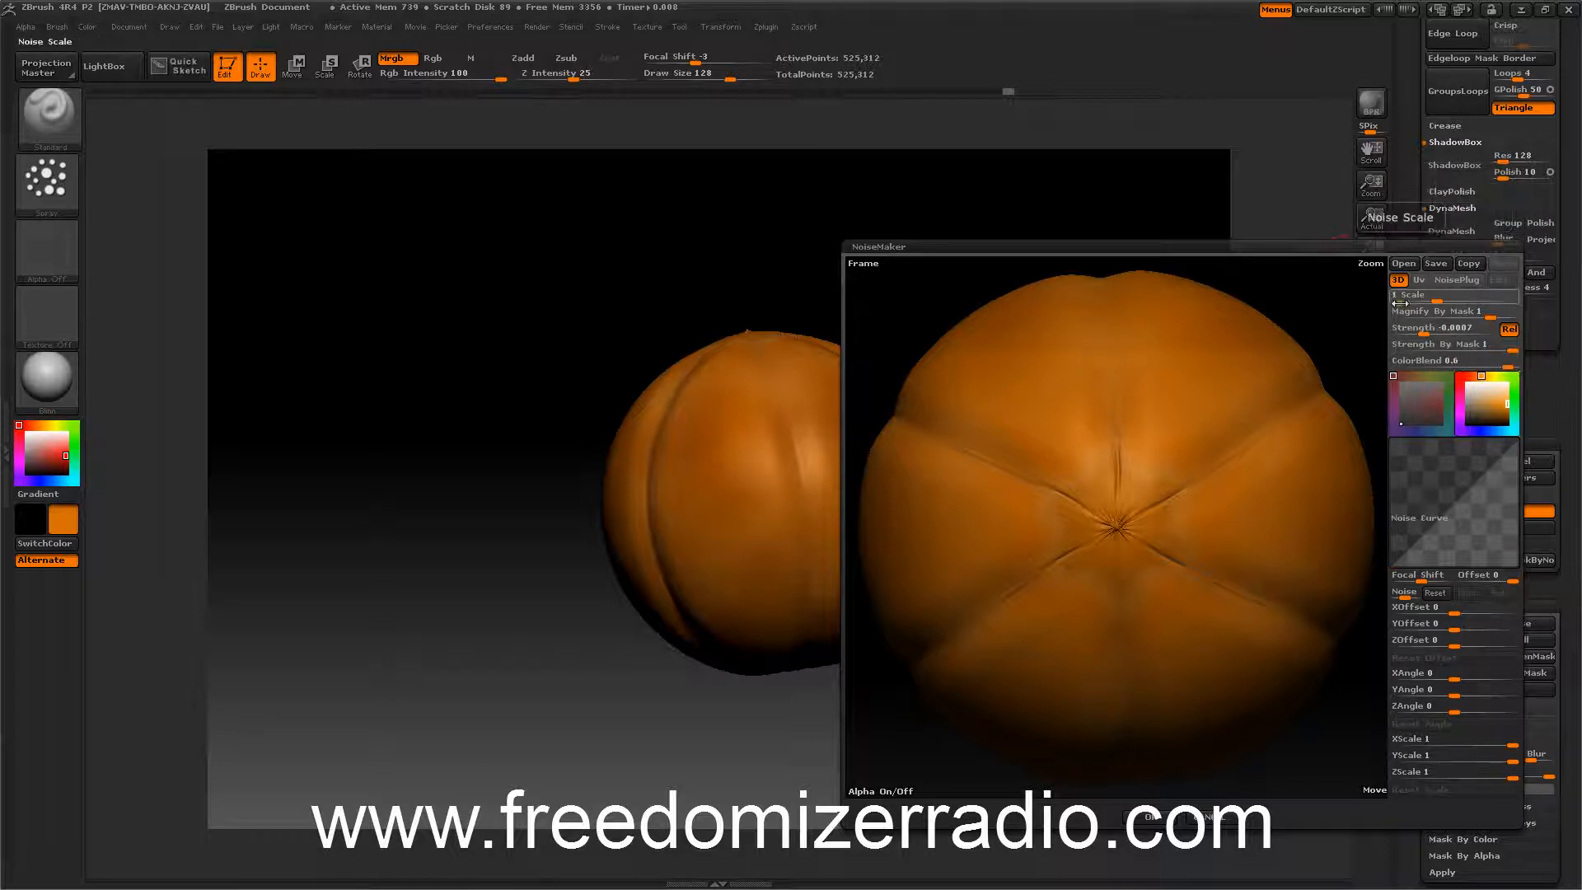
pyautogui.moveTo(1434, 296)
pyautogui.mouseDown()
pyautogui.moveTo(1459, 296)
pyautogui.moveTo(1440, 328)
pyautogui.moveTo(1419, 329)
pyautogui.moveTo(1461, 296)
pyautogui.mouseUp()
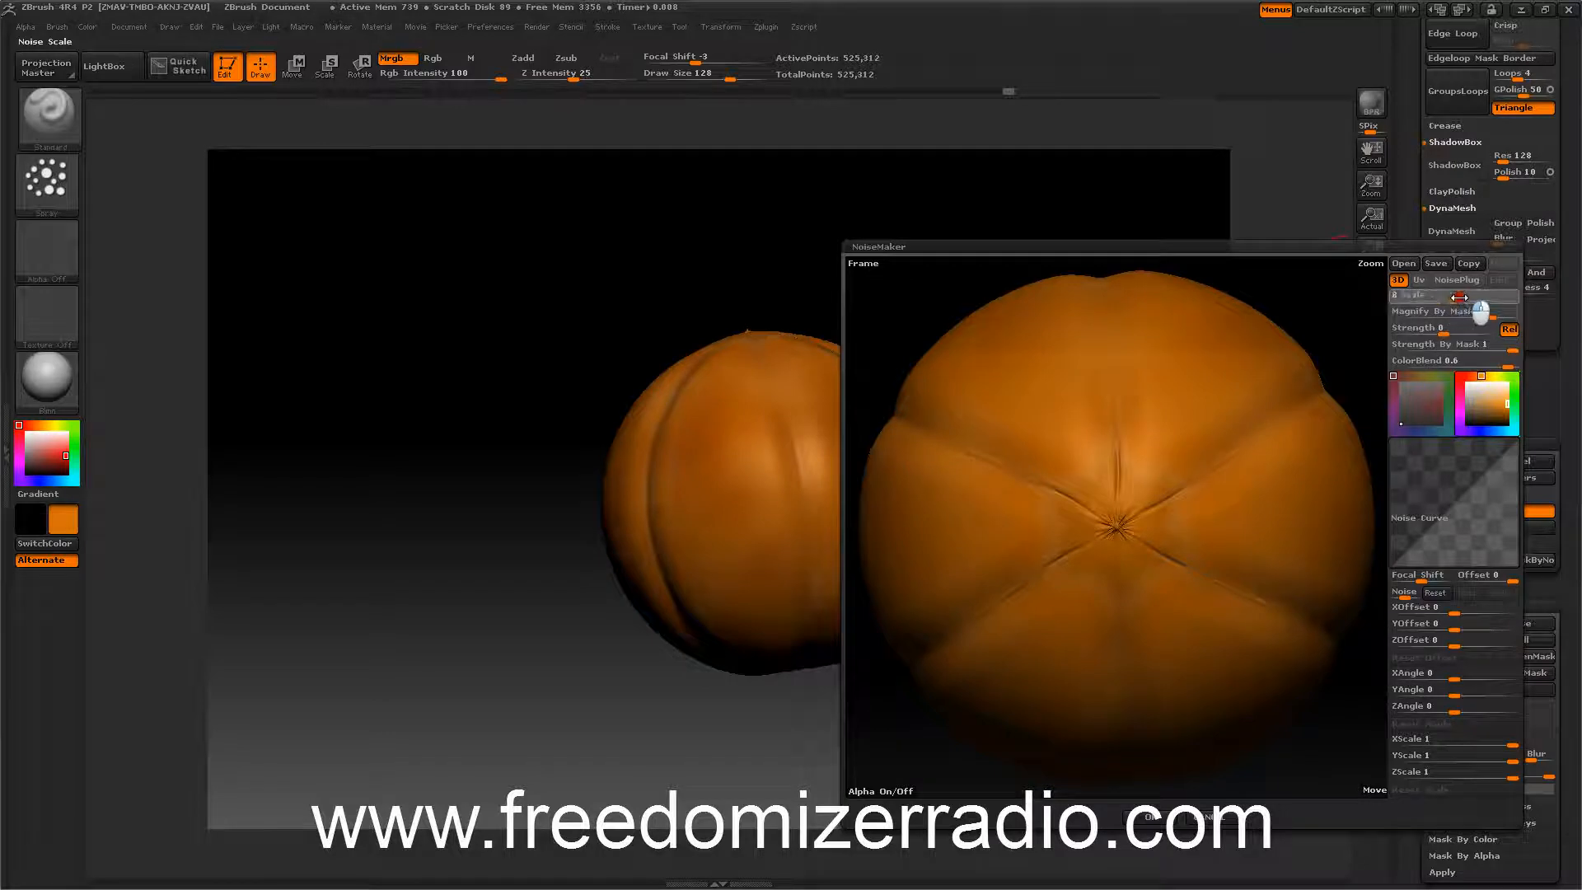
pyautogui.moveTo(1460, 297)
pyautogui.mouseDown()
pyautogui.moveTo(1473, 297)
pyautogui.moveTo(1420, 328)
pyautogui.moveTo(1463, 327)
pyautogui.mouseUp()
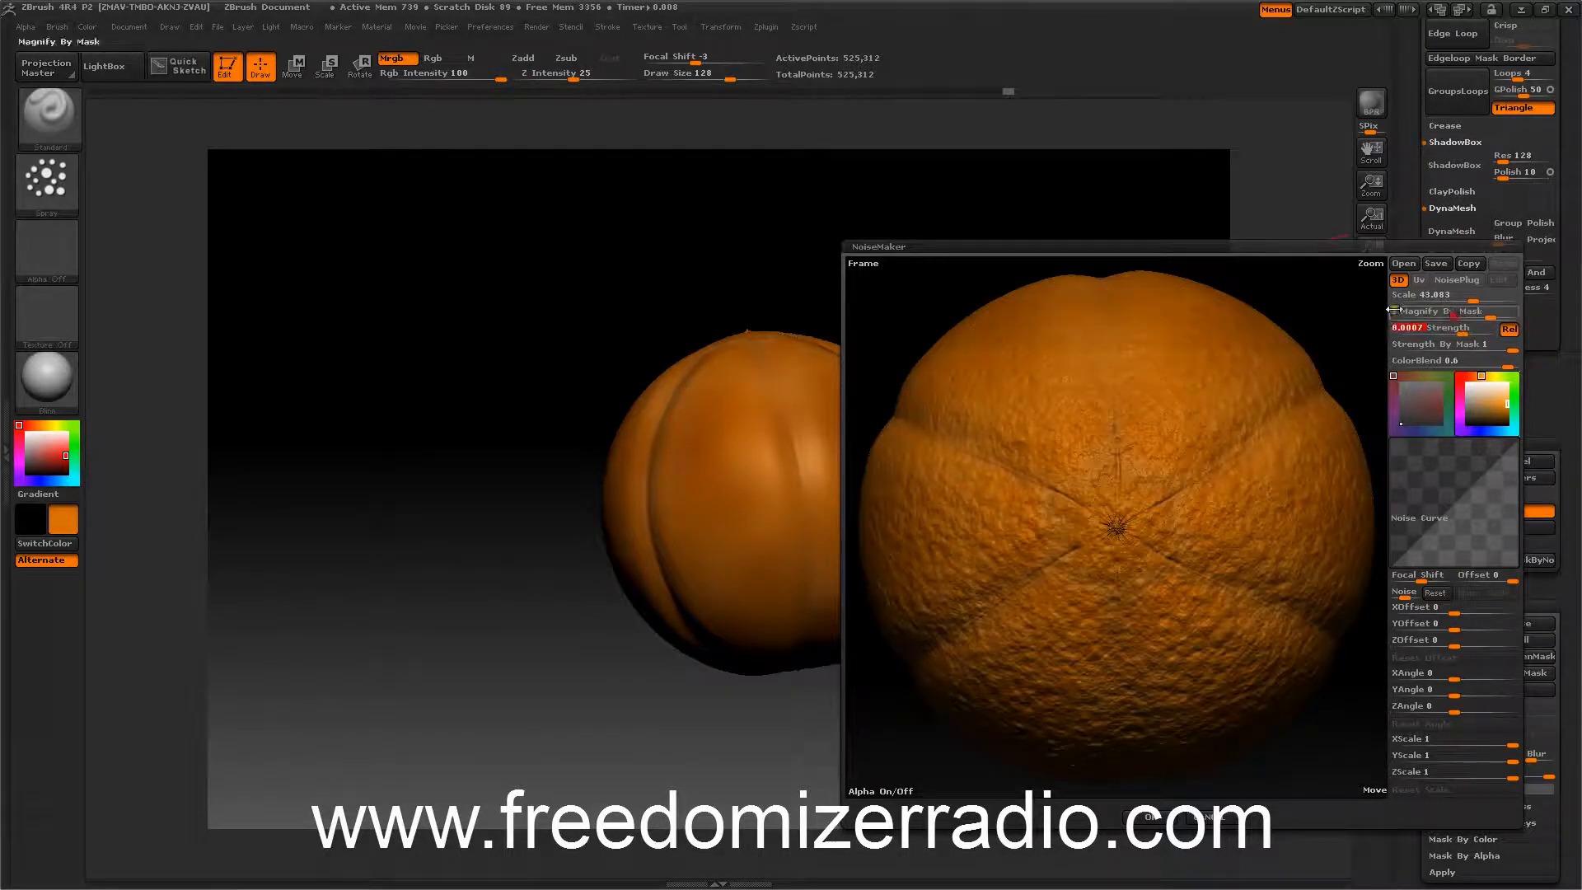
pyautogui.click(1456, 295)
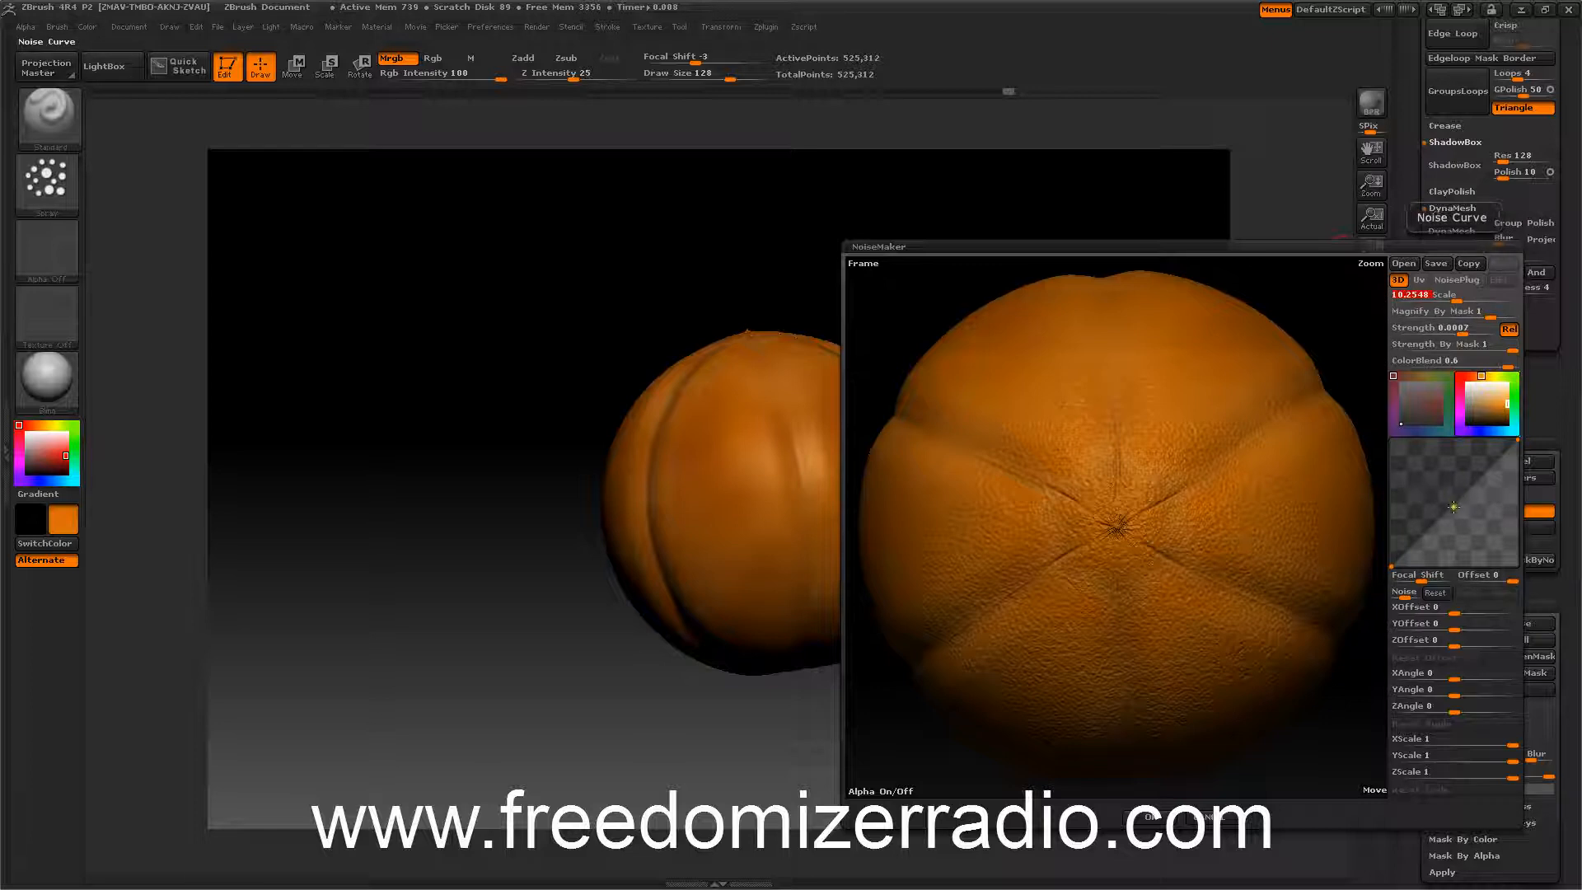
# Reshape the noise curve with added points and accept the noise settings.
pyautogui.moveTo(1453, 507); pyautogui.dragTo(1463, 520)
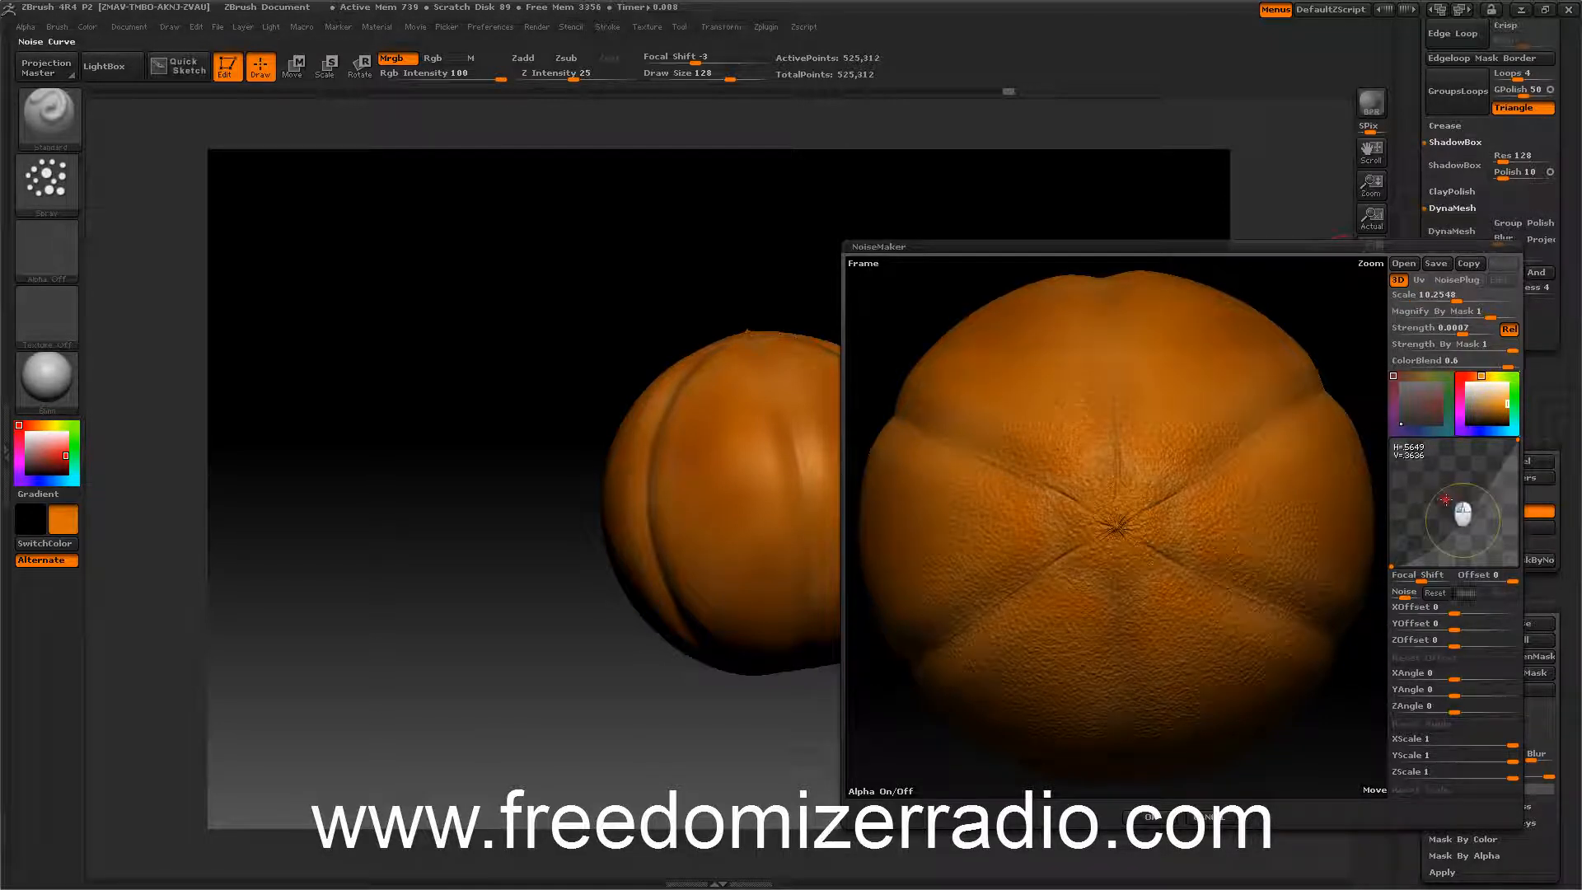
pyautogui.moveTo(1487, 494); pyautogui.dragTo(1473, 480)
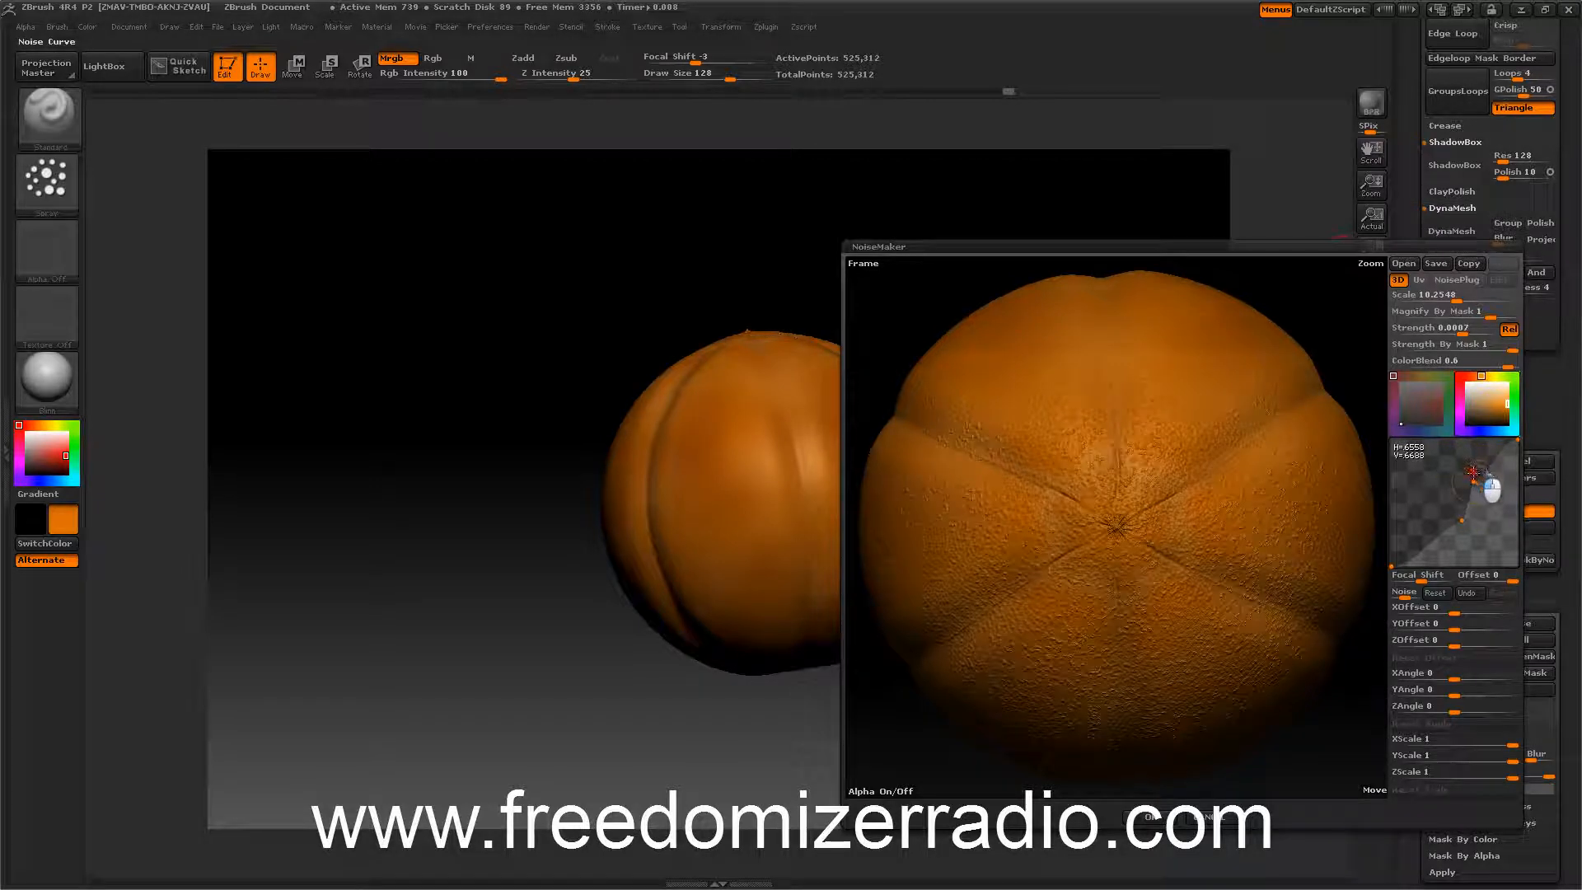
pyautogui.click(1430, 521)
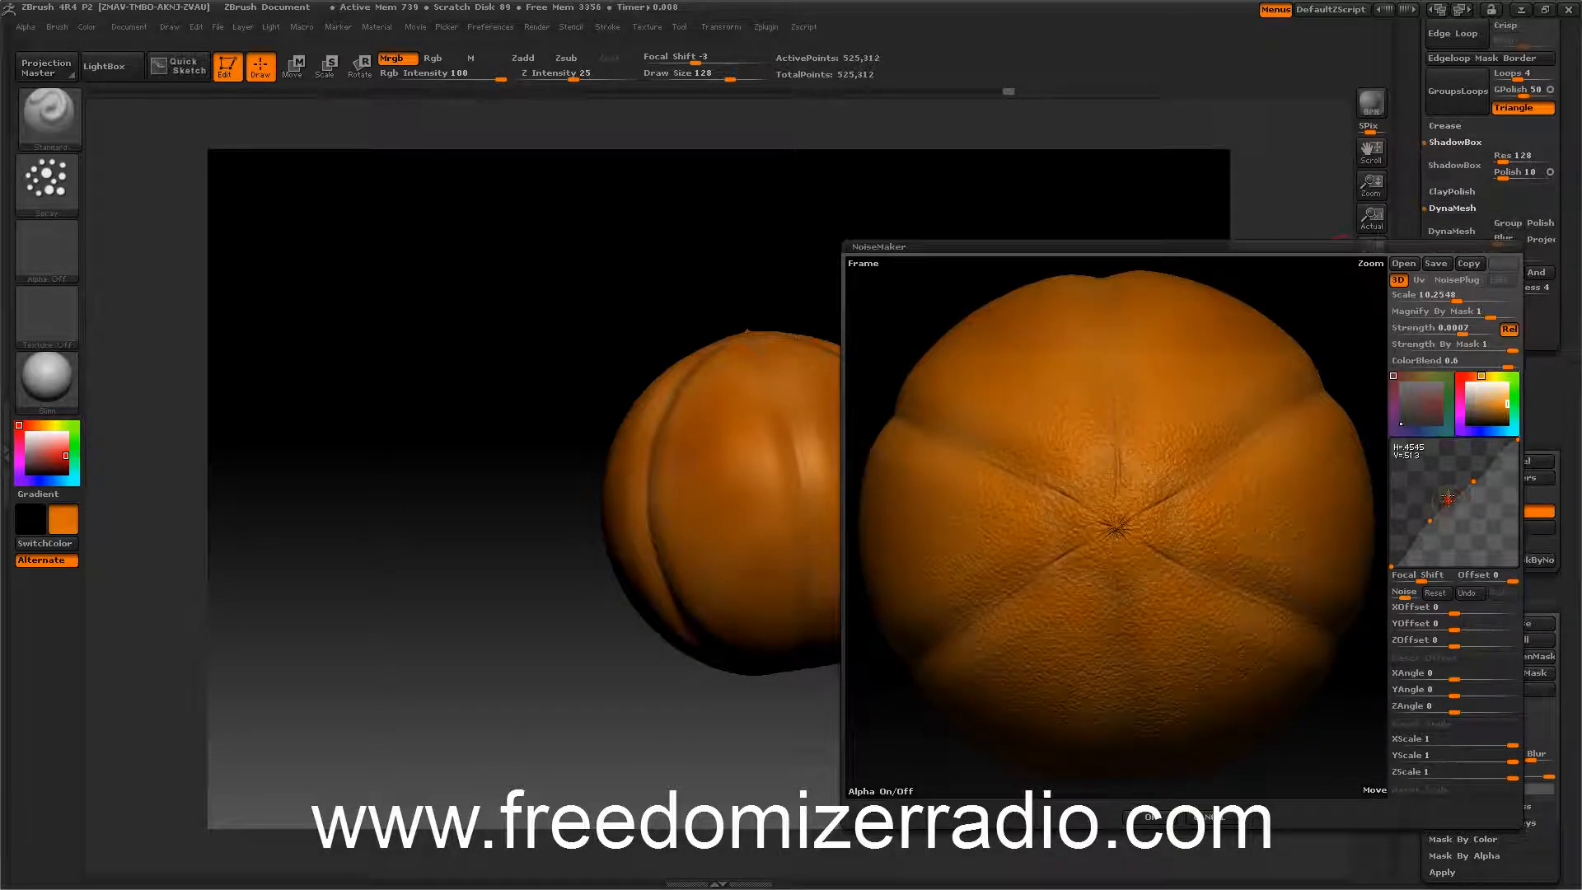
pyautogui.click(1150, 816)
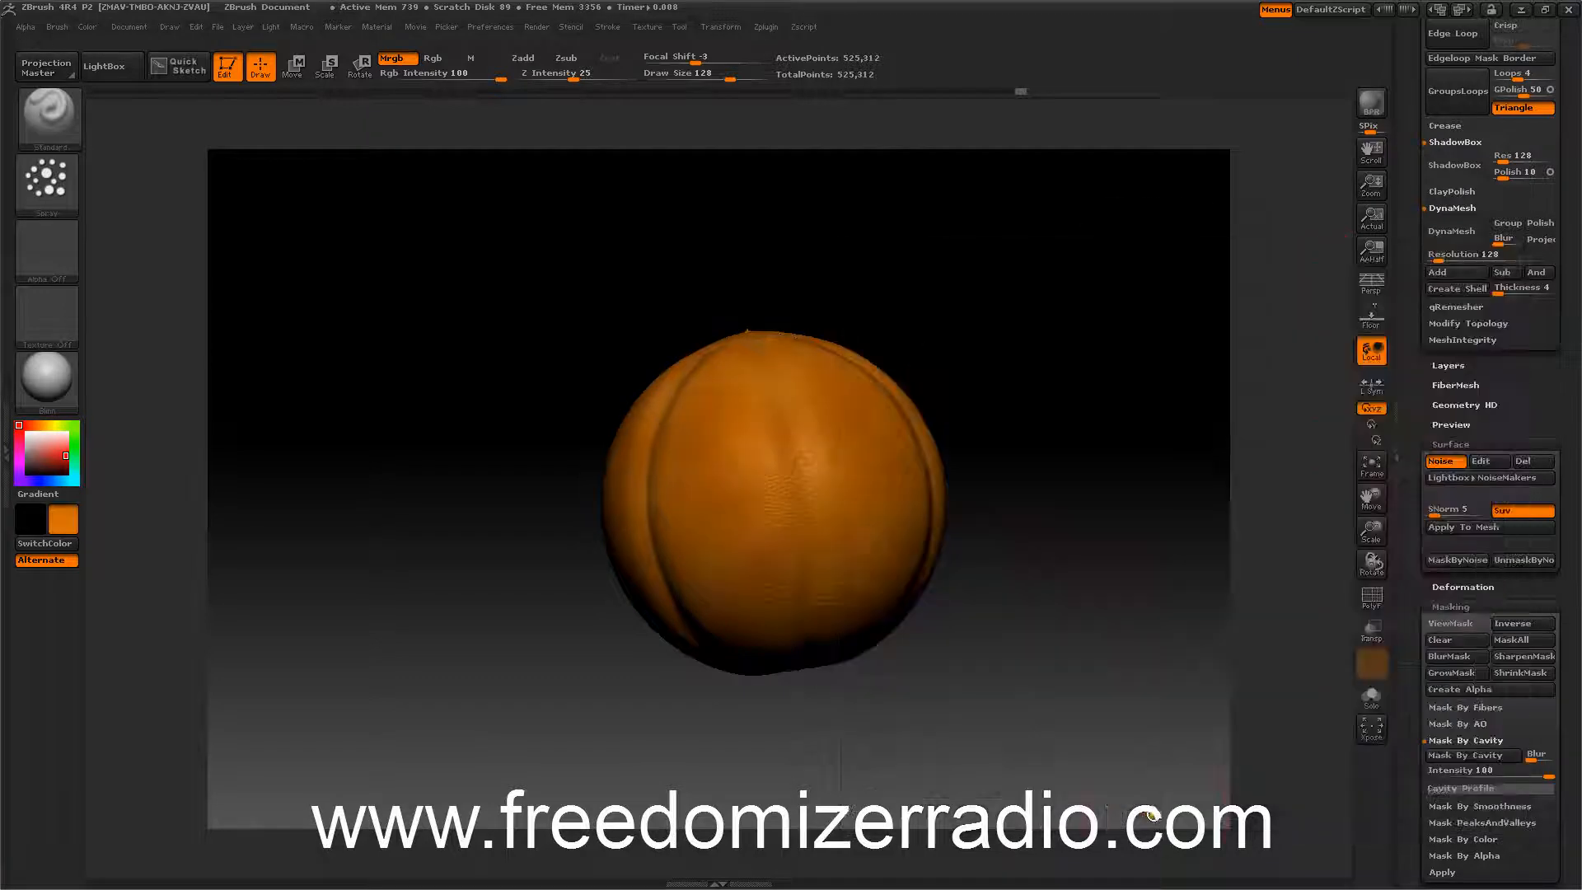
# Apply the surface noise permanently to the mesh.
pyautogui.moveTo(1100, 576); pyautogui.dragTo(1104, 460)
pyautogui.click(1456, 526)
pyautogui.scroll(-3, 1413, 437)
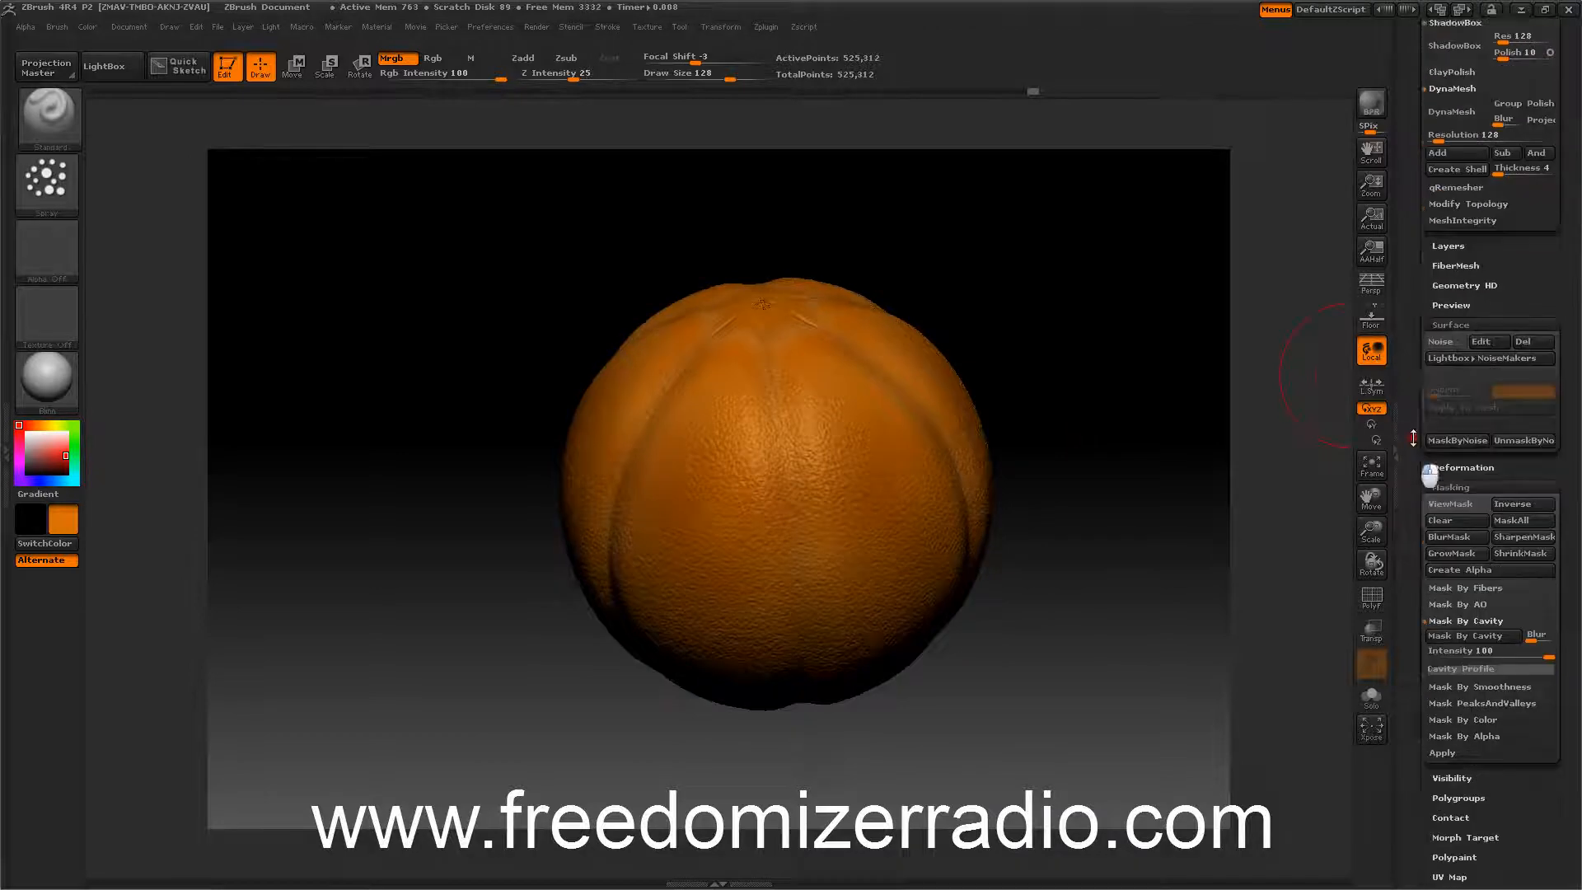
pyautogui.scroll(2, 1412, 429)
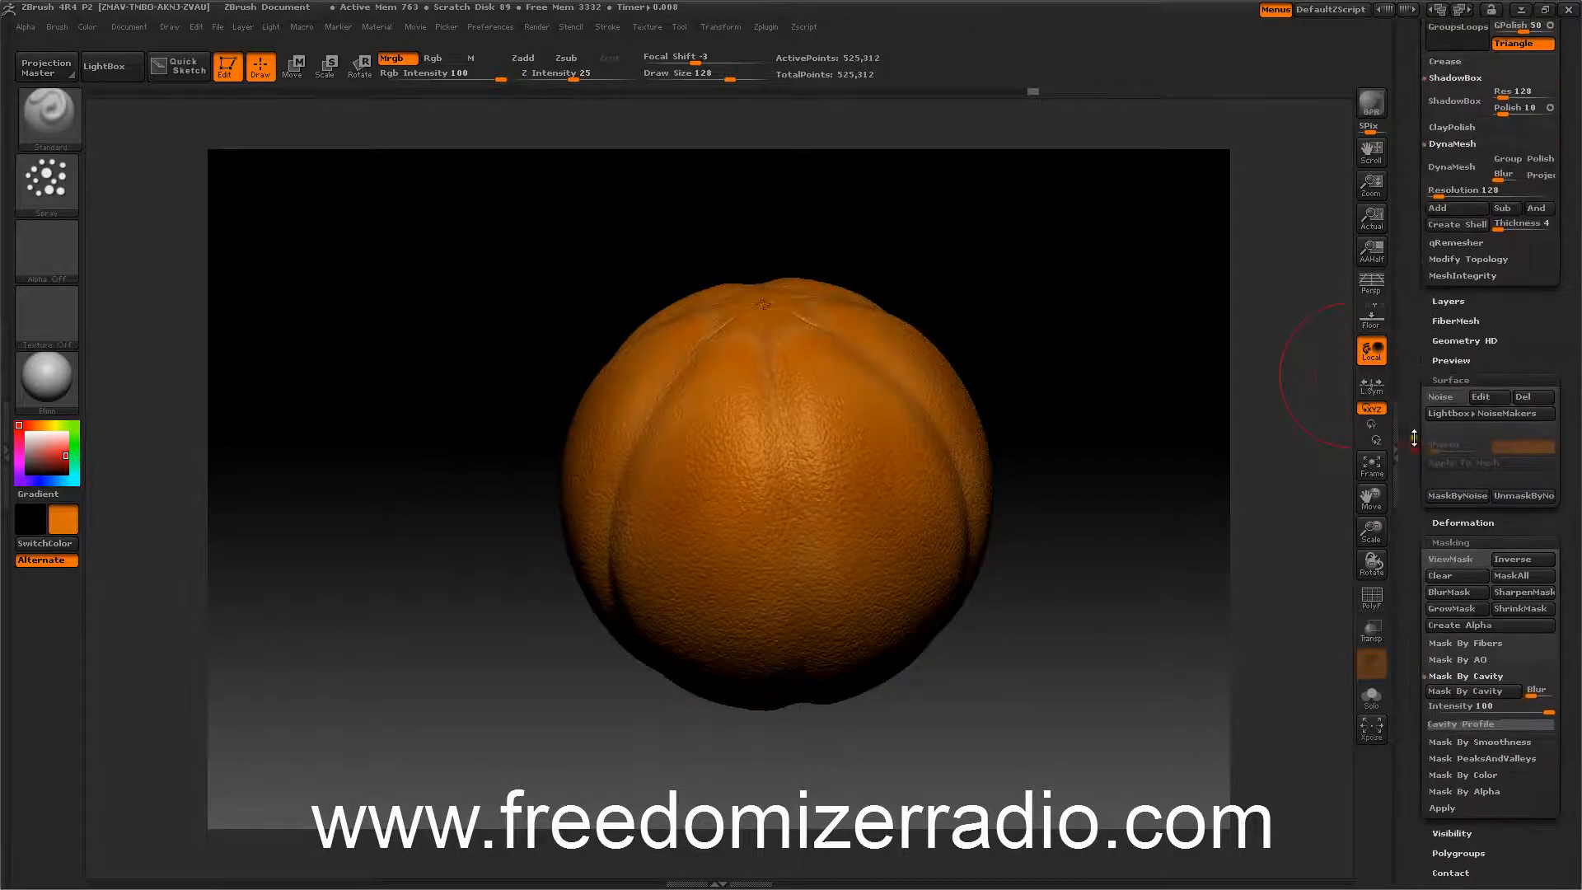
# Apply a slight Smooth deformation to the whole mesh.
pyautogui.click(1450, 522)
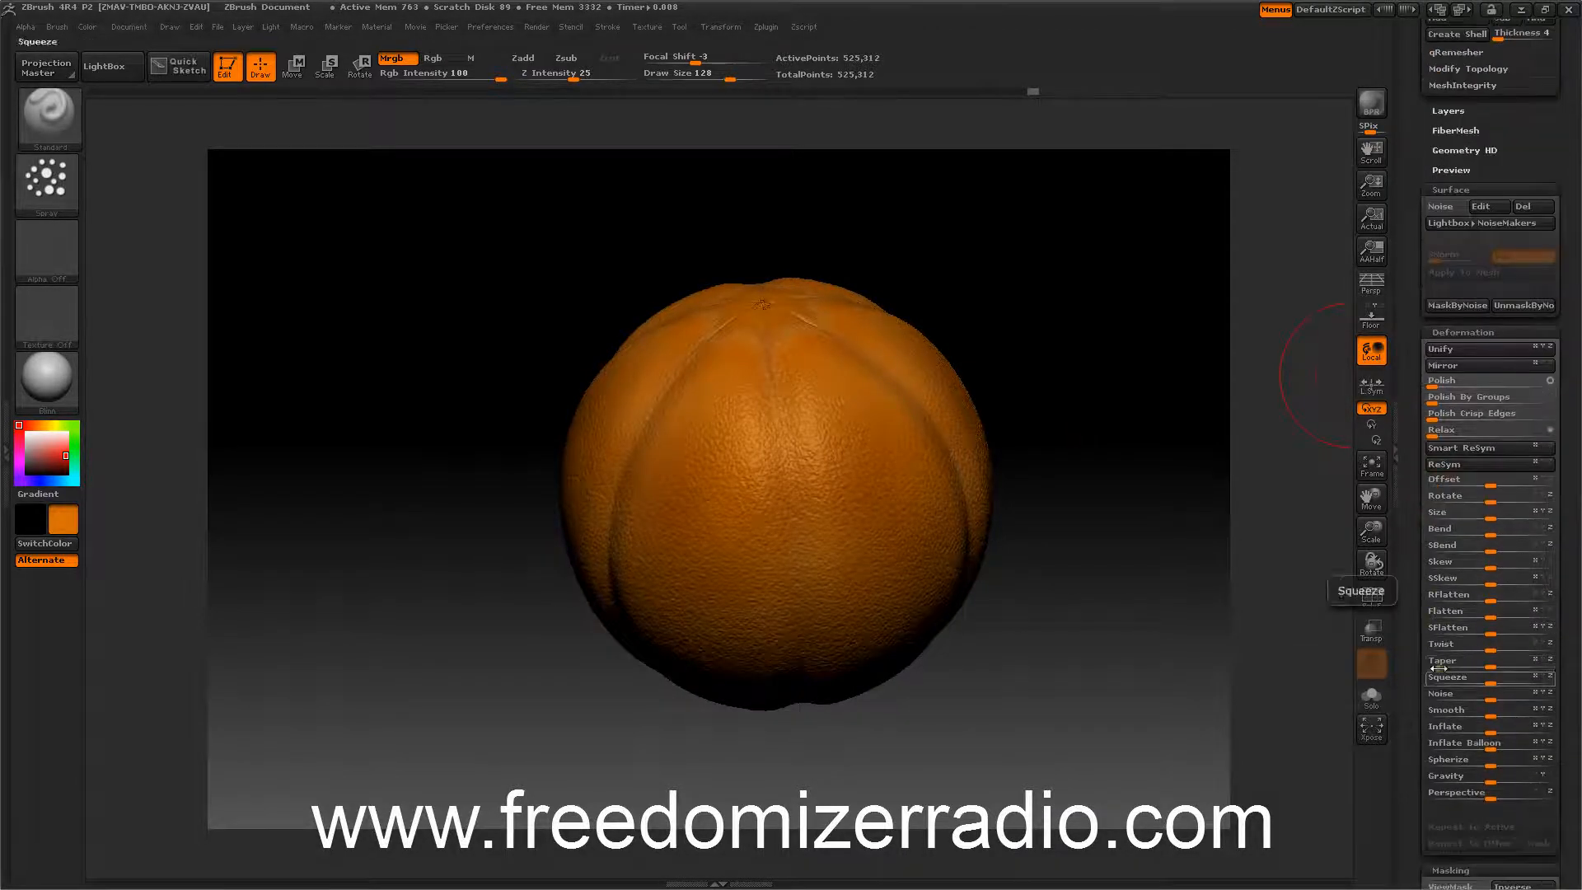
pyautogui.moveTo(1487, 710); pyautogui.dragTo(1543, 710)
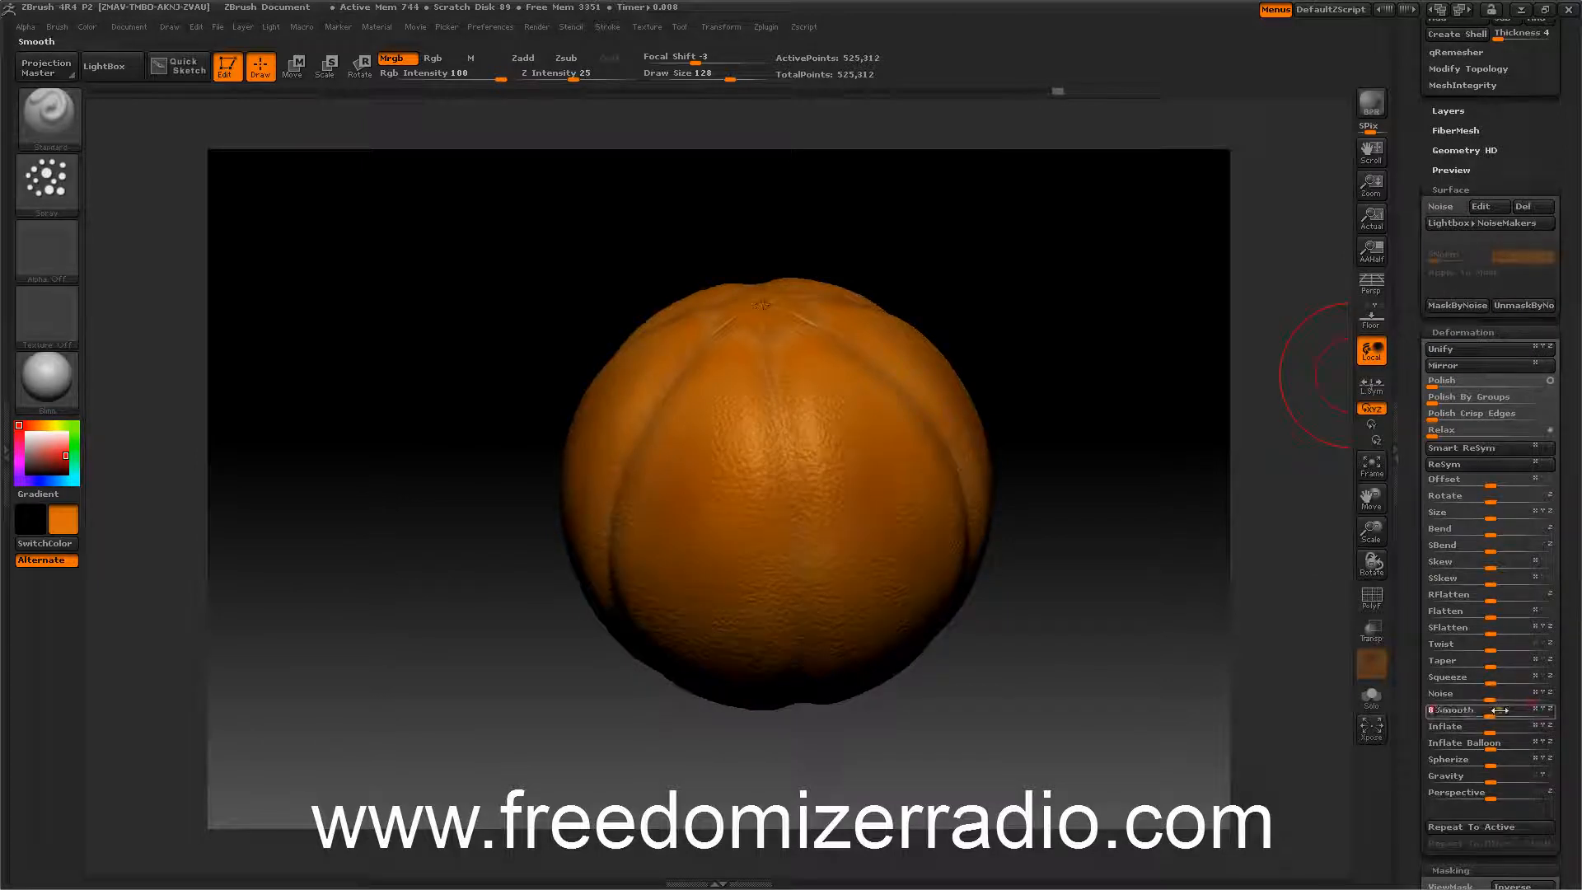
pyautogui.moveTo(1206, 583); pyautogui.dragTo(1133, 606)
# Switch to the Rotate transpose tool and draw an action line across the ball.
pyautogui.click(360, 66)
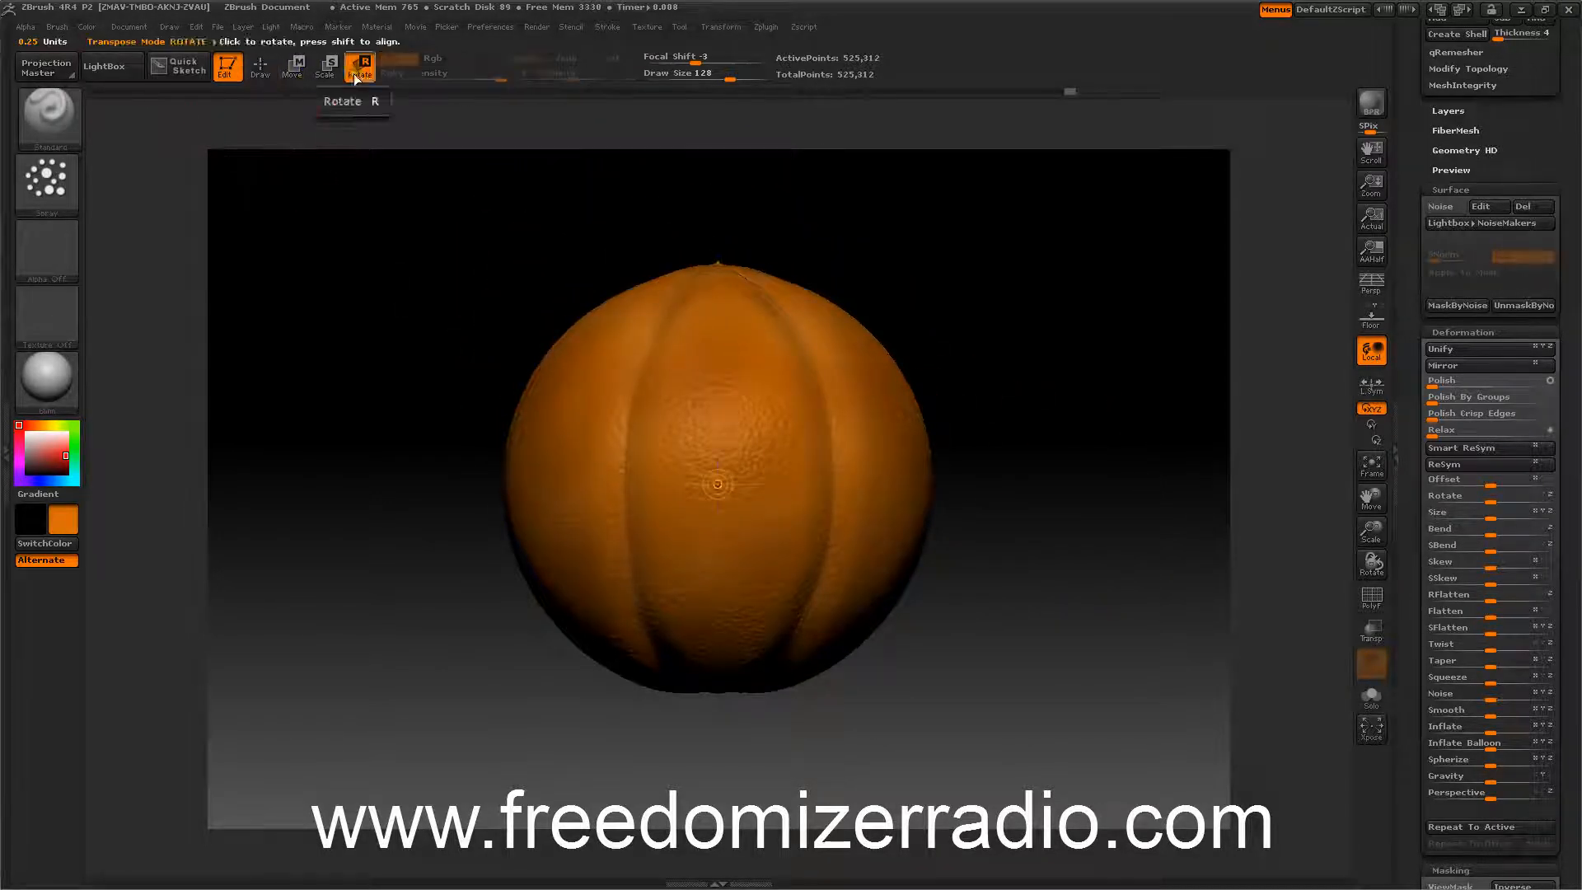
pyautogui.moveTo(537, 481); pyautogui.dragTo(822, 481)
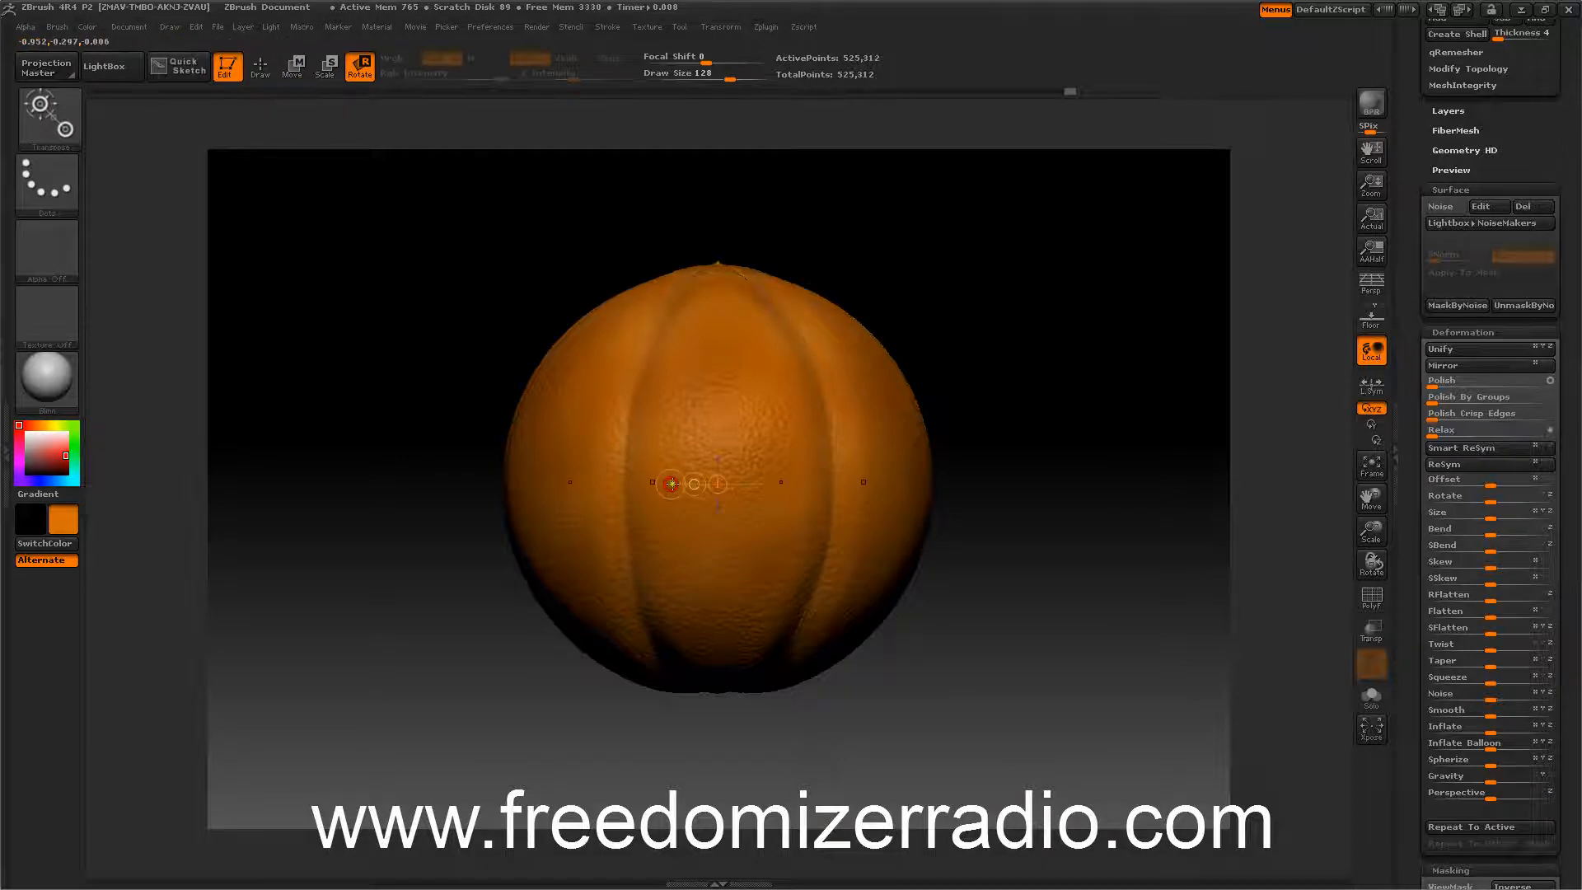
pyautogui.click(722, 27)
pyautogui.click(774, 403)
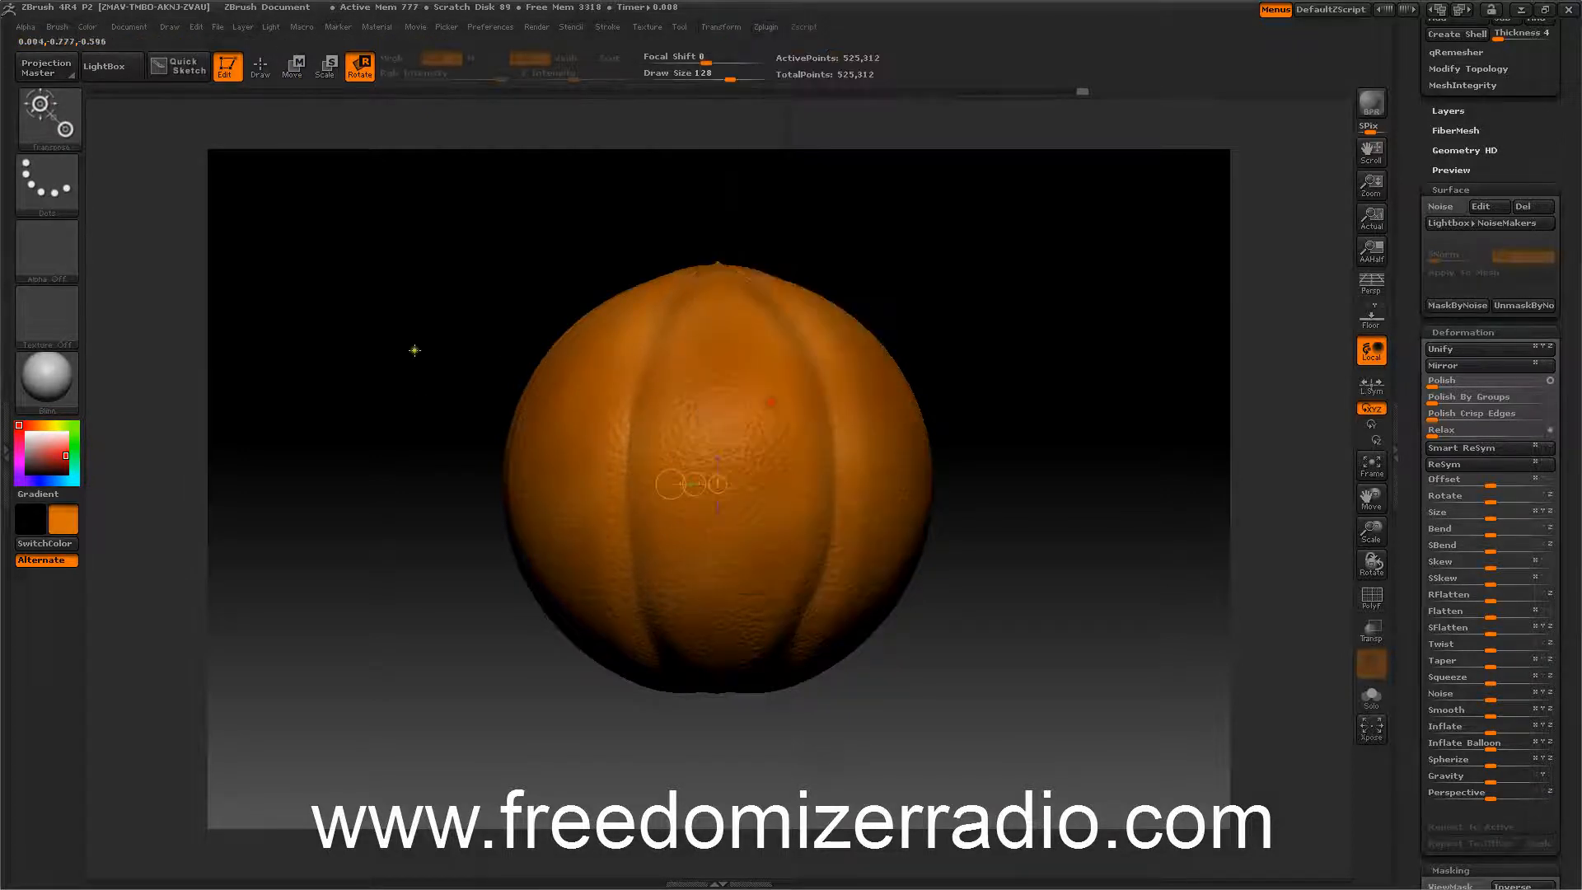
pyautogui.moveTo(386, 369); pyautogui.dragTo(411, 406)
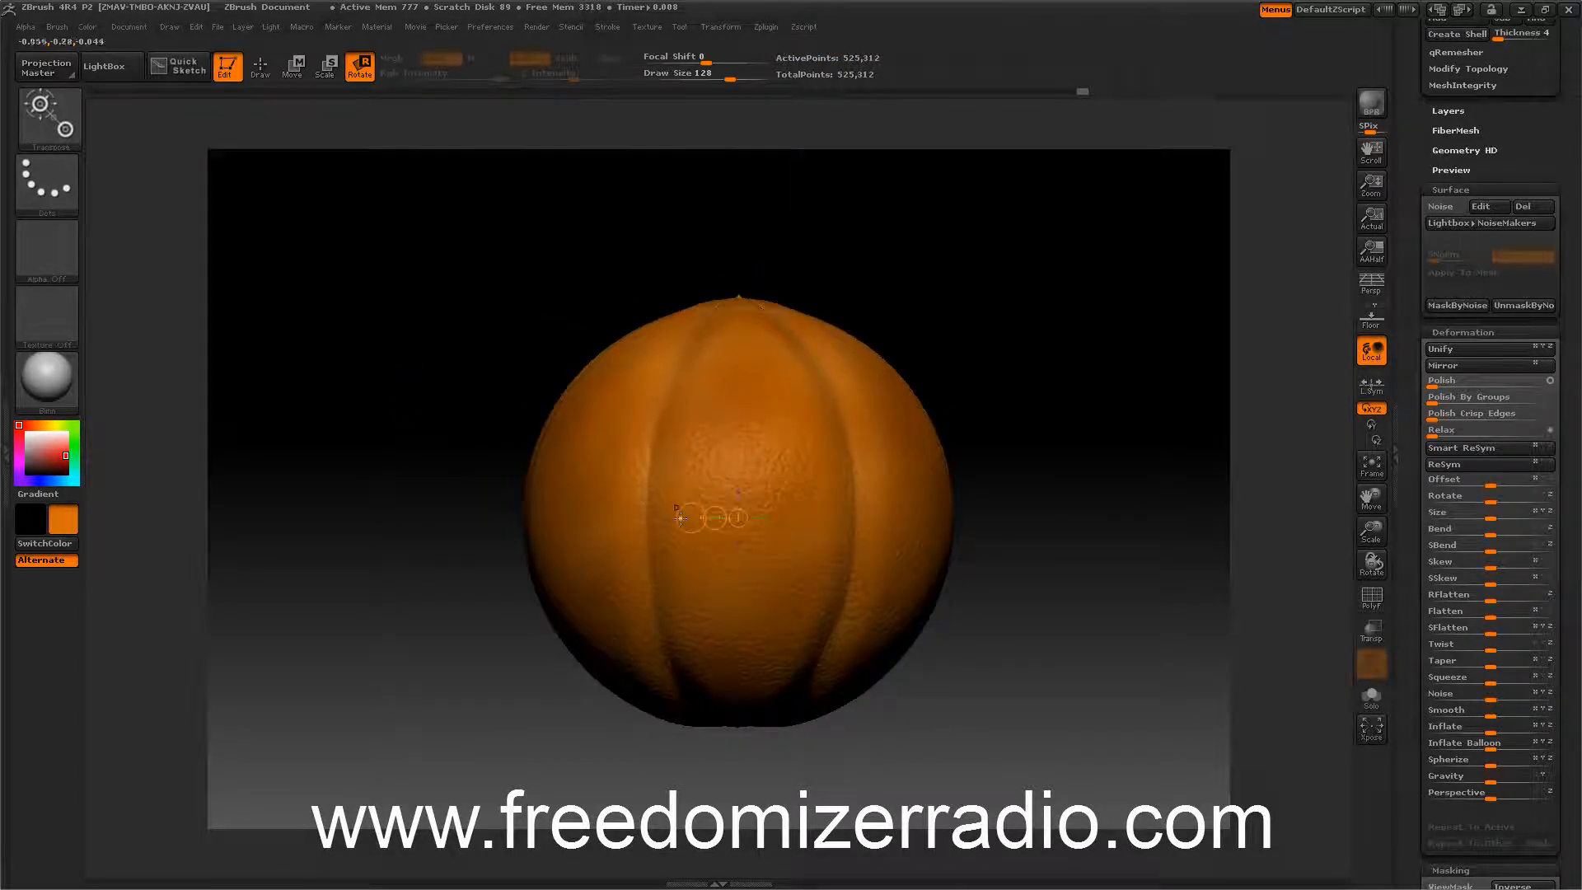
# Reposition the Rotate transpose action line horizontally across the middle of the orange.
pyautogui.moveTo(678, 517); pyautogui.dragTo(488, 519)
pyautogui.moveTo(454, 351); pyautogui.dragTo(451, 503)
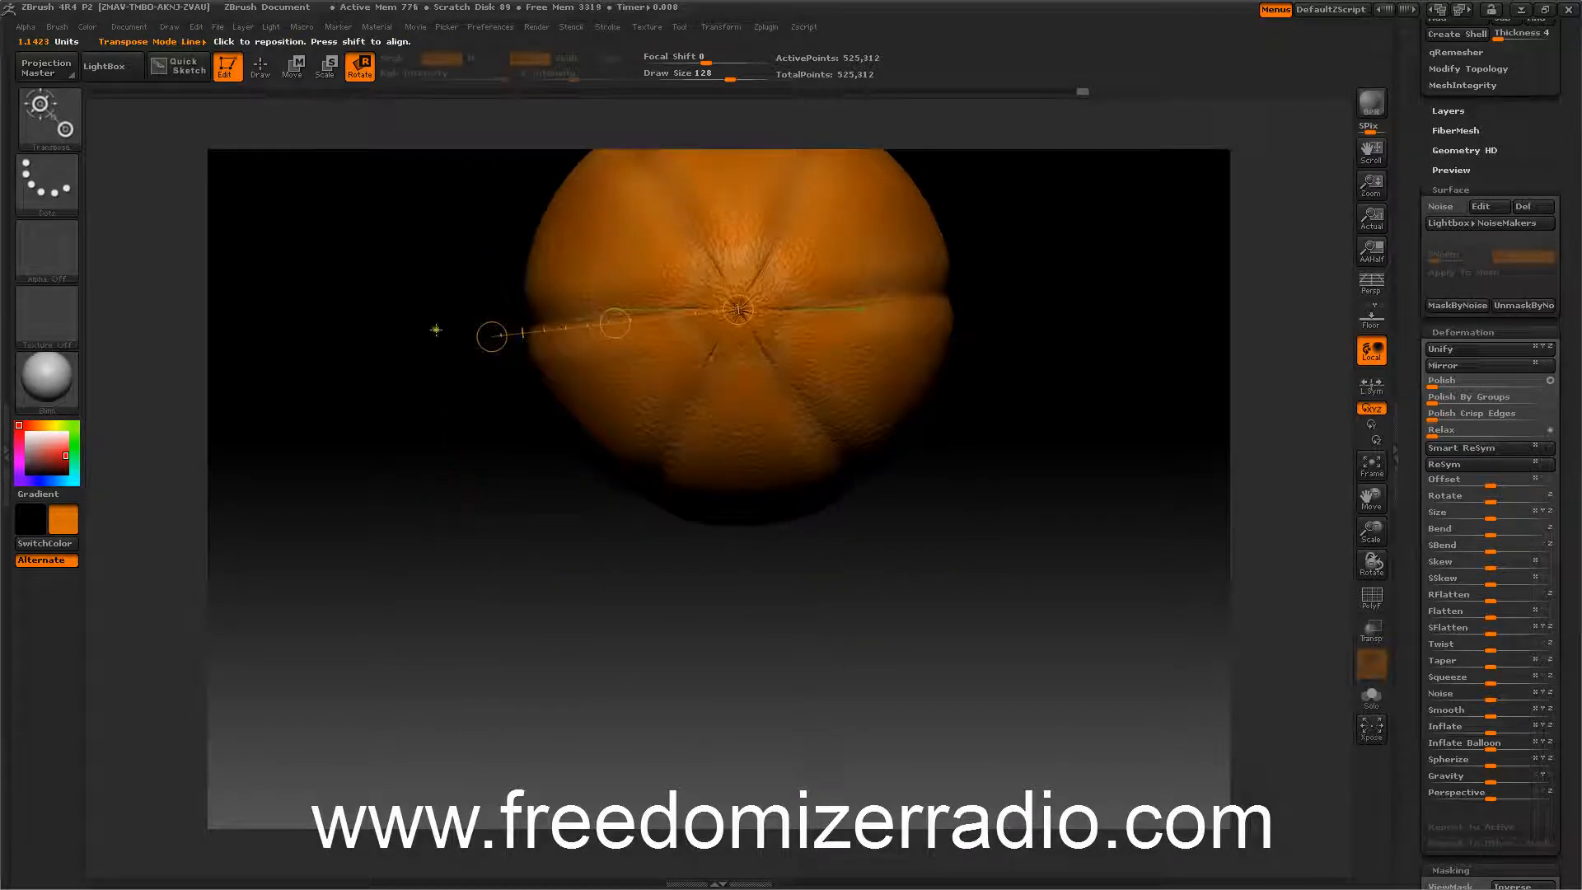
pyautogui.moveTo(474, 335); pyautogui.dragTo(471, 311)
pyautogui.moveTo(607, 511); pyautogui.dragTo(577, 350)
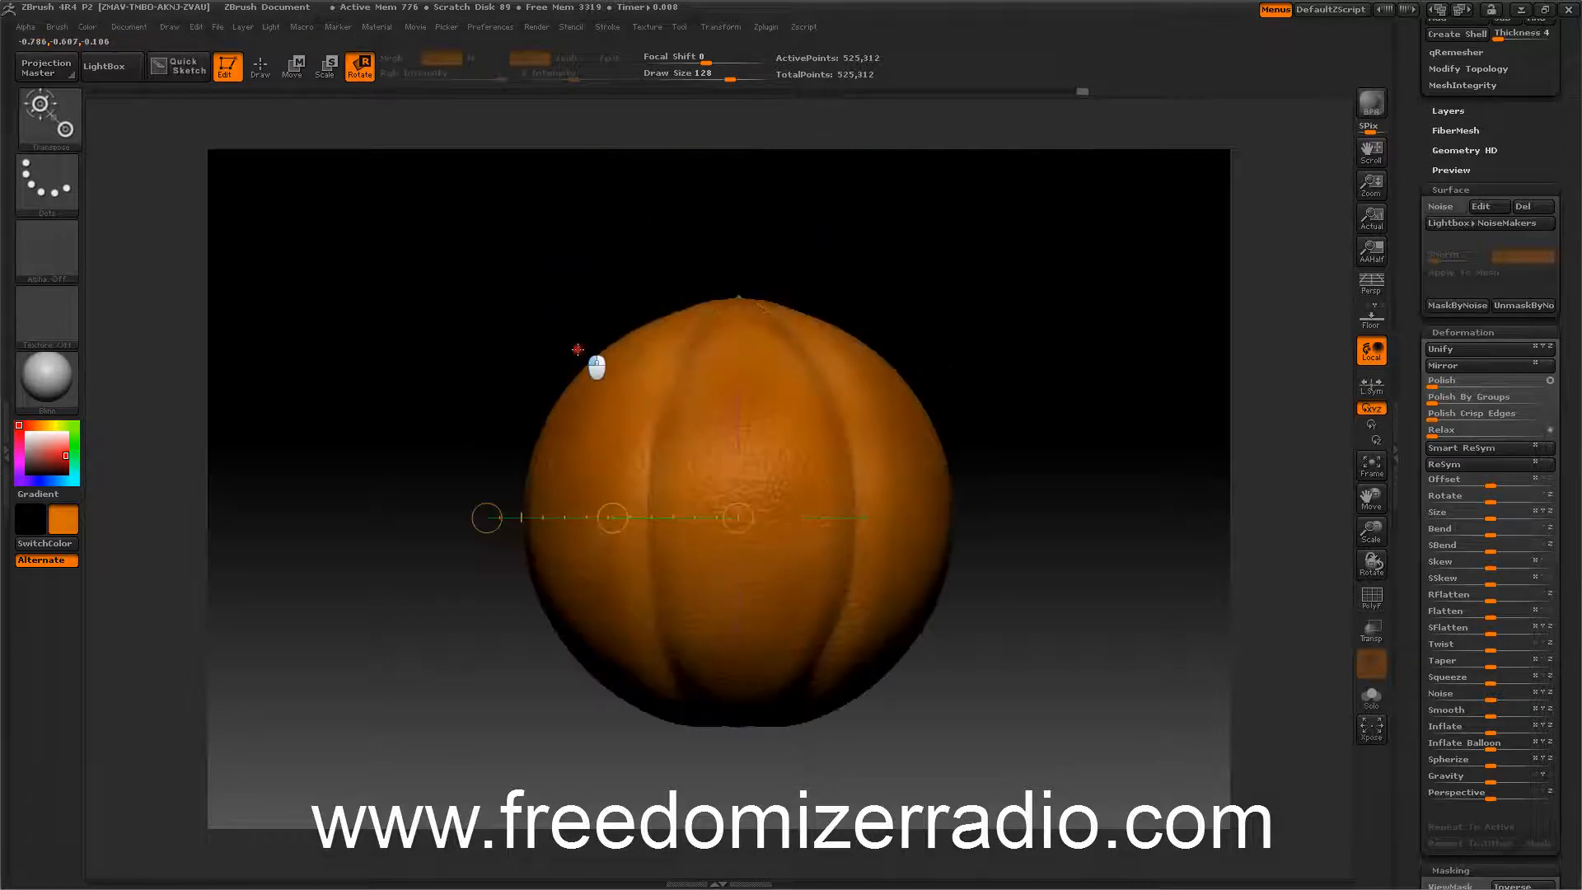
pyautogui.moveTo(461, 468); pyautogui.dragTo(505, 367)
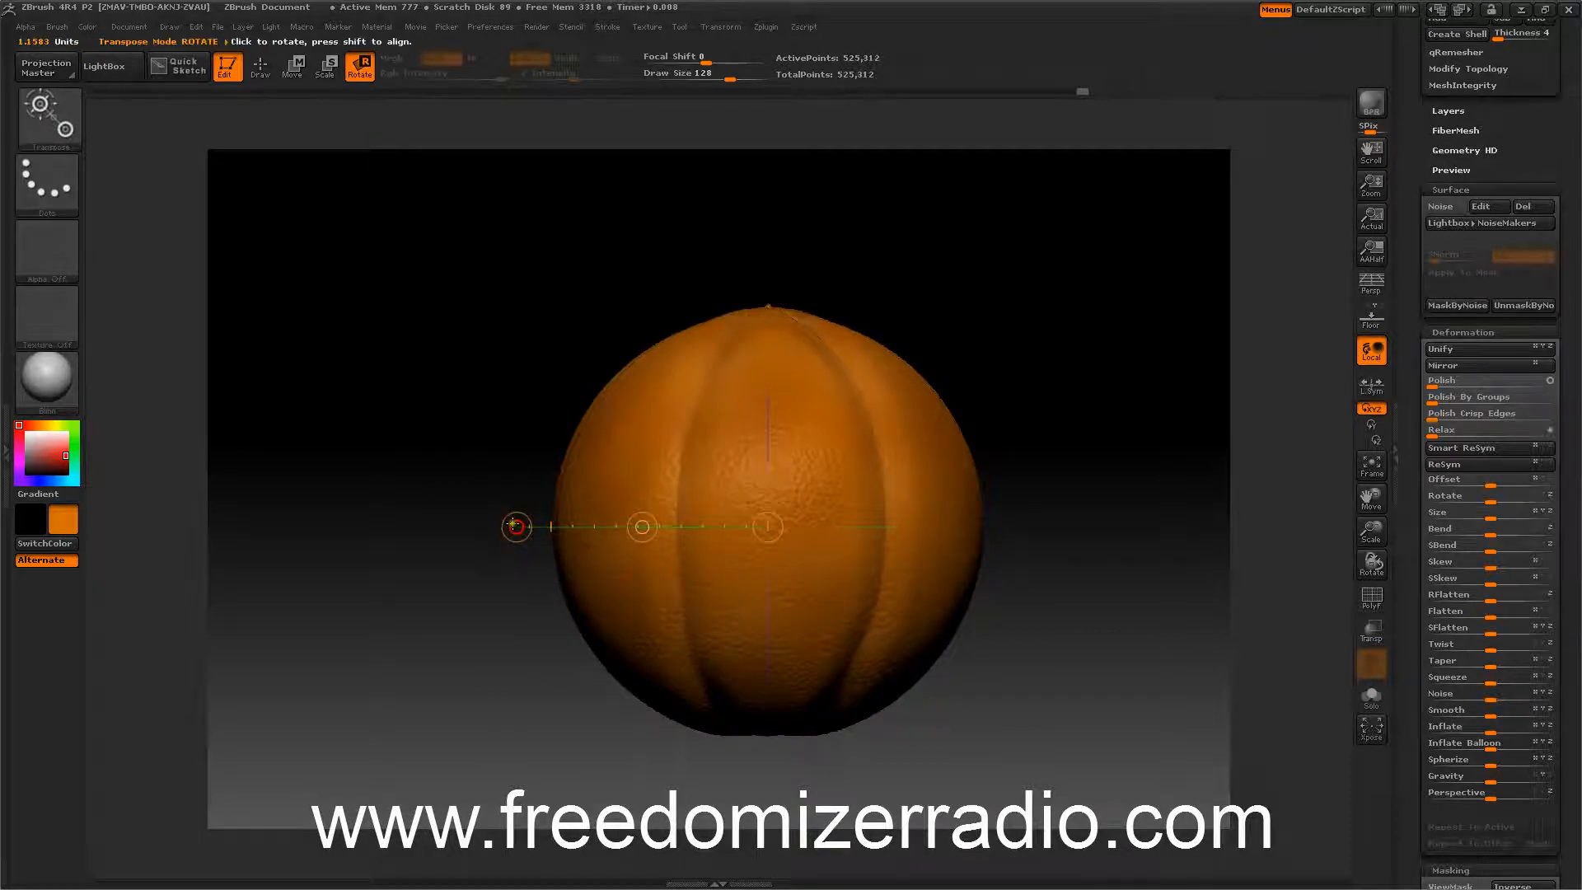
pyautogui.moveTo(504, 518)
pyautogui.mouseDown()
pyautogui.moveTo(516, 448)
pyautogui.moveTo(763, 303)
pyautogui.moveTo(942, 325)
pyautogui.moveTo(1024, 382)
pyautogui.moveTo(1055, 462)
pyautogui.moveTo(1040, 523)
pyautogui.mouseUp()
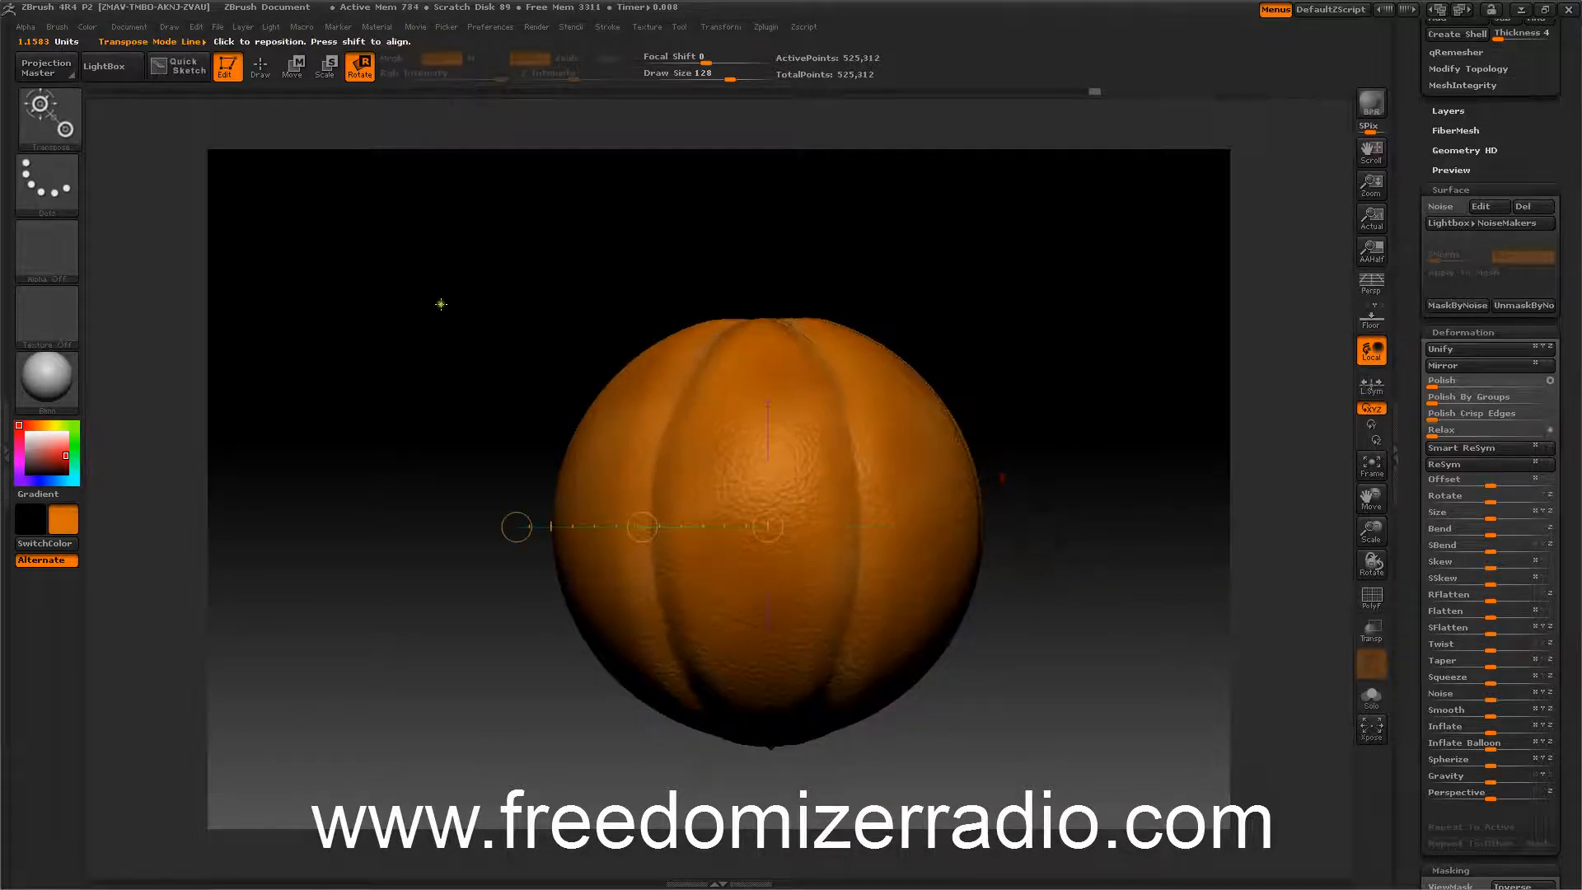
# Return to Draw mode and select the Move brush with the Dots stroke.
pyautogui.click(260, 66)
pyautogui.moveTo(366, 206)
pyautogui.mouseDown()
pyautogui.moveTo(381, 377)
pyautogui.moveTo(368, 253)
pyautogui.moveTo(399, 321)
pyautogui.moveTo(406, 276)
pyautogui.moveTo(458, 437)
pyautogui.moveTo(470, 356)
pyautogui.mouseUp()
pyautogui.click(53, 167)
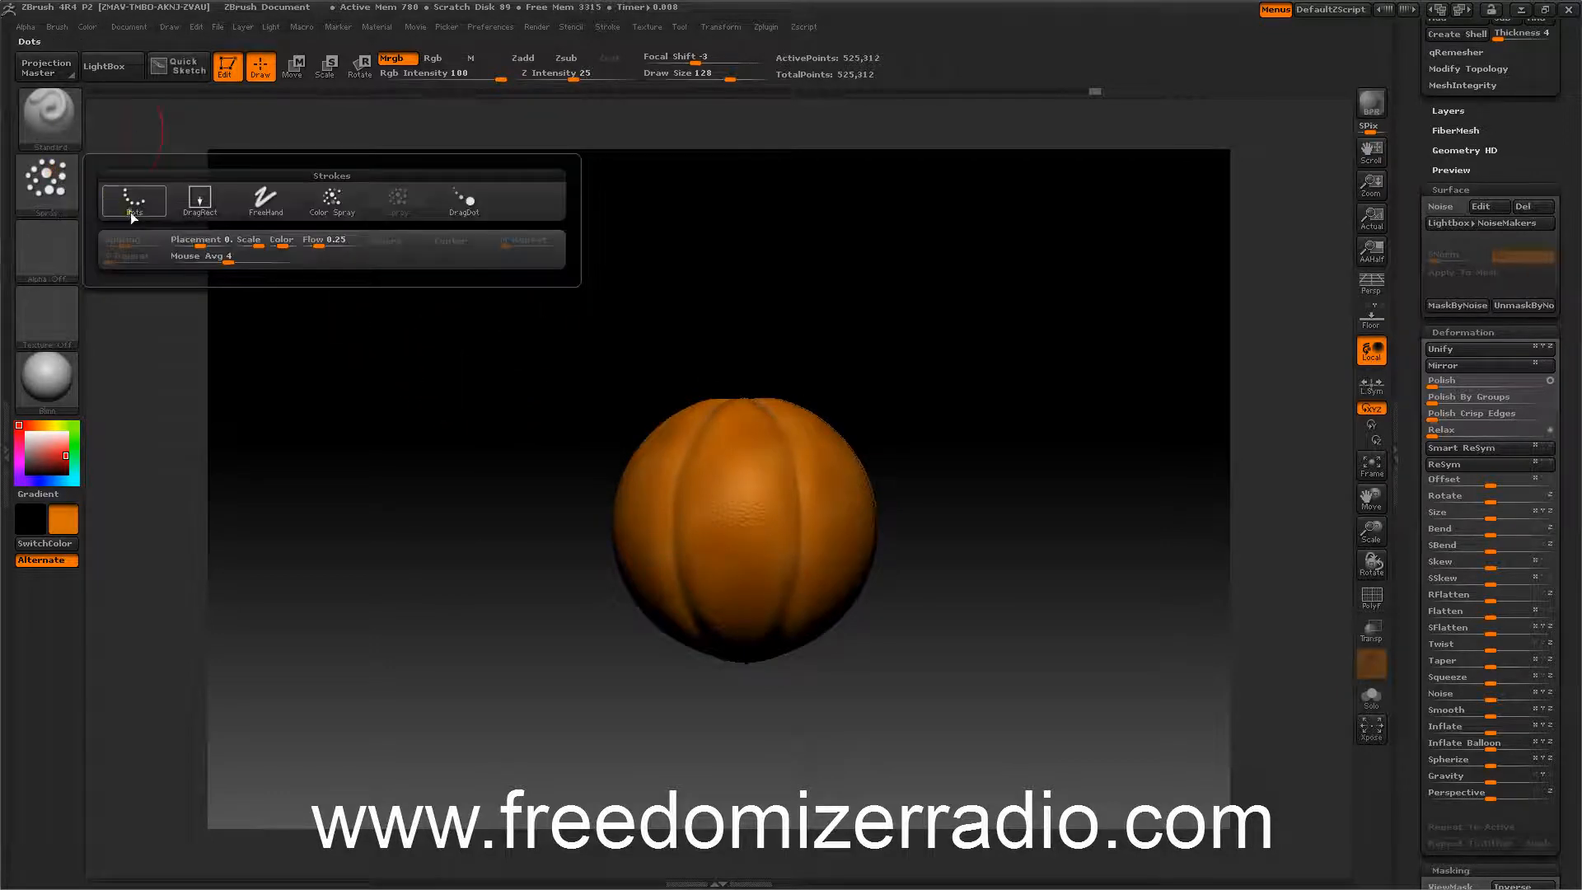
pyautogui.click(264, 200)
pyautogui.click(59, 173)
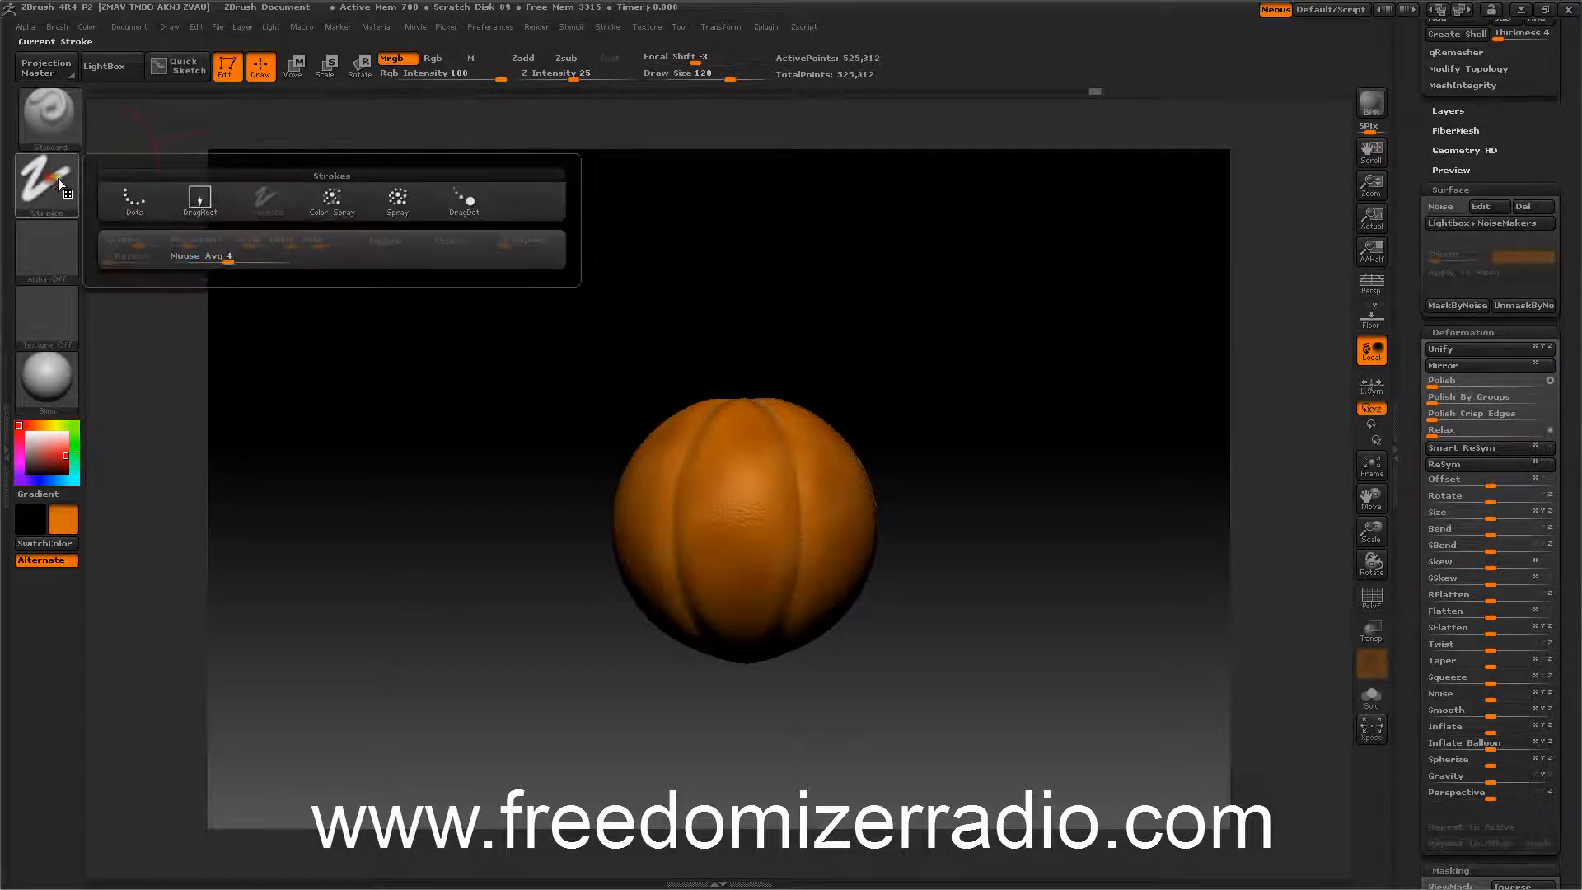
pyautogui.click(125, 204)
pyautogui.click(49, 118)
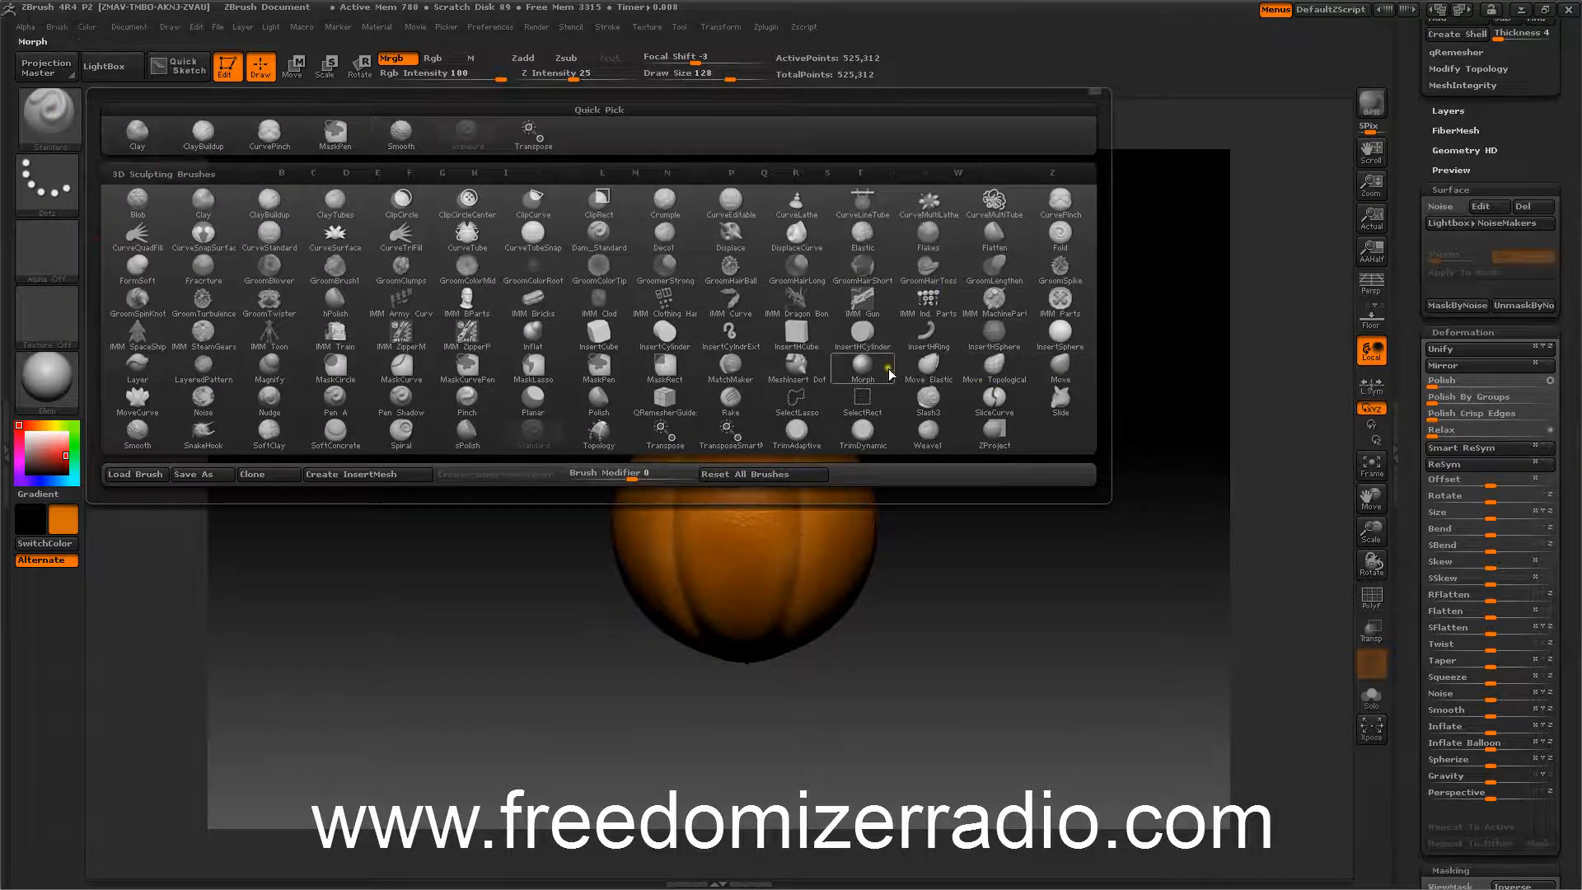
pyautogui.click(1063, 373)
pyautogui.keyDown('alt'); pyautogui.moveTo(1068, 438); pyautogui.dragTo(1090, 524); pyautogui.keyUp('alt')
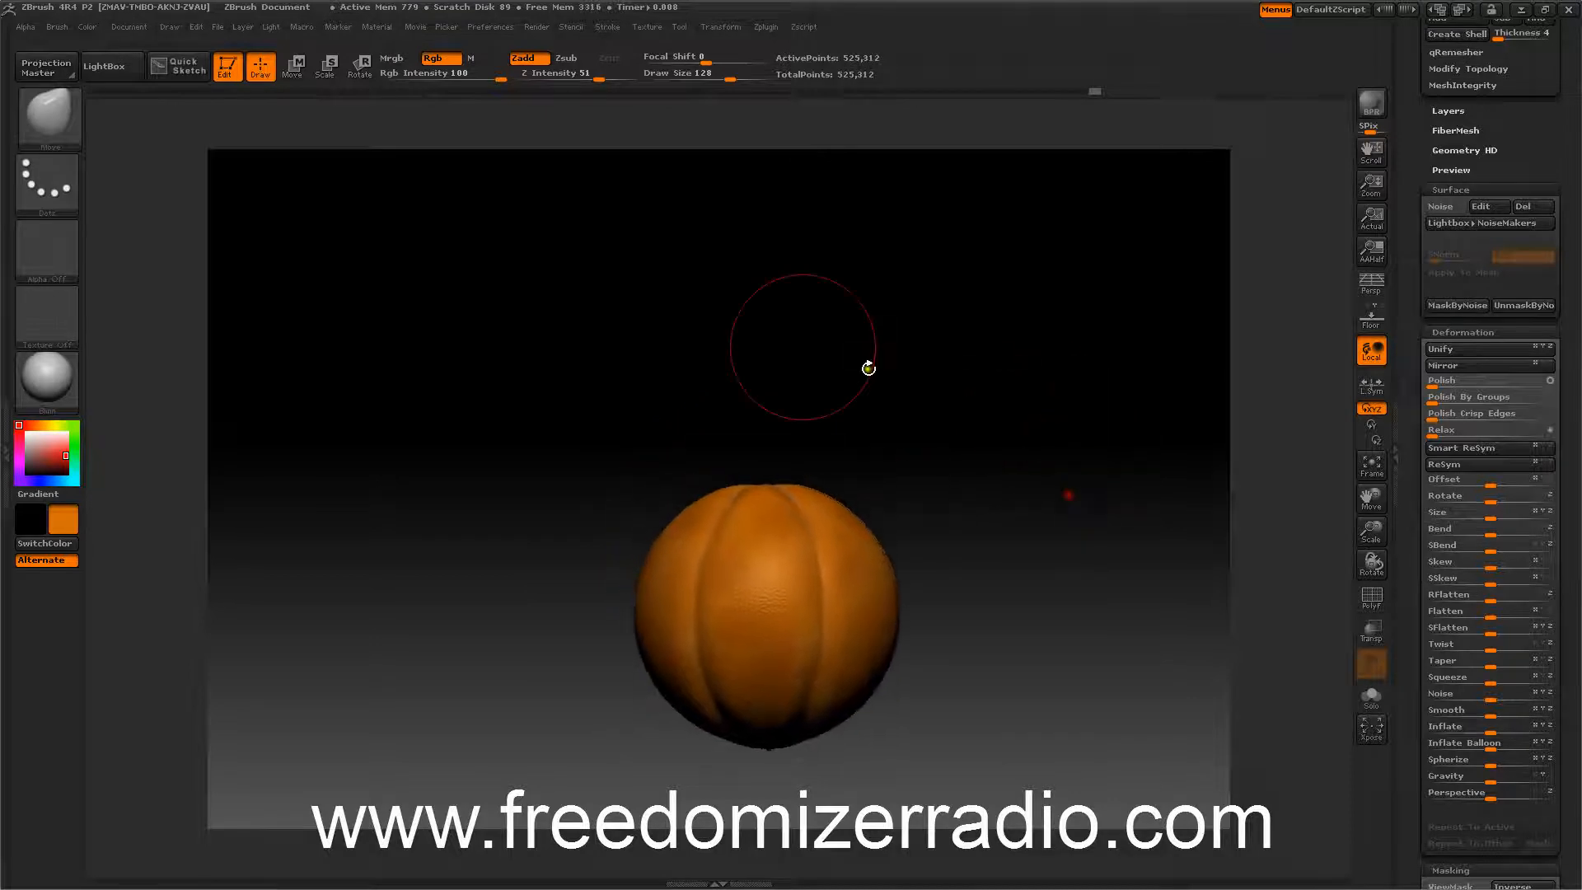
# Enlarge the brush to 256 and pull the top of the orange upward into a tapered shape.
pyautogui.press(']')
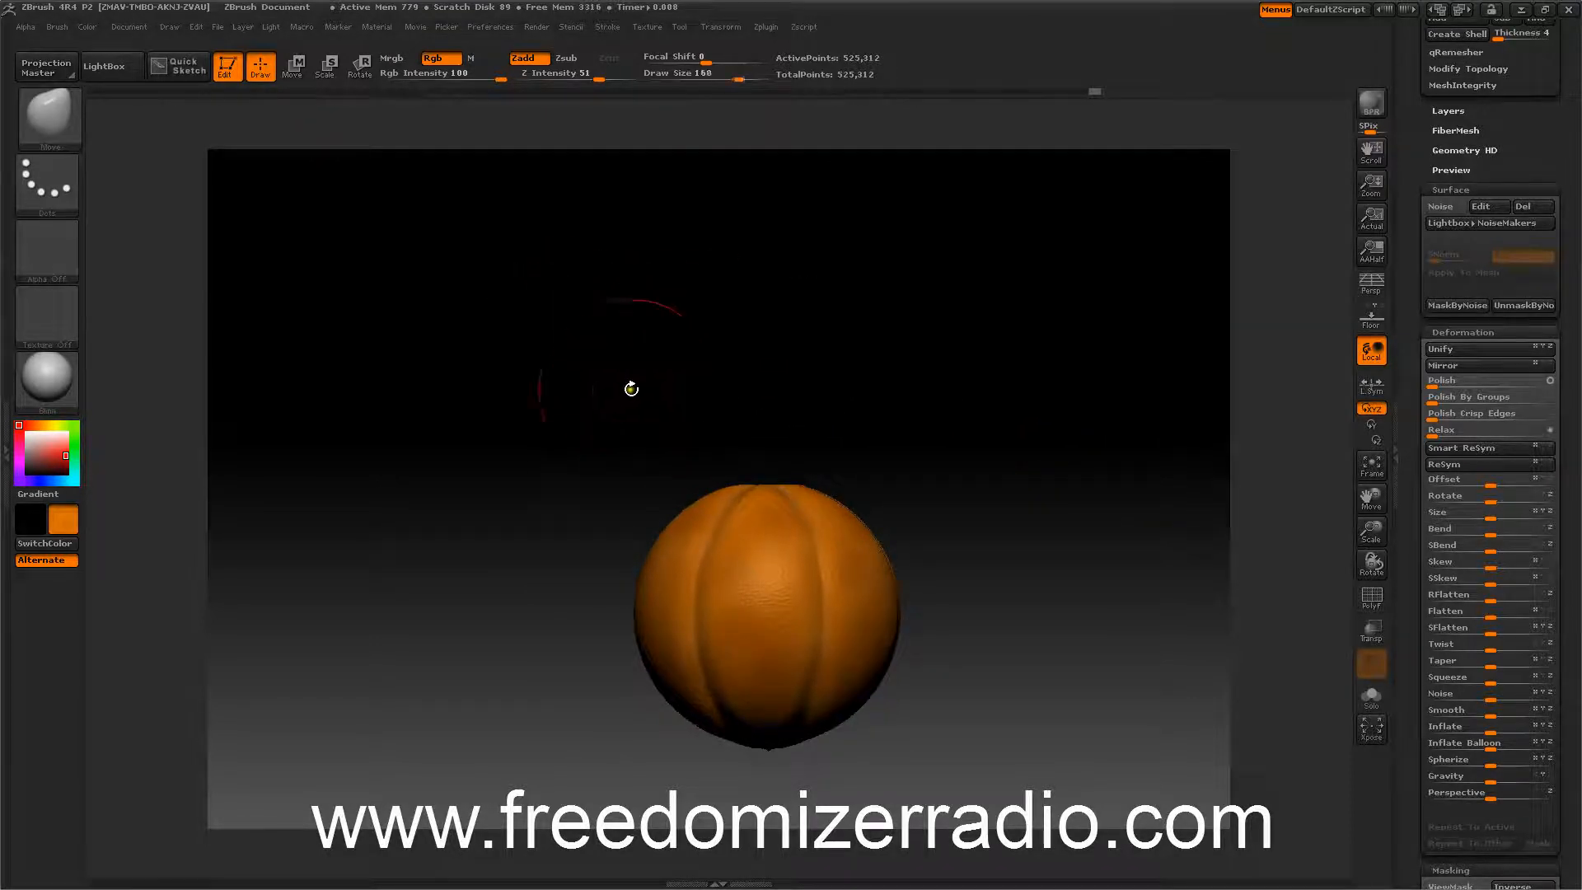
pyautogui.press(']')
pyautogui.moveTo(567, 381); pyautogui.dragTo(544, 382)
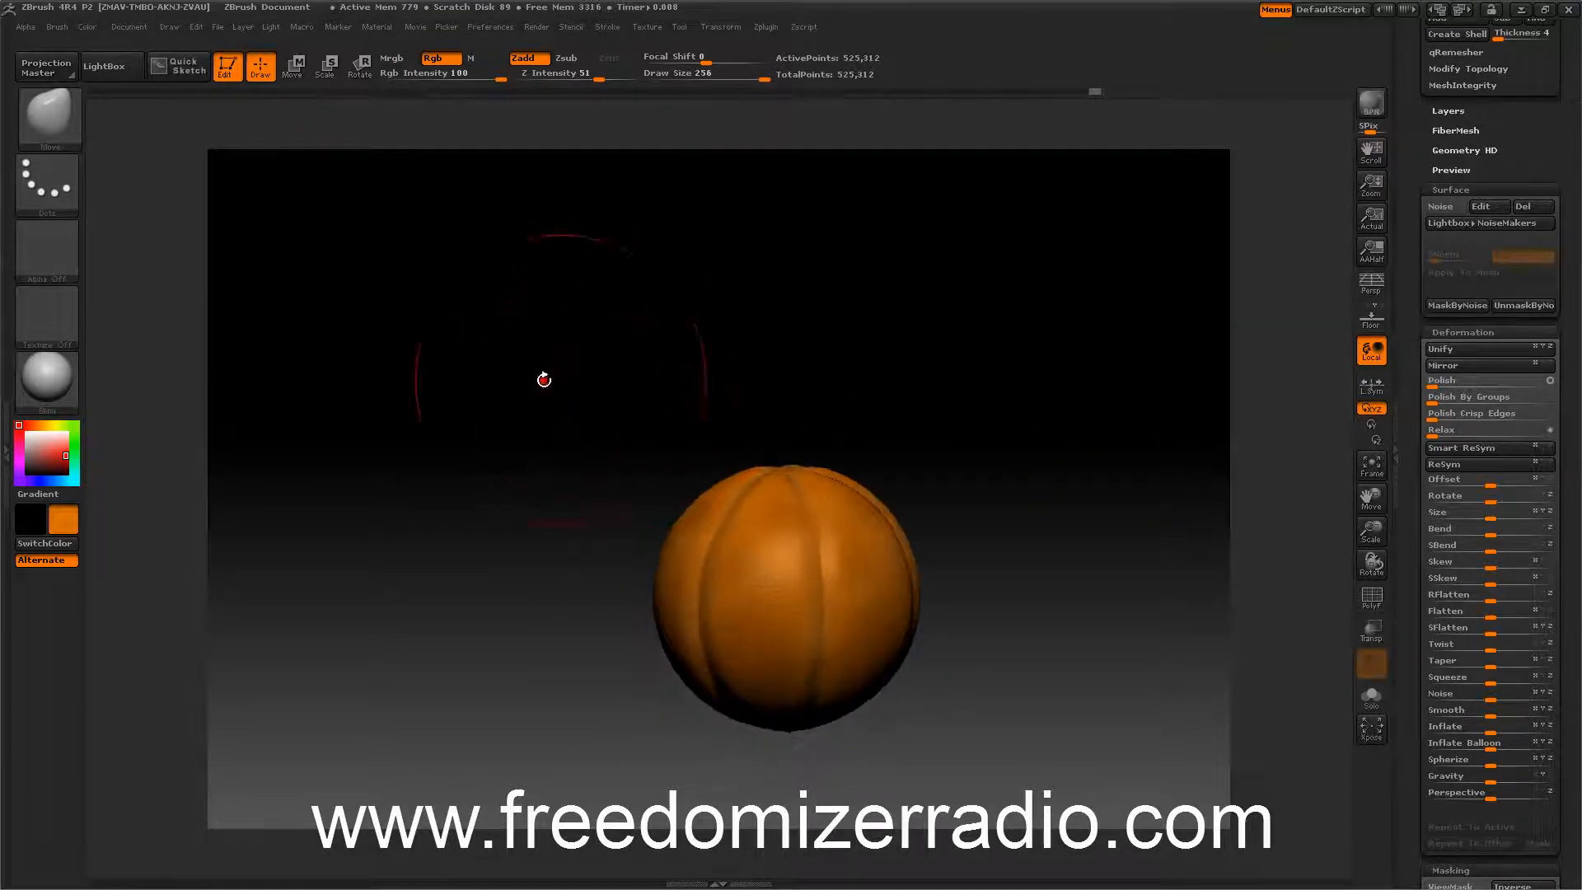
pyautogui.moveTo(786, 469)
pyautogui.mouseDown()
pyautogui.moveTo(713, 323)
pyautogui.moveTo(604, 360)
pyautogui.moveTo(614, 339)
pyautogui.moveTo(576, 395)
pyautogui.mouseUp()
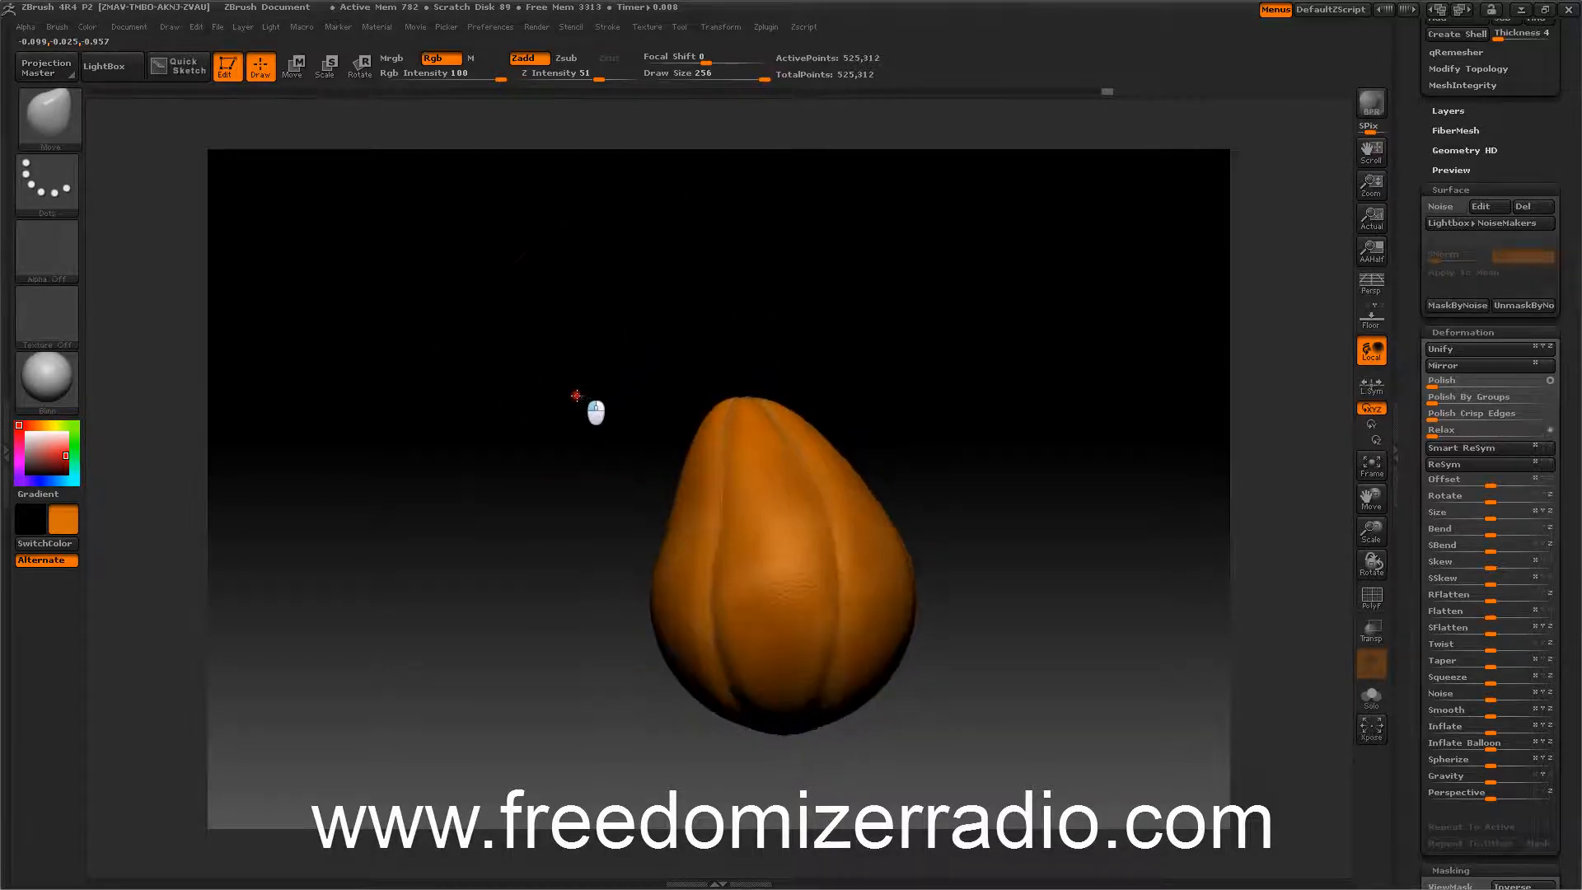
pyautogui.moveTo(731, 398); pyautogui.dragTo(733, 412)
pyautogui.moveTo(720, 431); pyautogui.dragTo(728, 443)
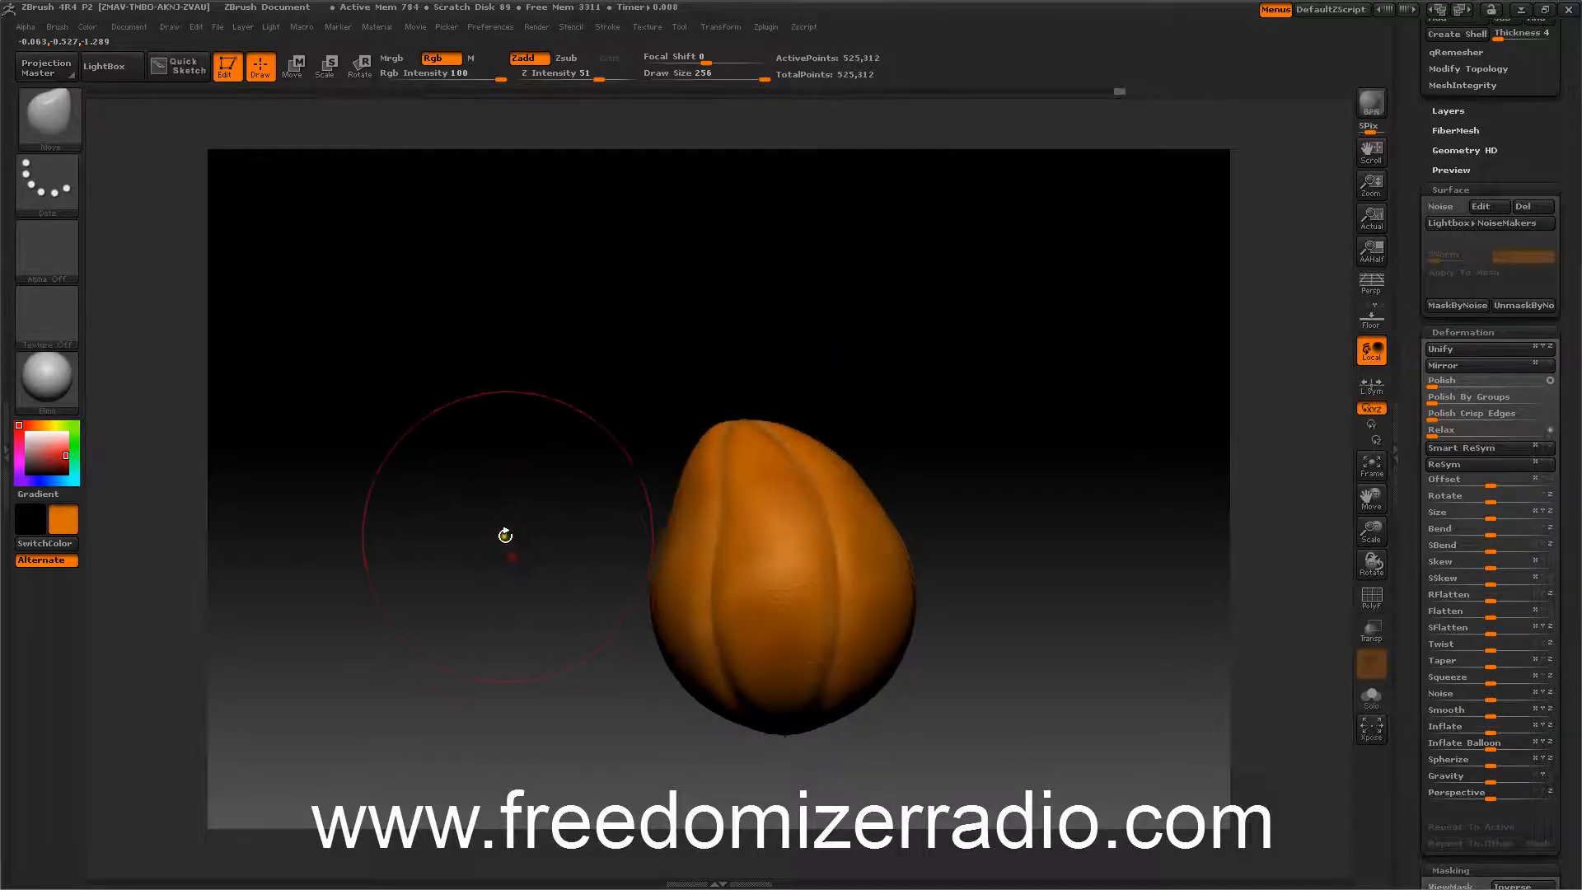
# Push the bottom of the shape inward with the Move brush to form a wide, flattened pumpkin base.
pyautogui.keyDown('alt'); pyautogui.moveTo(506, 537); pyautogui.dragTo(489, 443); pyautogui.keyUp('alt')
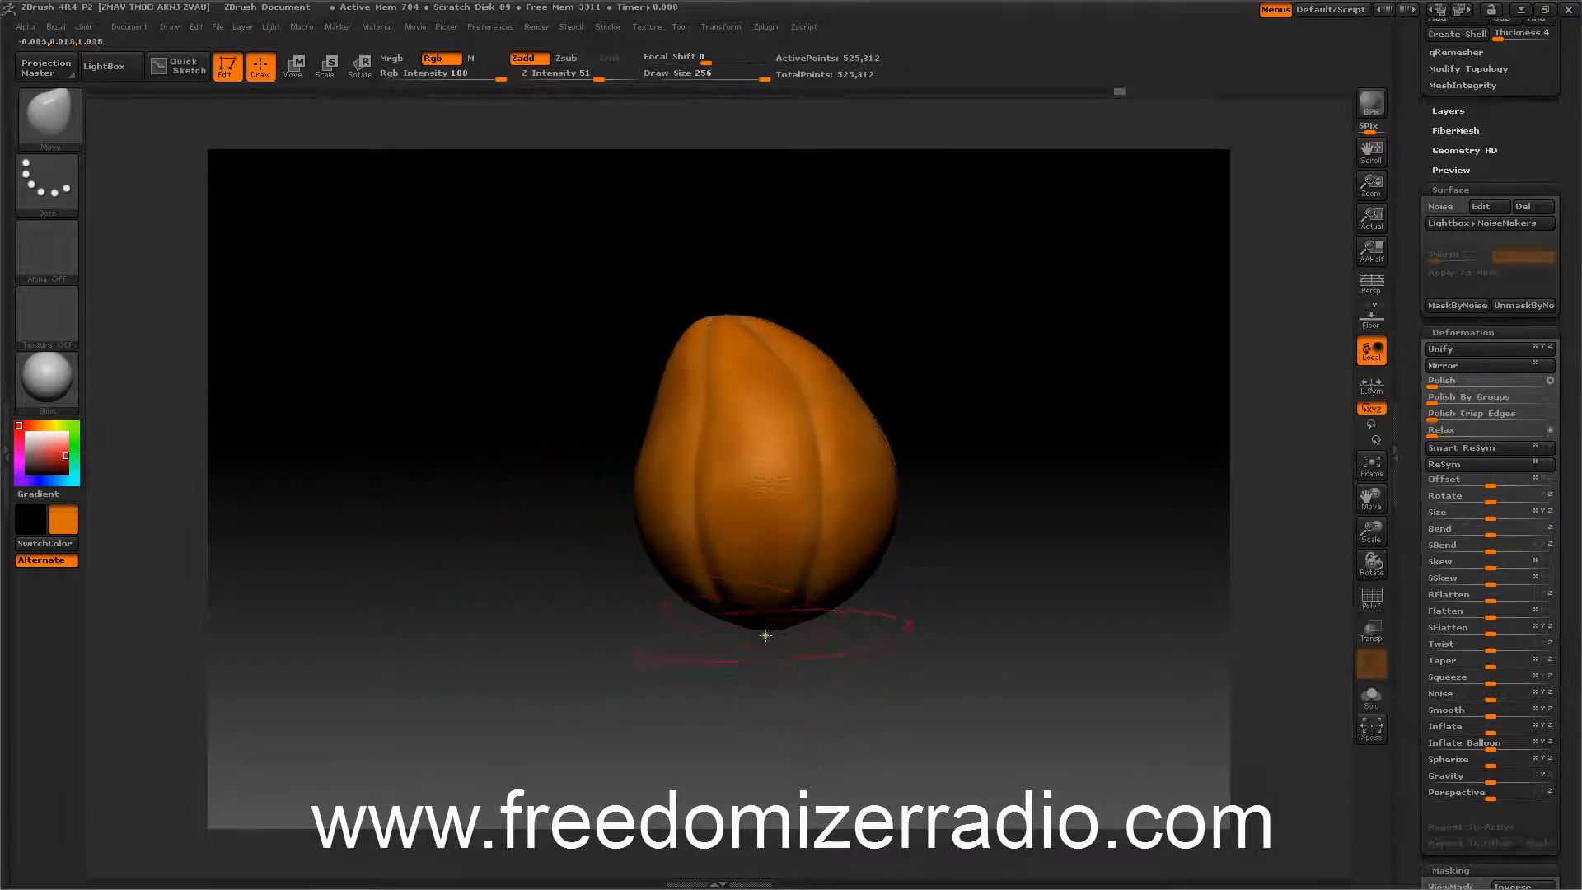
pyautogui.moveTo(785, 639)
pyautogui.mouseDown()
pyautogui.moveTo(911, 646)
pyautogui.moveTo(843, 657)
pyautogui.moveTo(806, 636)
pyautogui.mouseUp()
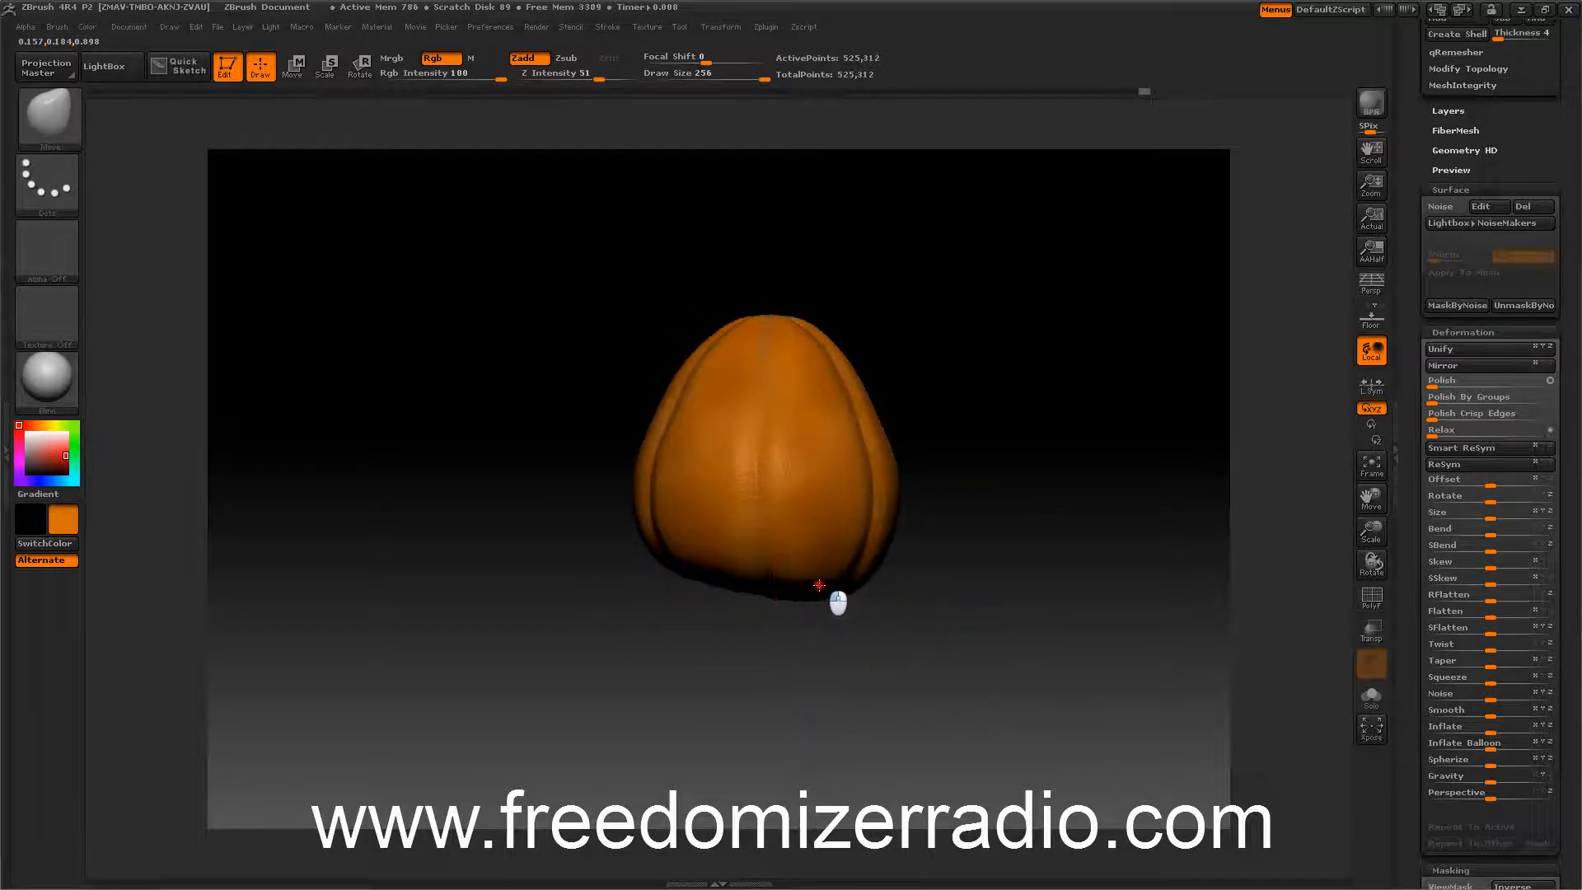
pyautogui.moveTo(938, 569)
pyautogui.mouseDown()
pyautogui.moveTo(862, 576)
pyautogui.moveTo(947, 547)
pyautogui.moveTo(994, 450)
pyautogui.moveTo(996, 388)
pyautogui.moveTo(986, 497)
pyautogui.moveTo(1015, 482)
pyautogui.moveTo(1034, 582)
pyautogui.moveTo(639, 579)
pyautogui.moveTo(652, 608)
pyautogui.moveTo(635, 608)
pyautogui.moveTo(469, 495)
pyautogui.moveTo(539, 502)
pyautogui.moveTo(519, 505)
pyautogui.moveTo(509, 462)
pyautogui.moveTo(536, 493)
pyautogui.mouseUp()
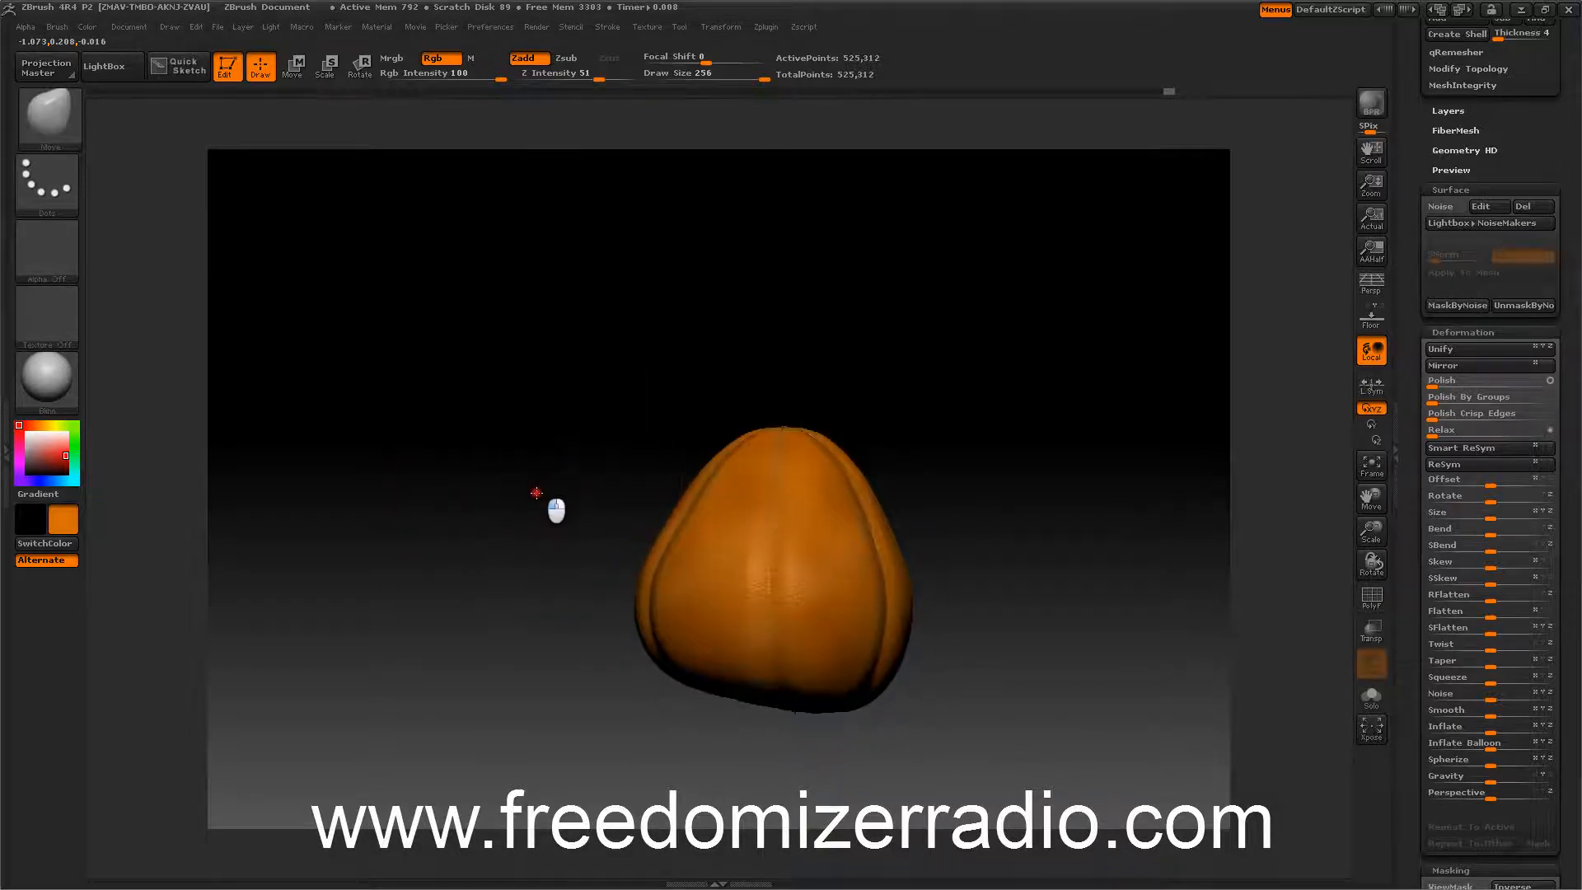
pyautogui.moveTo(856, 699); pyautogui.dragTo(859, 679)
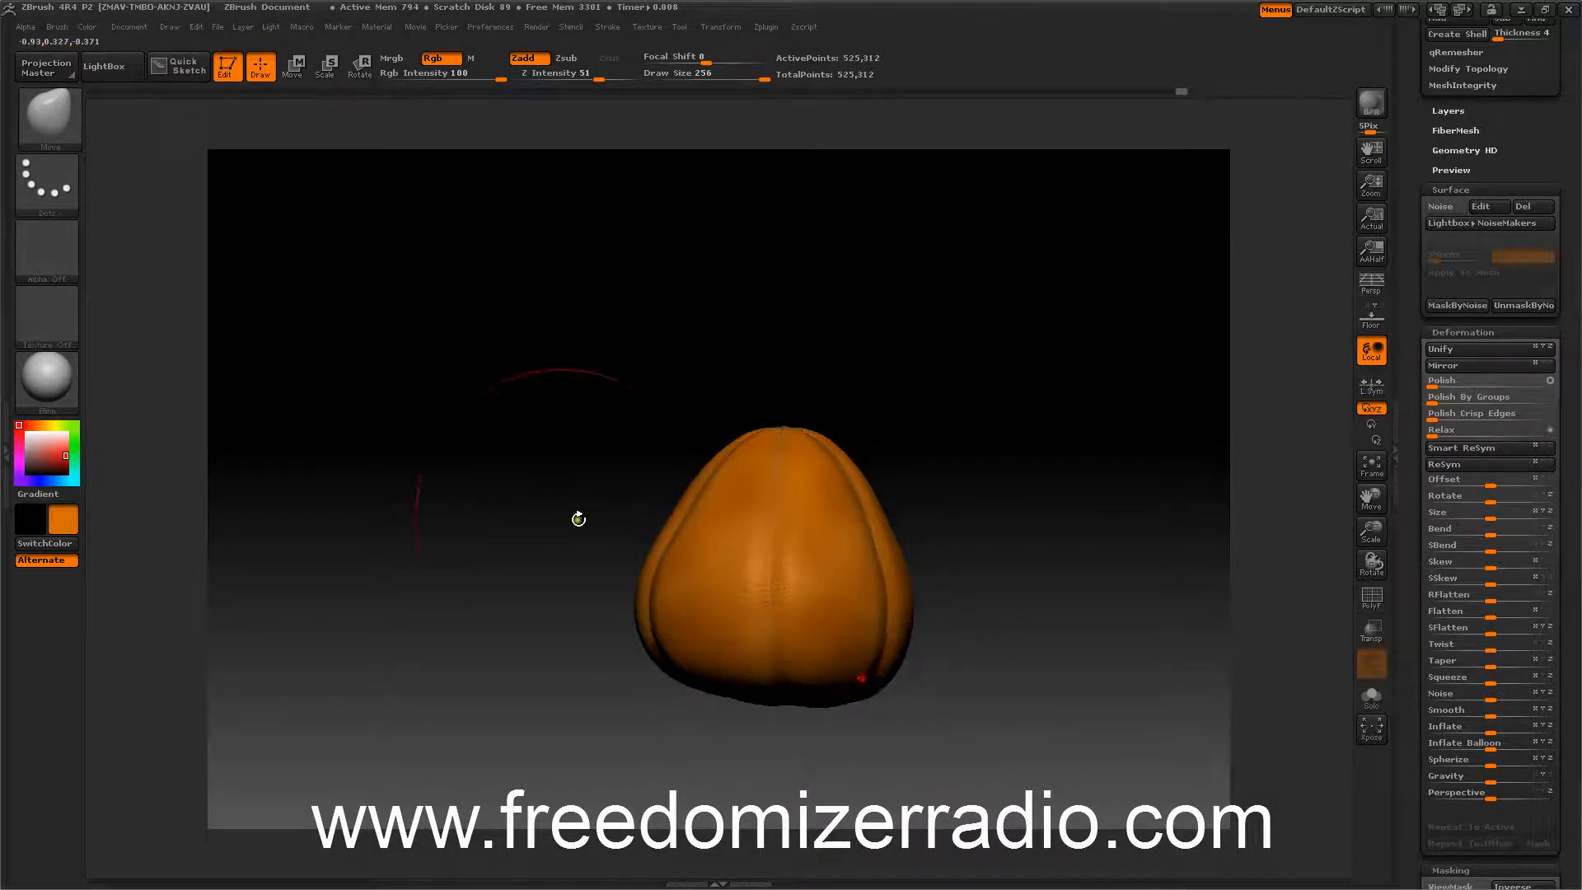
pyautogui.moveTo(578, 519); pyautogui.dragTo(562, 473)
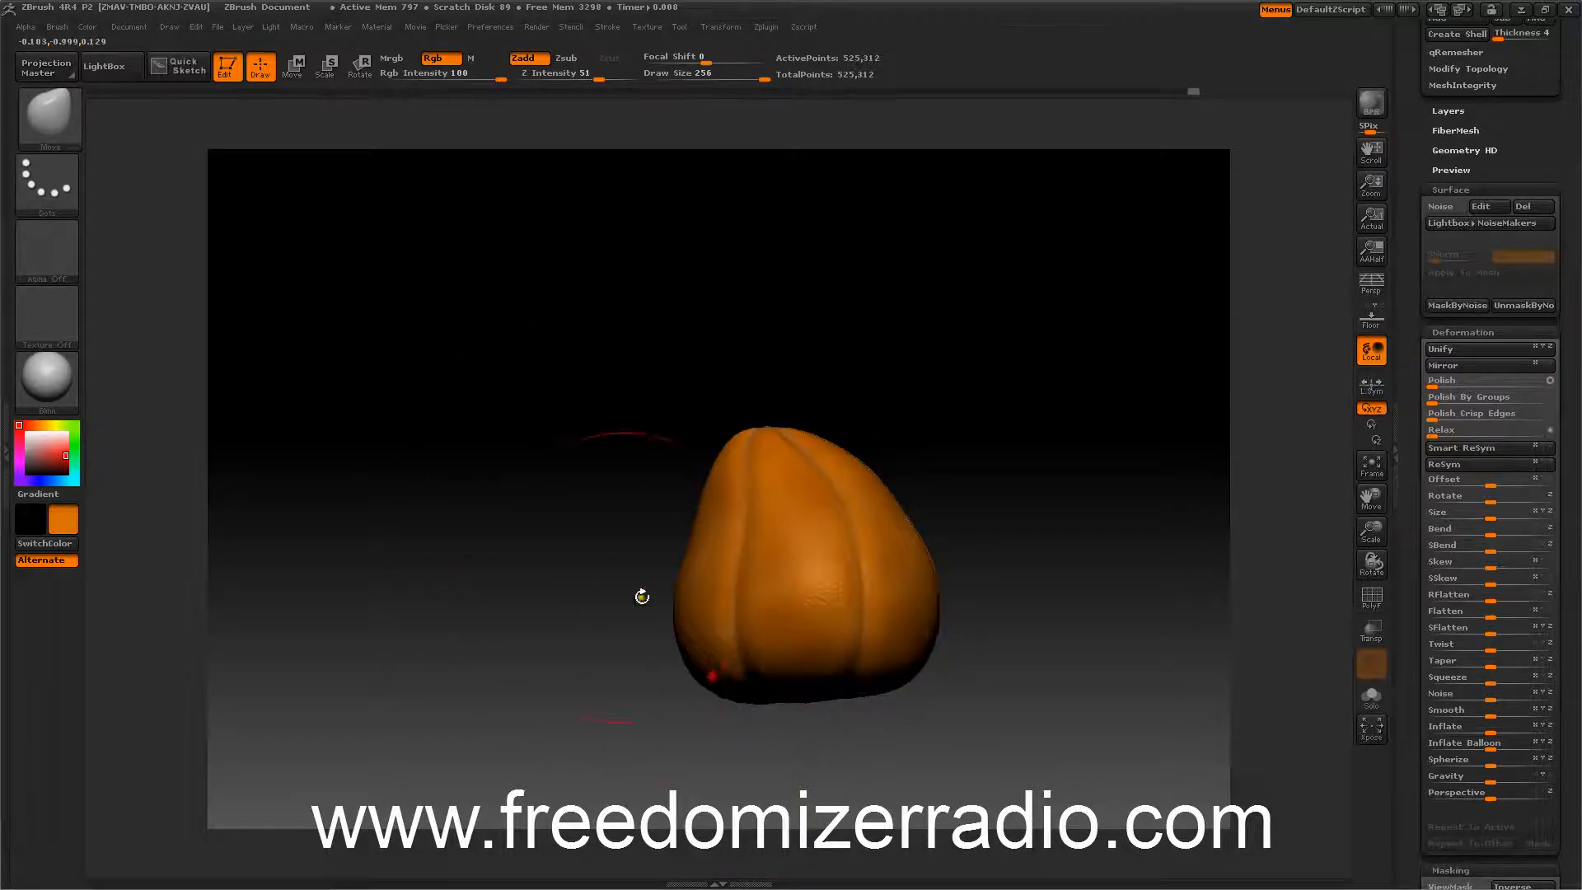
pyautogui.moveTo(639, 596); pyautogui.dragTo(505, 508)
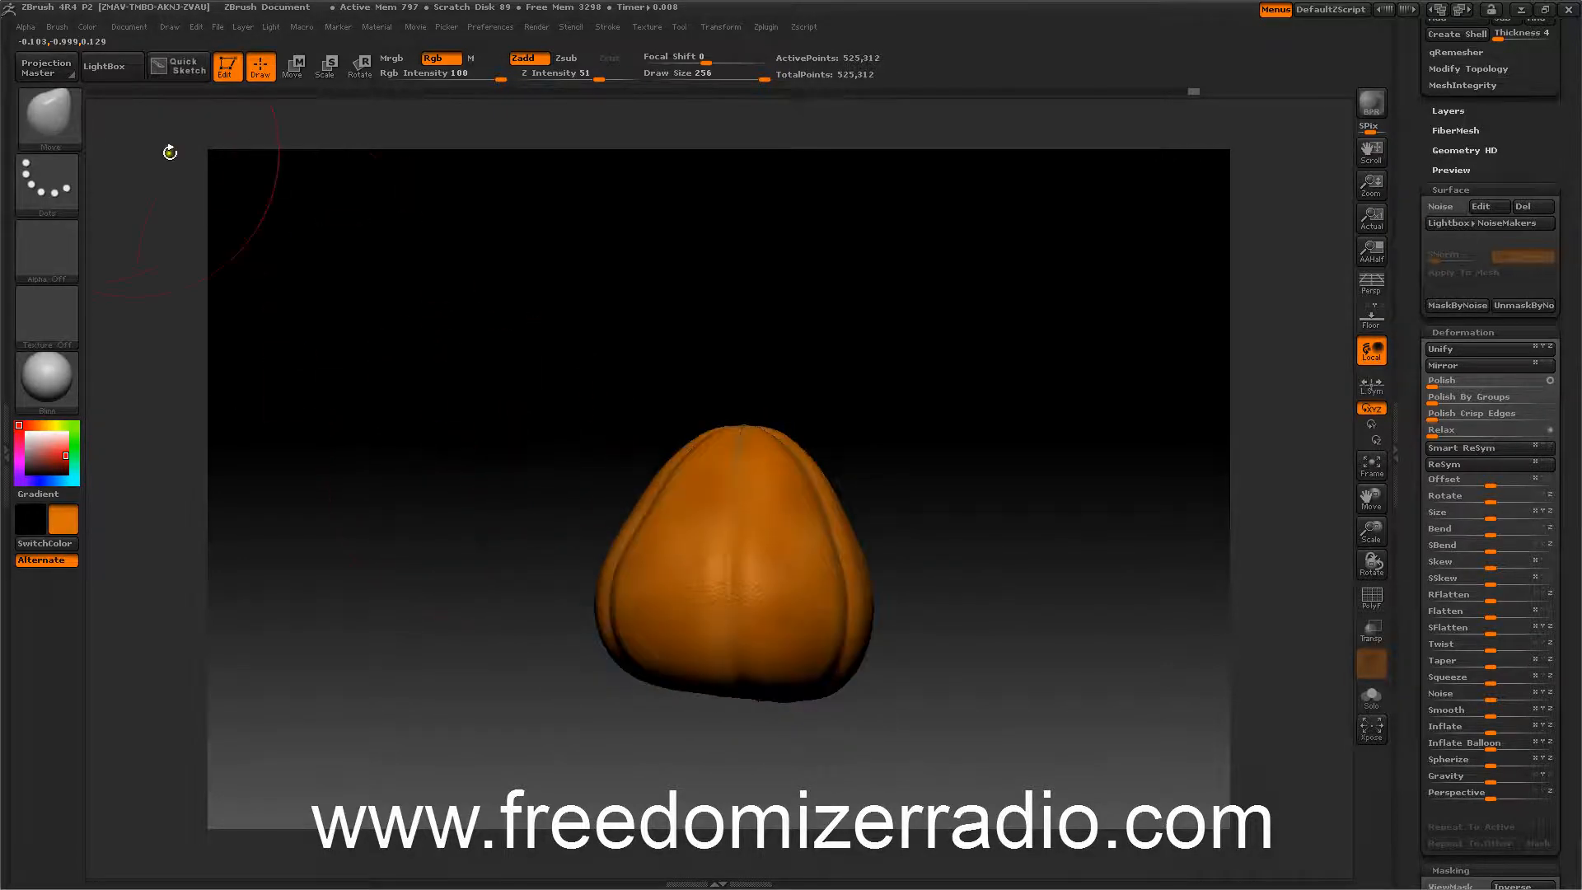
pyautogui.click(50, 112)
pyautogui.click(531, 130)
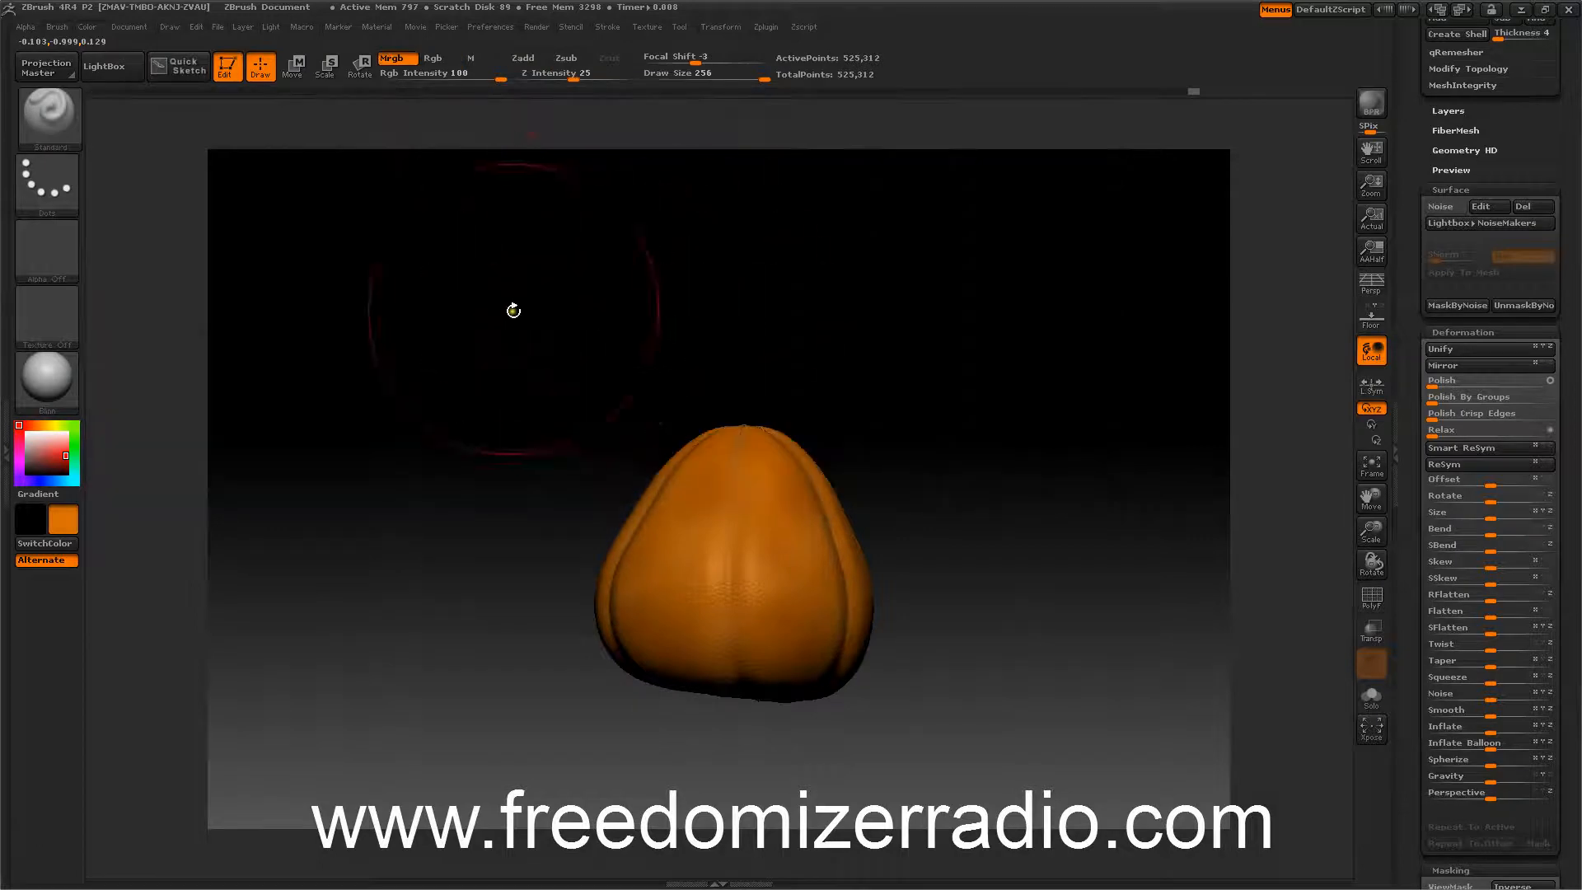
pyautogui.moveTo(512, 310)
pyautogui.mouseDown()
pyautogui.moveTo(523, 382)
pyautogui.moveTo(423, 346)
pyautogui.moveTo(497, 311)
pyautogui.mouseUp()
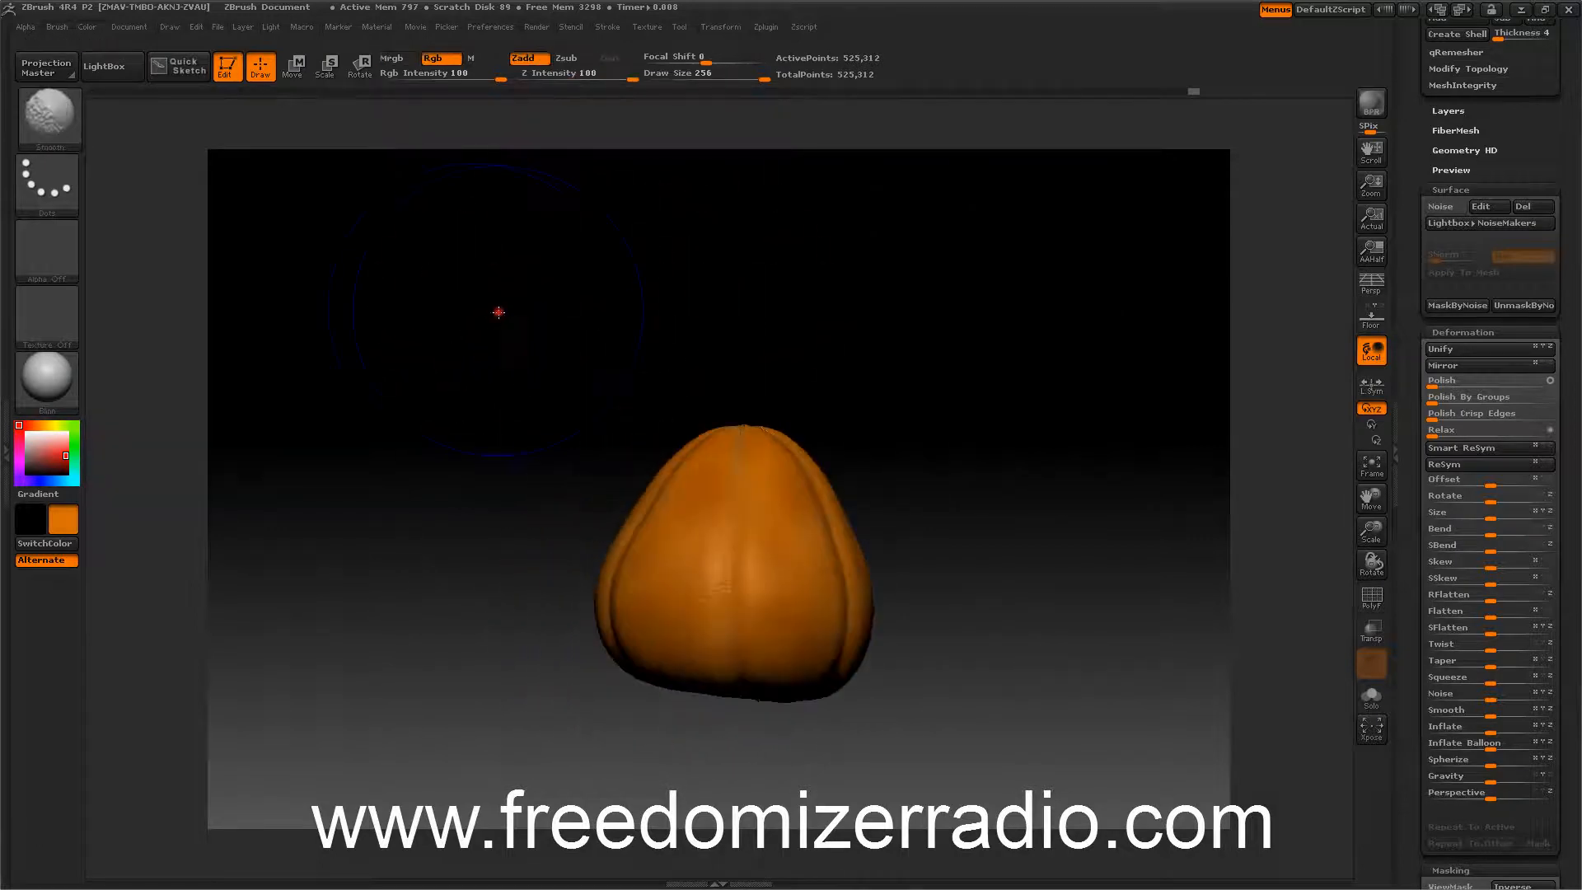
# Rename the subtool to Pumpkin base.
pyautogui.moveTo(1418, 150); pyautogui.dragTo(1415, 317)
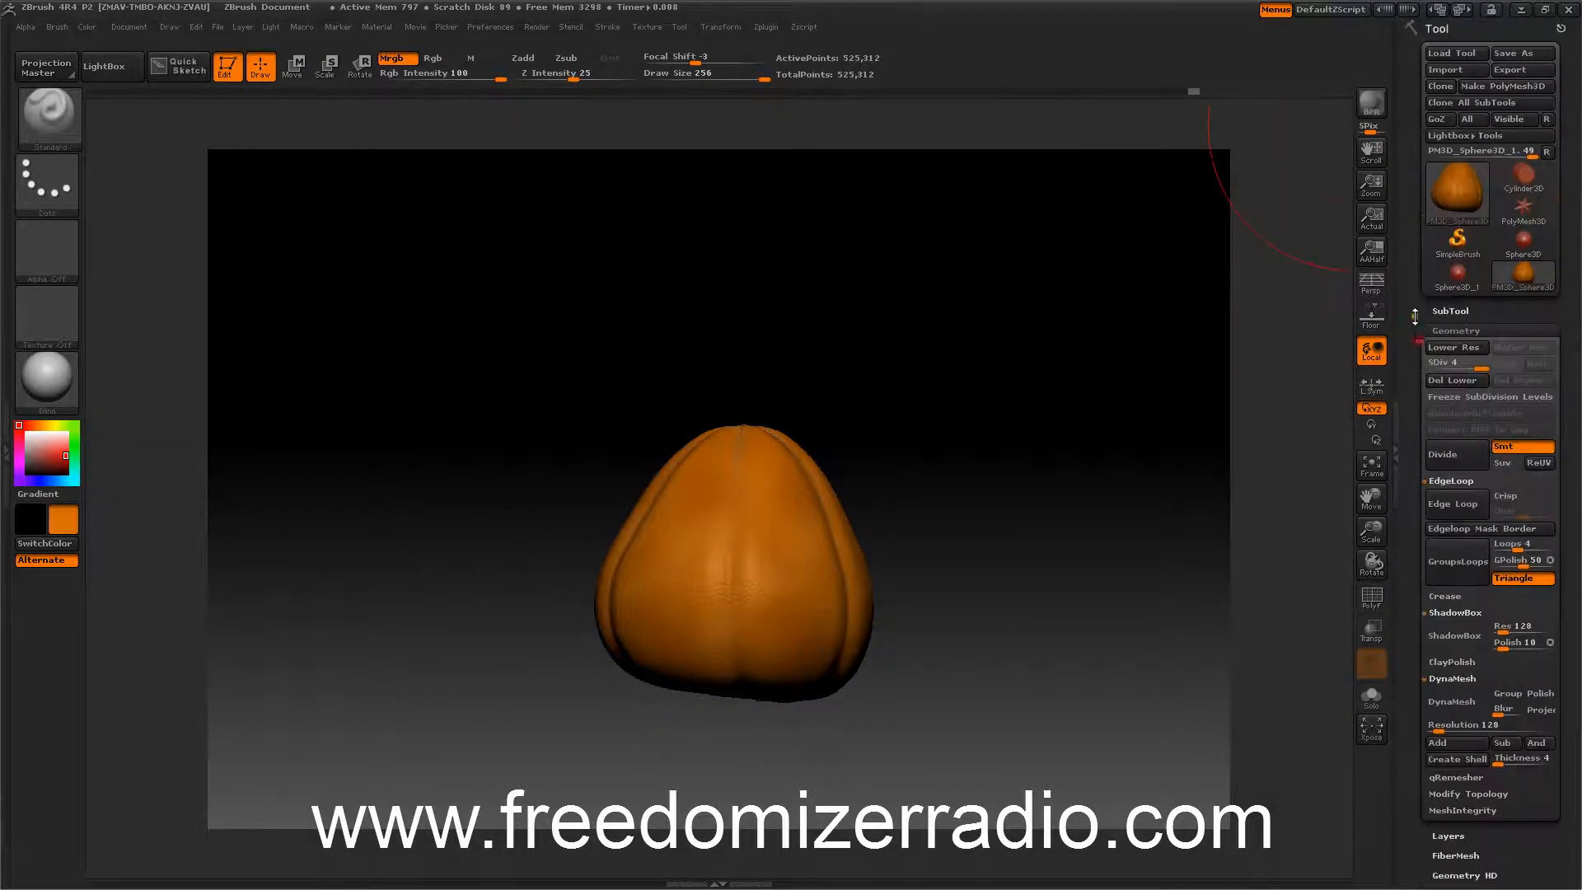
pyautogui.click(1439, 311)
pyautogui.click(1448, 640)
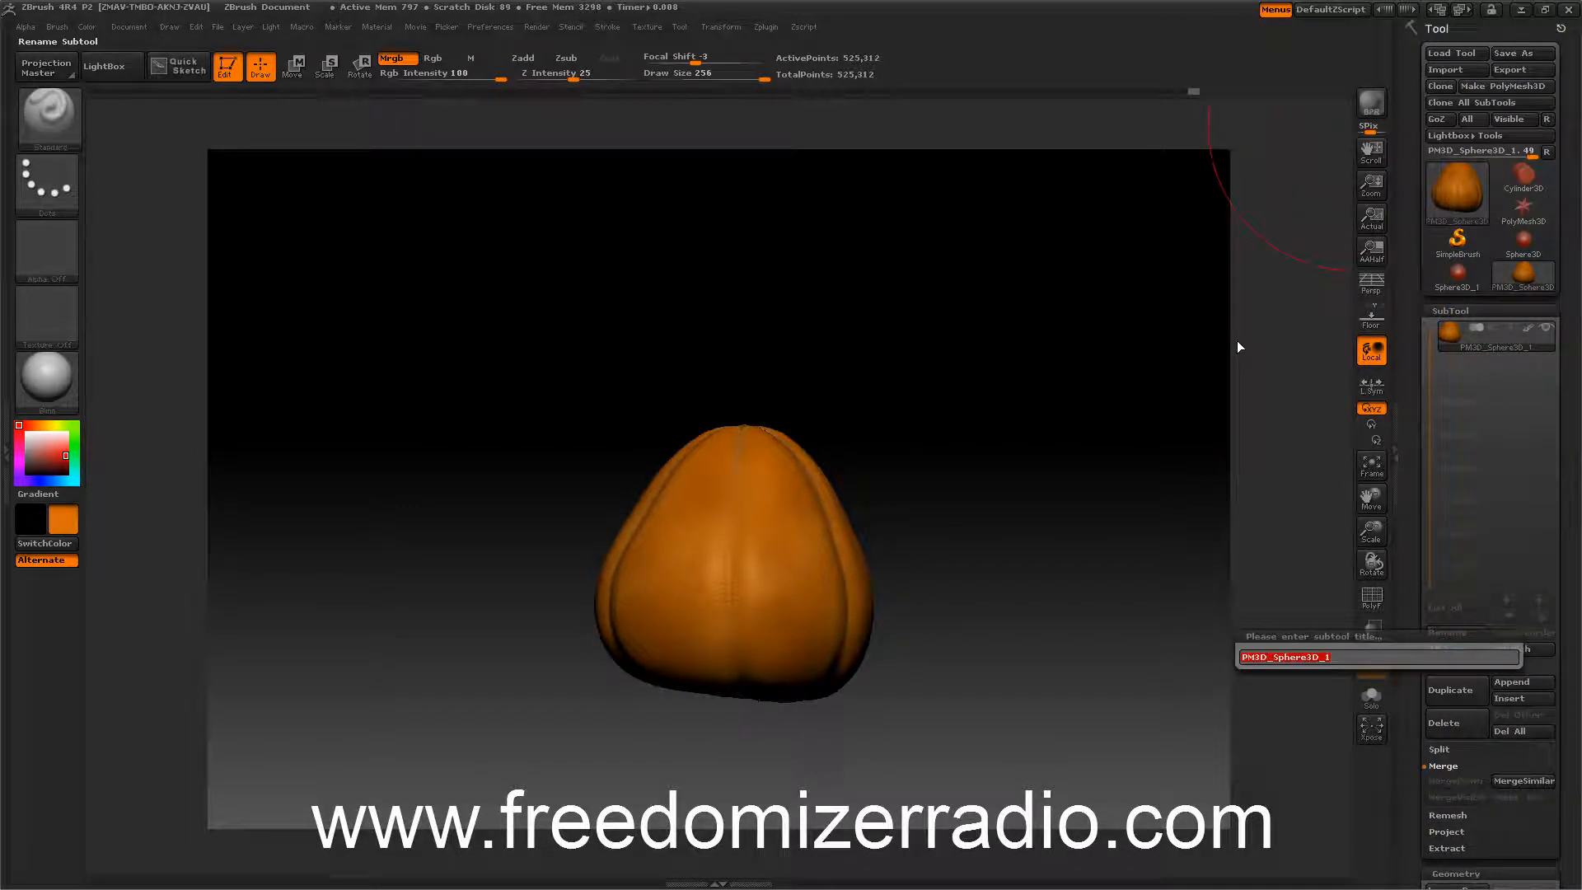
pyautogui.write('pumpkin base')
pyautogui.press('Return')
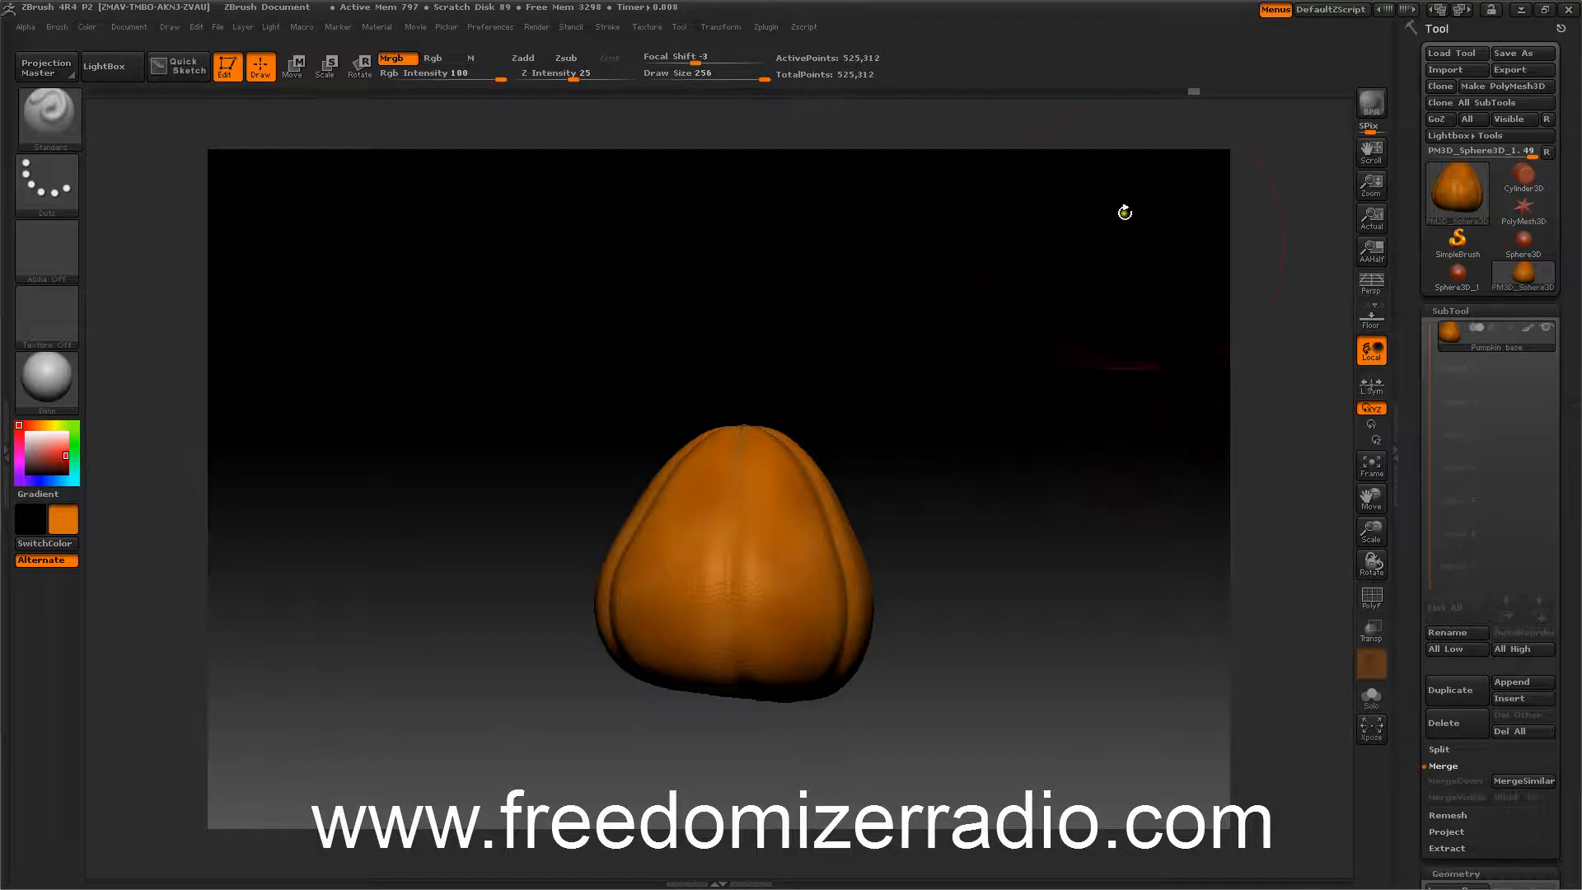
# Switch the active tool to a new ZSphere.
pyautogui.moveTo(1011, 341); pyautogui.dragTo(994, 381)
pyautogui.click(1457, 274)
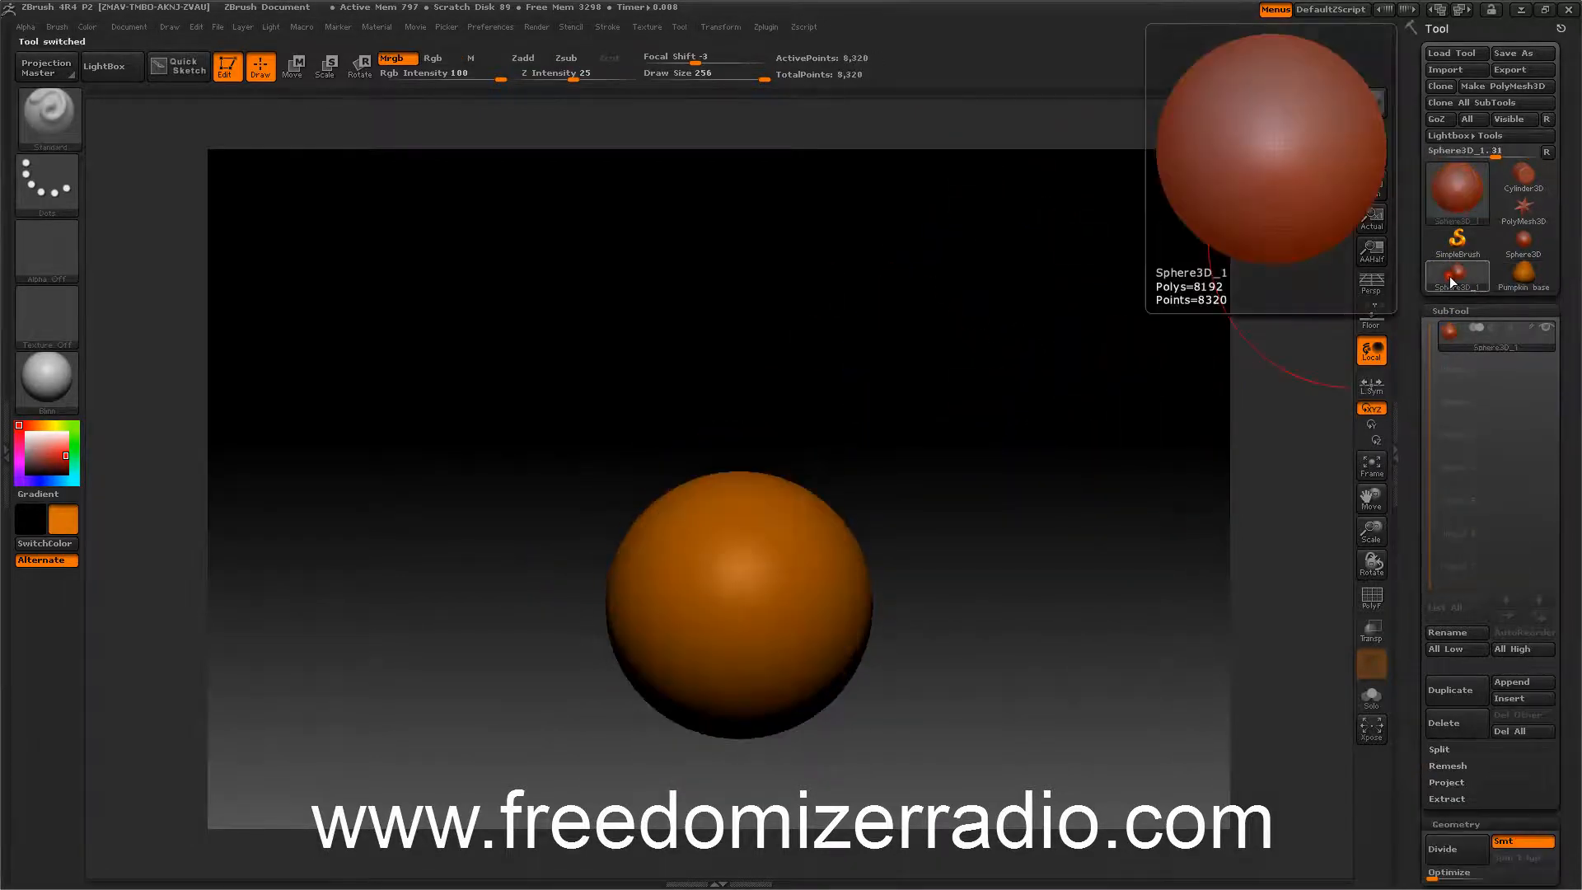
pyautogui.click(1449, 281)
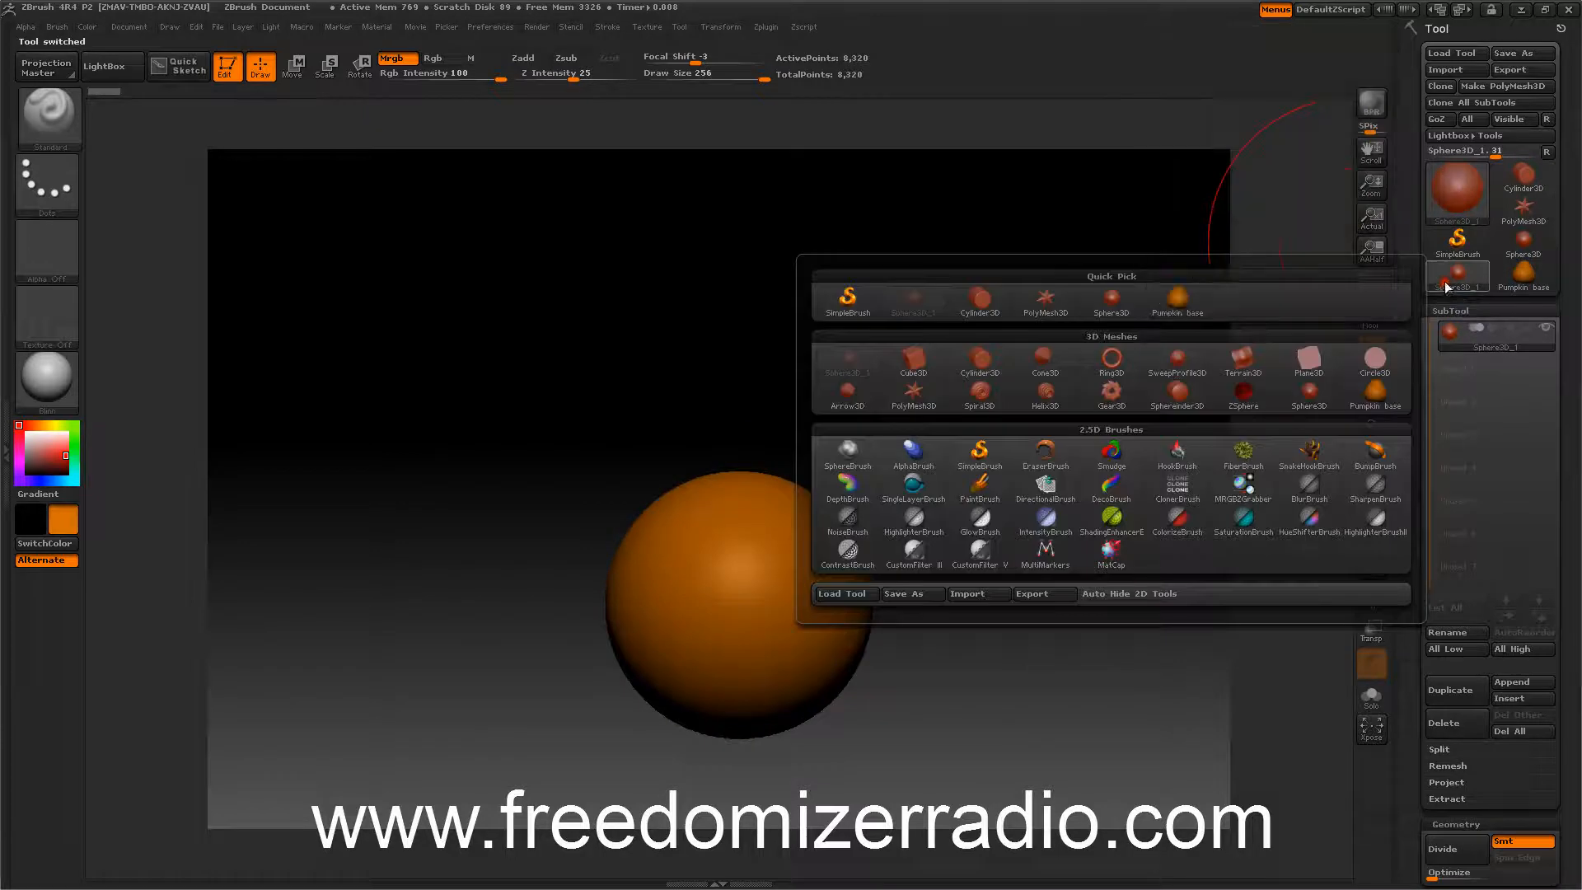
pyautogui.click(1243, 393)
pyautogui.moveTo(865, 395); pyautogui.dragTo(940, 391)
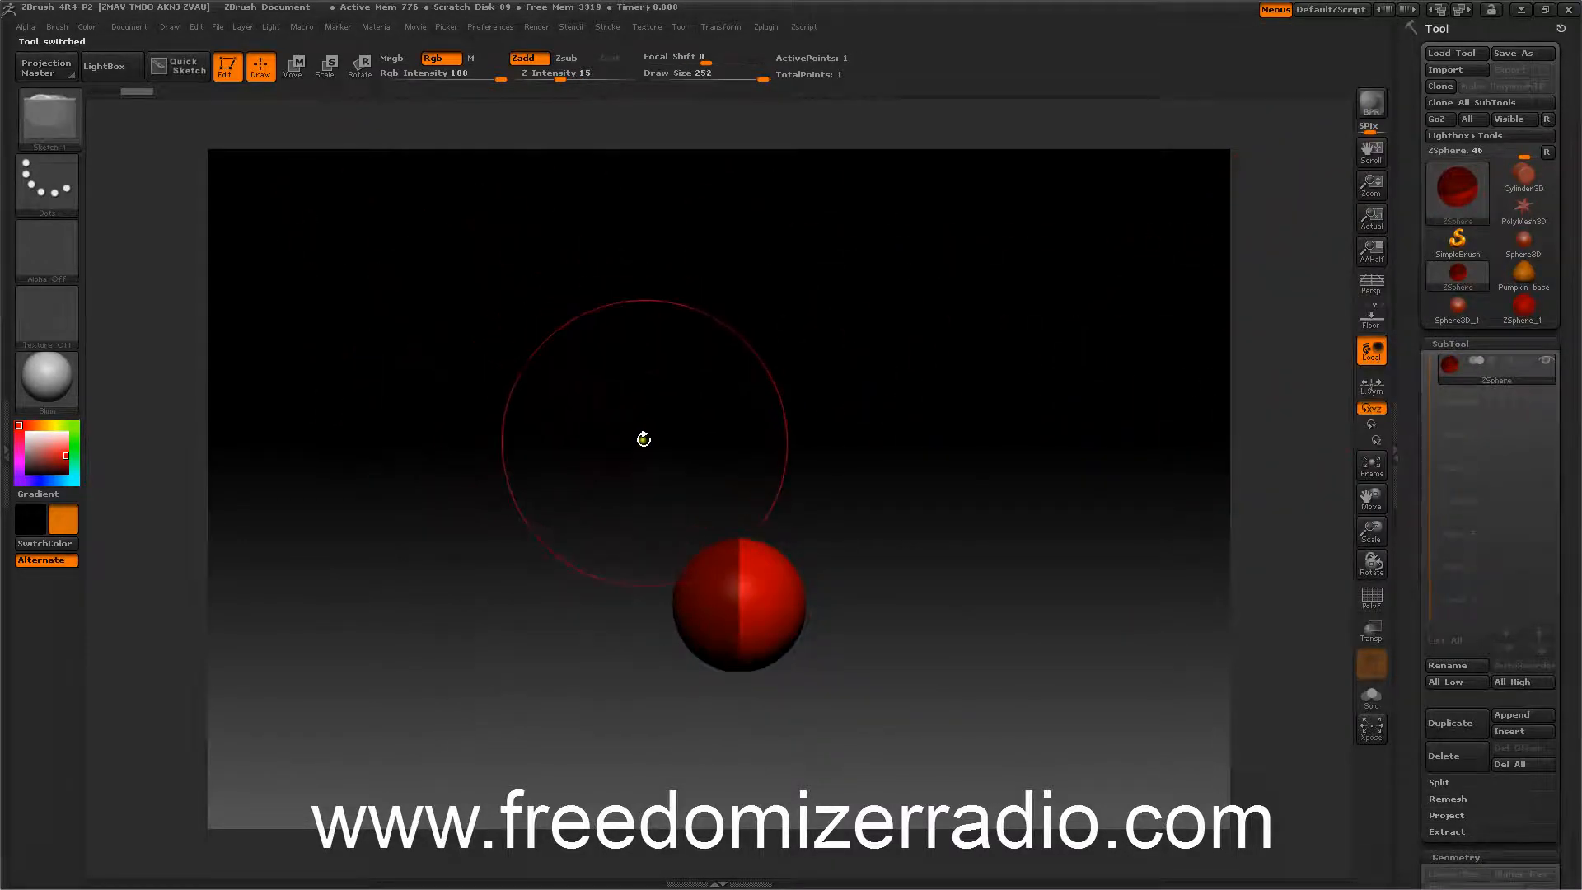
# Reduce the draw size and draw a chain of ZSpheres extending up from the root sphere.
pyautogui.press('[')
pyautogui.press('[')
pyautogui.press('[')
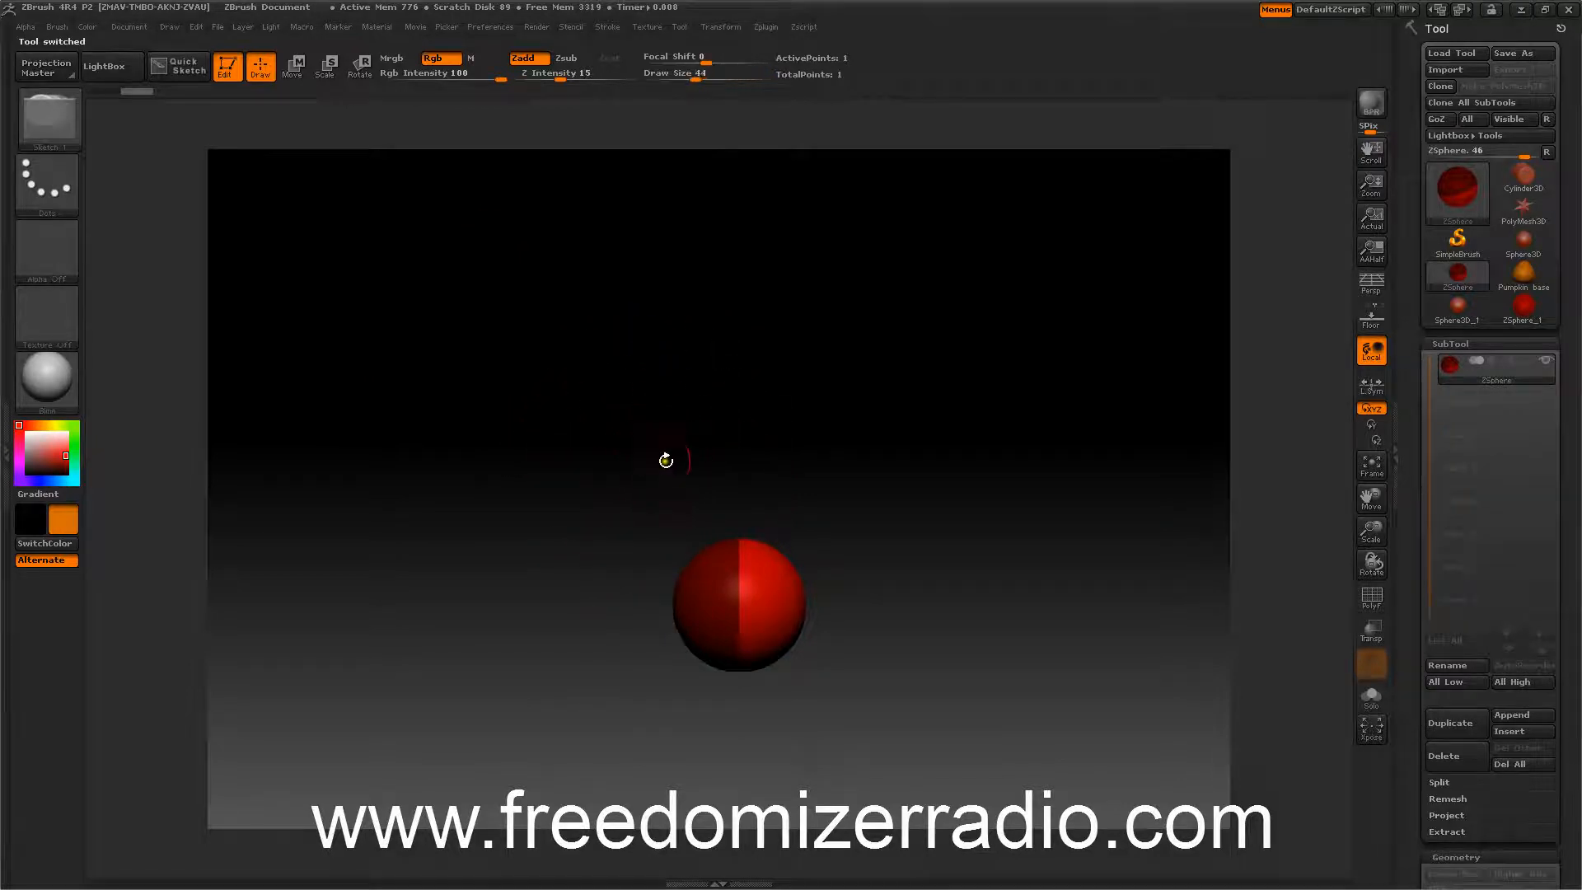
pyautogui.moveTo(661, 442); pyautogui.dragTo(667, 490)
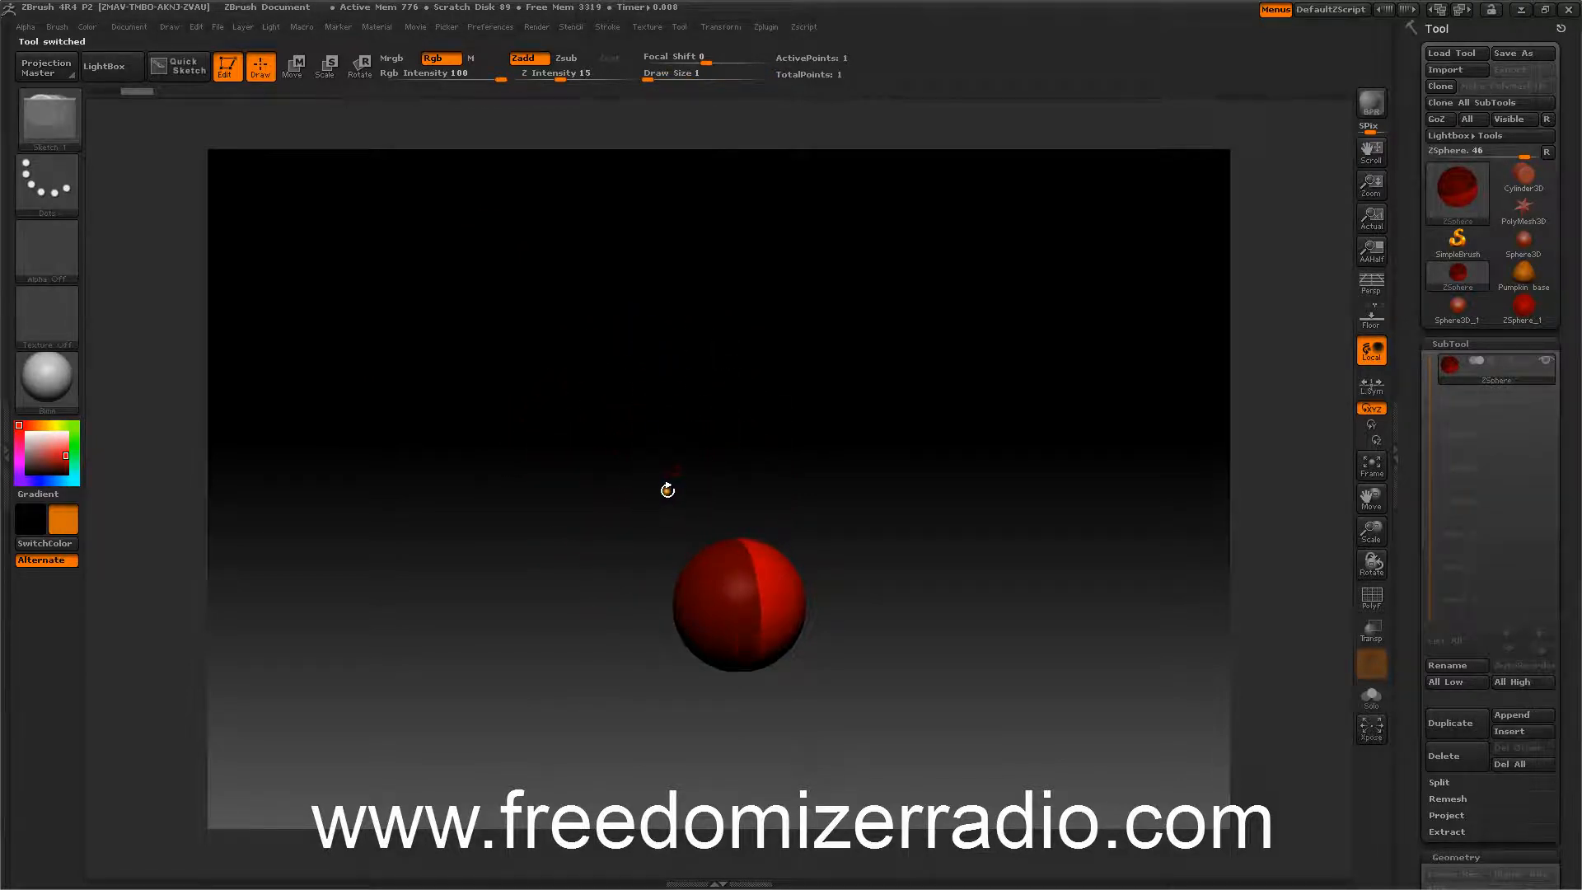
pyautogui.moveTo(715, 558); pyautogui.dragTo(626, 435)
pyautogui.moveTo(501, 392); pyautogui.dragTo(515, 340)
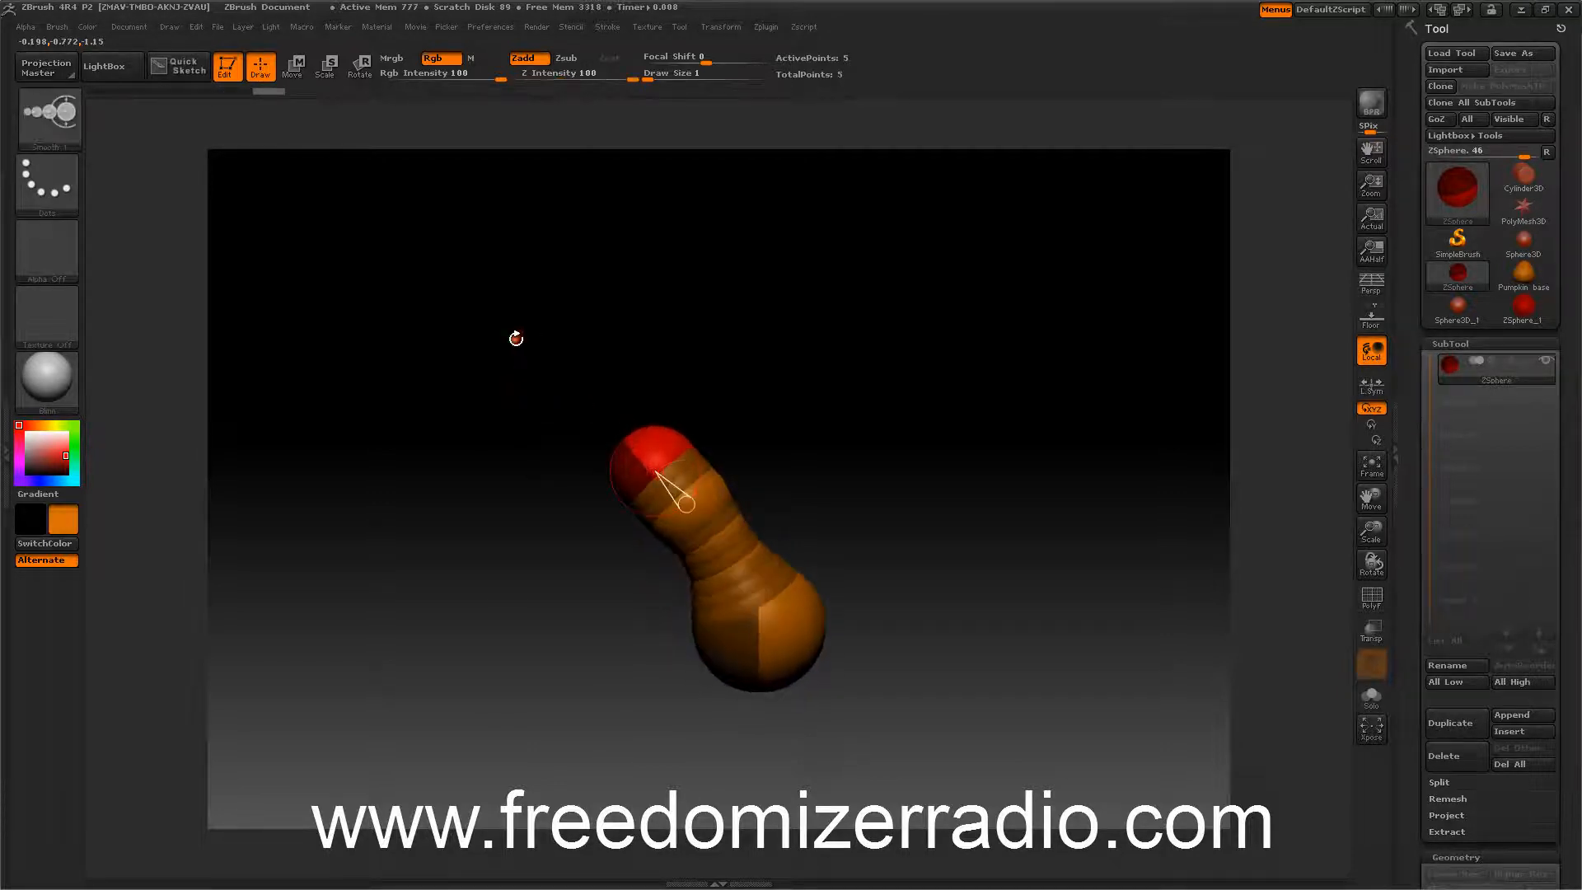
# Scale down the chain's ZSpheres to make a thin, tapering stem.
pyautogui.click(326, 66)
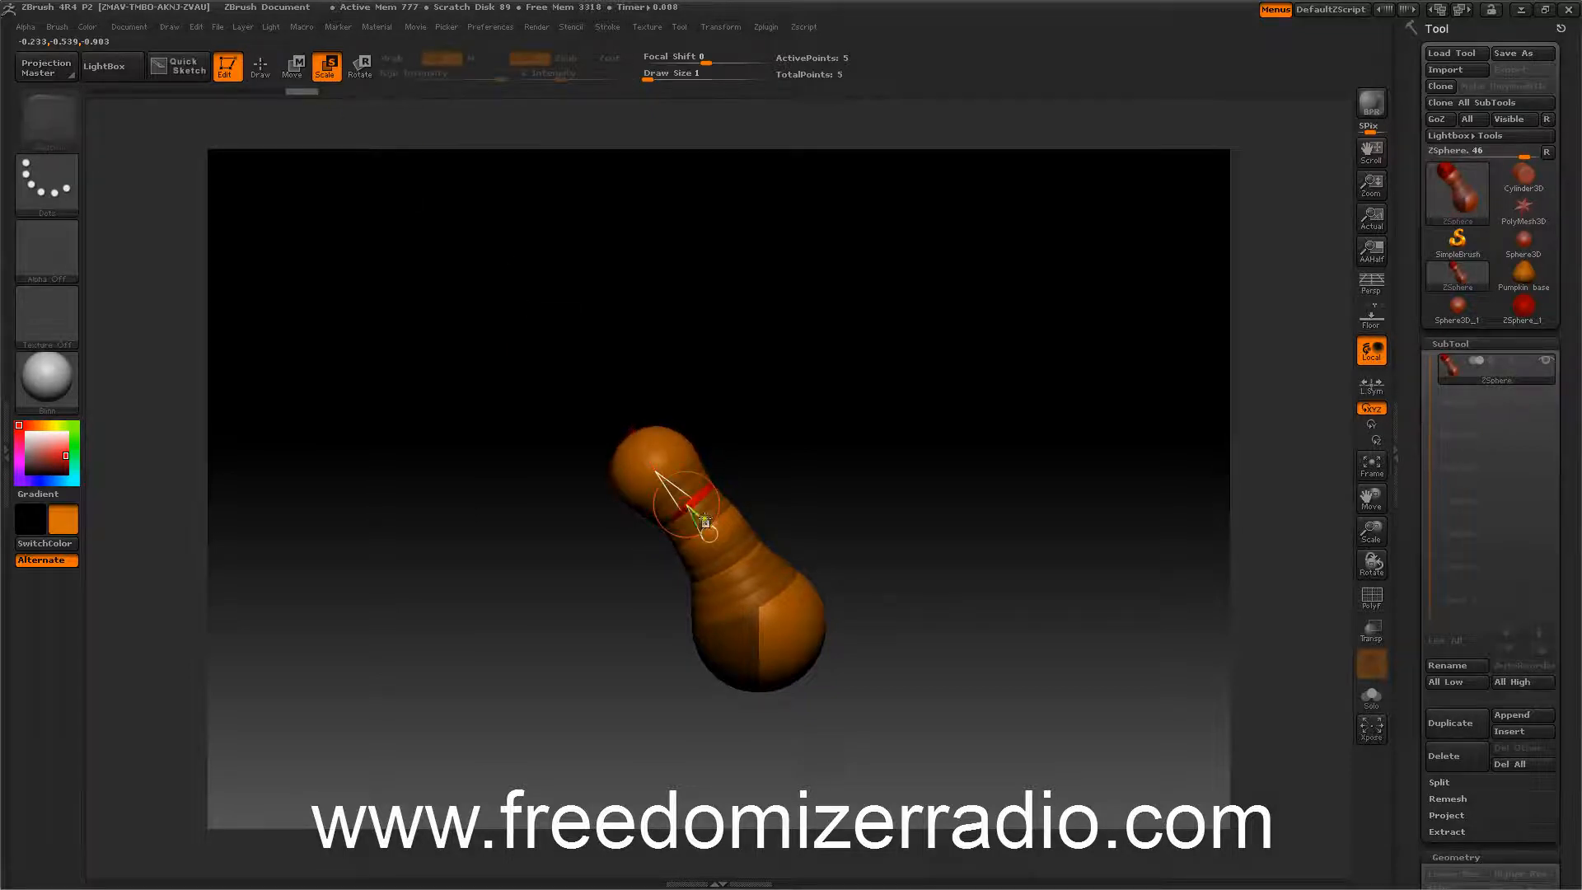
pyautogui.moveTo(707, 533); pyautogui.dragTo(706, 531)
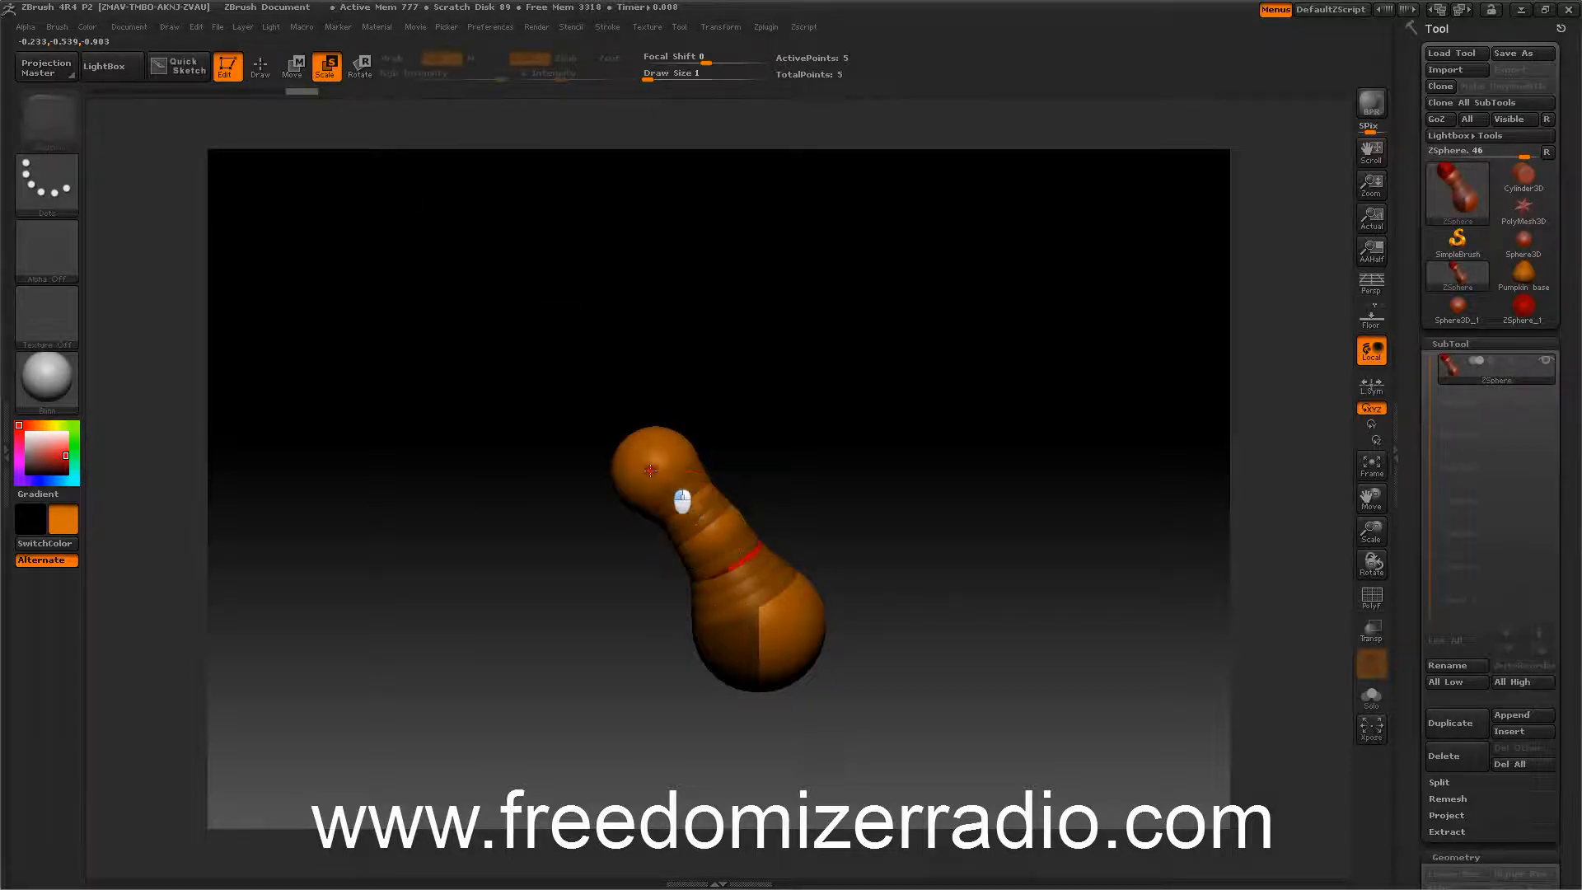
pyautogui.moveTo(650, 471); pyautogui.dragTo(647, 467)
pyautogui.moveTo(741, 584); pyautogui.dragTo(688, 510)
pyautogui.moveTo(494, 394); pyautogui.dragTo(540, 384)
pyautogui.moveTo(641, 463); pyautogui.dragTo(314, 282)
pyautogui.click(297, 84)
pyautogui.click(327, 66)
pyautogui.moveTo(435, 349); pyautogui.dragTo(486, 312)
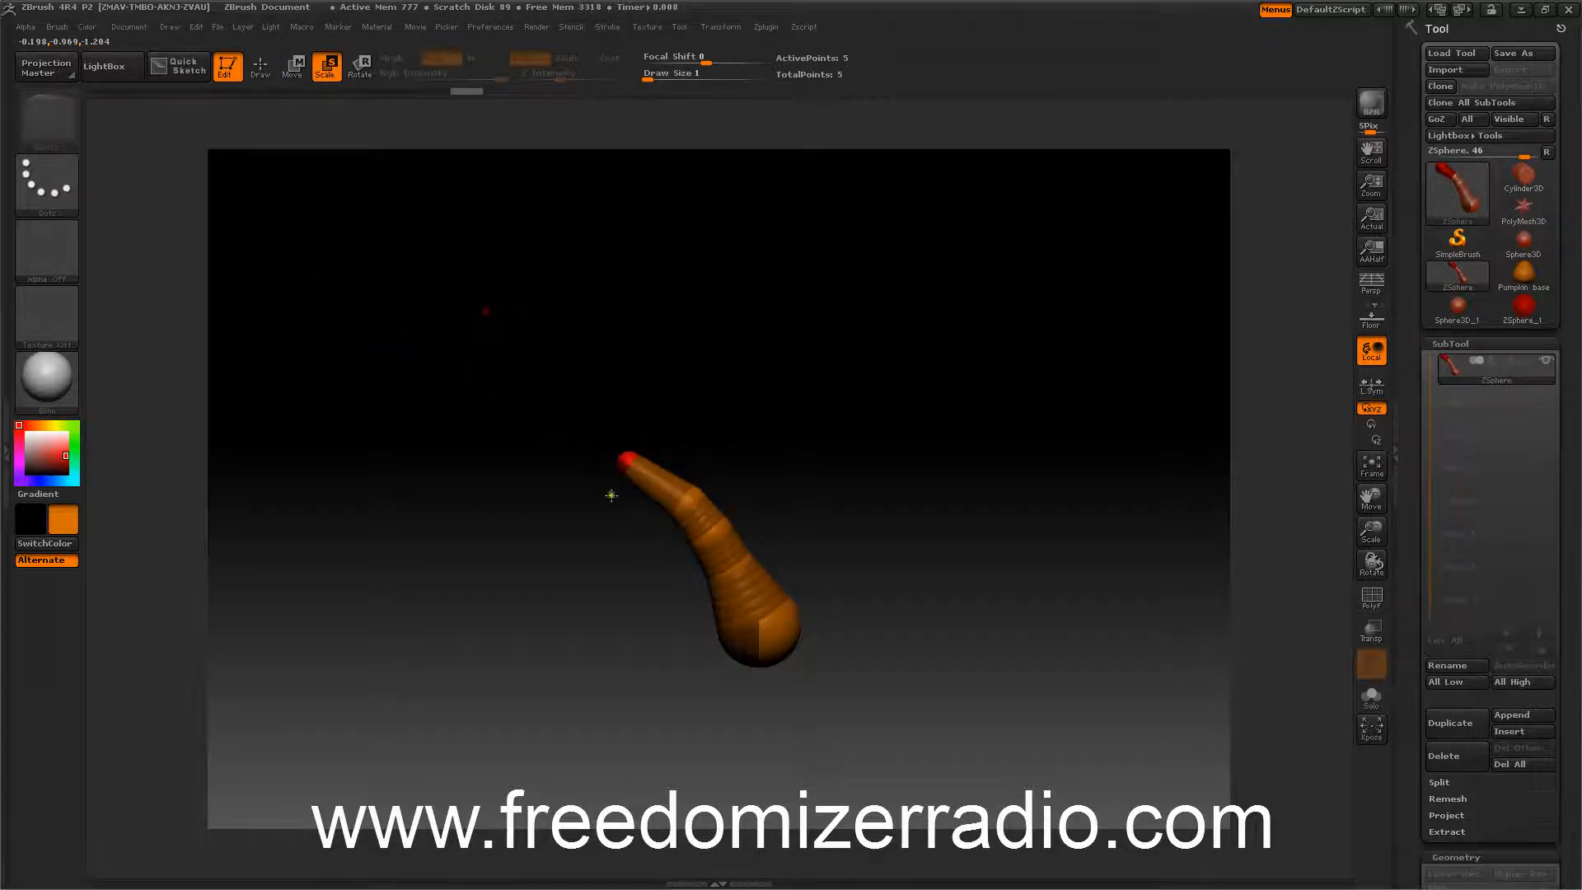
# Move a middle ZSphere to bend the stem into a curve.
pyautogui.click(296, 75)
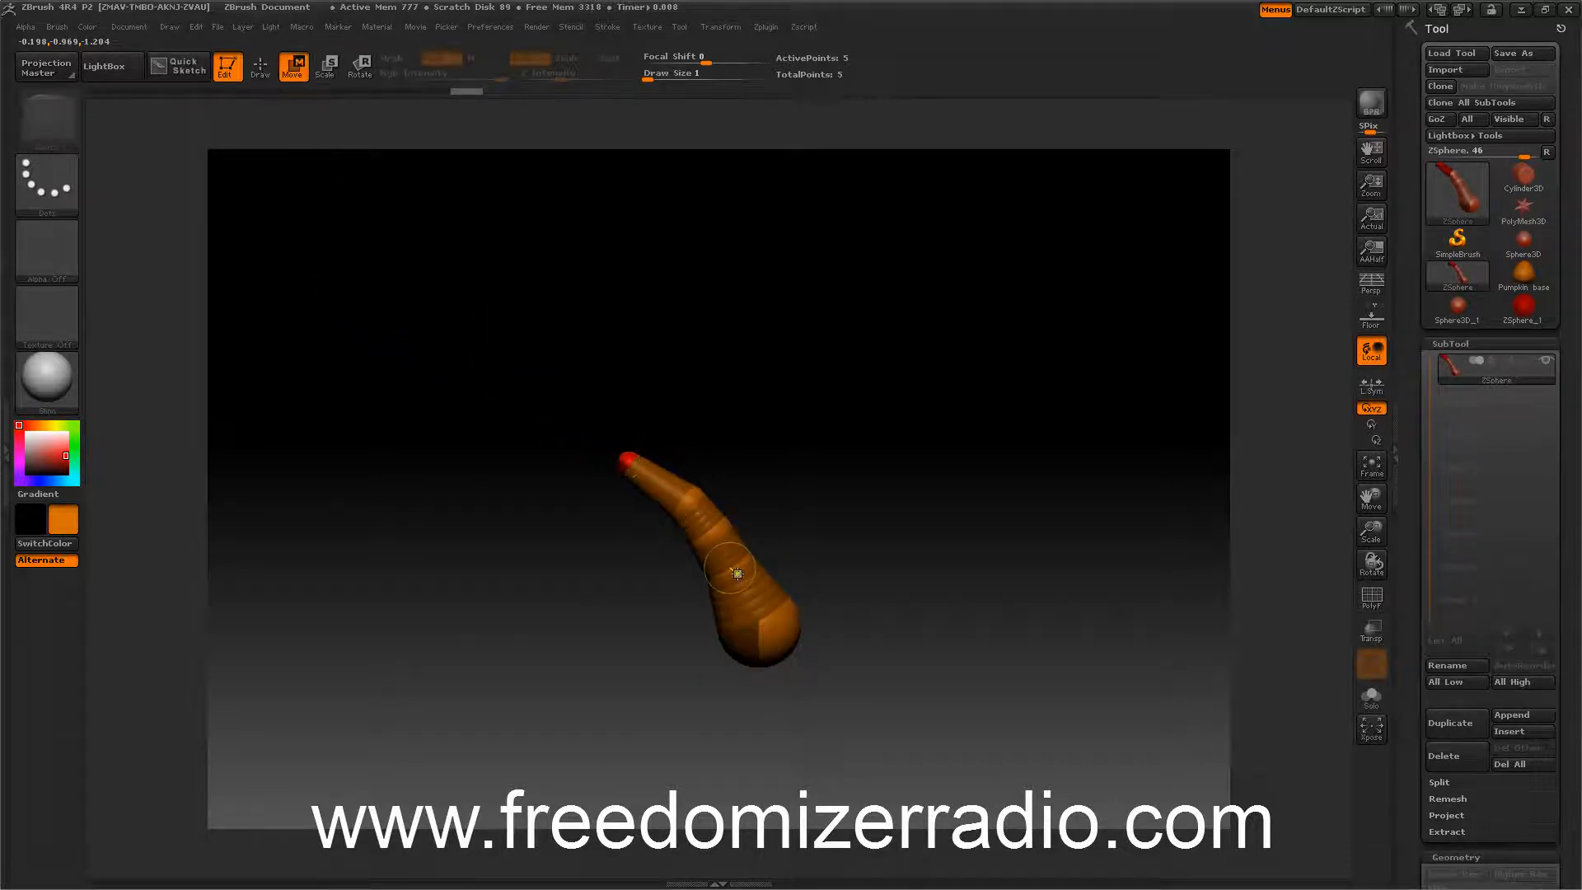
pyautogui.moveTo(738, 573); pyautogui.dragTo(714, 535)
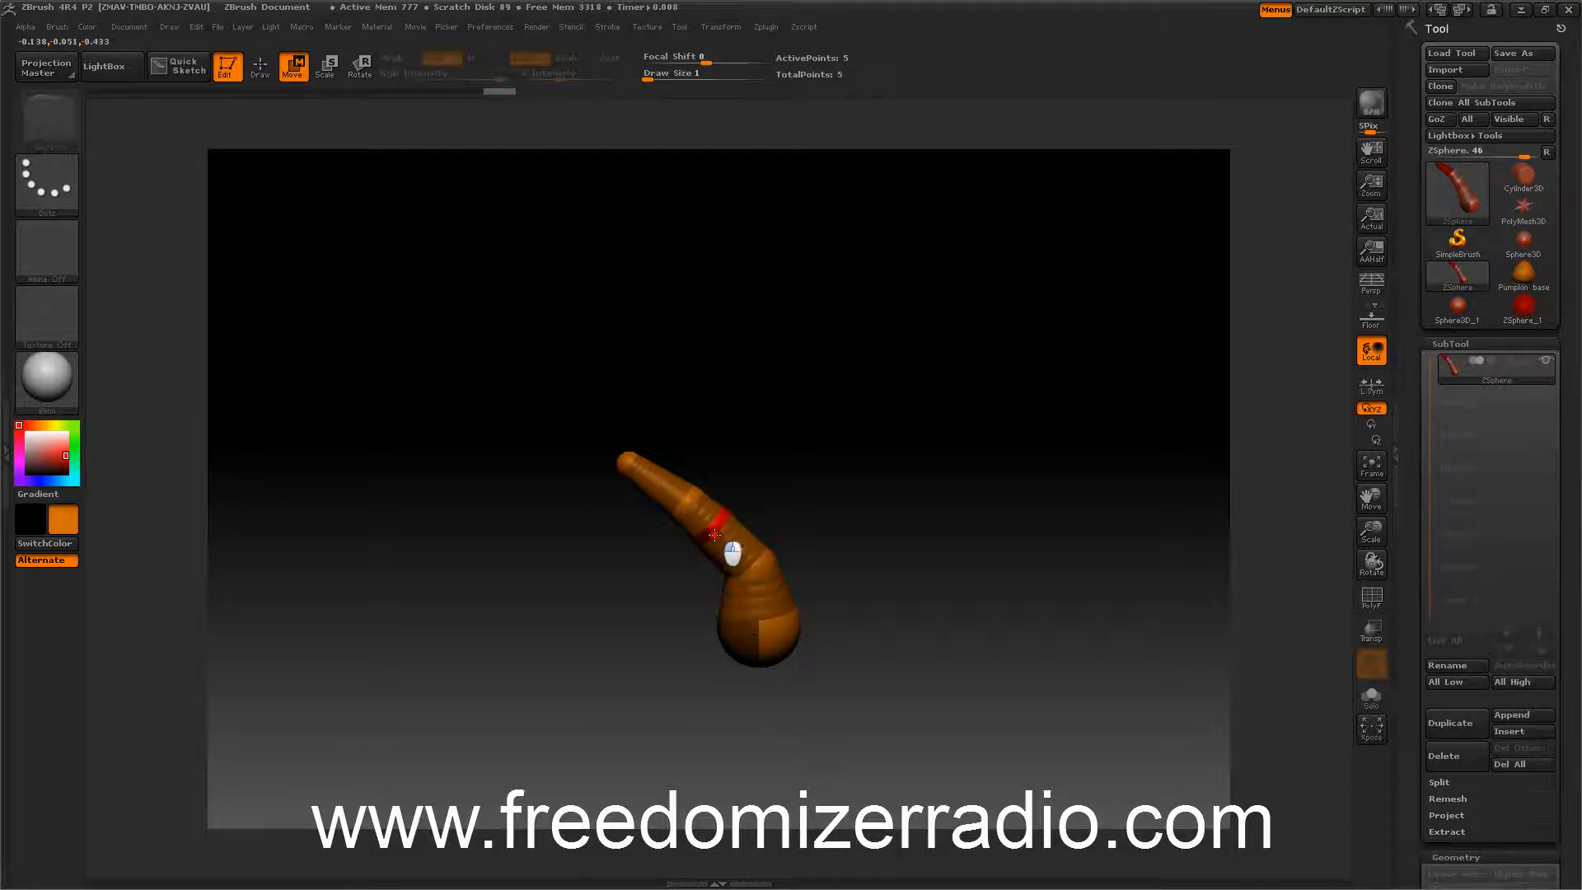
pyautogui.moveTo(823, 420); pyautogui.dragTo(614, 467)
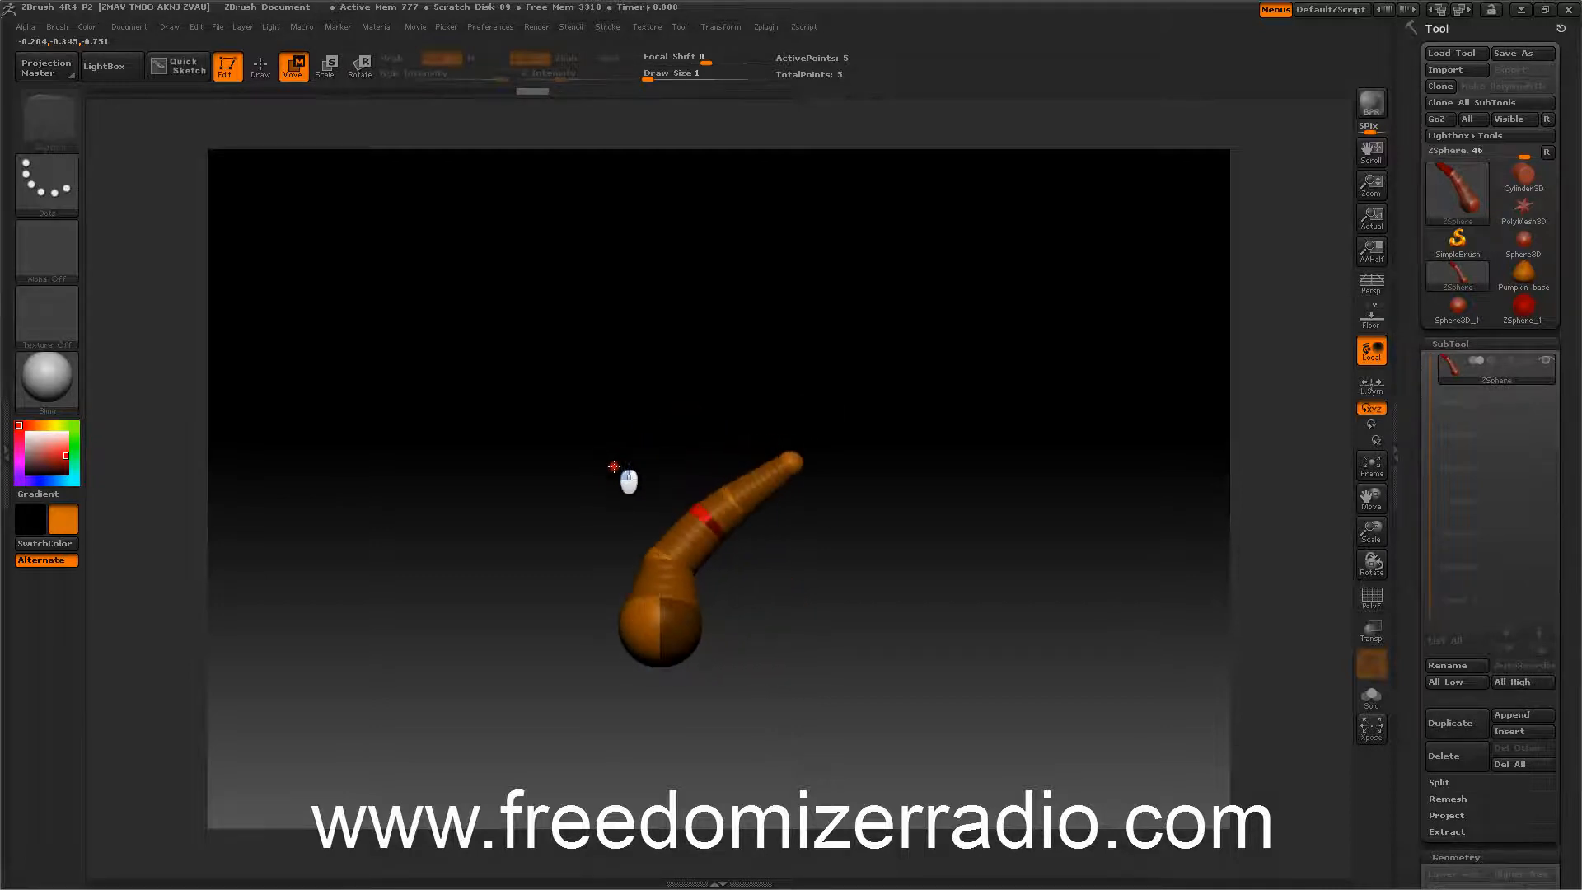
# Make an adaptive 3D skin from the ZSphere stem chain.
pyautogui.moveTo(1419, 452); pyautogui.dragTo(1369, 174)
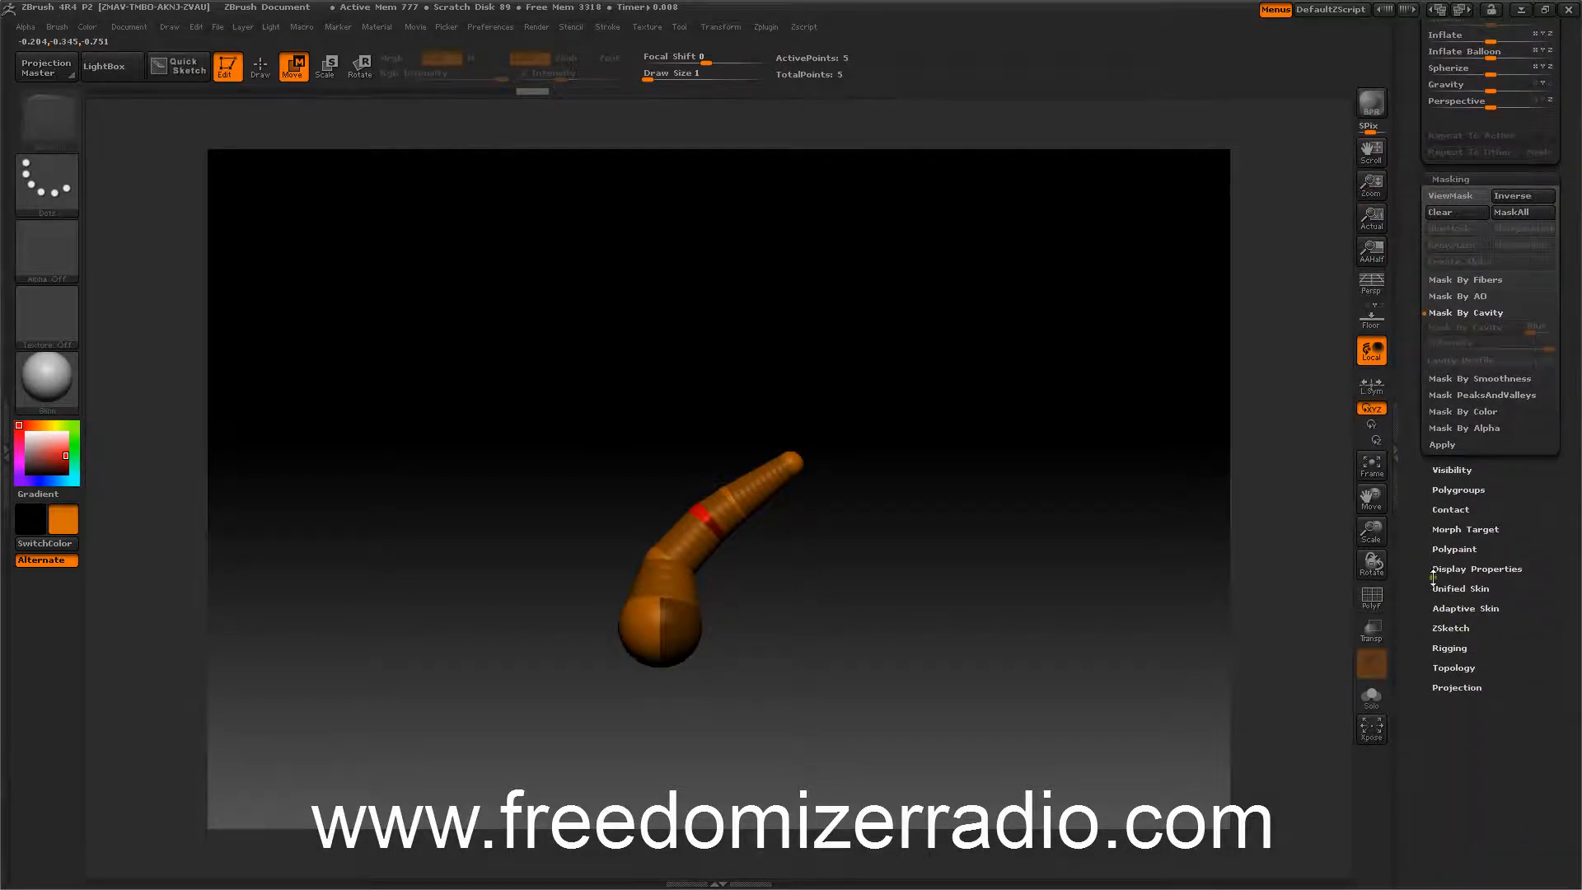
pyautogui.click(1445, 608)
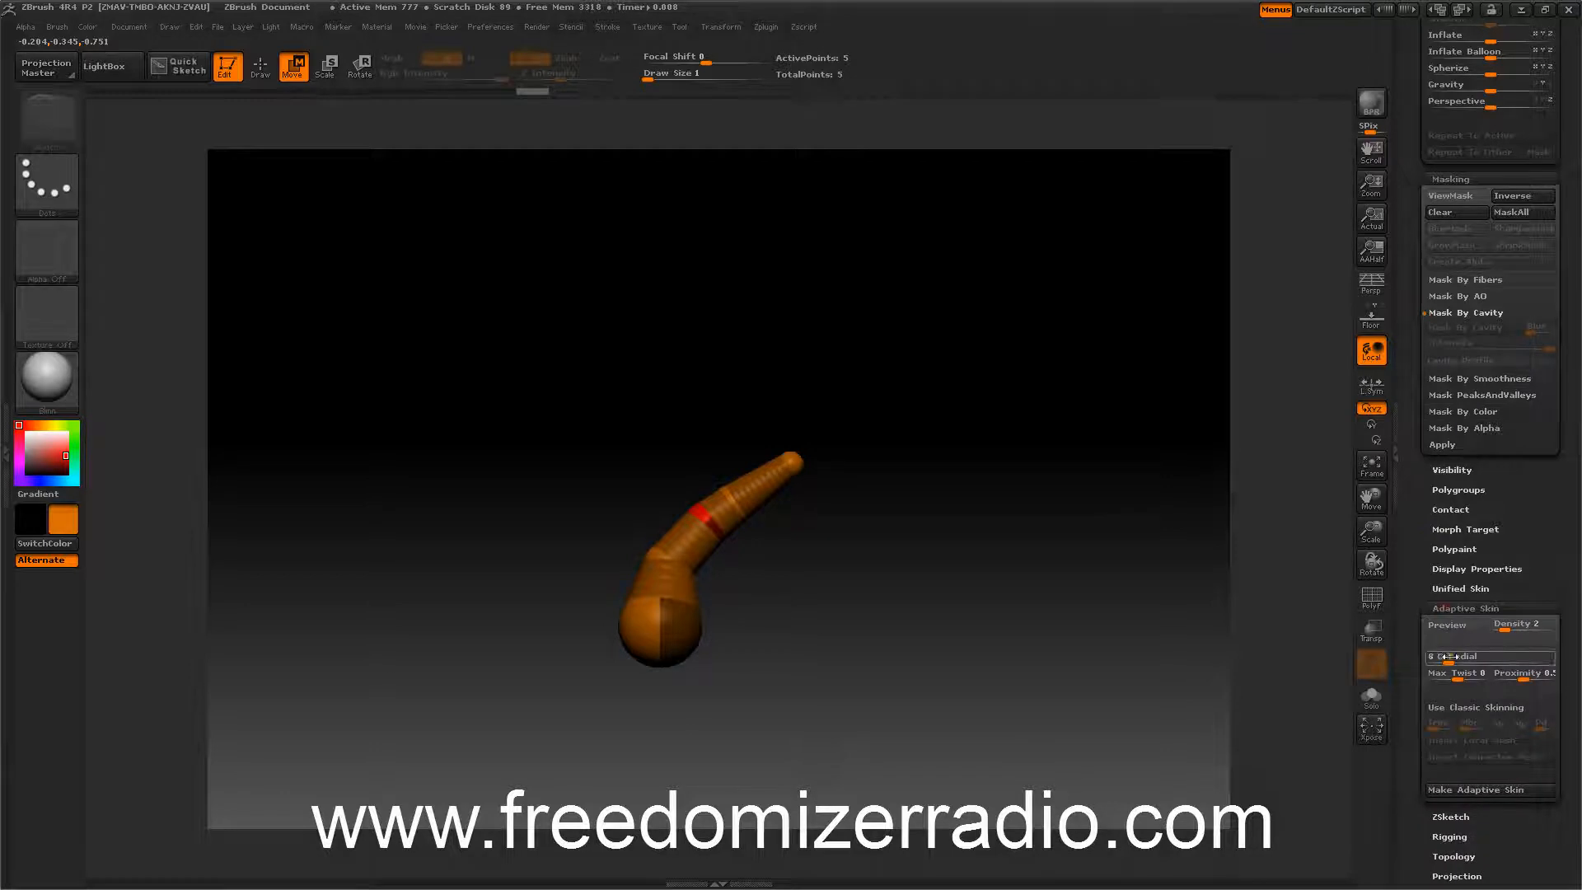
pyautogui.click(1455, 792)
# Switch to the generated skin mesh tool and draw it on the canvas for editing.
pyautogui.moveTo(1416, 297); pyautogui.dragTo(1431, 562)
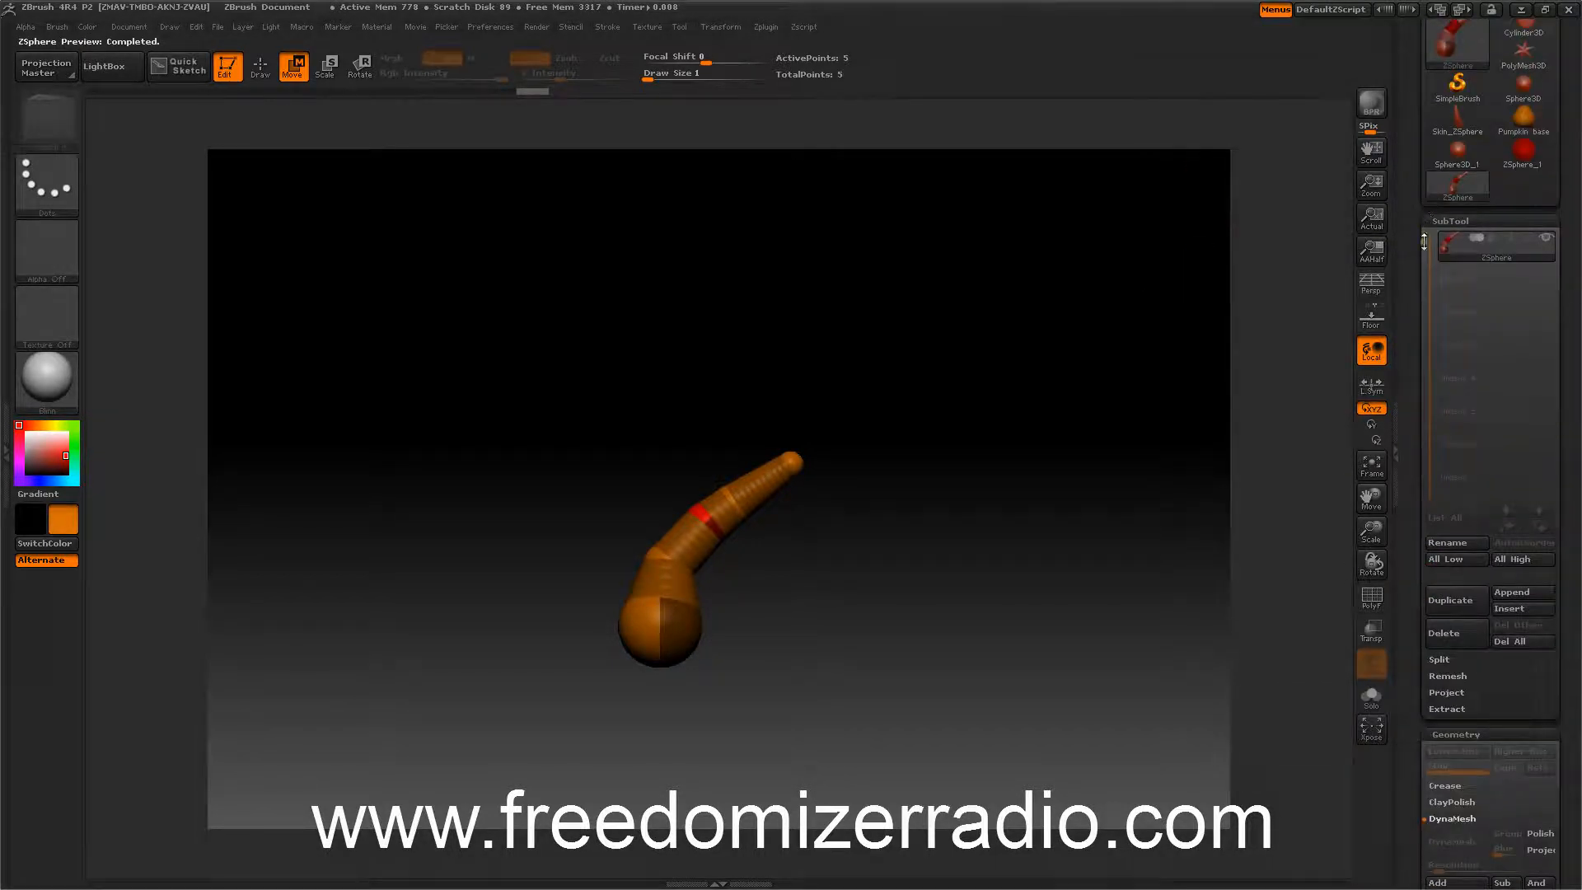
pyautogui.moveTo(1420, 380); pyautogui.dragTo(1392, 219)
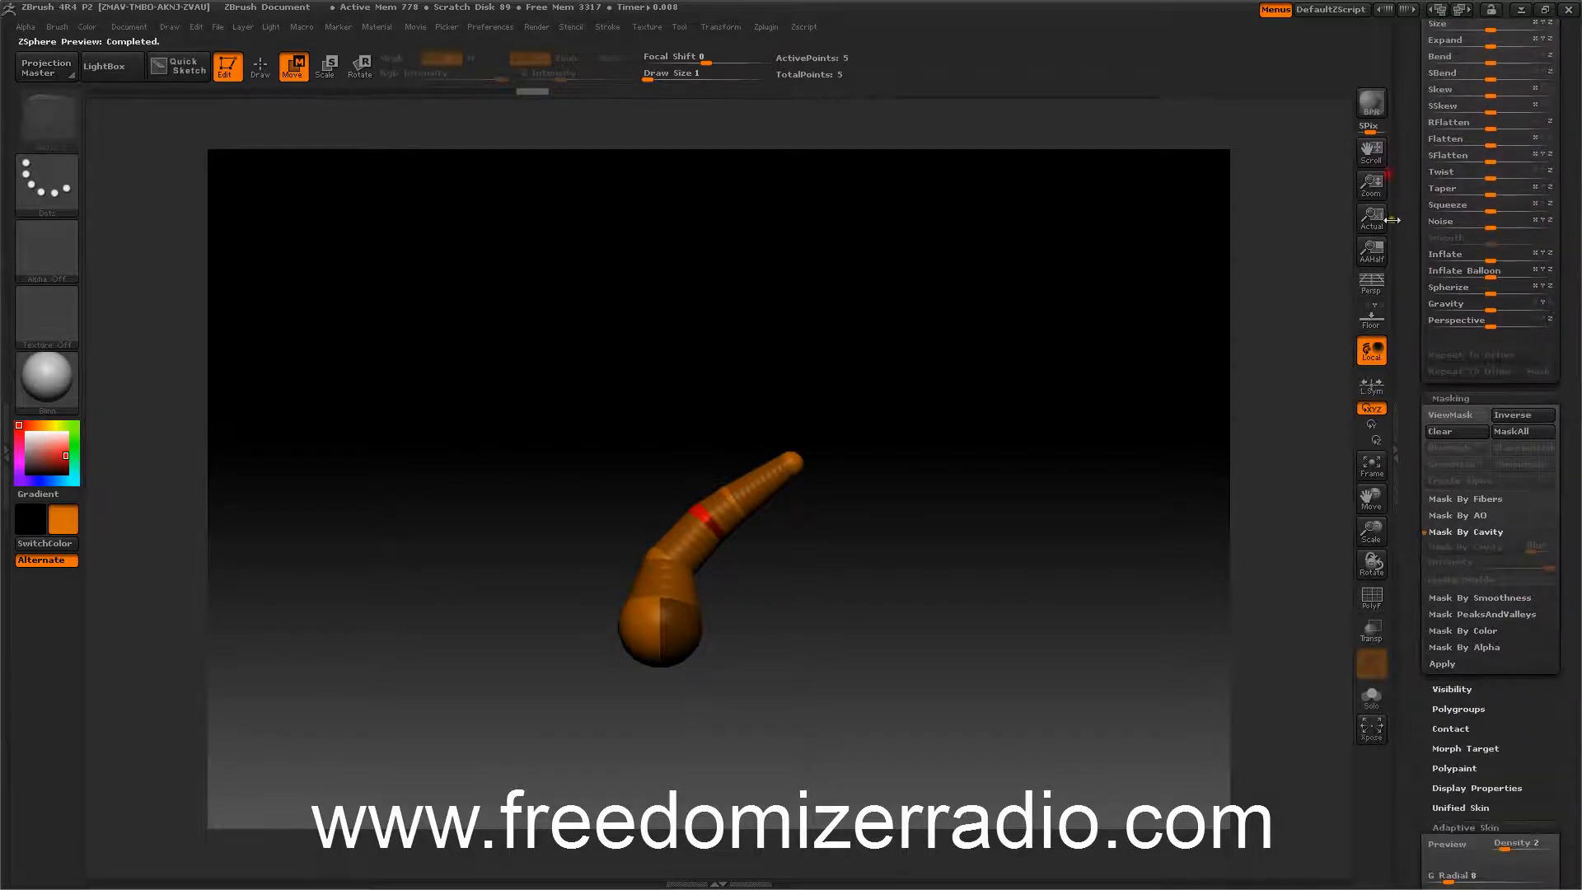
pyautogui.scroll(-5, 1431, 668)
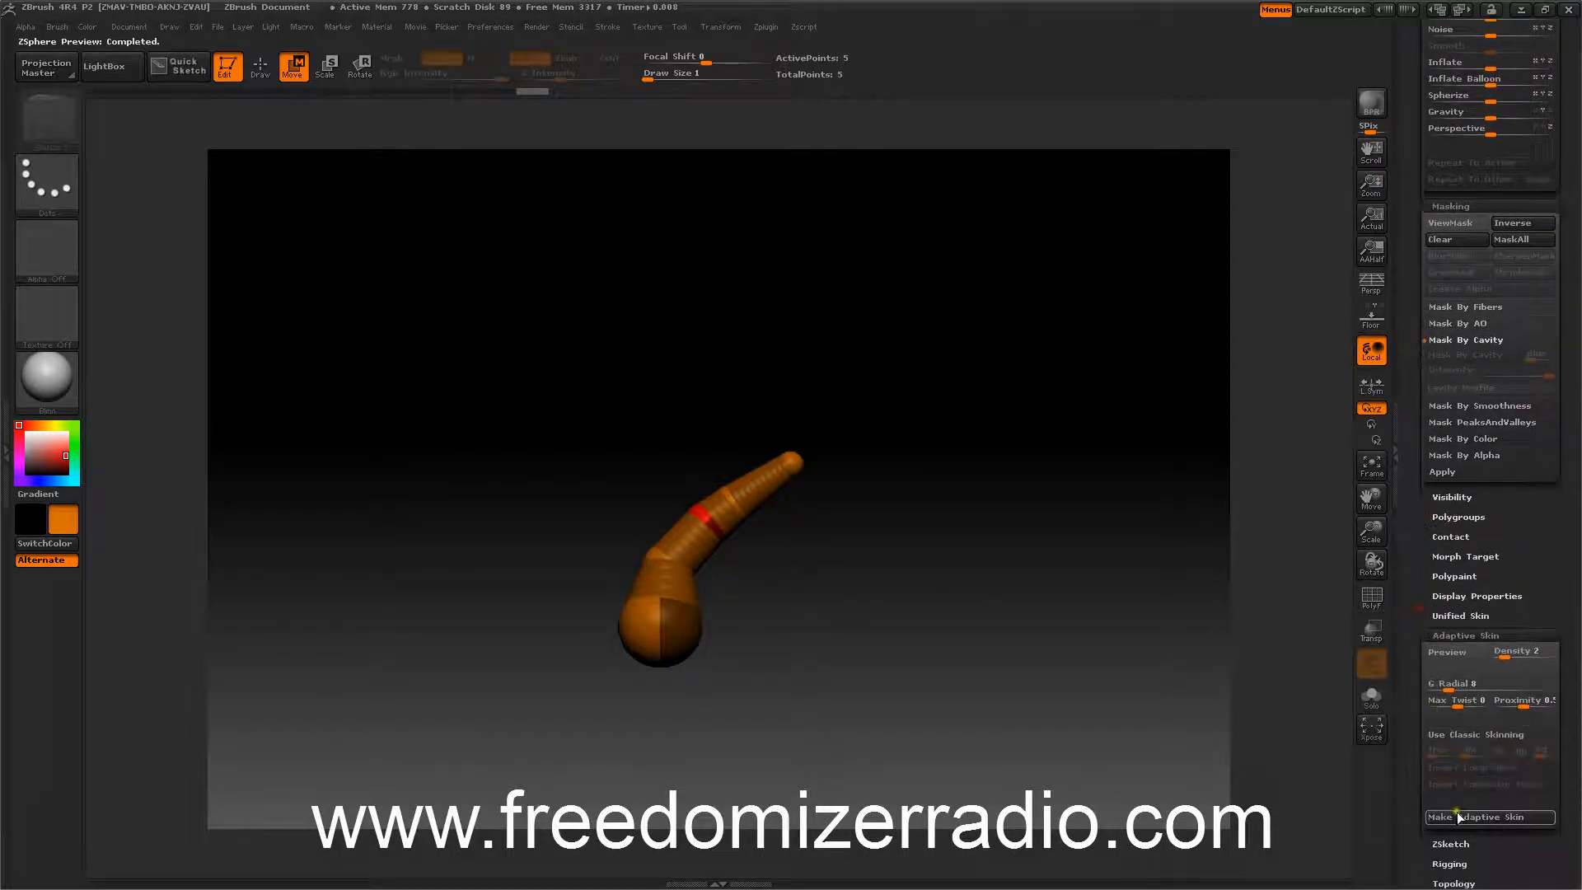
pyautogui.scroll(15, 1411, 502)
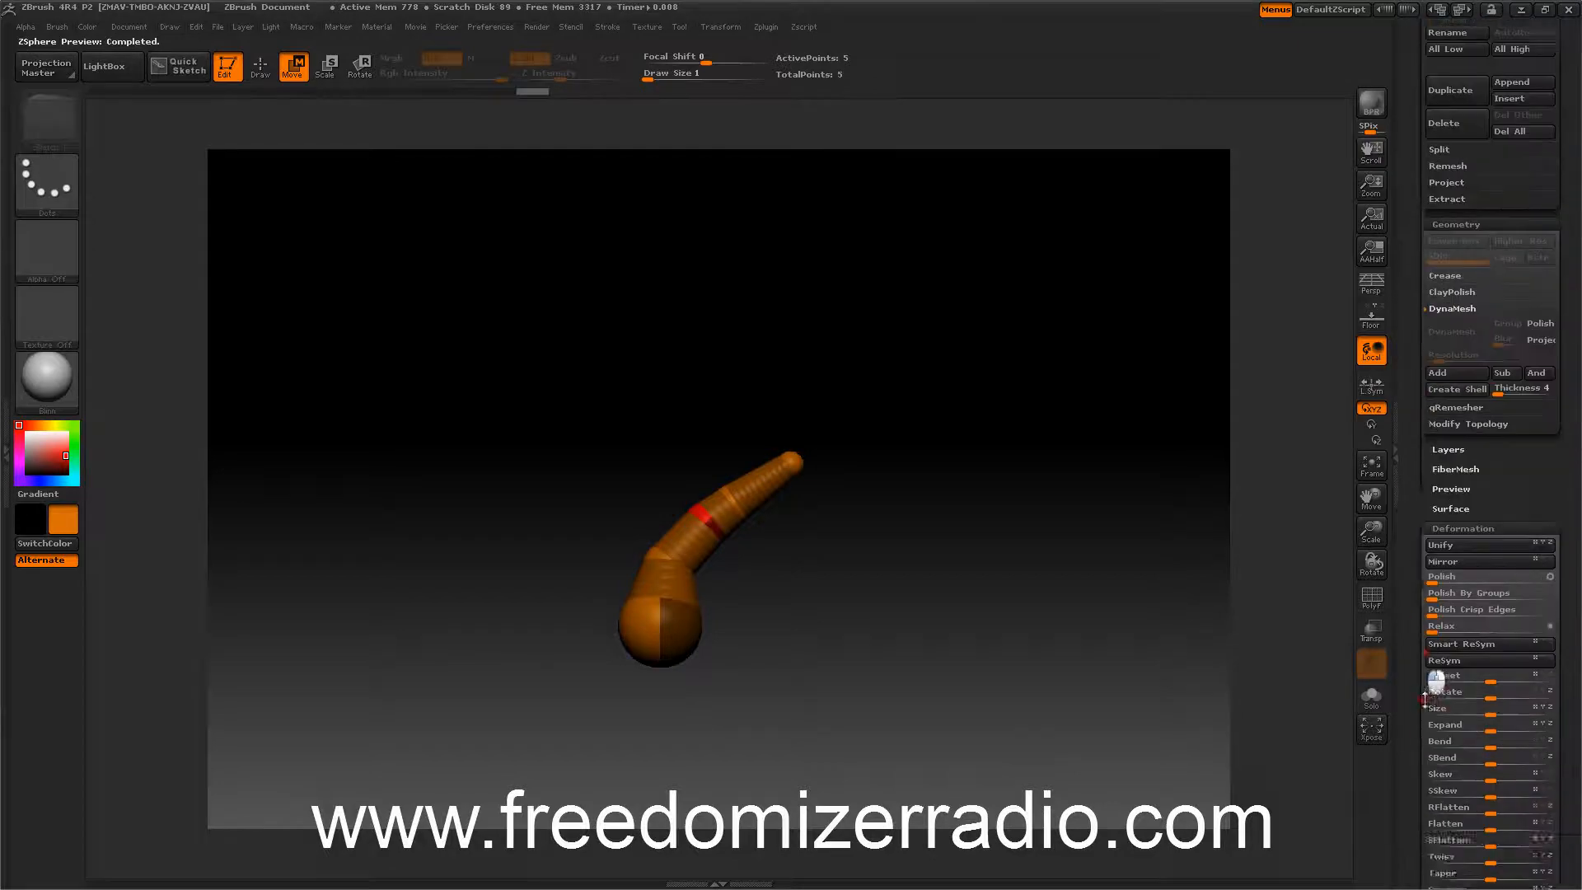
pyautogui.scroll(10, 1409, 436)
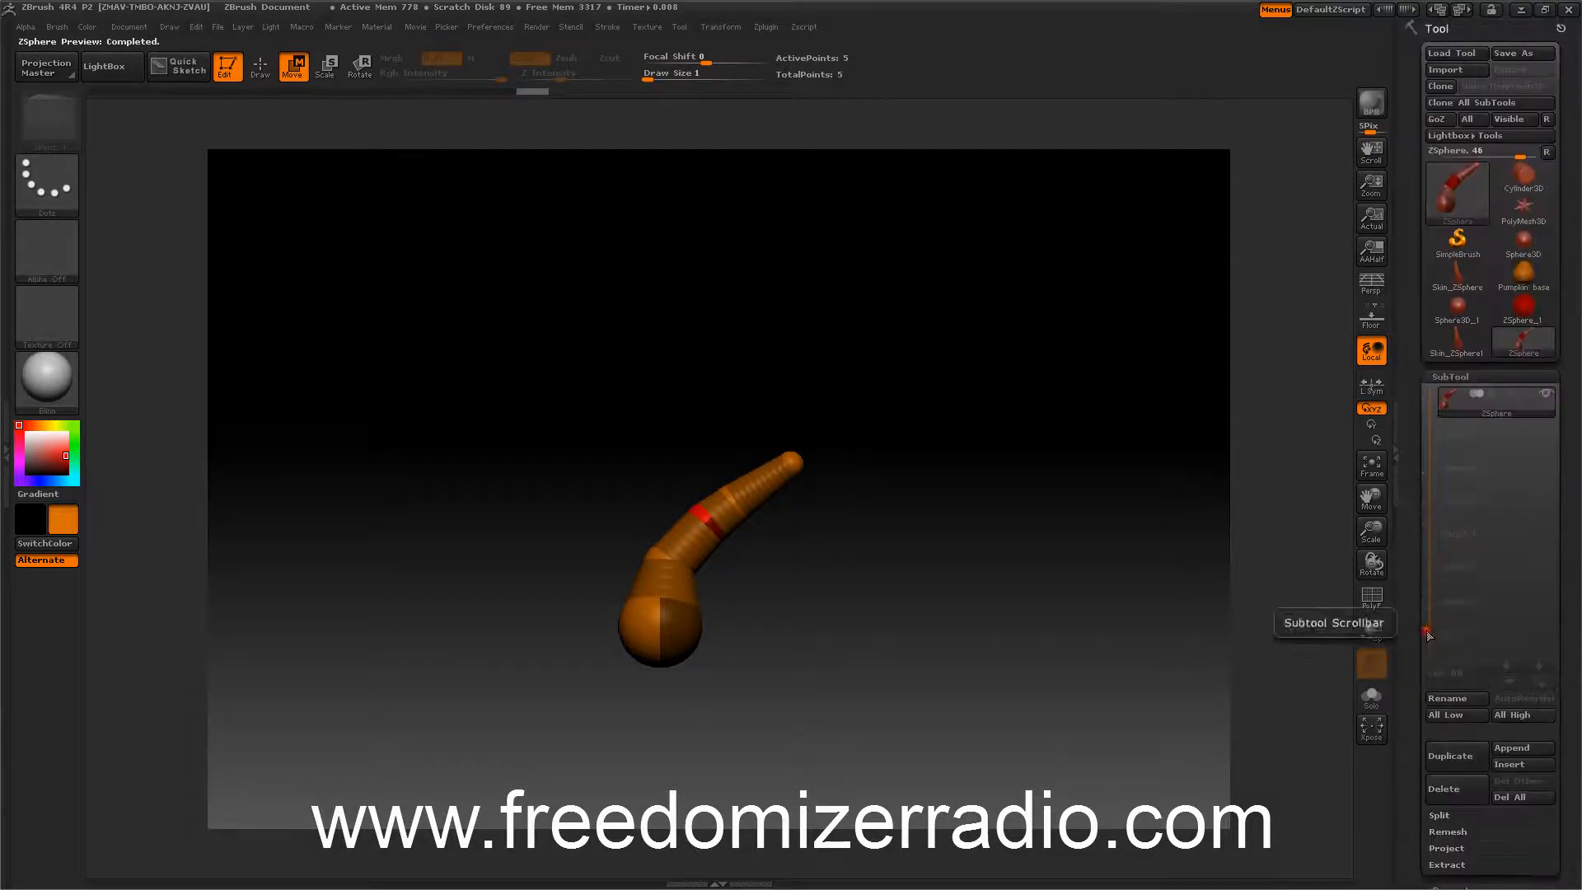
pyautogui.click(1457, 340)
pyautogui.moveTo(1145, 420)
pyautogui.mouseDown()
pyautogui.moveTo(1068, 431)
pyautogui.moveTo(992, 398)
pyautogui.moveTo(1113, 420)
pyautogui.moveTo(1130, 405)
pyautogui.mouseUp()
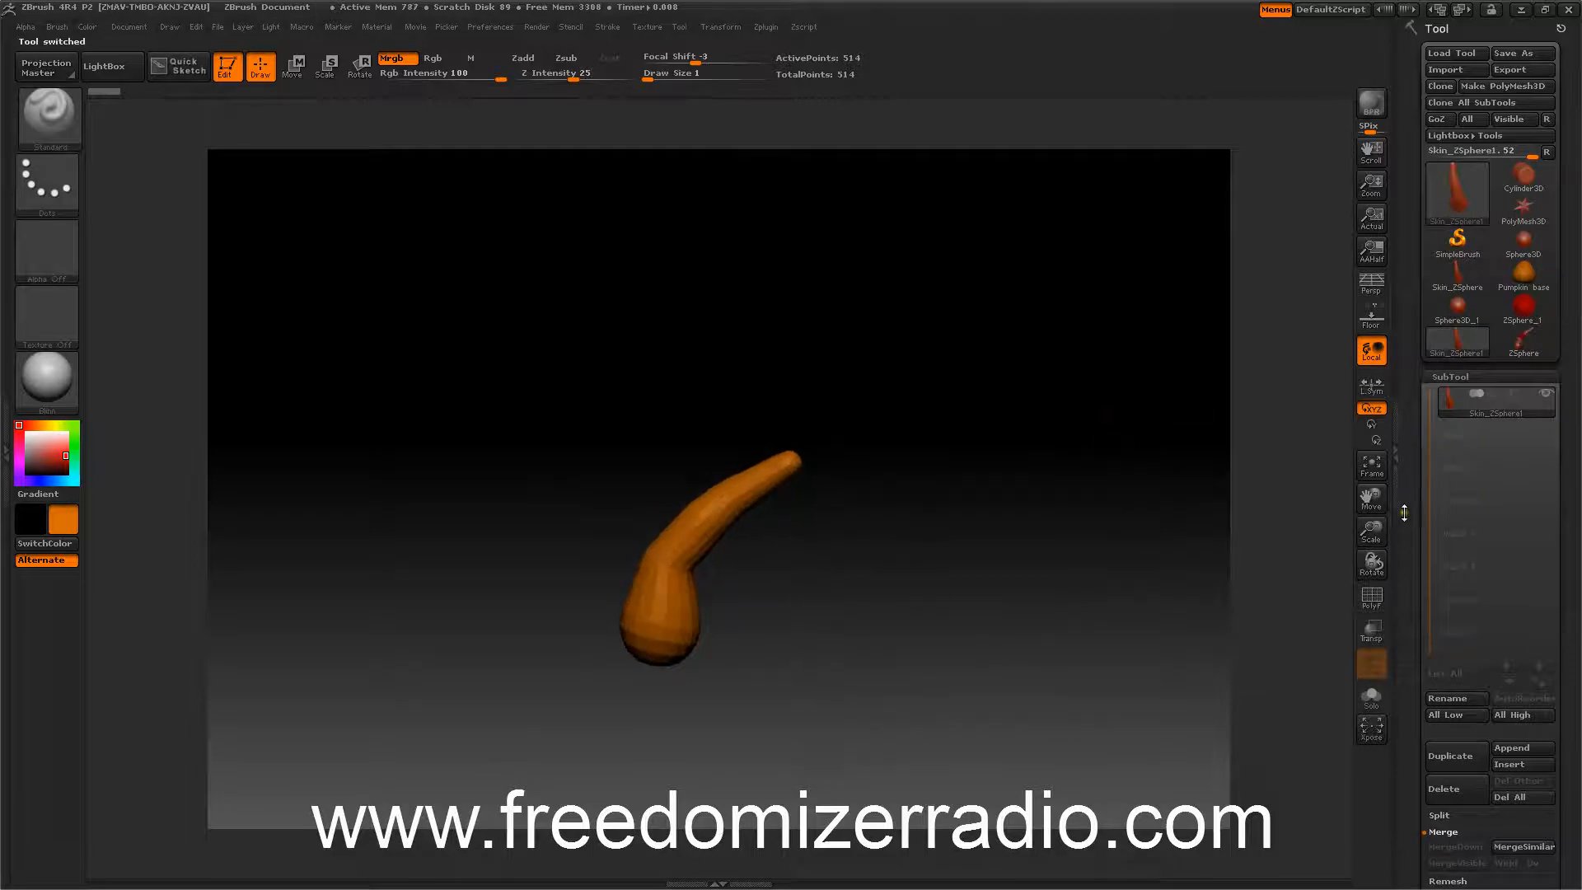
# Pick a darker brown main colour for the stem mesh.
pyautogui.scroll(-5, 1409, 528)
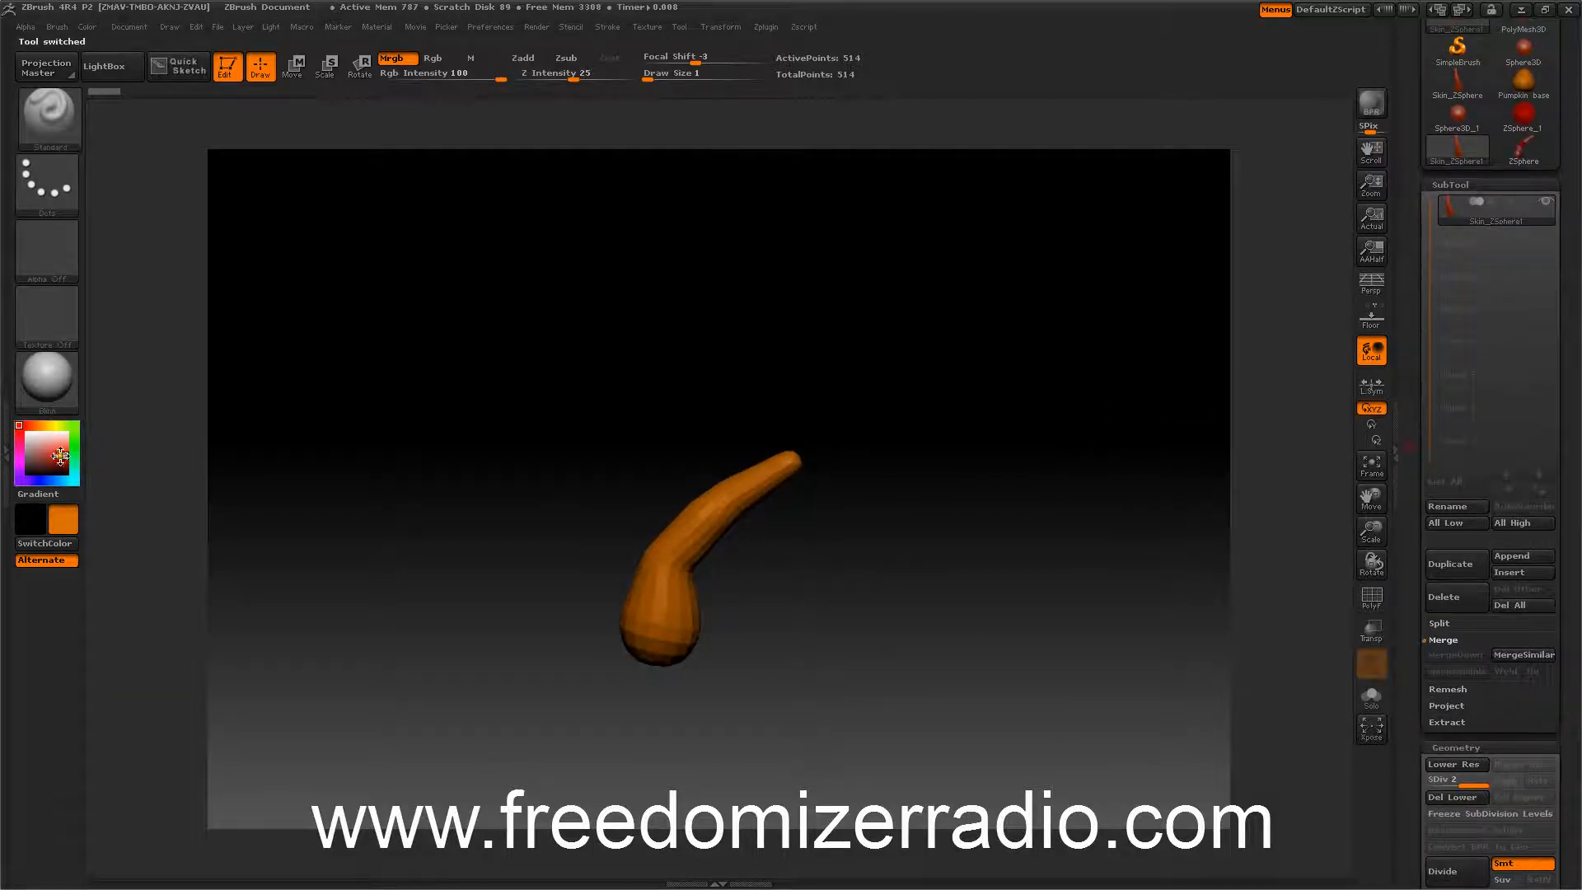
pyautogui.click(68, 452)
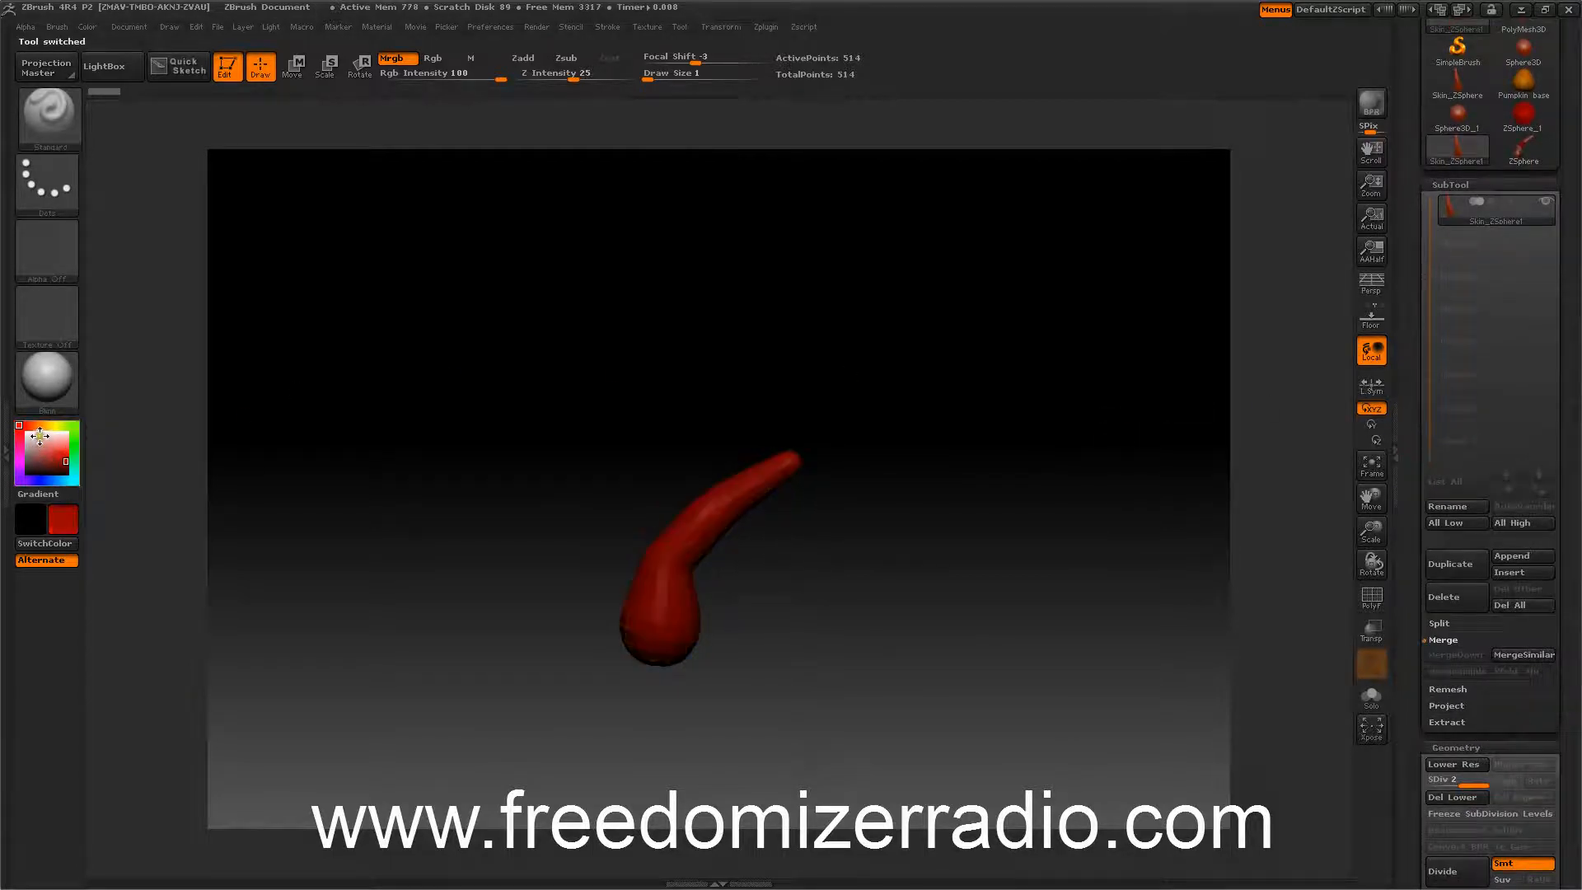
pyautogui.click(38, 426)
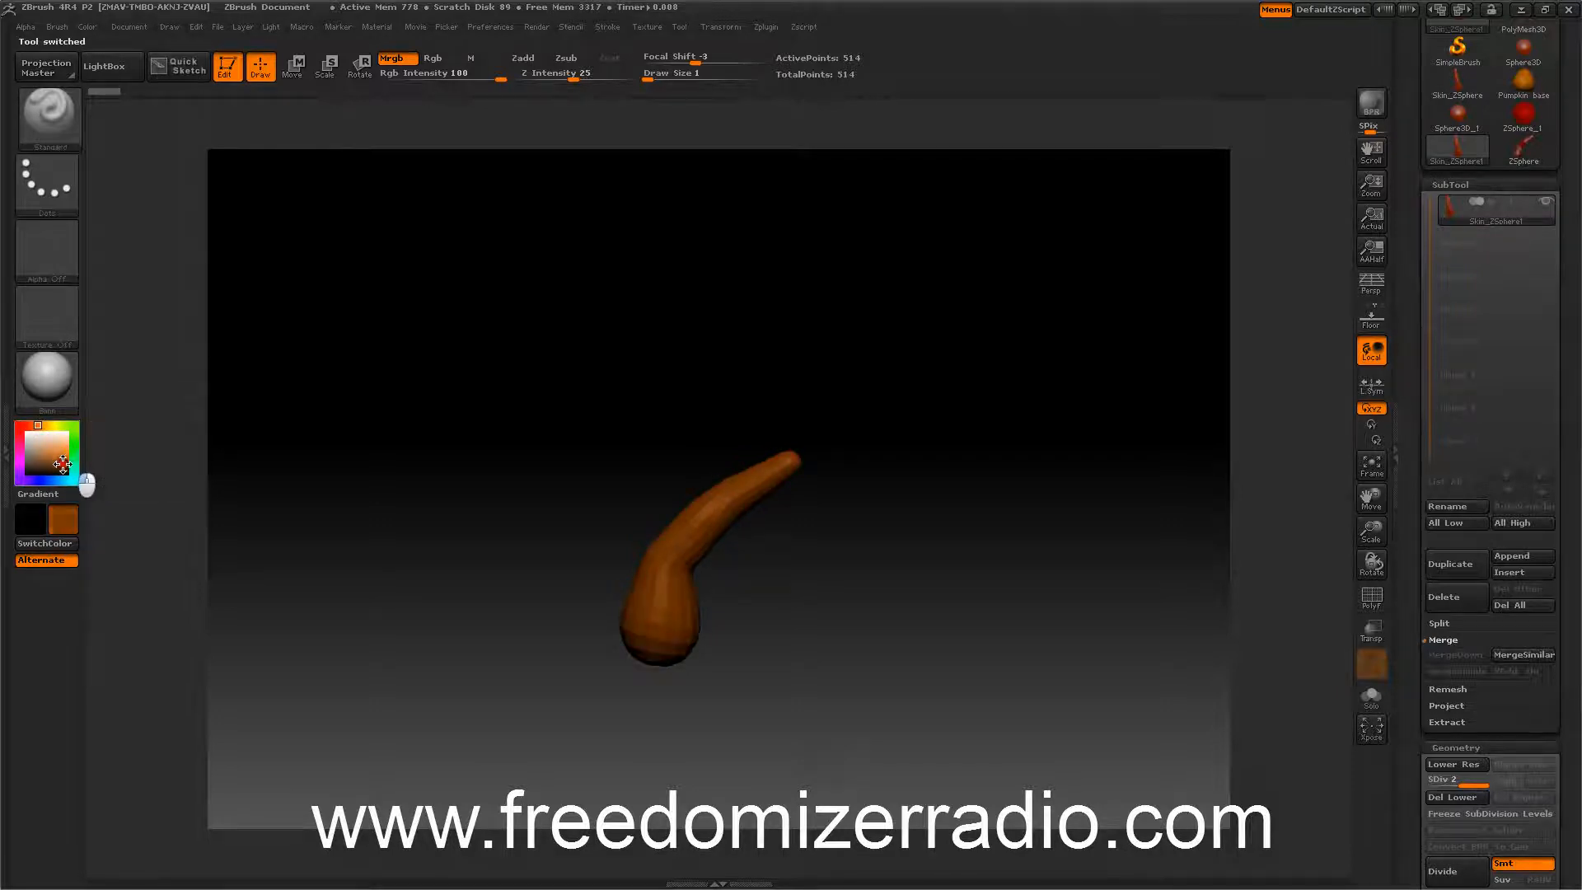
pyautogui.moveTo(62, 464); pyautogui.dragTo(62, 467)
pyautogui.moveTo(403, 445)
pyautogui.mouseDown()
pyautogui.moveTo(360, 452)
pyautogui.moveTo(381, 441)
pyautogui.mouseUp()
pyautogui.moveTo(59, 467)
pyautogui.mouseDown()
pyautogui.moveTo(77, 483)
pyautogui.moveTo(56, 454)
pyautogui.mouseUp()
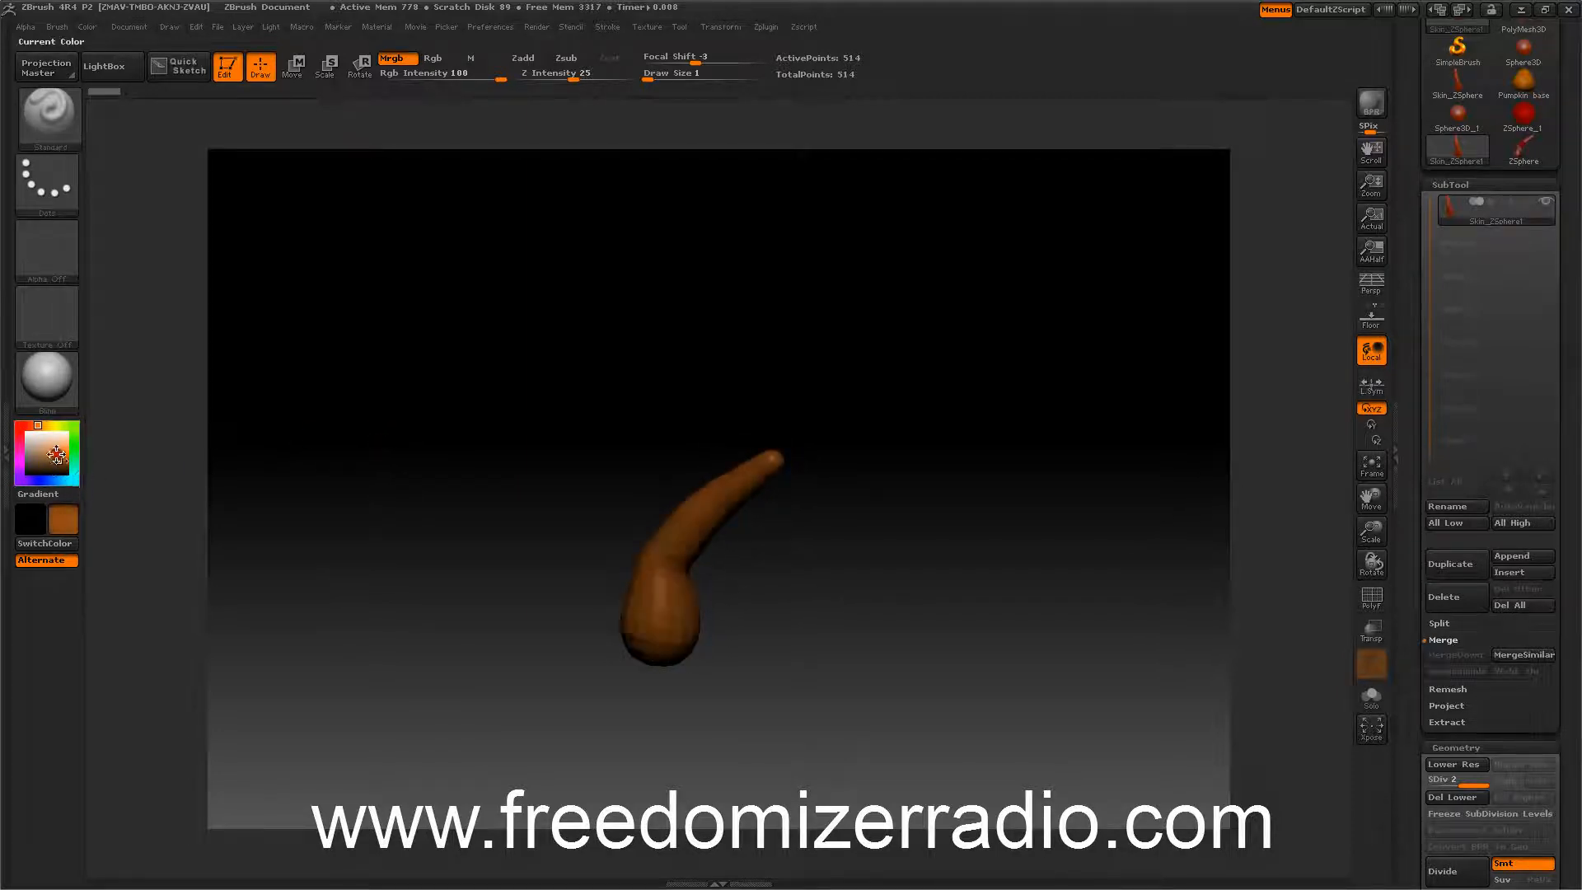
pyautogui.moveTo(305, 440); pyautogui.dragTo(399, 400)
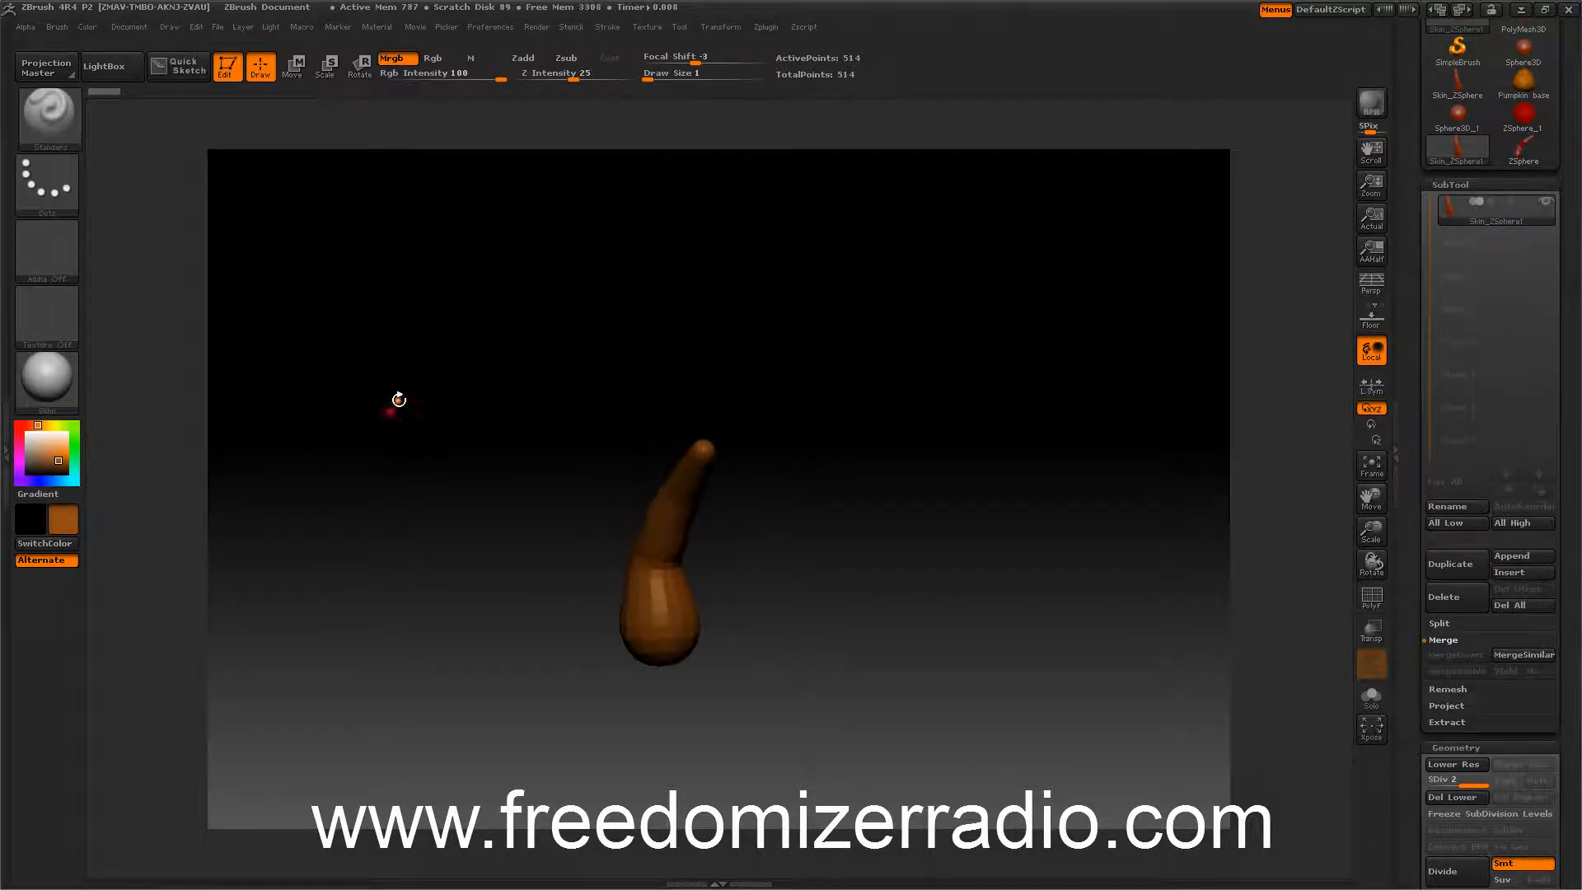
# Subdivide the stem mesh three times.
pyautogui.moveTo(1442, 167)
pyautogui.mouseDown()
pyautogui.moveTo(1421, 329)
pyautogui.moveTo(1407, 278)
pyautogui.mouseUp()
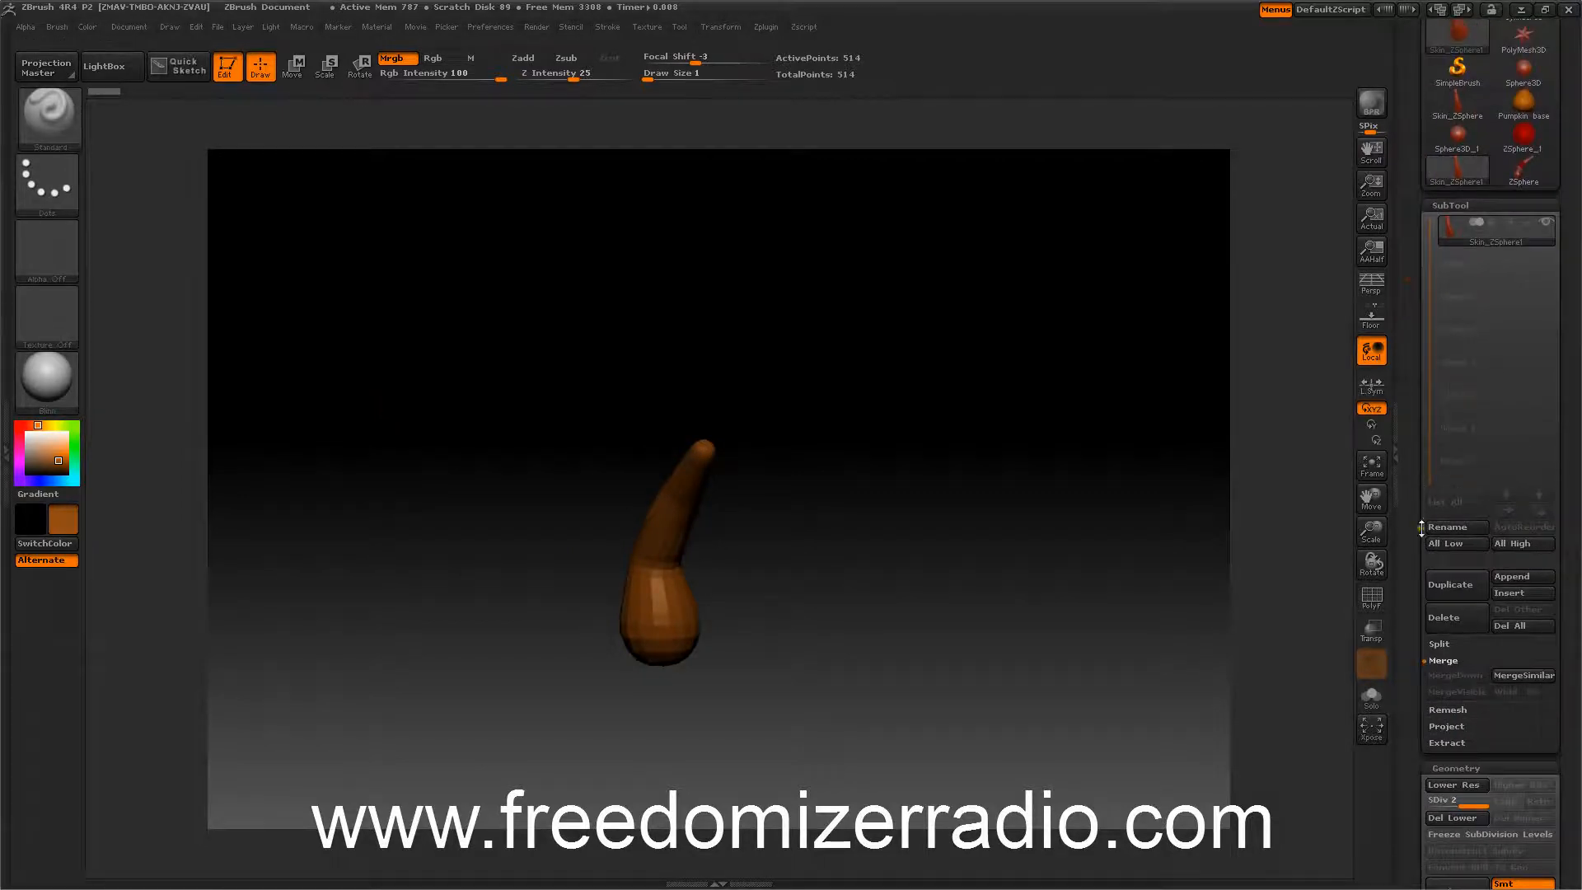
pyautogui.moveTo(1420, 528); pyautogui.dragTo(1406, 383)
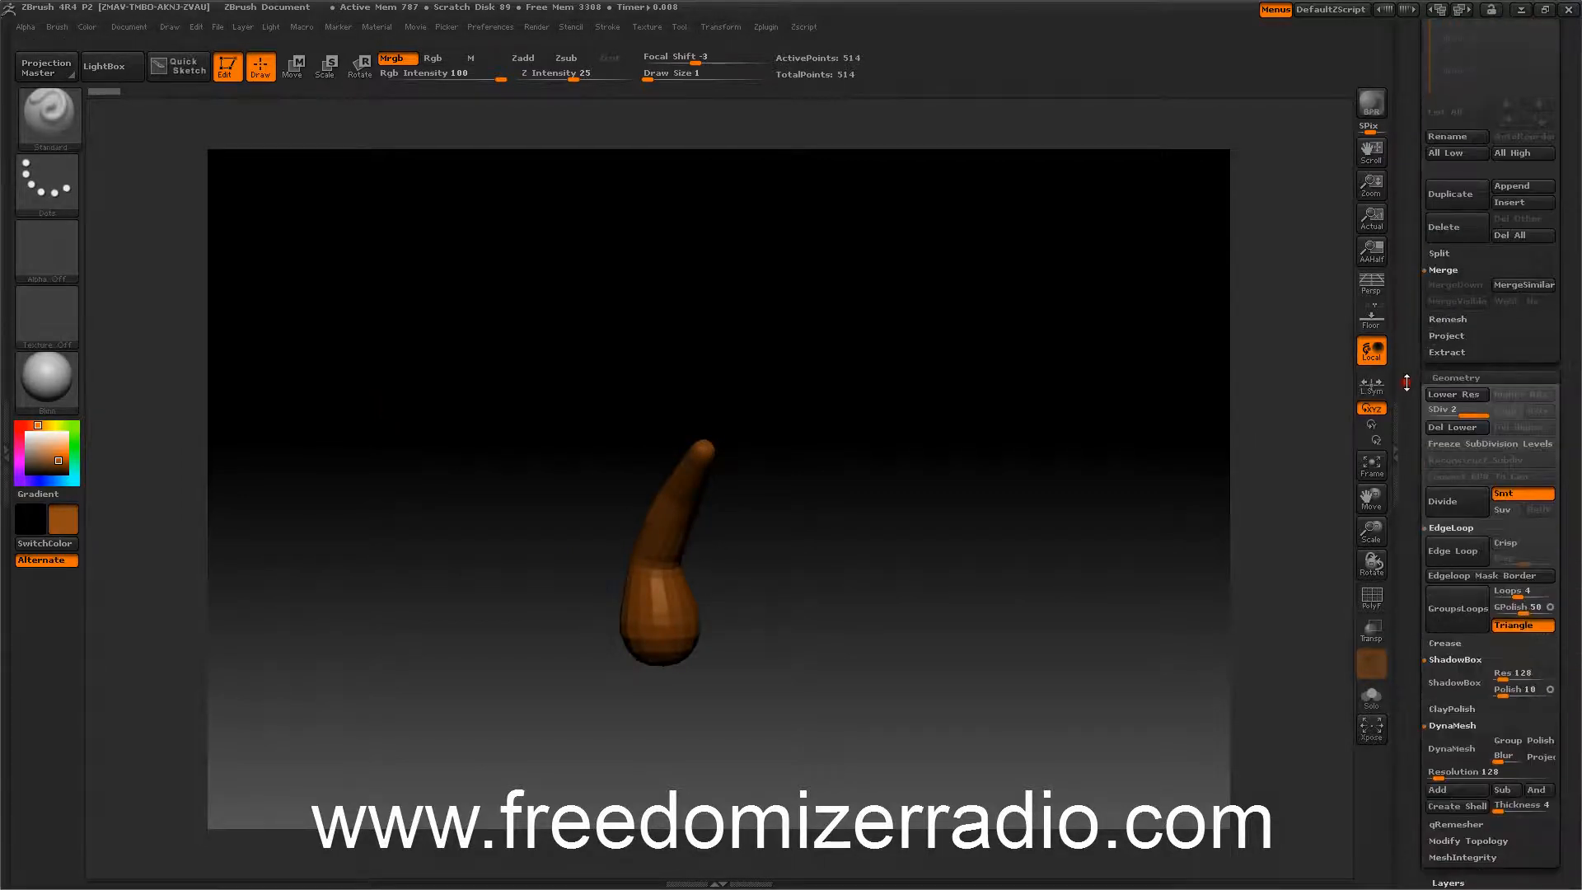
pyautogui.click(1452, 505)
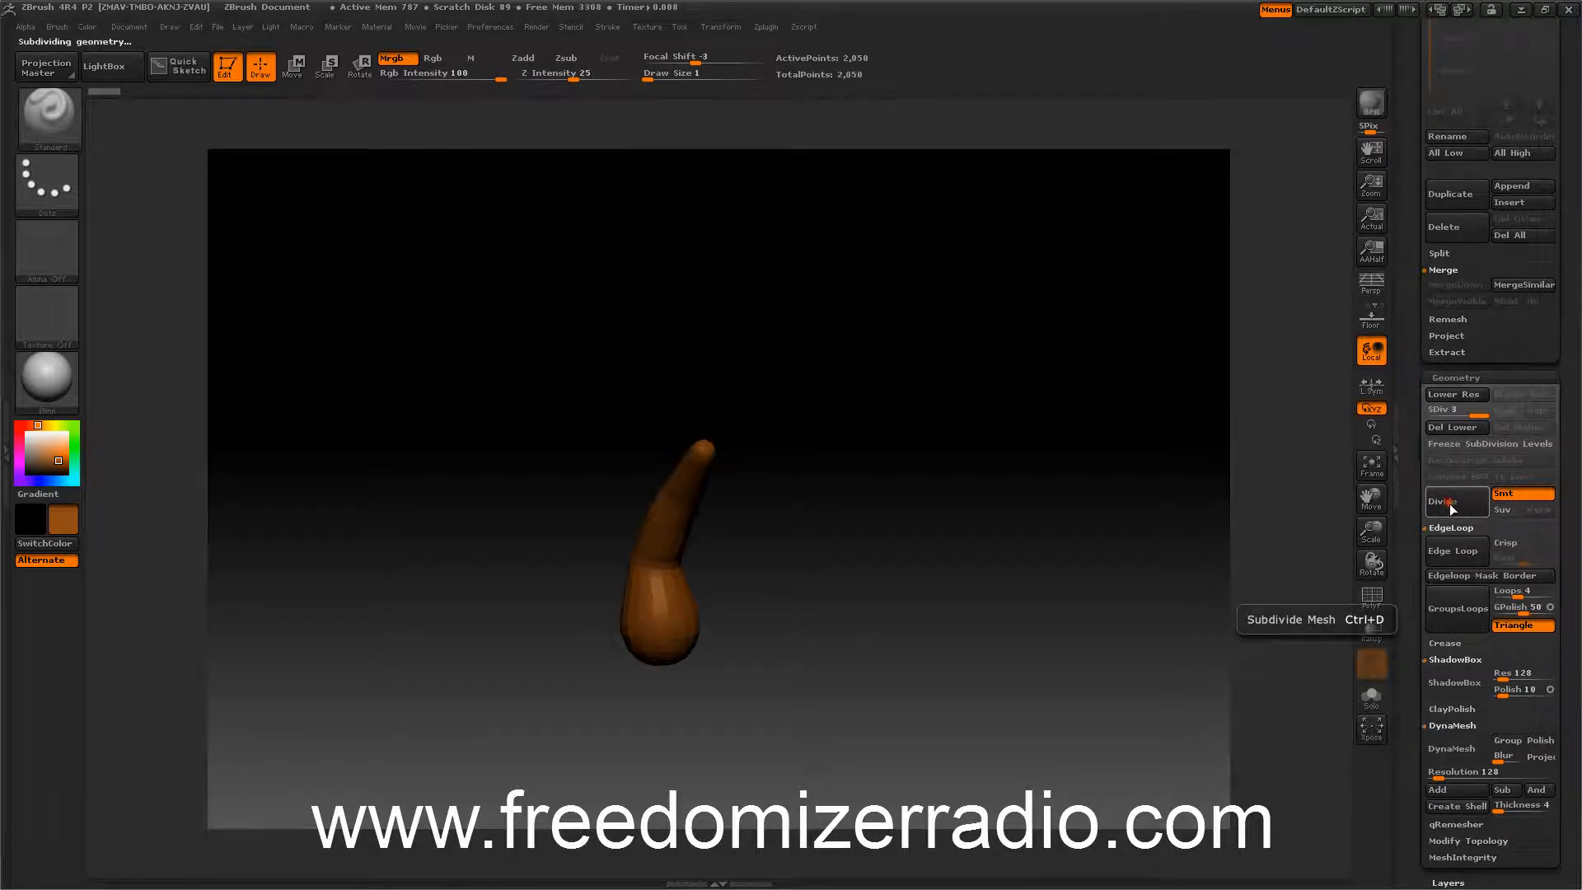
pyautogui.click(1452, 504)
pyautogui.click(1451, 504)
# Switch the sculpting brush to Rake.
pyautogui.moveTo(1099, 416); pyautogui.dragTo(1036, 429)
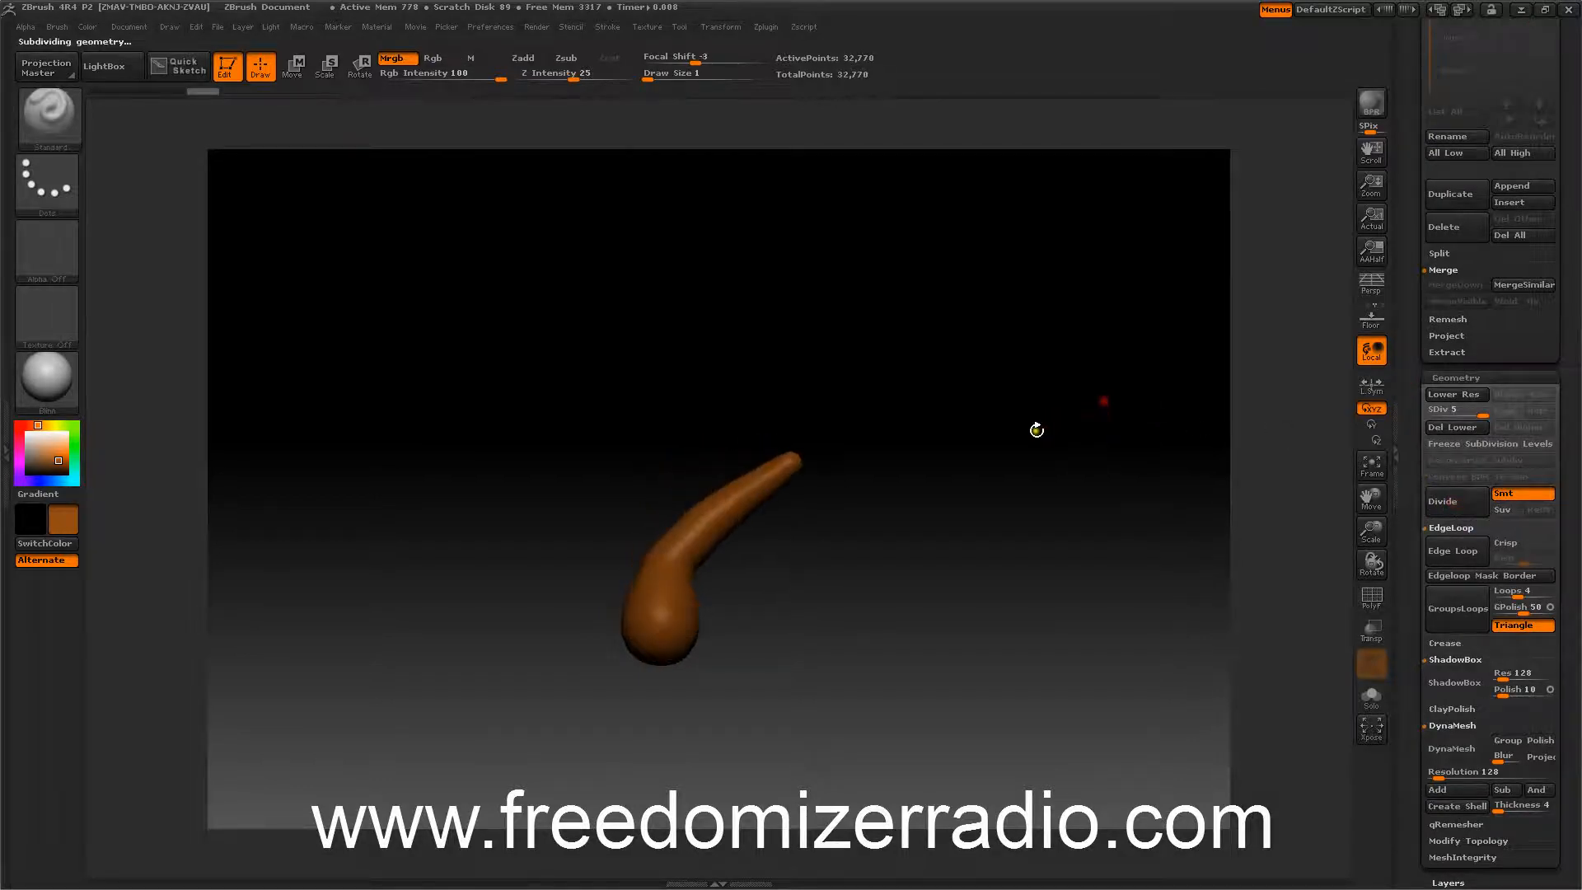
pyautogui.moveTo(1056, 516)
pyautogui.mouseDown()
pyautogui.moveTo(1052, 451)
pyautogui.moveTo(1076, 527)
pyautogui.mouseUp()
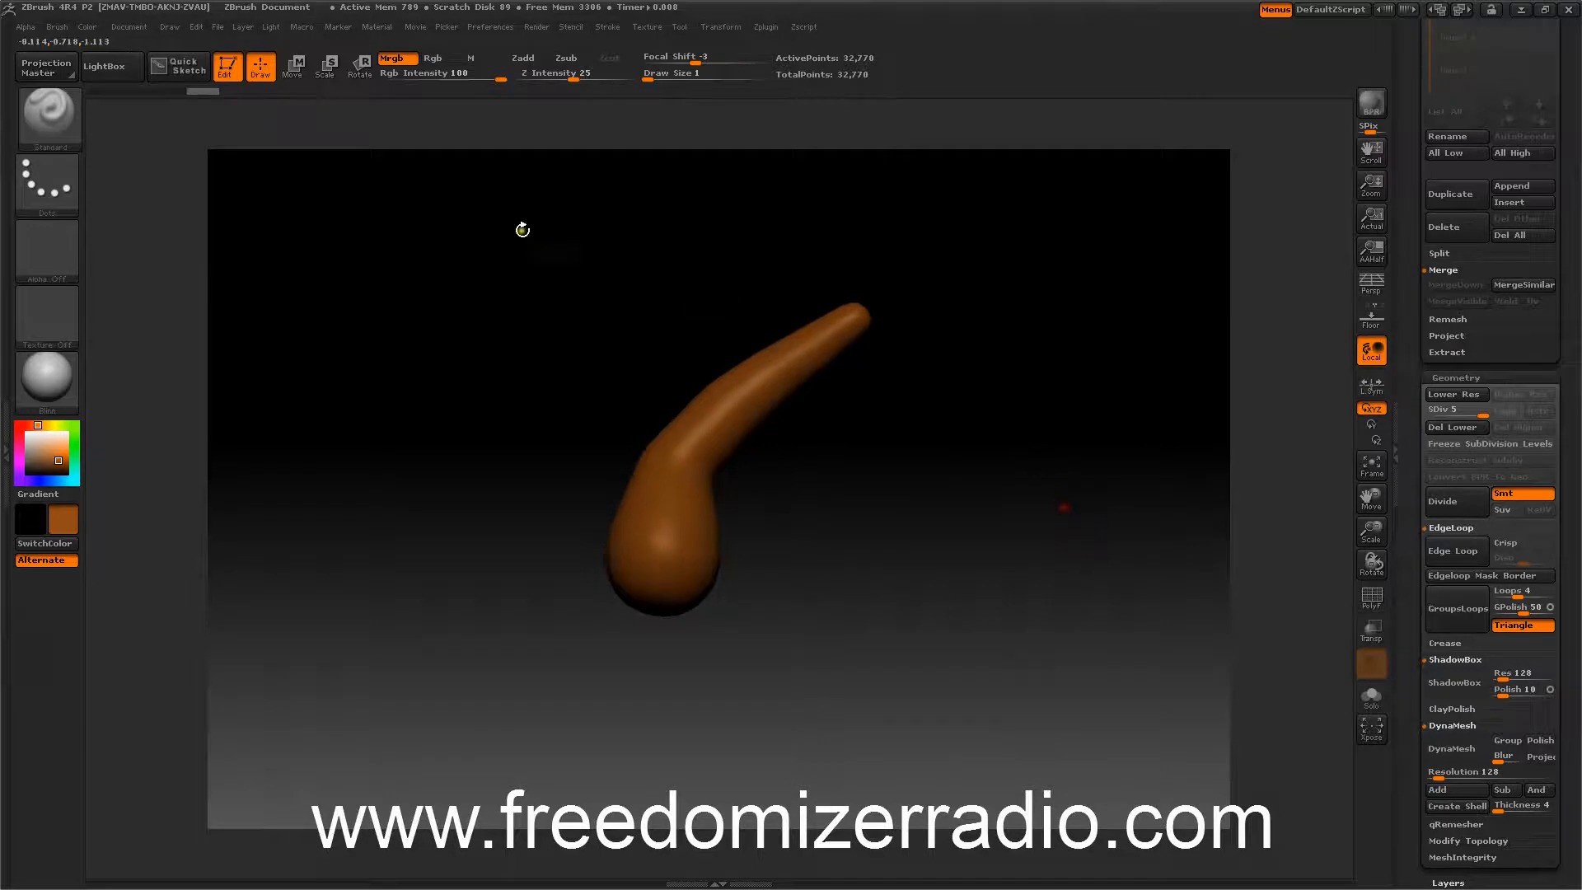
pyautogui.click(45, 122)
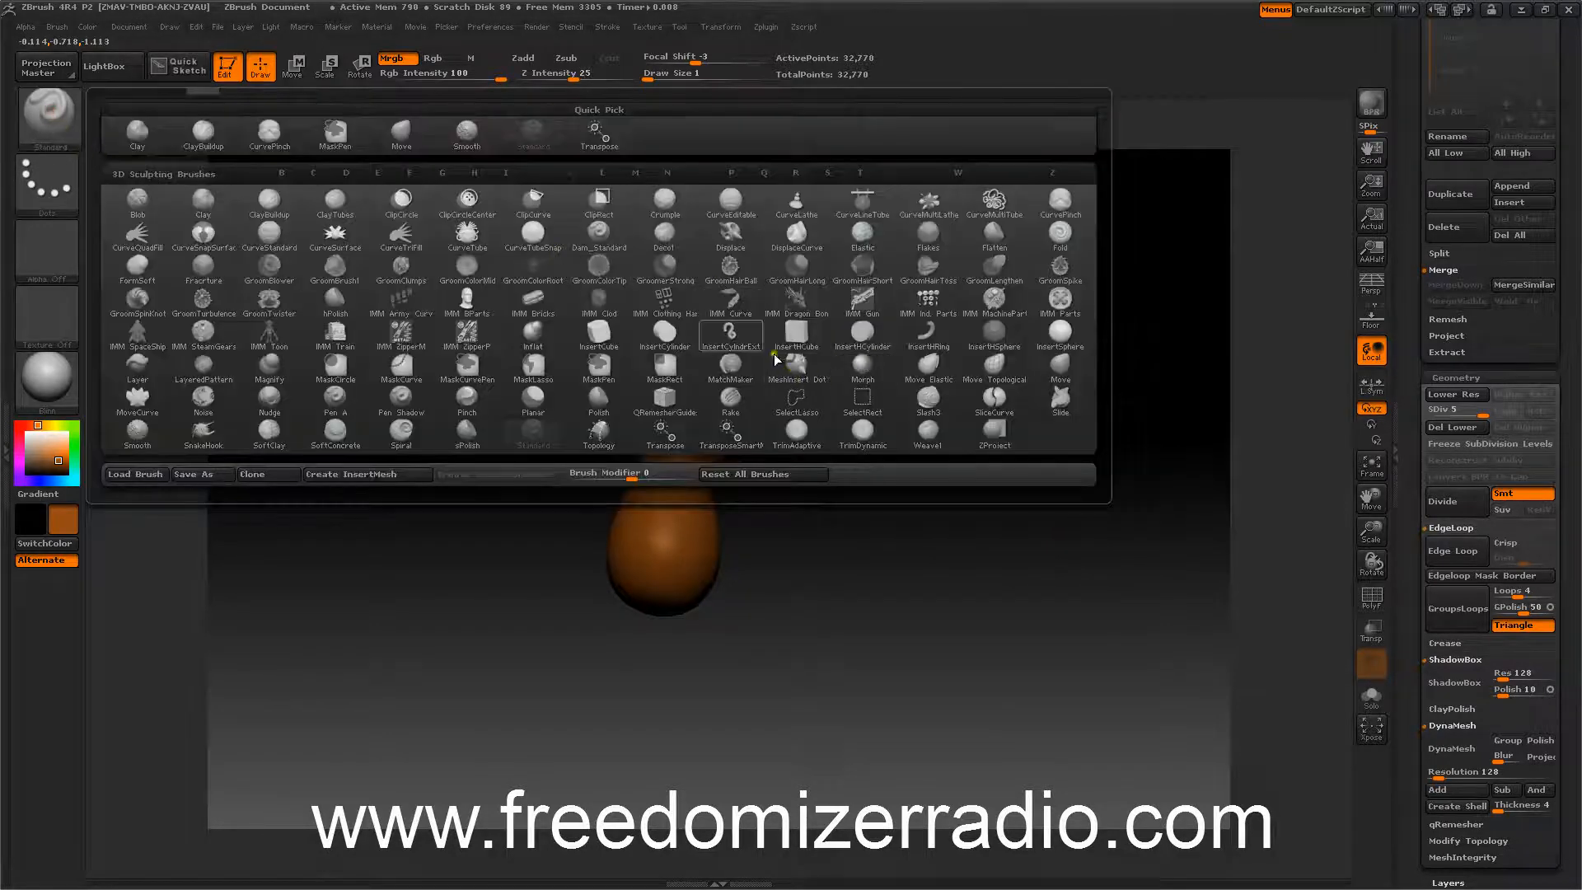
pyautogui.click(731, 402)
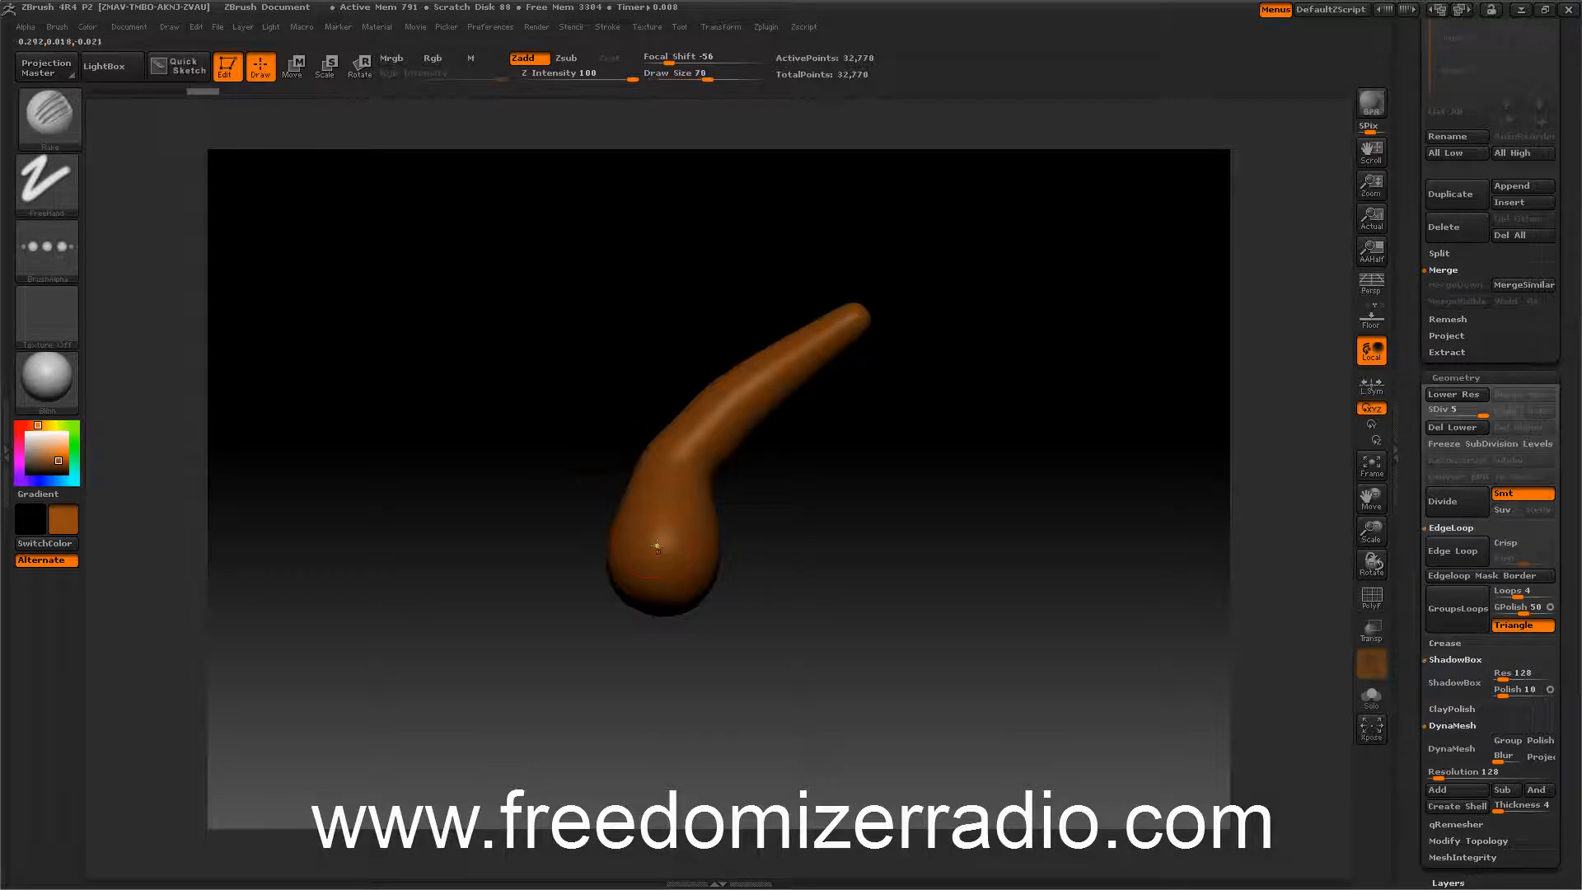
pyautogui.moveTo(659, 555); pyautogui.dragTo(855, 323)
pyautogui.press('ctrl')
pyautogui.hotkey('ctrl', 'z')
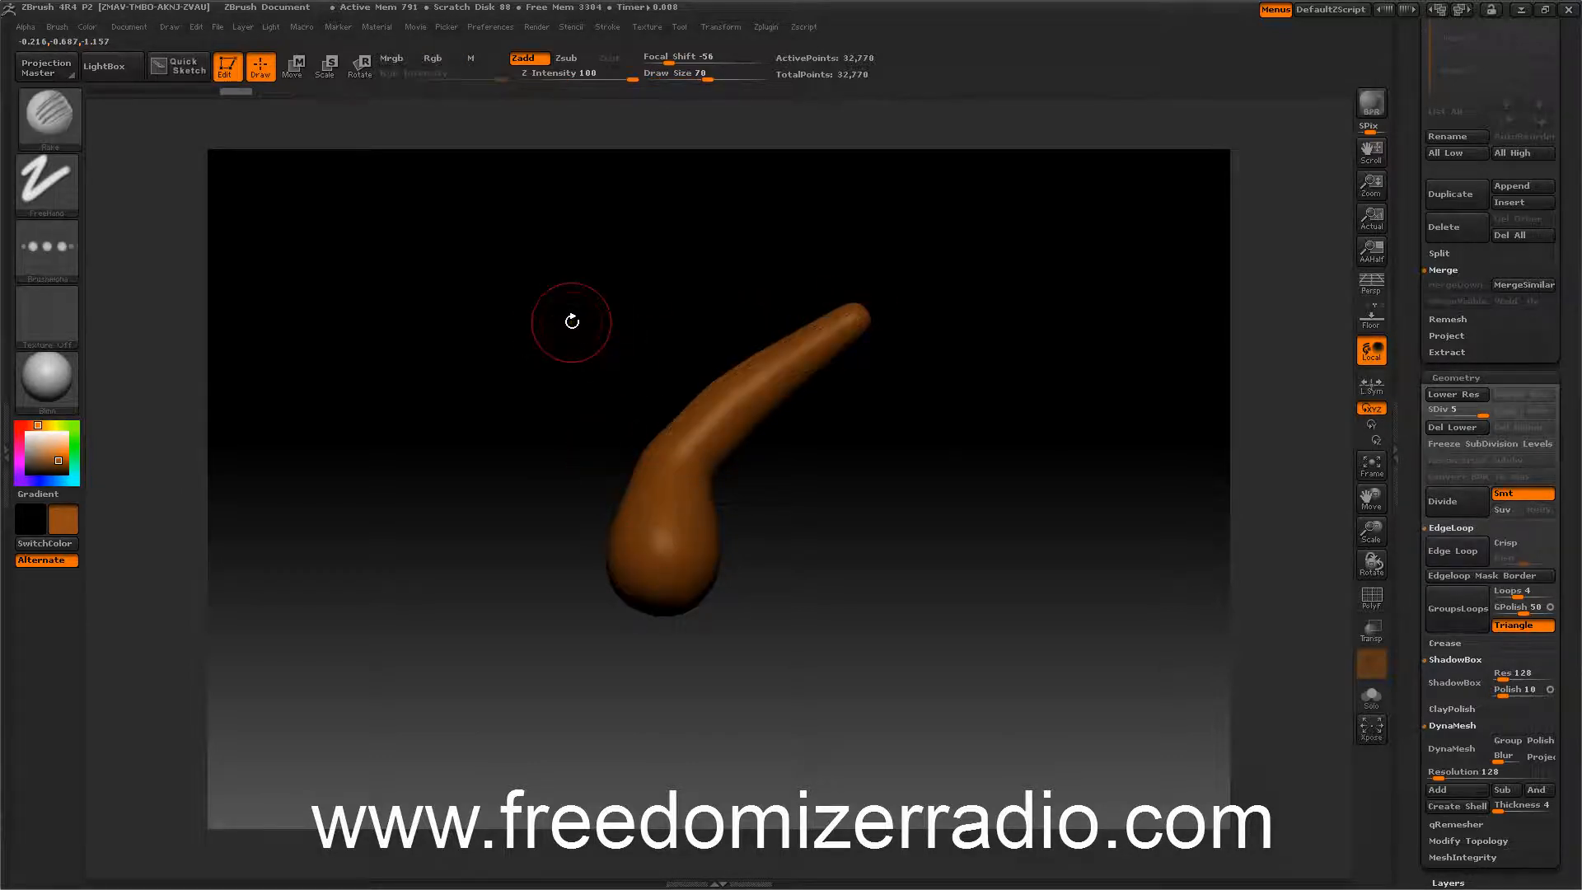
# Set Z intensity to 20, draw size 122 and focal shift 0, then rake lengthwise grooves along the stem.
pyautogui.moveTo(632, 79); pyautogui.dragTo(568, 87)
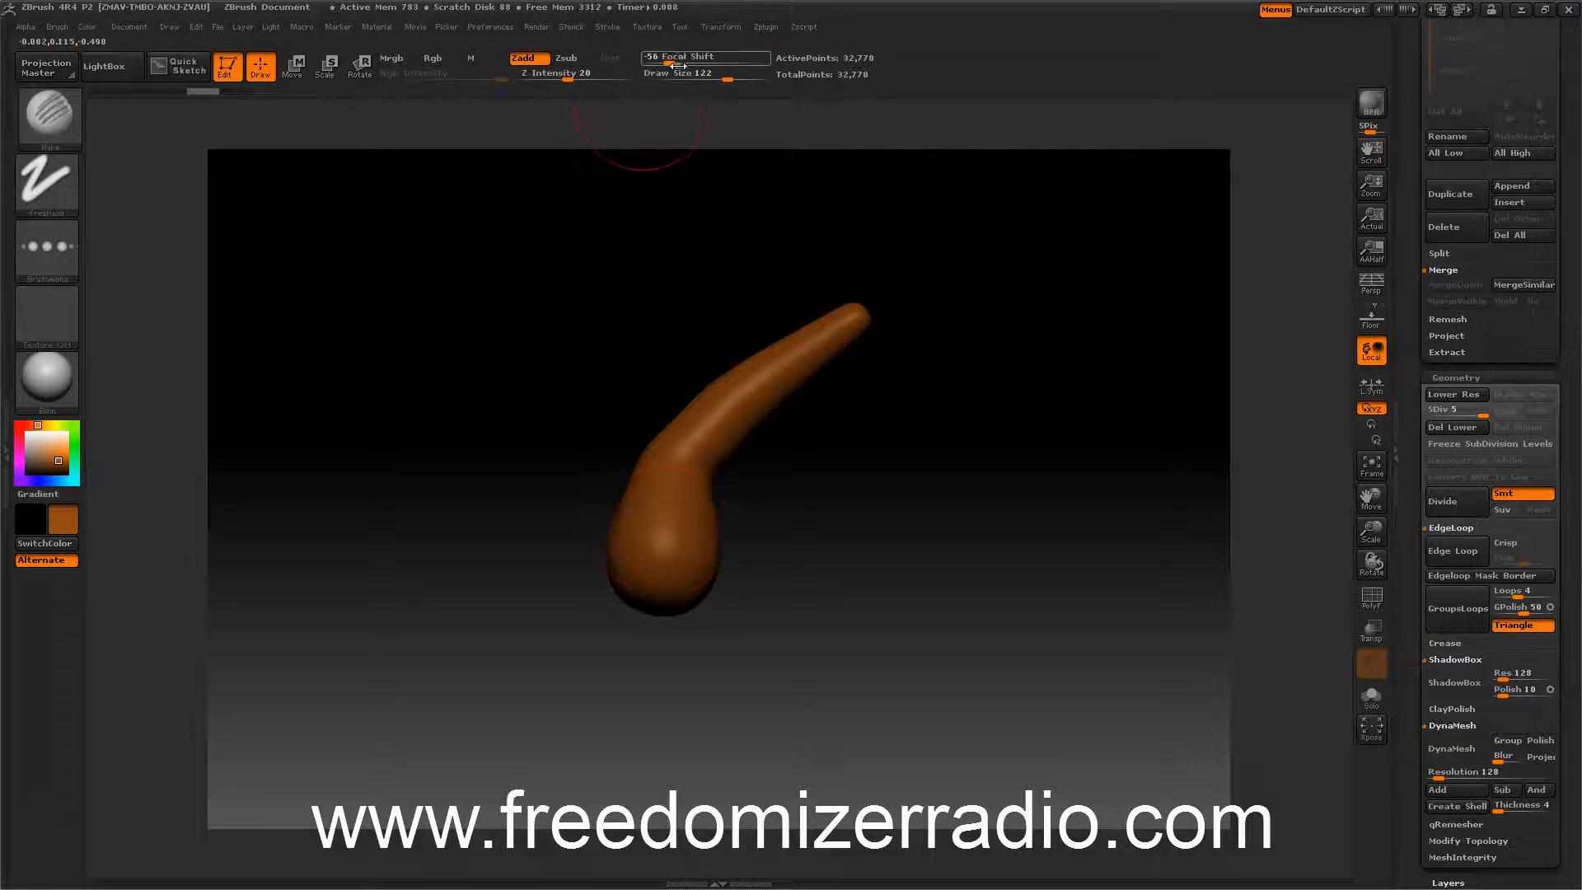
pyautogui.moveTo(698, 60); pyautogui.dragTo(701, 52)
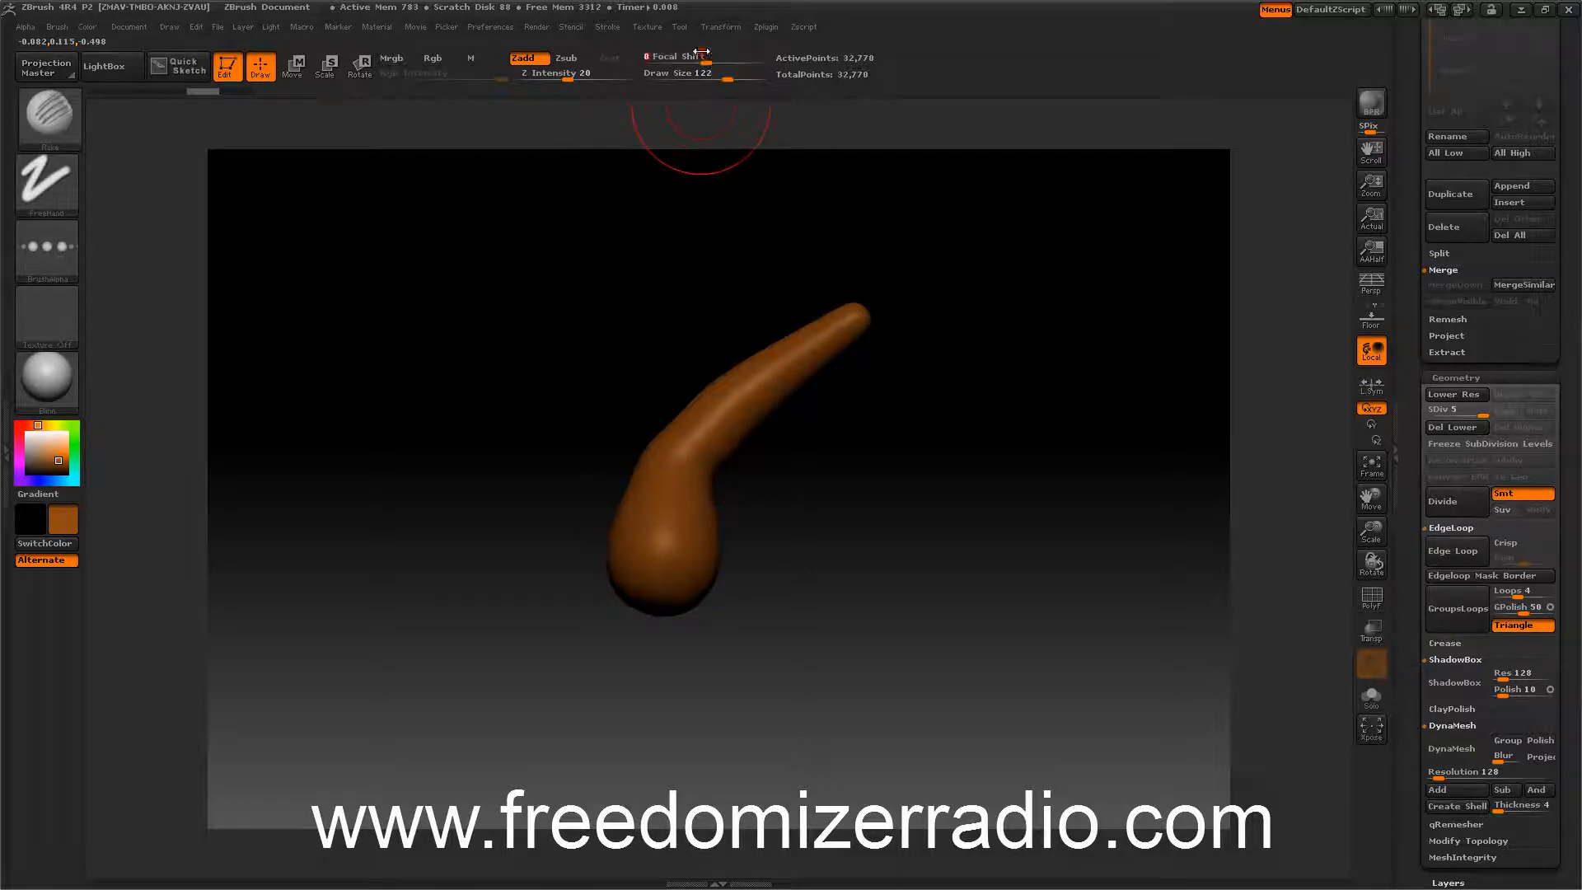
pyautogui.moveTo(655, 550)
pyautogui.mouseDown()
pyautogui.moveTo(671, 487)
pyautogui.moveTo(788, 335)
pyautogui.moveTo(824, 317)
pyautogui.mouseUp()
pyautogui.moveTo(502, 329); pyautogui.dragTo(585, 383)
pyautogui.moveTo(580, 498)
pyautogui.mouseDown()
pyautogui.moveTo(574, 439)
pyautogui.moveTo(620, 265)
pyautogui.moveTo(615, 539)
pyautogui.mouseUp()
pyautogui.moveTo(458, 416); pyautogui.dragTo(557, 388)
pyautogui.moveTo(682, 543)
pyautogui.mouseDown()
pyautogui.moveTo(586, 284)
pyautogui.moveTo(636, 561)
pyautogui.mouseUp()
pyautogui.moveTo(526, 536)
pyautogui.mouseDown()
pyautogui.moveTo(583, 509)
pyautogui.moveTo(539, 499)
pyautogui.mouseUp()
pyautogui.moveTo(603, 540)
pyautogui.mouseDown()
pyautogui.moveTo(527, 251)
pyautogui.moveTo(644, 567)
pyautogui.moveTo(523, 241)
pyautogui.mouseUp()
pyautogui.moveTo(661, 340); pyautogui.dragTo(695, 565)
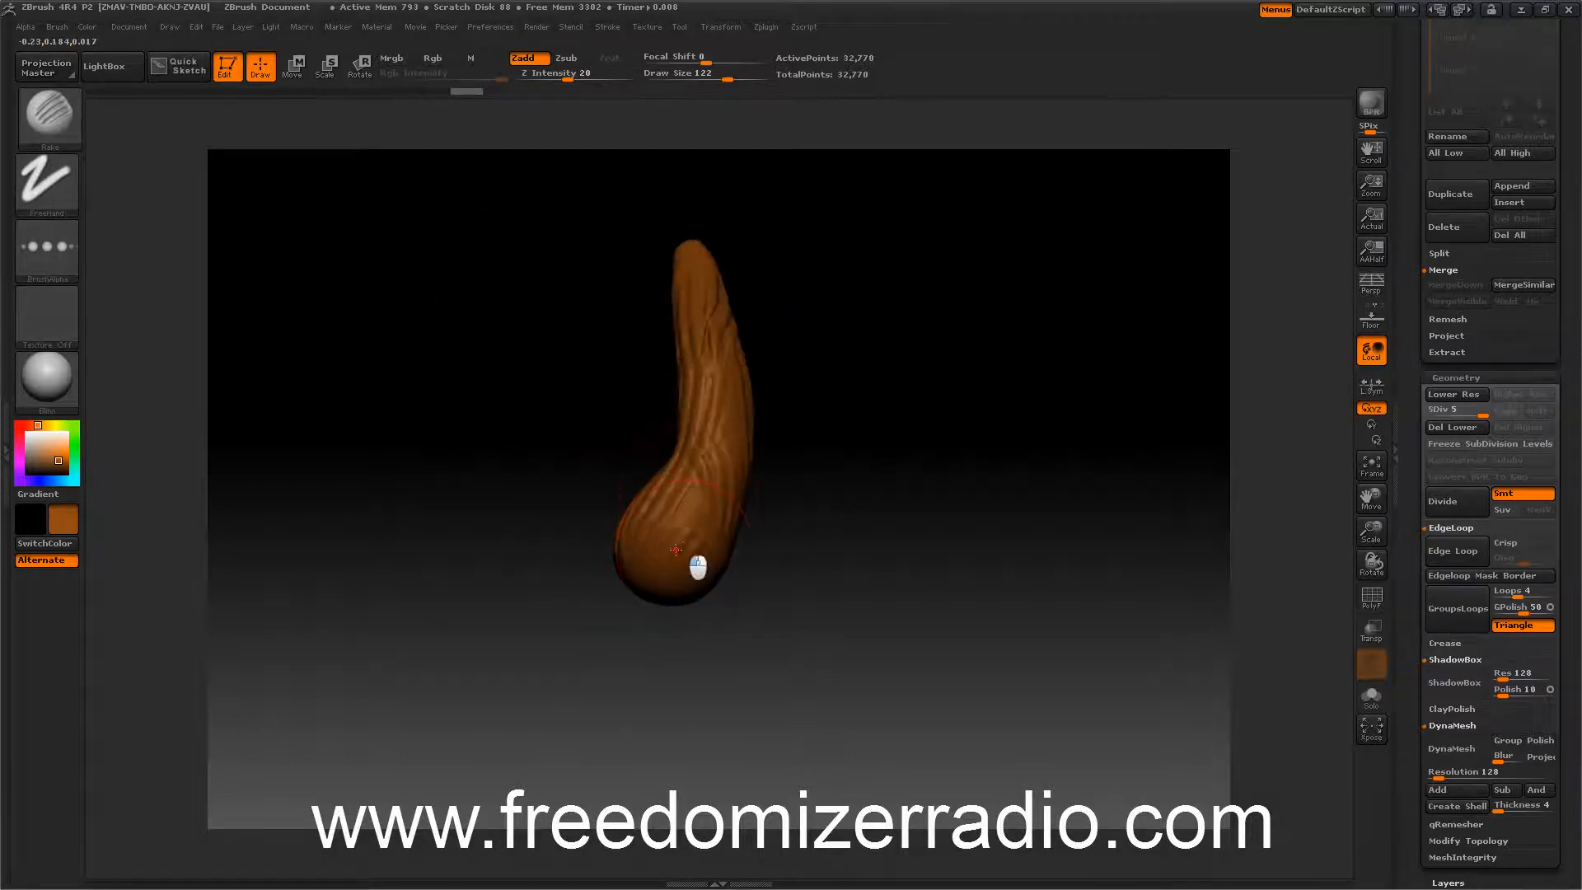
pyautogui.moveTo(578, 515); pyautogui.dragTo(462, 339)
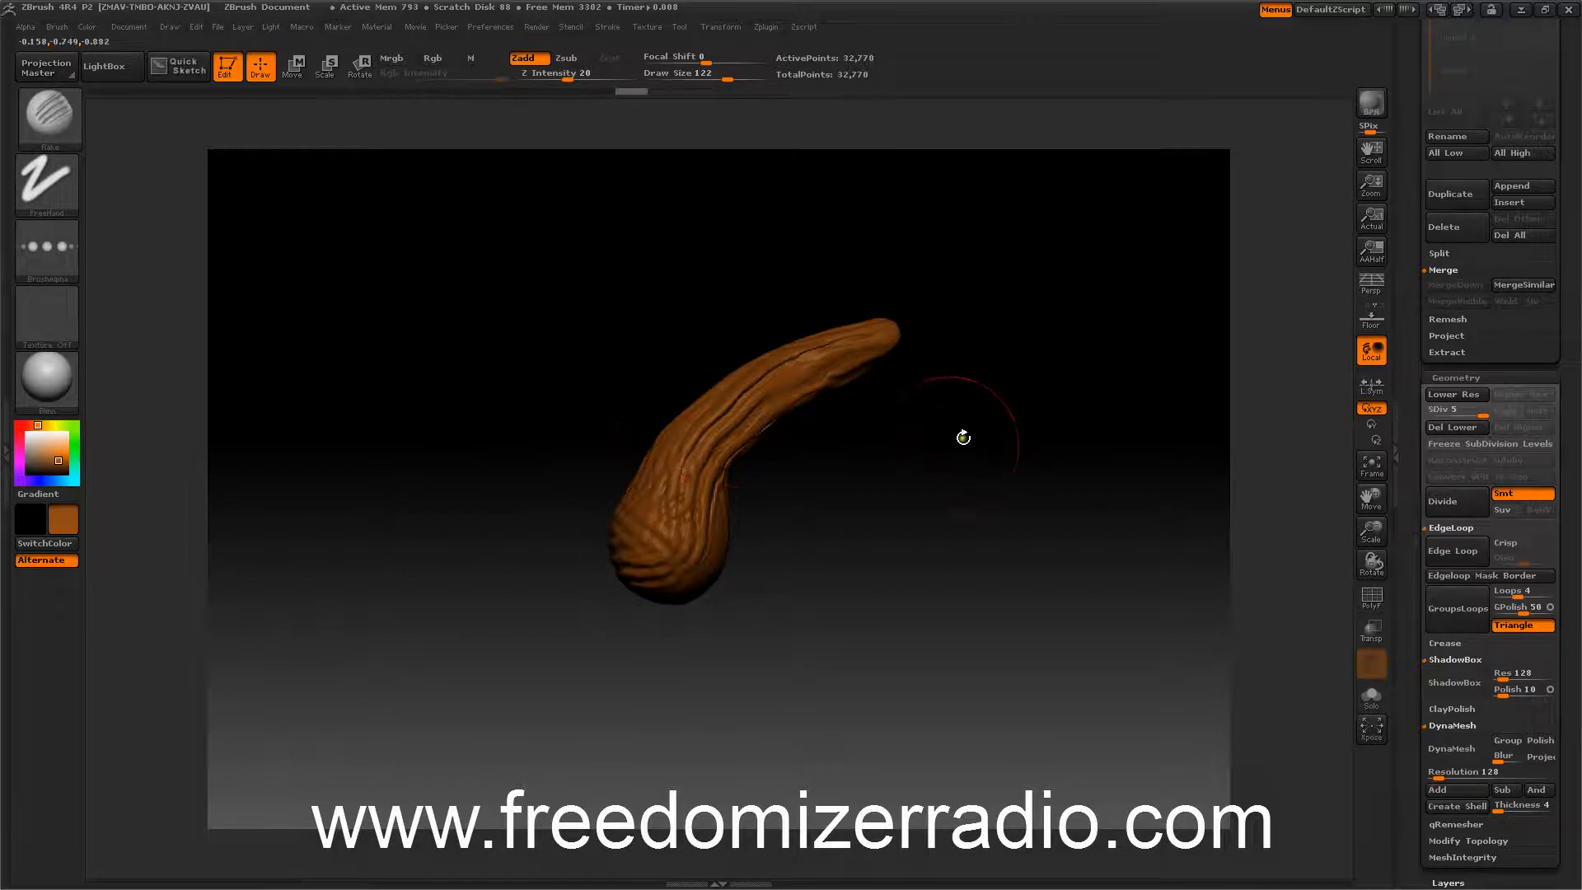
# Smooth part of the raked grooves on the stem.
pyautogui.press('shift')
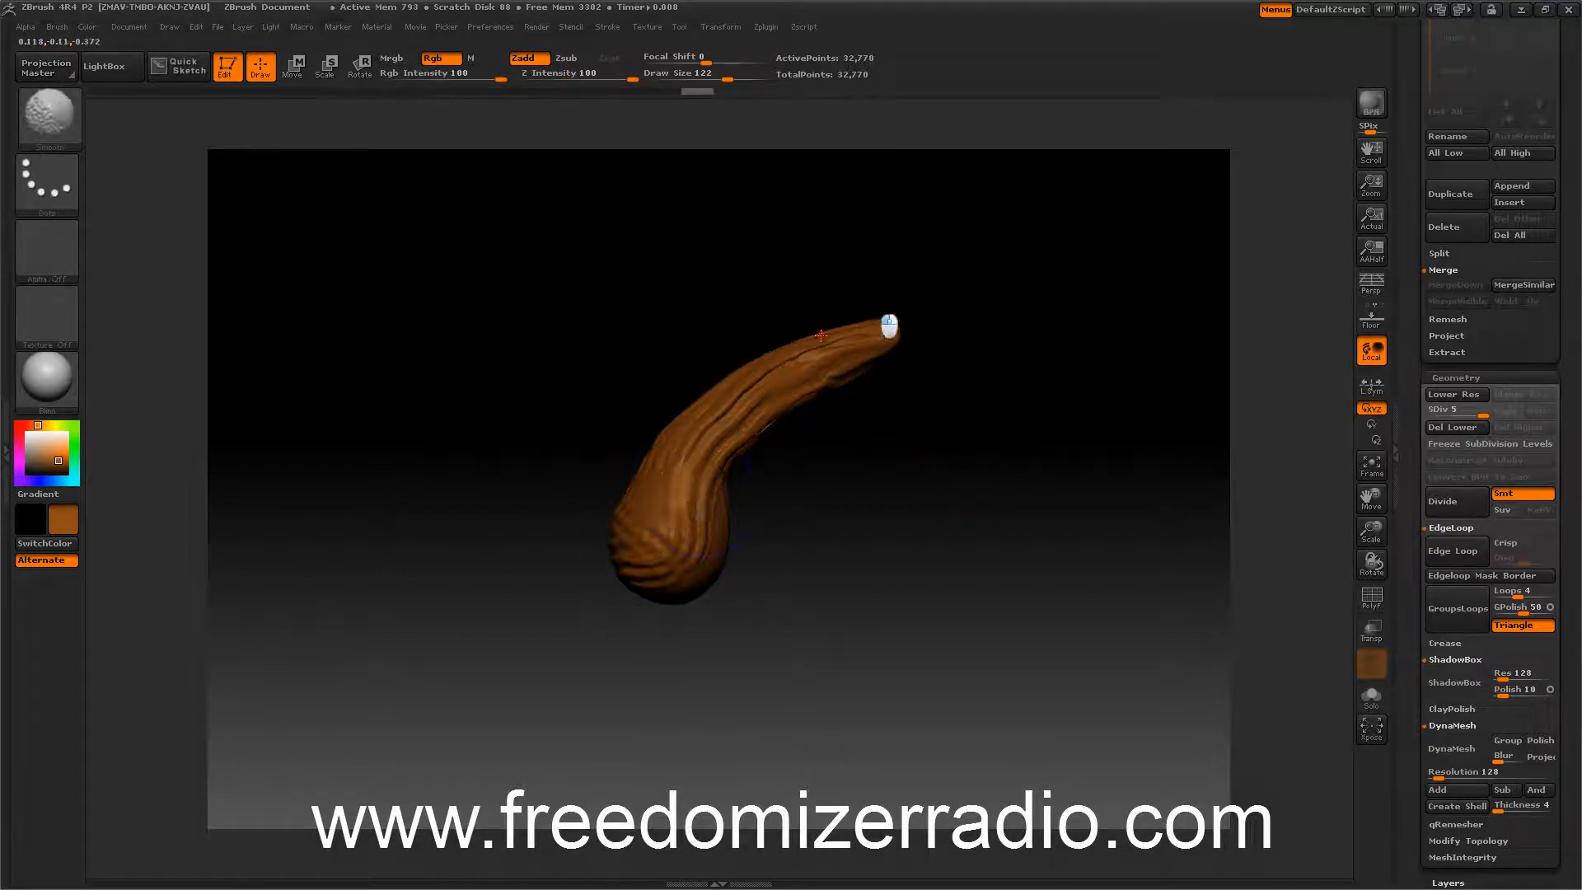
pyautogui.moveTo(626, 577)
pyautogui.mouseDown()
pyautogui.moveTo(519, 427)
pyautogui.moveTo(617, 456)
pyautogui.moveTo(484, 478)
pyautogui.moveTo(480, 449)
pyautogui.moveTo(537, 382)
pyautogui.moveTo(500, 396)
pyautogui.mouseUp()
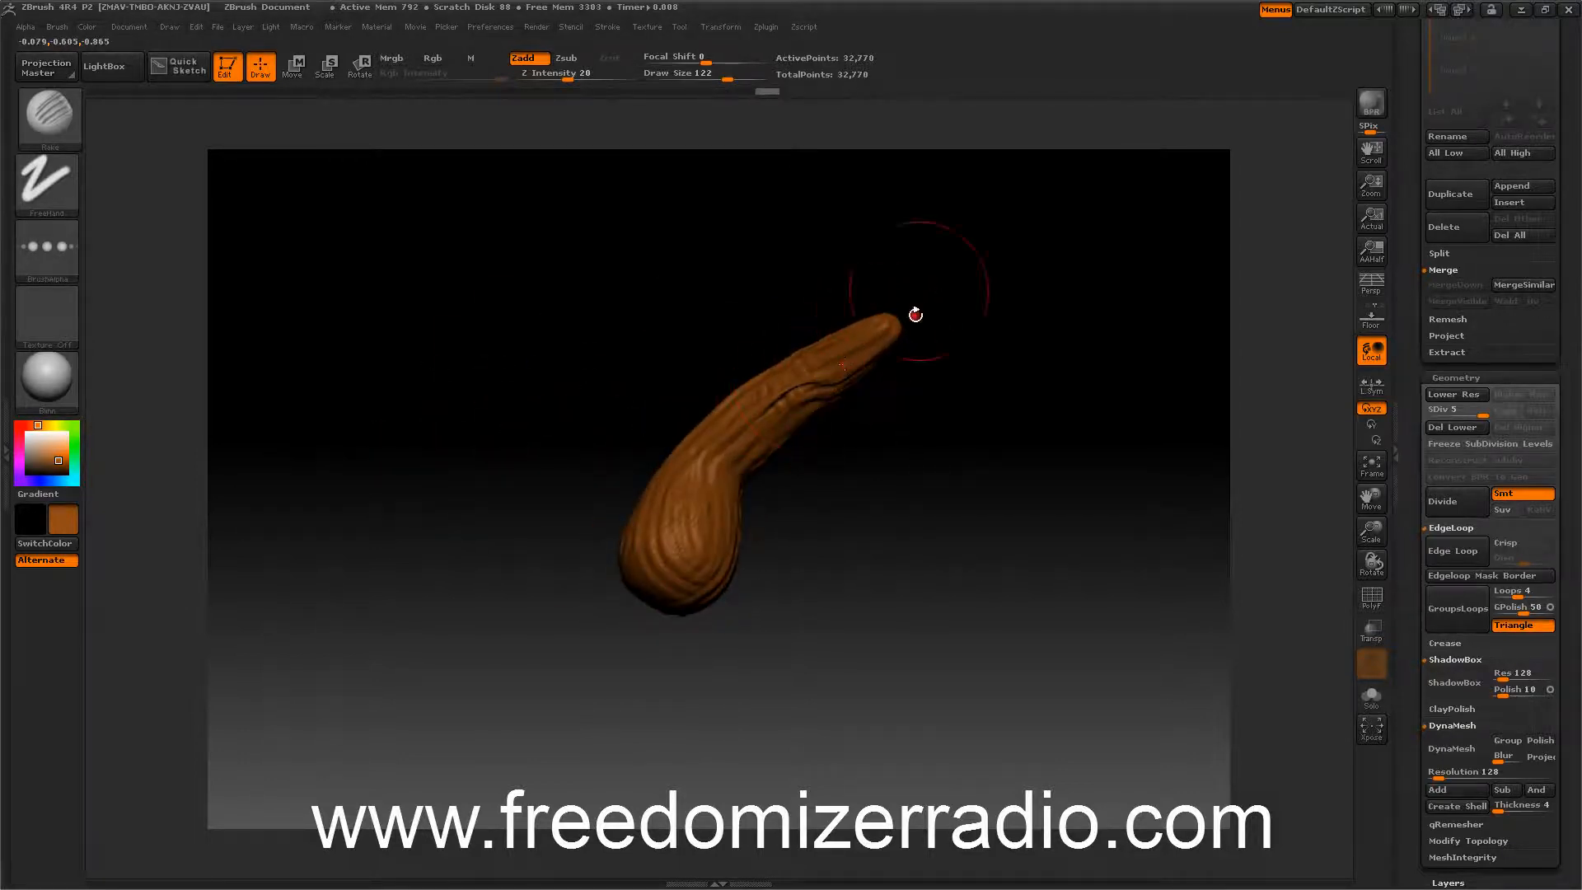
pyautogui.moveTo(637, 353); pyautogui.dragTo(604, 468)
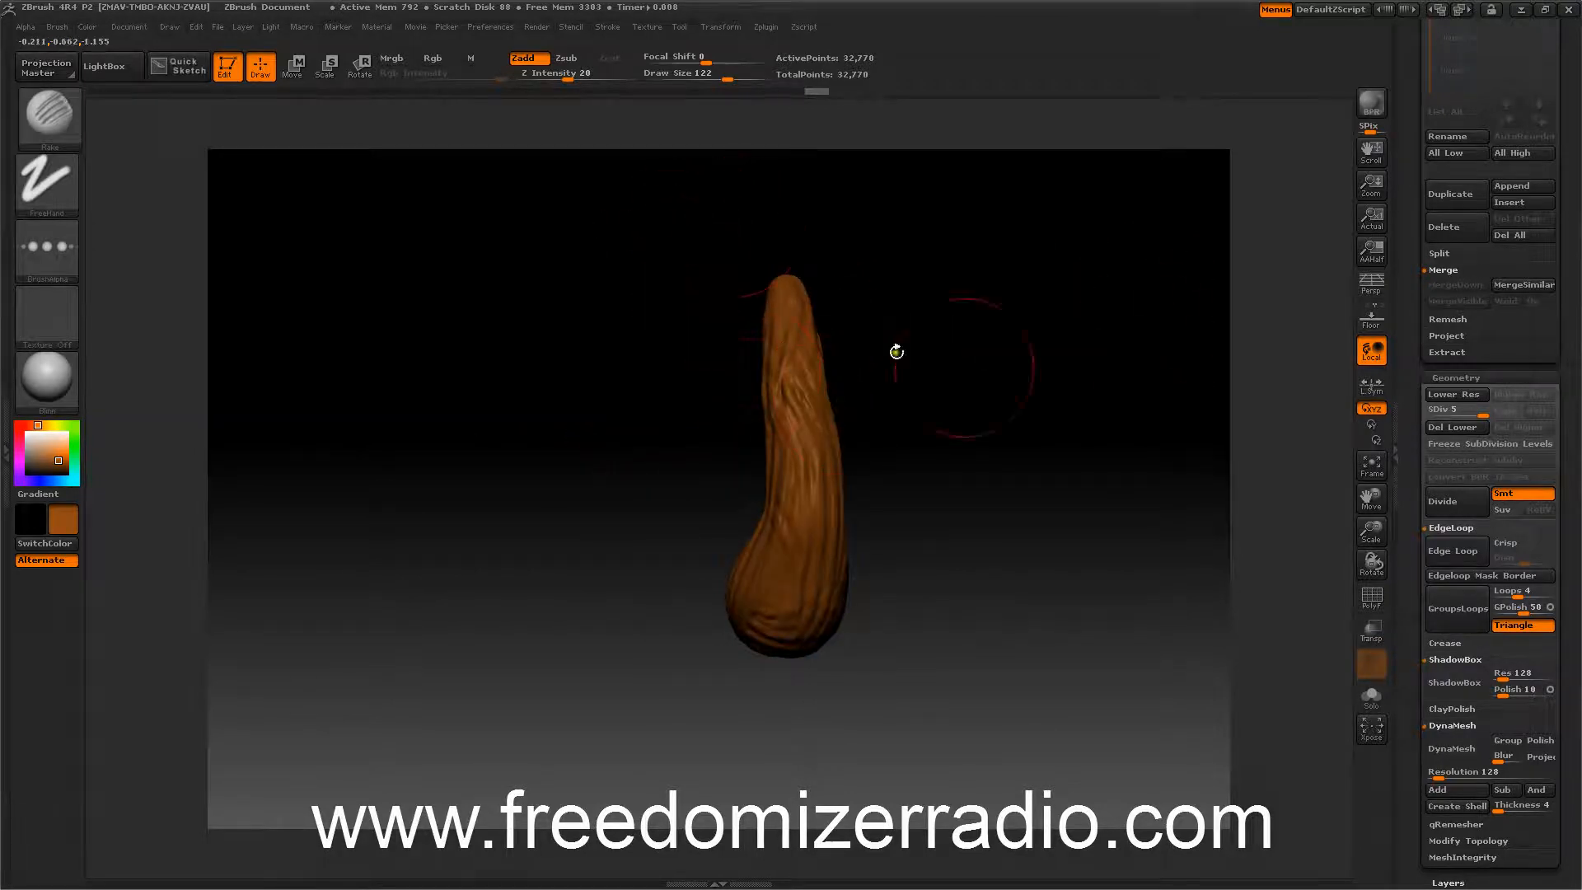
# Subdivide the stem mesh twice more.
pyautogui.click(1455, 499)
pyautogui.click(1461, 502)
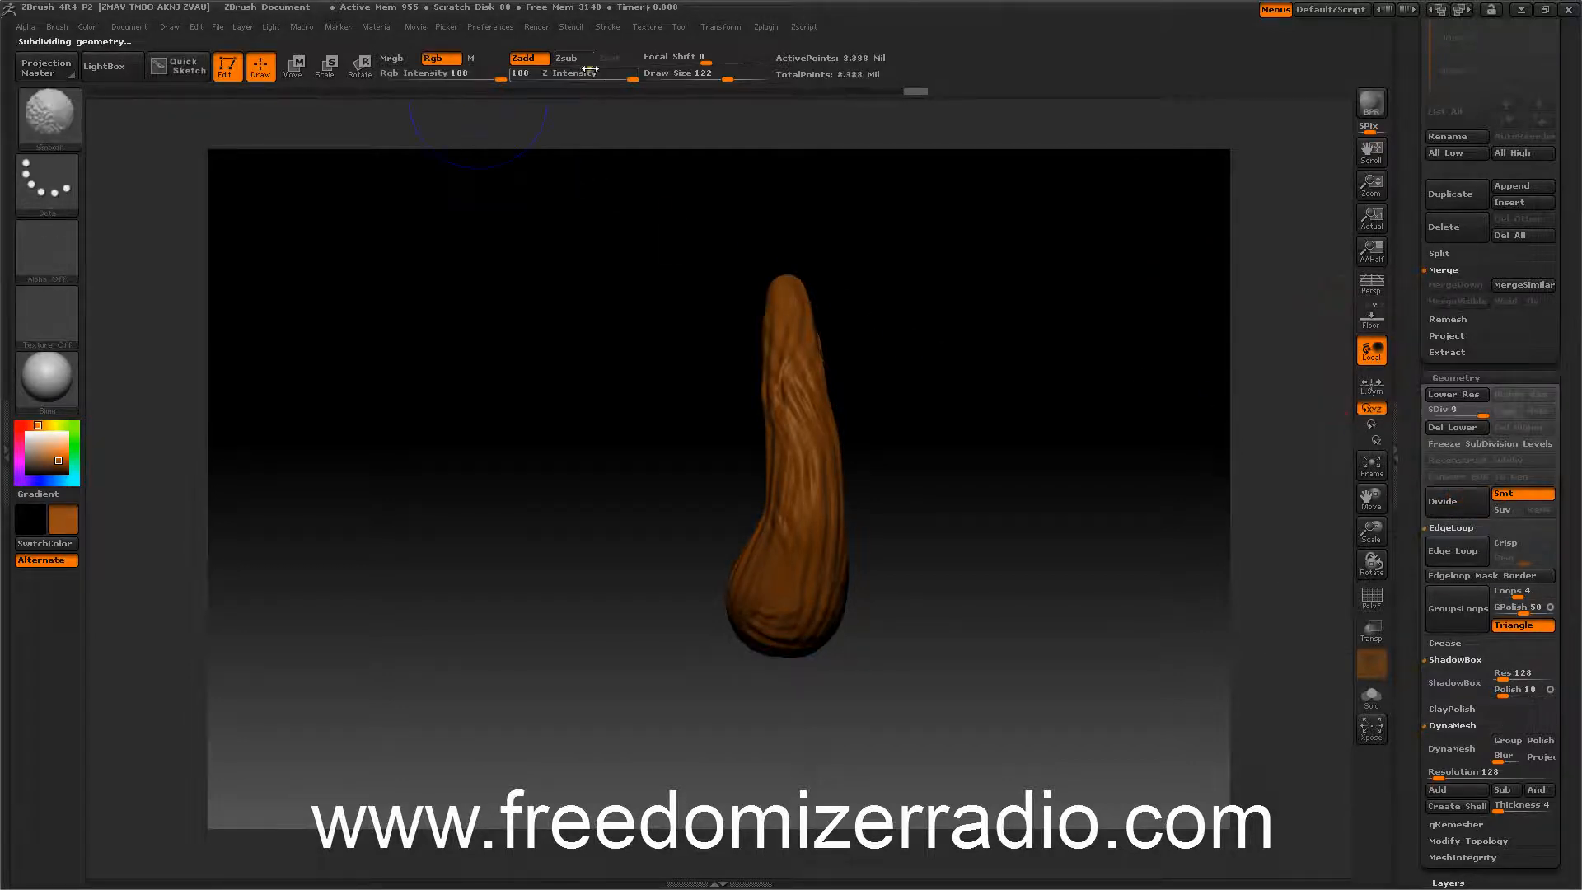
# Smooth the stem's grooves with the Smooth brush at Z intensity 34.
pyautogui.moveTo(568, 78)
pyautogui.keyDown('shift'); pyautogui.mouseDown()
pyautogui.moveTo(552, 77)
pyautogui.moveTo(585, 76)
pyautogui.mouseUp(); pyautogui.keyUp('shift')
pyautogui.press('shift')
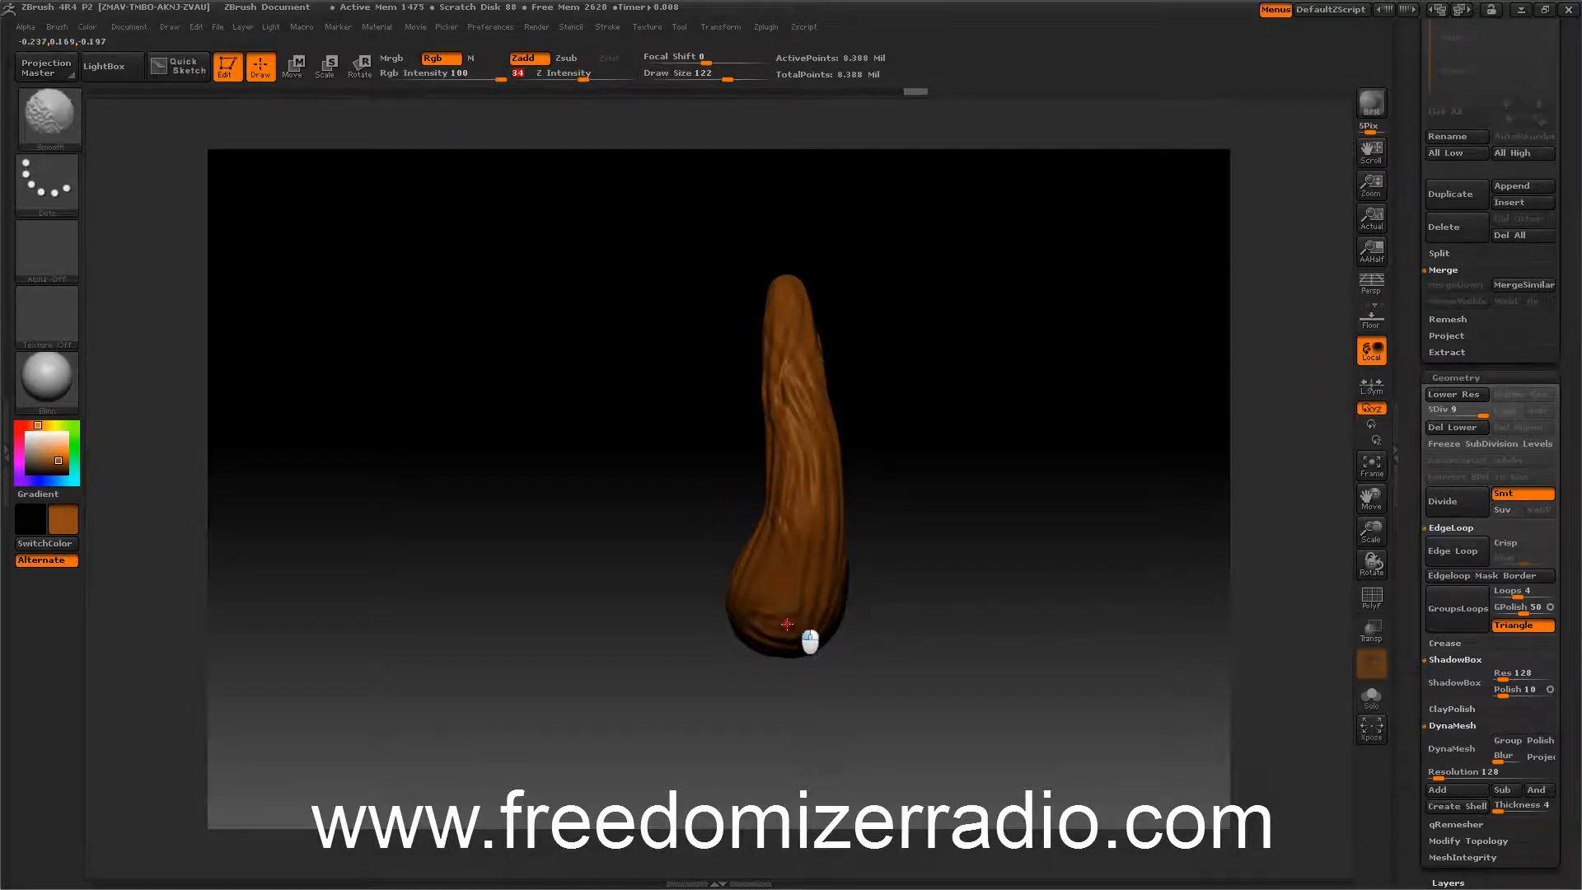
pyautogui.moveTo(710, 282)
pyautogui.mouseDown()
pyautogui.moveTo(645, 441)
pyautogui.moveTo(697, 595)
pyautogui.mouseUp()
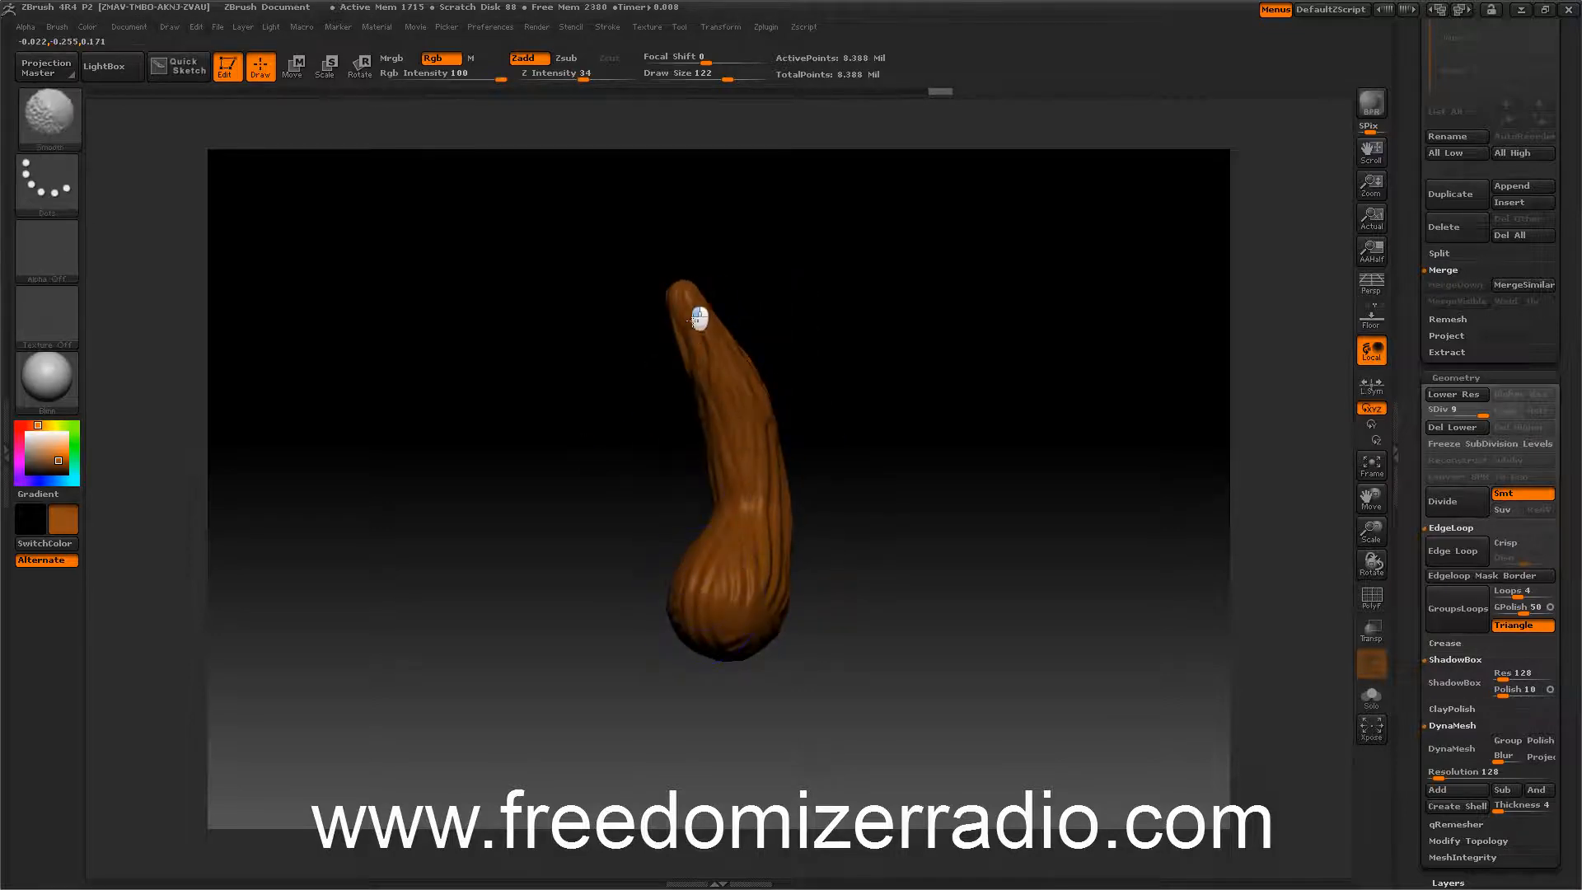
pyautogui.moveTo(985, 505); pyautogui.dragTo(1235, 412)
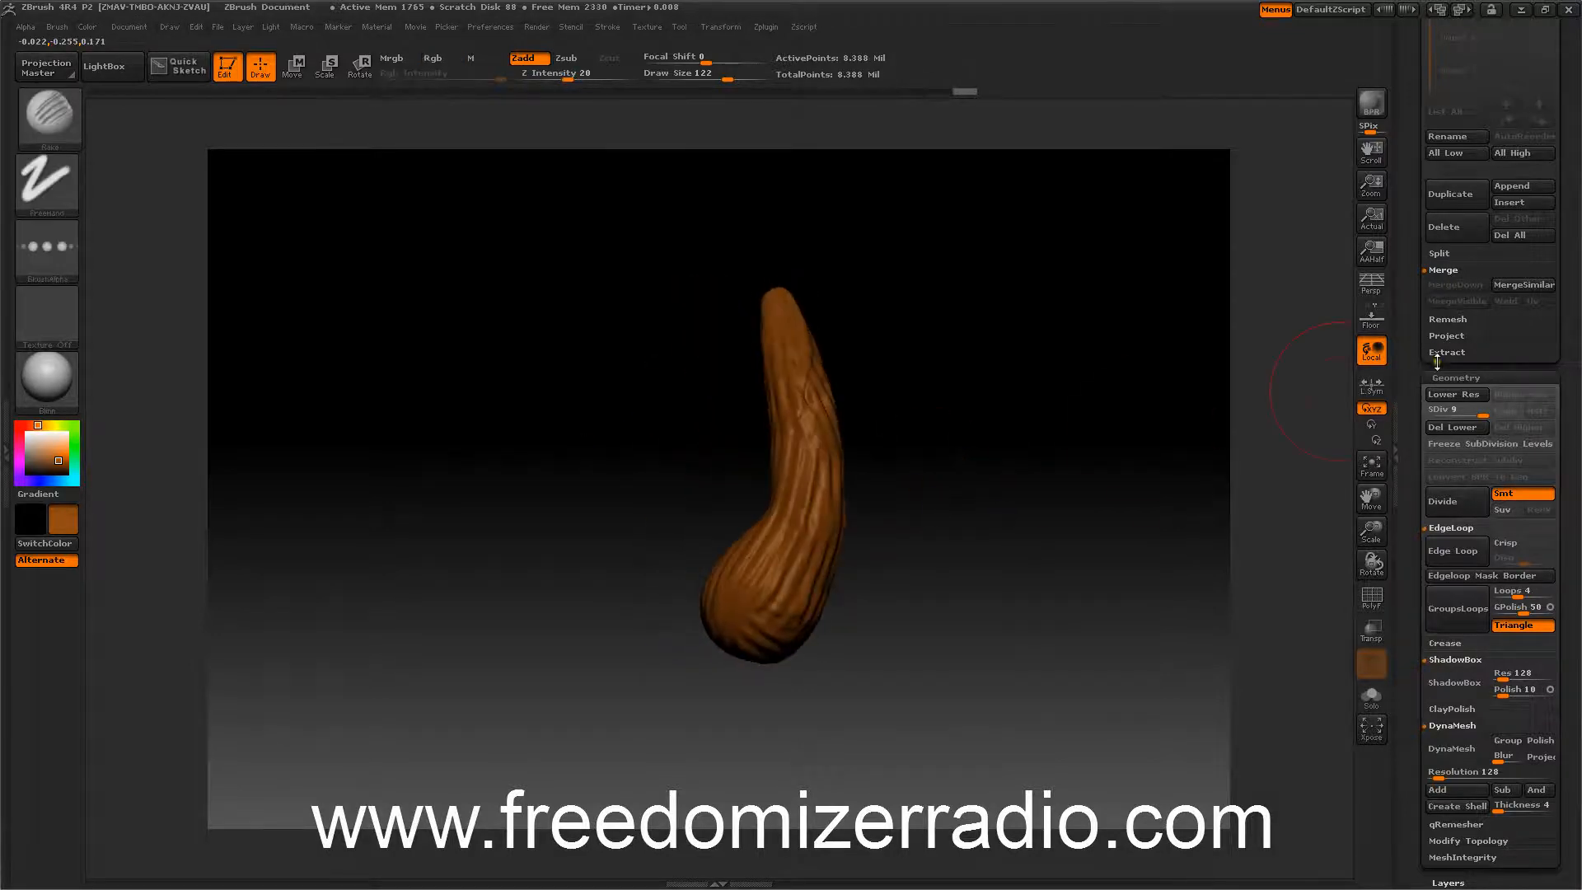
# Apply surface noise to the stem, adjusting the noise colour and strength in NoiseMaker.
pyautogui.moveTo(1417, 423); pyautogui.dragTo(1416, 288)
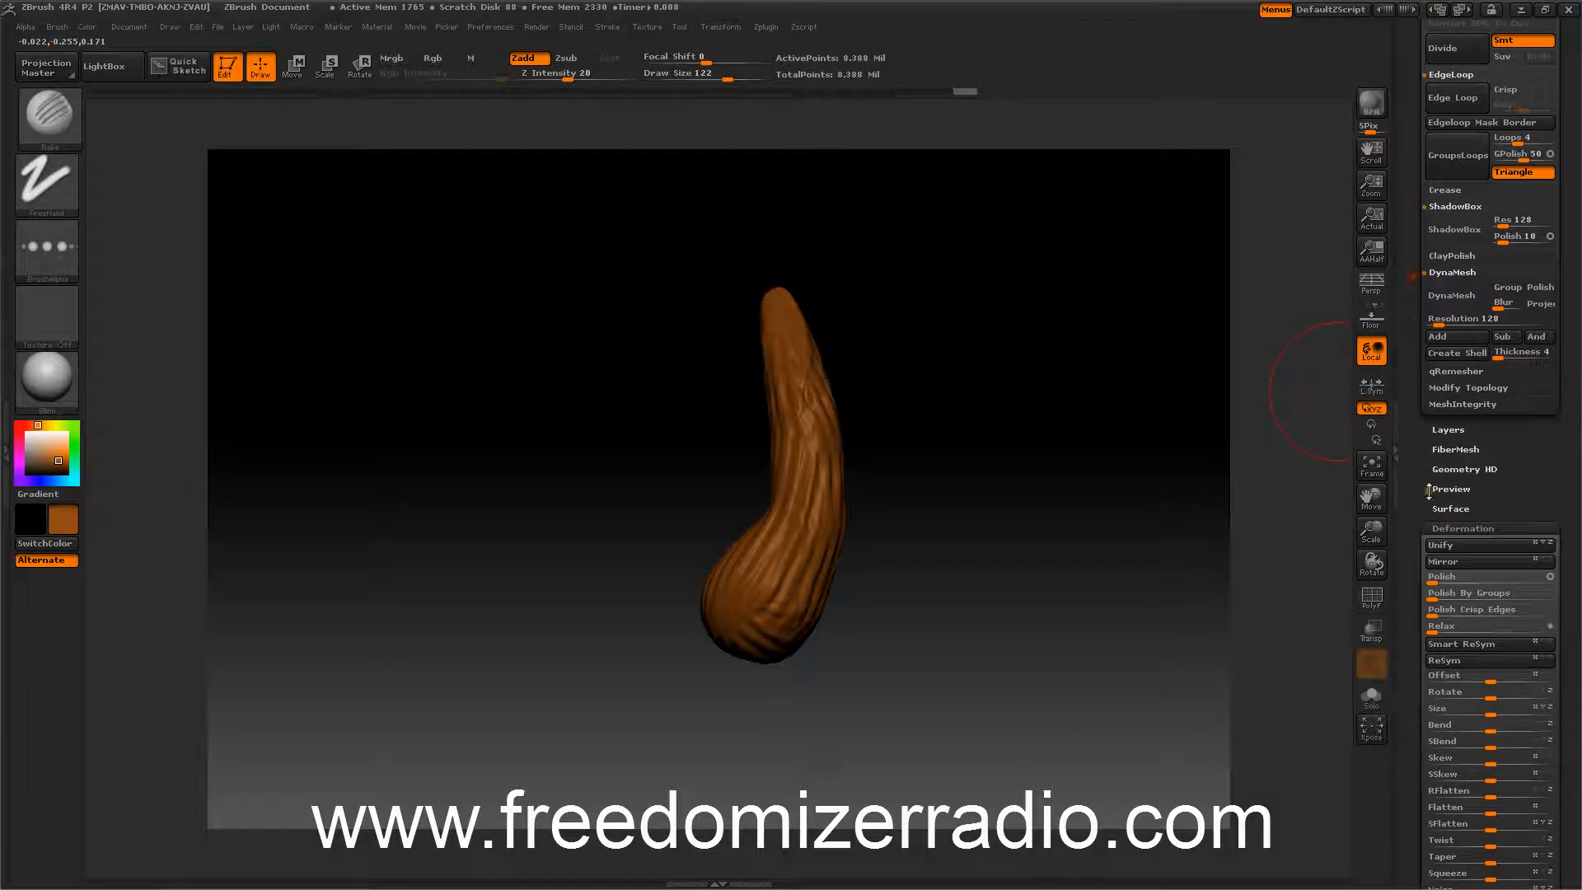
pyautogui.click(1448, 508)
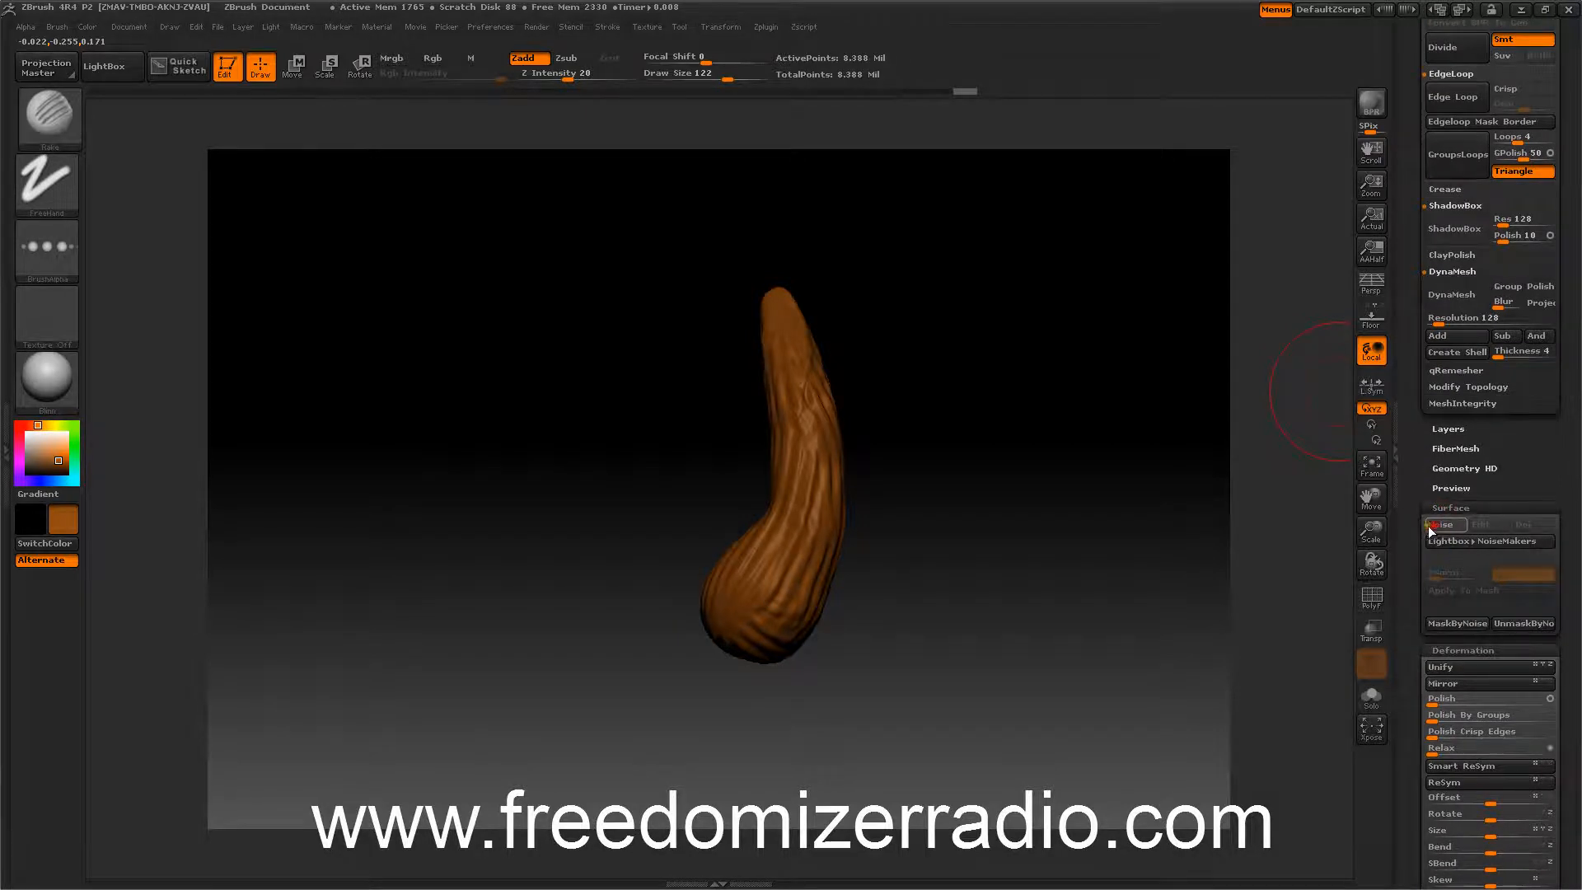
pyautogui.click(1439, 526)
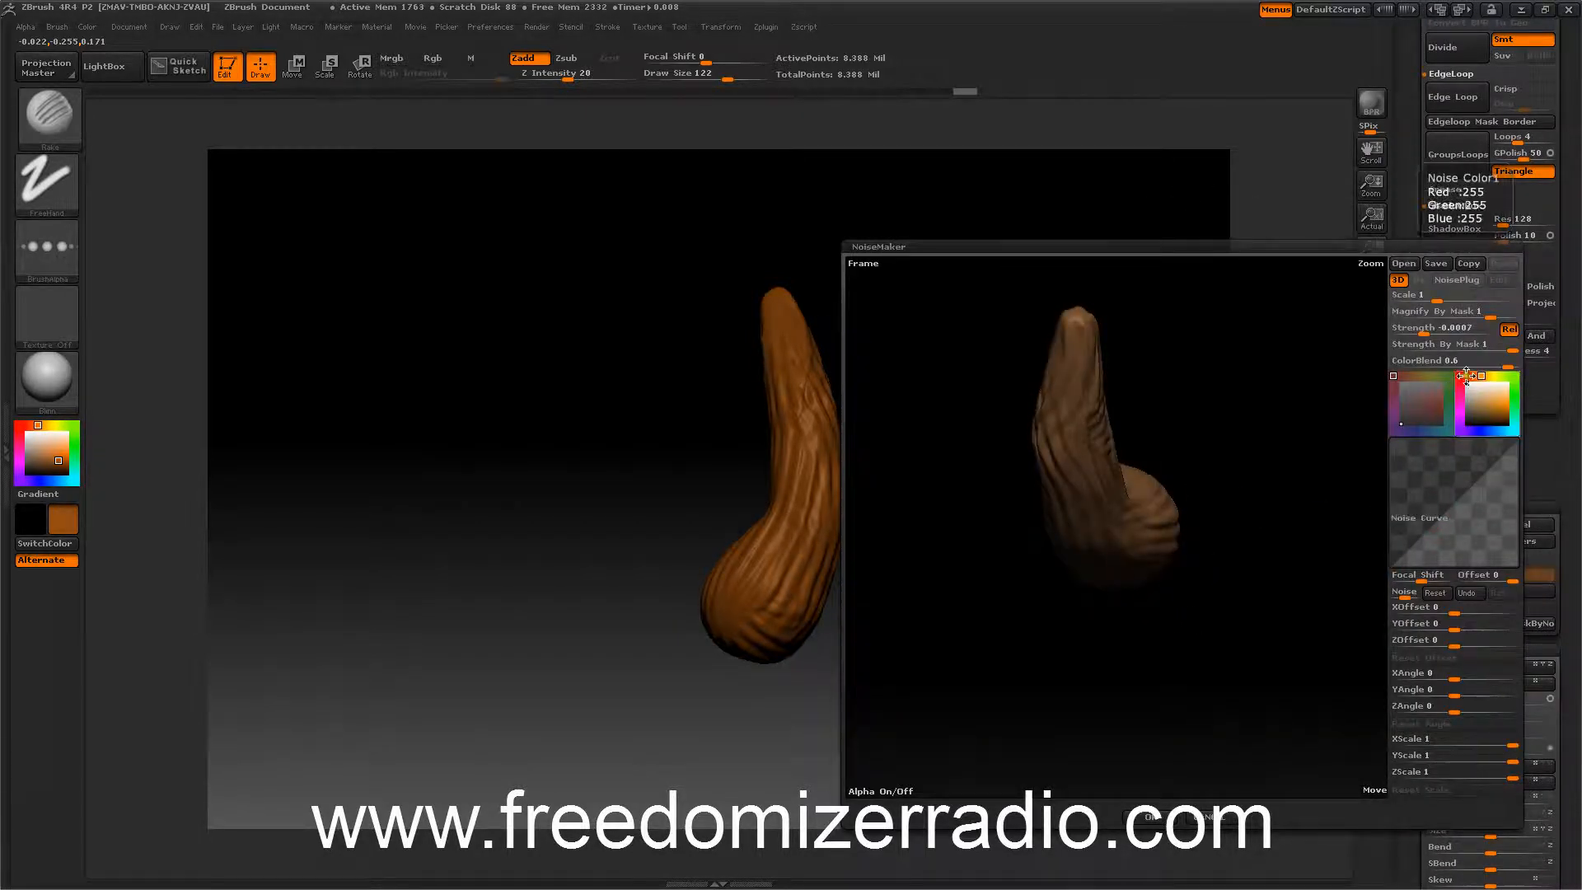
pyautogui.moveTo(1484, 375); pyautogui.dragTo(1480, 374)
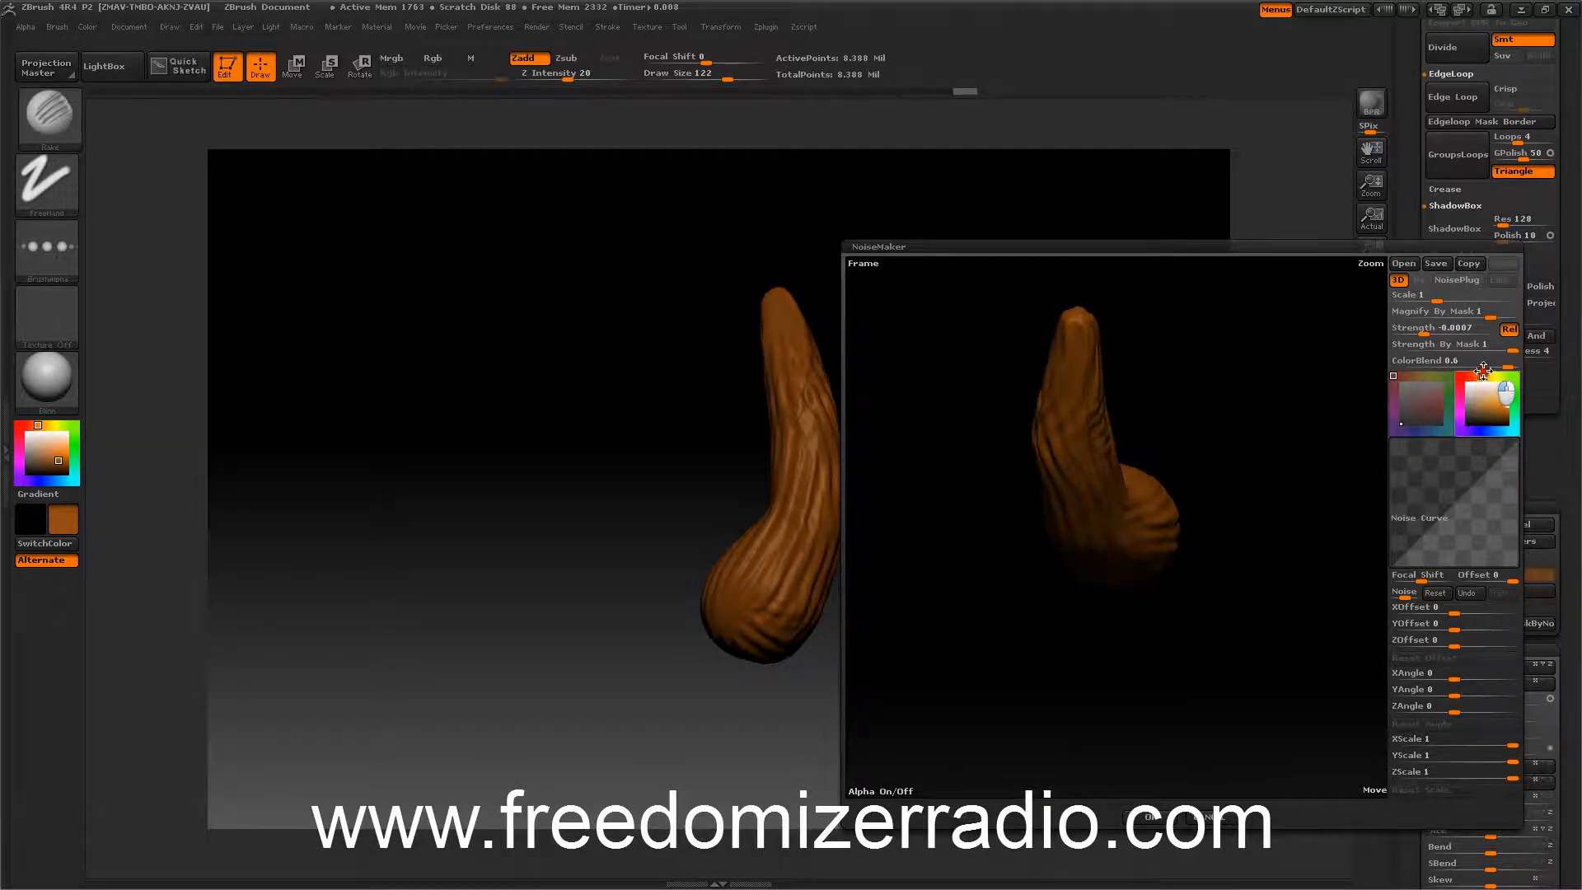
pyautogui.moveTo(1450, 298)
pyautogui.mouseDown()
pyautogui.moveTo(1435, 301)
pyautogui.moveTo(1469, 298)
pyautogui.mouseUp()
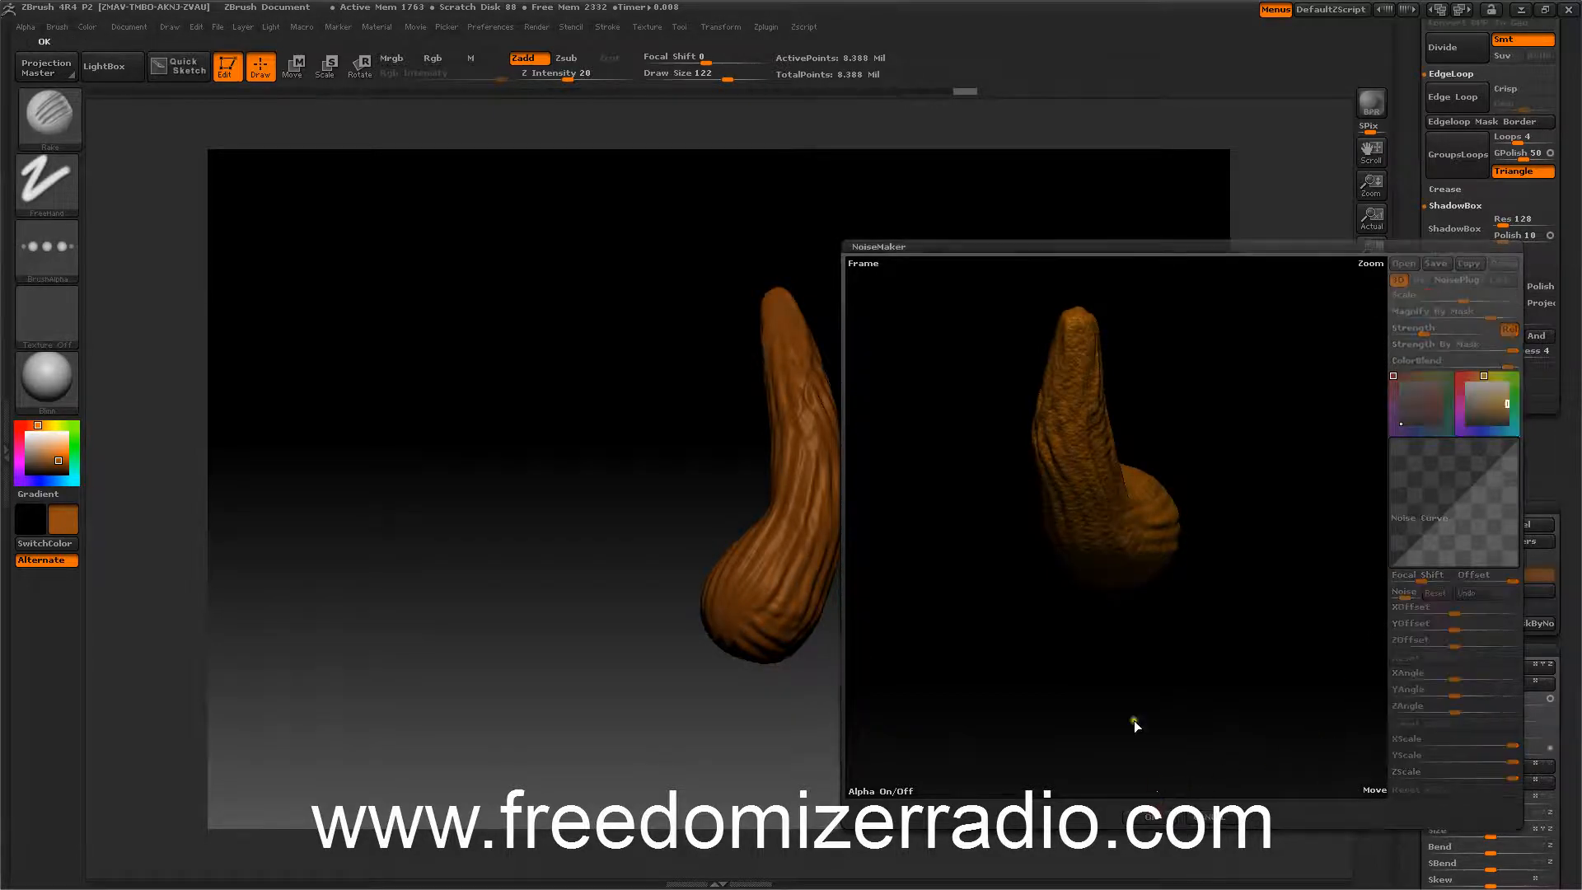
pyautogui.click(1155, 817)
pyautogui.moveTo(1116, 590); pyautogui.dragTo(1014, 494)
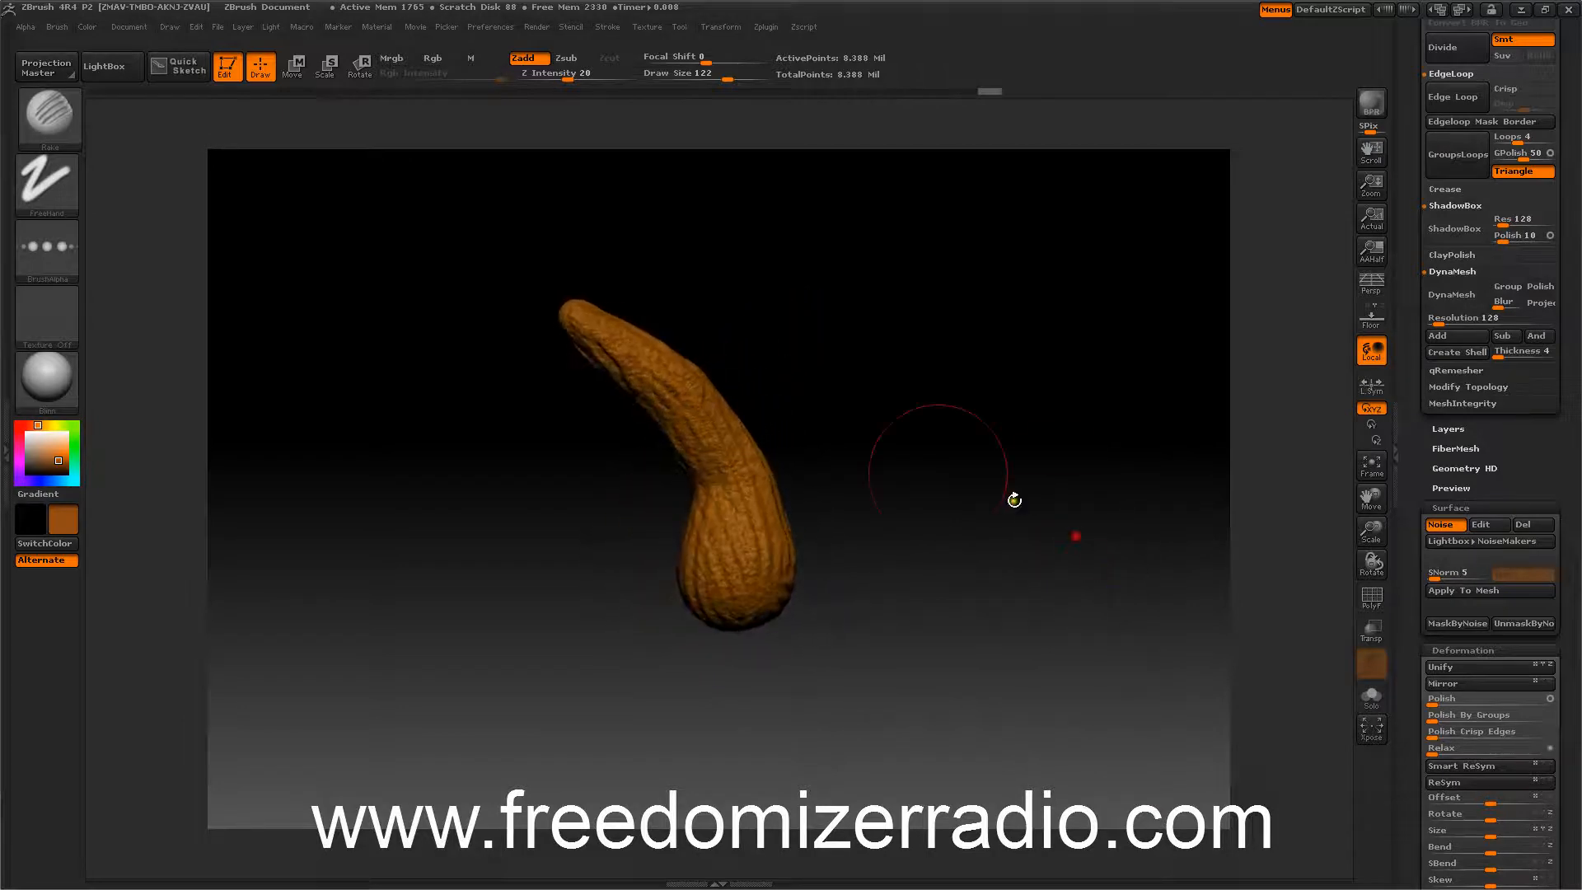
# Set up Rgb painting with the Standard brush and Spray stroke, and pick a yellow-green colour.
pyautogui.click(393, 58)
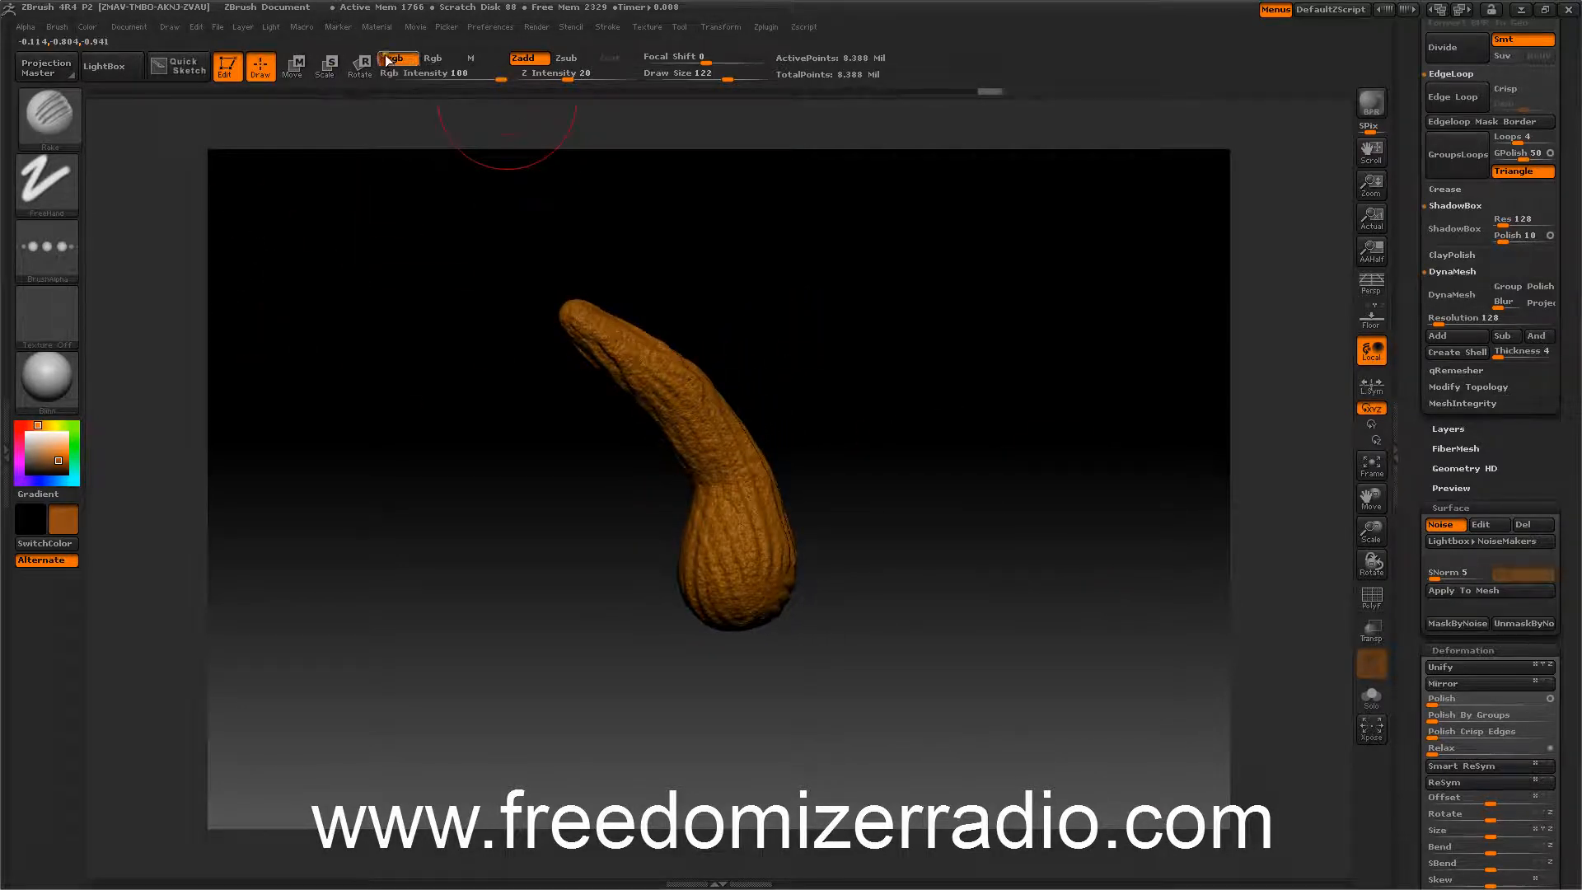
pyautogui.click(86, 27)
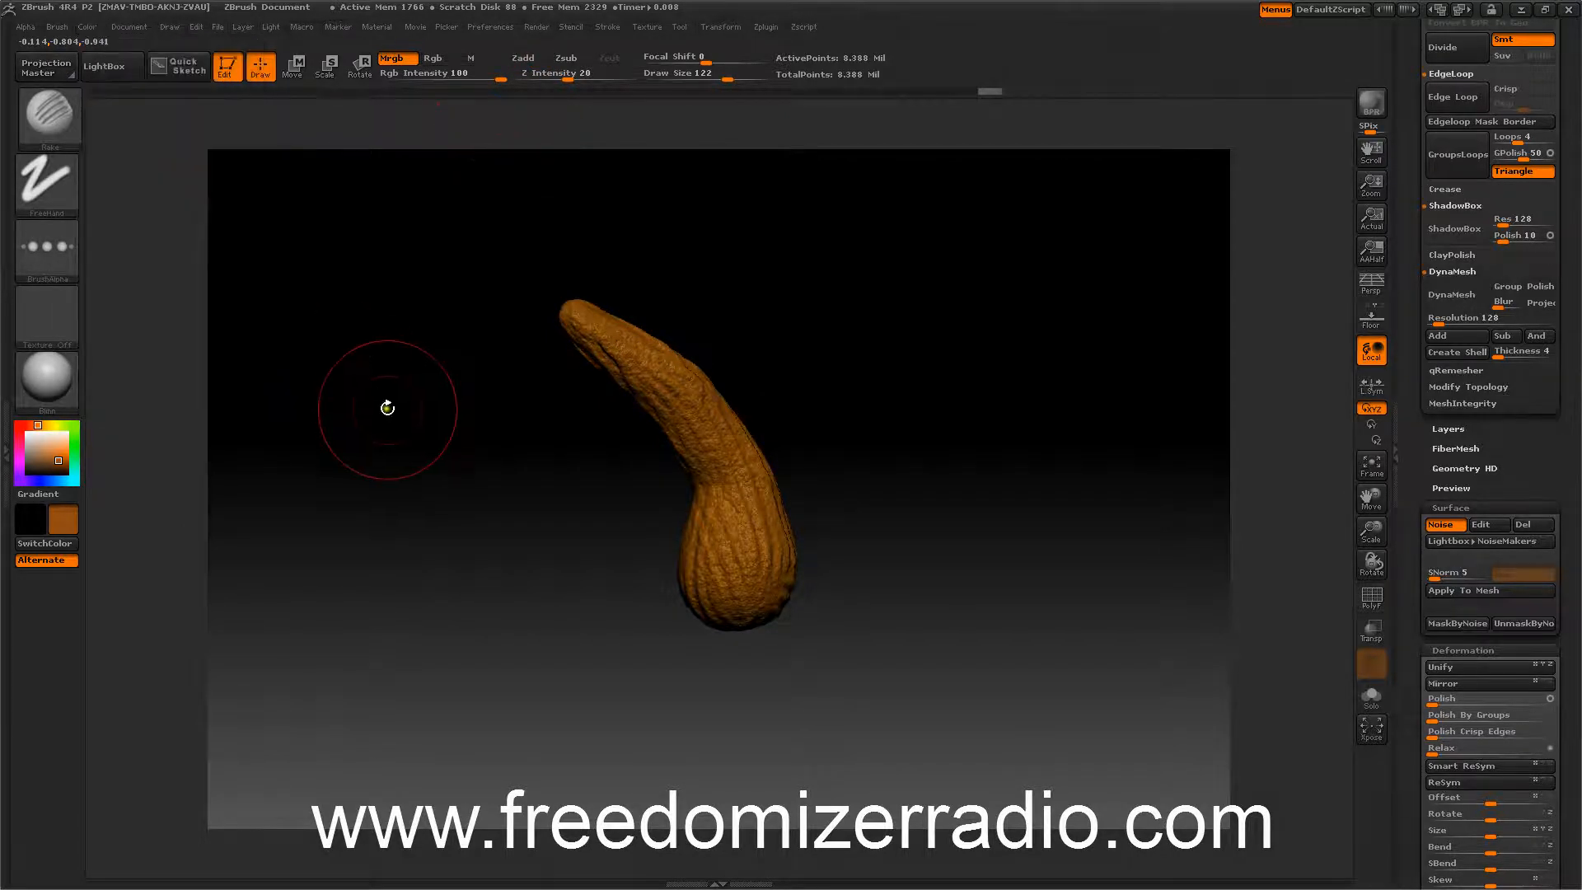
pyautogui.moveTo(387, 408); pyautogui.dragTo(260, 262)
pyautogui.click(33, 135)
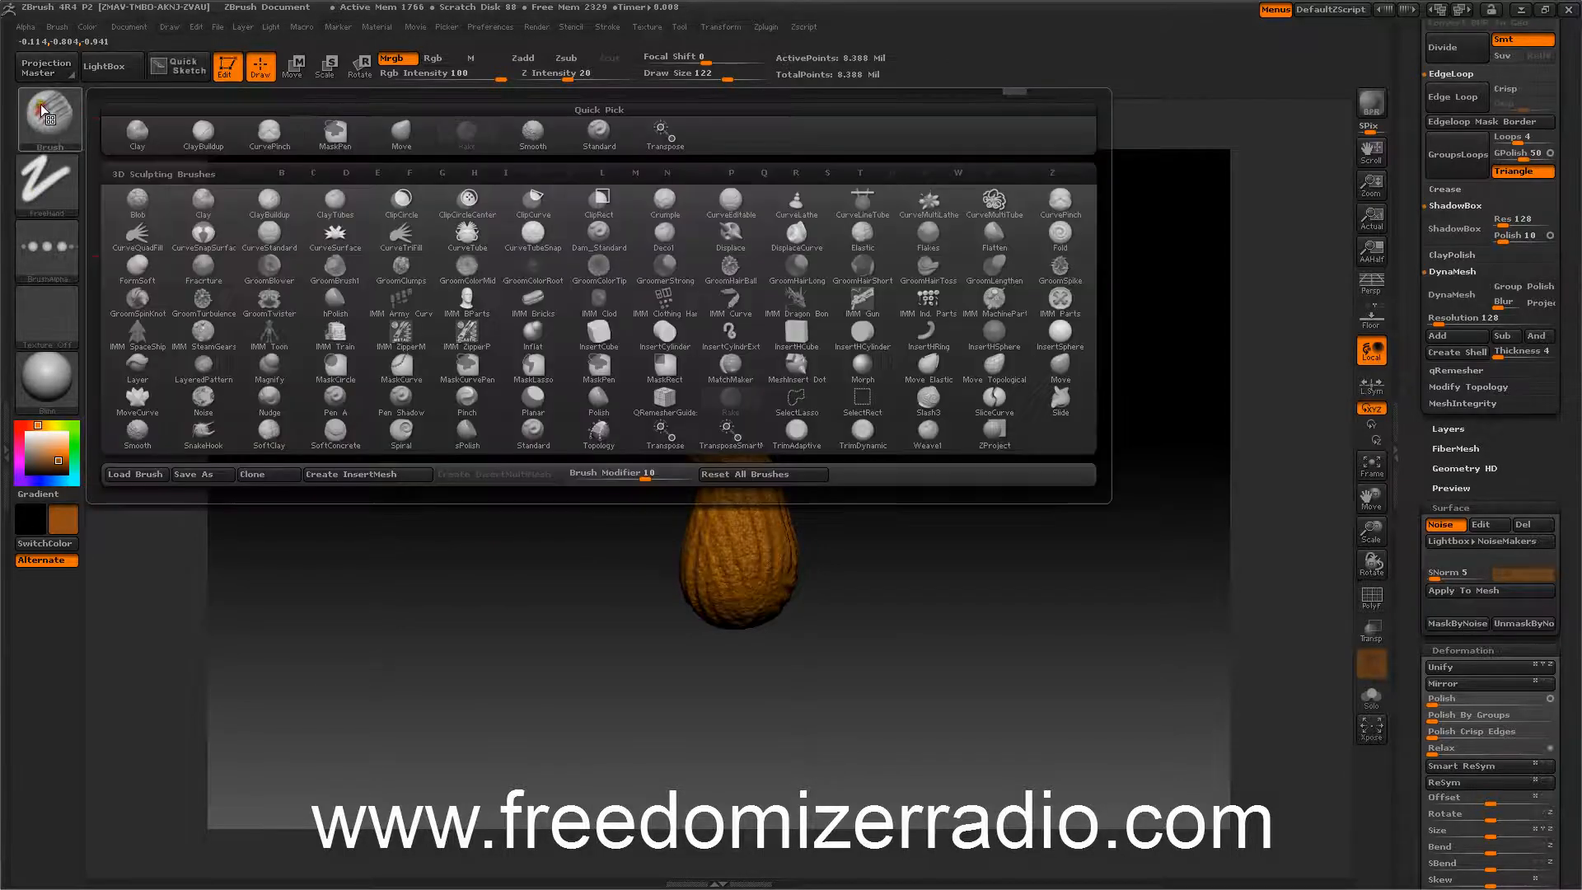
pyautogui.click(589, 132)
pyautogui.click(61, 181)
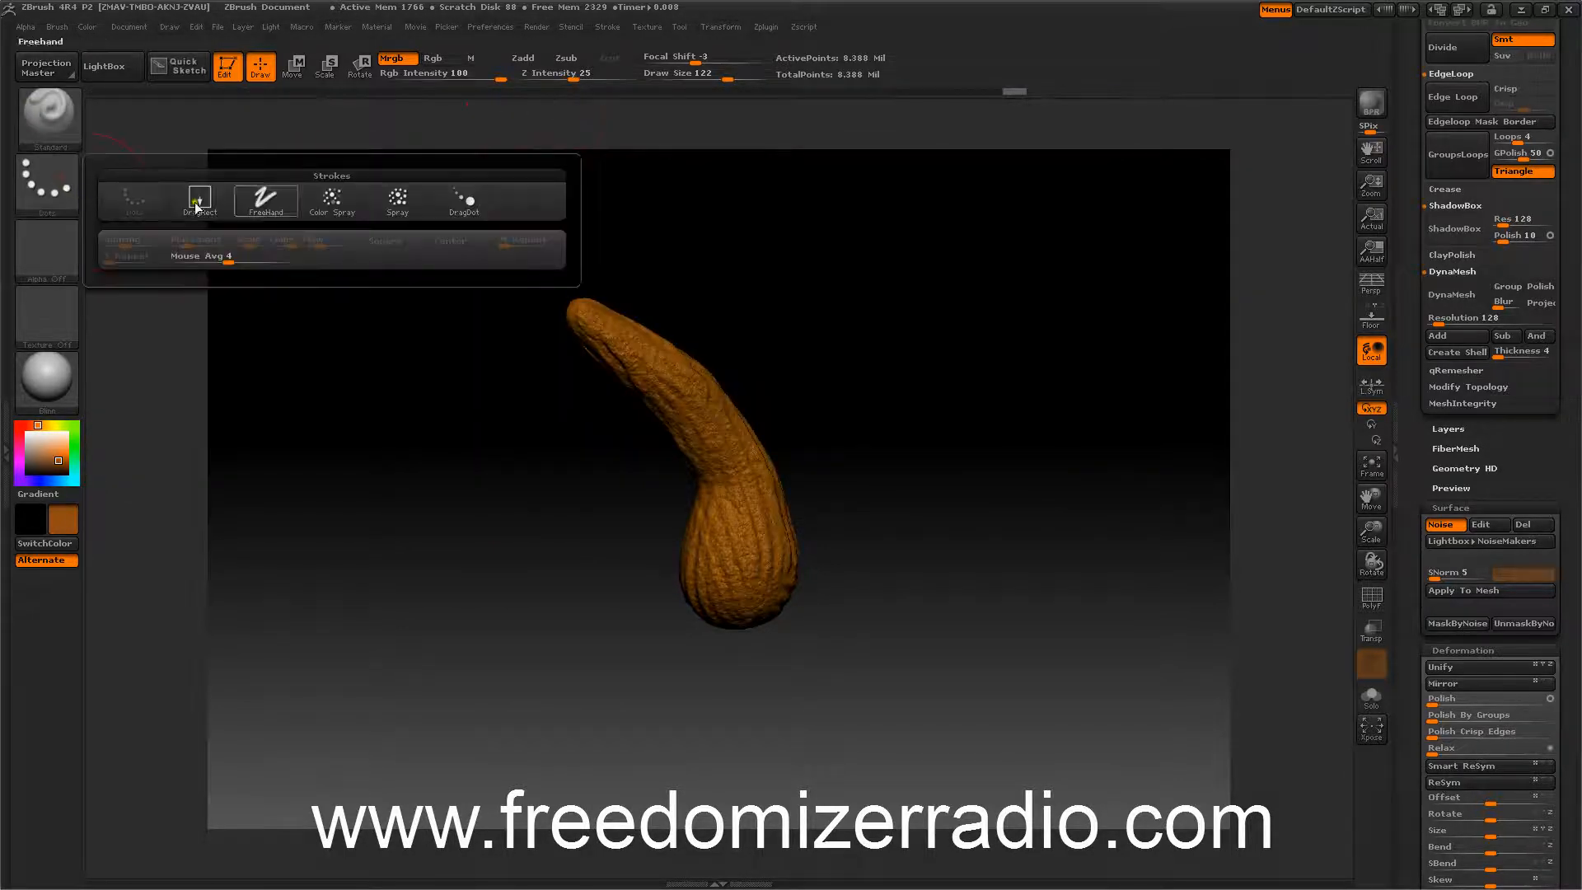
pyautogui.click(397, 203)
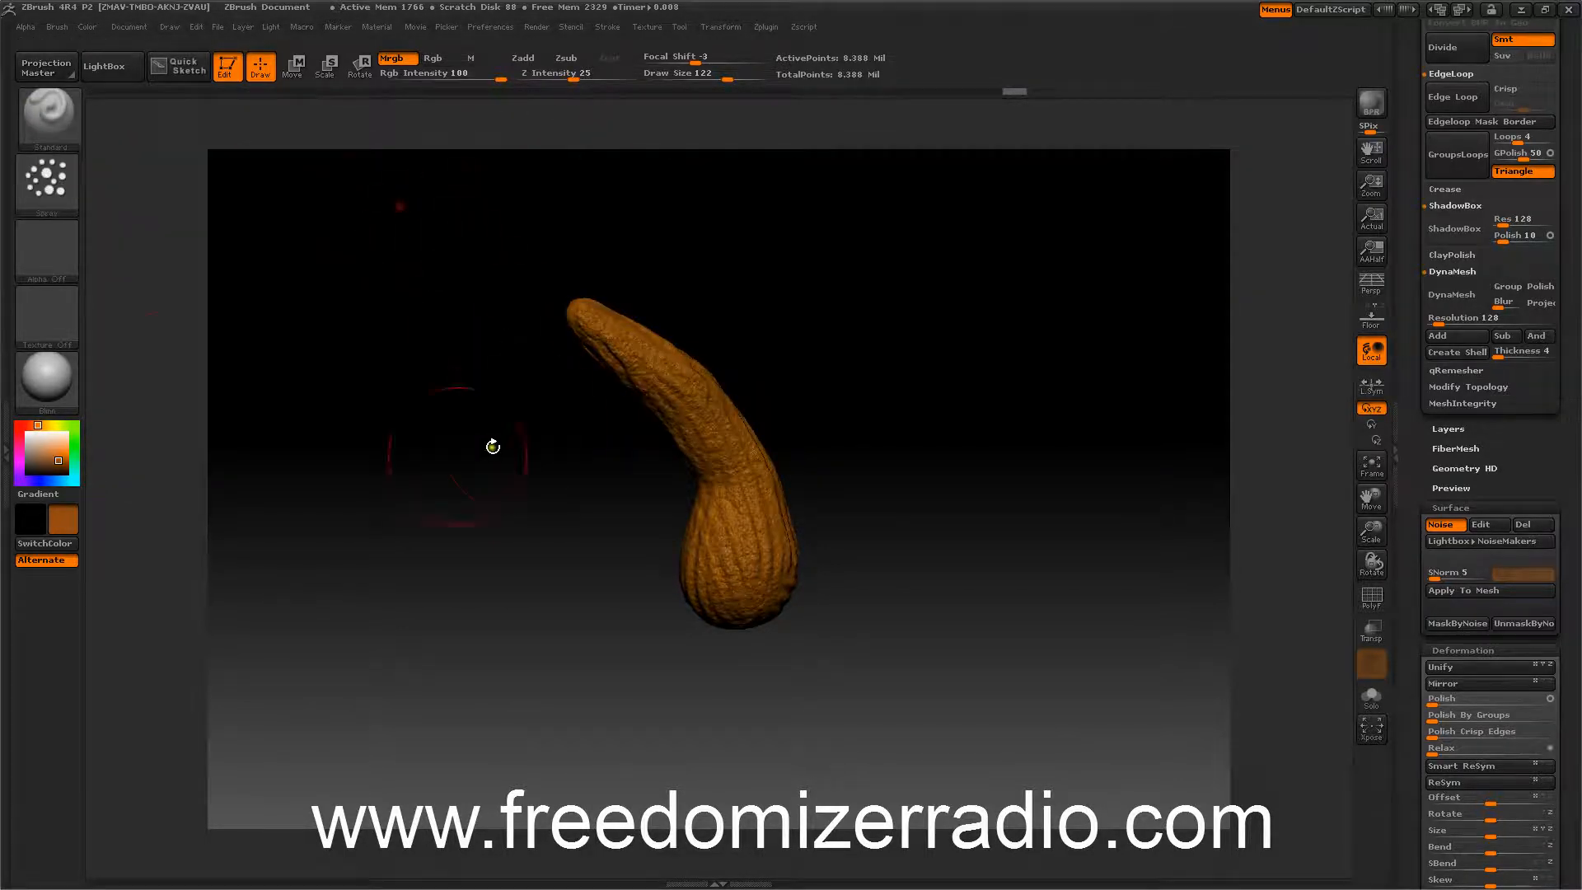
pyautogui.click(60, 428)
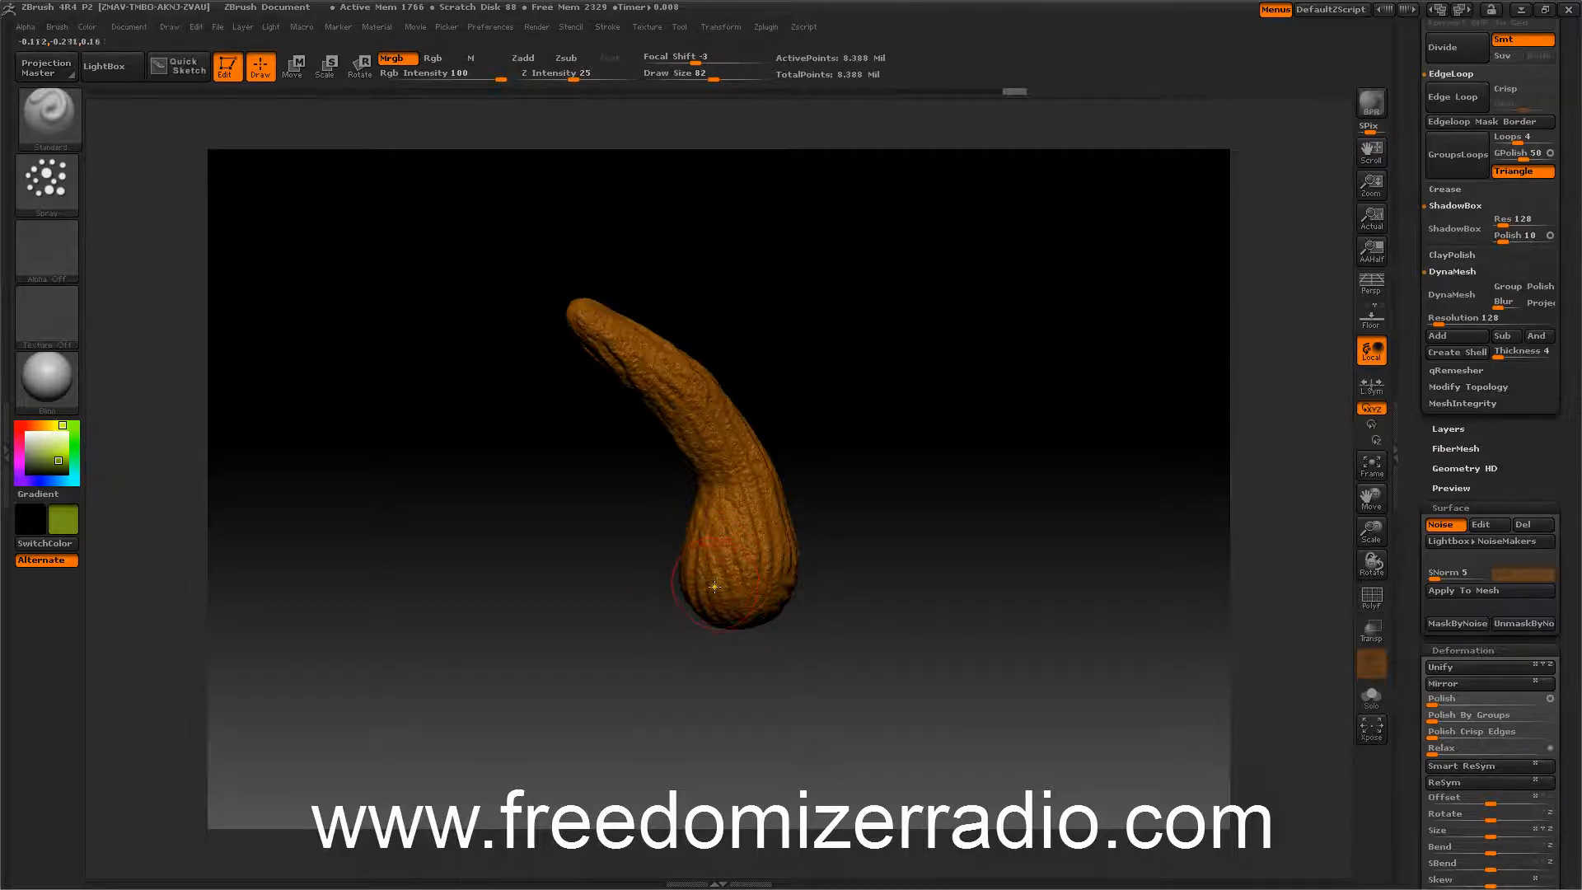
# Spray yellow-green colour over the lower part of the stem.
pyautogui.moveTo(715, 591)
pyautogui.mouseDown()
pyautogui.moveTo(752, 619)
pyautogui.moveTo(773, 565)
pyautogui.mouseUp()
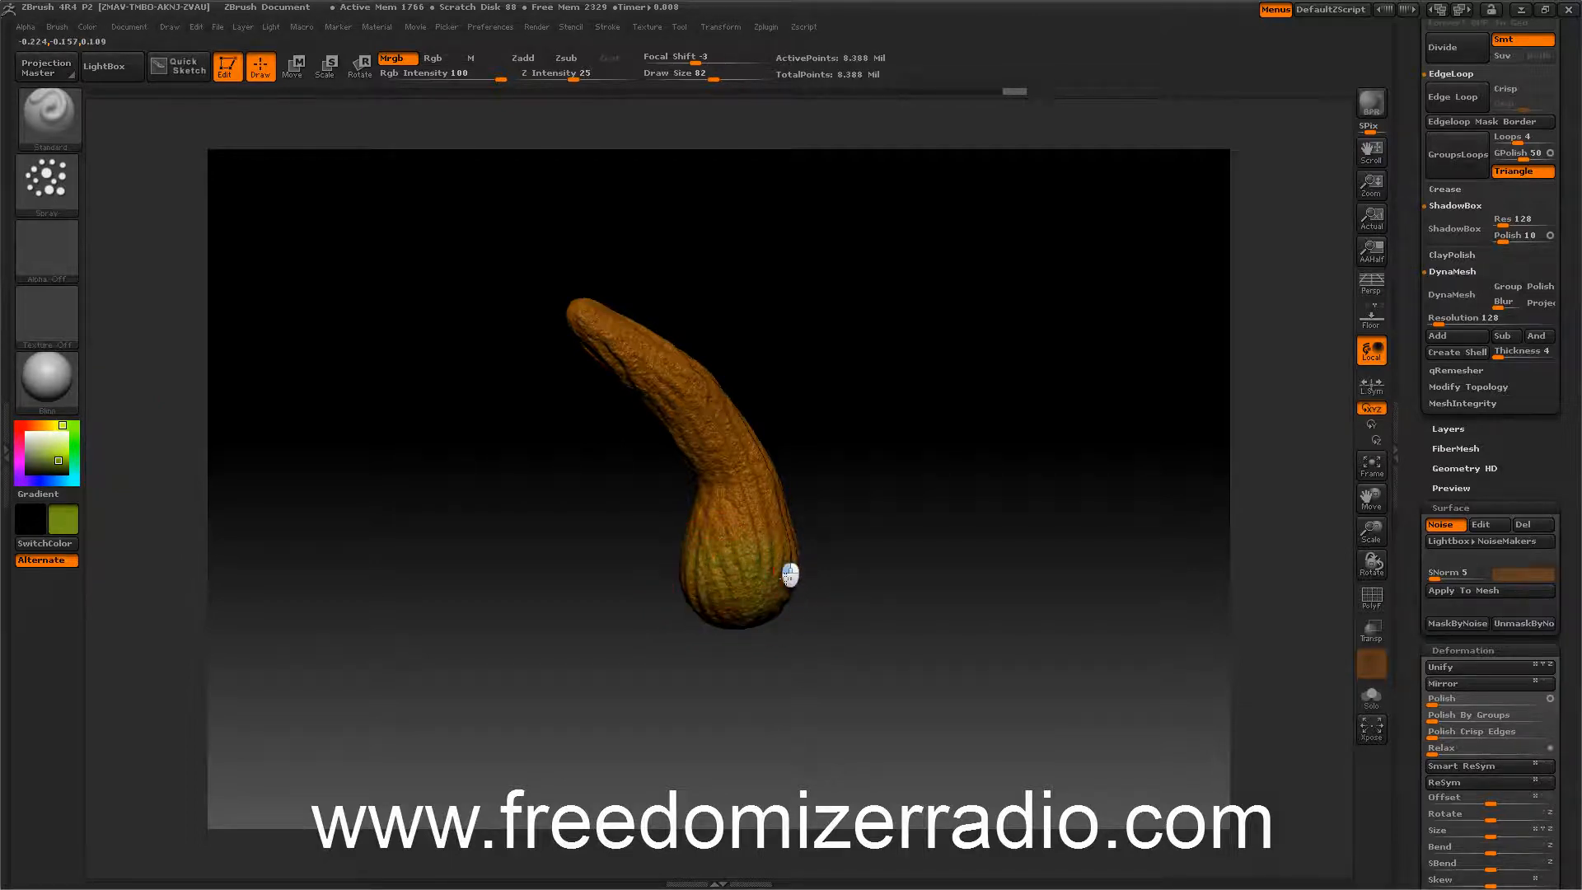
pyautogui.moveTo(511, 519); pyautogui.dragTo(710, 597)
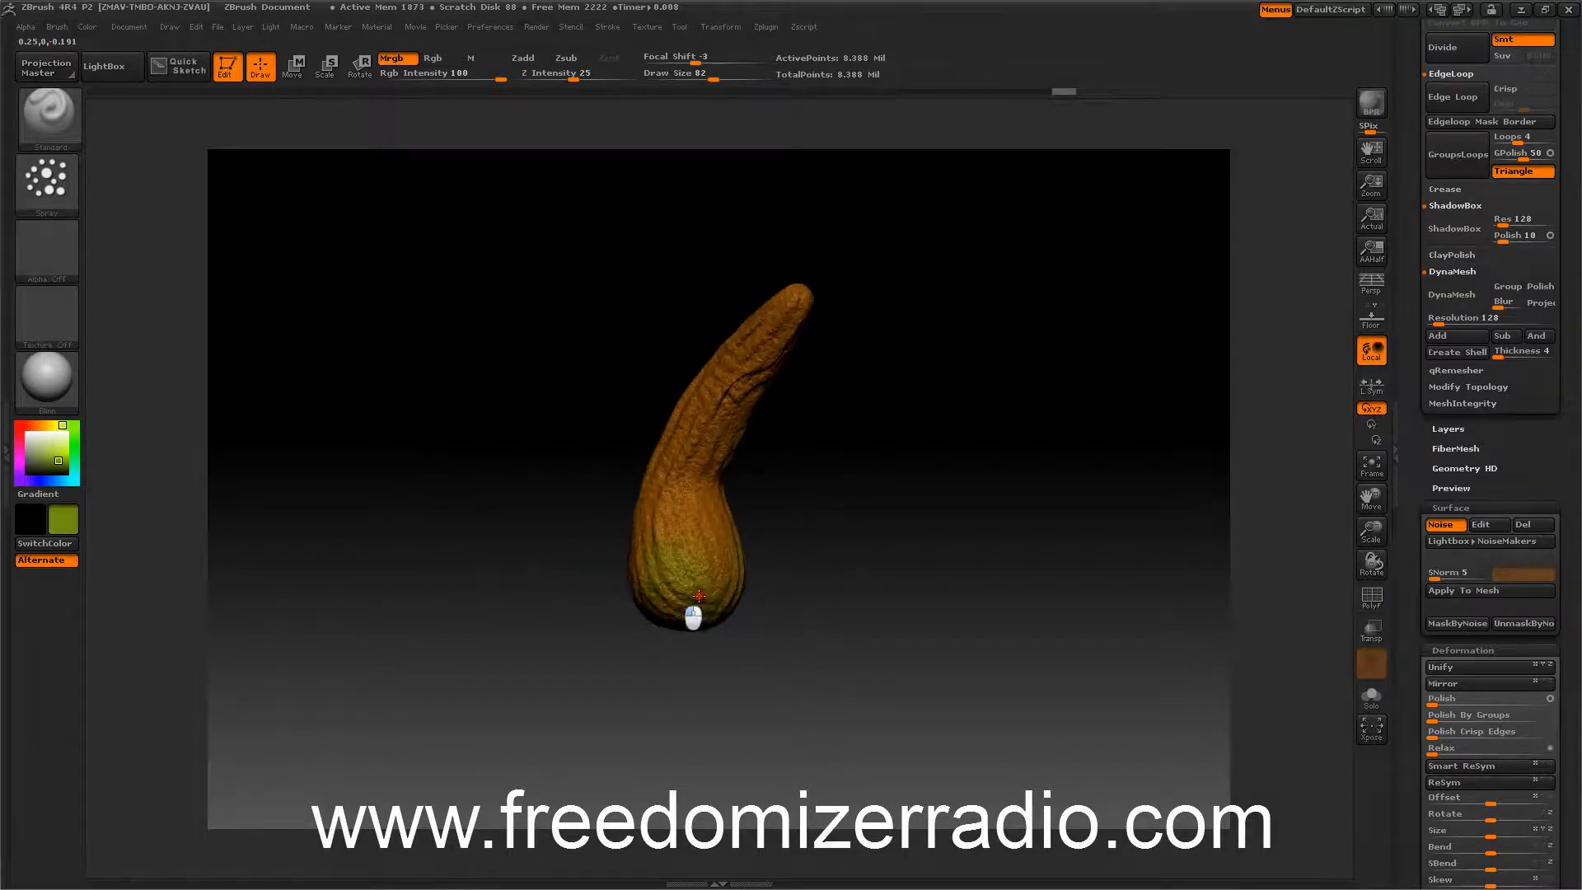
pyautogui.moveTo(522, 539)
pyautogui.mouseDown()
pyautogui.moveTo(623, 577)
pyautogui.moveTo(631, 564)
pyautogui.mouseUp()
pyautogui.moveTo(419, 510)
pyautogui.mouseDown()
pyautogui.moveTo(413, 452)
pyautogui.moveTo(535, 553)
pyautogui.mouseUp()
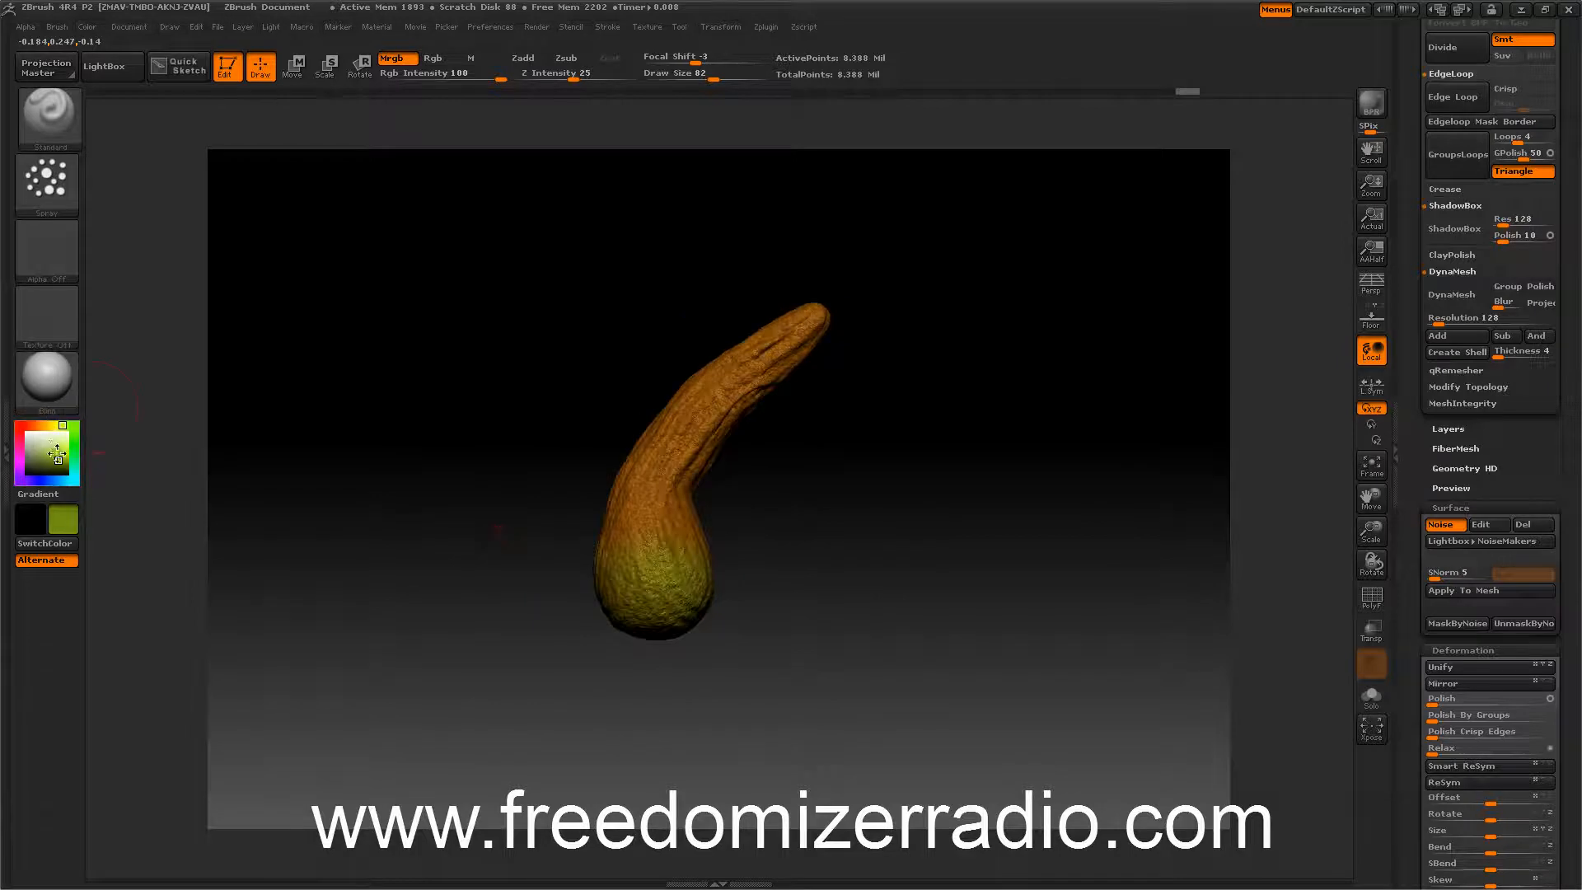
# Pick a brighter yellow colour and spray it over the stem's base.
pyautogui.click(49, 428)
pyautogui.click(58, 454)
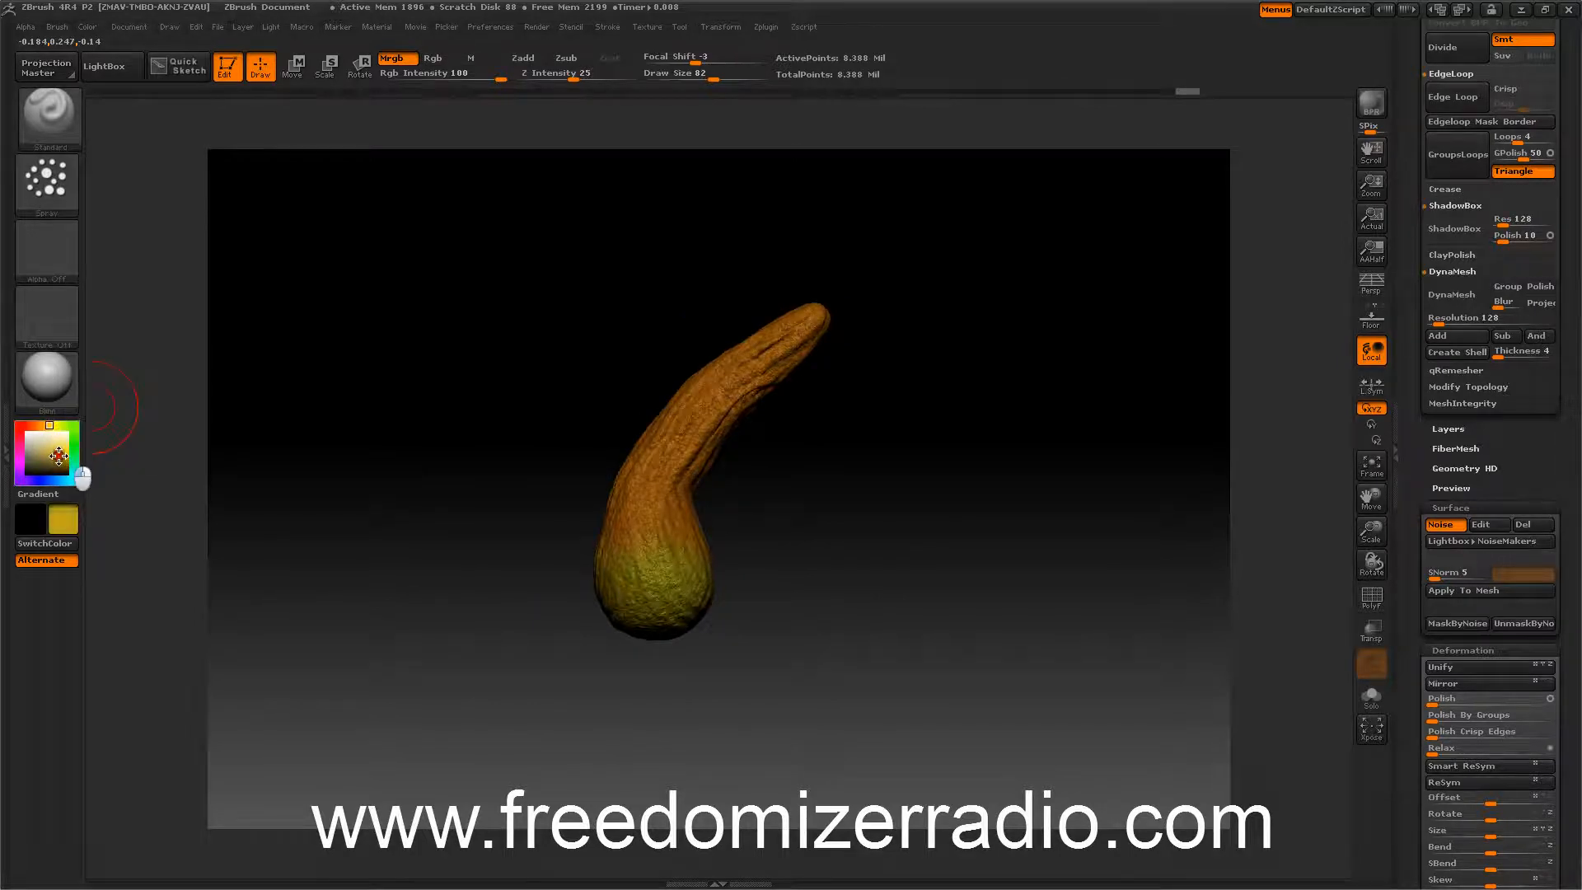
pyautogui.moveTo(626, 515)
pyautogui.mouseDown()
pyautogui.moveTo(717, 565)
pyautogui.moveTo(483, 511)
pyautogui.moveTo(437, 530)
pyautogui.moveTo(473, 510)
pyautogui.mouseUp()
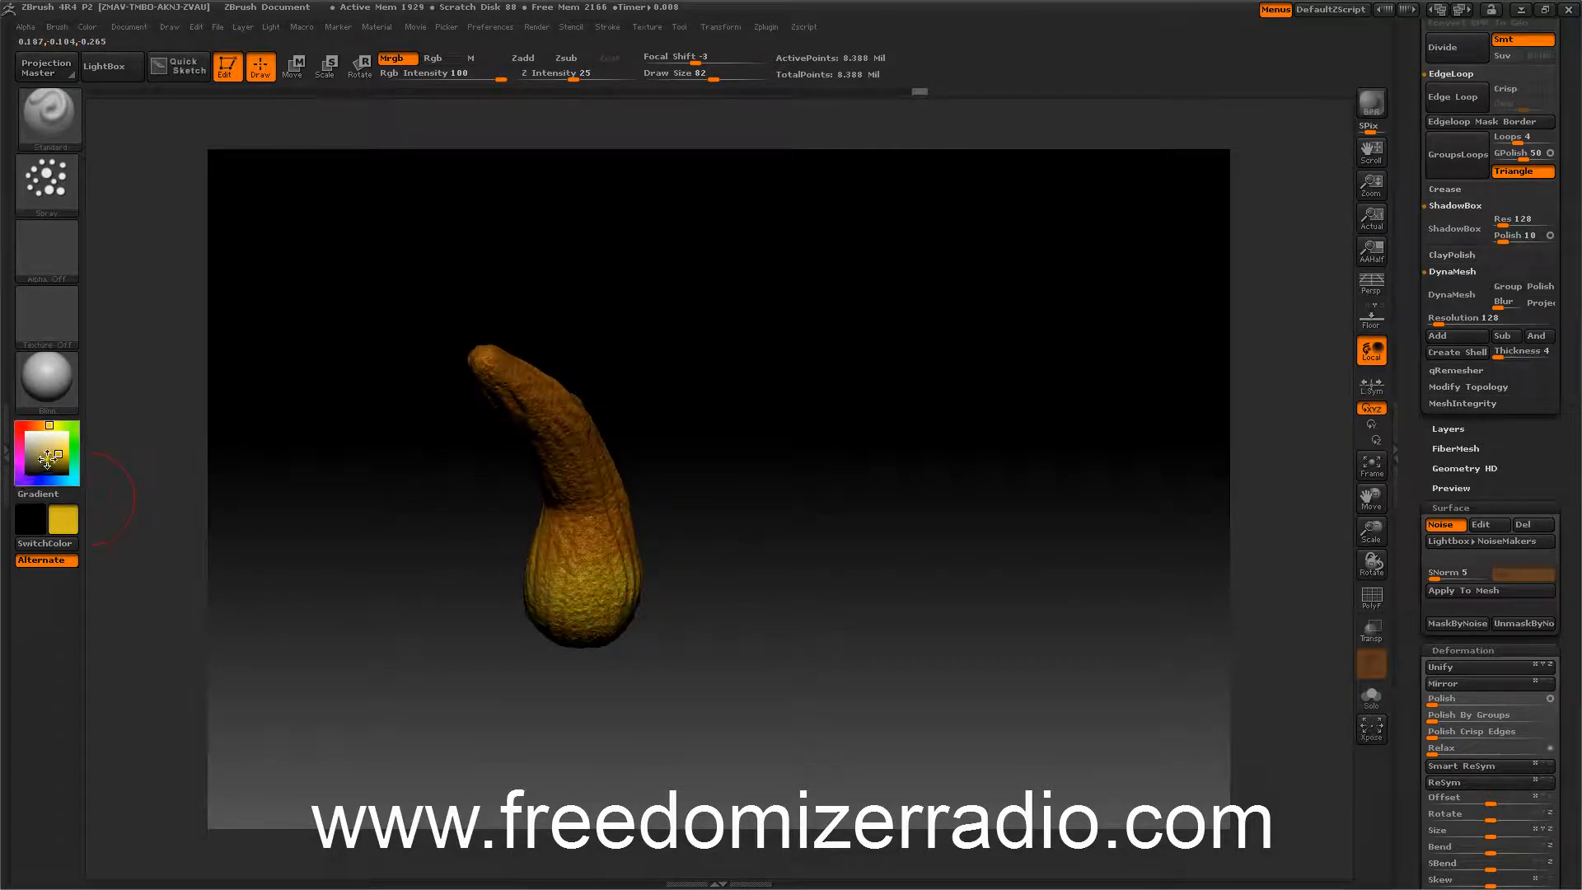
# Pick a brown colour and paint it over the stem base at Rgb intensity 22.
pyautogui.moveTo(47, 460); pyautogui.dragTo(57, 465)
pyautogui.click(43, 426)
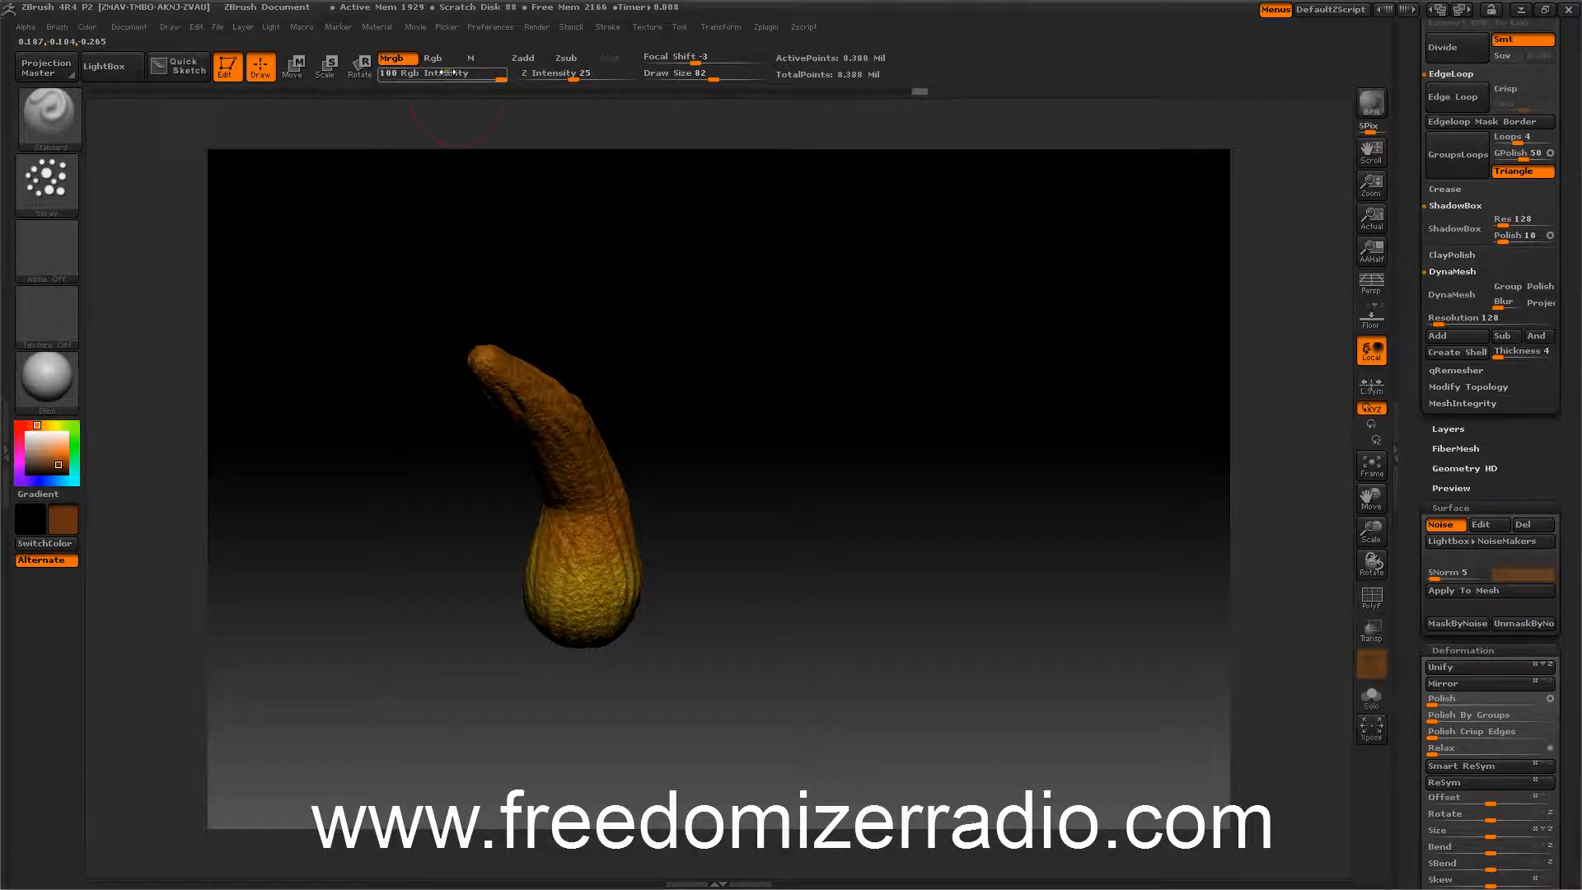
pyautogui.click(479, 78)
pyautogui.moveTo(480, 78); pyautogui.dragTo(439, 82)
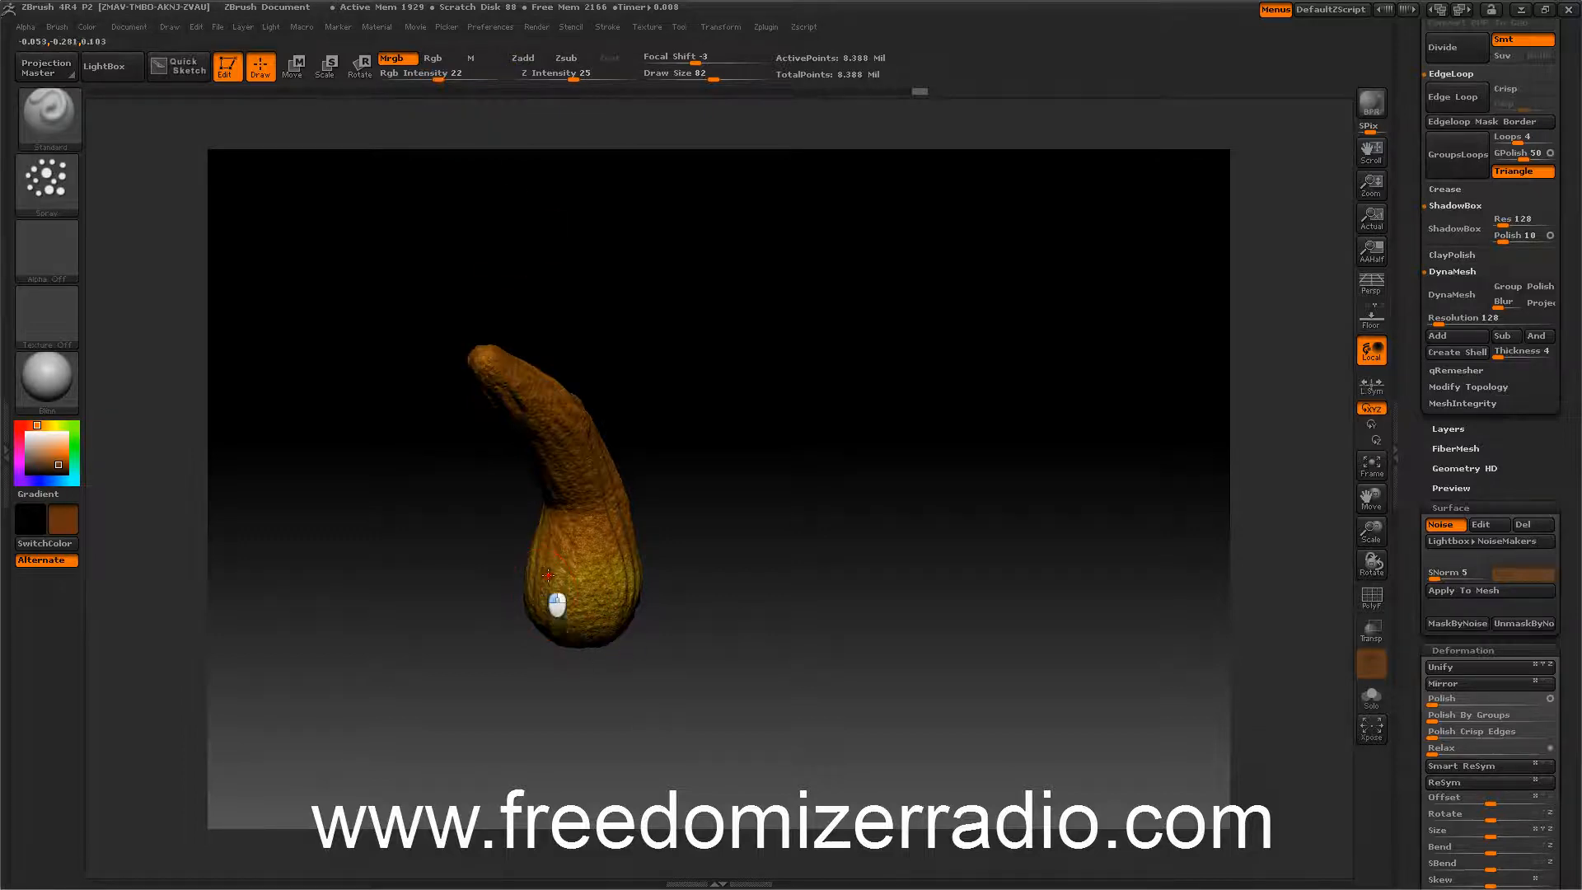
pyautogui.moveTo(602, 575); pyautogui.dragTo(620, 593)
pyautogui.moveTo(410, 523); pyautogui.dragTo(611, 534)
pyautogui.moveTo(513, 551)
pyautogui.mouseDown()
pyautogui.moveTo(519, 536)
pyautogui.moveTo(497, 610)
pyautogui.mouseUp()
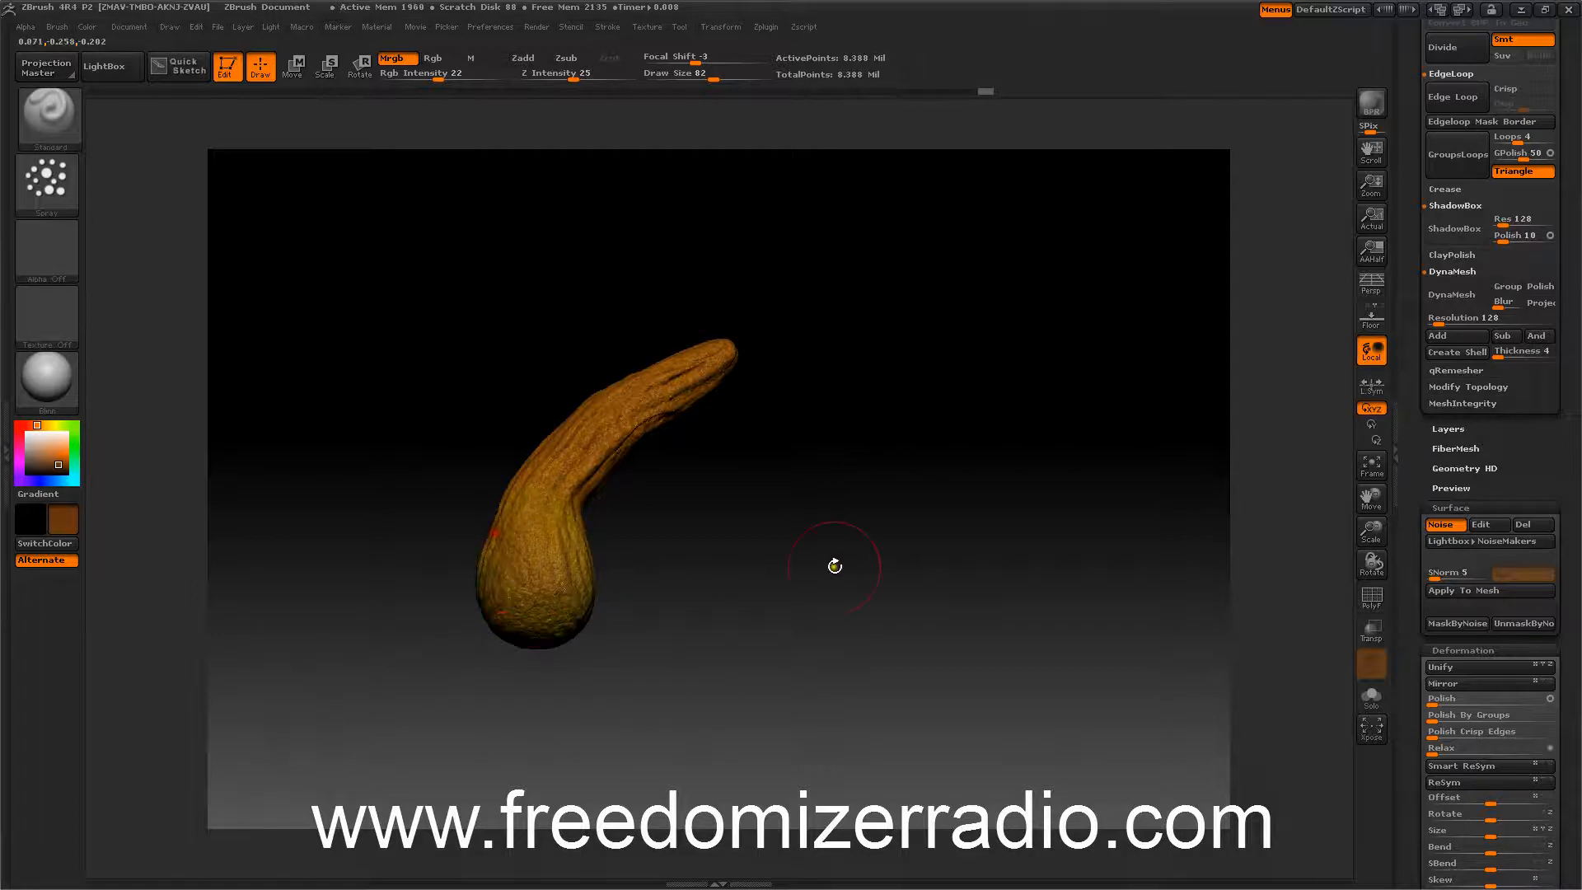
# Set Rgb intensity to 100 and paint brown along the upper part of the stem.
pyautogui.moveTo(834, 565); pyautogui.dragTo(666, 568)
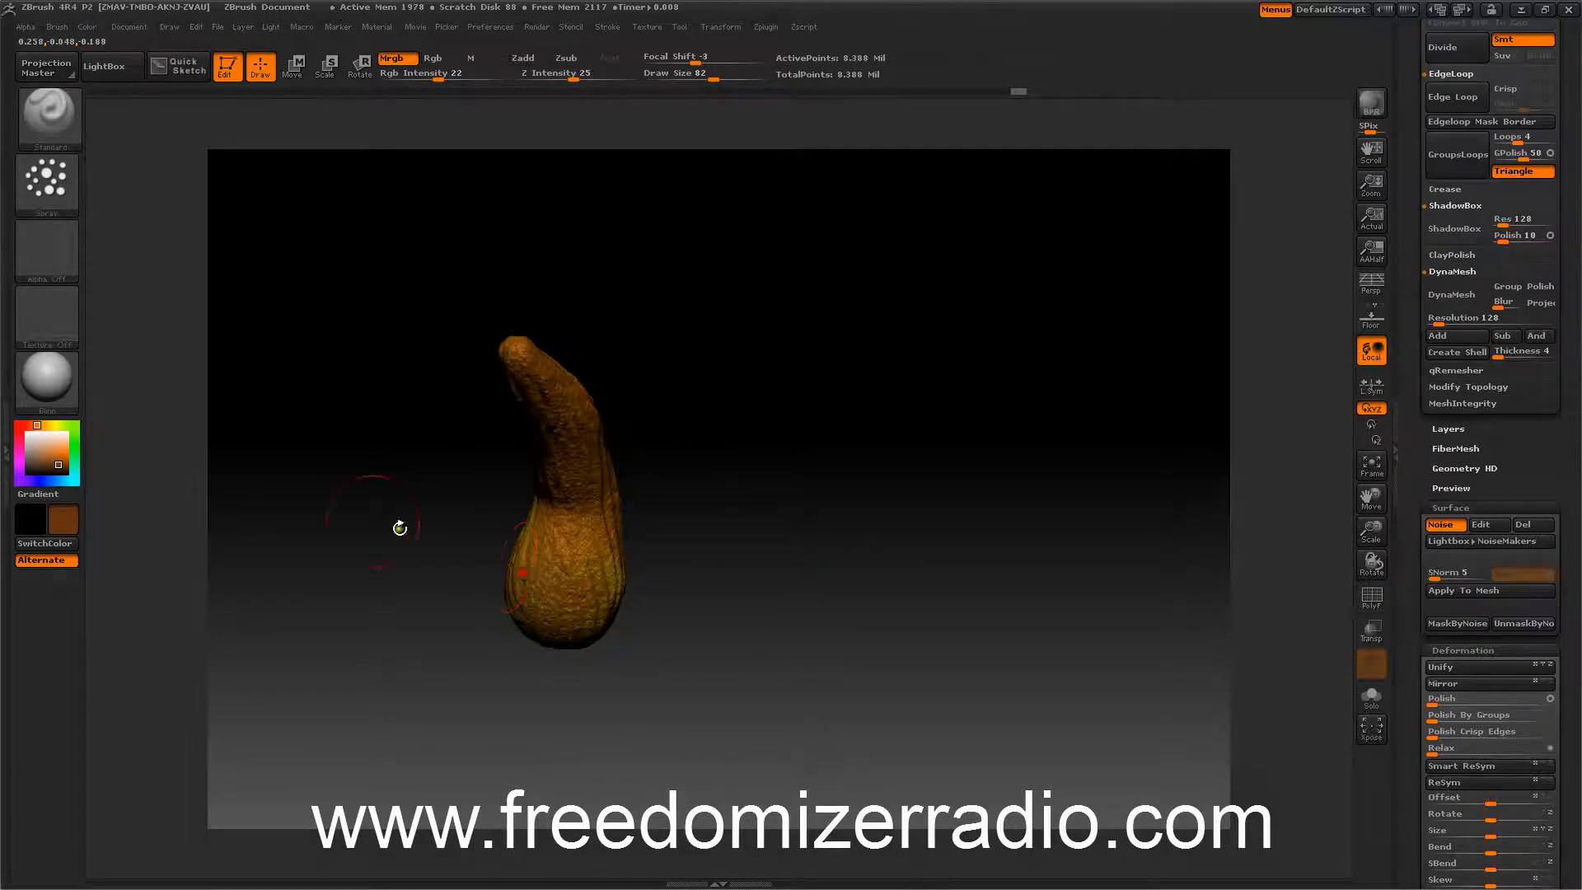
pyautogui.moveTo(399, 526); pyautogui.dragTo(305, 469)
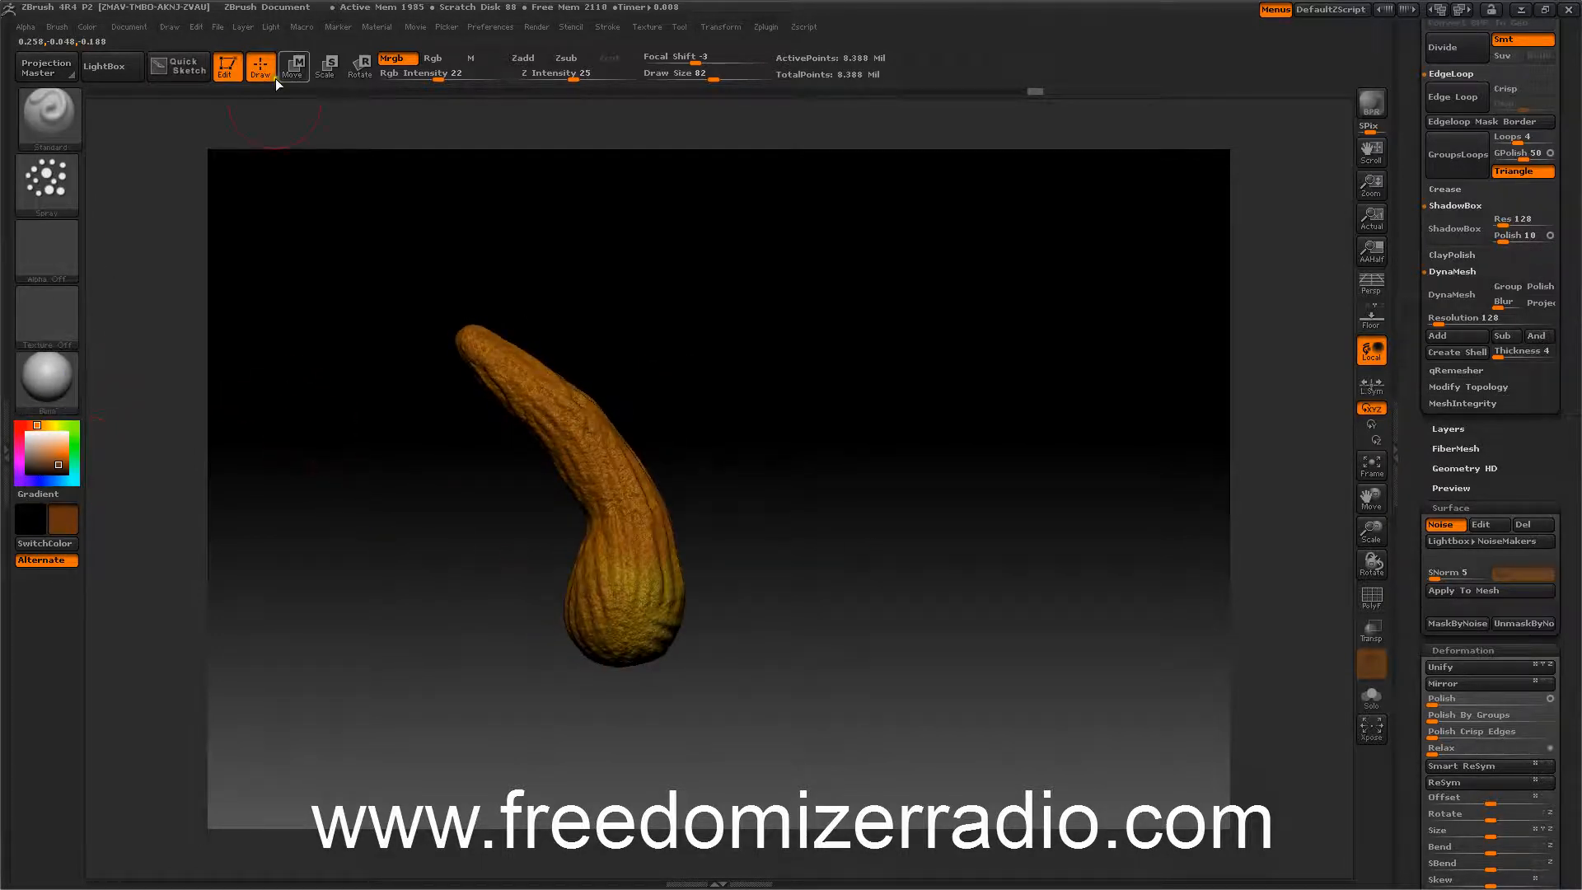
pyautogui.moveTo(437, 74); pyautogui.dragTo(521, 85)
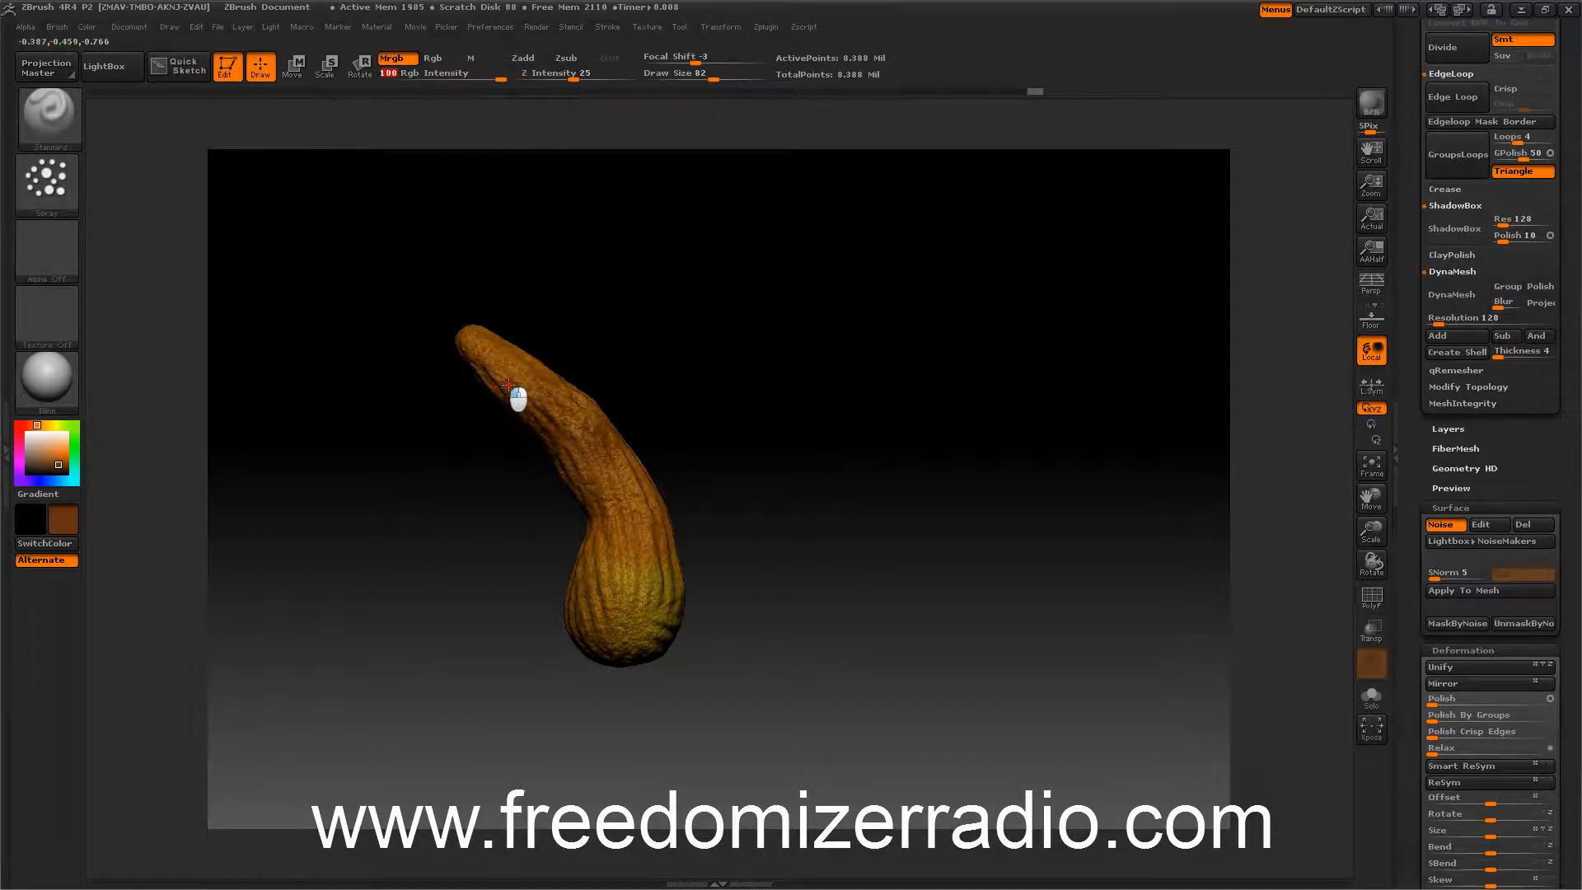
pyautogui.moveTo(508, 385)
pyautogui.mouseDown()
pyautogui.moveTo(516, 373)
pyautogui.moveTo(549, 428)
pyautogui.moveTo(489, 354)
pyautogui.mouseUp()
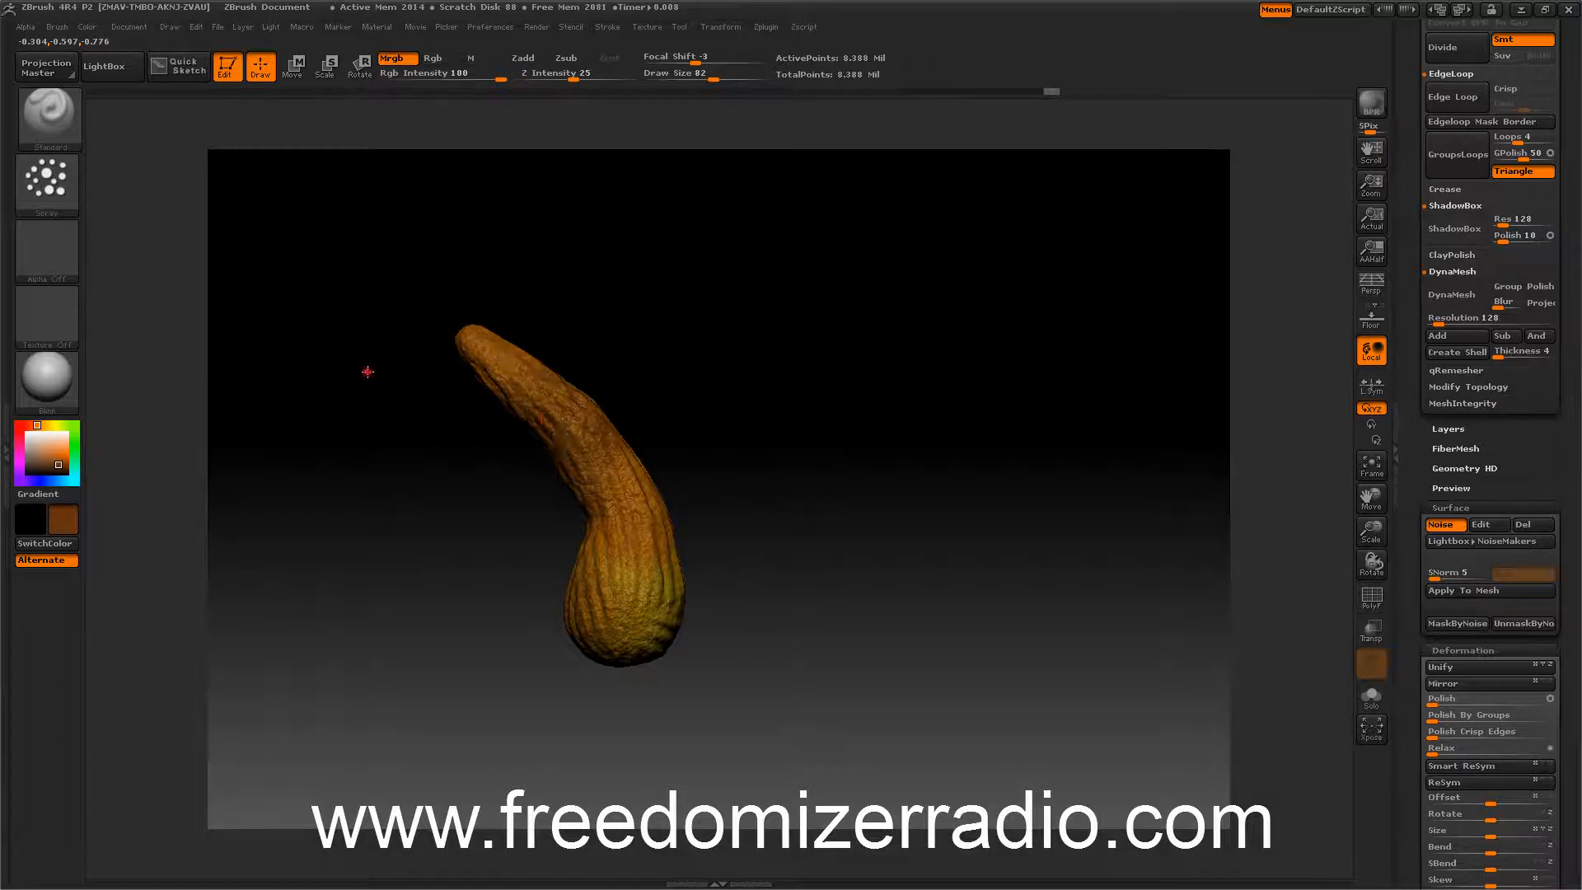
pyautogui.moveTo(367, 372)
pyautogui.mouseDown()
pyautogui.moveTo(466, 350)
pyautogui.moveTo(519, 451)
pyautogui.moveTo(518, 392)
pyautogui.mouseUp()
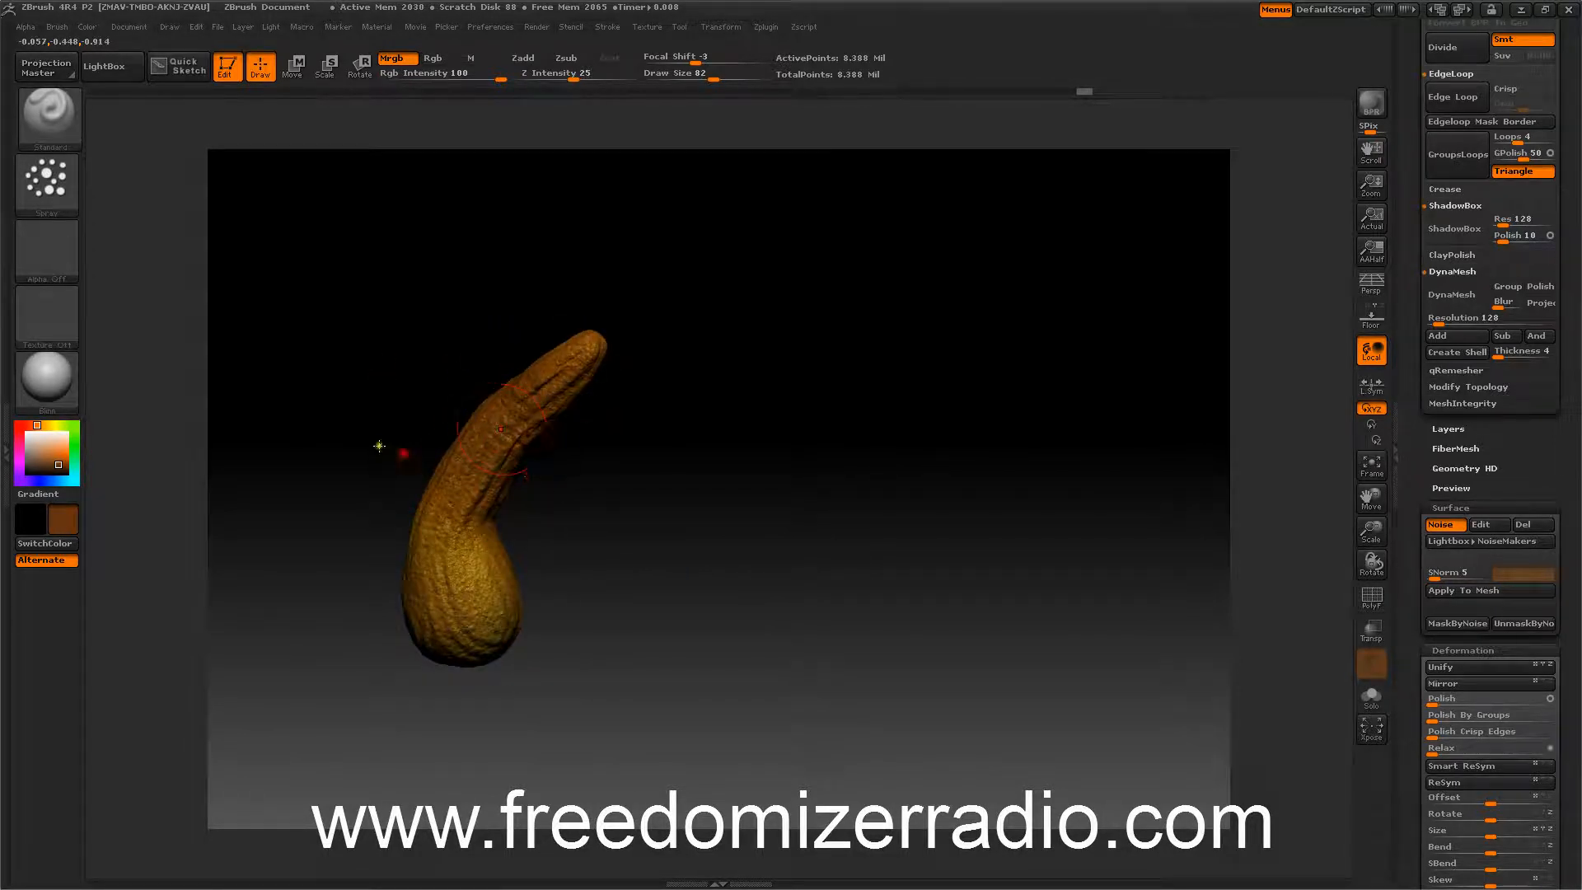
pyautogui.moveTo(395, 451); pyautogui.dragTo(484, 459)
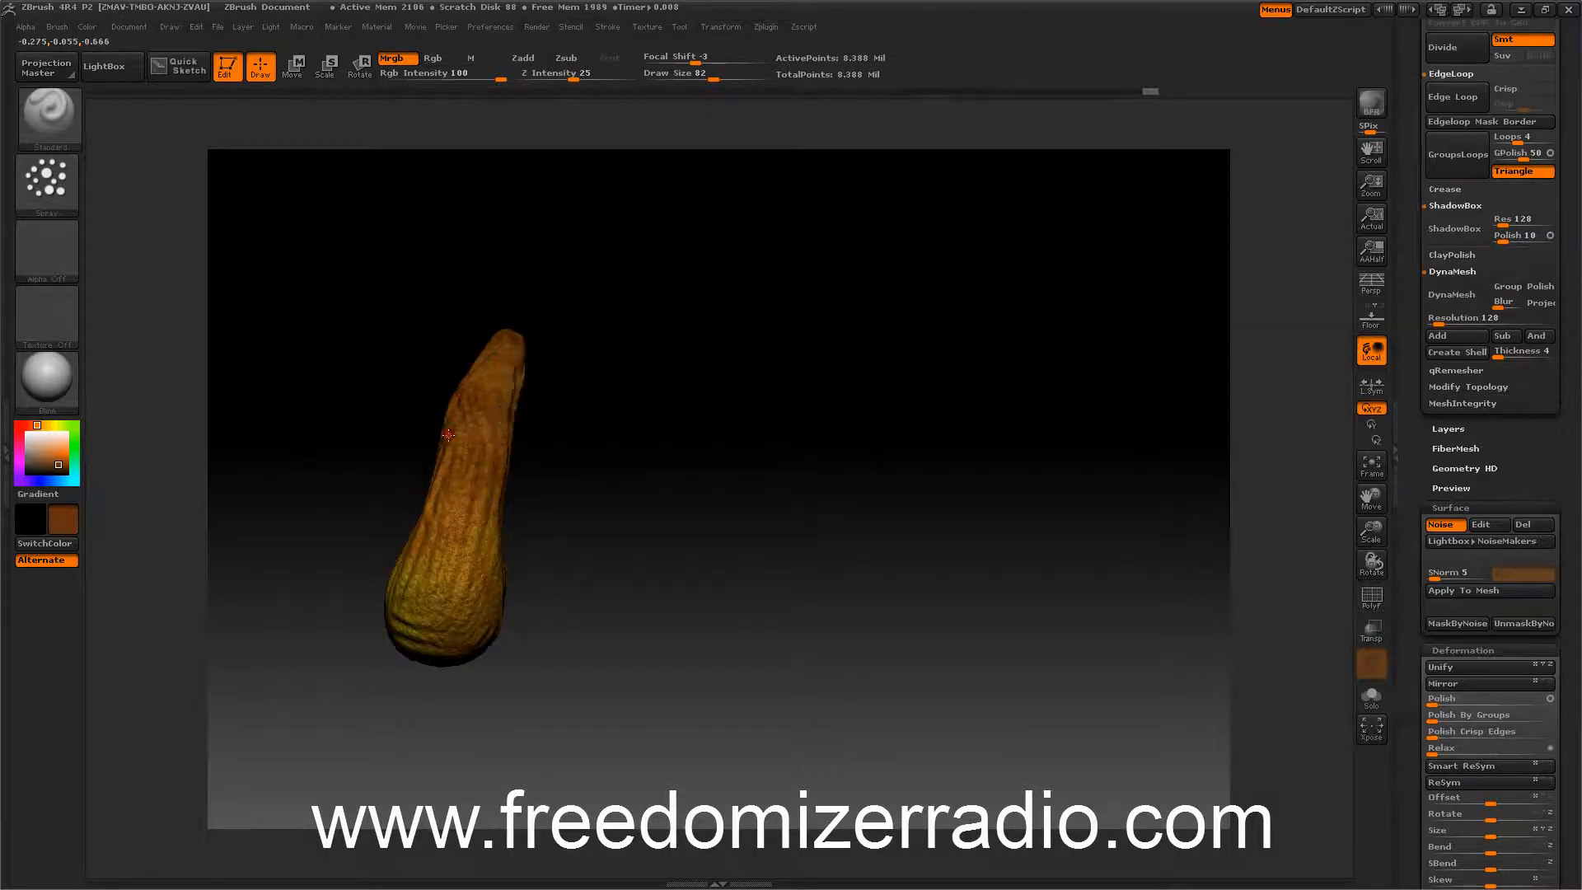
pyautogui.moveTo(742, 469); pyautogui.dragTo(609, 445)
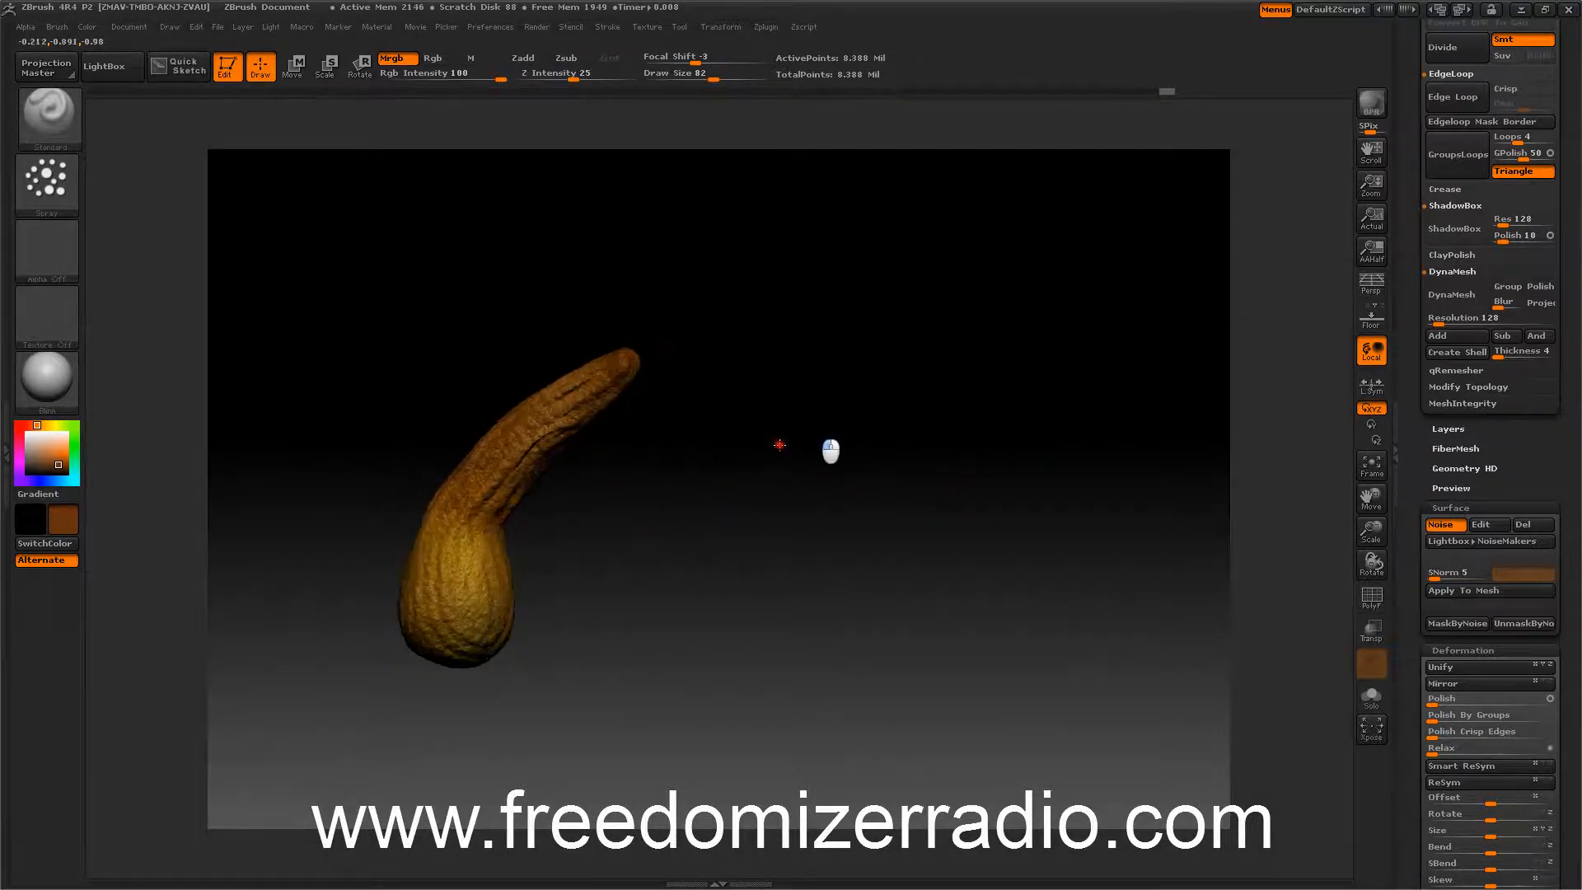
pyautogui.moveTo(833, 448); pyautogui.dragTo(798, 402)
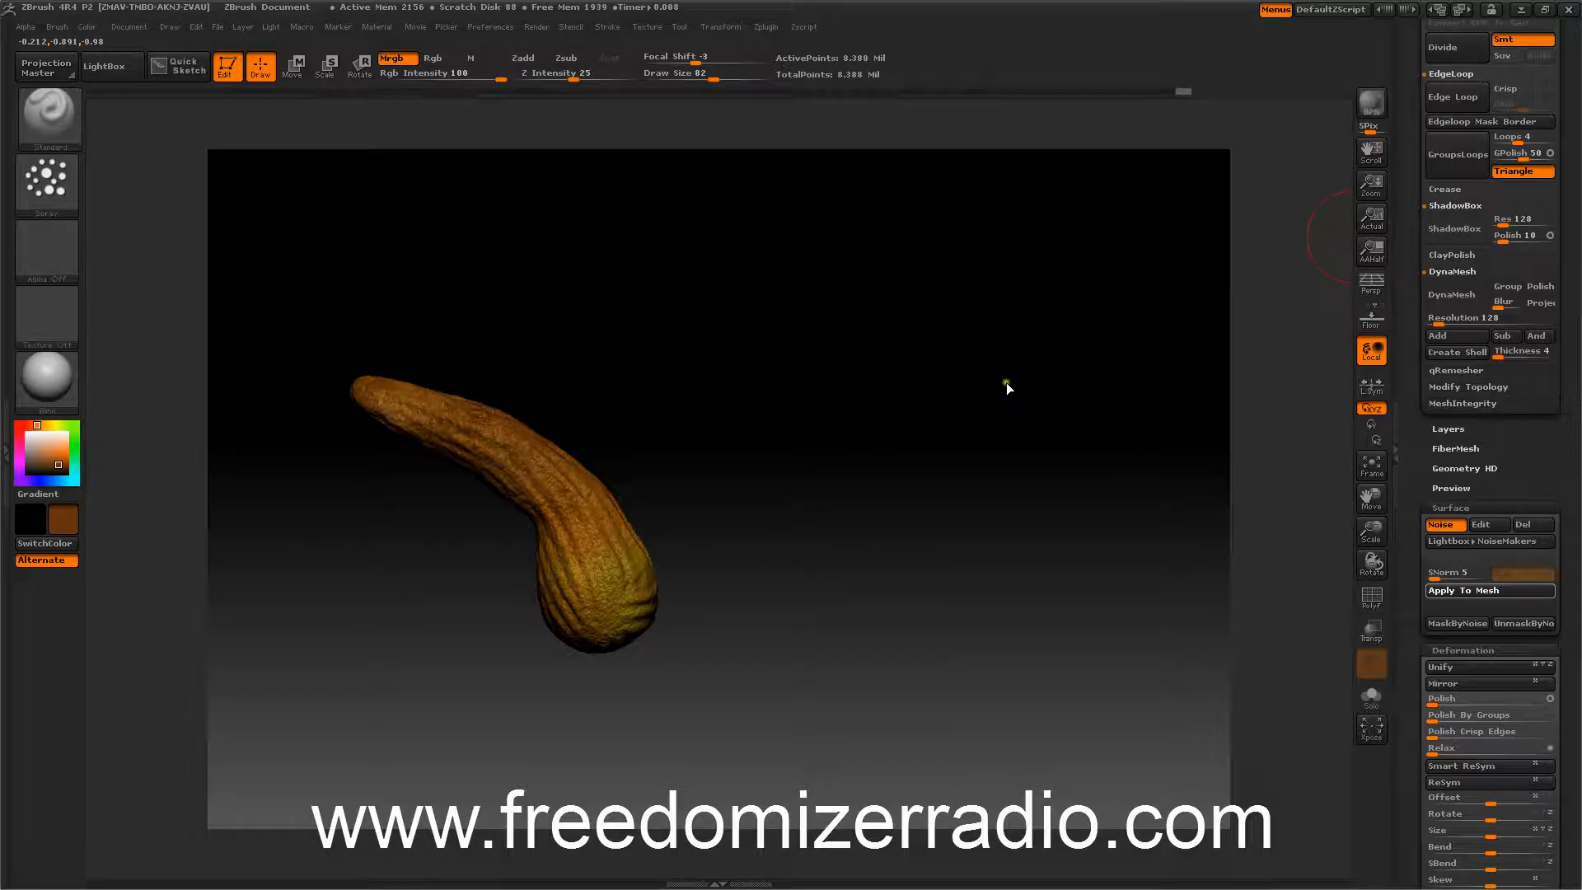
pyautogui.moveTo(1045, 379)
pyautogui.mouseDown()
pyautogui.moveTo(938, 396)
pyautogui.moveTo(970, 337)
pyautogui.moveTo(1037, 362)
pyautogui.mouseUp()
# Rename the stem subtool as Pumpkin stem.
pyautogui.moveTo(1420, 445); pyautogui.dragTo(1424, 607)
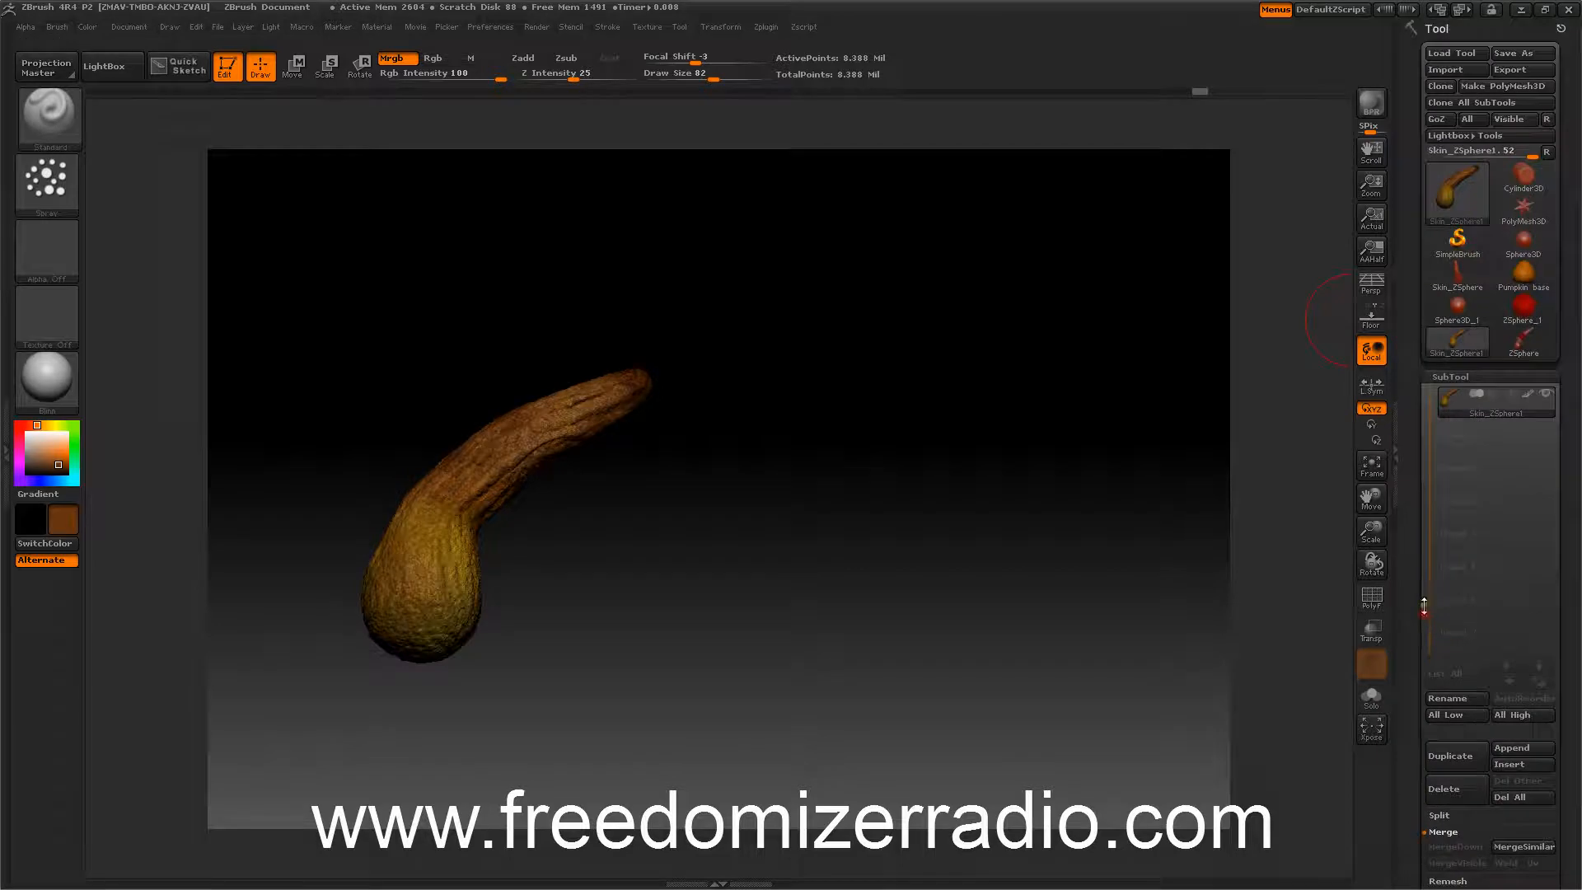
pyautogui.click(1441, 697)
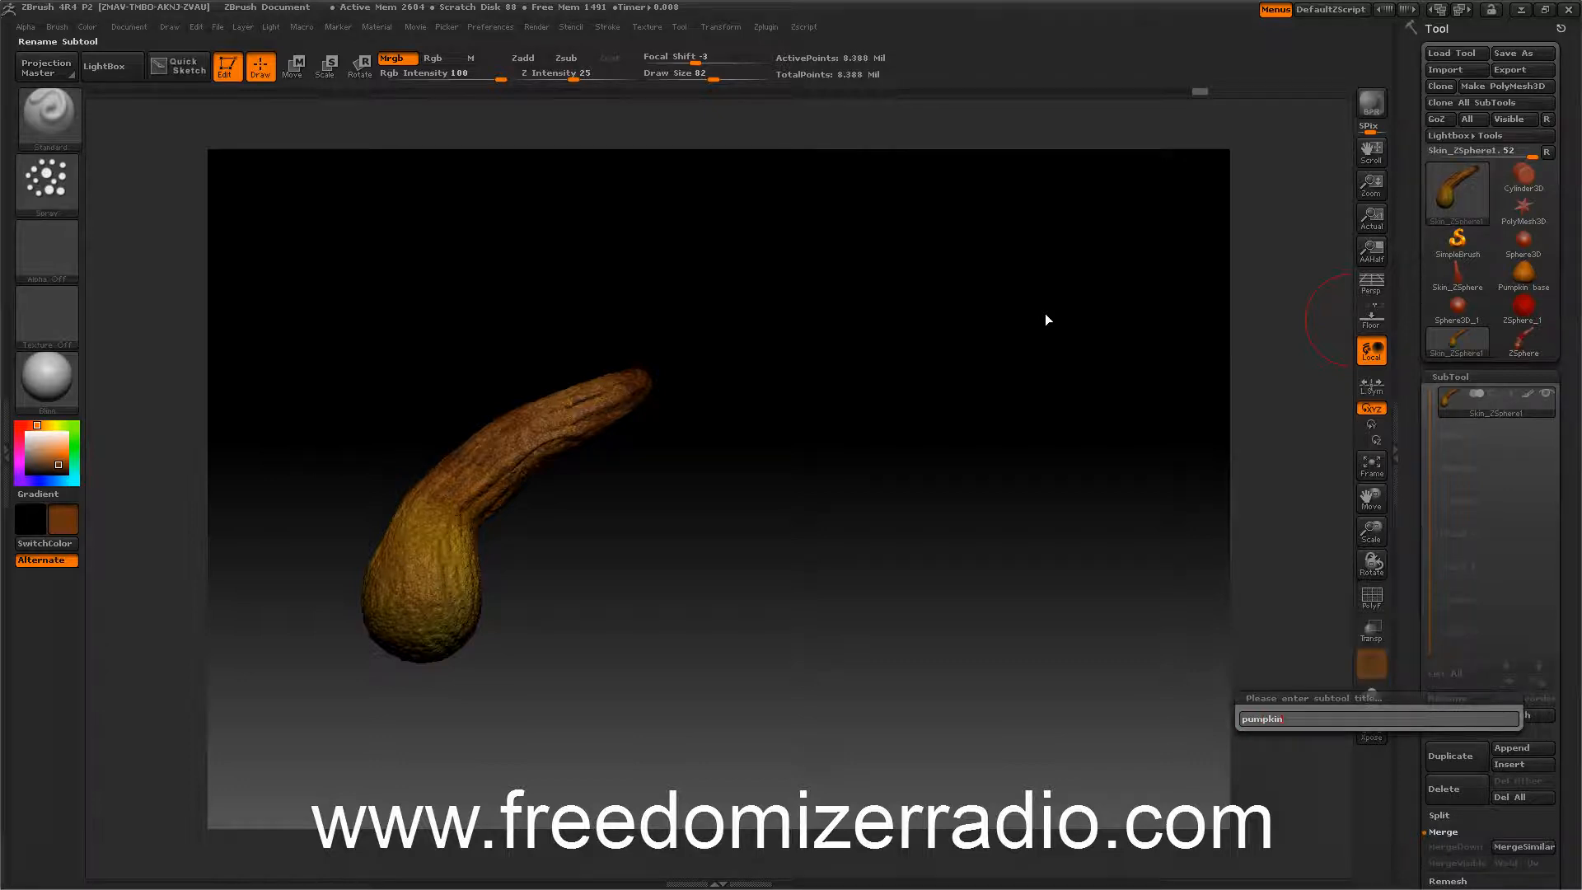
pyautogui.press('Return')
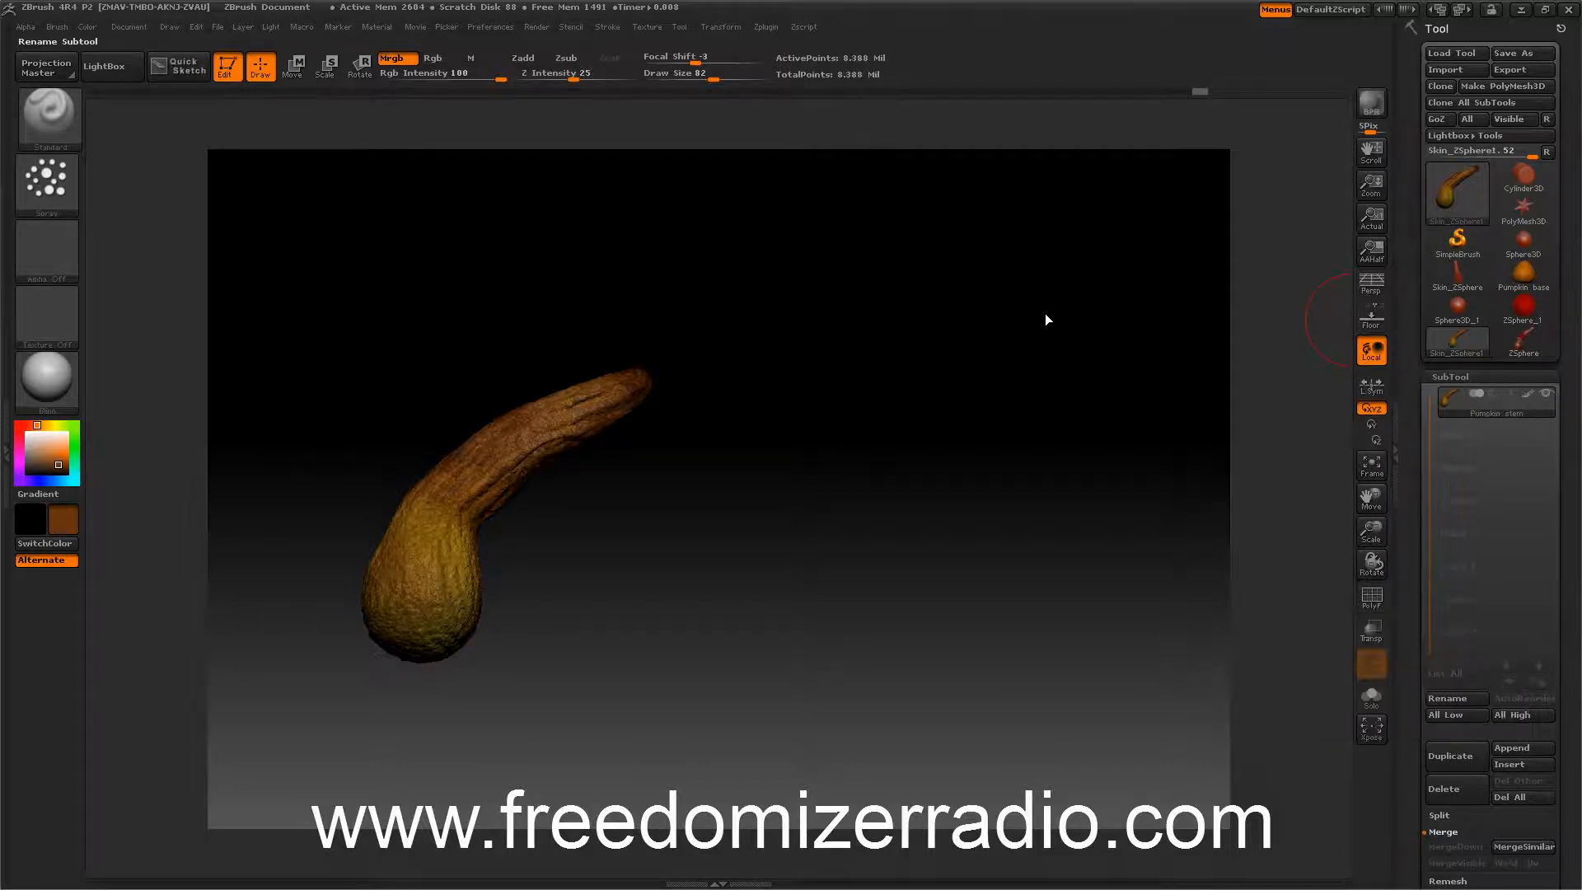
# Switch to the Pumpkin base tool and append the Pumpkin stem as a subtool, viewing it with transparency.
pyautogui.click(1515, 285)
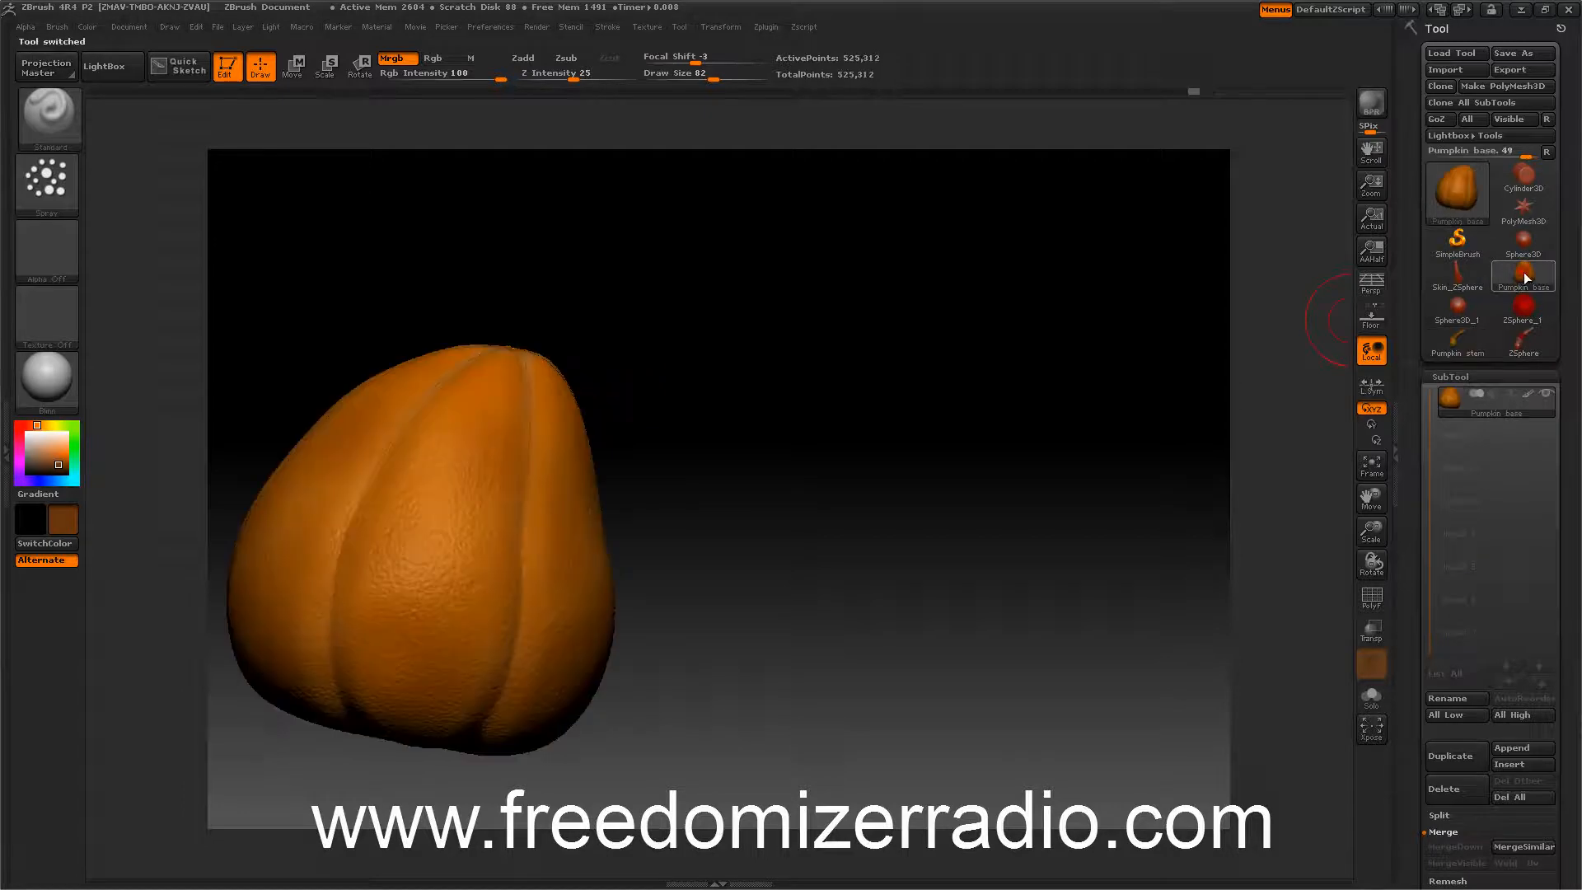
pyautogui.moveTo(1418, 573); pyautogui.dragTo(1277, 405)
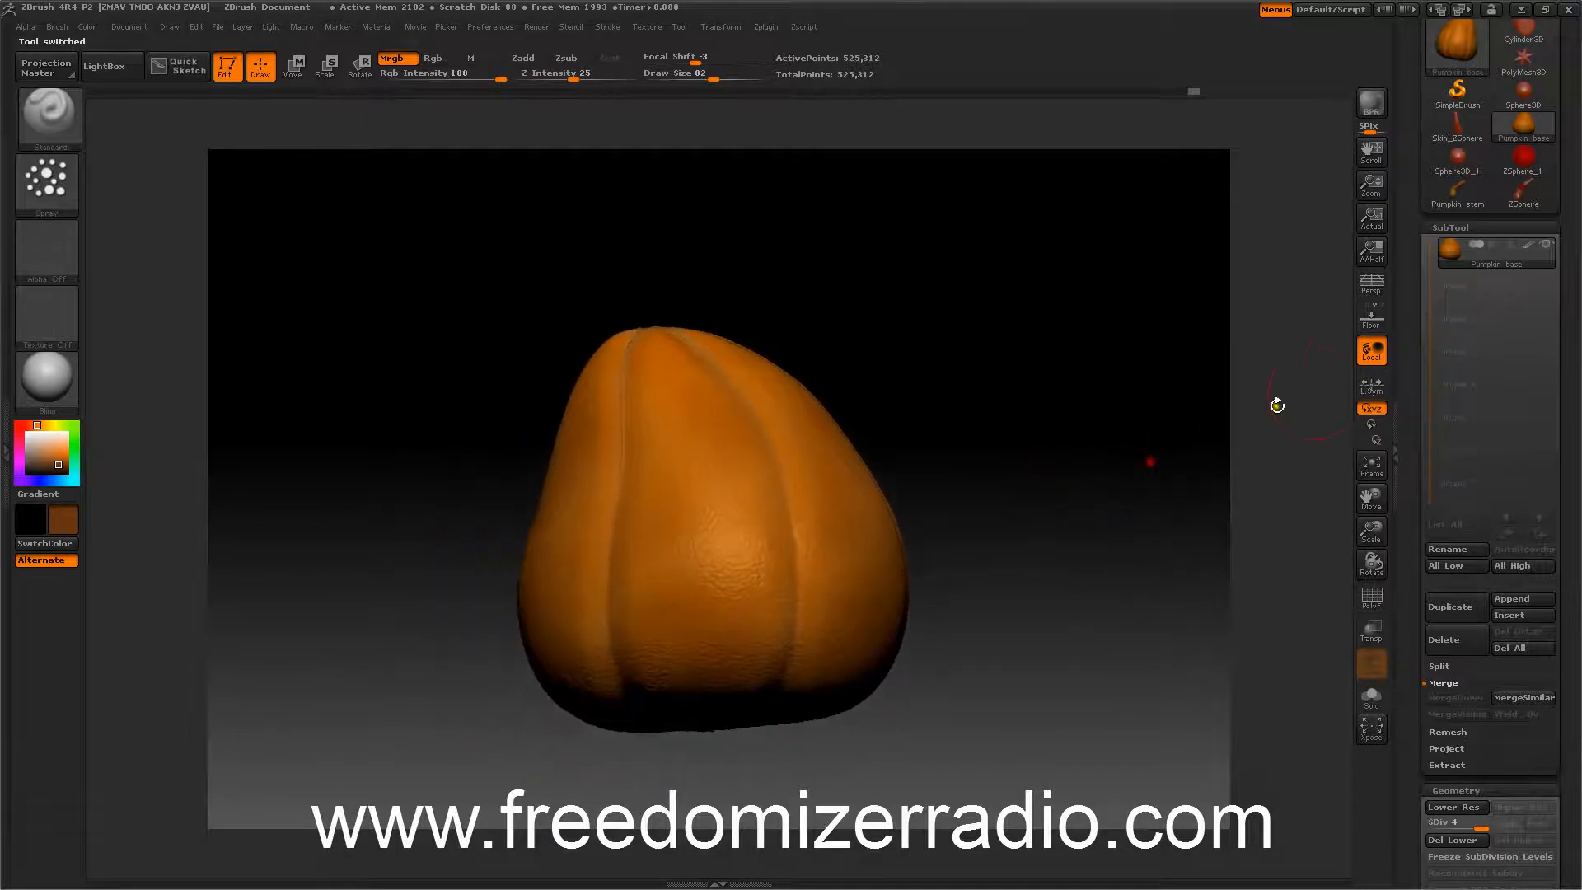
pyautogui.click(1508, 601)
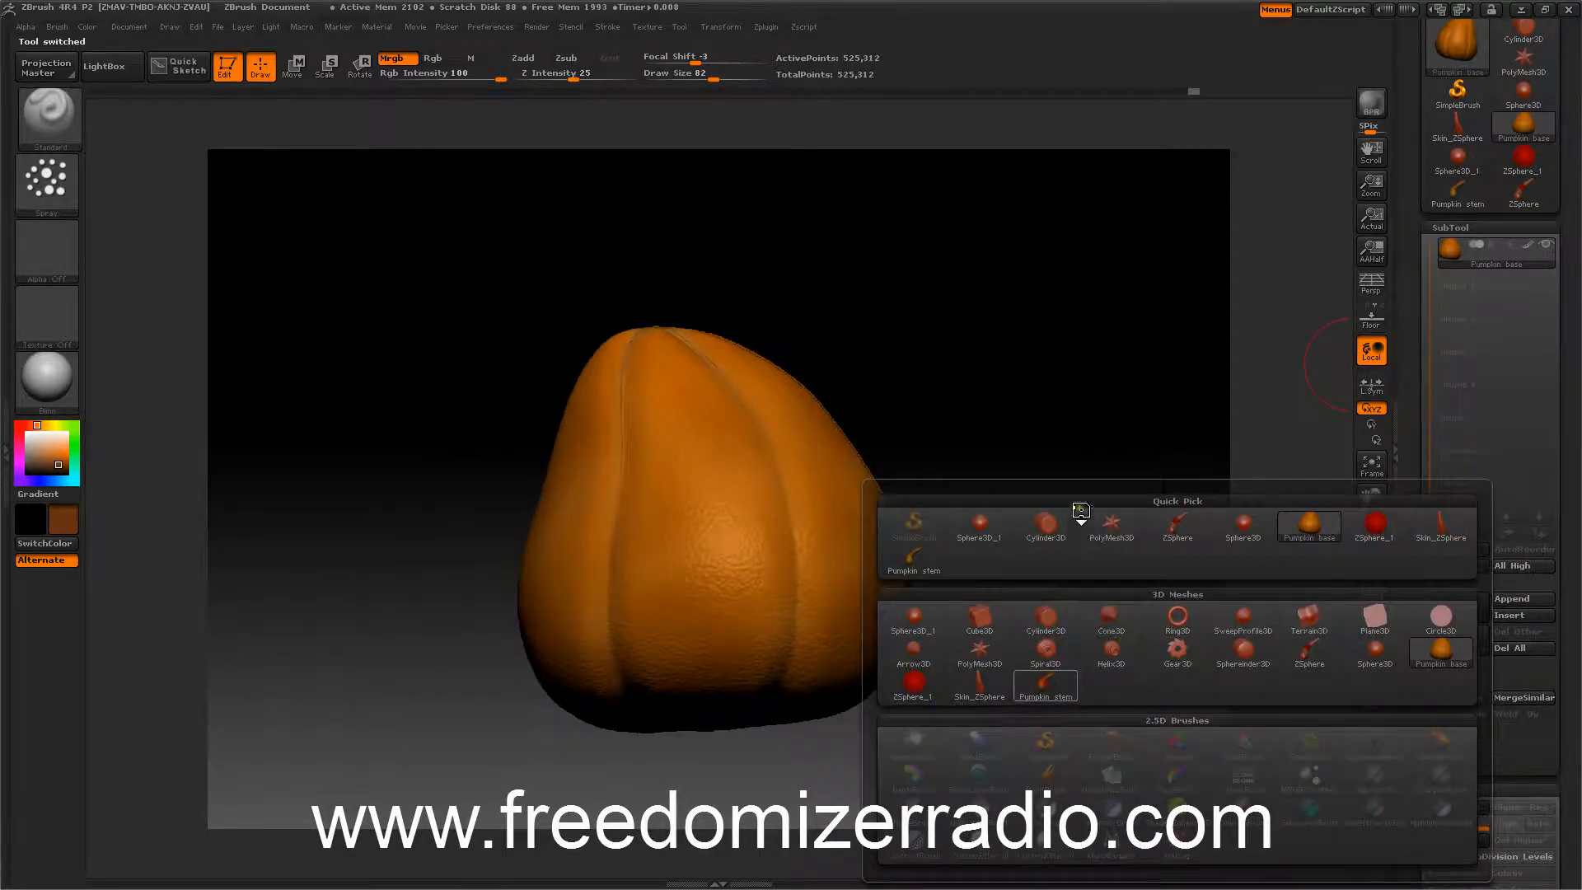
pyautogui.click(1371, 630)
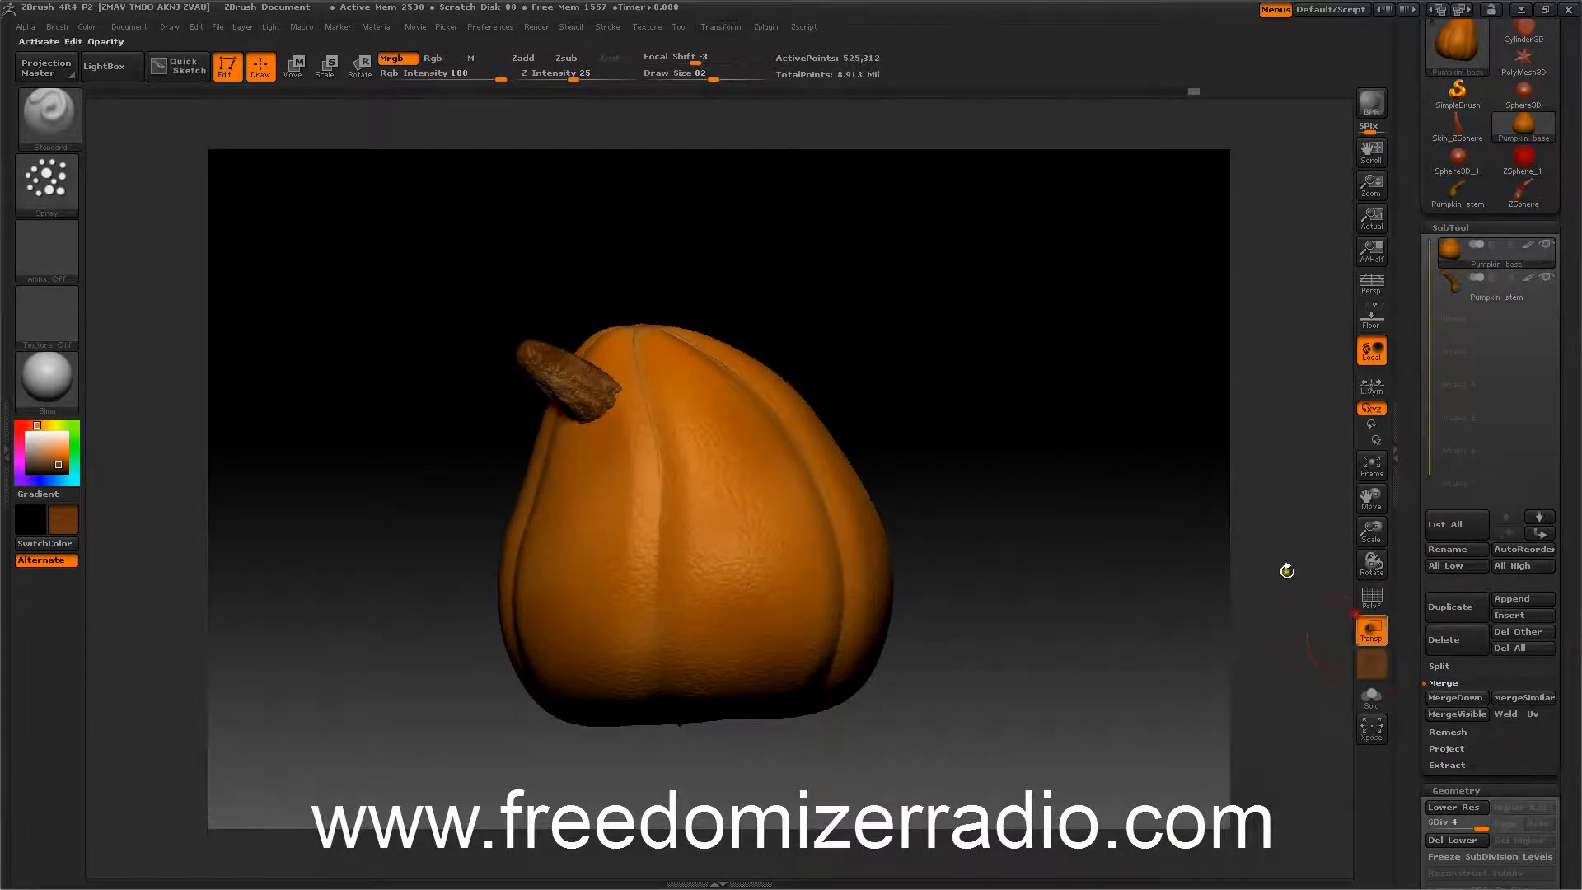
pyautogui.moveTo(1285, 565); pyautogui.dragTo(1187, 522)
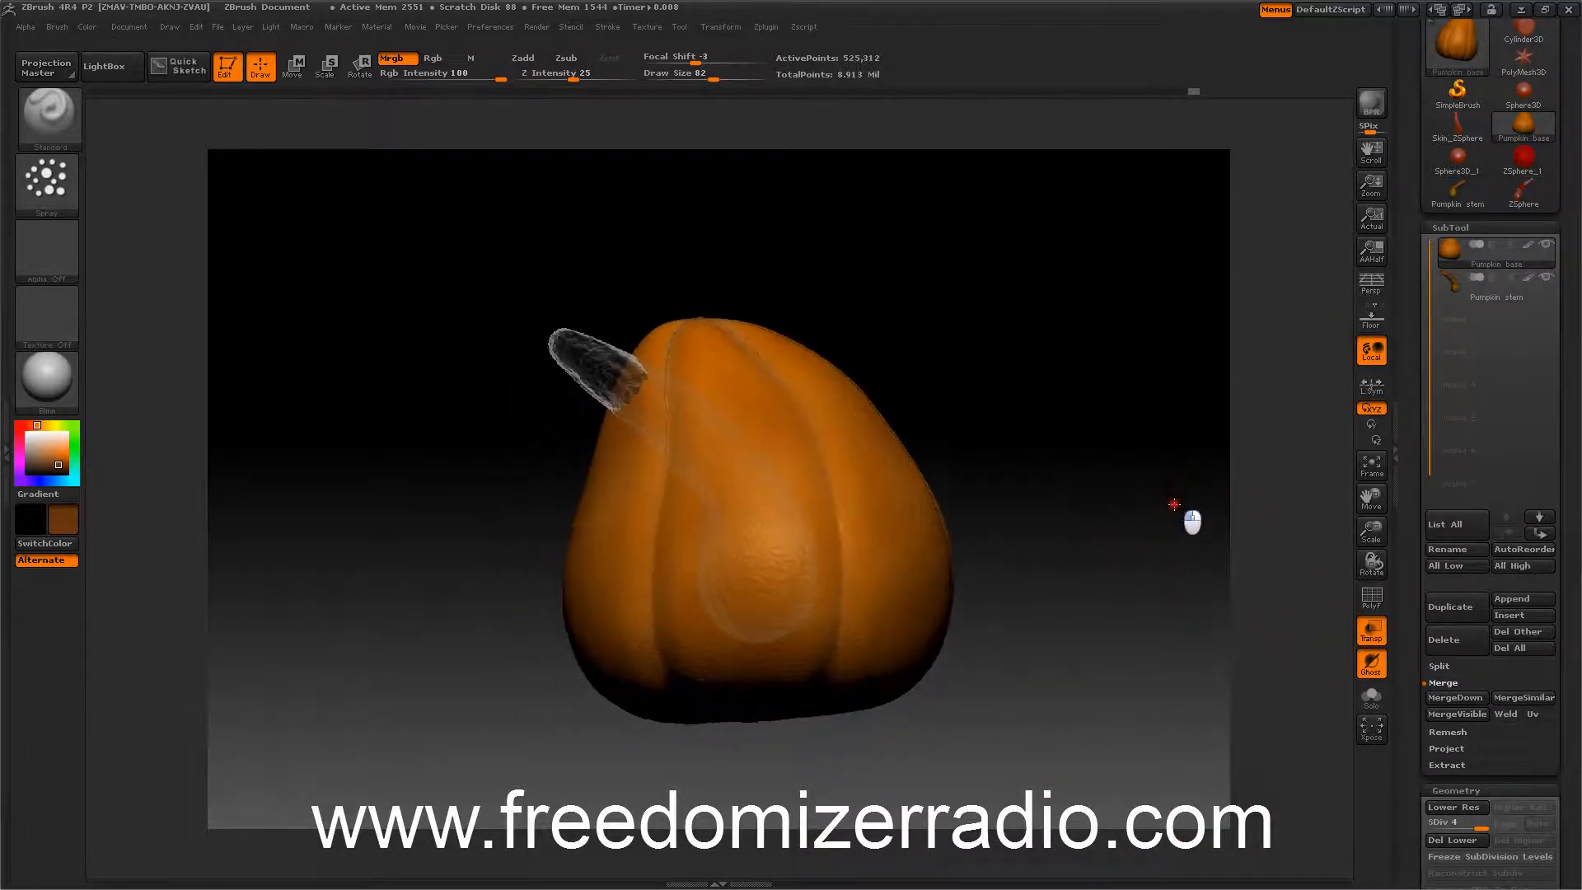
# Select the Pumpkin stem subtool and shrink it with the Deformation Size slider.
pyautogui.click(1450, 285)
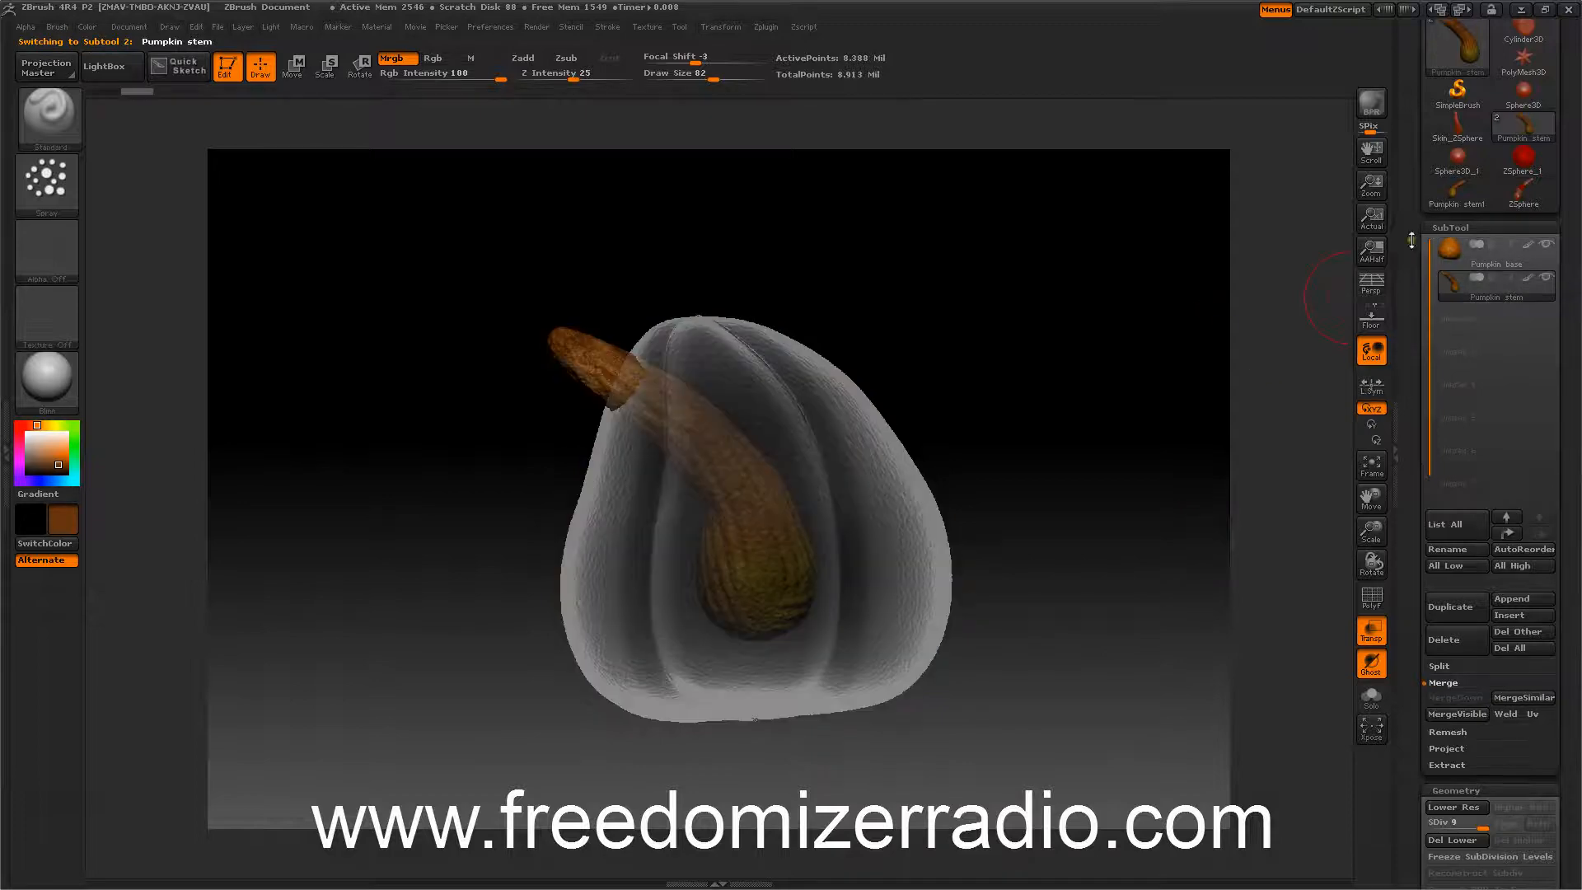
pyautogui.moveTo(1423, 395)
pyautogui.mouseDown()
pyautogui.moveTo(1412, 275)
pyautogui.moveTo(1412, 417)
pyautogui.mouseUp()
pyautogui.moveTo(1414, 512); pyautogui.dragTo(1421, 329)
pyautogui.moveTo(1506, 478); pyautogui.dragTo(1446, 484)
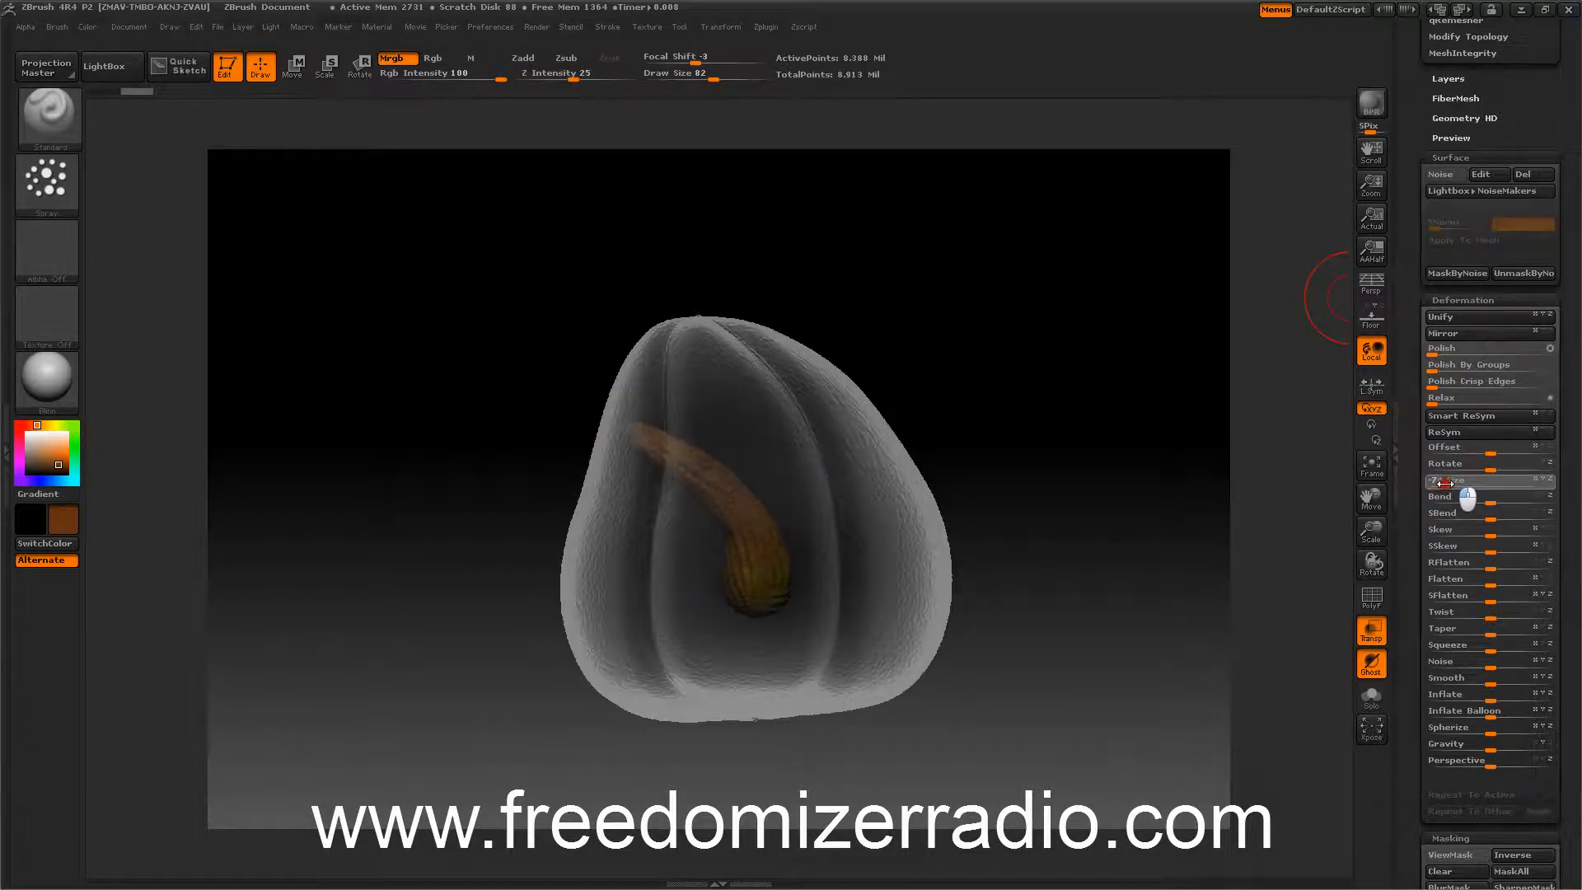
# Move the stem upward with the Move transpose so it rises out of the pumpkin's top.
pyautogui.moveTo(1085, 405)
pyautogui.mouseDown()
pyautogui.moveTo(1098, 435)
pyautogui.moveTo(1078, 391)
pyautogui.mouseUp()
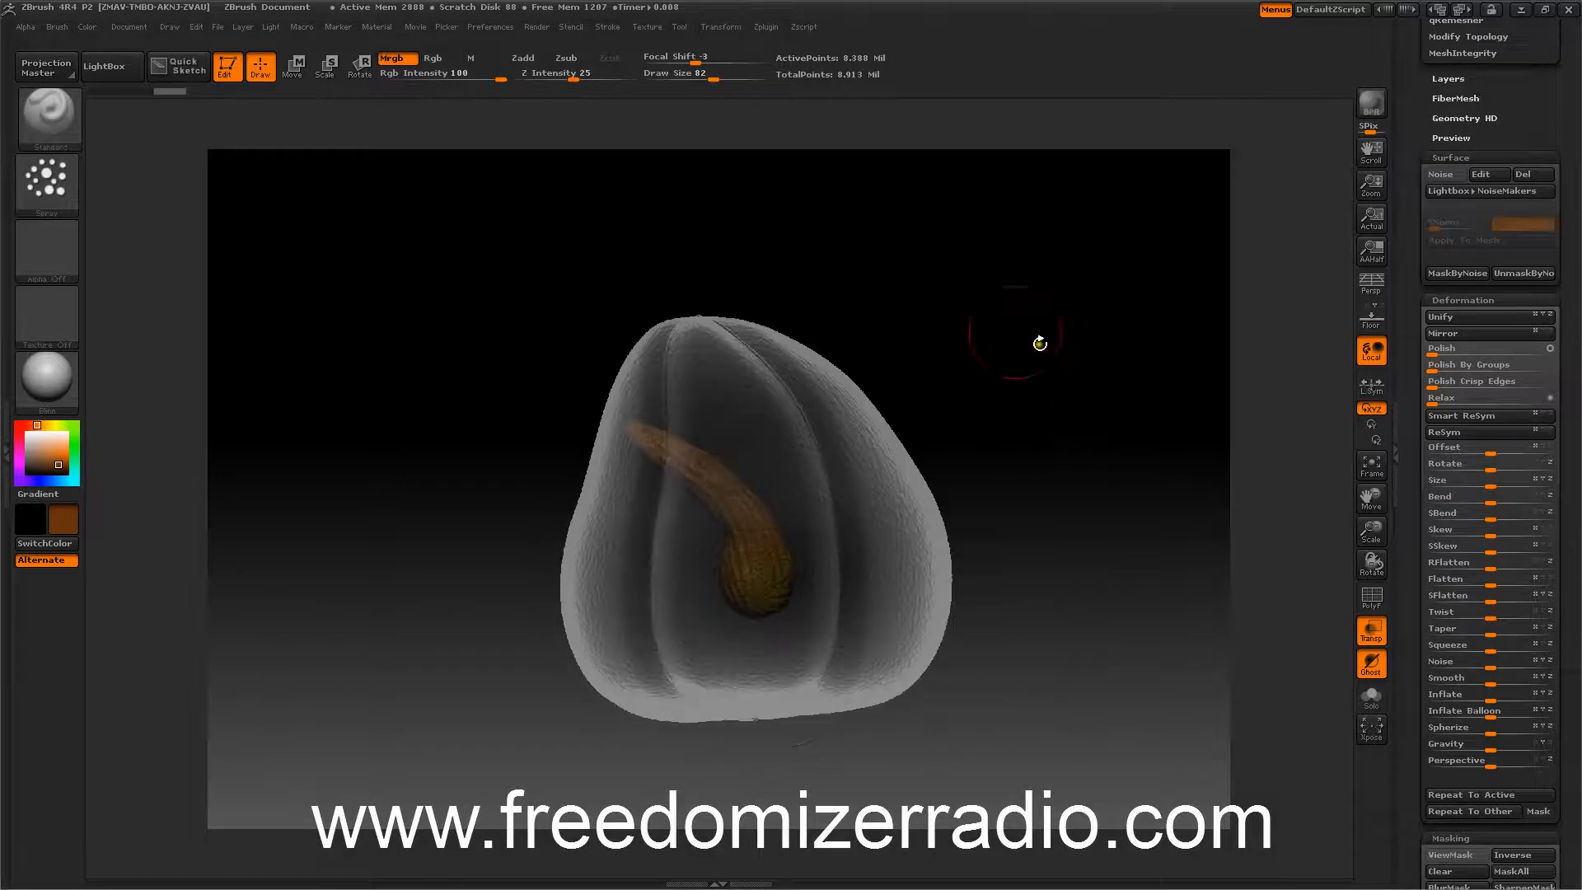
pyautogui.click(297, 71)
pyautogui.moveTo(644, 578); pyautogui.dragTo(642, 376)
pyautogui.moveTo(1013, 409); pyautogui.dragTo(1033, 366)
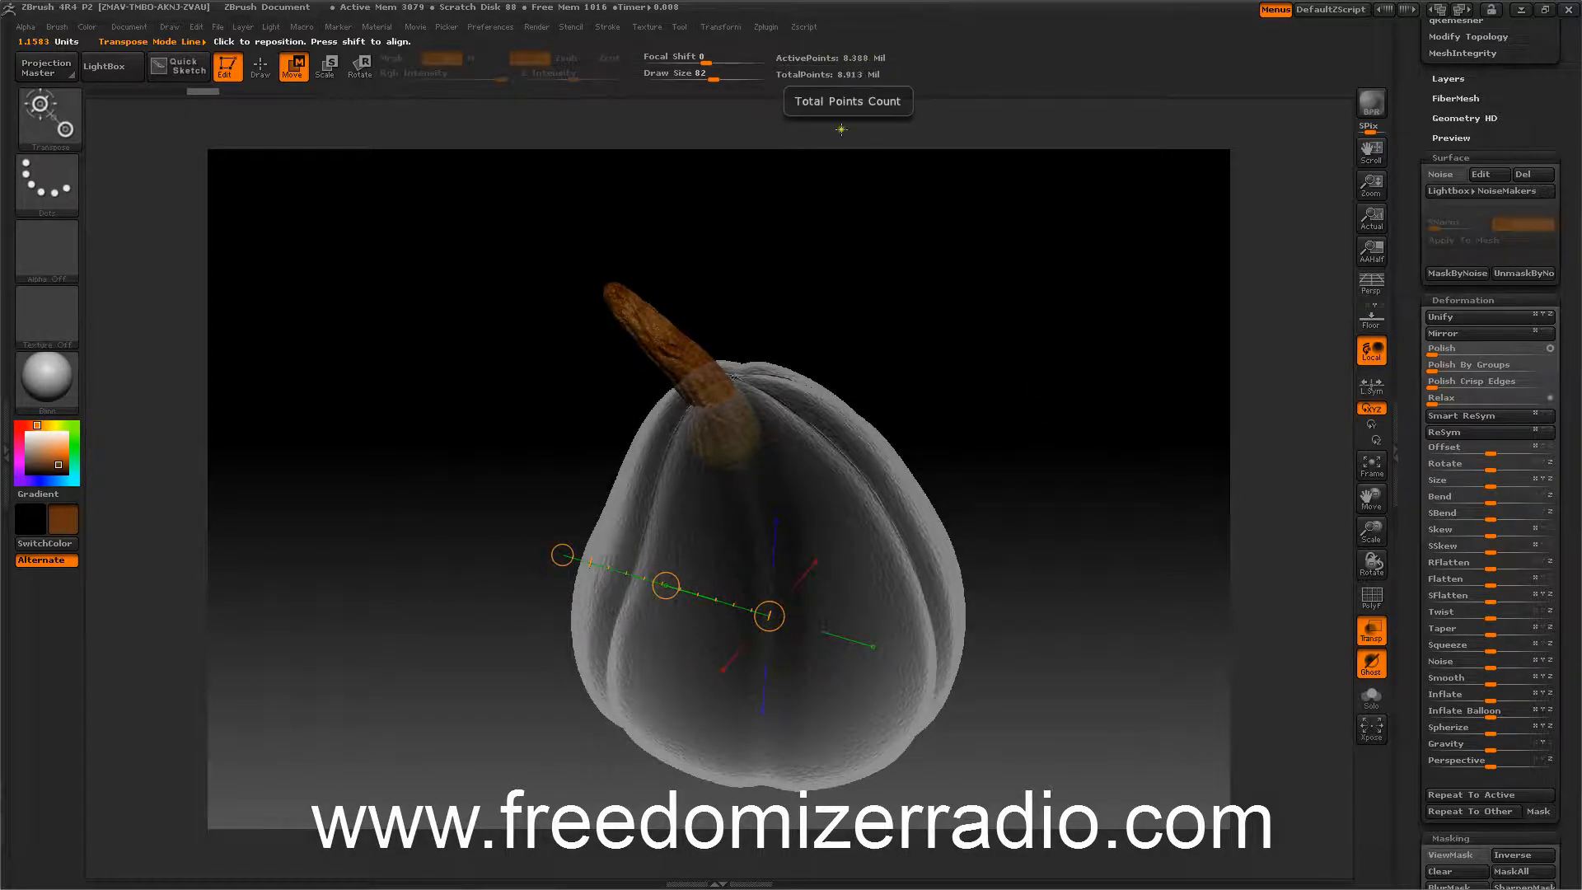
pyautogui.moveTo(665, 585)
pyautogui.mouseDown()
pyautogui.moveTo(681, 601)
pyautogui.moveTo(680, 566)
pyautogui.mouseUp()
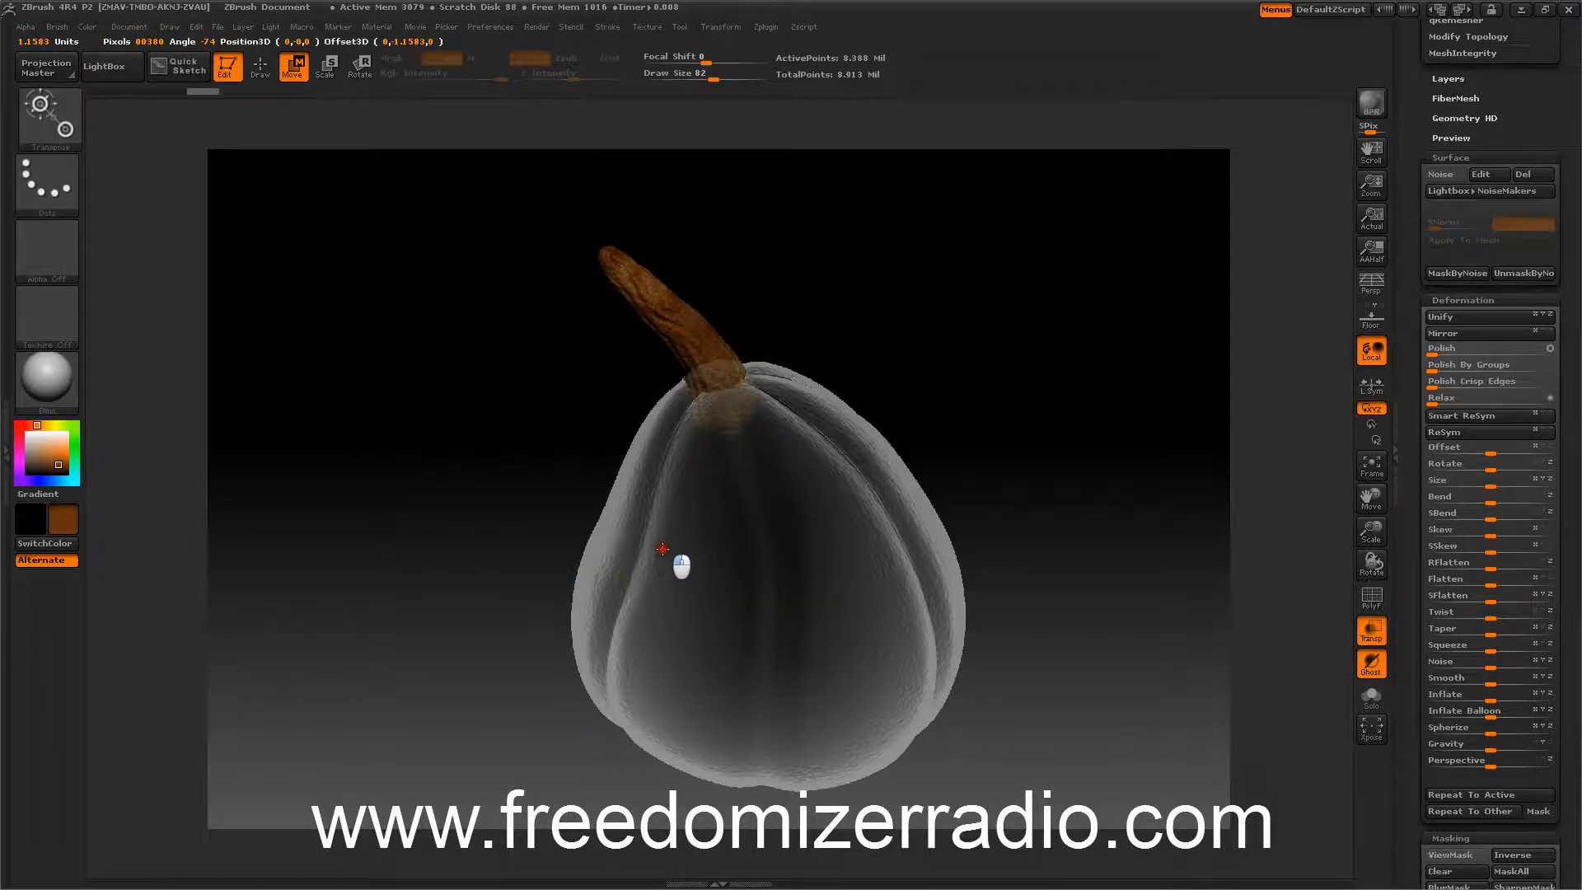
# Rotate the stem about its base with the Rotate transpose, working from a top view.
pyautogui.moveTo(1048, 418); pyautogui.dragTo(977, 291)
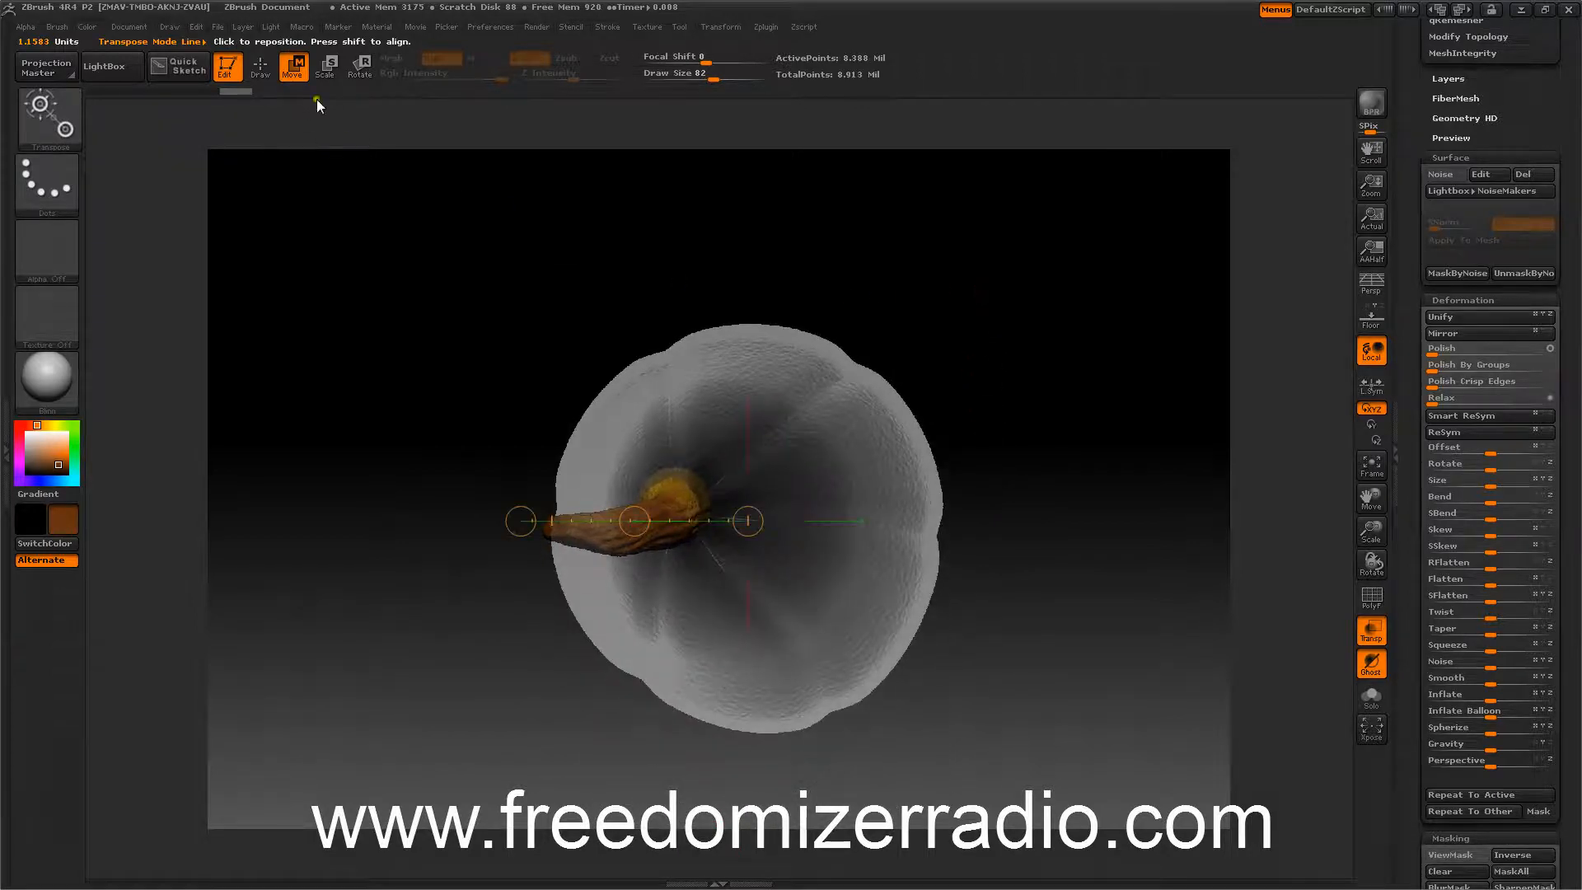
pyautogui.click(360, 69)
pyautogui.moveTo(645, 534); pyautogui.dragTo(600, 536)
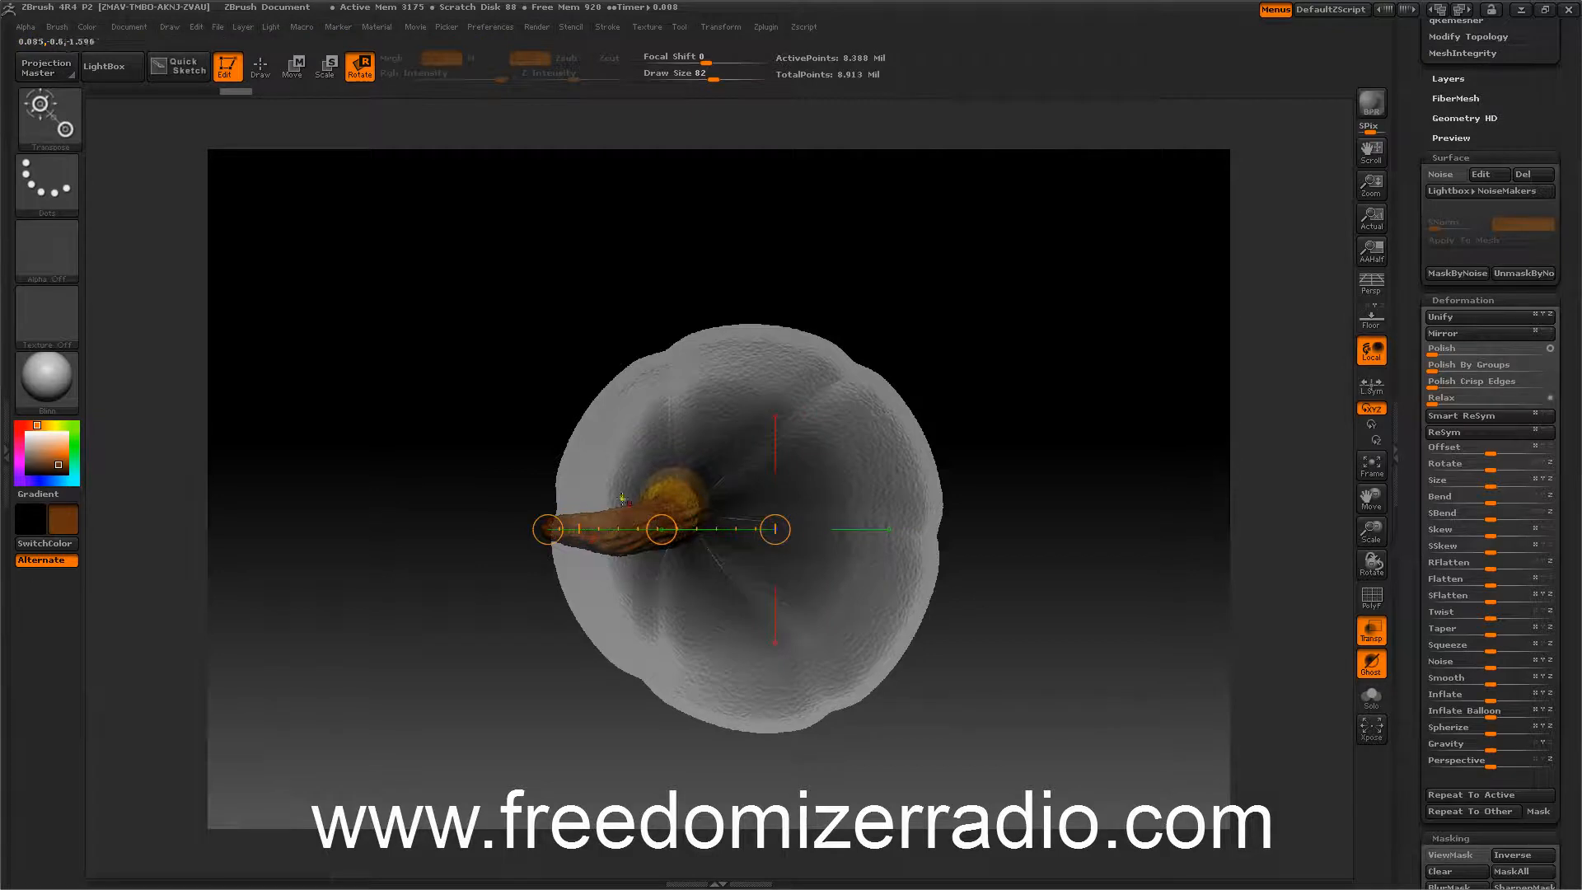
pyautogui.moveTo(676, 498)
pyautogui.mouseDown()
pyautogui.moveTo(656, 523)
pyautogui.moveTo(545, 535)
pyautogui.mouseUp()
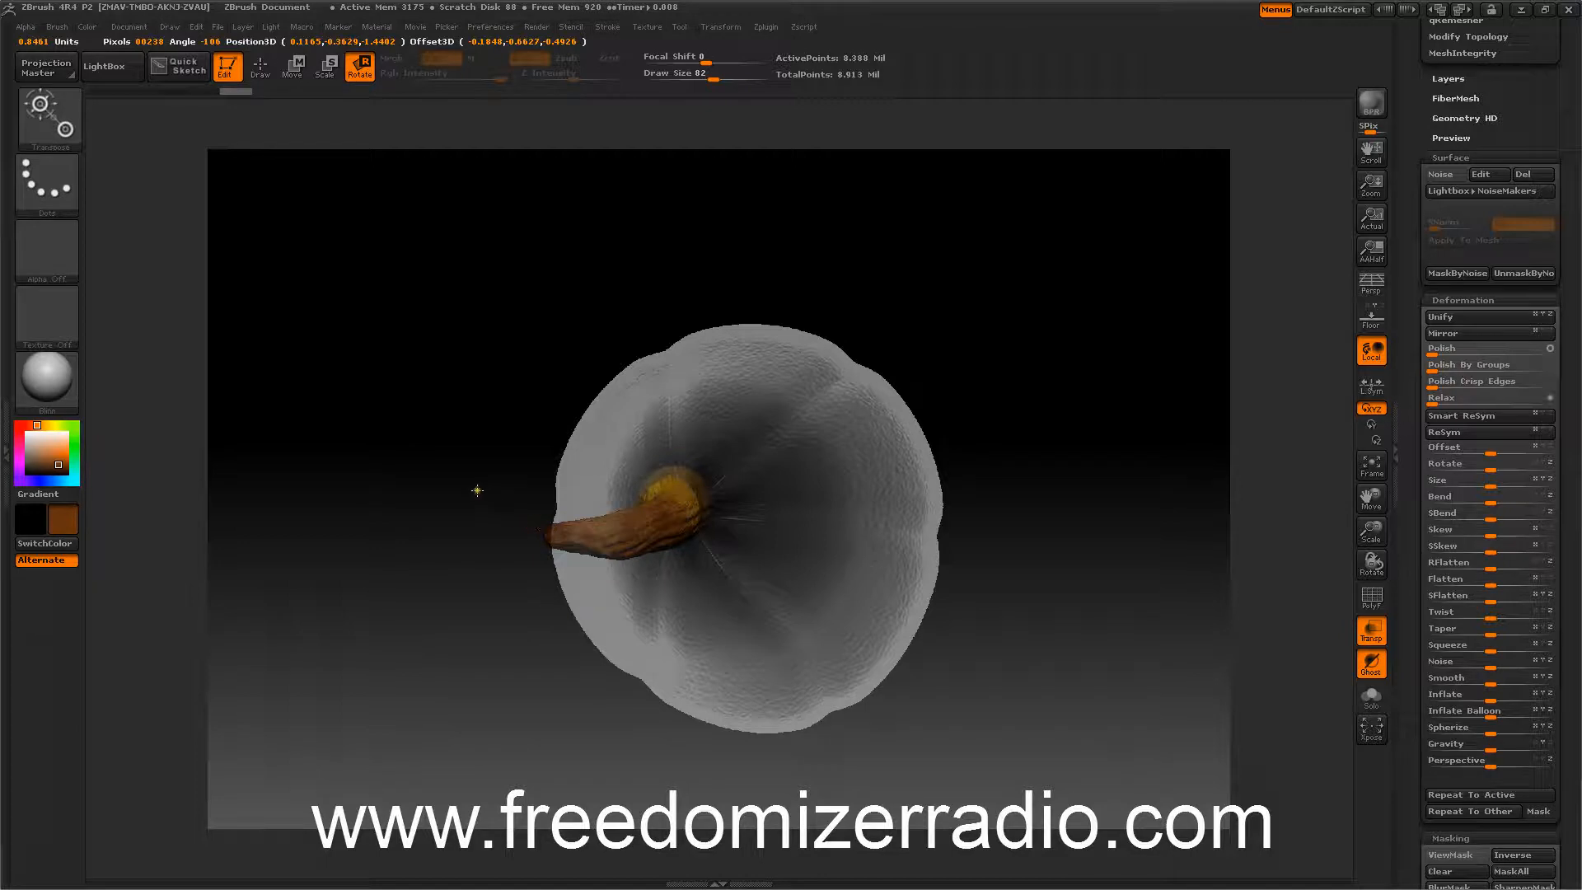
# Reposition the stem with the Move transpose so its base sits at the centre of the pumpkin's top.
pyautogui.moveTo(468, 465)
pyautogui.mouseDown()
pyautogui.moveTo(540, 537)
pyautogui.moveTo(494, 464)
pyautogui.mouseUp()
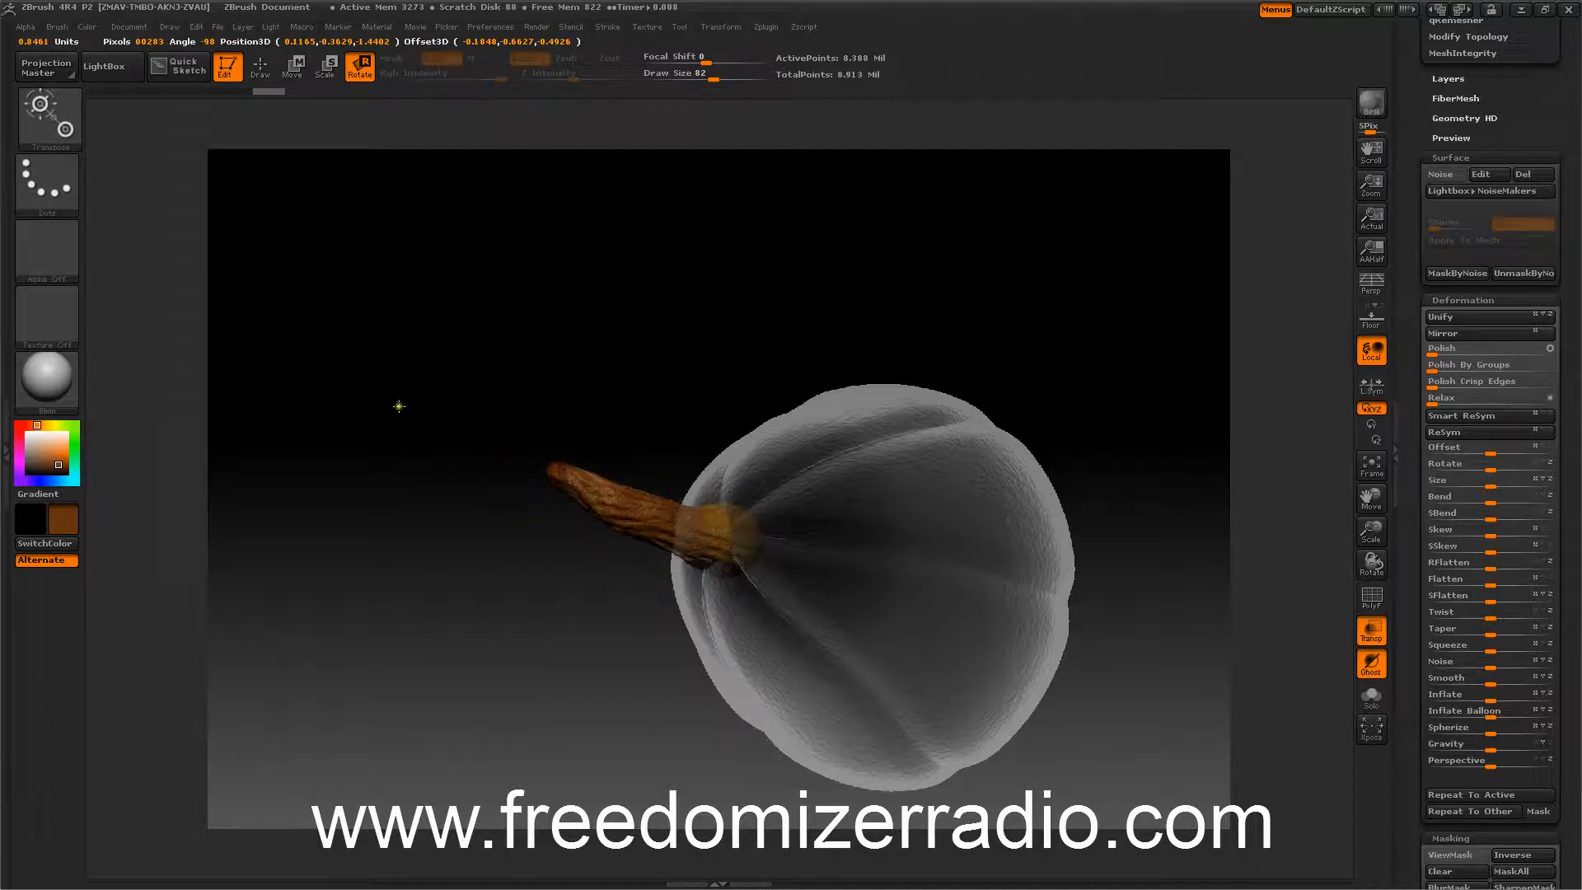
pyautogui.moveTo(423, 406); pyautogui.dragTo(407, 442)
pyautogui.moveTo(401, 399)
pyautogui.mouseDown()
pyautogui.moveTo(393, 374)
pyautogui.moveTo(409, 369)
pyautogui.mouseUp()
pyautogui.click(260, 67)
pyautogui.moveTo(869, 373)
pyautogui.mouseDown()
pyautogui.moveTo(858, 335)
pyautogui.moveTo(873, 369)
pyautogui.mouseUp()
pyautogui.moveTo(925, 462); pyautogui.dragTo(915, 383)
pyautogui.click(293, 66)
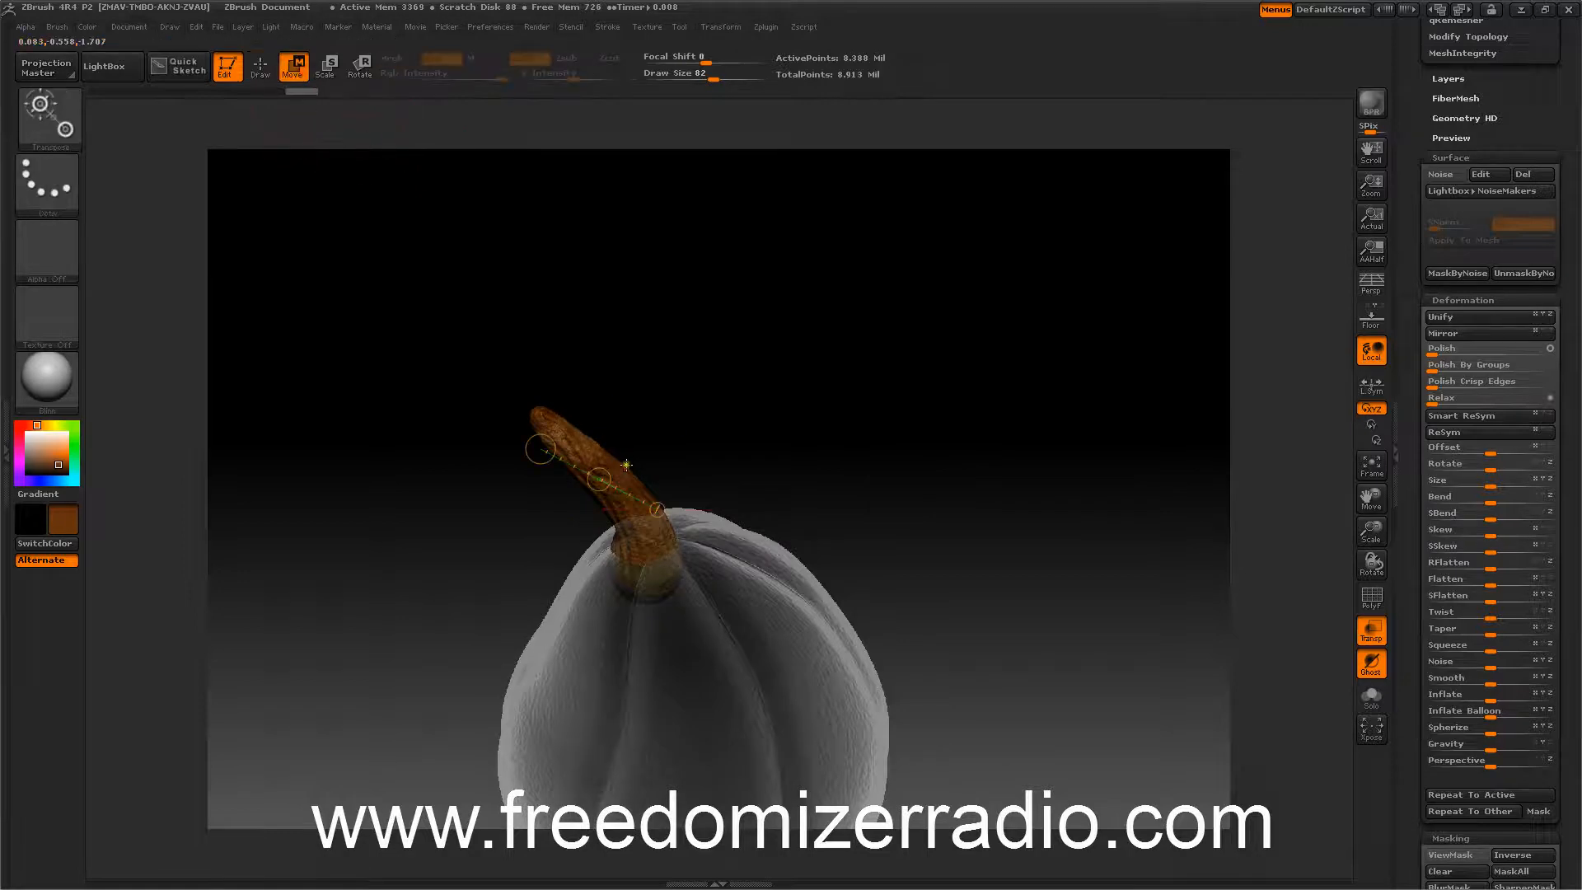
pyautogui.moveTo(641, 556); pyautogui.dragTo(813, 554)
pyautogui.moveTo(860, 403); pyautogui.dragTo(802, 408)
pyautogui.moveTo(665, 569); pyautogui.dragTo(744, 568)
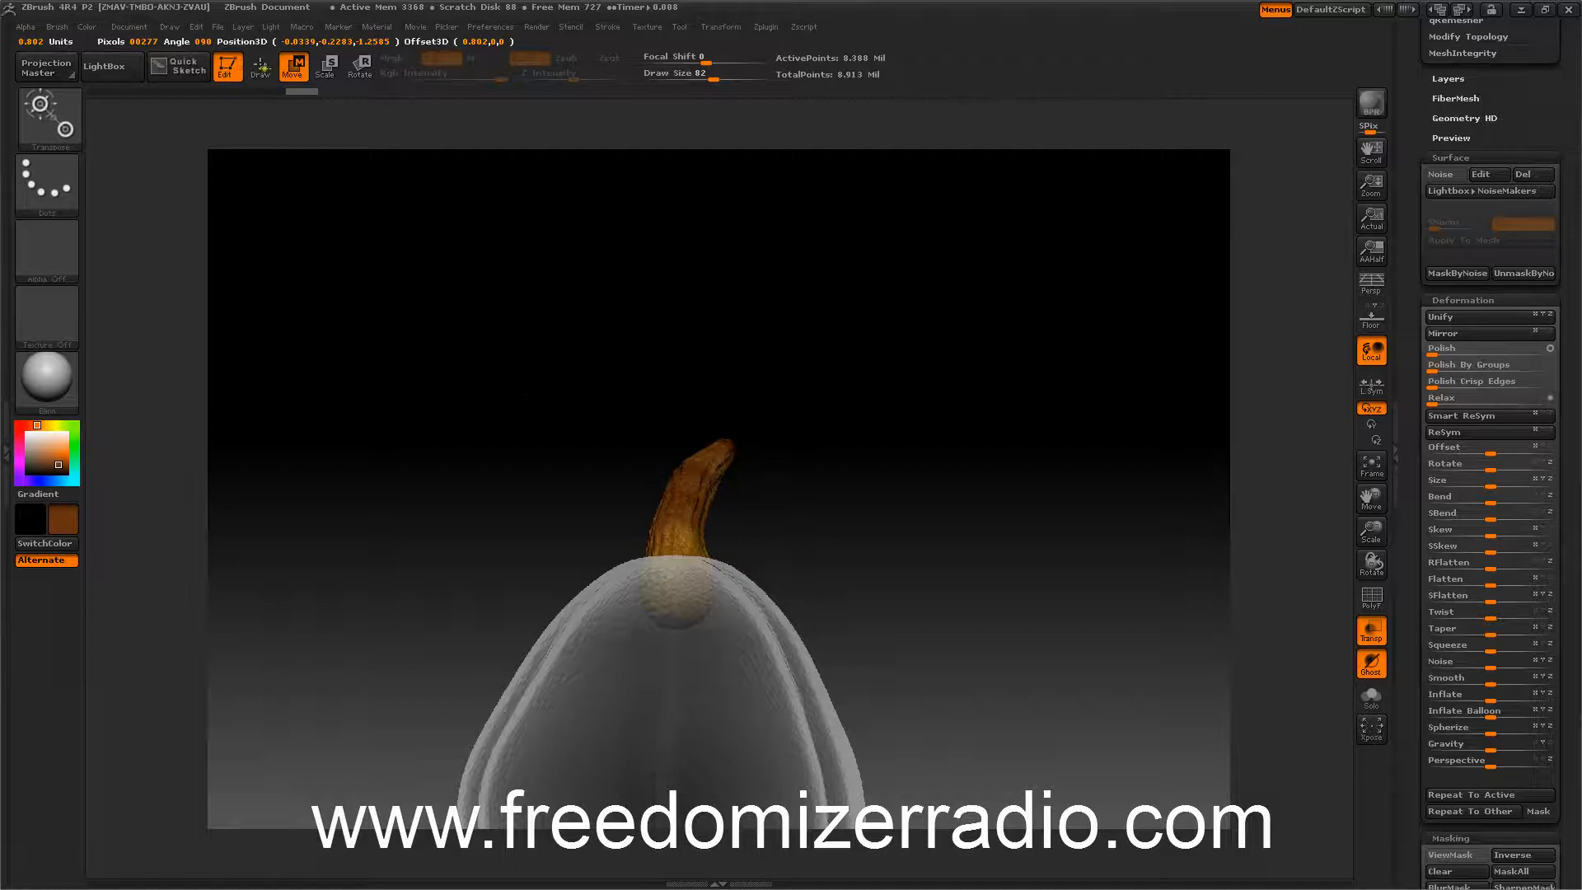
# Nudge the stem base slightly further into the pumpkin top with the Move transpose.
pyautogui.press('q')
pyautogui.moveTo(975, 304)
pyautogui.mouseDown()
pyautogui.moveTo(907, 393)
pyautogui.moveTo(857, 393)
pyautogui.moveTo(906, 392)
pyautogui.moveTo(904, 377)
pyautogui.mouseUp()
pyautogui.moveTo(509, 293); pyautogui.dragTo(514, 286)
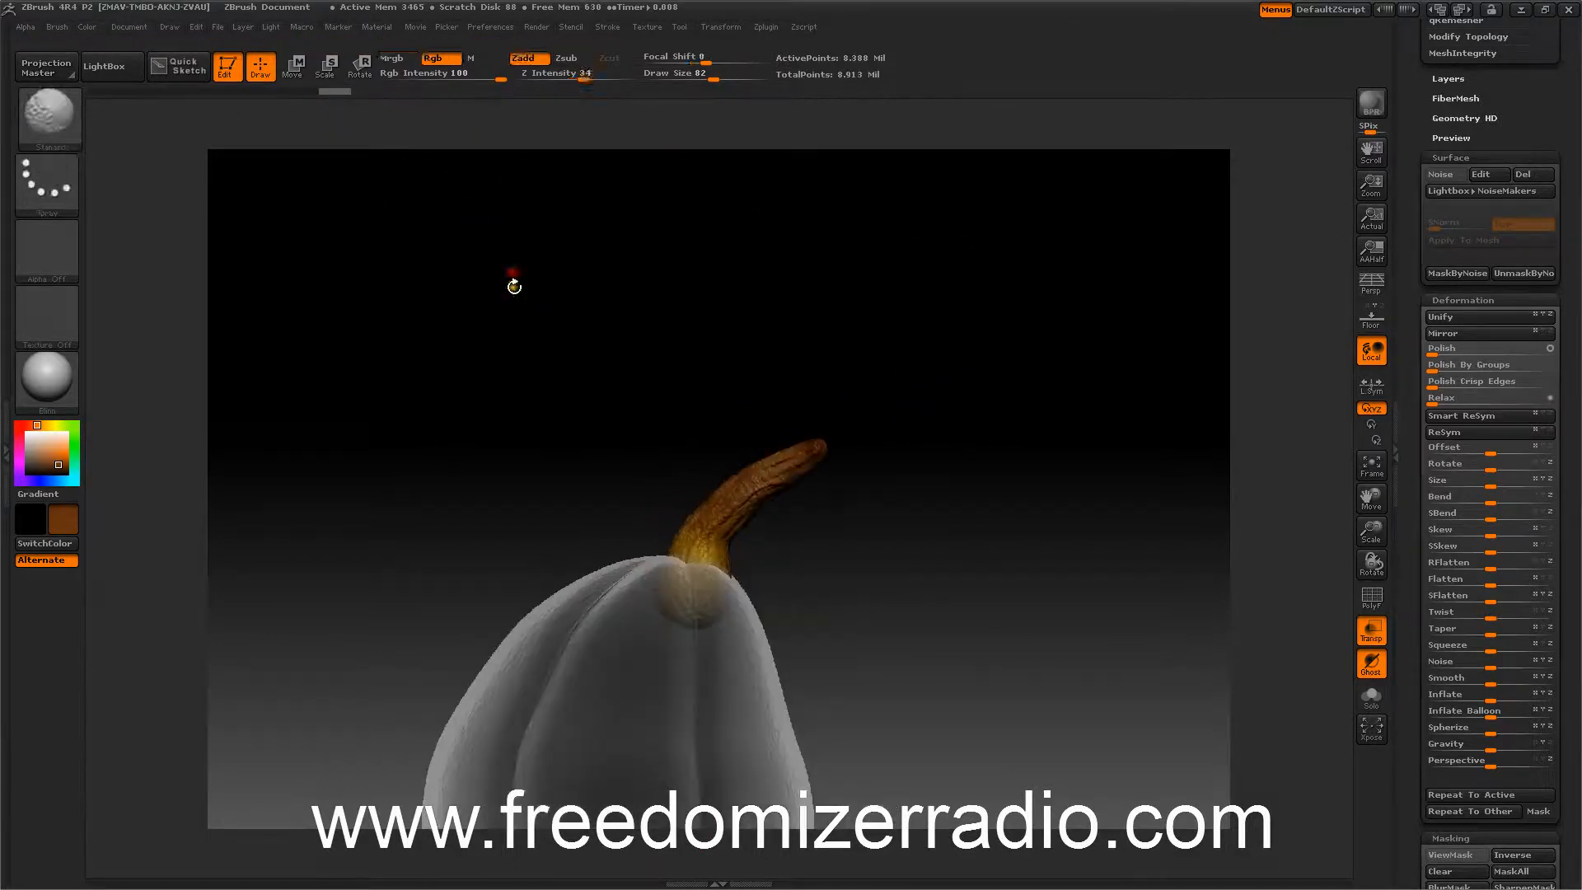
pyautogui.click(292, 66)
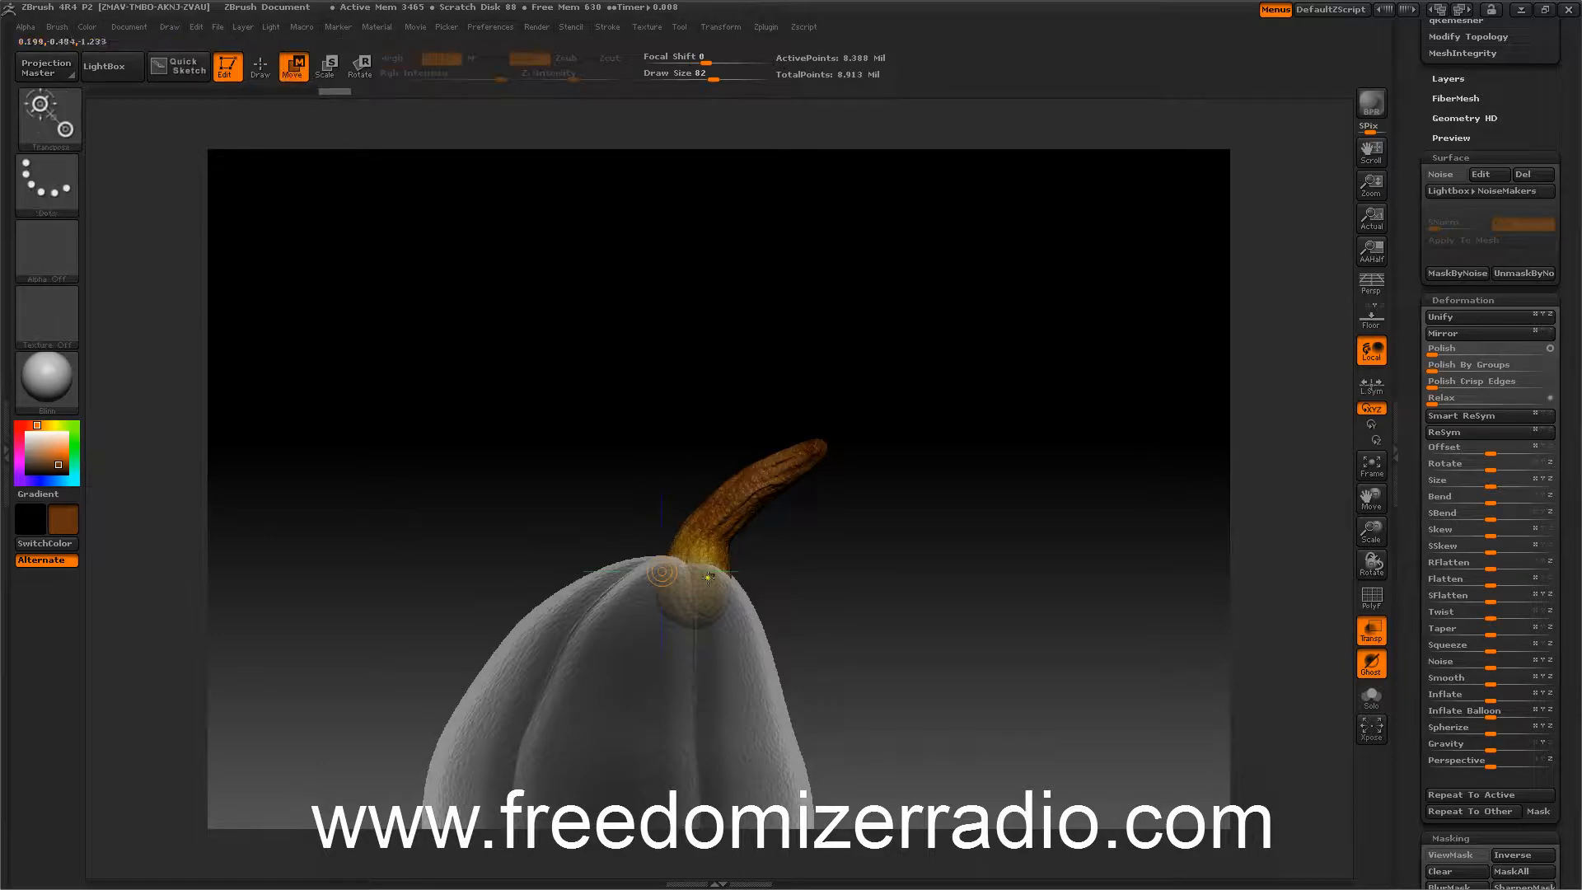
pyautogui.moveTo(709, 582)
pyautogui.mouseDown()
pyautogui.moveTo(581, 582)
pyautogui.moveTo(647, 601)
pyautogui.mouseUp()
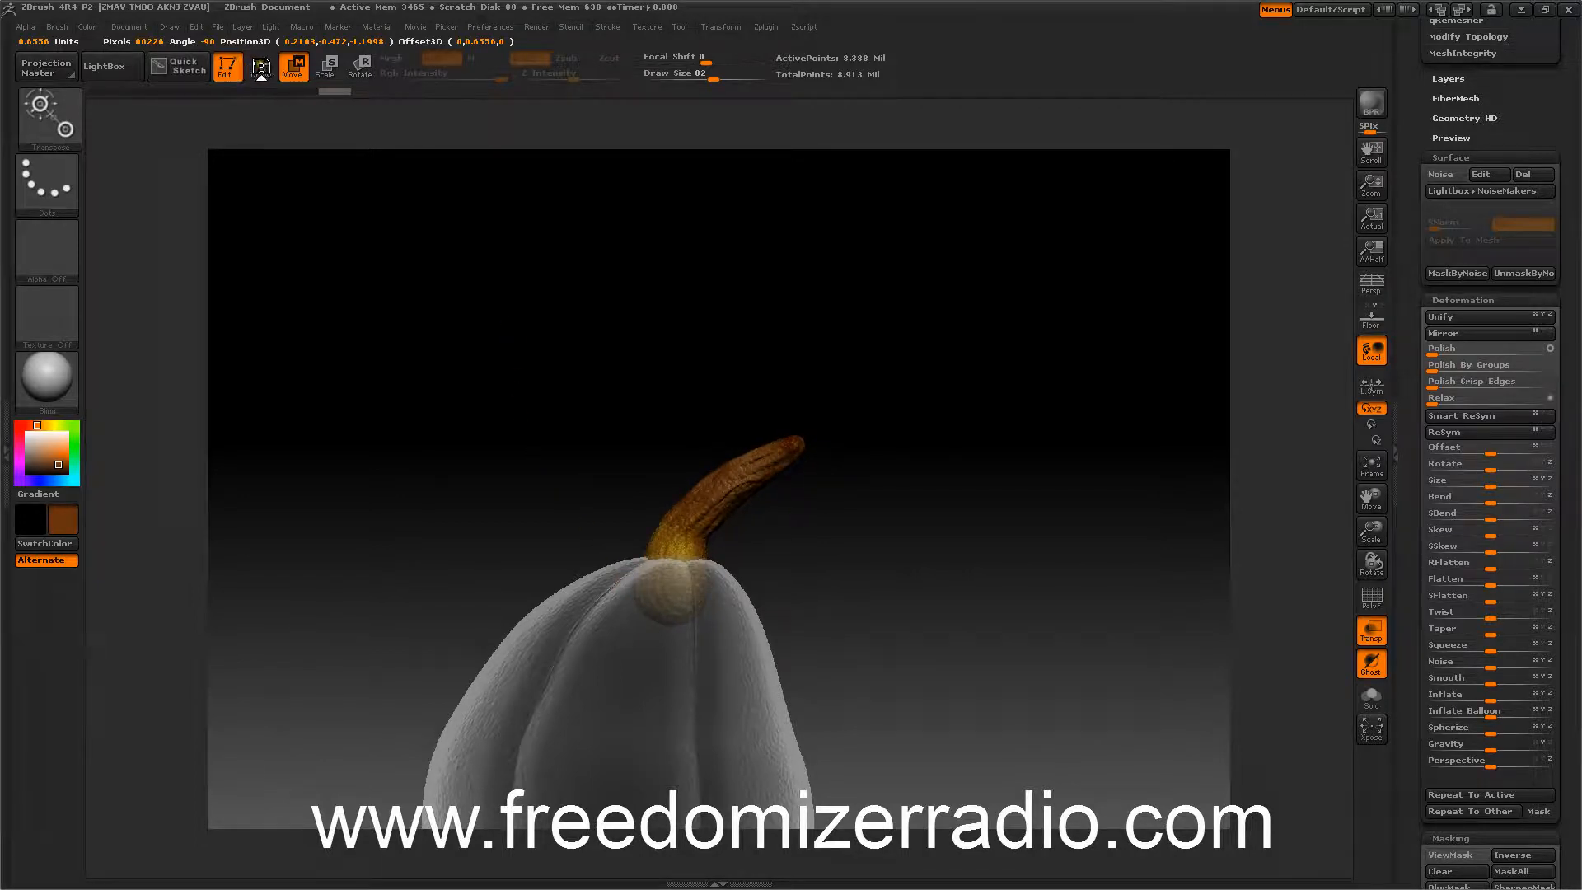
pyautogui.press('q')
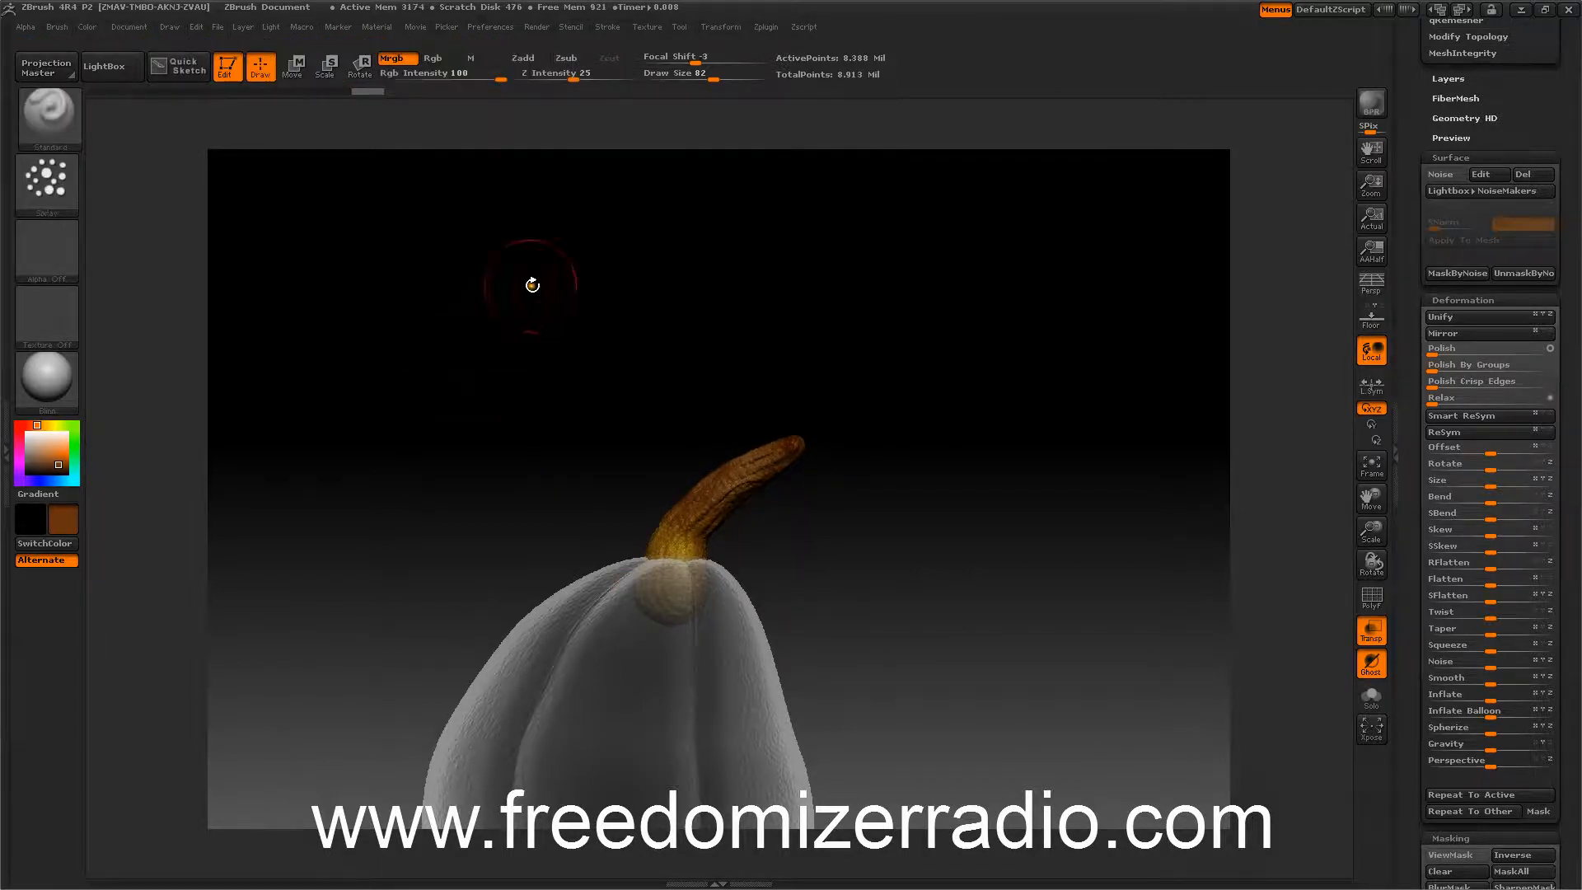
pyautogui.moveTo(532, 285)
pyautogui.mouseDown()
pyautogui.moveTo(526, 422)
pyautogui.moveTo(458, 412)
pyautogui.mouseUp()
# Turn off transparency to display the pumpkin and stem as solid meshes.
pyautogui.click(1371, 631)
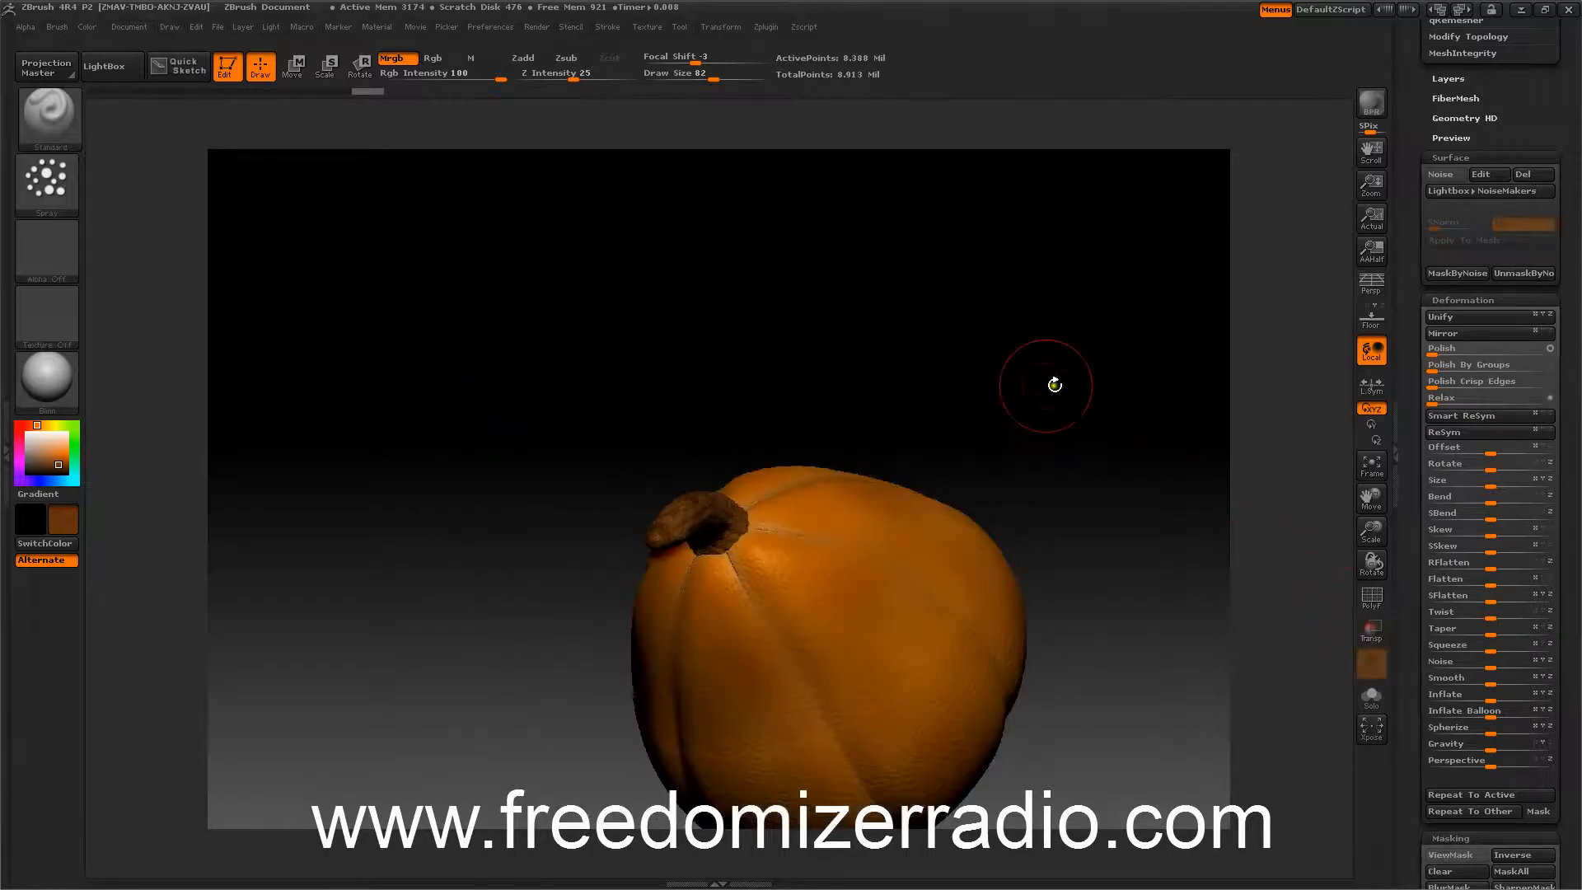
pyautogui.moveTo(1052, 374)
pyautogui.mouseDown()
pyautogui.moveTo(1084, 395)
pyautogui.moveTo(1099, 375)
pyautogui.moveTo(1169, 371)
pyautogui.moveTo(1169, 431)
pyautogui.moveTo(1041, 374)
pyautogui.moveTo(1006, 312)
pyautogui.moveTo(1003, 395)
pyautogui.moveTo(968, 421)
pyautogui.mouseUp()
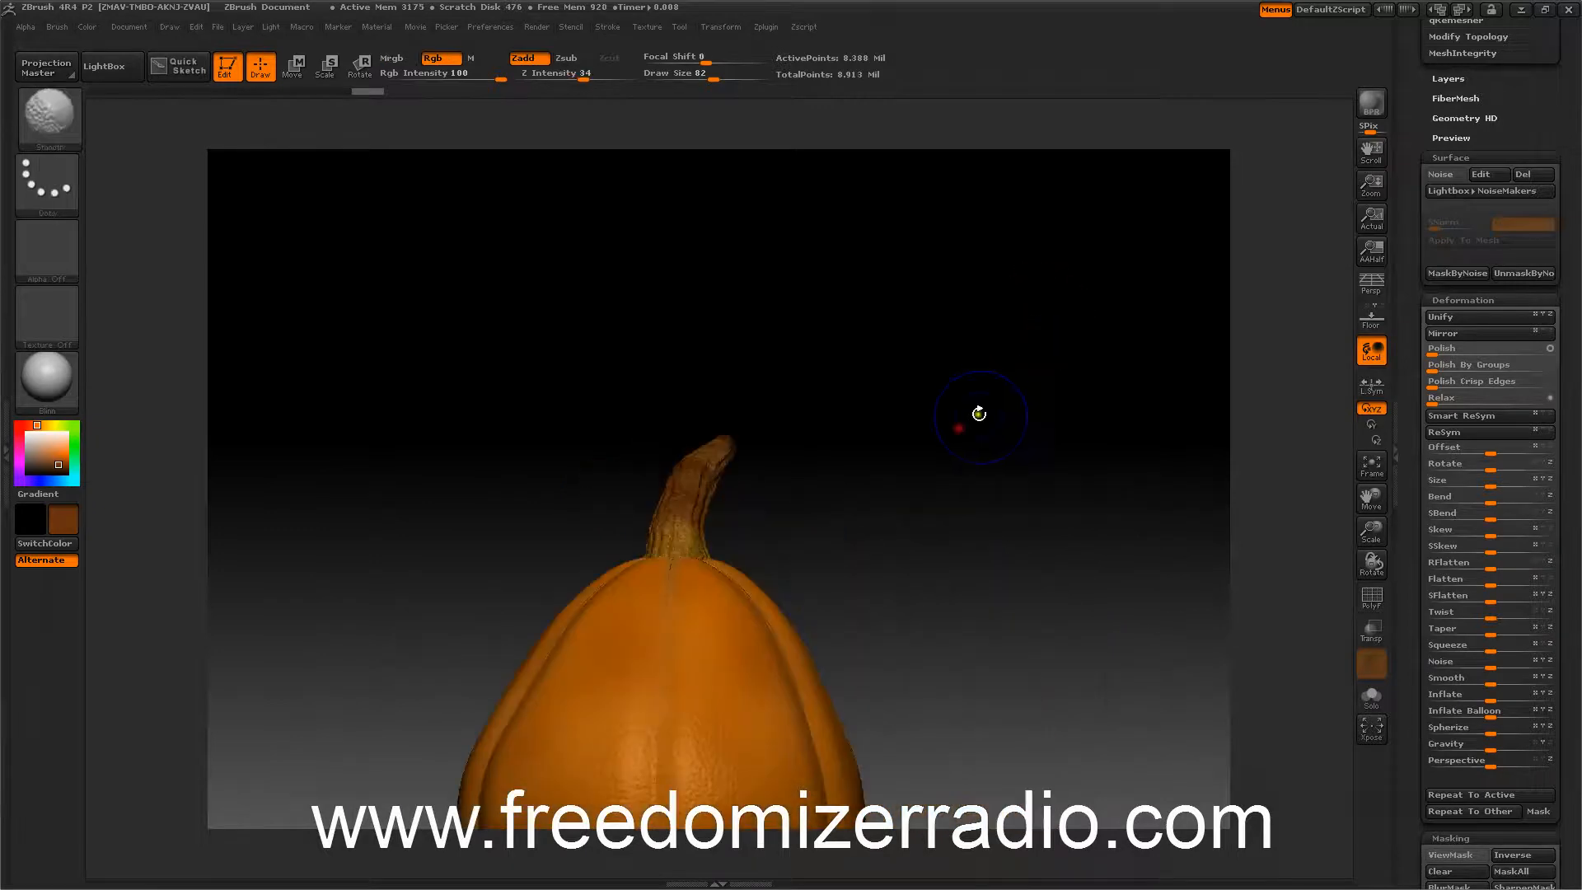
pyautogui.moveTo(1048, 515)
pyautogui.keyDown('alt'); pyautogui.mouseDown()
pyautogui.moveTo(1055, 325)
pyautogui.moveTo(1027, 392)
pyautogui.moveTo(1105, 388)
pyautogui.moveTo(1098, 370)
pyautogui.mouseUp(); pyautogui.keyUp('alt')
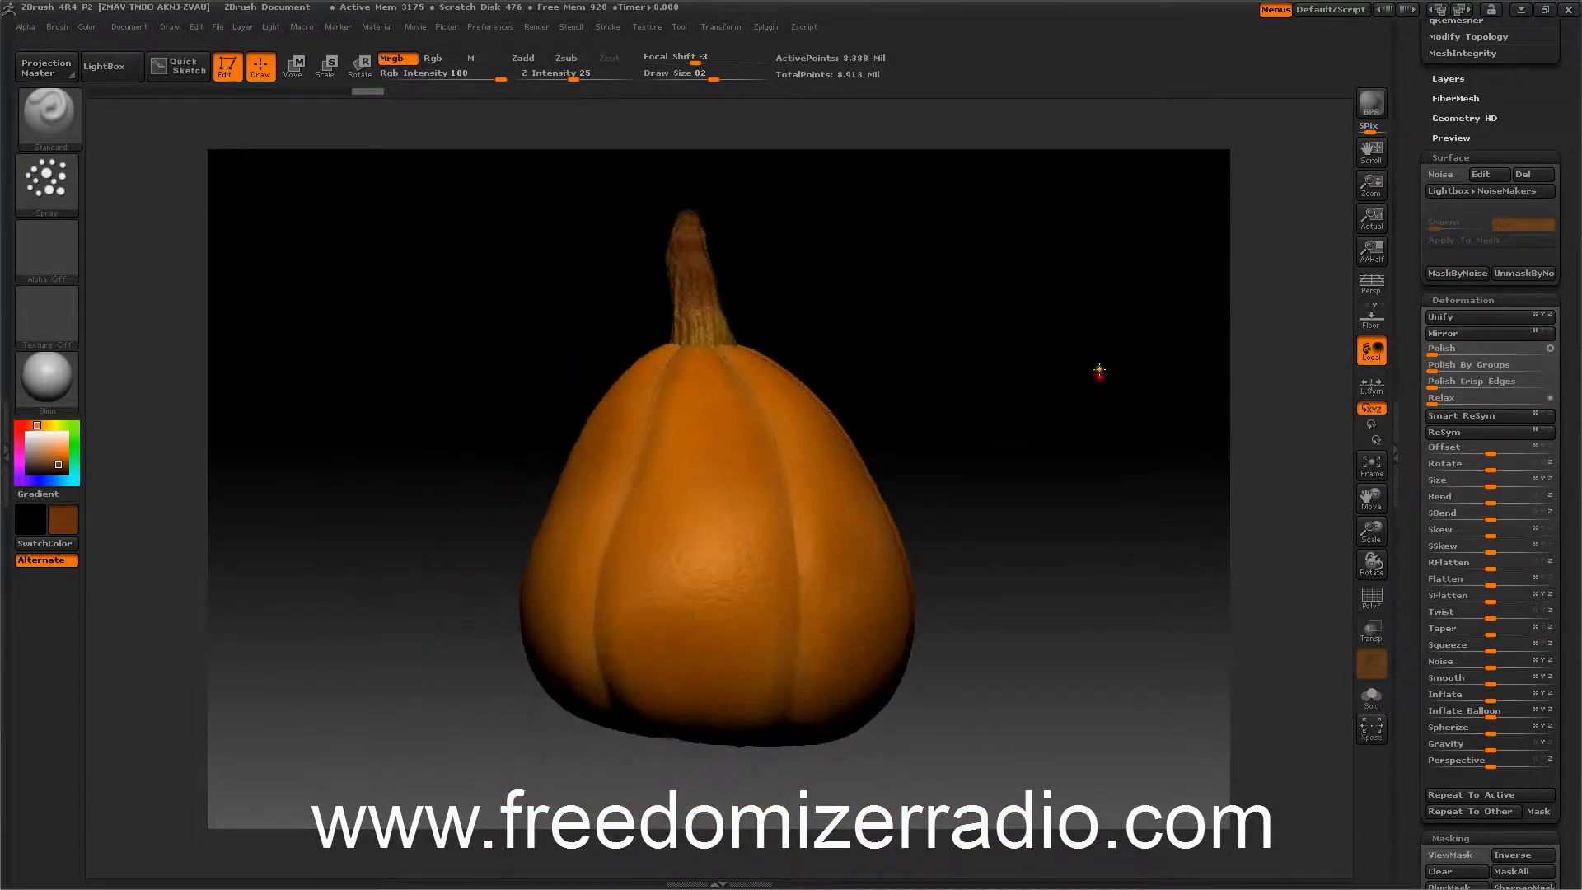
pyautogui.moveTo(1423, 185); pyautogui.dragTo(1421, 388)
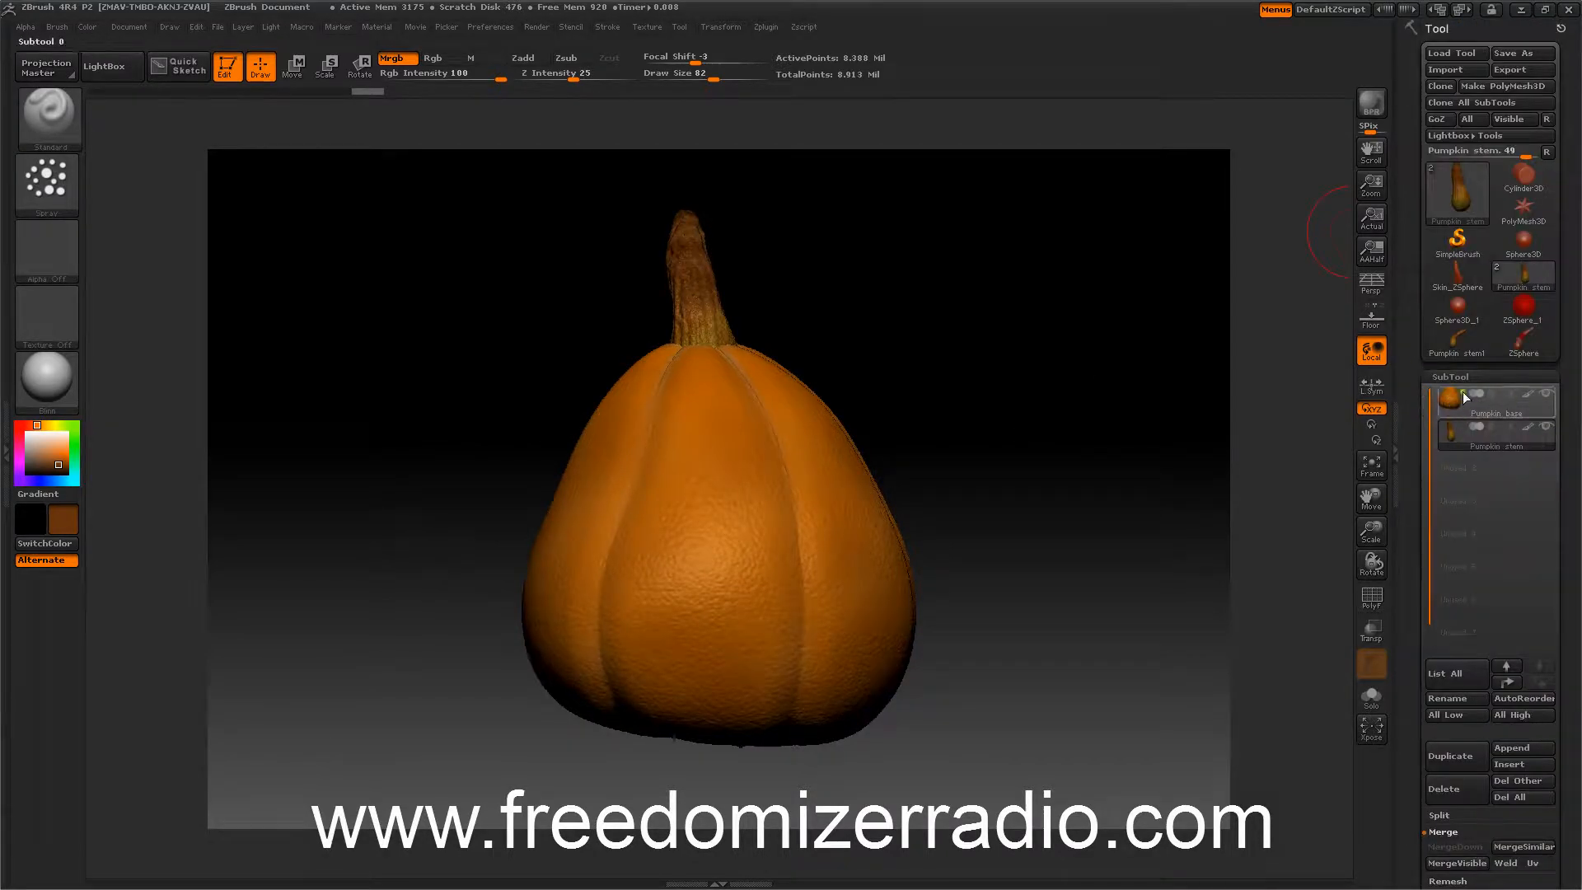
pyautogui.moveTo(1021, 356); pyautogui.dragTo(1024, 414)
pyautogui.moveTo(1405, 435); pyautogui.dragTo(1424, 388)
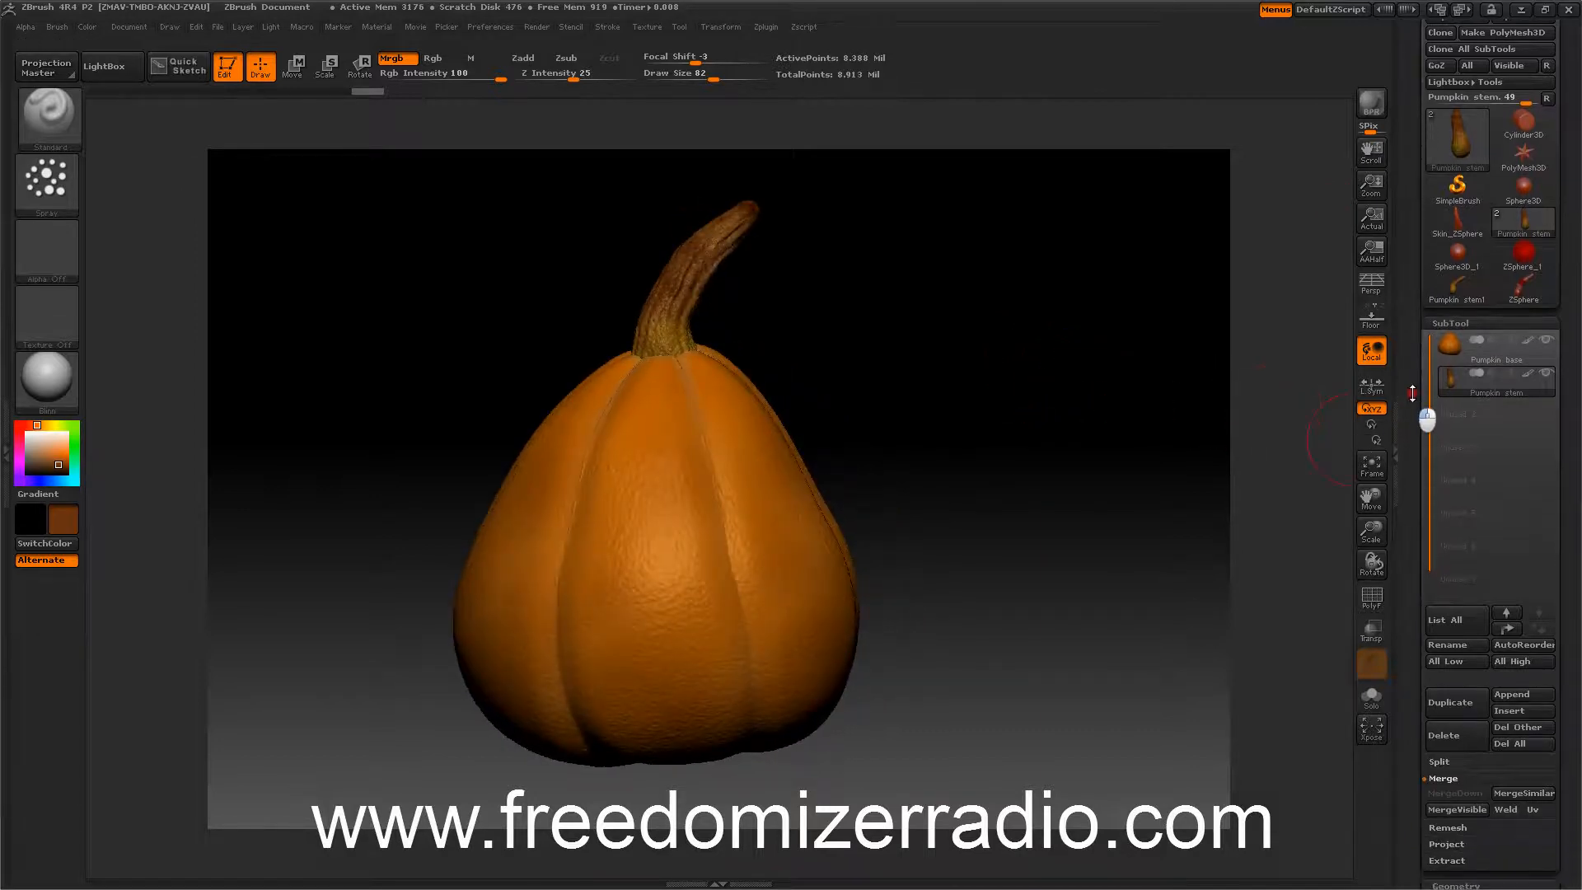
# Select the Pumpkin base subtool, enable Weld, and merge down the two subtools, accepting the warning.
pyautogui.click(1448, 368)
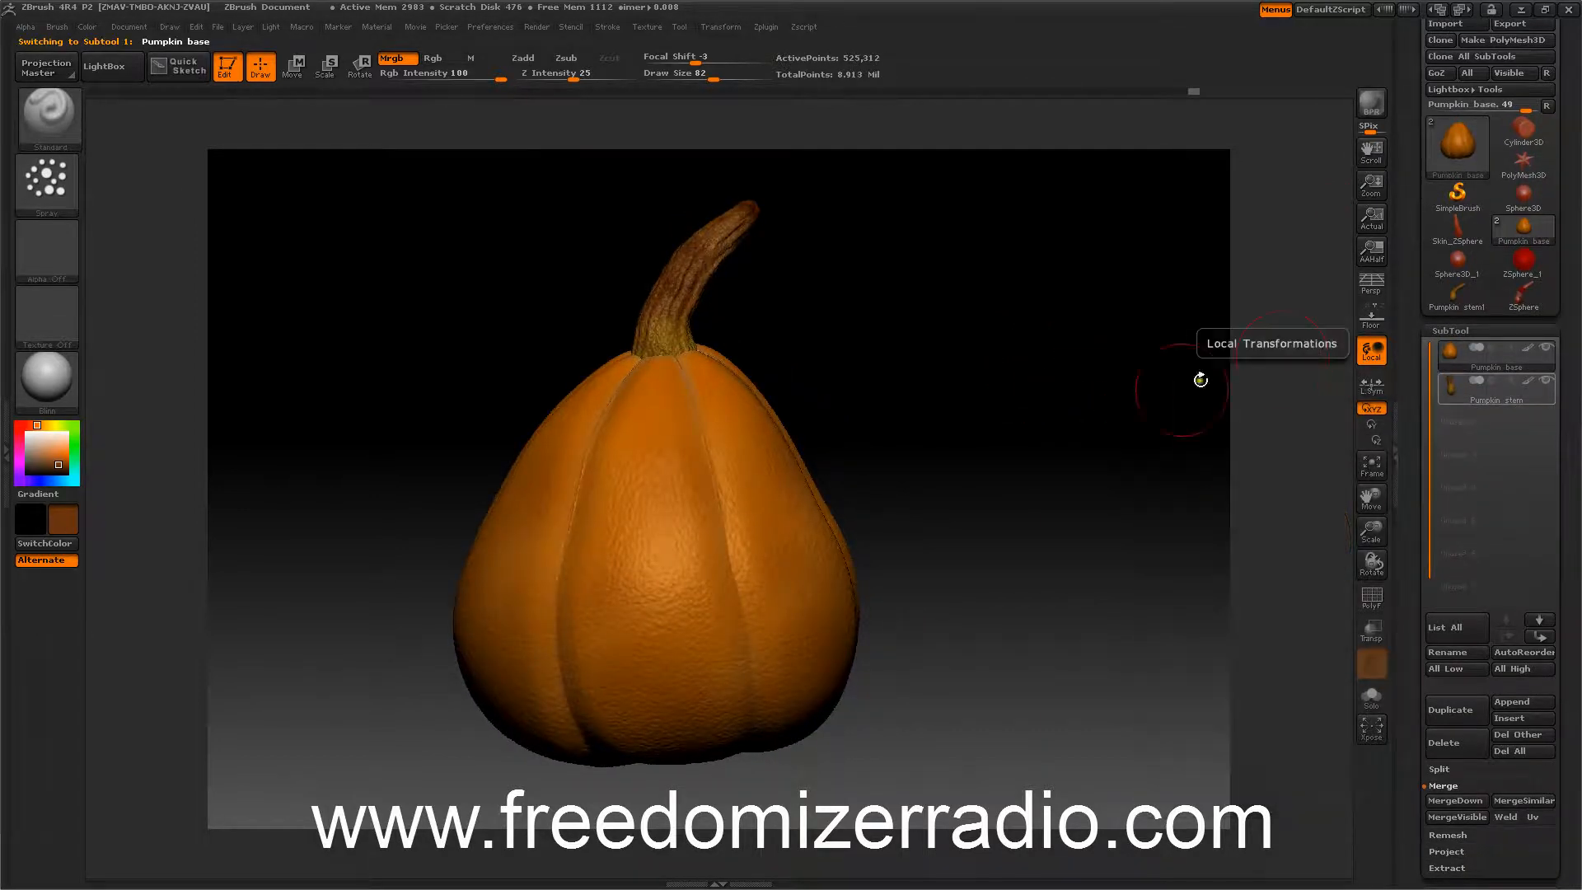
pyautogui.moveTo(1197, 371); pyautogui.dragTo(1209, 401)
pyautogui.moveTo(1419, 450); pyautogui.dragTo(1421, 353)
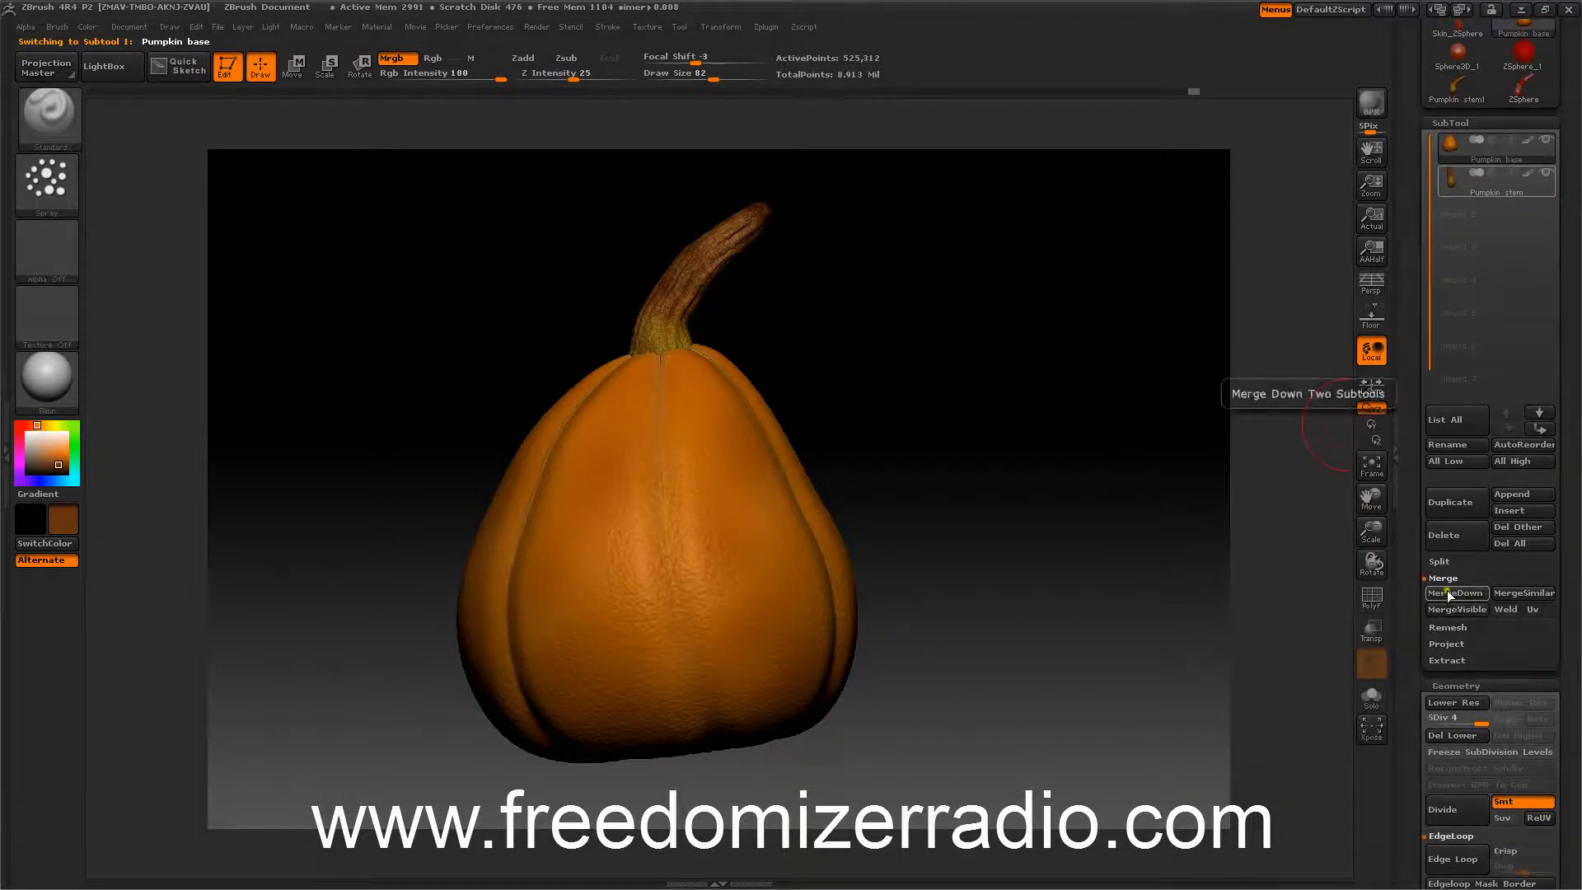
pyautogui.click(1504, 610)
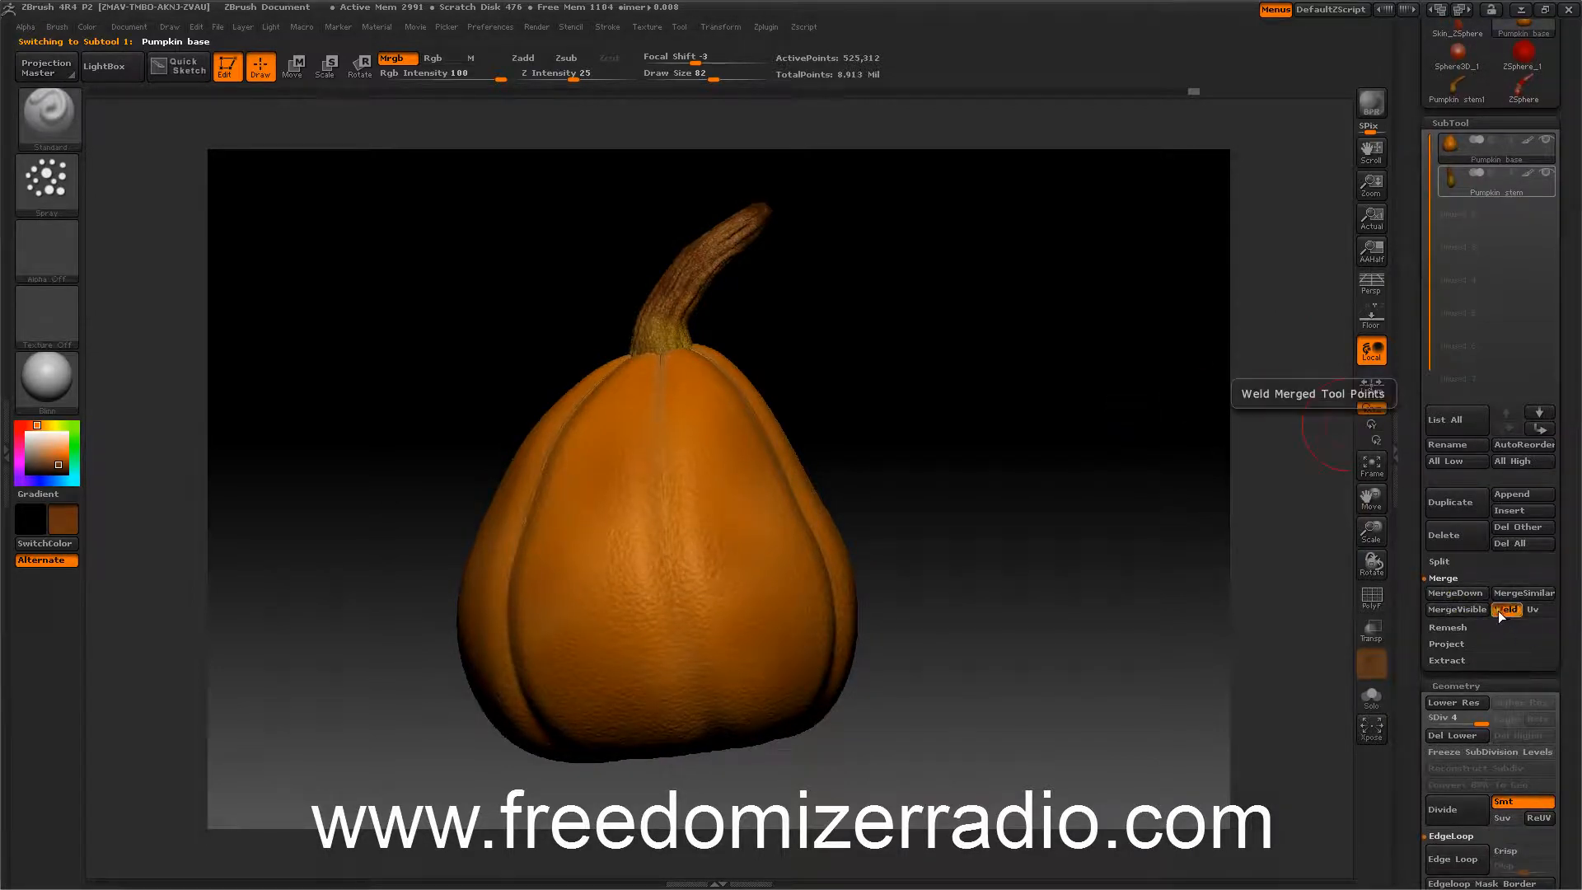
pyautogui.click(1451, 591)
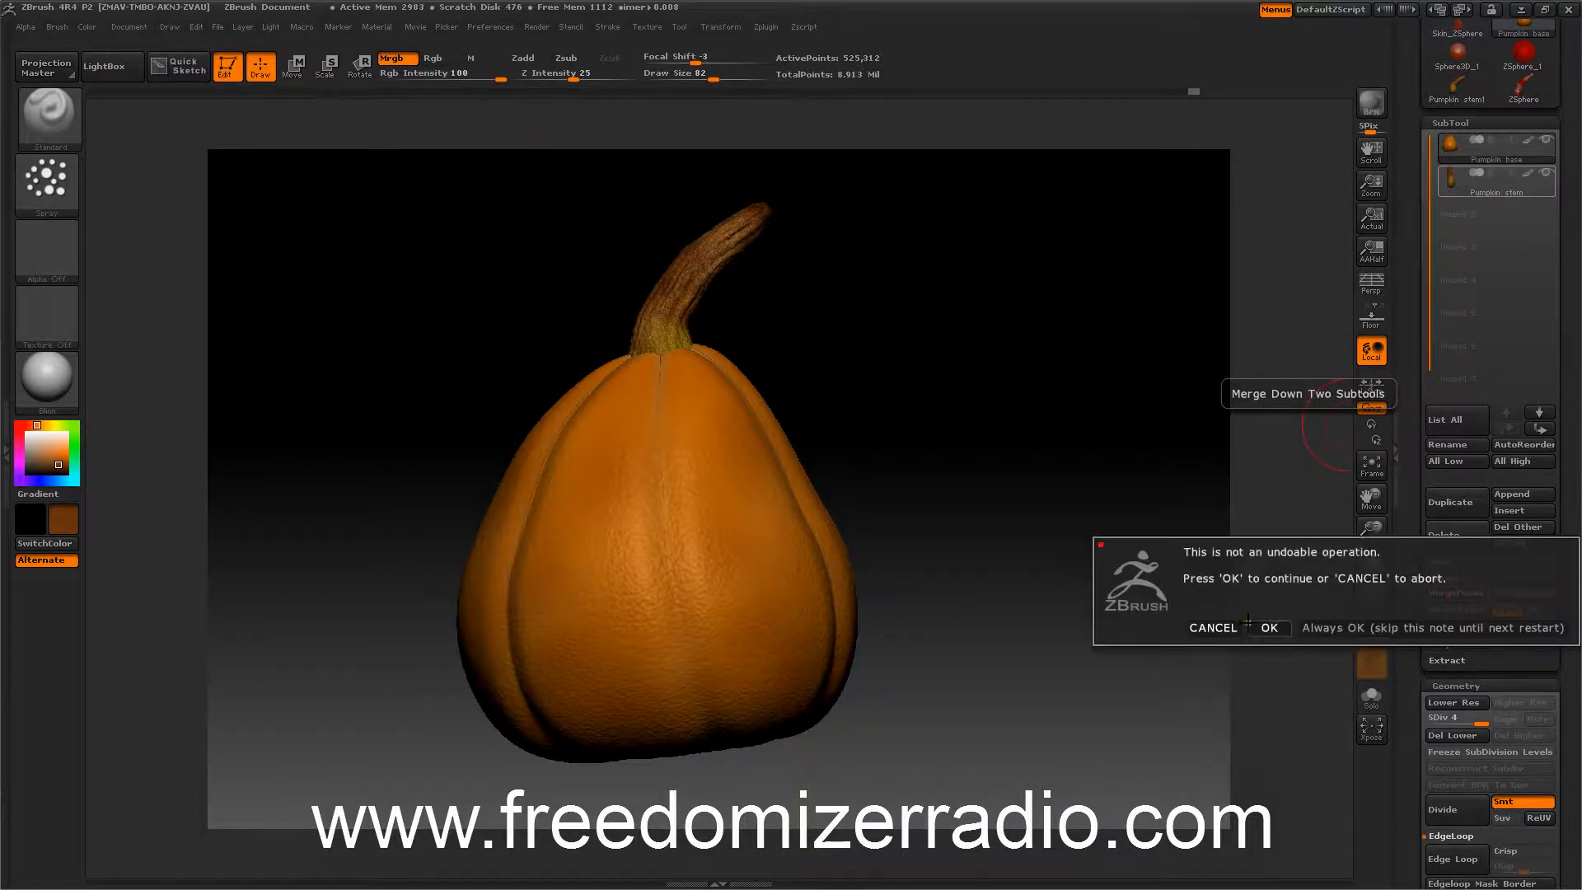
pyautogui.click(1269, 627)
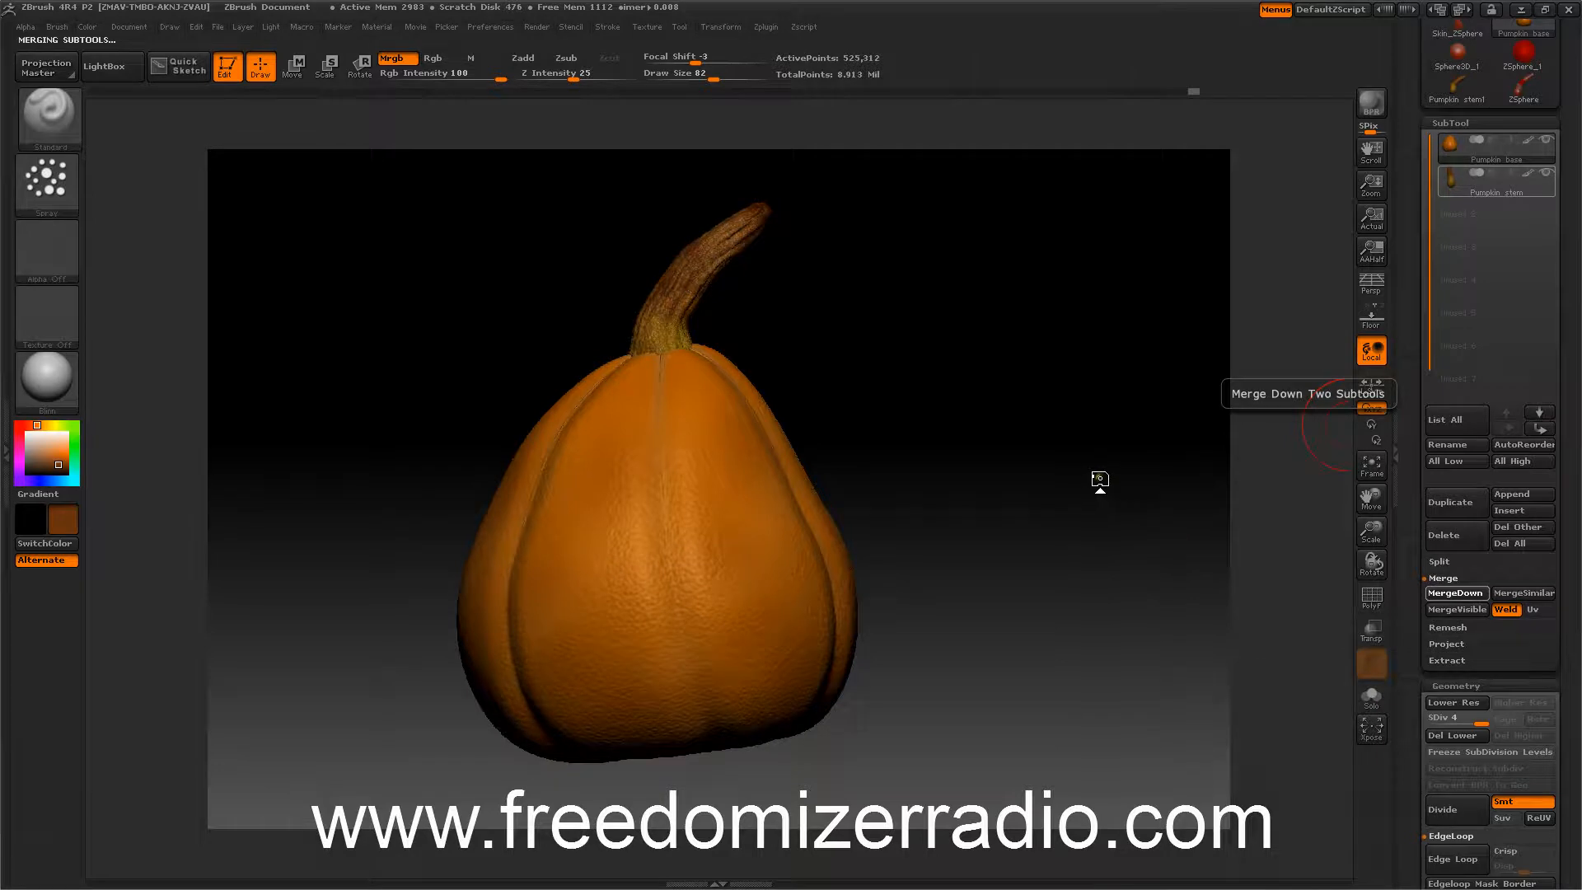
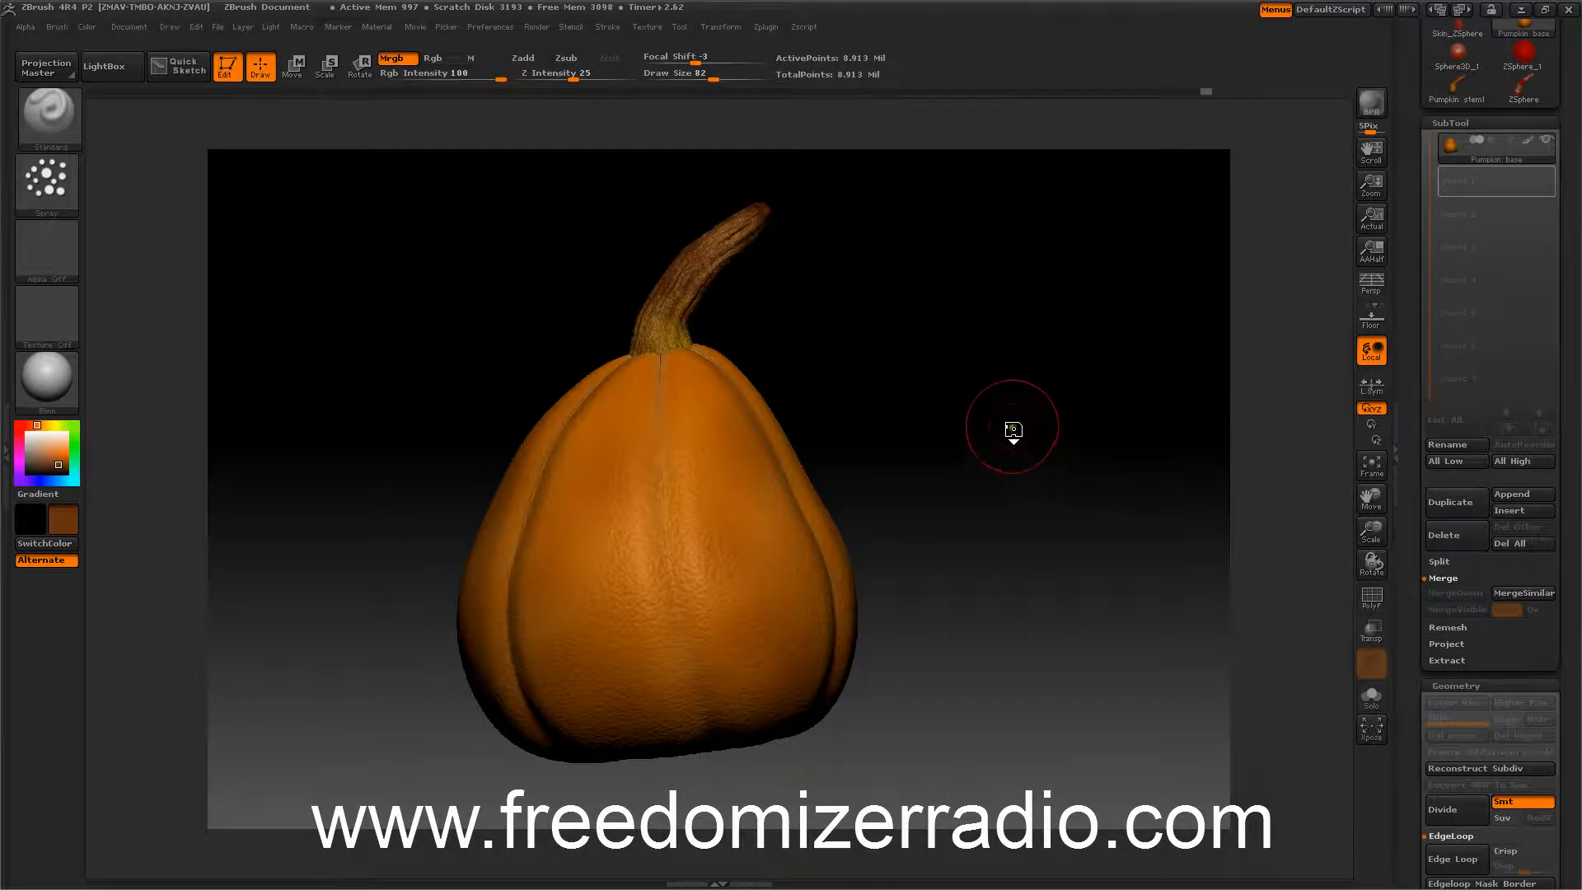
# Turn on perspective and the floor grid so the pumpkin is displayed in perspective above a floor.
pyautogui.moveTo(1035, 458); pyautogui.dragTo(1233, 334)
pyautogui.click(1371, 282)
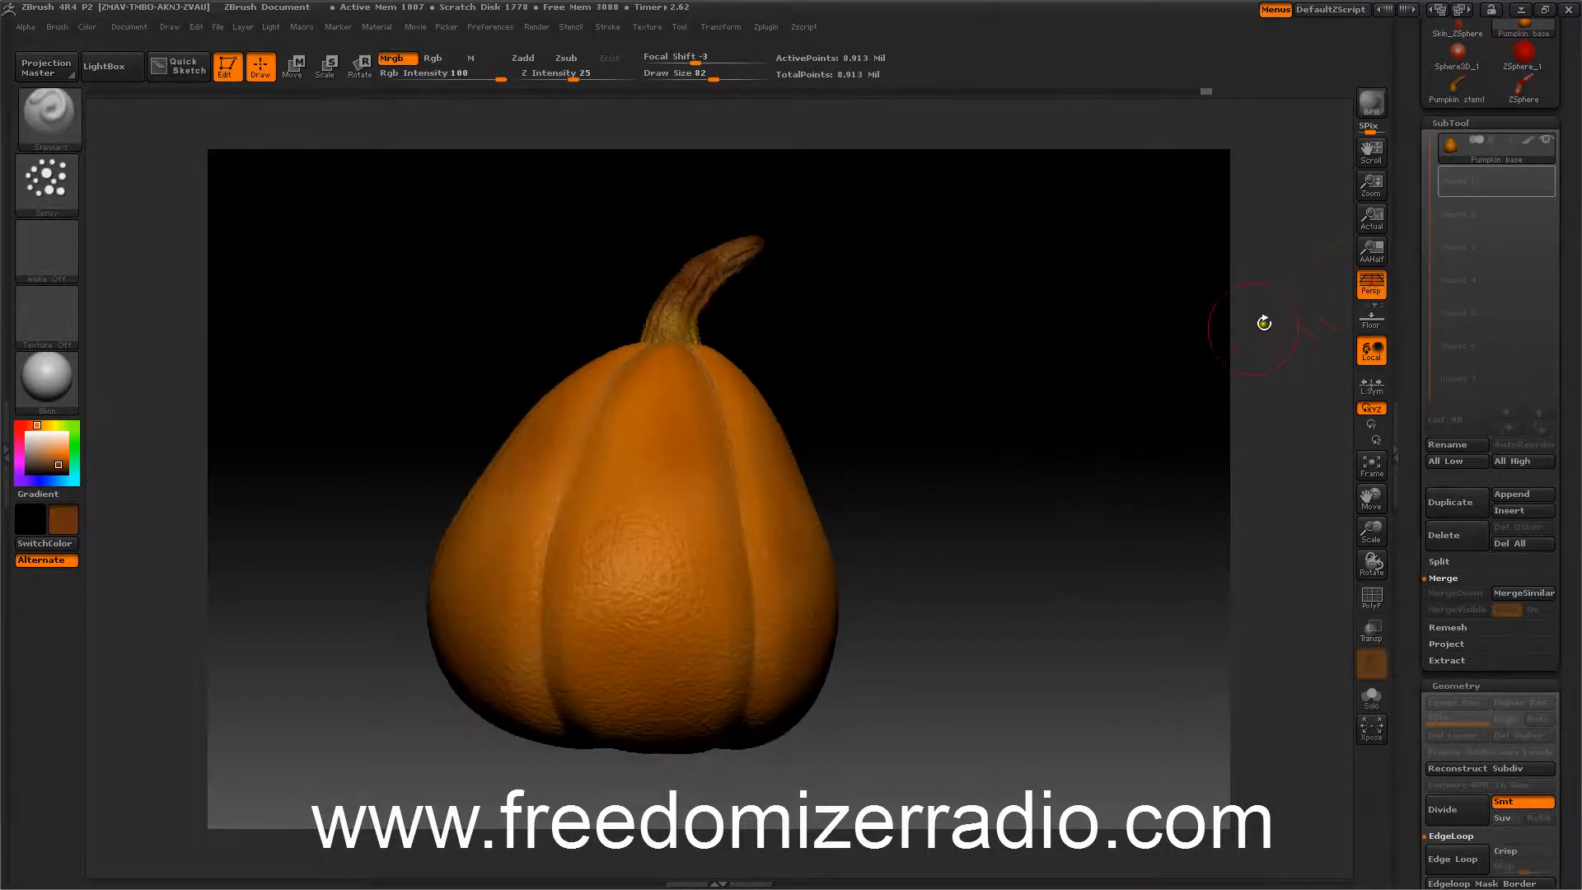
pyautogui.moveTo(1066, 414)
pyautogui.mouseDown()
pyautogui.moveTo(1049, 442)
pyautogui.moveTo(1015, 441)
pyautogui.moveTo(1059, 424)
pyautogui.mouseUp()
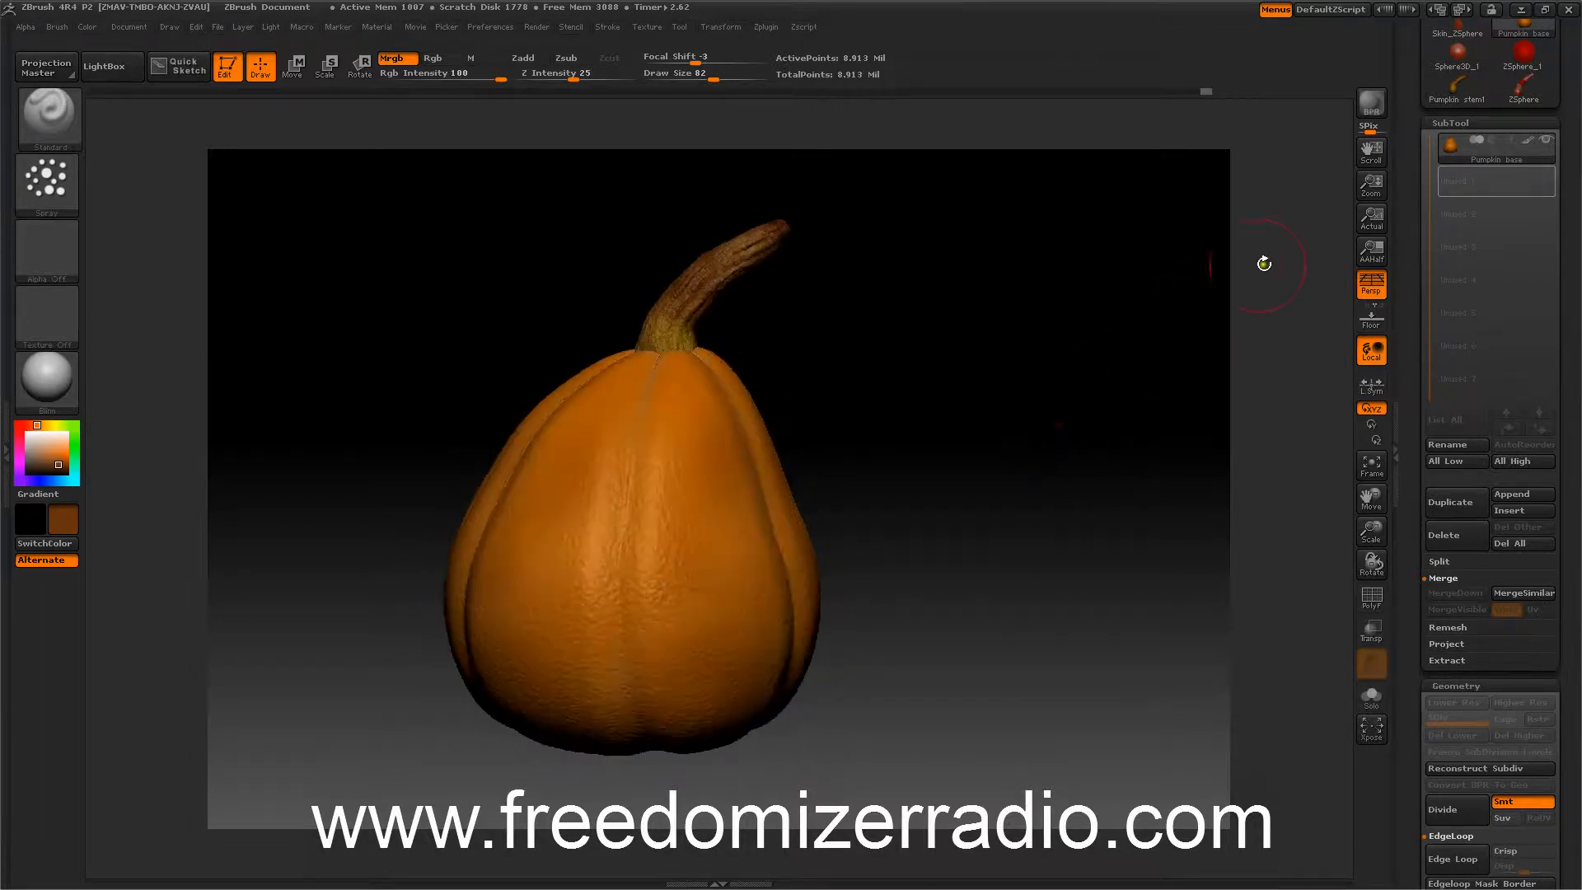
pyautogui.click(1371, 317)
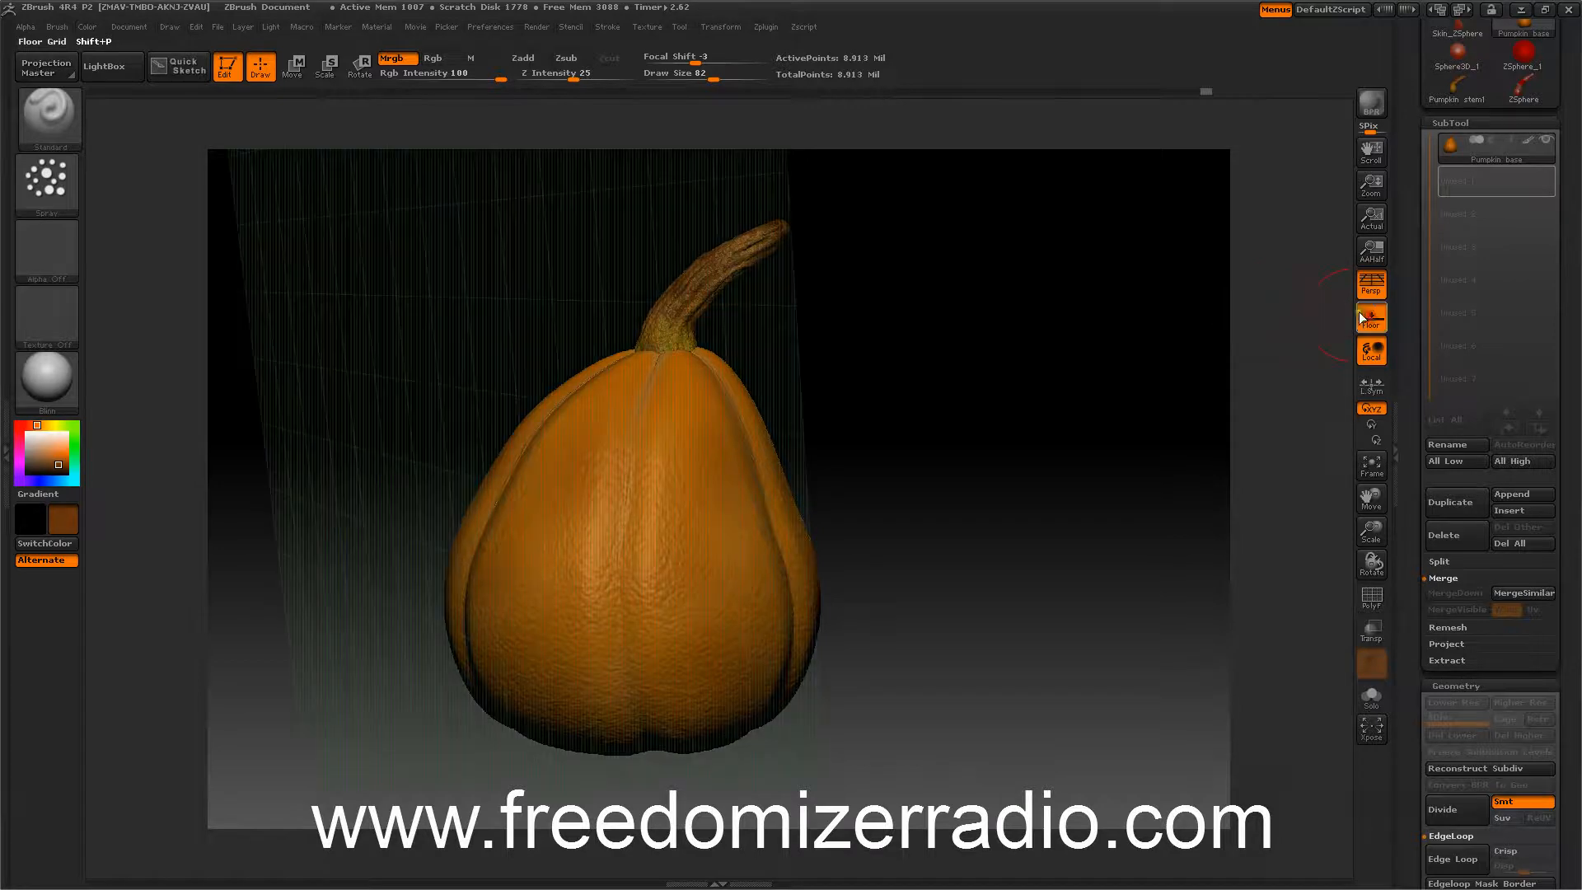
pyautogui.moveTo(1169, 343); pyautogui.dragTo(1123, 349)
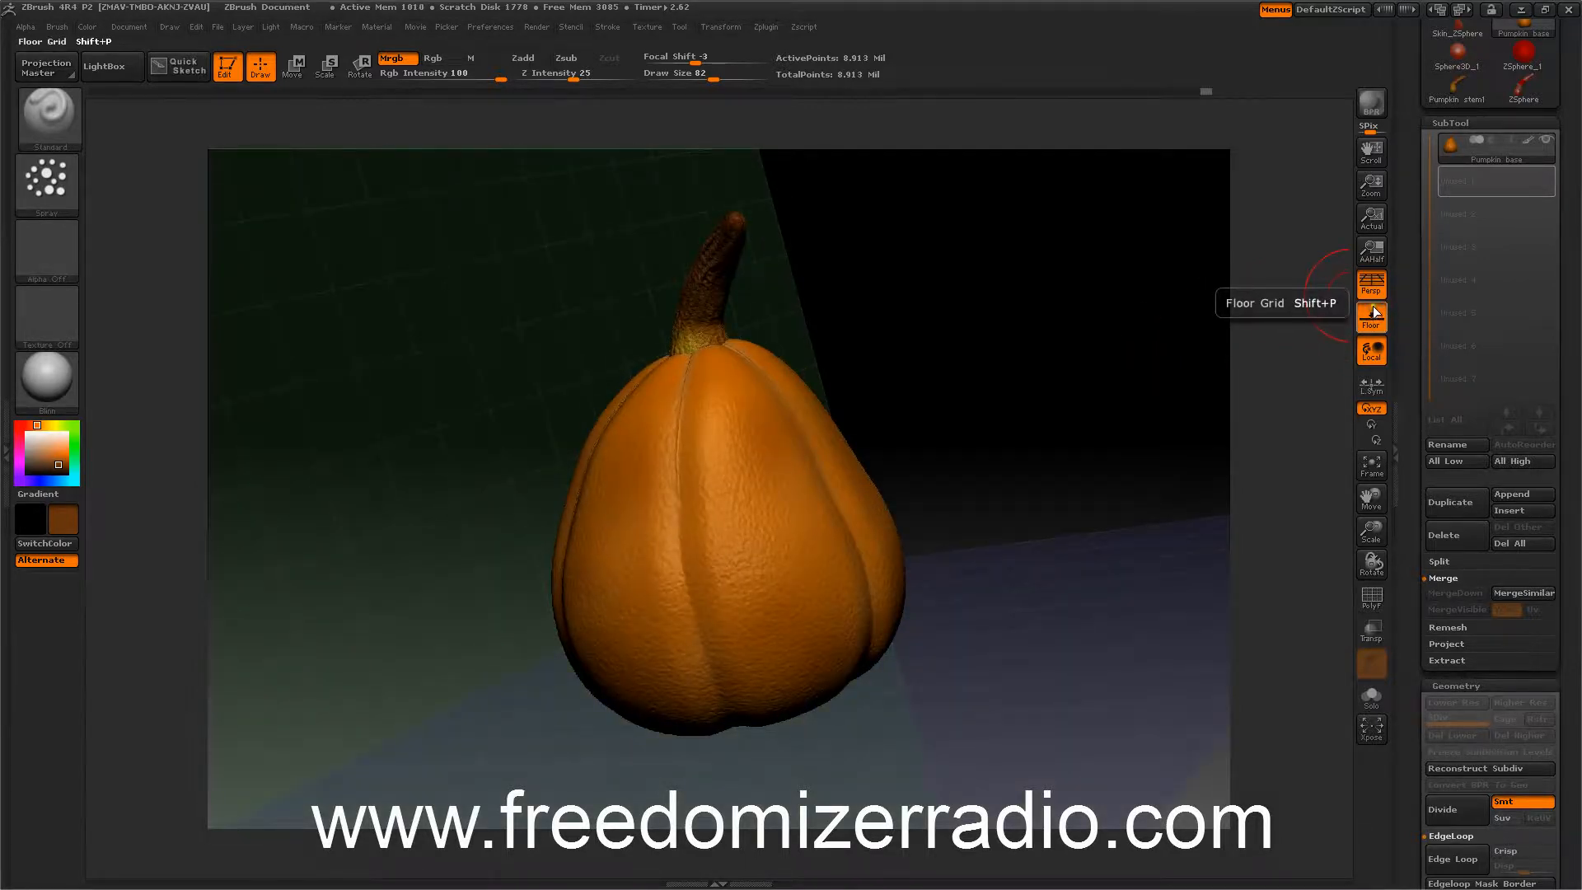
pyautogui.click(1374, 310)
pyautogui.moveTo(1084, 399); pyautogui.dragTo(1088, 363)
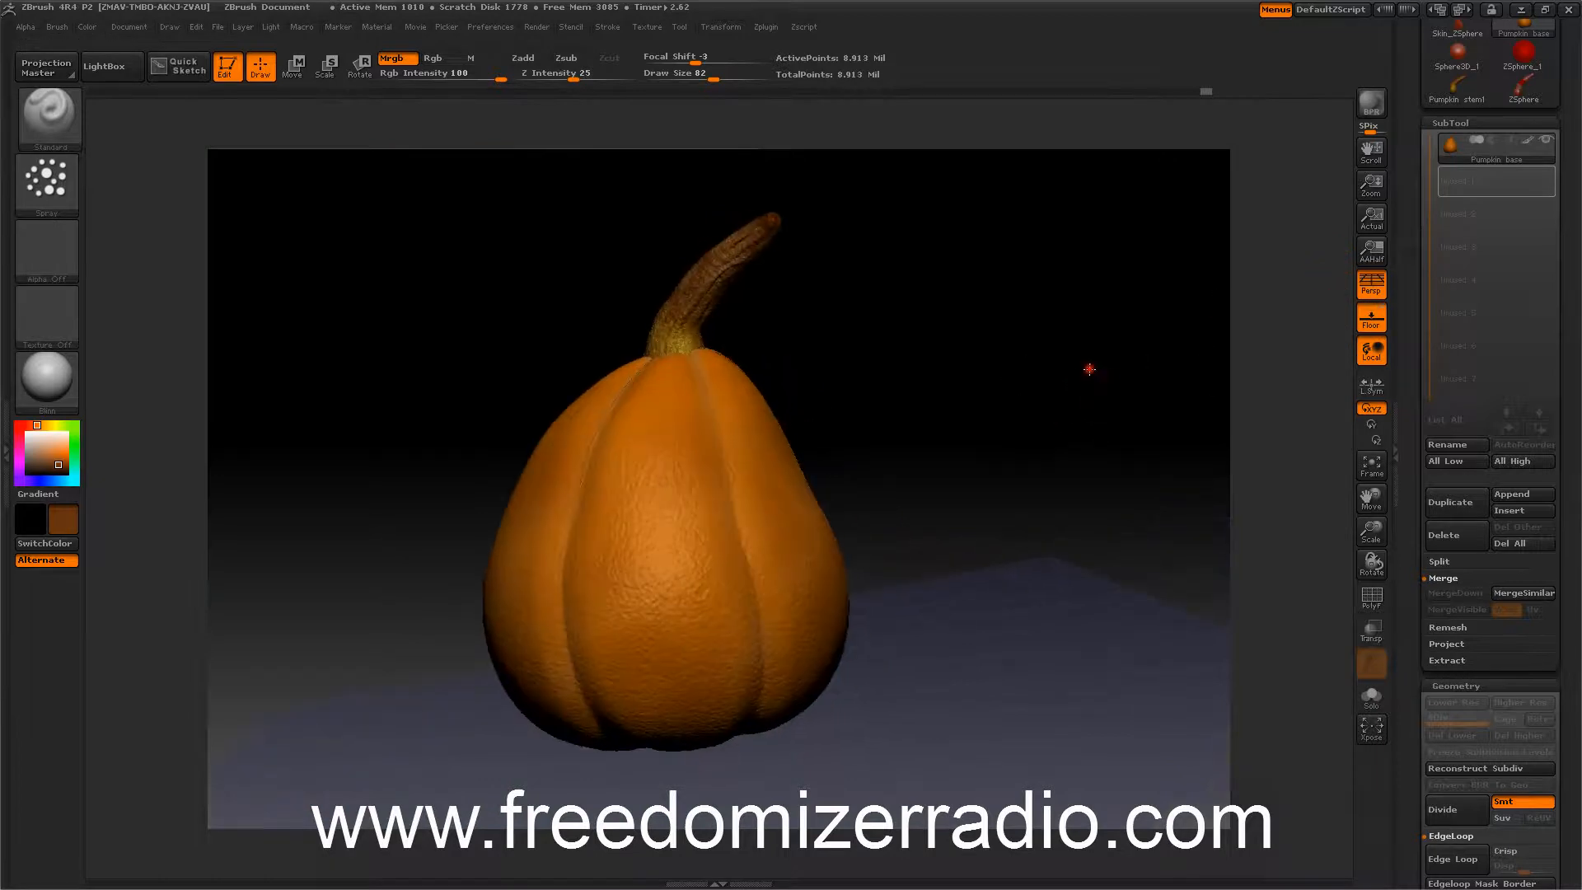
pyautogui.moveTo(1095, 441); pyautogui.dragTo(1132, 493)
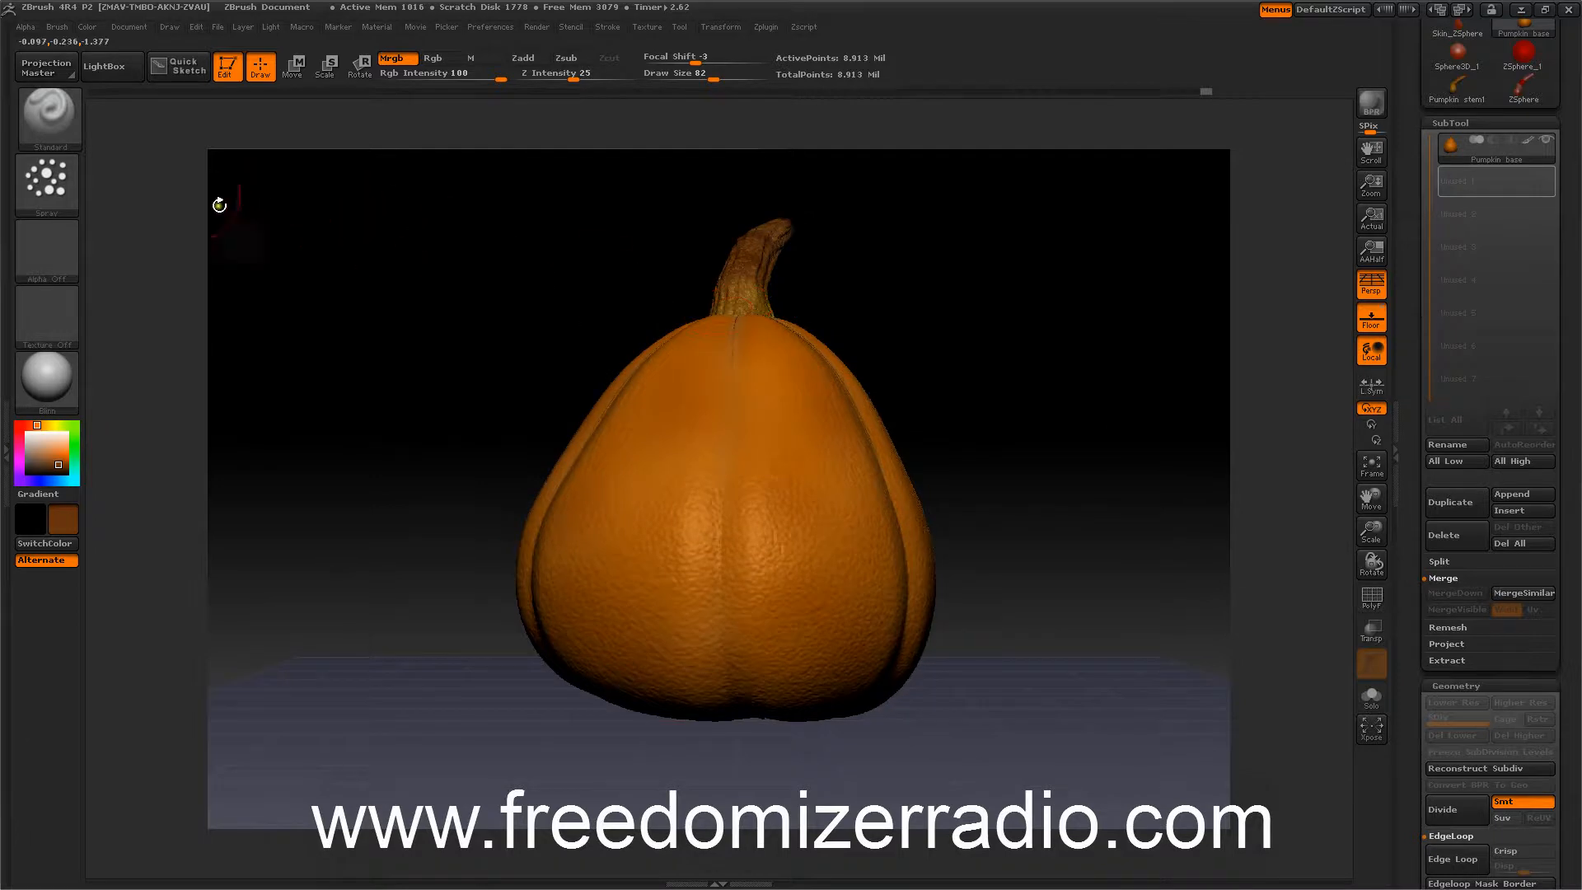
# Open LightBox and load halloween mask.psd from the Alpha collection.
pyautogui.click(112, 67)
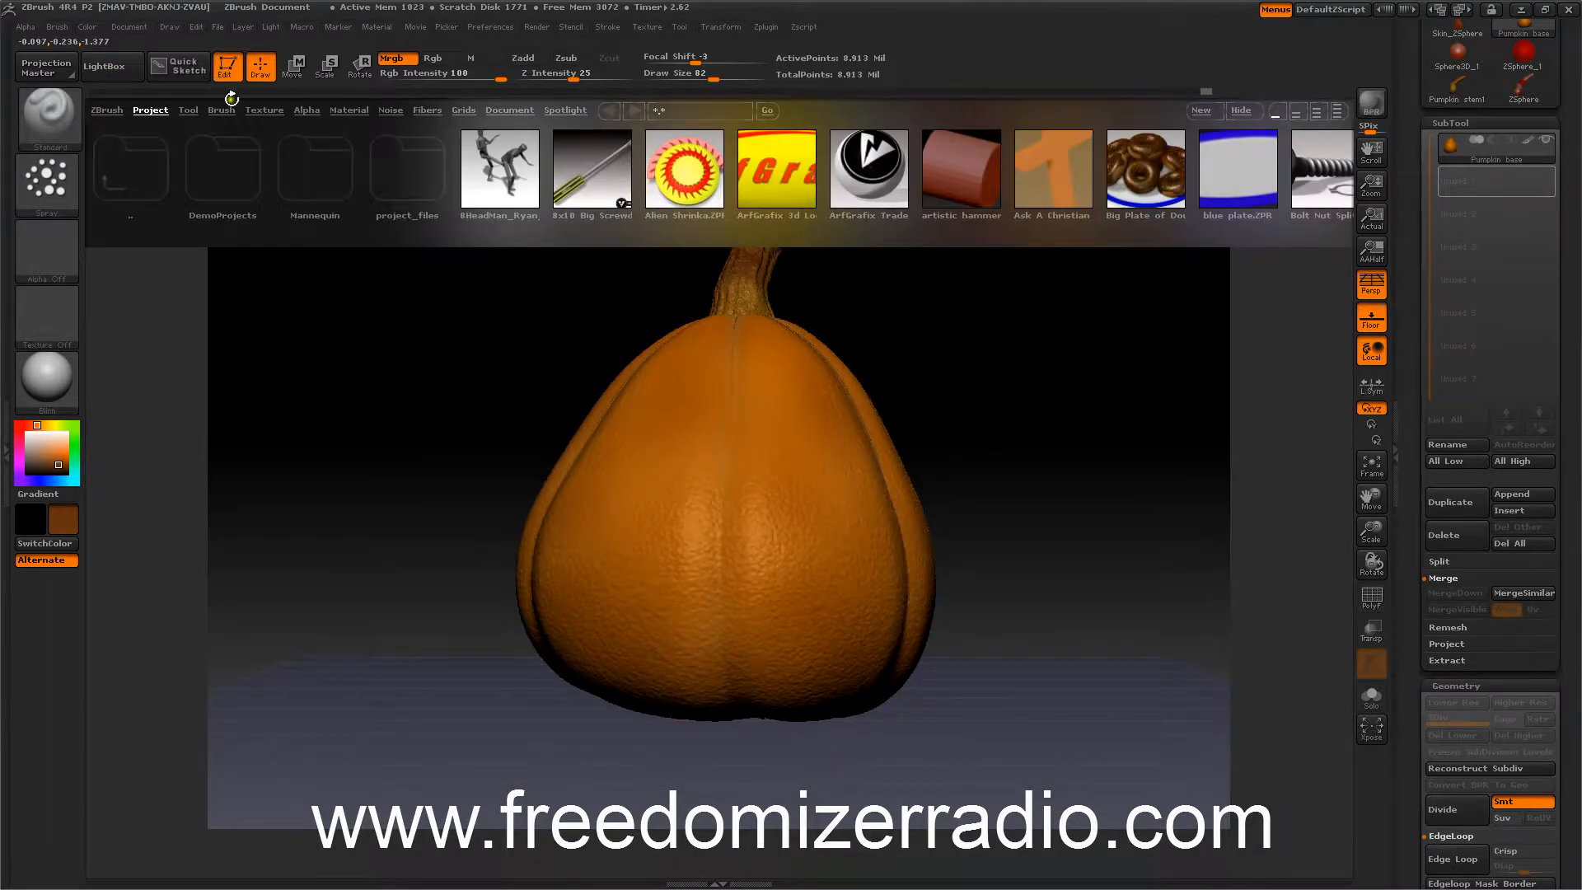
pyautogui.click(307, 110)
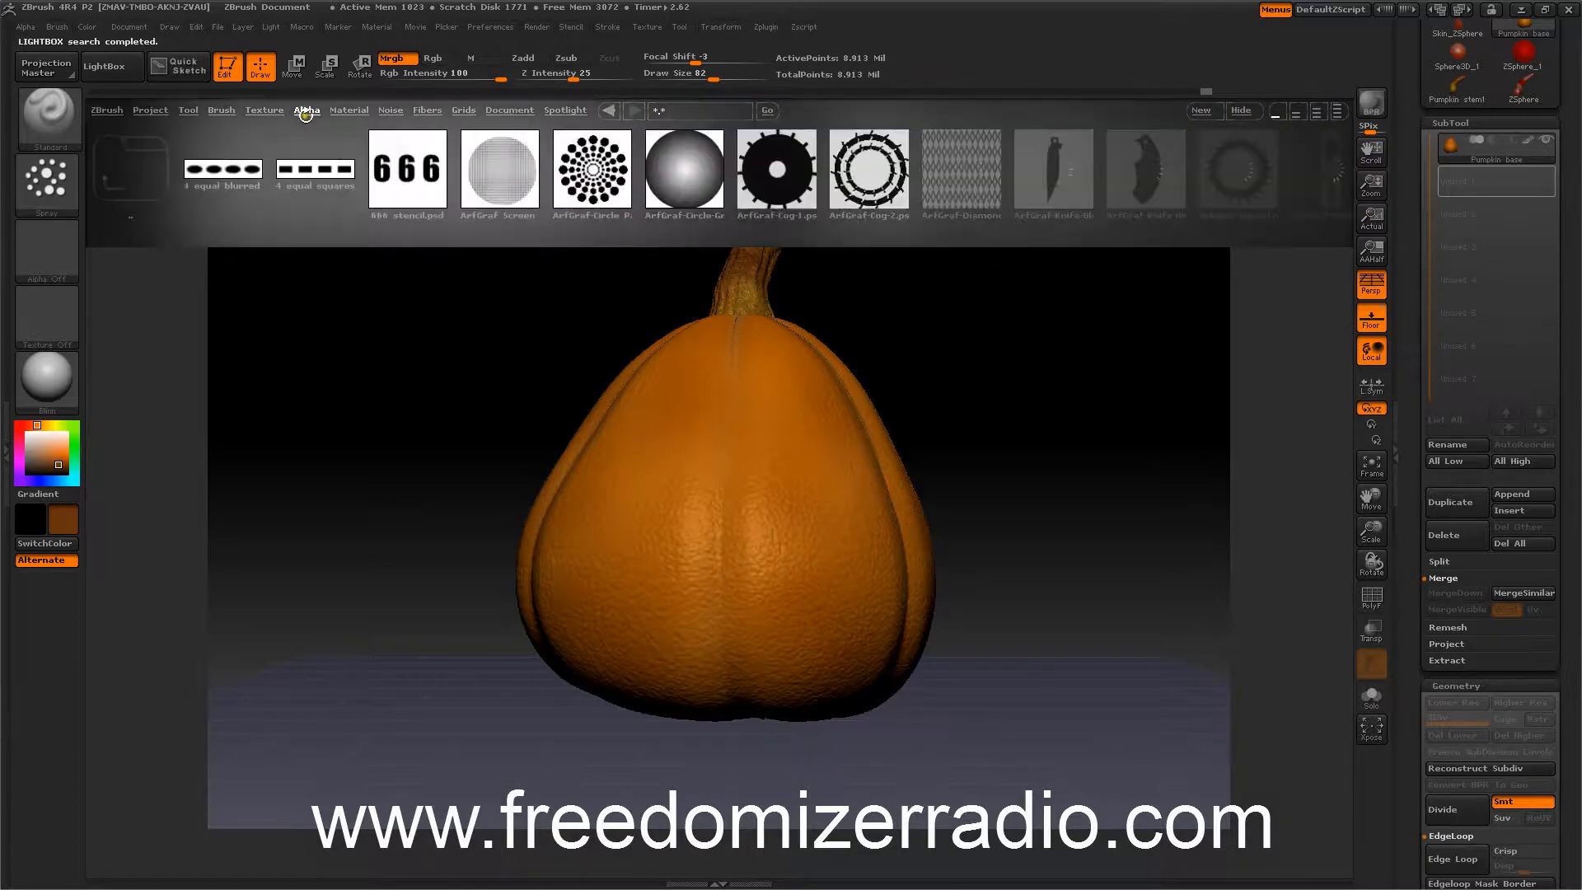
pyautogui.moveTo(539, 172); pyautogui.dragTo(484, 179)
pyautogui.moveTo(639, 185); pyautogui.dragTo(583, 193)
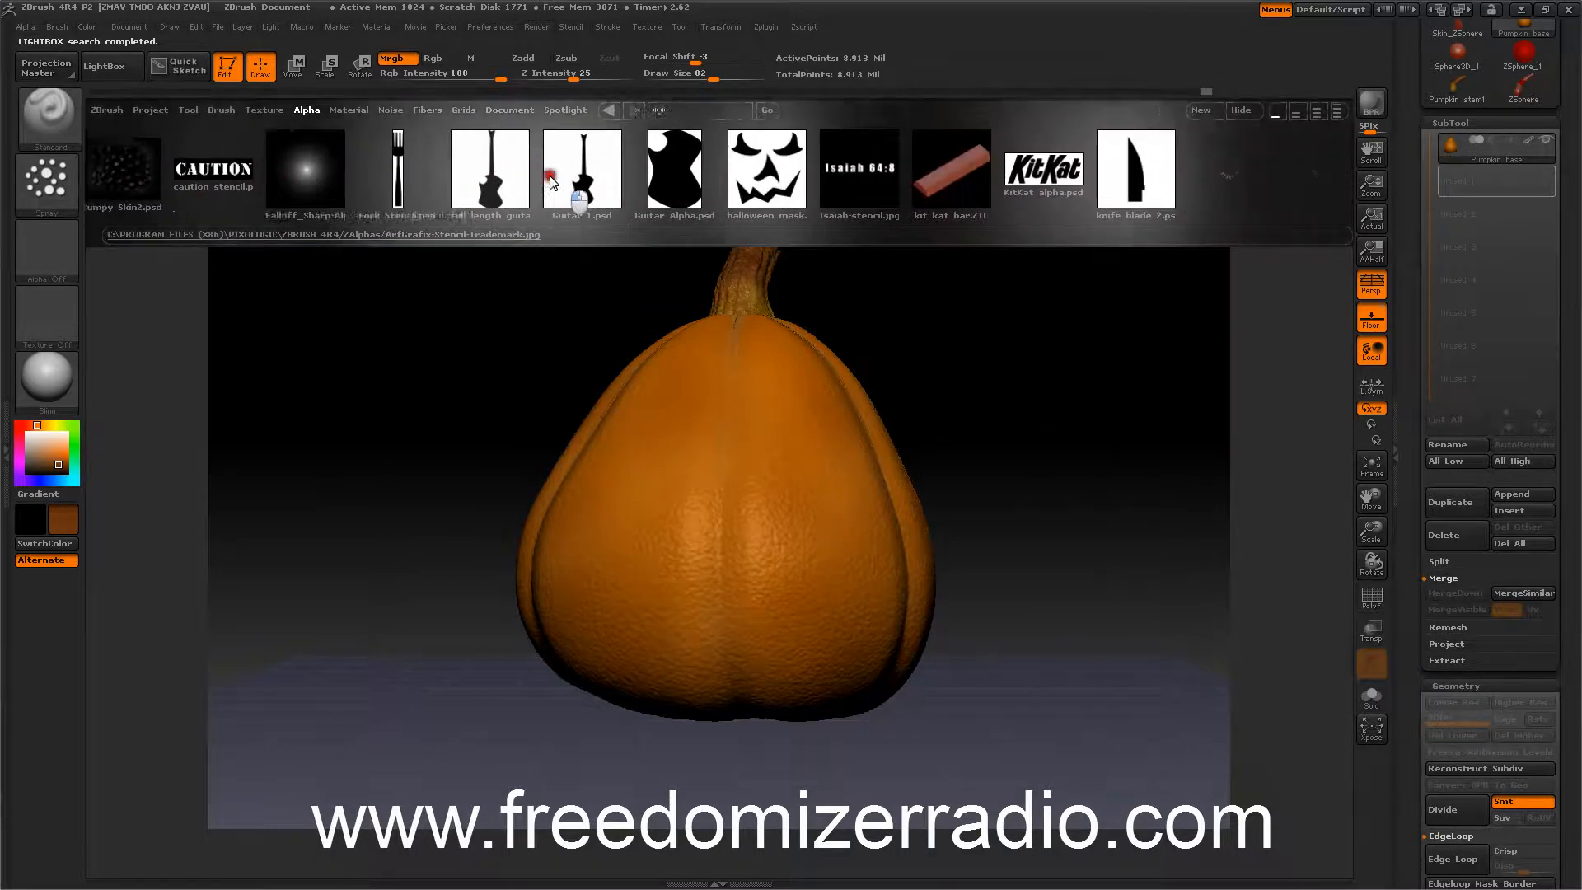
pyautogui.doubleClick(605, 169)
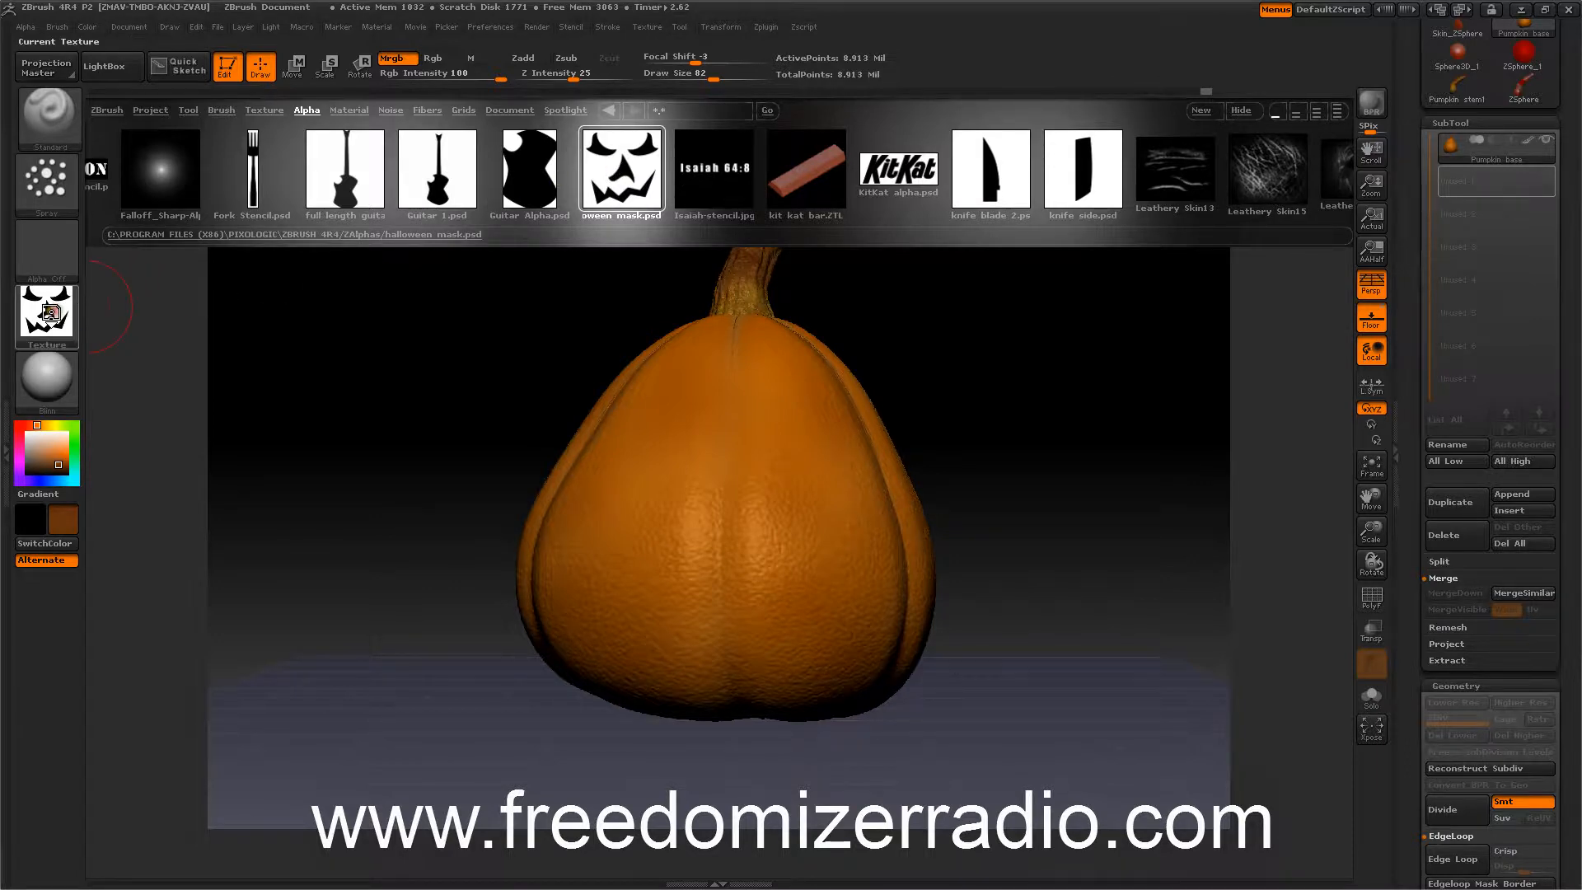
# Convert the loaded halloween mask texture into an alpha and turn the texture off.
pyautogui.click(50, 313)
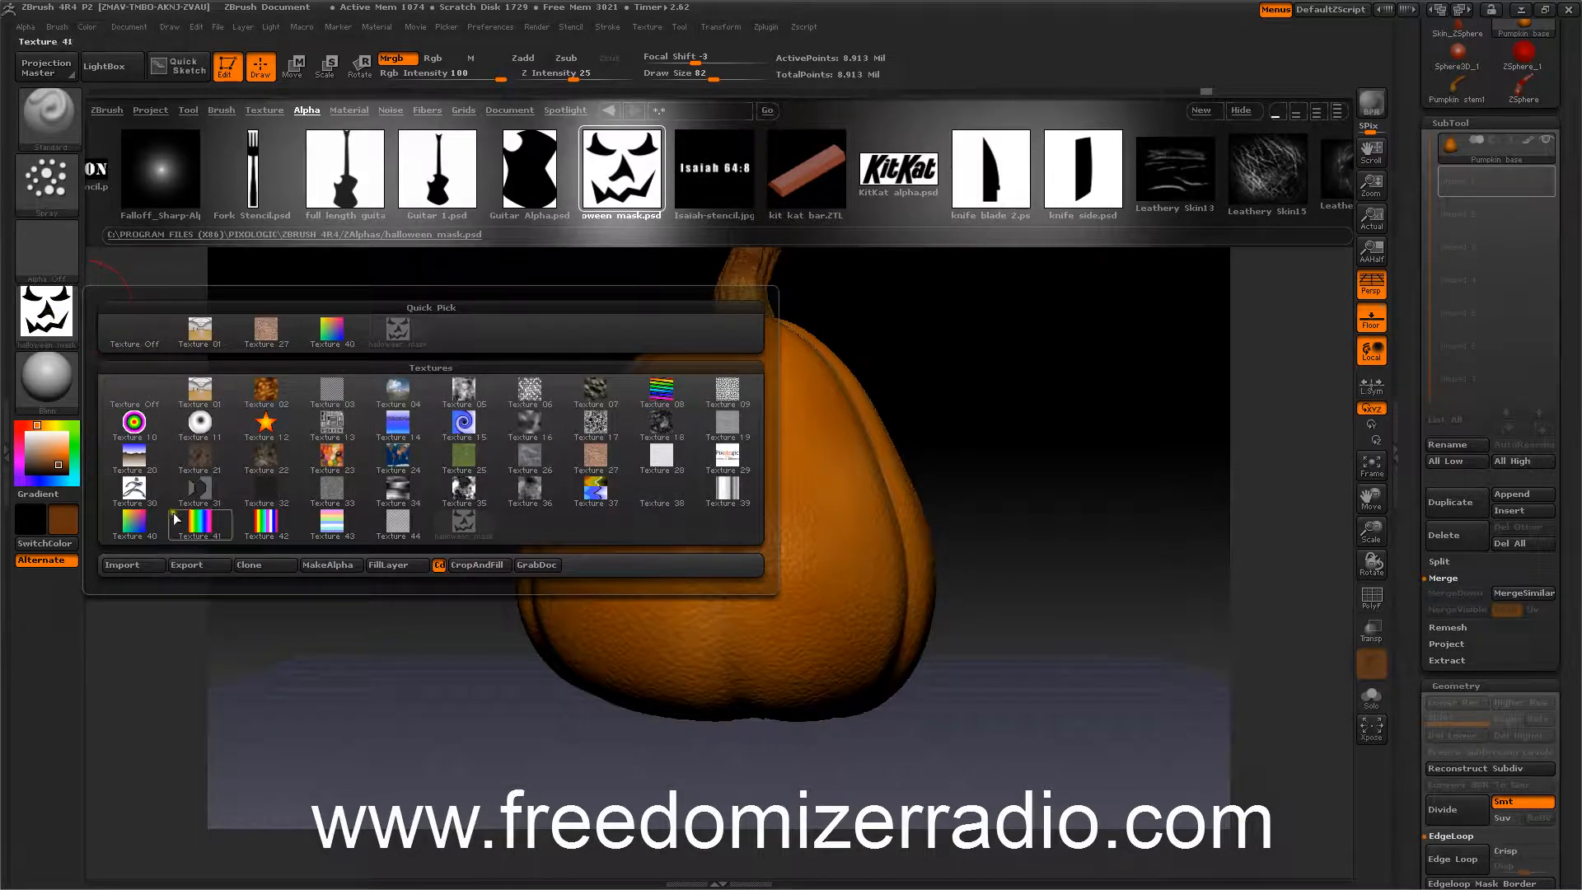
pyautogui.click(314, 562)
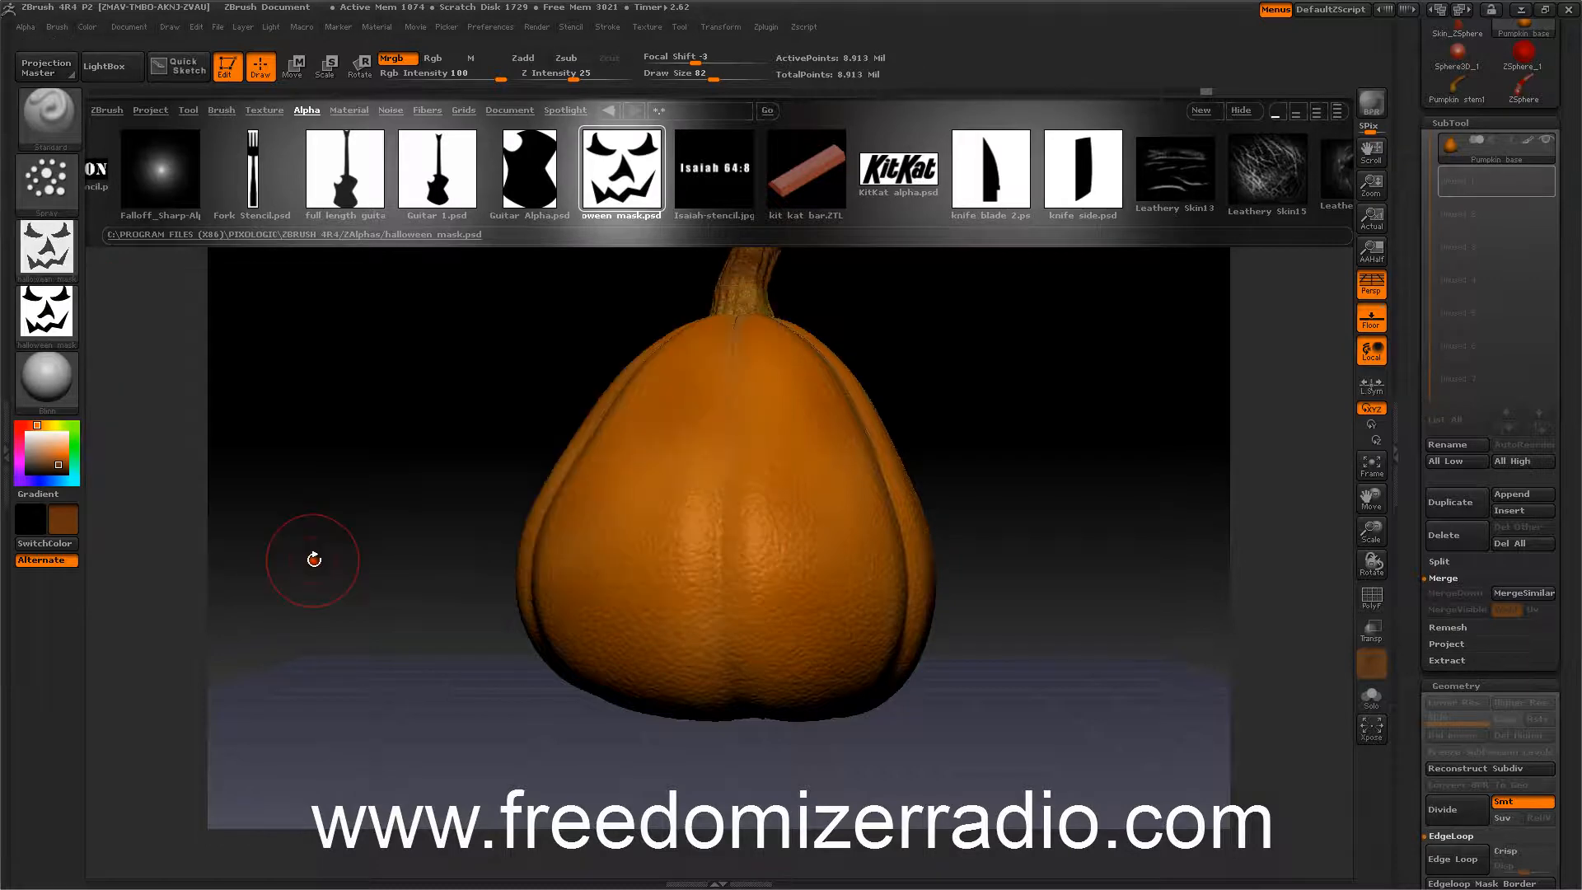
pyautogui.click(49, 312)
pyautogui.click(93, 294)
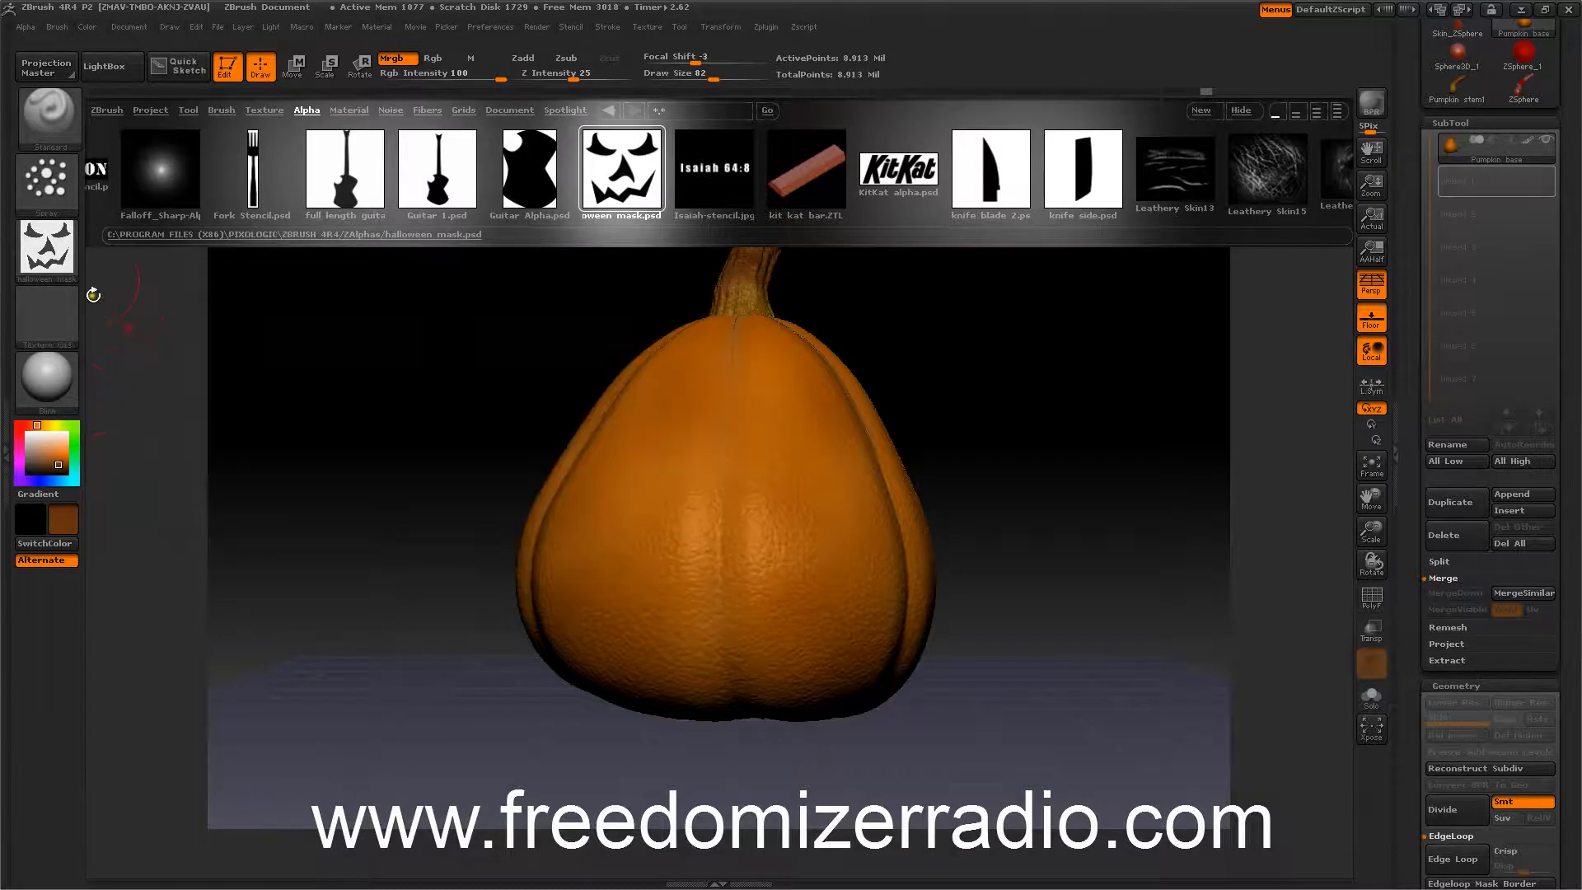
# Invert the halloween mask alpha and close LightBox.
pyautogui.click(18, 28)
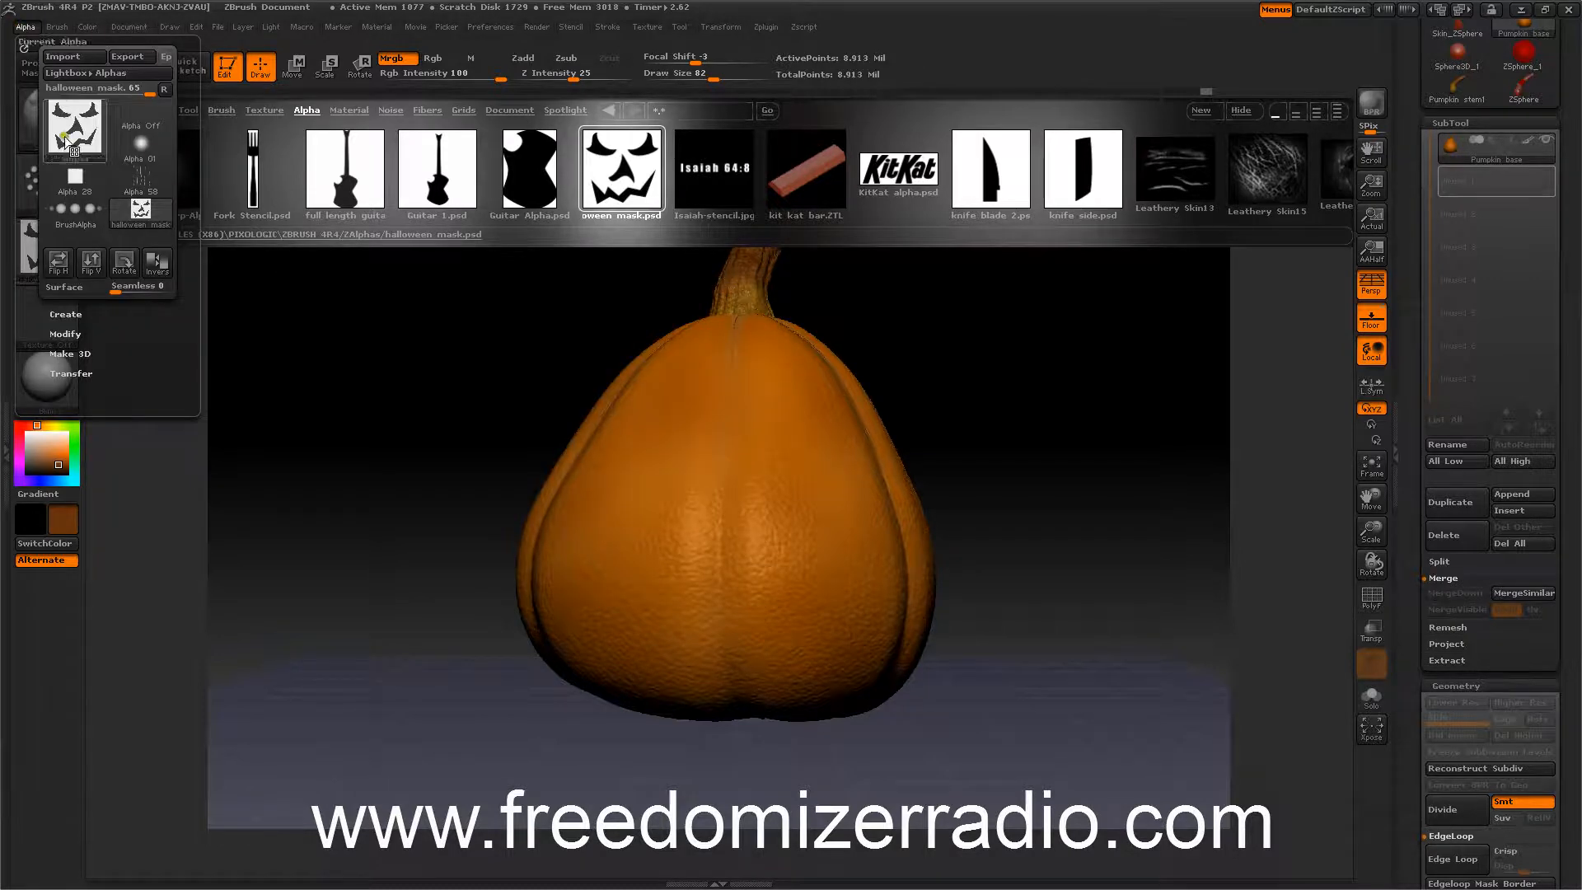
pyautogui.click(154, 268)
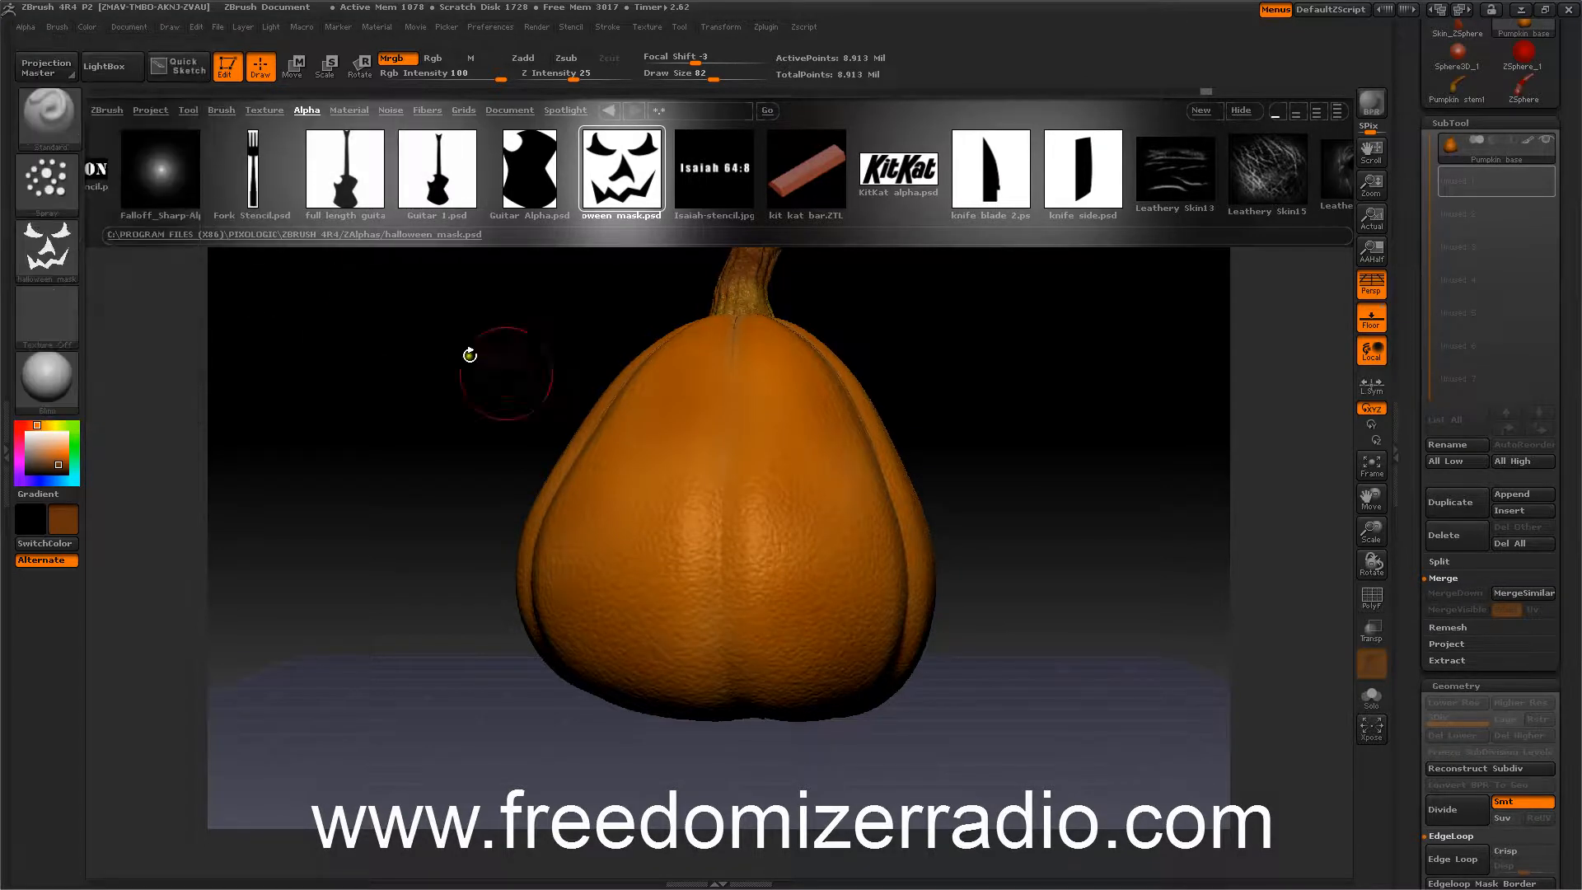
pyautogui.click(102, 68)
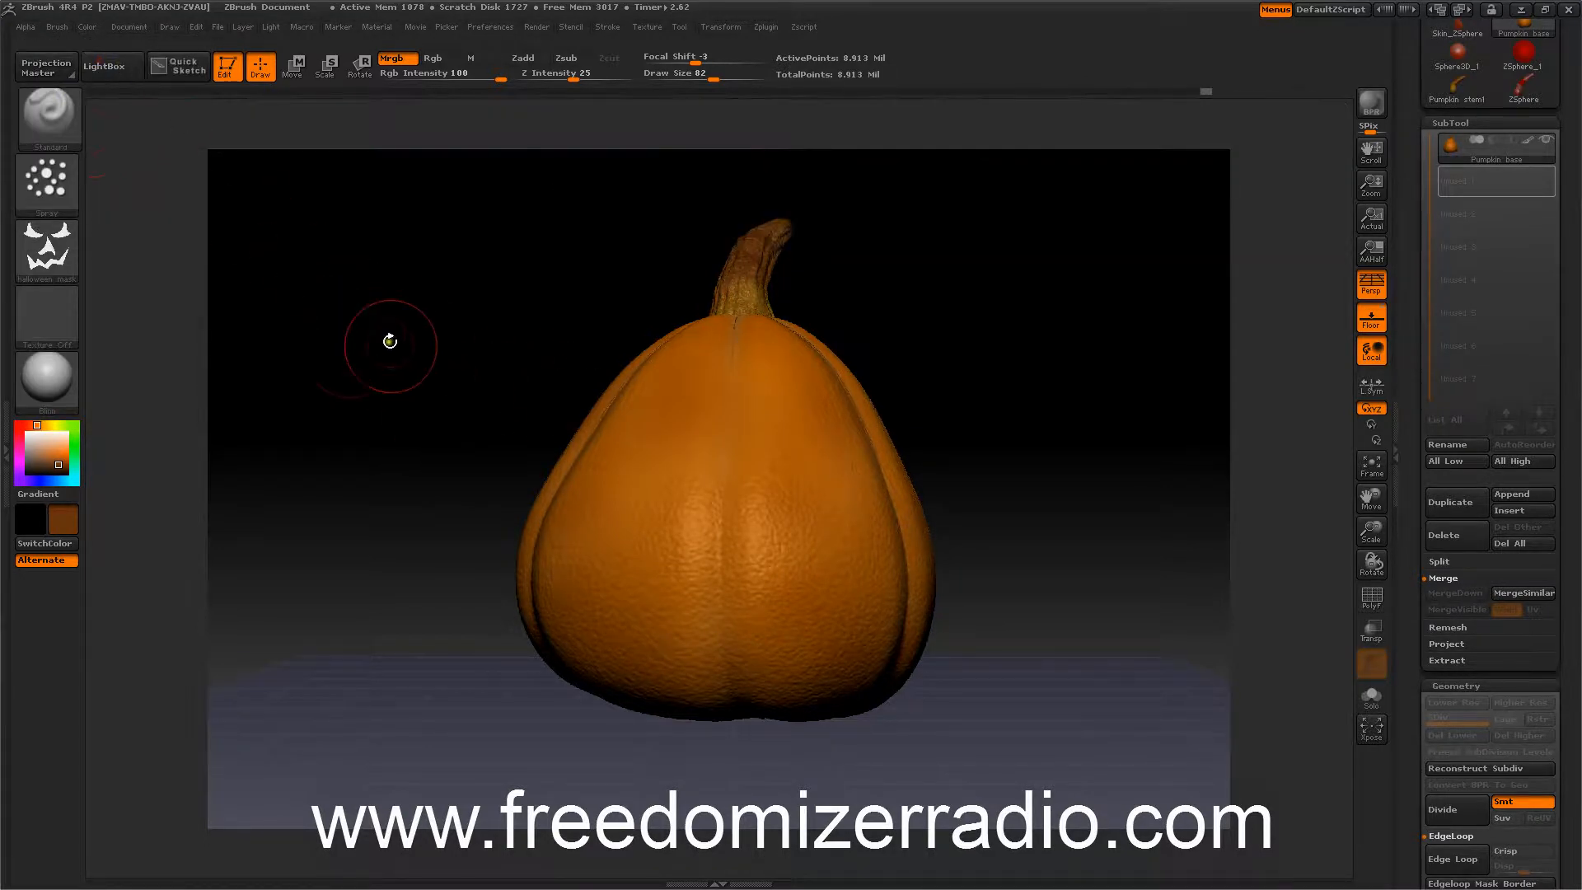
# Set the brush stroke type to Dots.
pyautogui.click(46, 170)
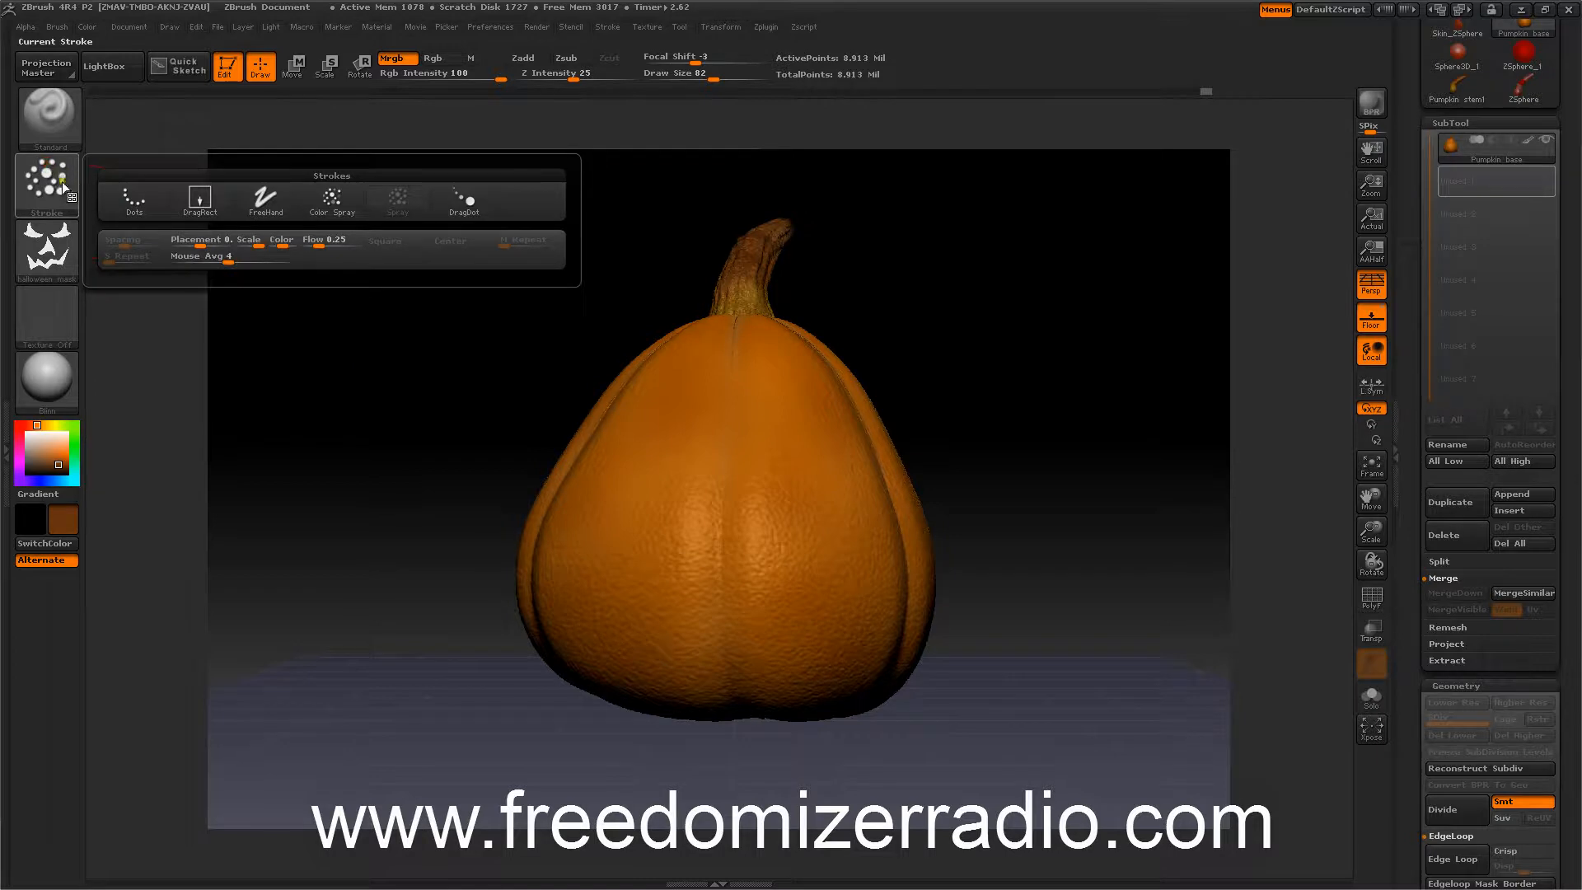
pyautogui.click(127, 194)
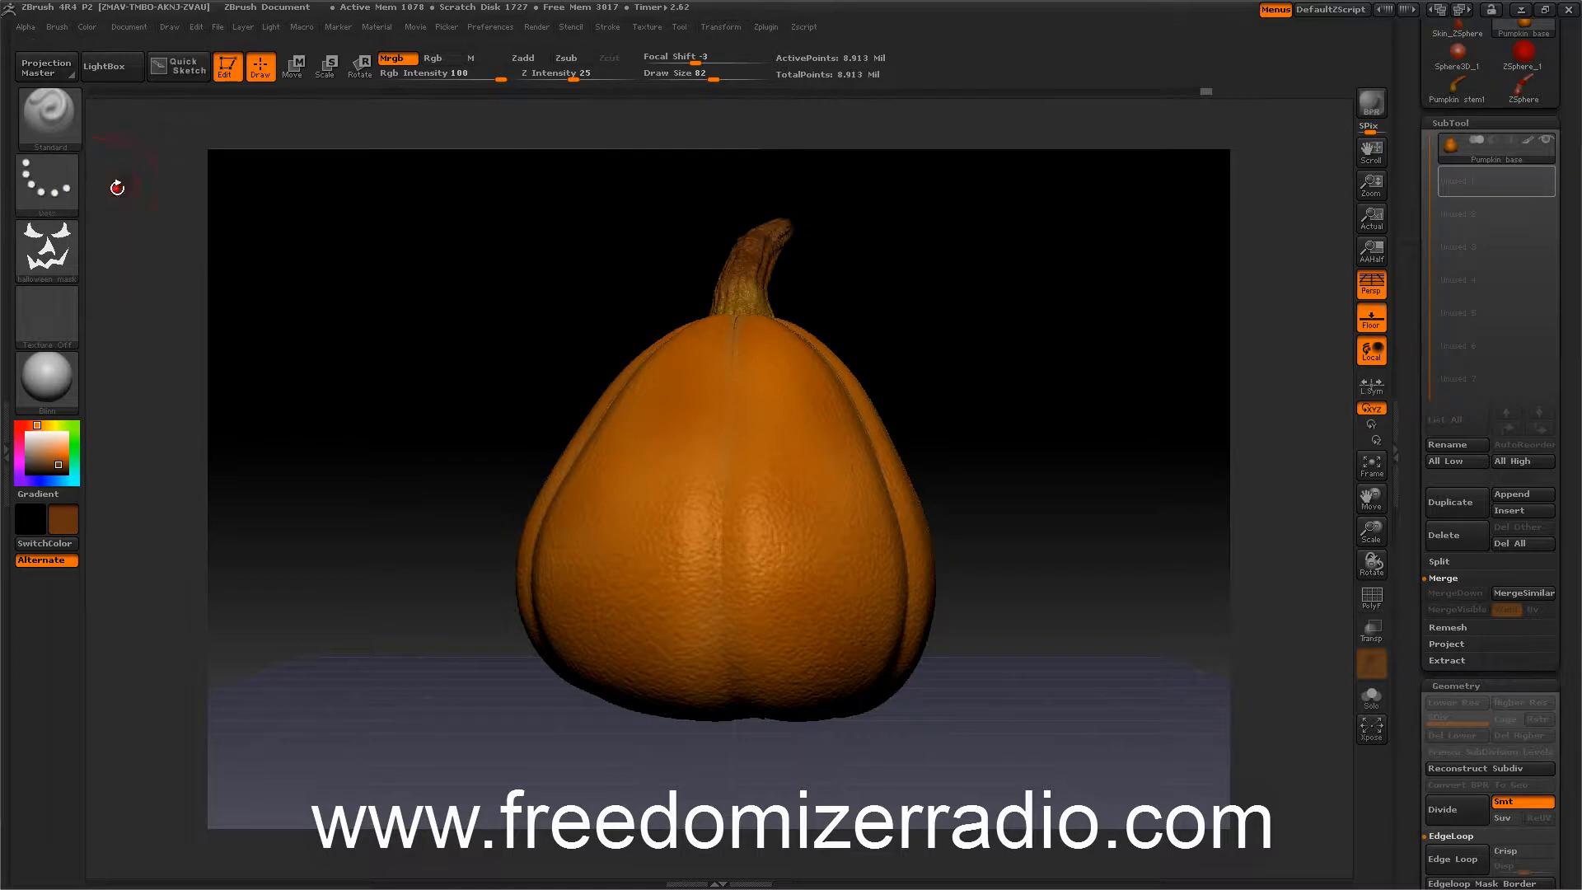
# Make a stencil from the halloween mask alpha.
pyautogui.click(536, 28)
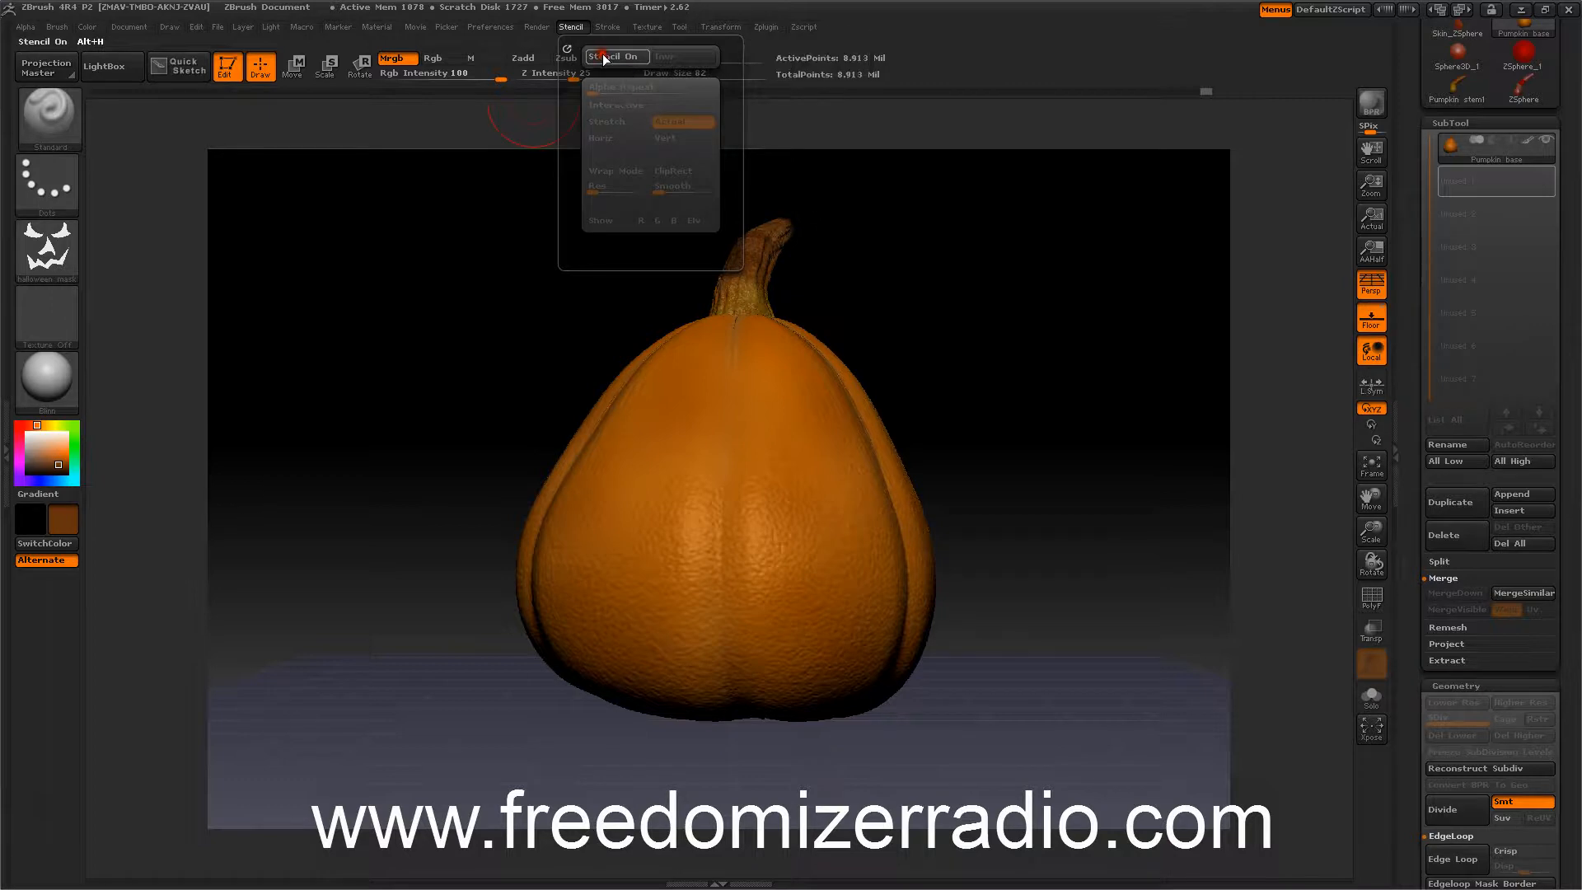
pyautogui.moveTo(38, 243)
pyautogui.click(26, 27)
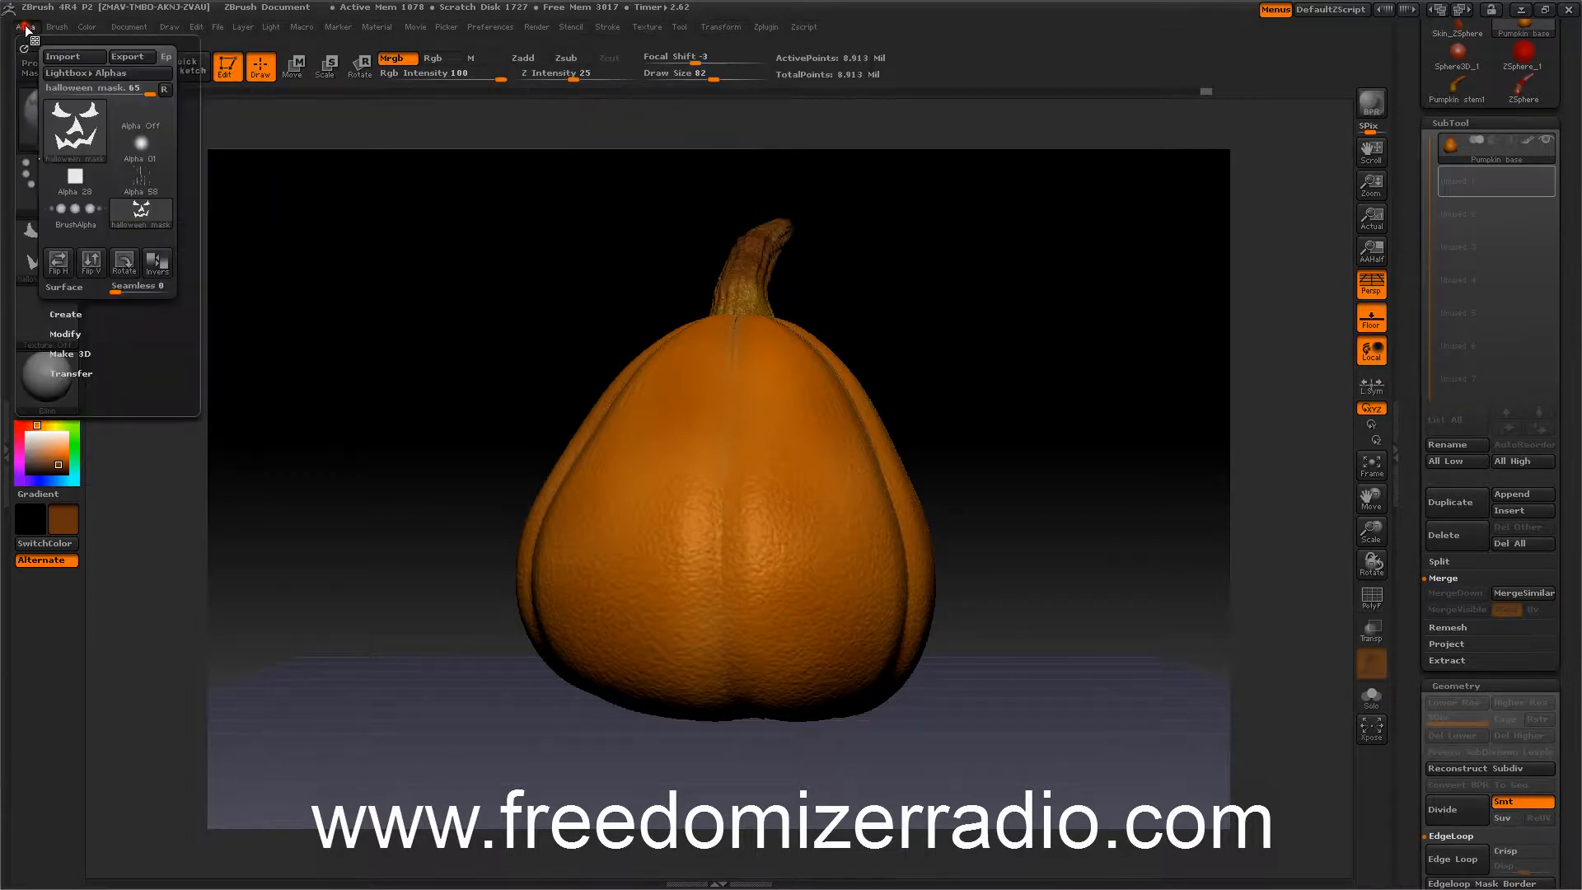
pyautogui.click(75, 374)
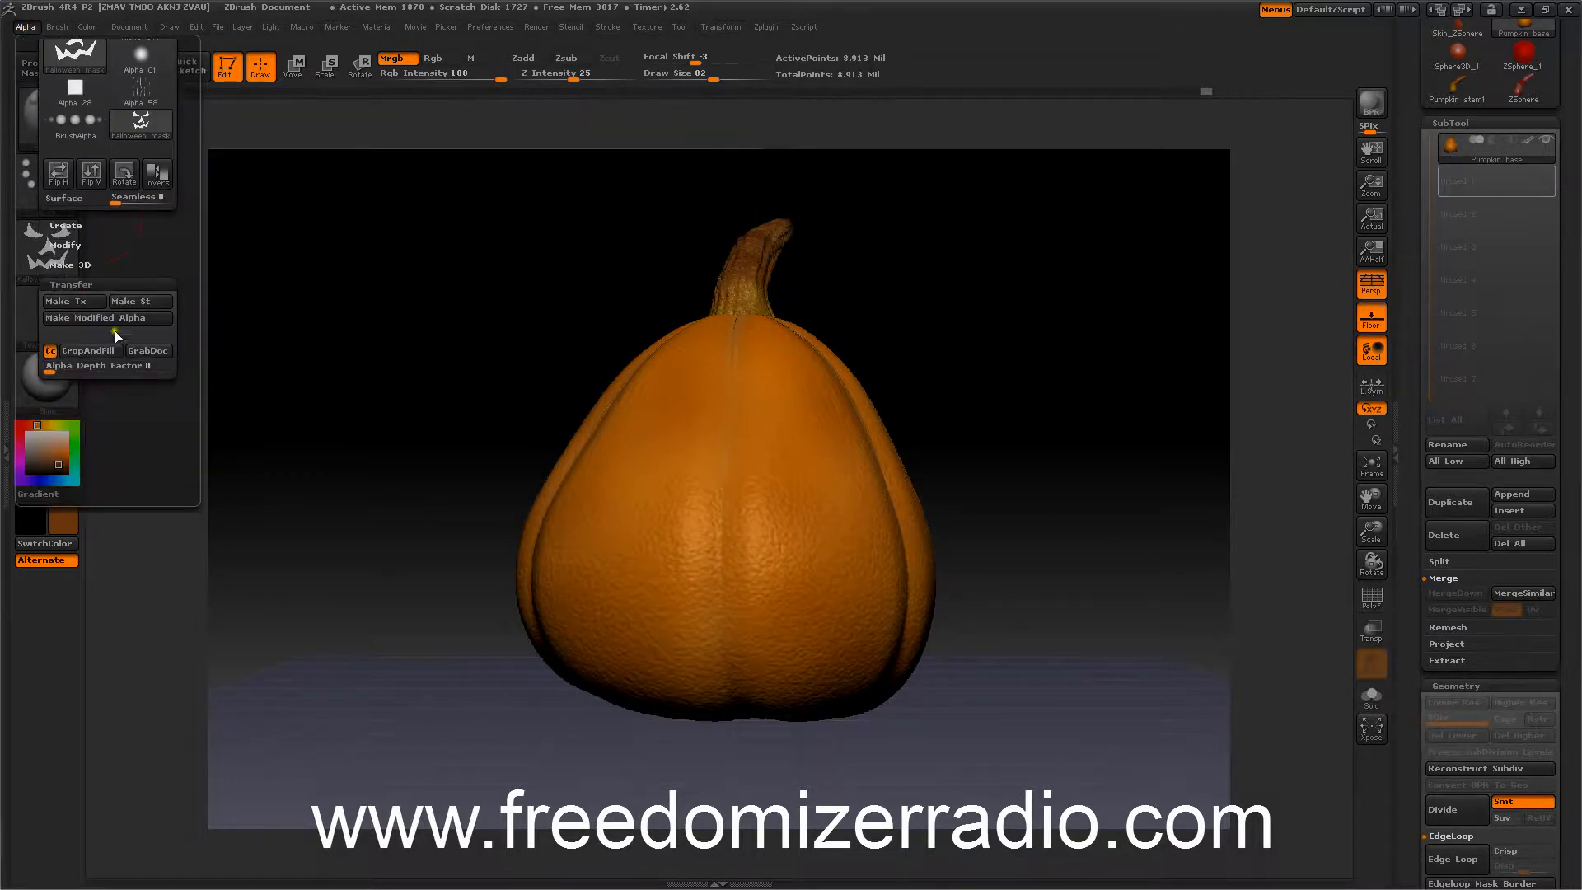
pyautogui.click(134, 303)
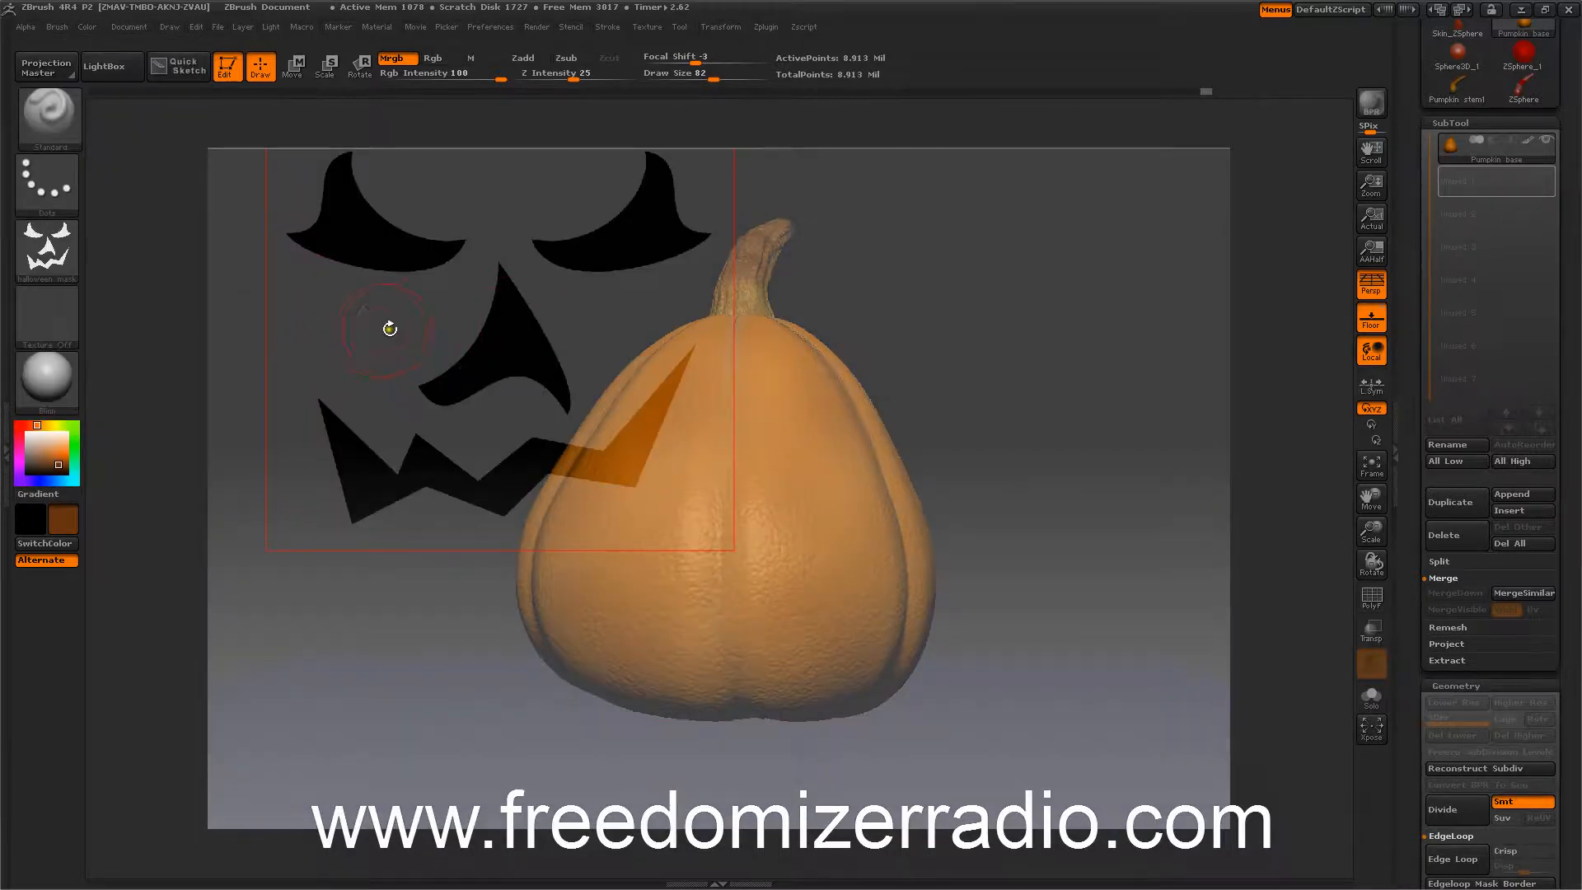
# Move and scale the stencil so the face pattern sits over the pumpkin's front.
pyautogui.press('space')
pyautogui.moveTo(380, 362); pyautogui.dragTo(607, 519)
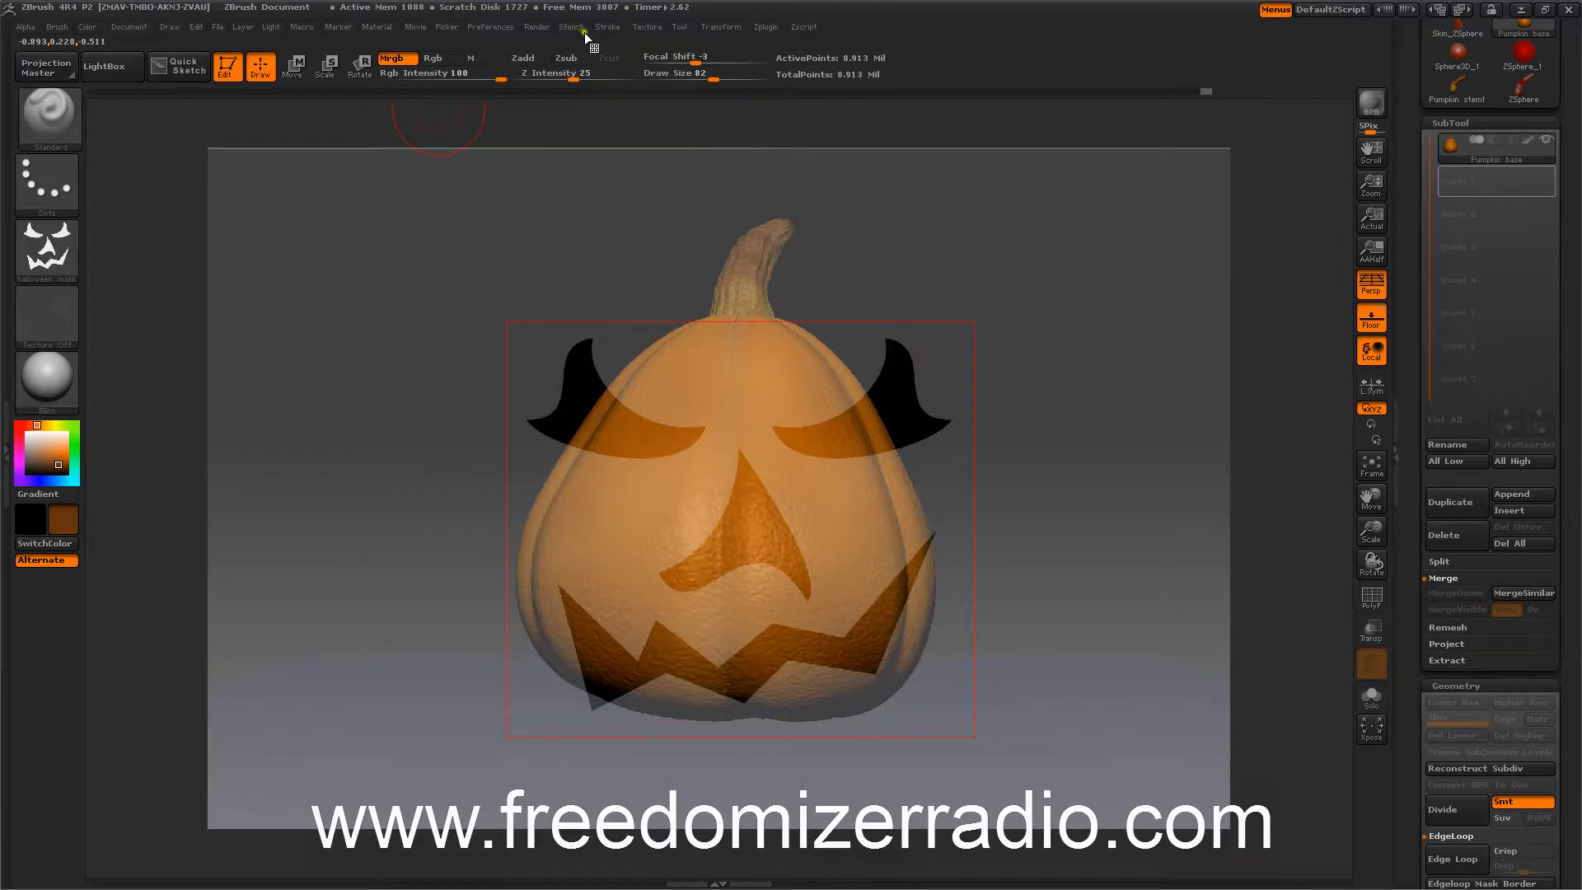
pyautogui.press('space')
pyautogui.moveTo(566, 247); pyautogui.dragTo(558, 300)
pyautogui.press('space')
pyautogui.moveTo(567, 240); pyautogui.dragTo(547, 205)
pyautogui.moveTo(541, 264); pyautogui.dragTo(586, 339)
pyautogui.press('space')
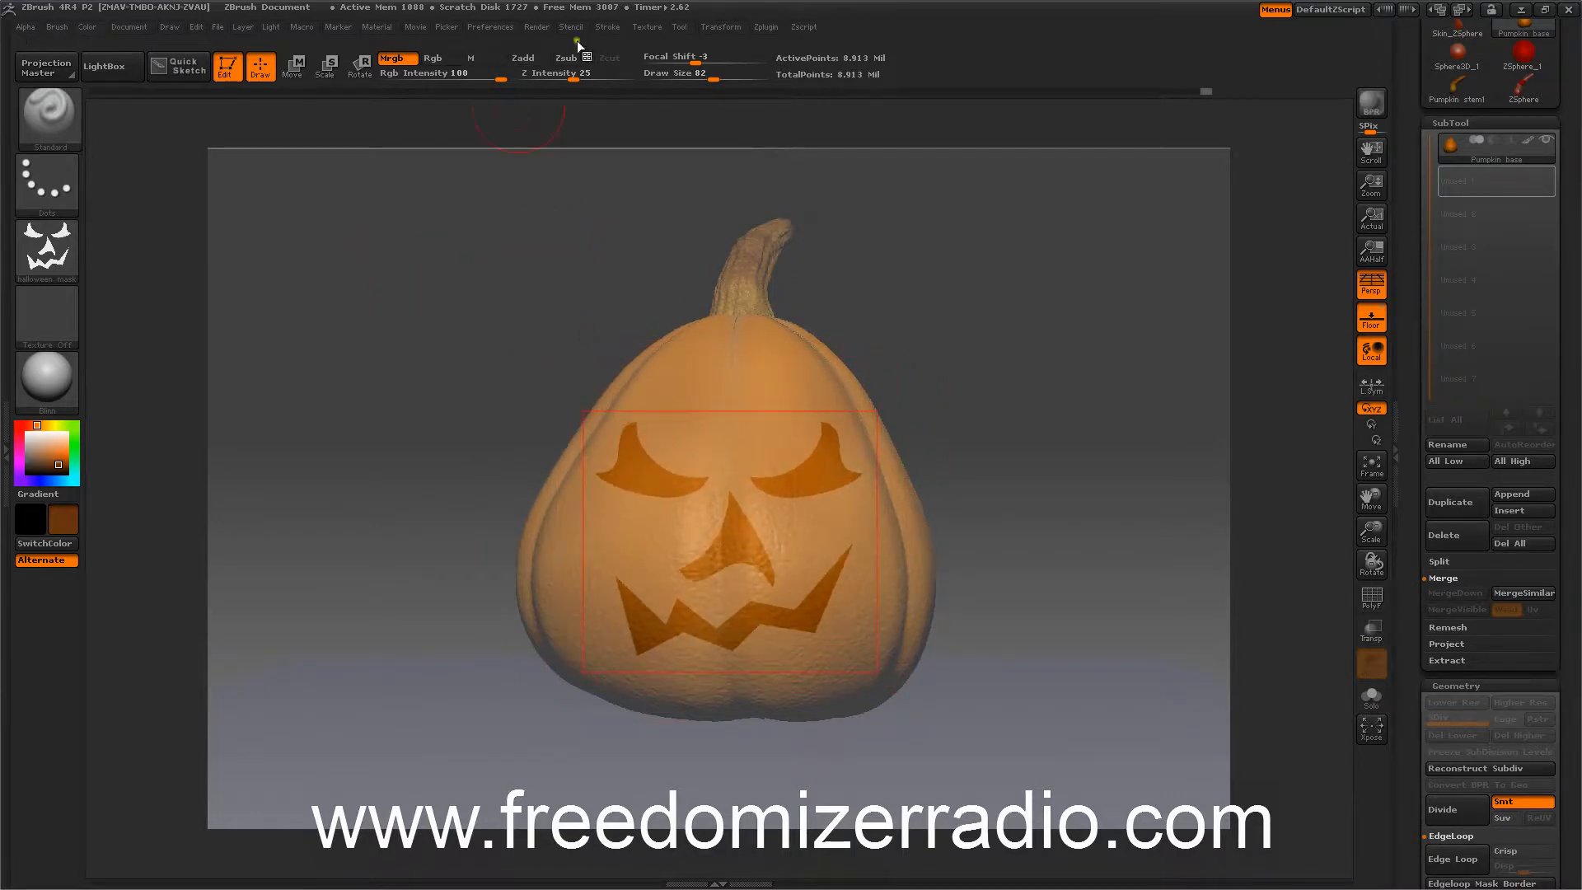
# Enable the stencil's Wrap Mode and fine-tune the stencil's position on the pumpkin face.
pyautogui.click(569, 26)
pyautogui.click(598, 171)
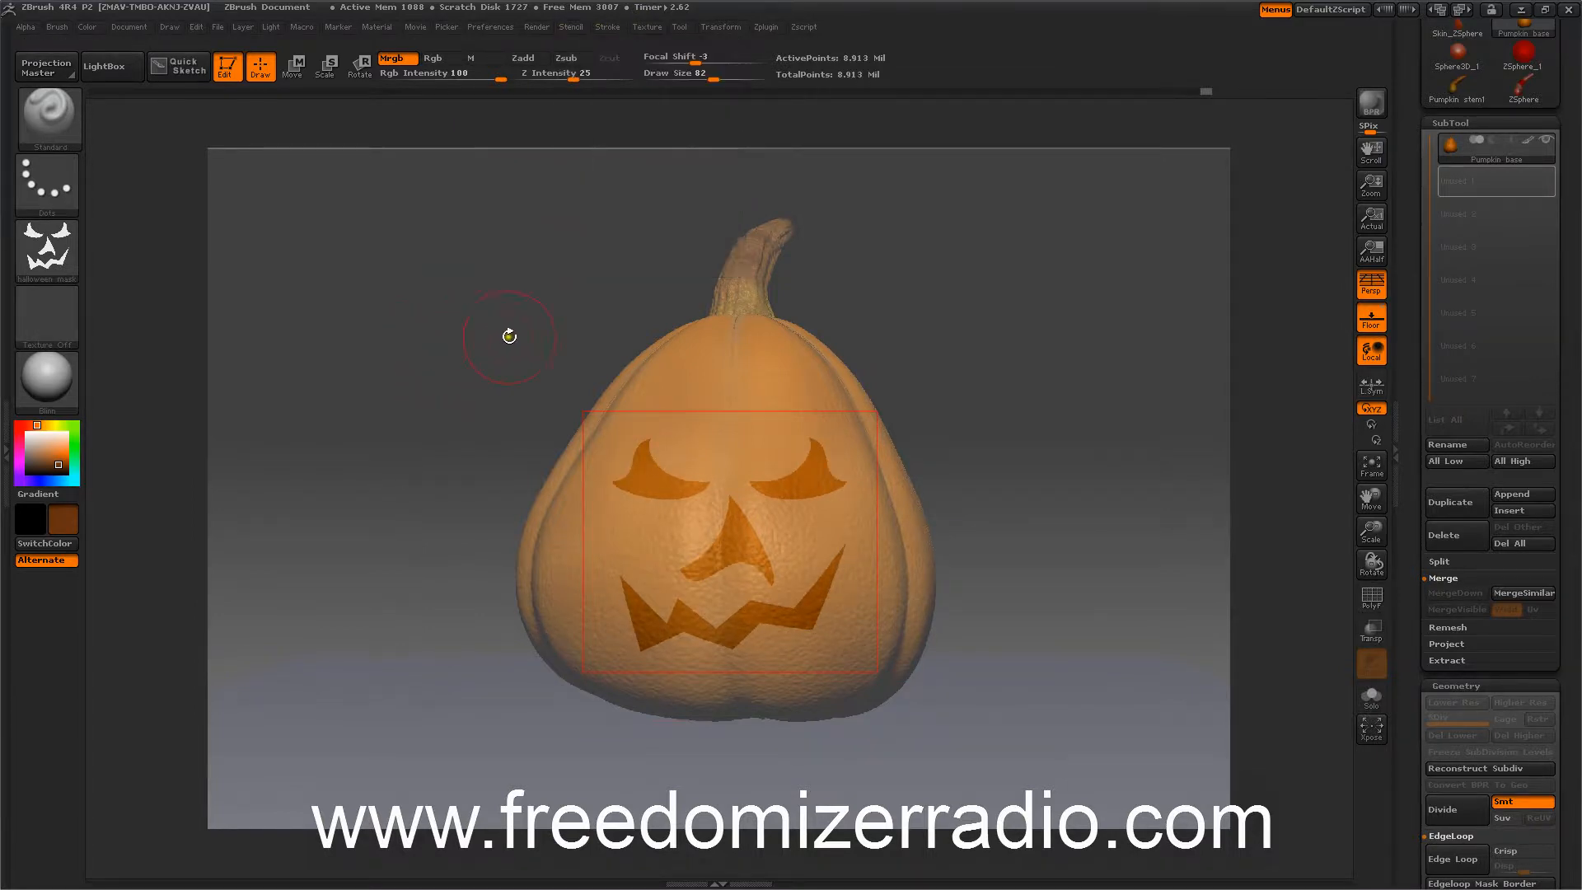
pyautogui.press('space')
pyautogui.moveTo(534, 337)
pyautogui.mouseDown()
pyautogui.moveTo(530, 382)
pyautogui.moveTo(504, 344)
pyautogui.mouseUp()
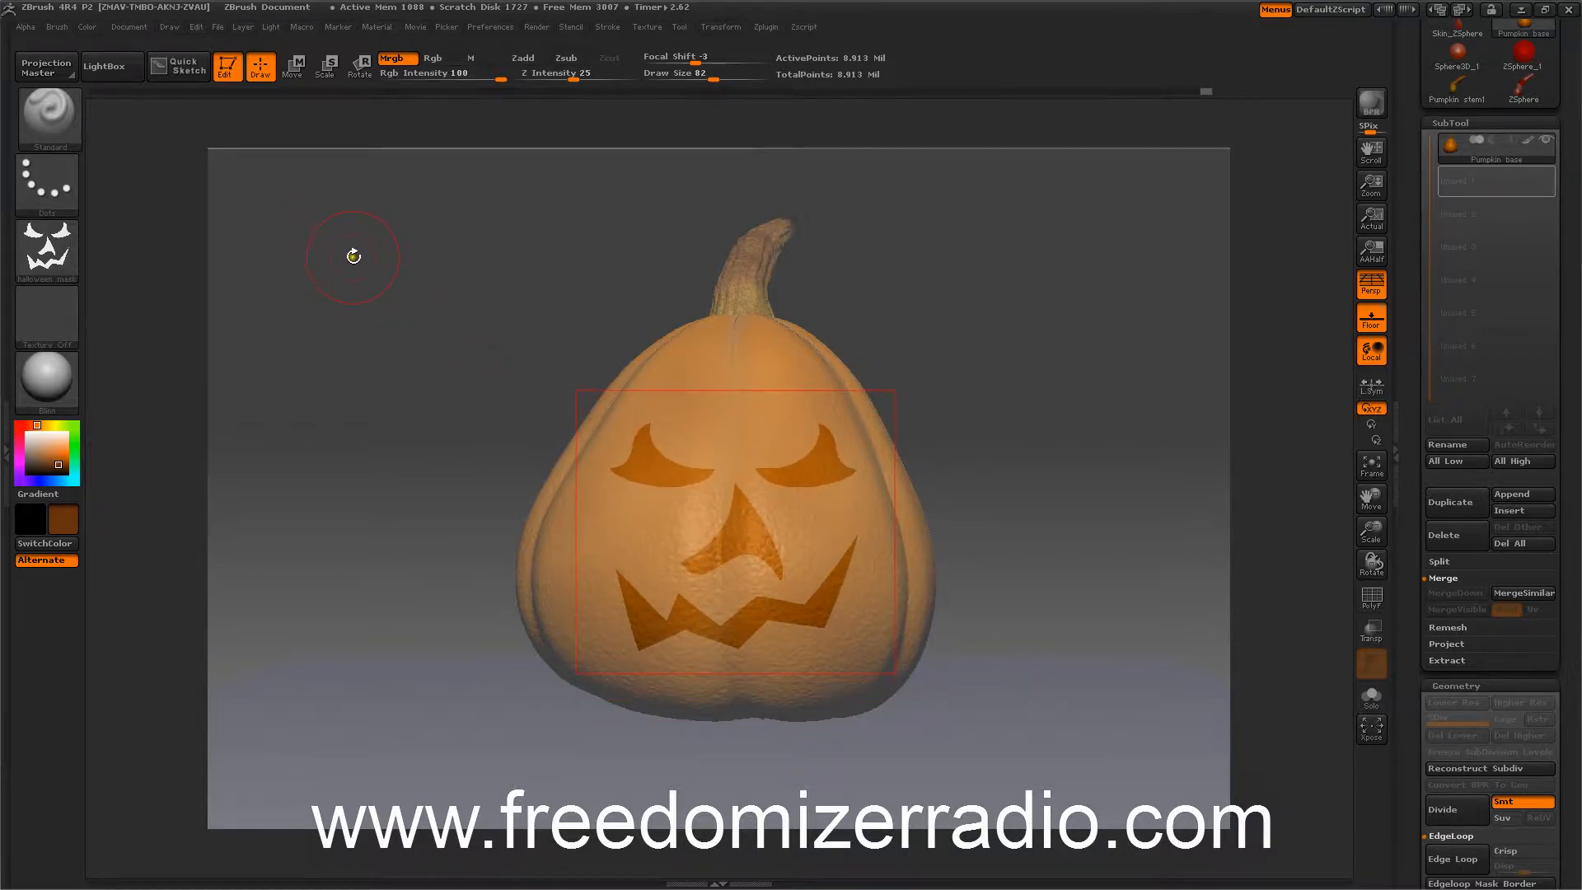
# Set up the brush for painting: Alpha Off, Rgb only, and black as the main colour.
pyautogui.click(49, 248)
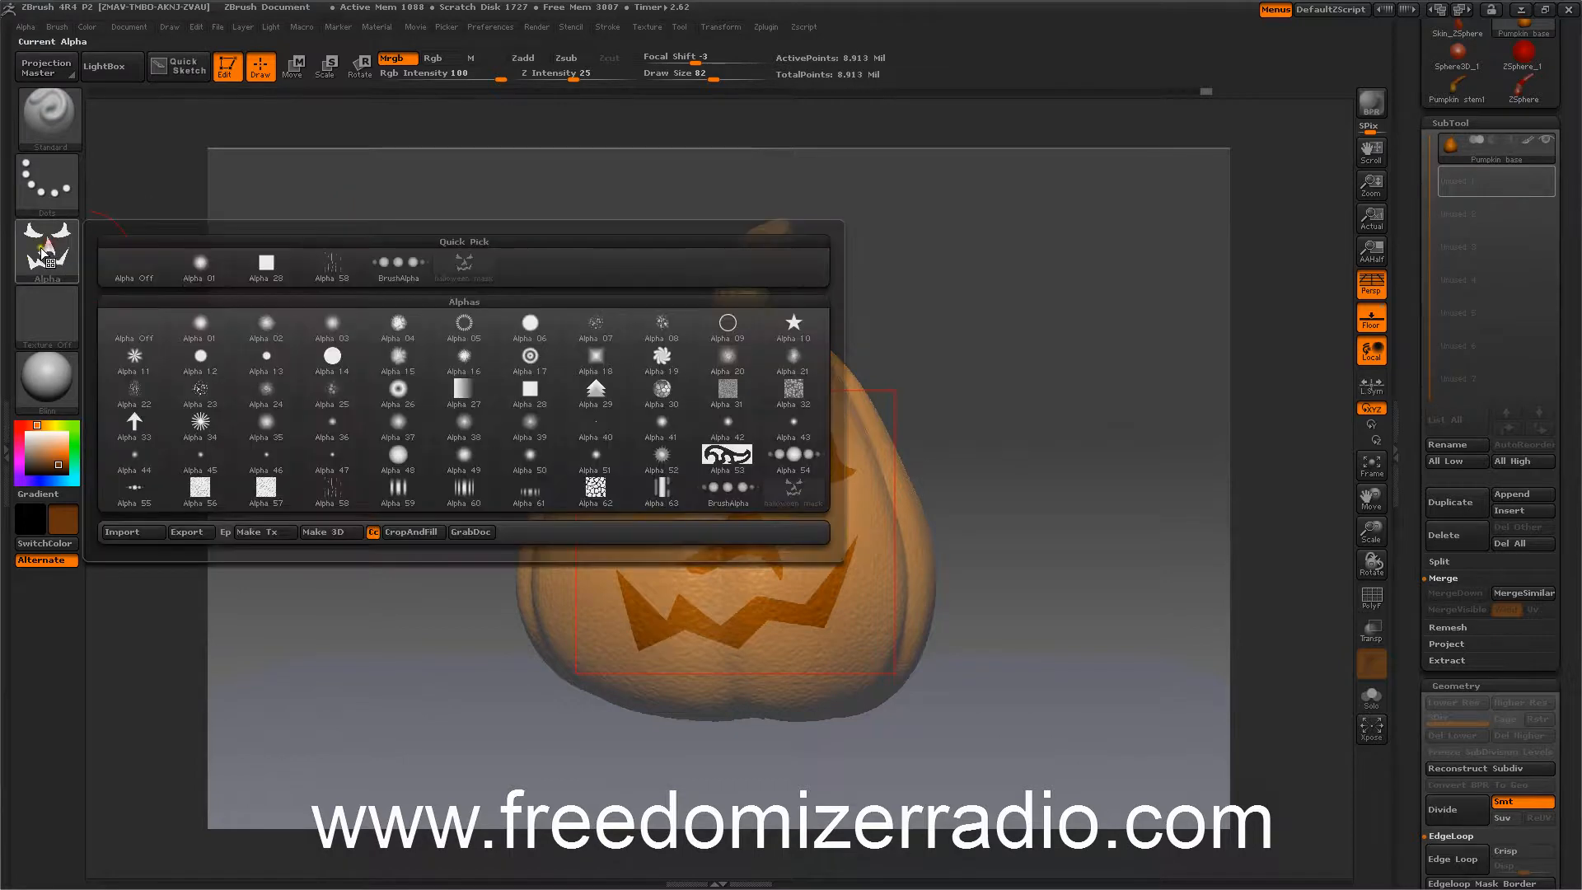
pyautogui.click(126, 264)
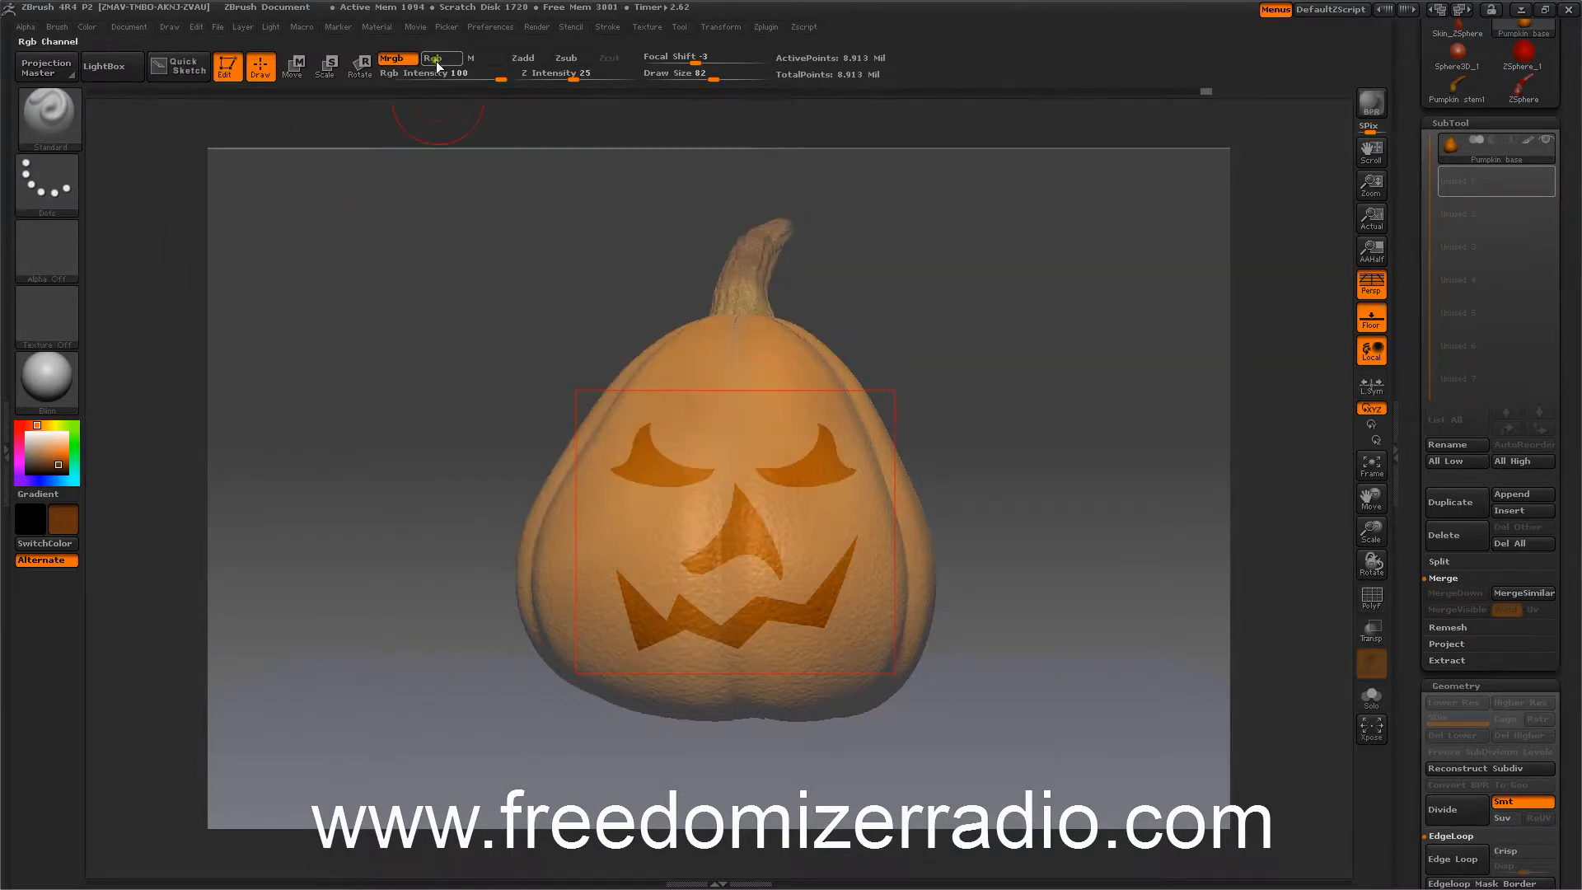
pyautogui.click(437, 60)
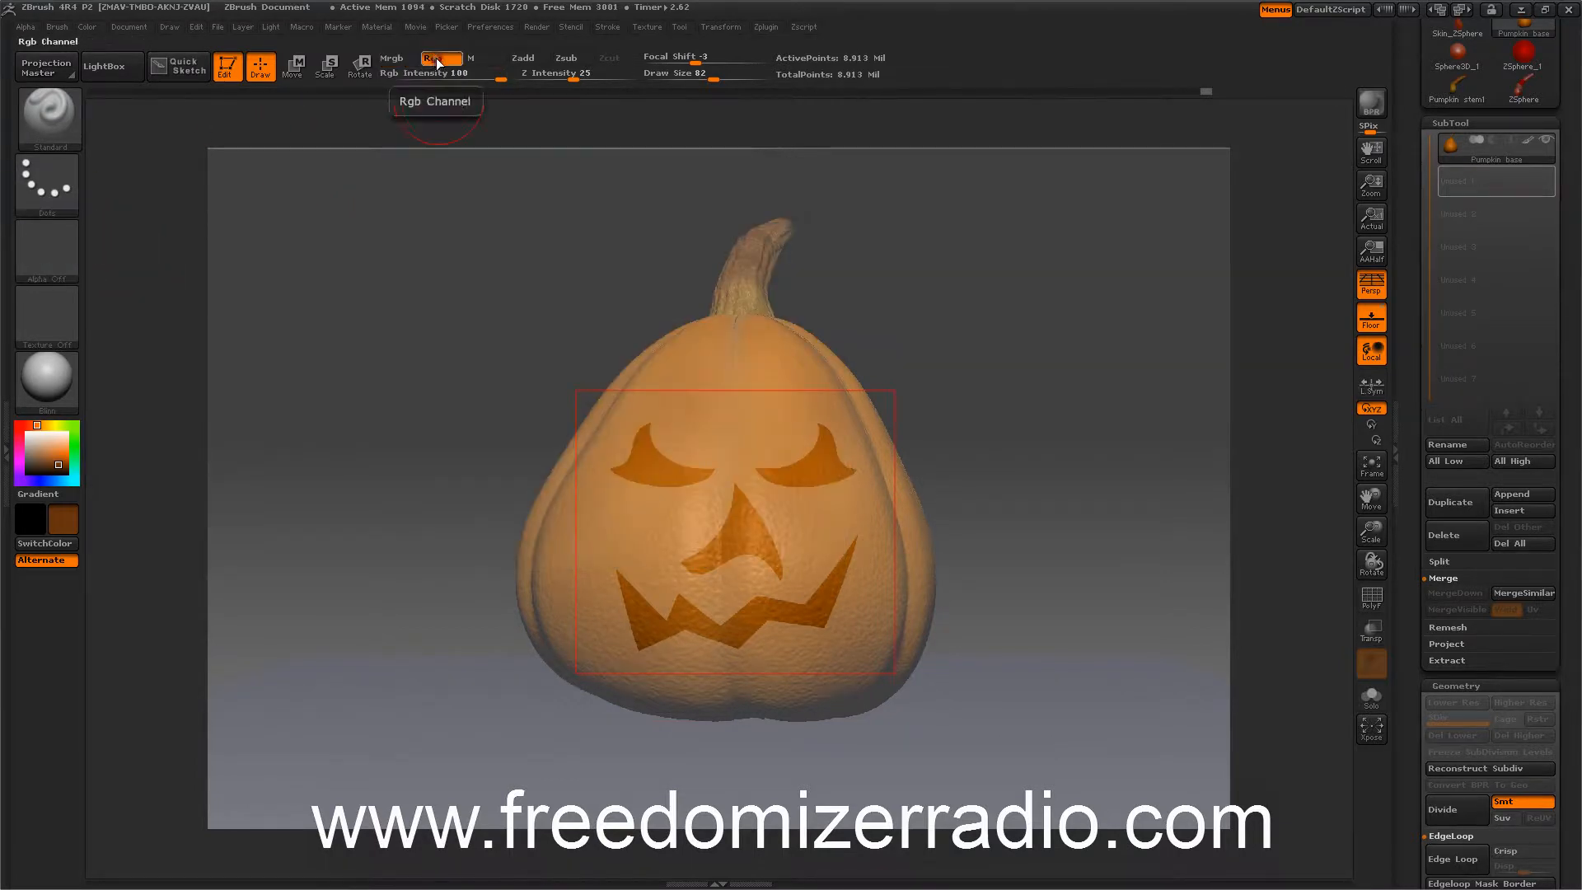
pyautogui.click(50, 541)
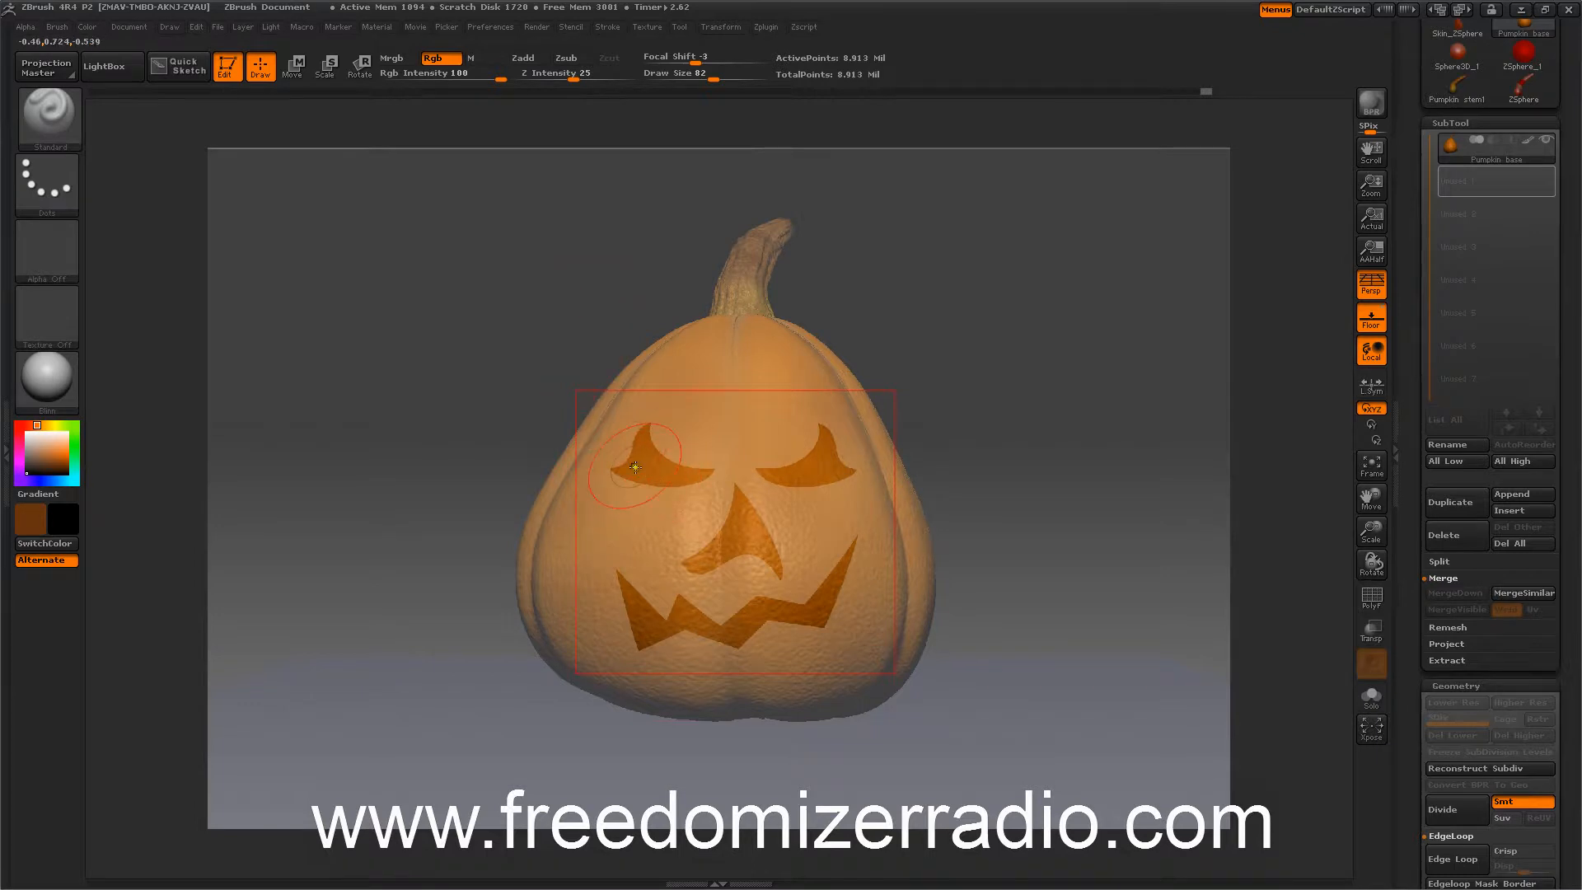
# Paint the eyes, nose and mouth black through the stencil on the pumpkin.
pyautogui.moveTo(635, 467)
pyautogui.mouseDown()
pyautogui.moveTo(671, 489)
pyautogui.moveTo(644, 444)
pyautogui.mouseUp()
pyautogui.moveTo(663, 467)
pyautogui.mouseDown()
pyautogui.moveTo(642, 435)
pyautogui.moveTo(612, 471)
pyautogui.mouseUp()
pyautogui.moveTo(756, 476)
pyautogui.mouseDown()
pyautogui.moveTo(846, 485)
pyautogui.moveTo(823, 424)
pyautogui.moveTo(773, 564)
pyautogui.moveTo(711, 577)
pyautogui.mouseUp()
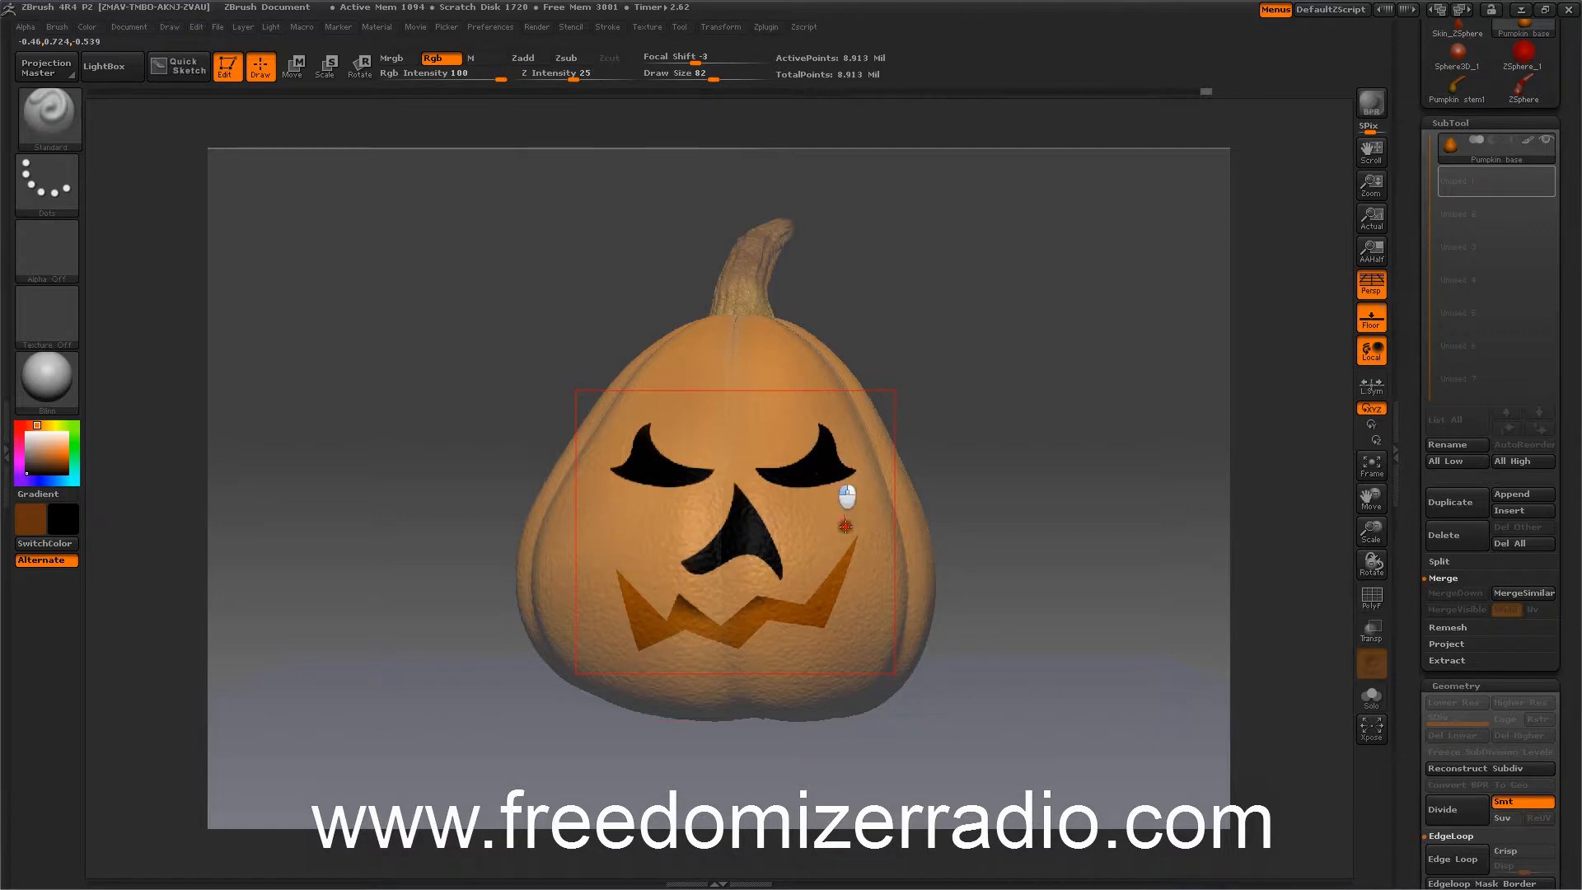
pyautogui.moveTo(844, 577)
pyautogui.mouseDown()
pyautogui.moveTo(840, 539)
pyautogui.moveTo(729, 602)
pyautogui.moveTo(746, 614)
pyautogui.moveTo(830, 586)
pyautogui.mouseUp()
pyautogui.moveTo(747, 626)
pyautogui.mouseDown()
pyautogui.moveTo(748, 646)
pyautogui.moveTo(646, 636)
pyautogui.moveTo(645, 608)
pyautogui.mouseUp()
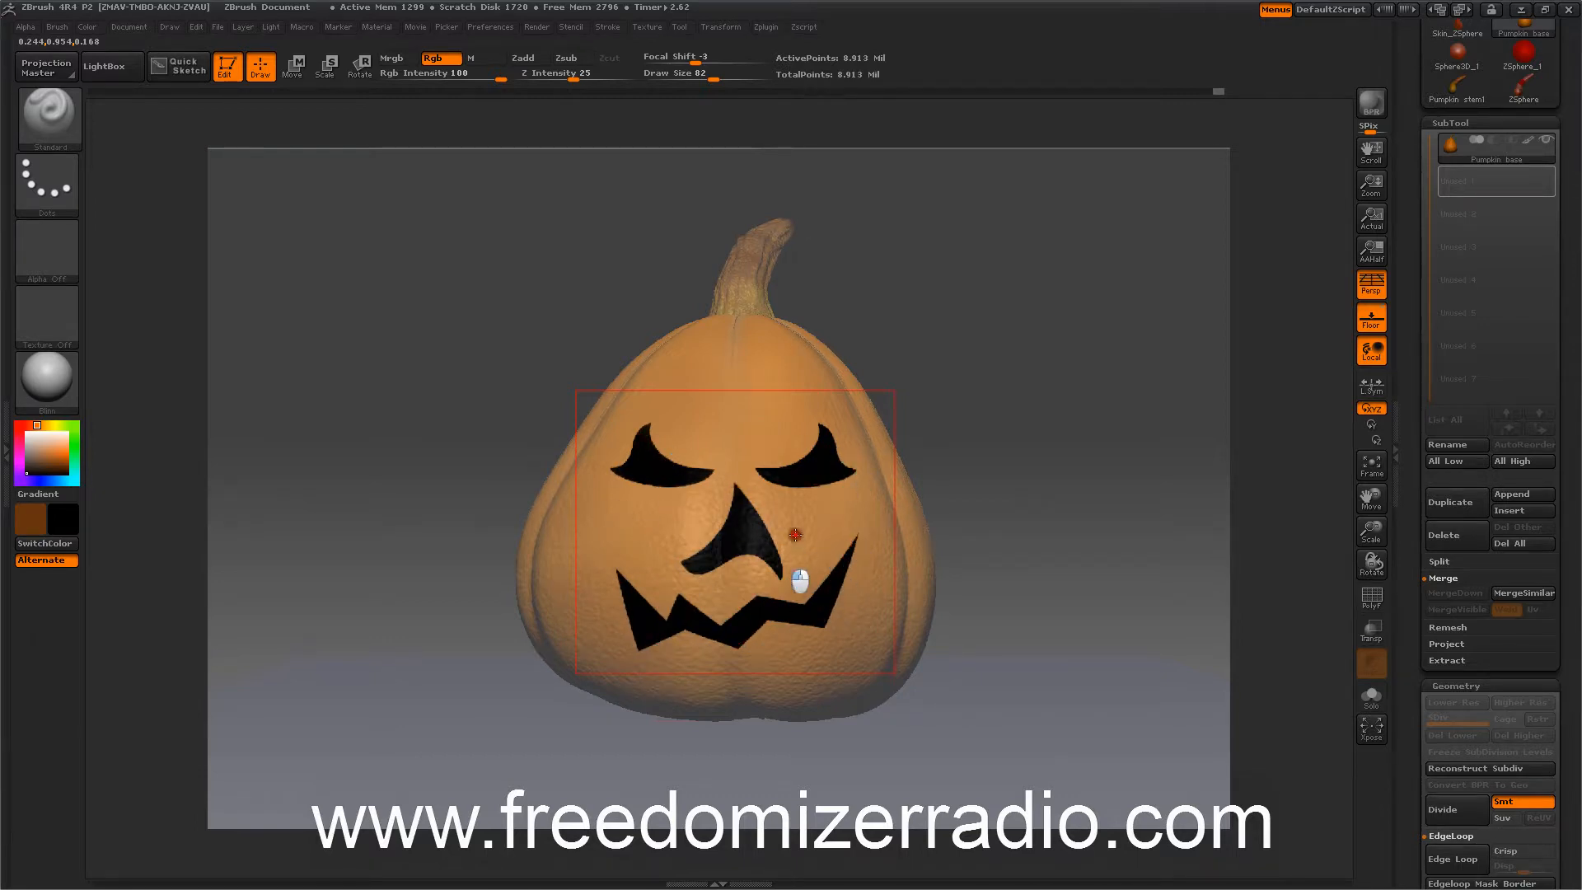
# Turn off the stencil and switch off perspective view.
pyautogui.click(570, 26)
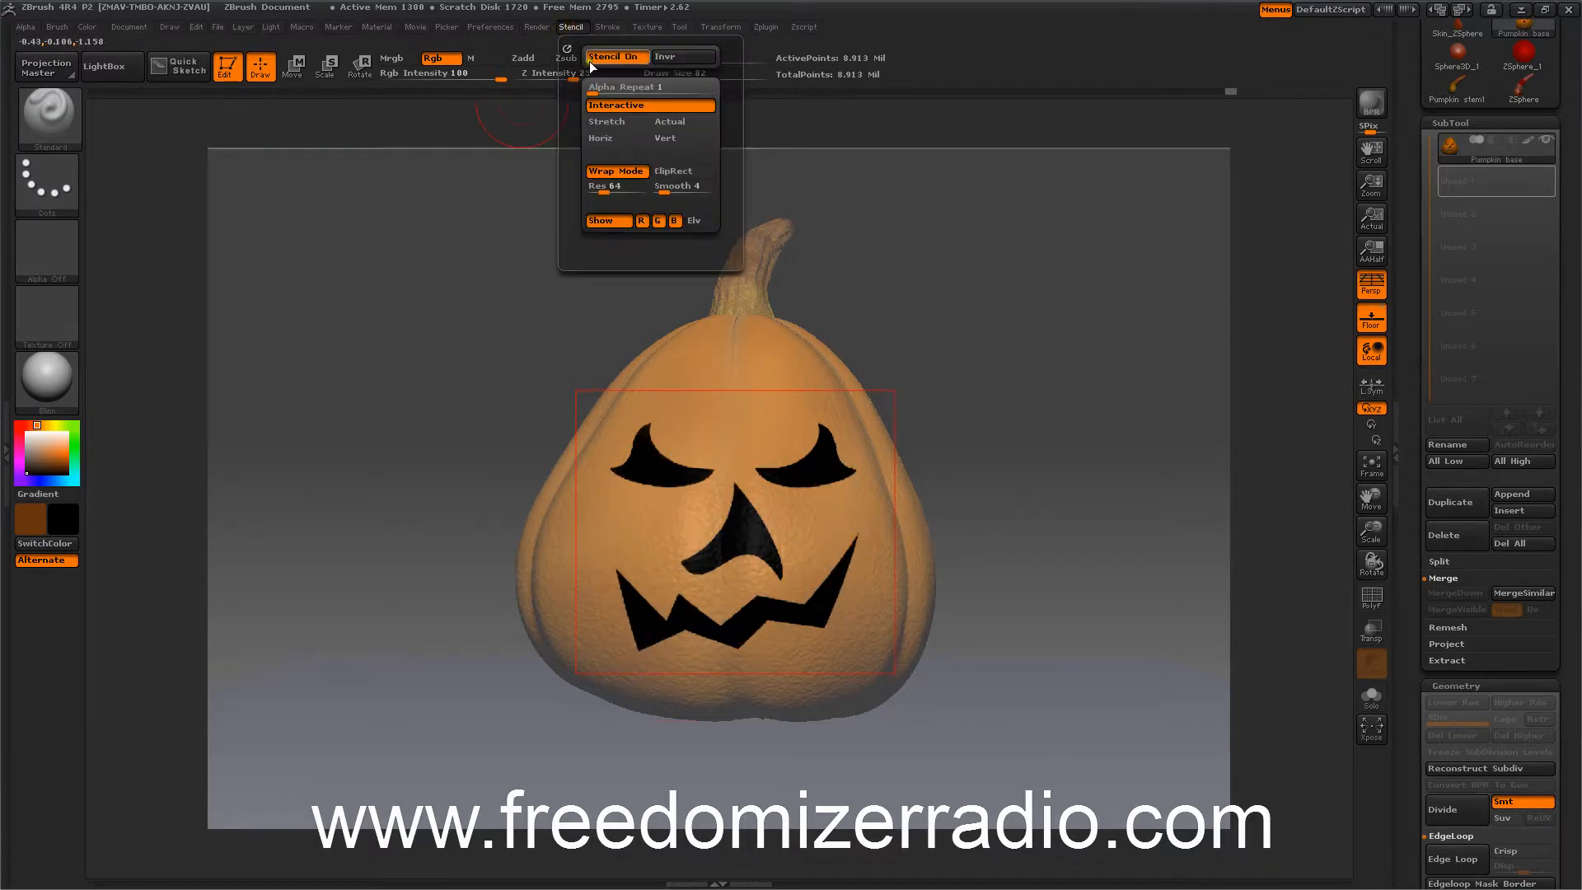
pyautogui.press('space')
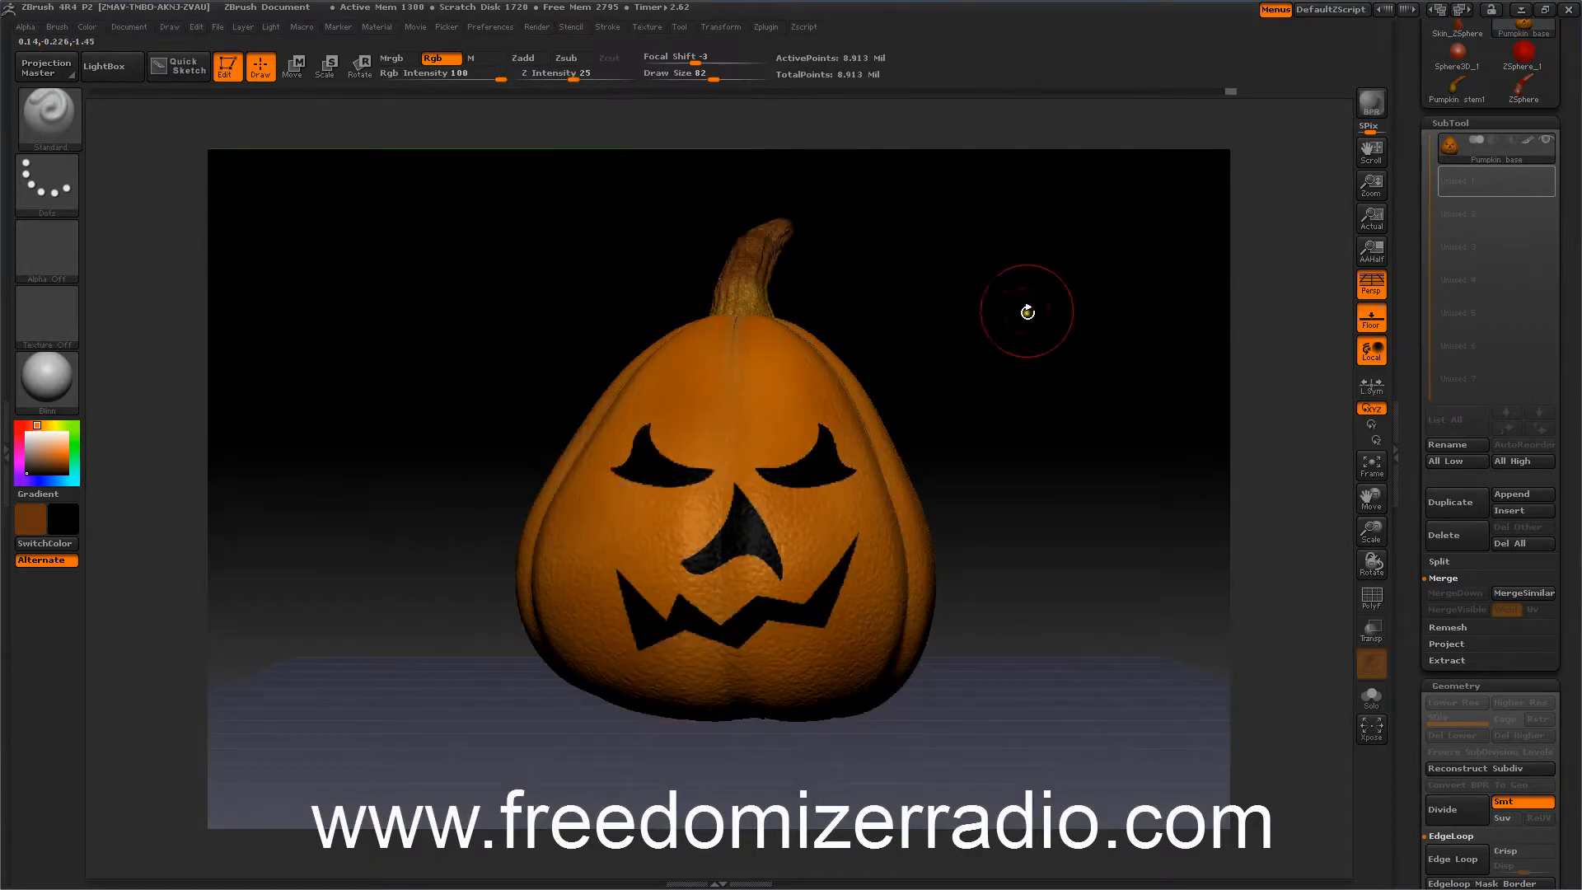
pyautogui.moveTo(1024, 311); pyautogui.dragTo(1026, 303)
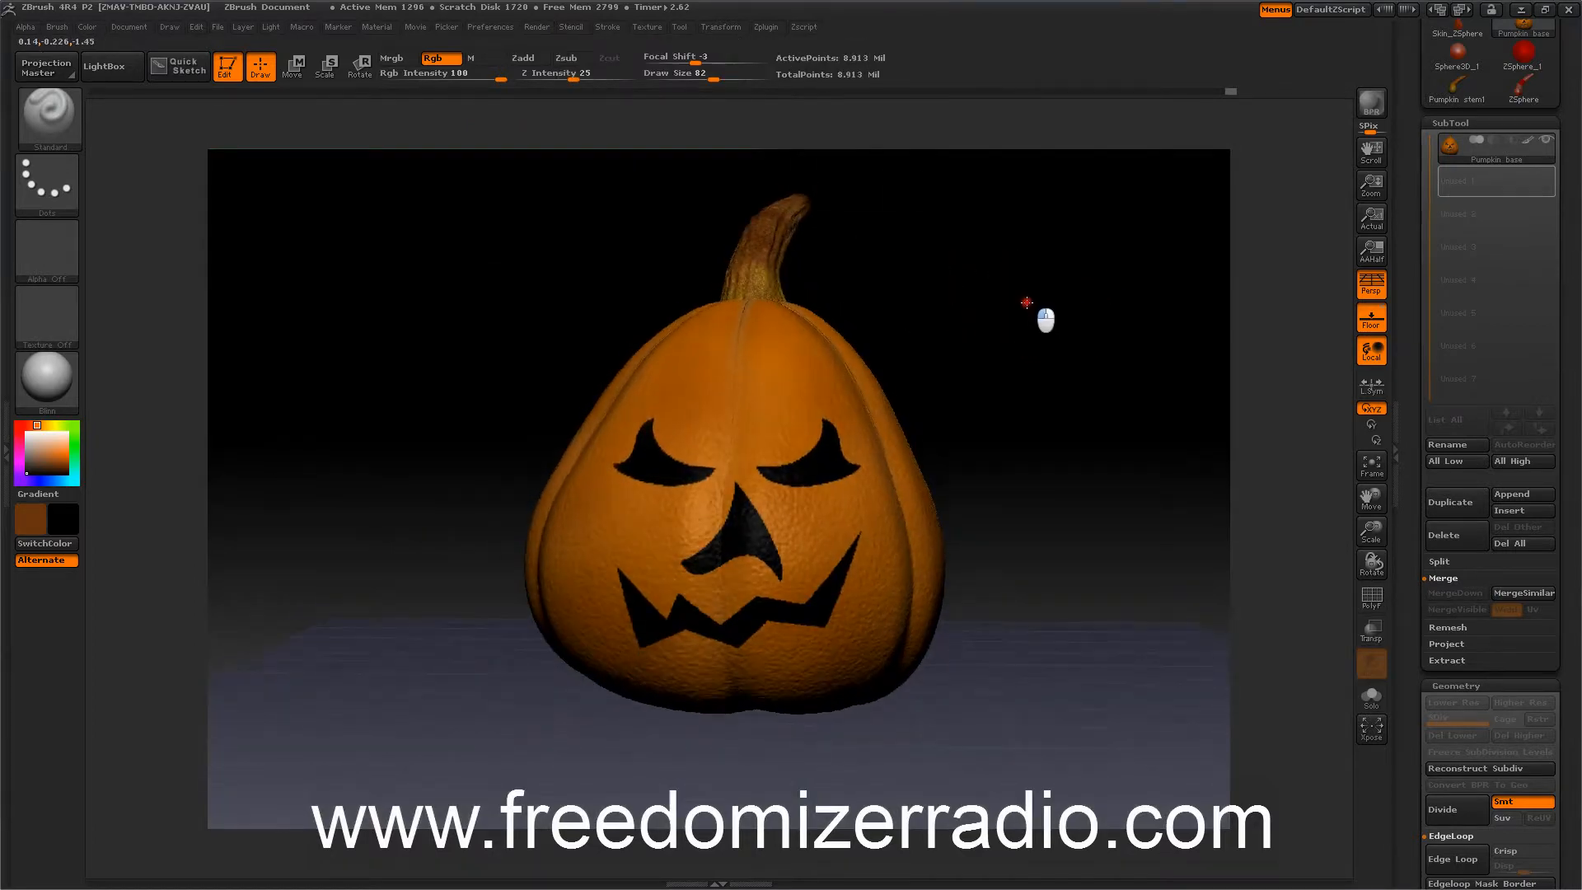
pyautogui.click(1371, 284)
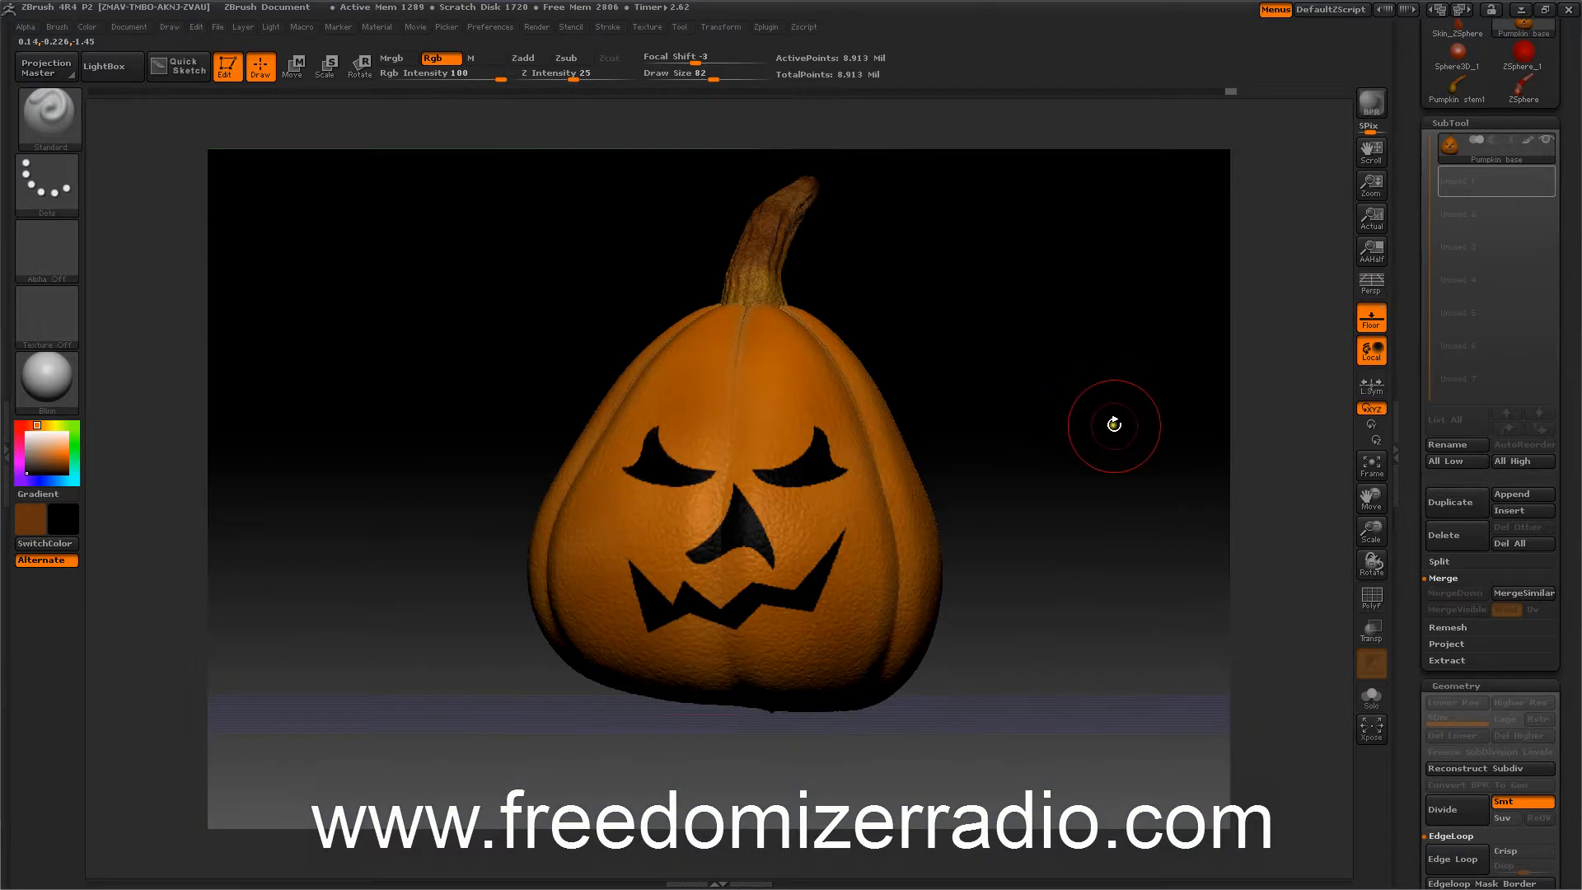
# Tilt the pumpkin slightly to one side using a Transpose Rotate action line drawn up through its centre.
pyautogui.moveTo(1112, 424)
pyautogui.mouseDown()
pyautogui.moveTo(1129, 431)
pyautogui.moveTo(1105, 412)
pyautogui.moveTo(1134, 417)
pyautogui.moveTo(1120, 419)
pyautogui.mouseUp()
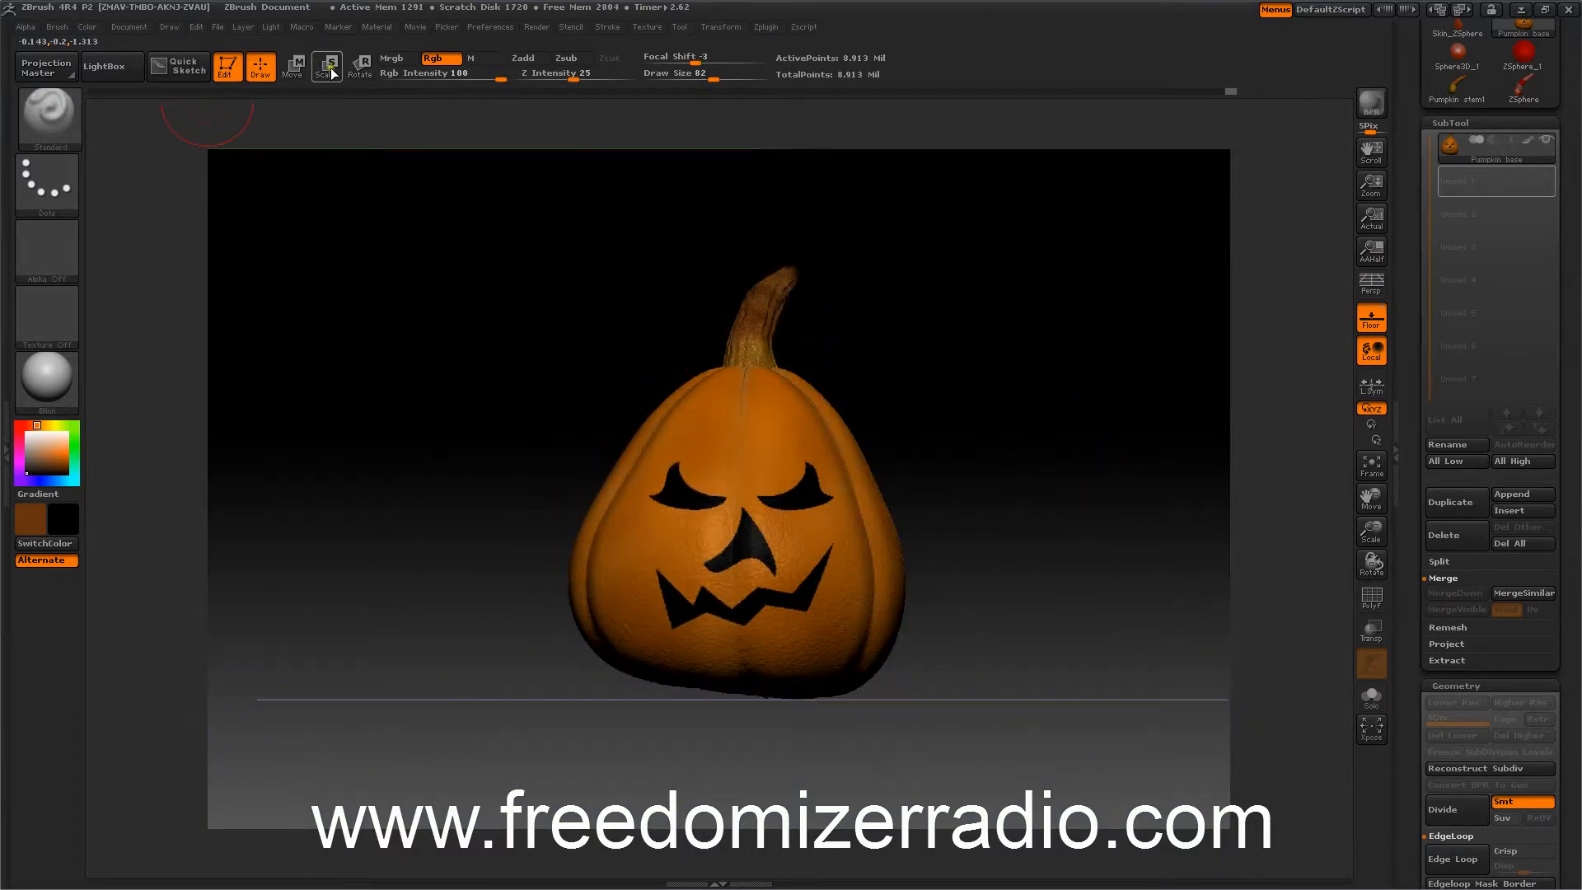
pyautogui.click(361, 66)
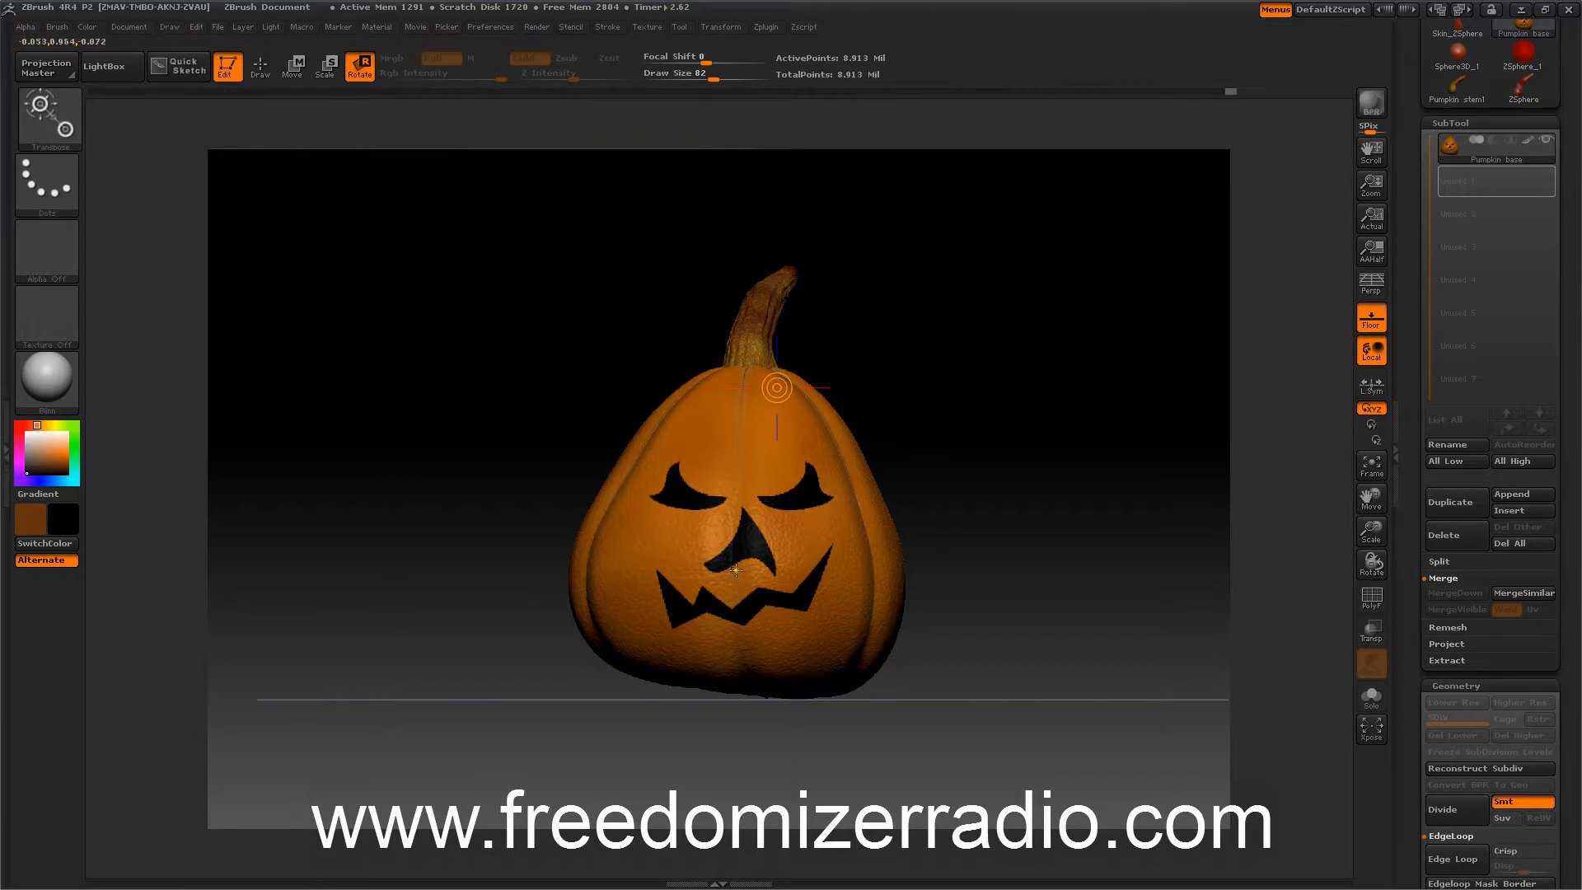
pyautogui.moveTo(736, 571); pyautogui.dragTo(737, 326)
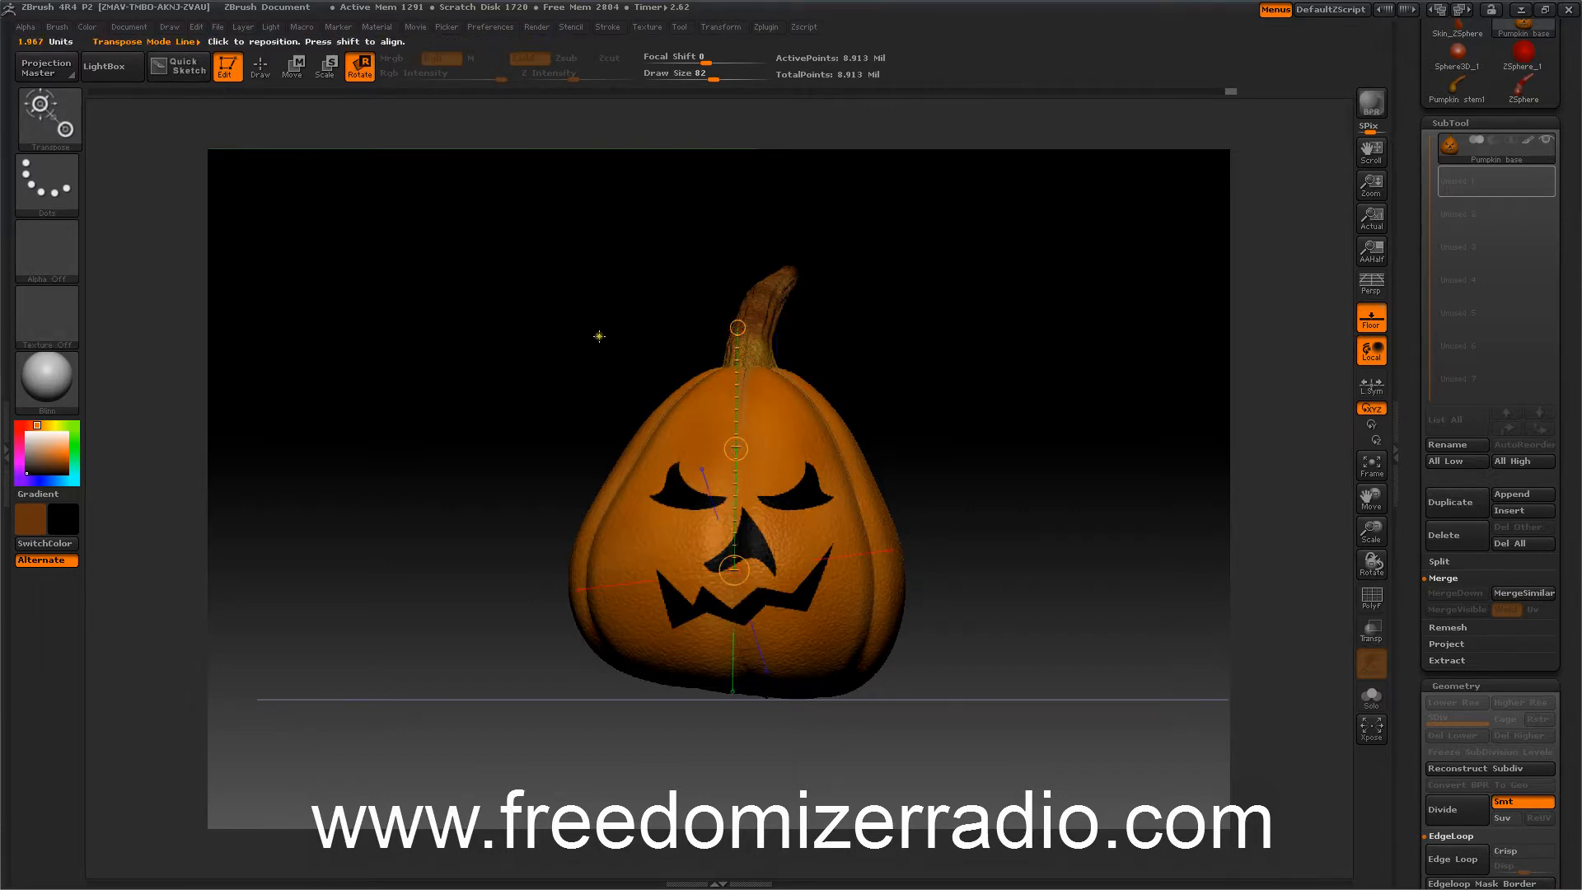
pyautogui.moveTo(597, 335)
pyautogui.mouseDown()
pyautogui.moveTo(558, 353)
pyautogui.moveTo(612, 350)
pyautogui.mouseUp()
pyautogui.moveTo(737, 327); pyautogui.dragTo(674, 334)
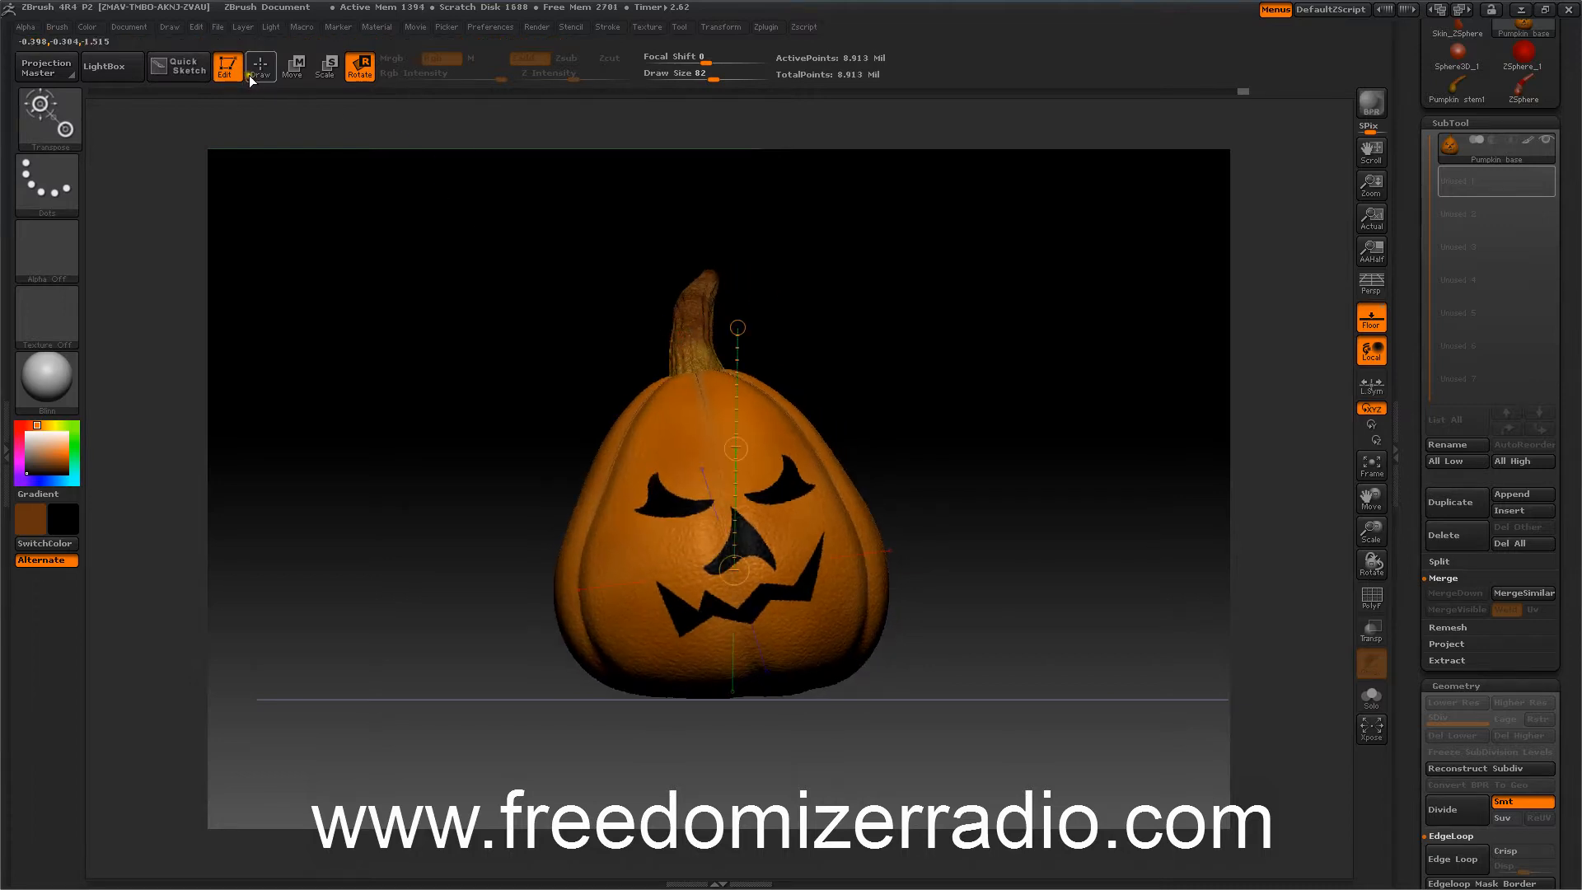
# Turn perspective back on and render the pumpkin with BPR.
pyautogui.click(1368, 287)
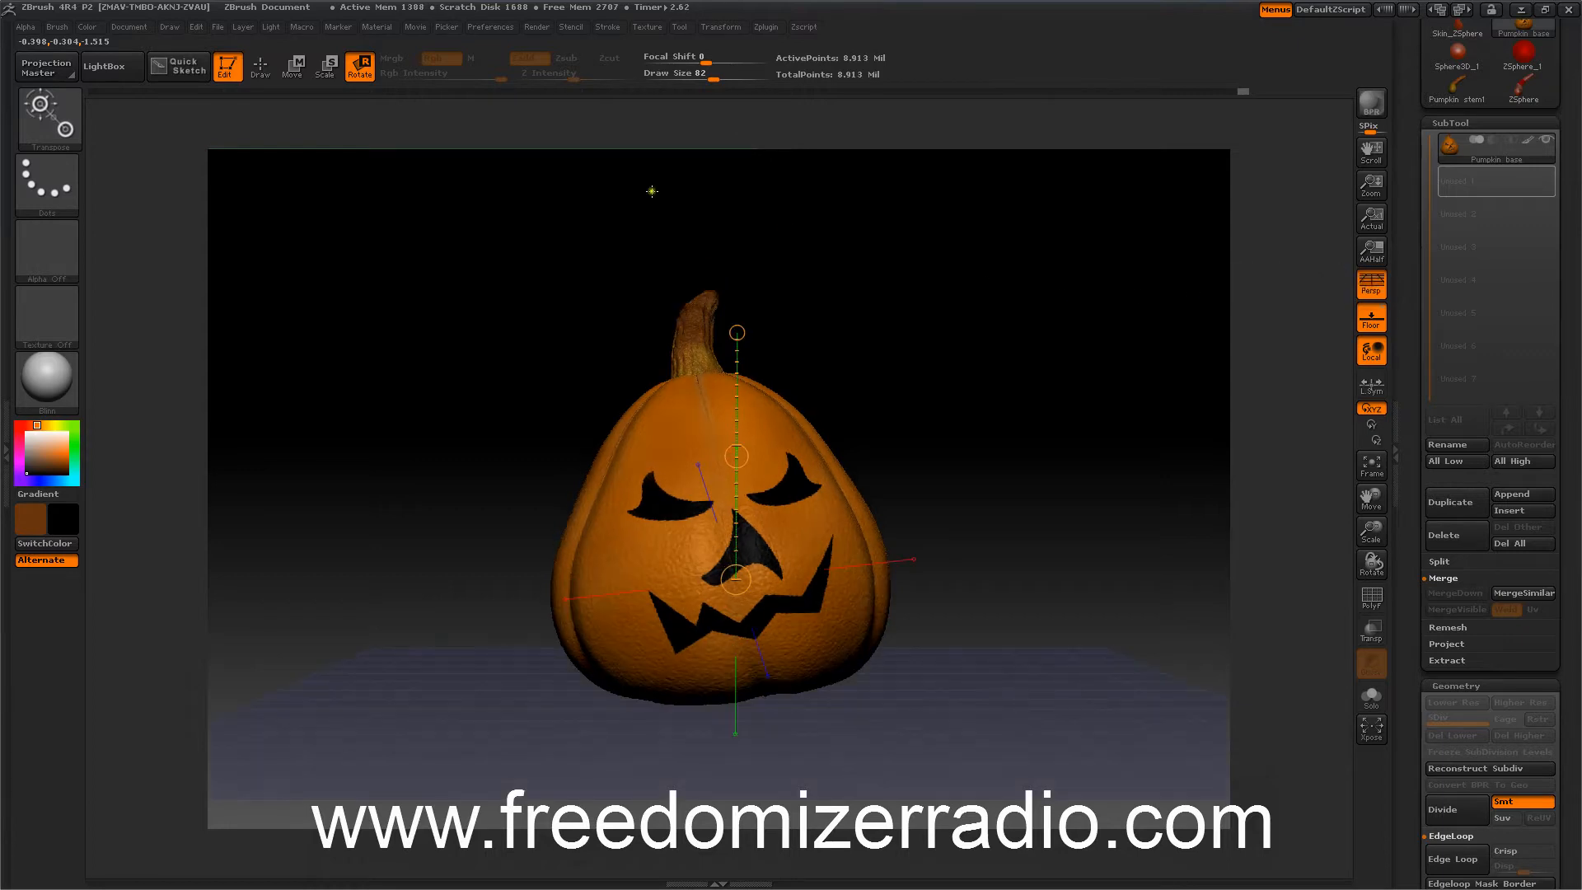
pyautogui.click(261, 66)
pyautogui.moveTo(1006, 318); pyautogui.dragTo(1001, 375)
pyautogui.keyDown('alt'); pyautogui.moveTo(1000, 375); pyautogui.dragTo(1007, 358); pyautogui.keyUp('alt')
pyautogui.click(1367, 103)
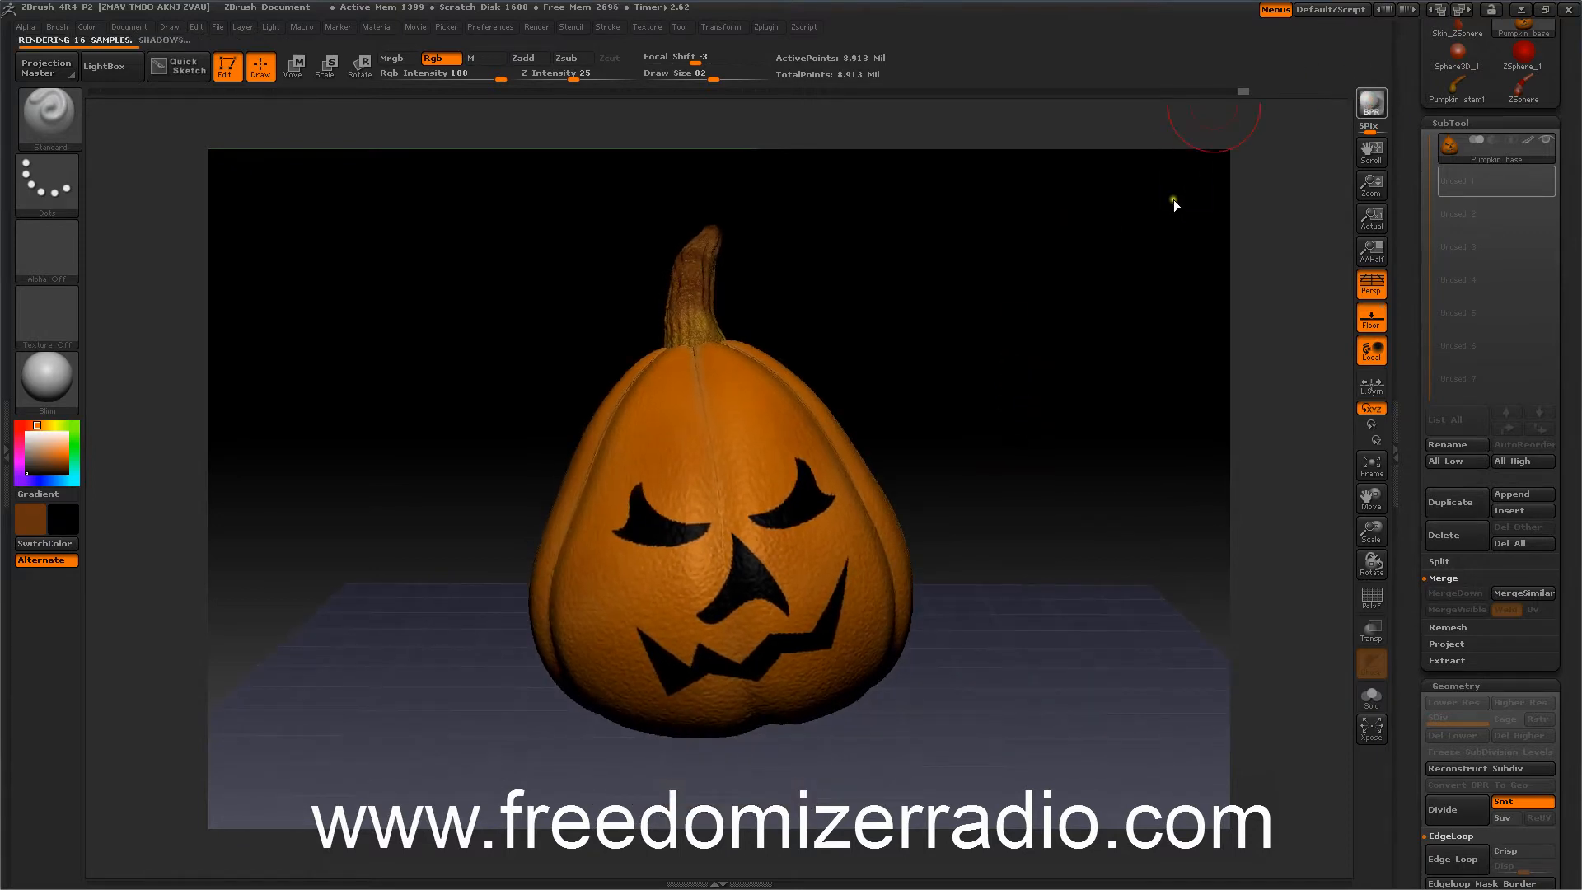